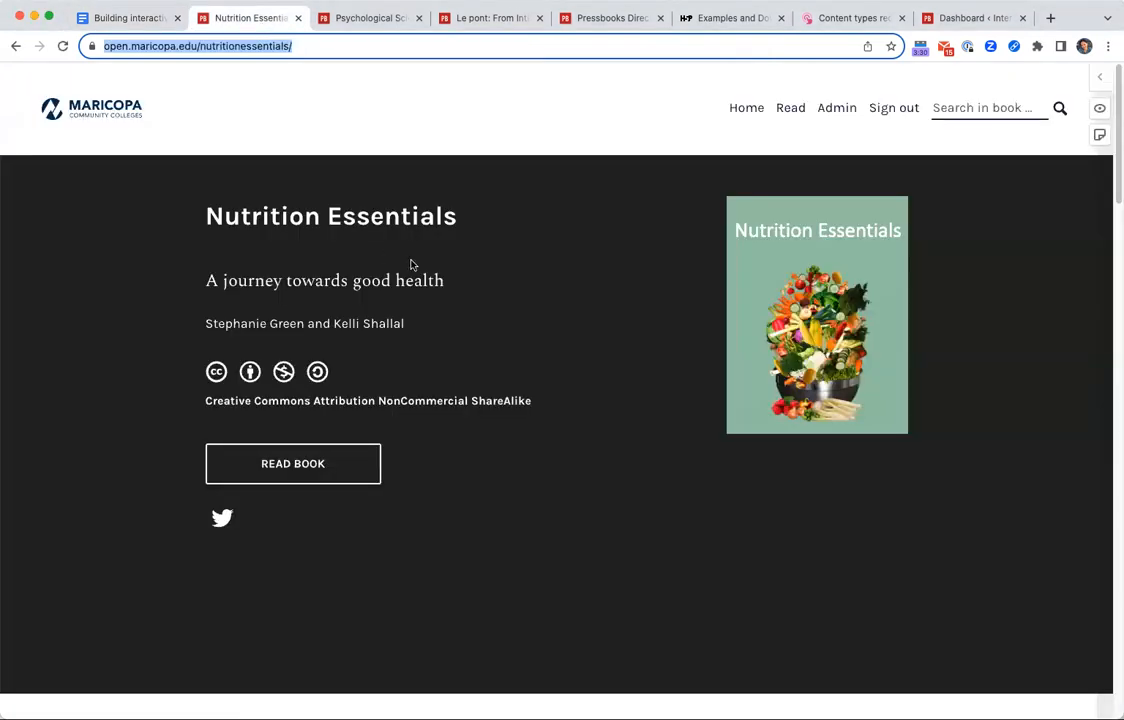
Open chapter 5, Understanding Food Labels and Health Claims, from the Nutrition Essentials contents.
scroll(591, 490, down, 2)
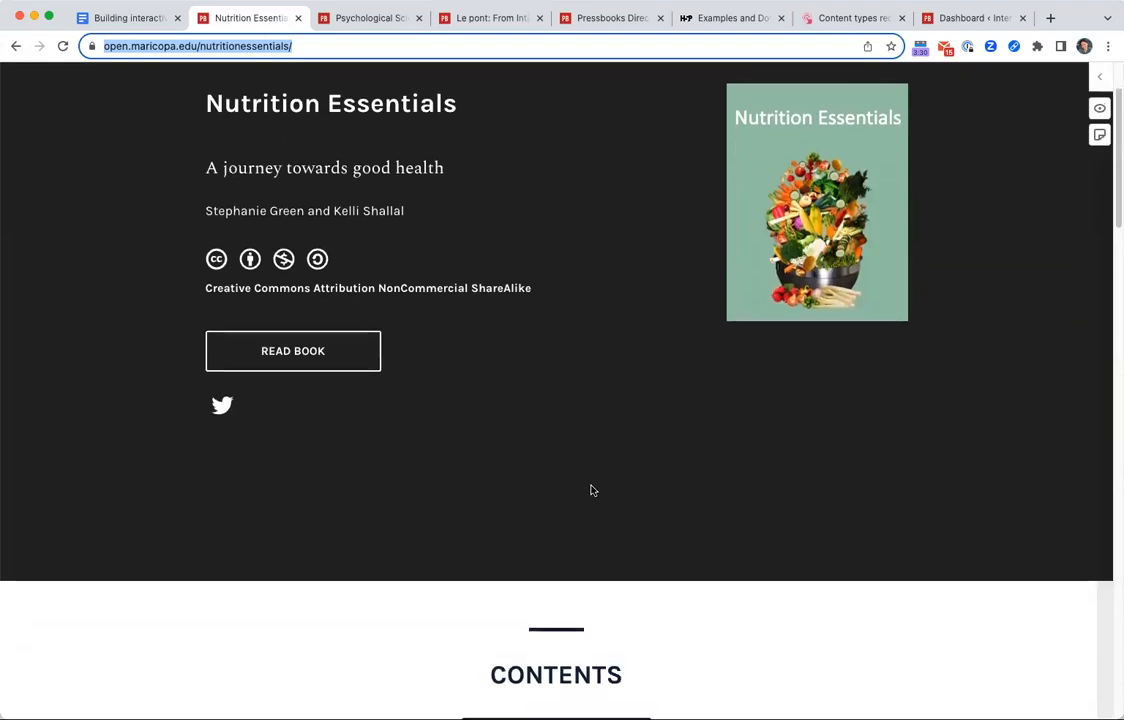
scroll(591, 490, up, 1)
scroll(591, 490, down, 3)
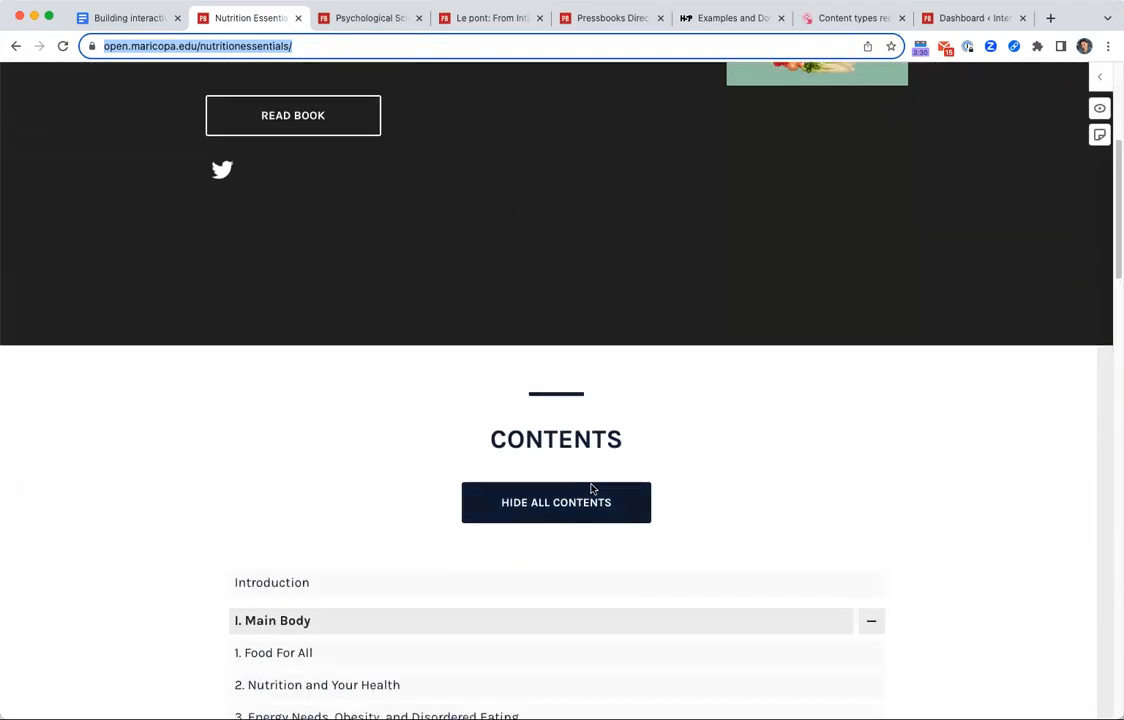
scroll(591, 489, down, 5)
click(320, 272)
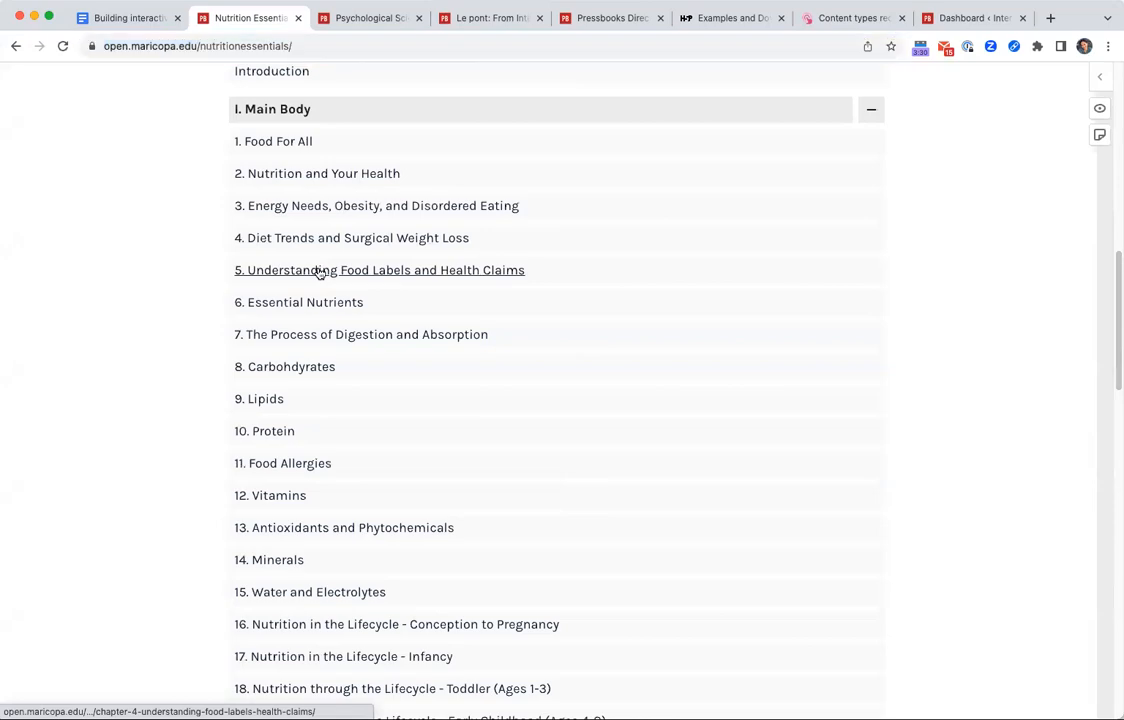
Review the food labels chapter for its embedded interactive activity, including the true/false question on health claims.
scroll(522, 502, down, 4)
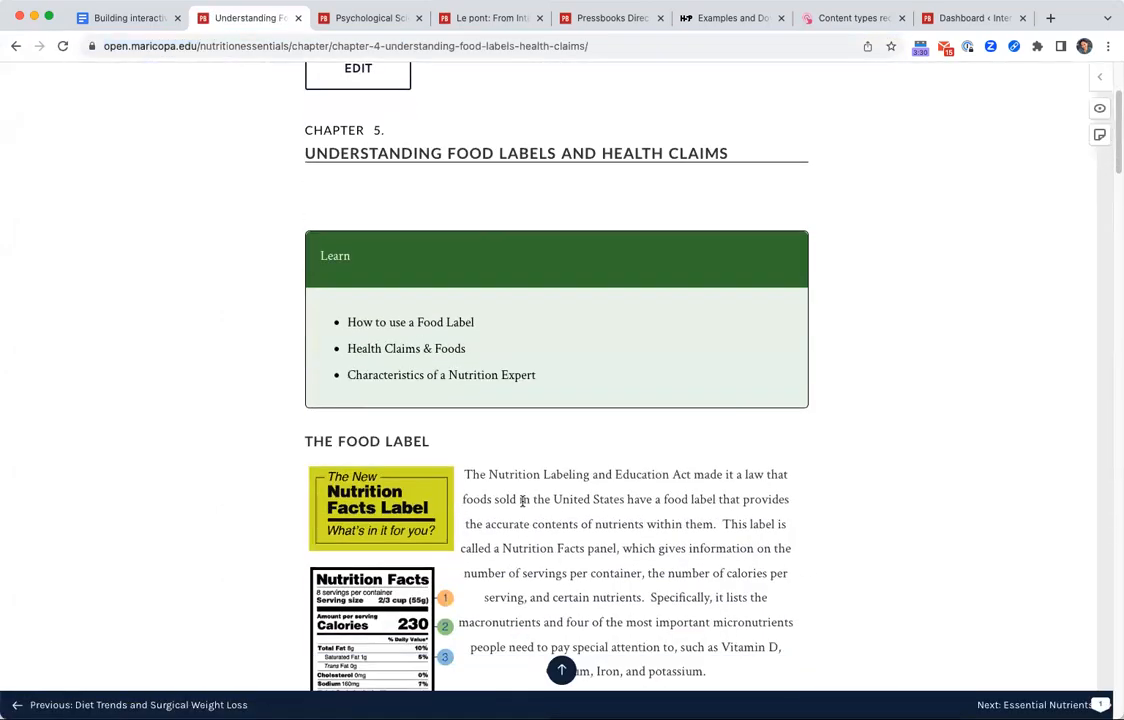
scroll(733, 456, down, 15)
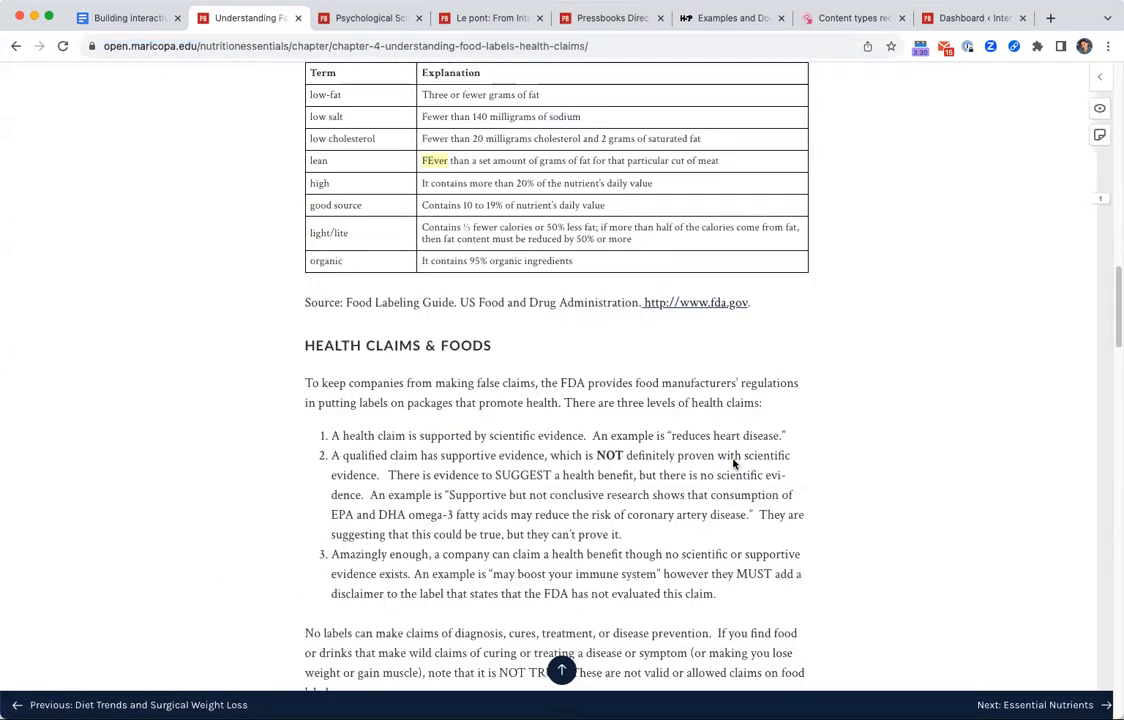
scroll(733, 463, down, 6)
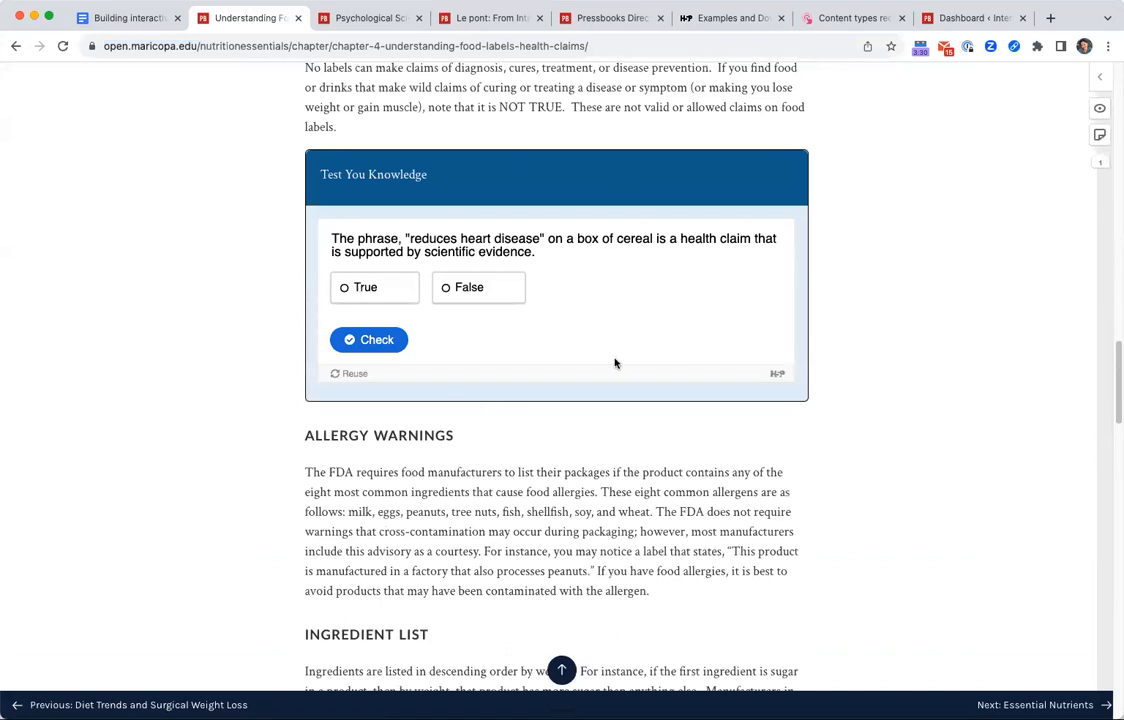
scroll(615, 363, down, 15)
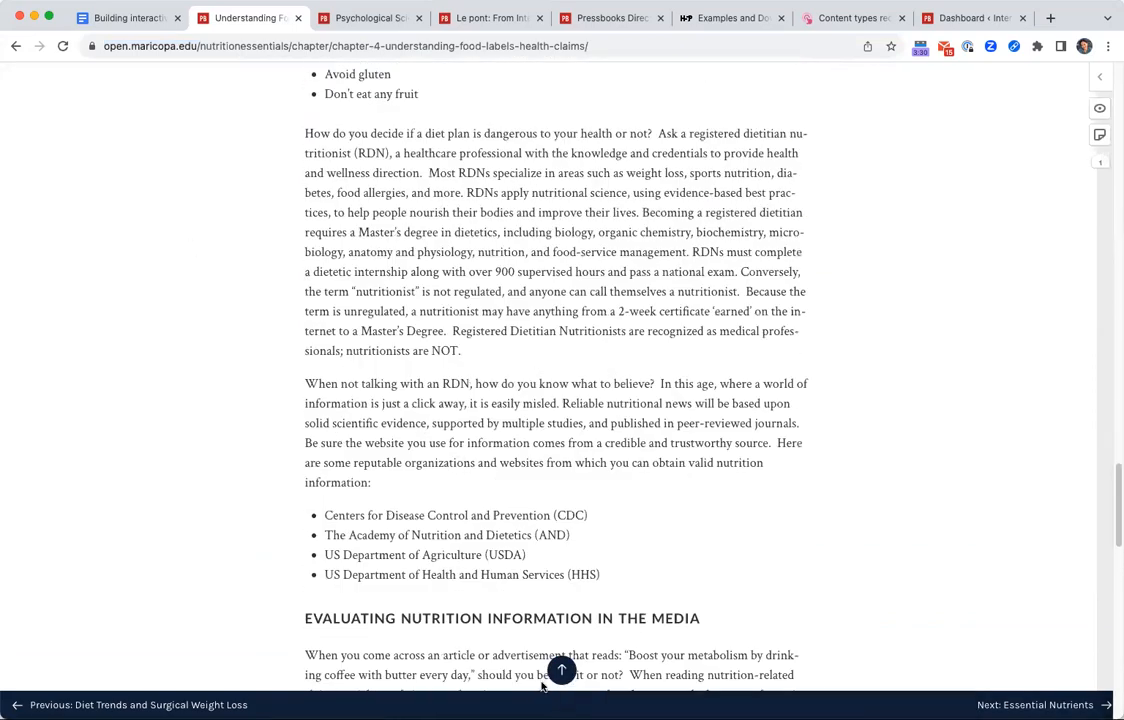
Return to the book's contents and open the chapter The Process of Digestion and Absorption.
click(15, 46)
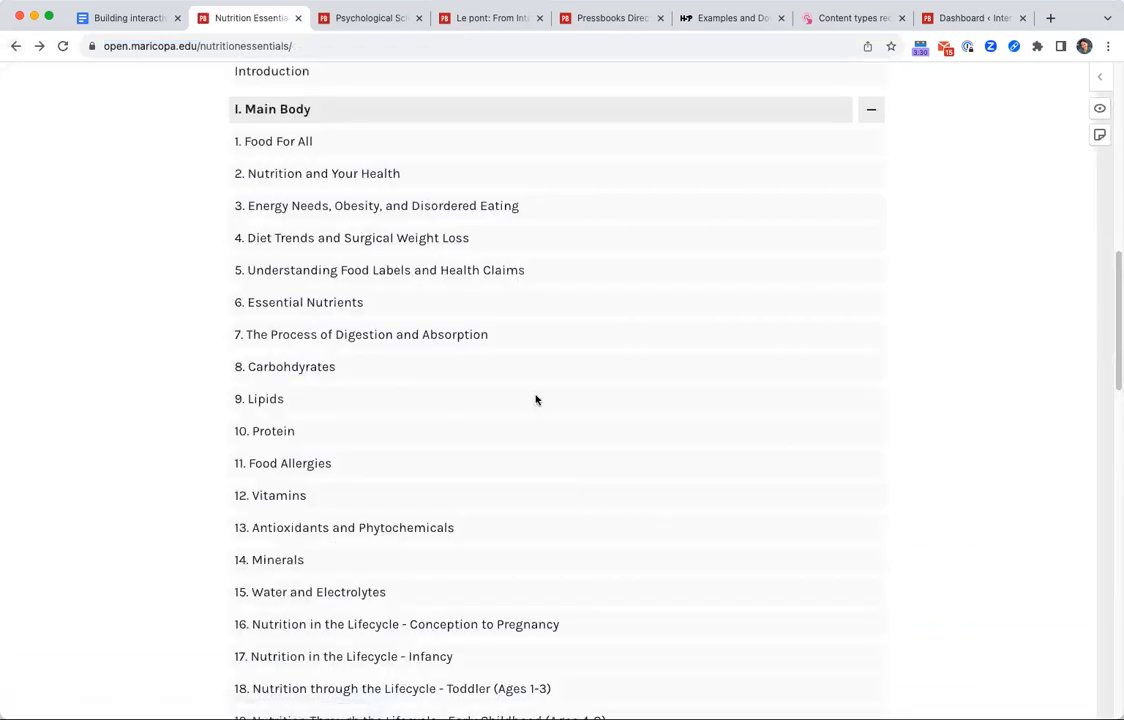
scroll(675, 455, down, 8)
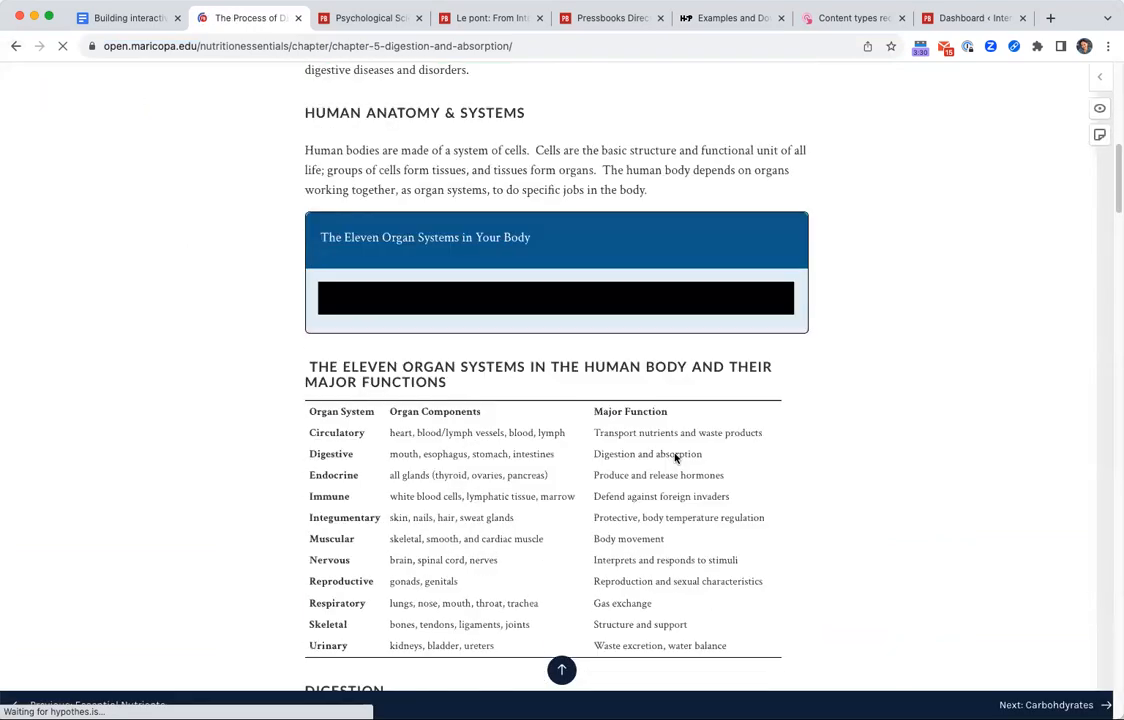
scroll(675, 455, up, 3)
scroll(675, 455, up, 1)
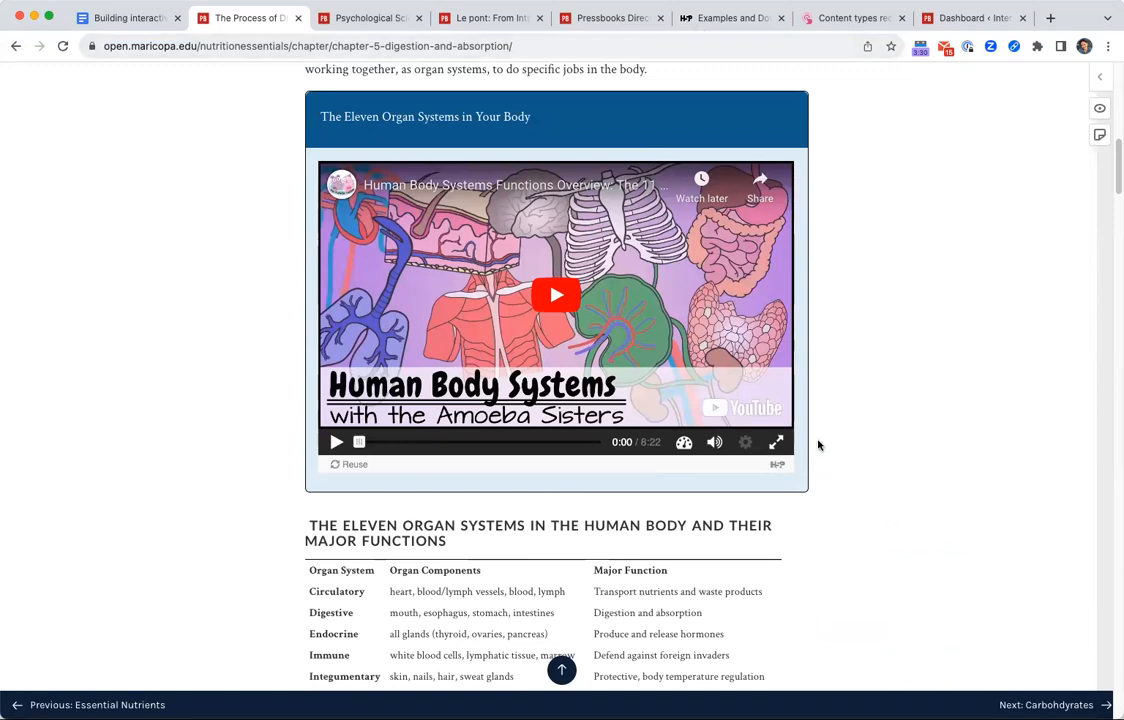
Examine the Digestion section's embedded TED-Ed video and the recall question below it.
scroll(748, 383, down, 10)
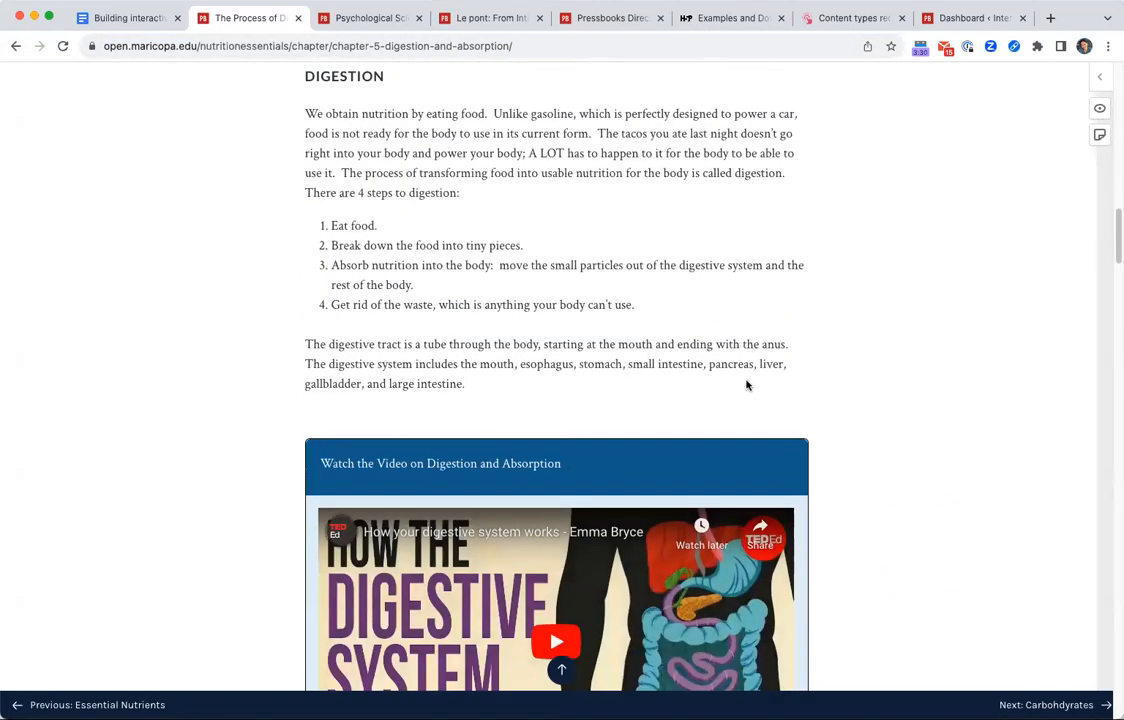
scroll(733, 406, down, 5)
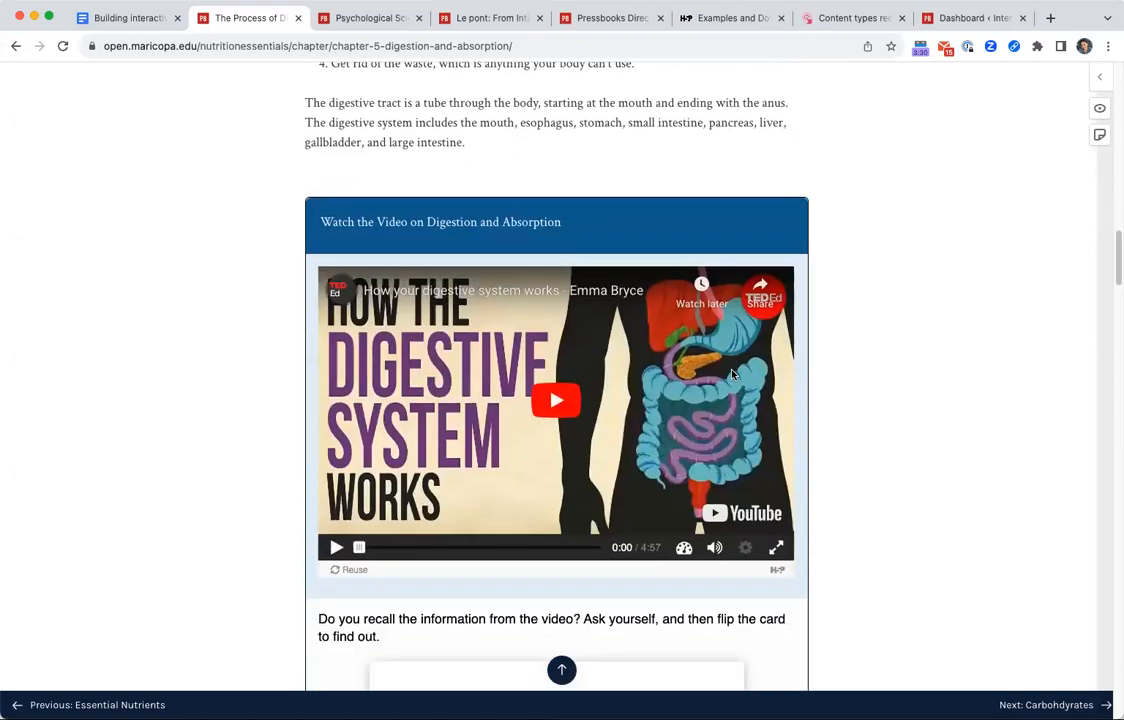
scroll(771, 438, down, 6)
scroll(773, 438, up, 3)
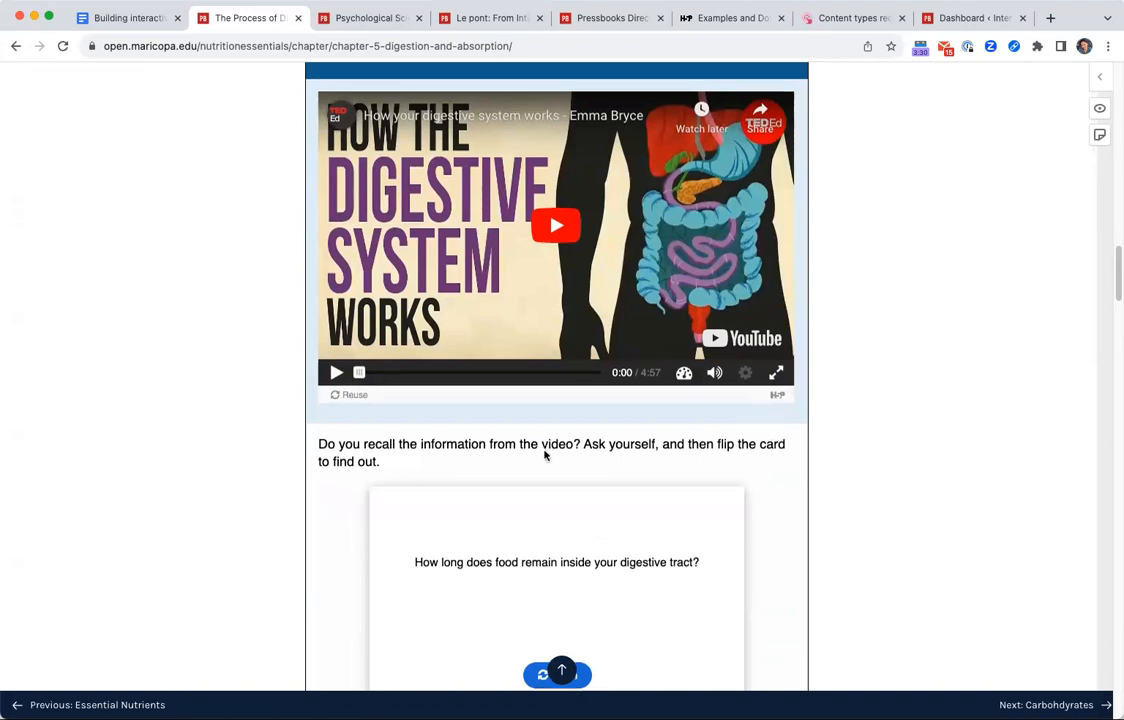
Flip the recall card about how long food remains inside the digestive tract.
scroll(550, 440, down, 5)
scroll(560, 380, up, 2)
click(566, 260)
Place the Liver label on its spot in the digestive organs diagram and check the answer.
scroll(767, 422, down, 3)
scroll(767, 422, down, 7)
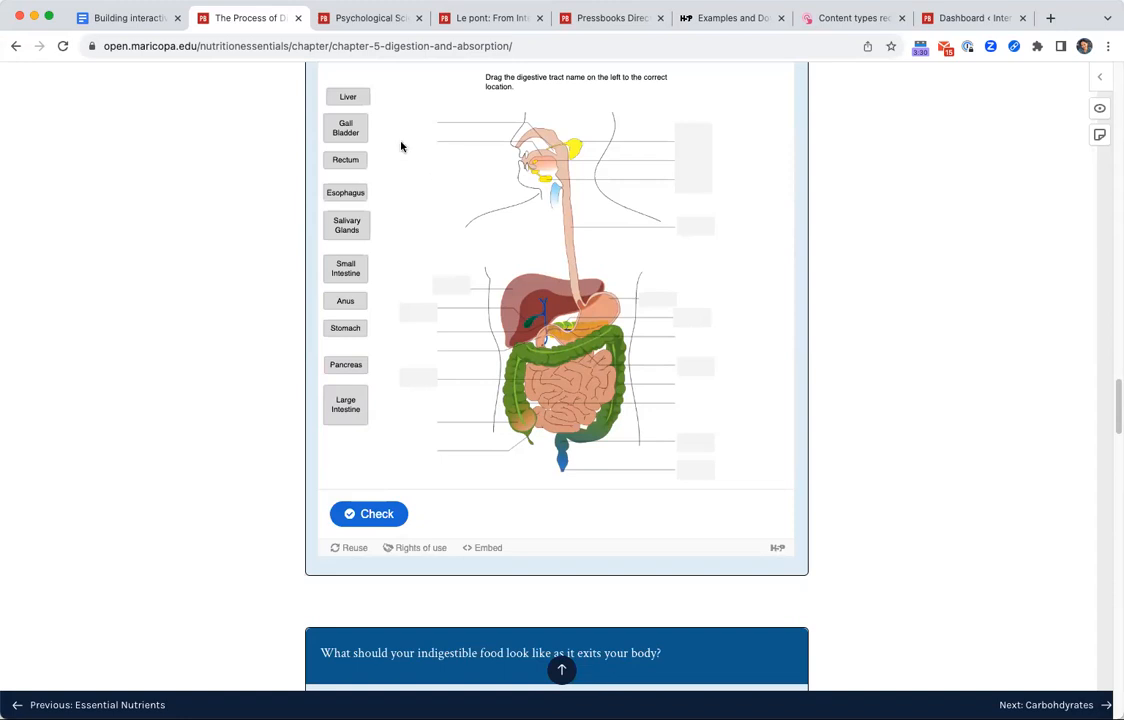
drag(350, 96, 450, 290)
click(389, 512)
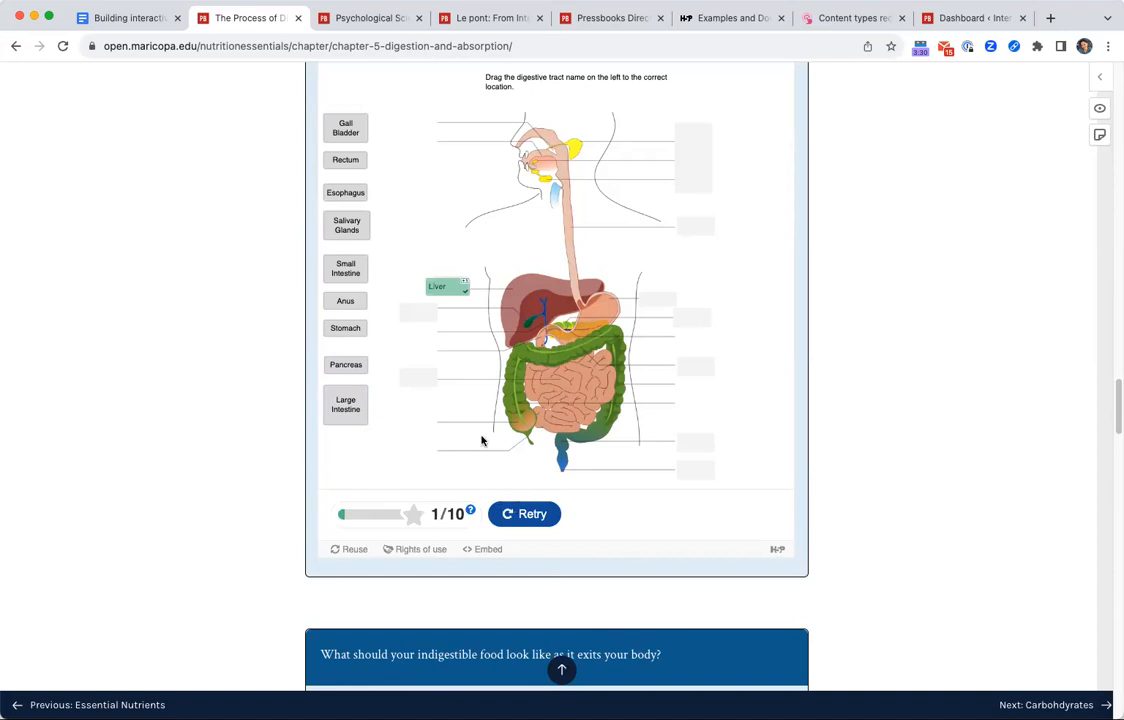
scroll(481, 440, down, 3)
scroll(534, 502, up, 2)
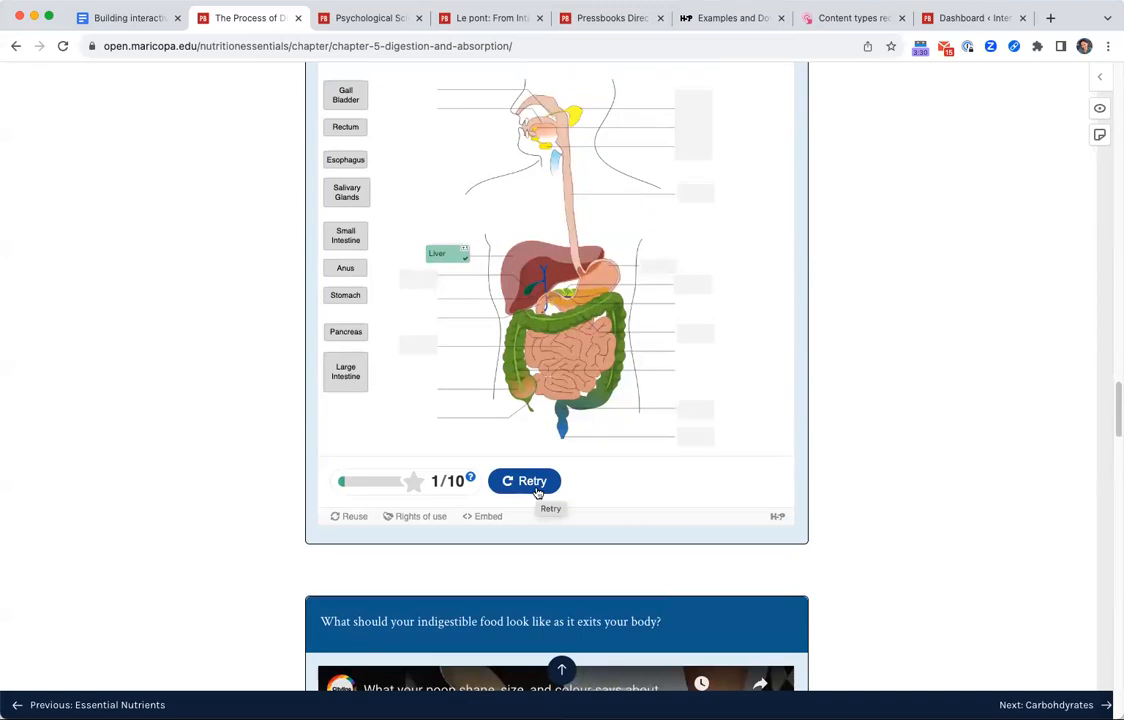
scroll(572, 442, up, 4)
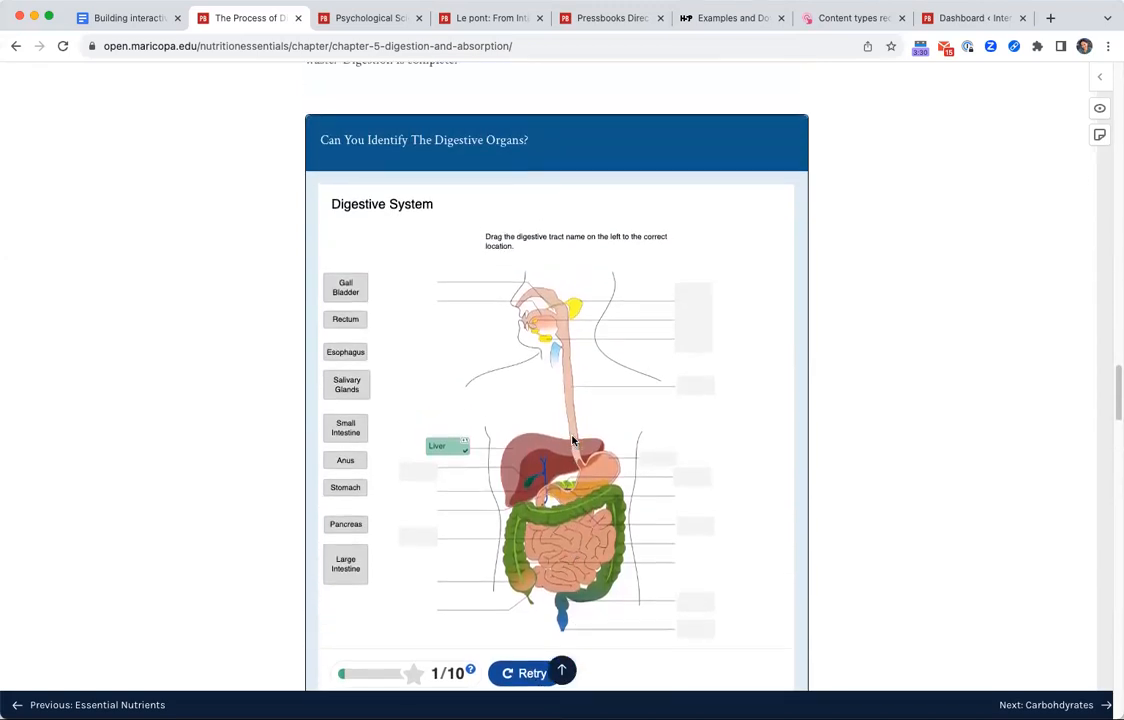
scroll(572, 442, up, 4)
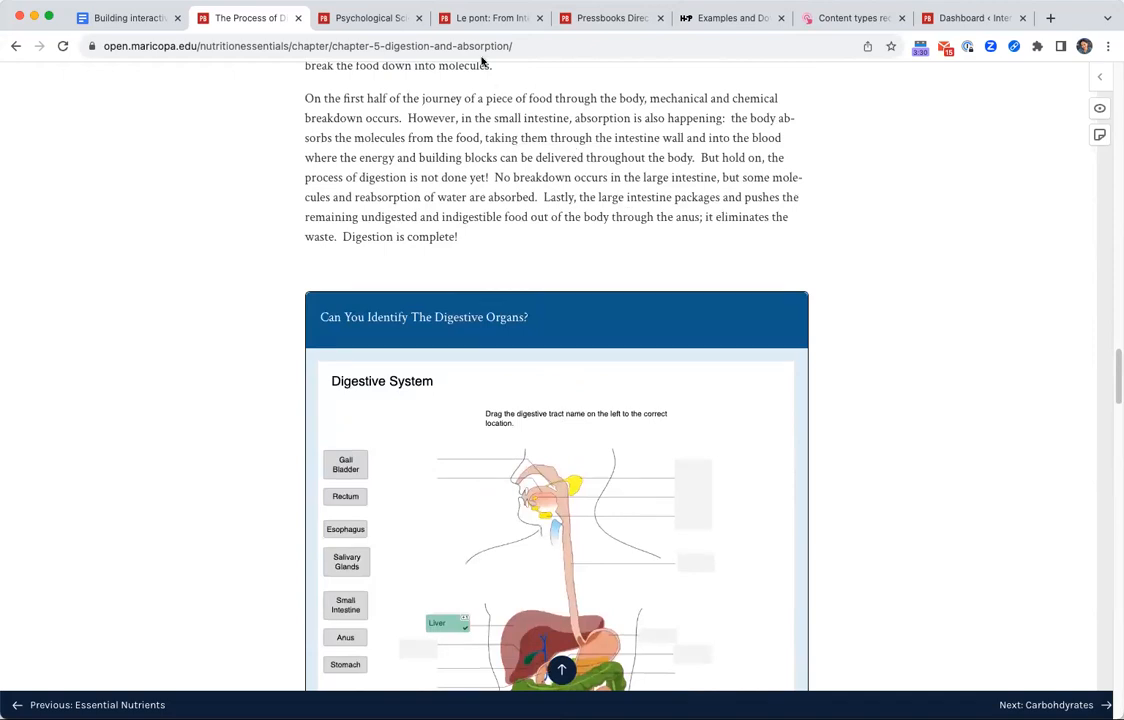
Switch to the Le pont French book and open section 2.2 Fantasmes et réalités de la vie conjugale from its contents.
click(481, 19)
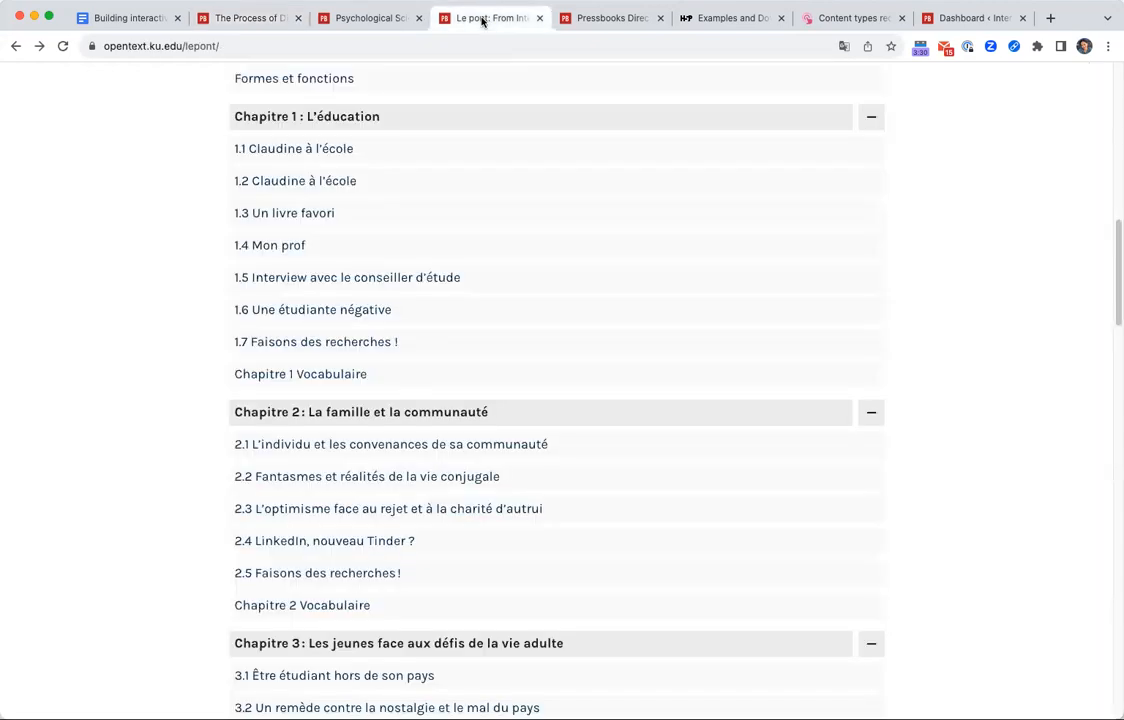
scroll(404, 208, up, 10)
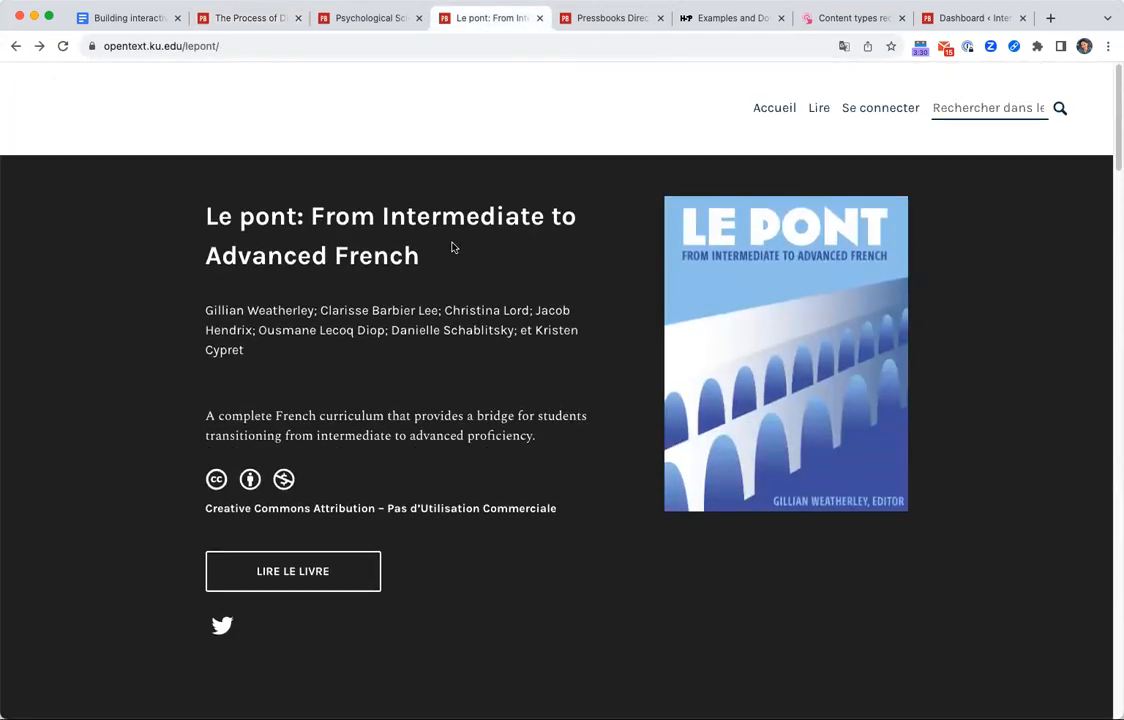
scroll(612, 399, down, 10)
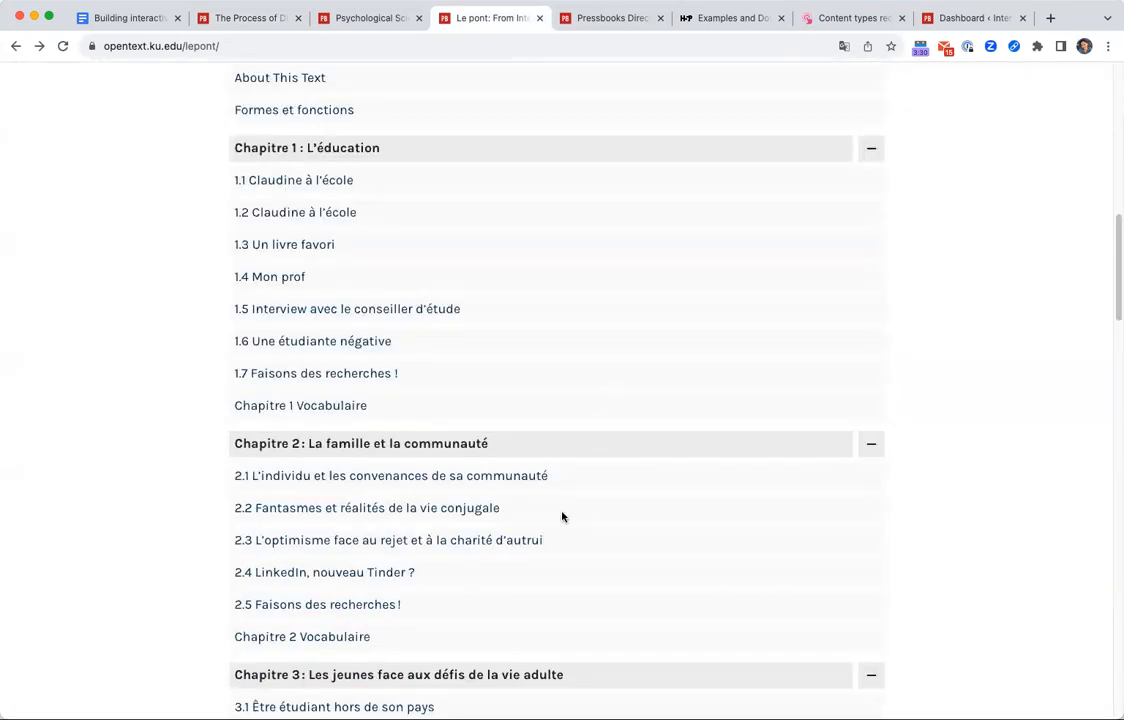
scroll(565, 525, down, 3)
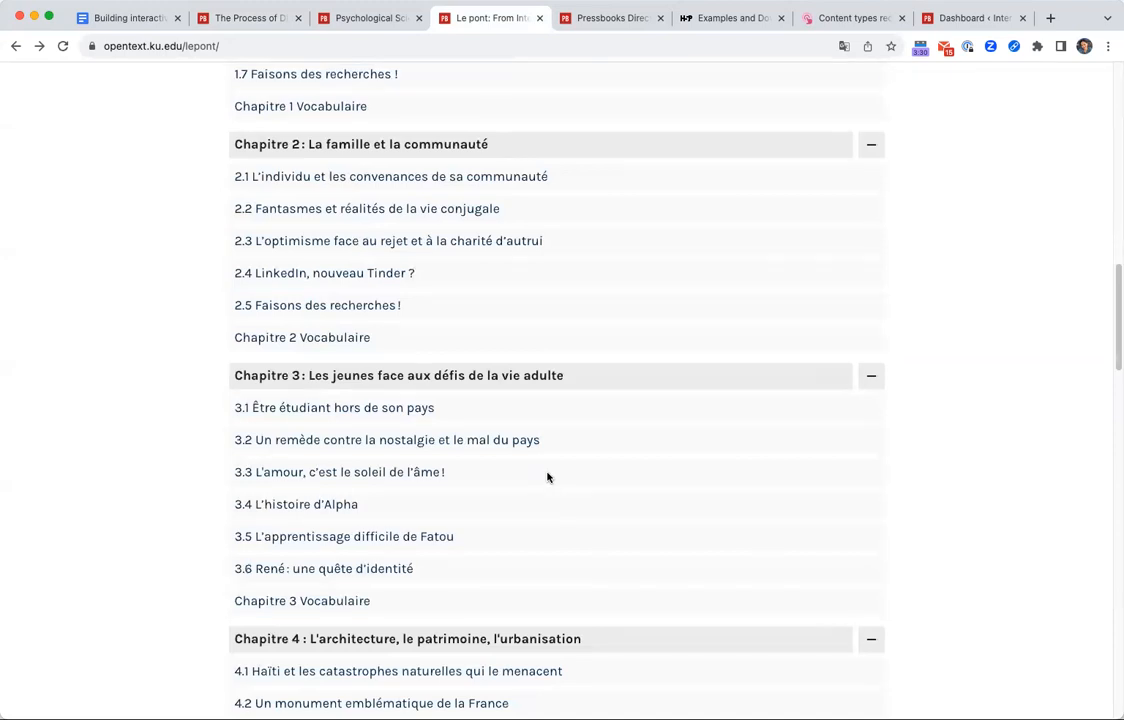
click(449, 215)
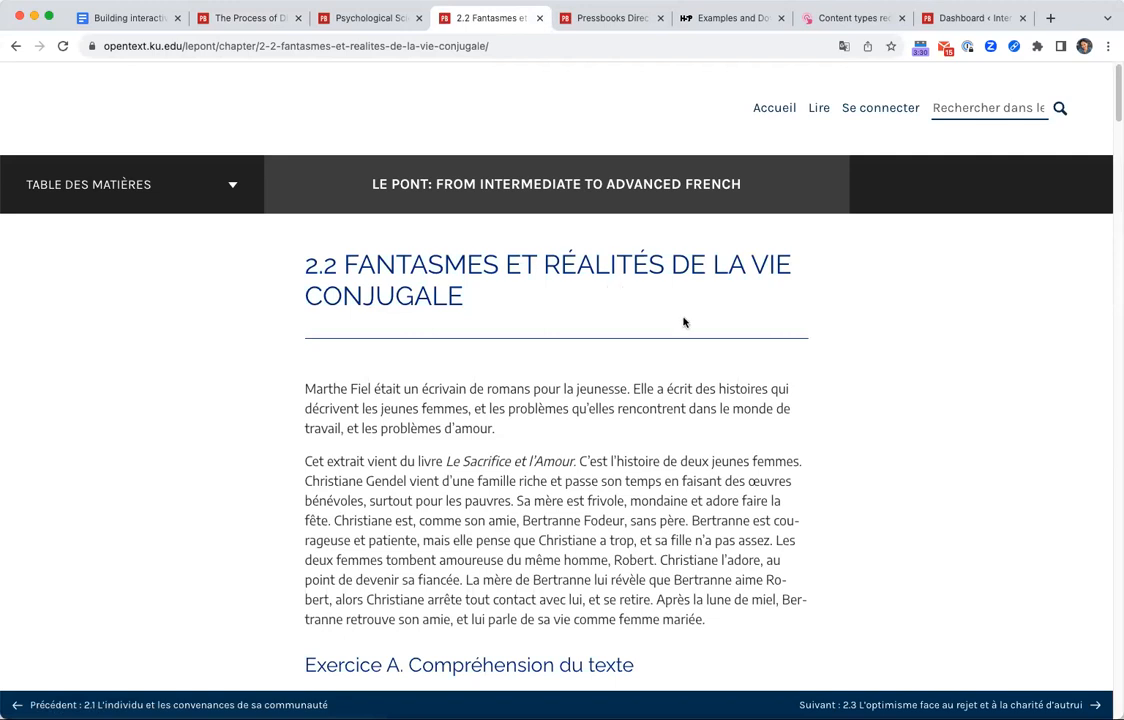
Examine the reading excerpt in section 2.2 and the interactive activities in Exercice A and Exercice B.
scroll(723, 424, down, 2)
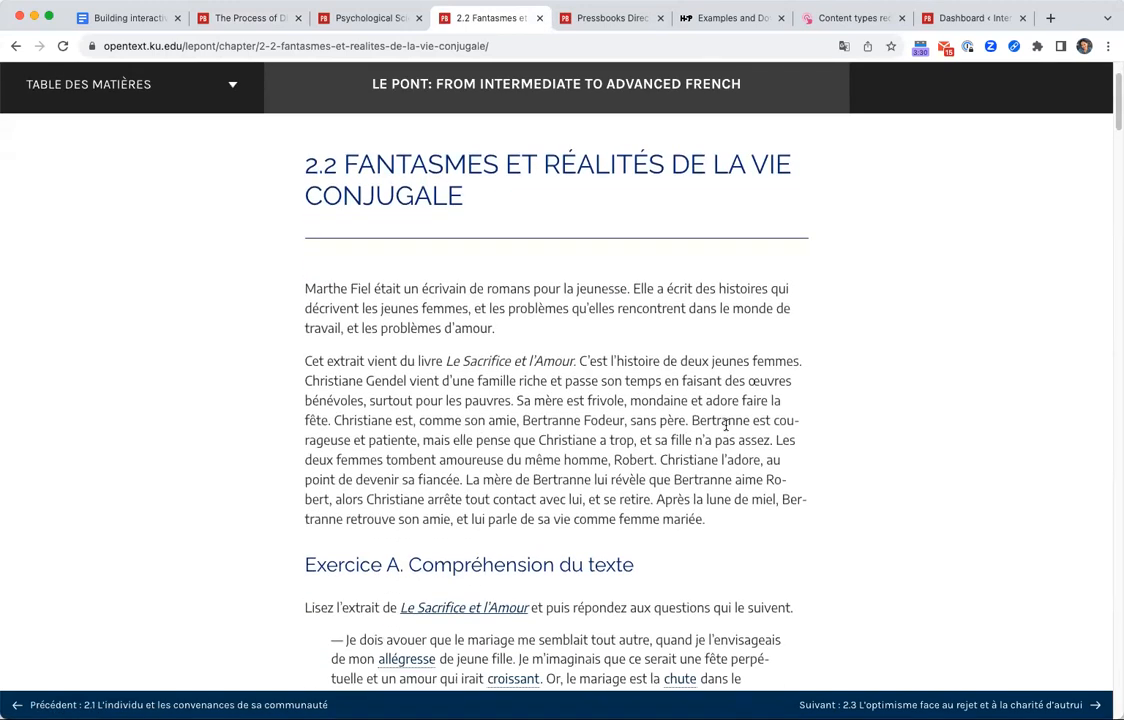
scroll(861, 450, down, 1)
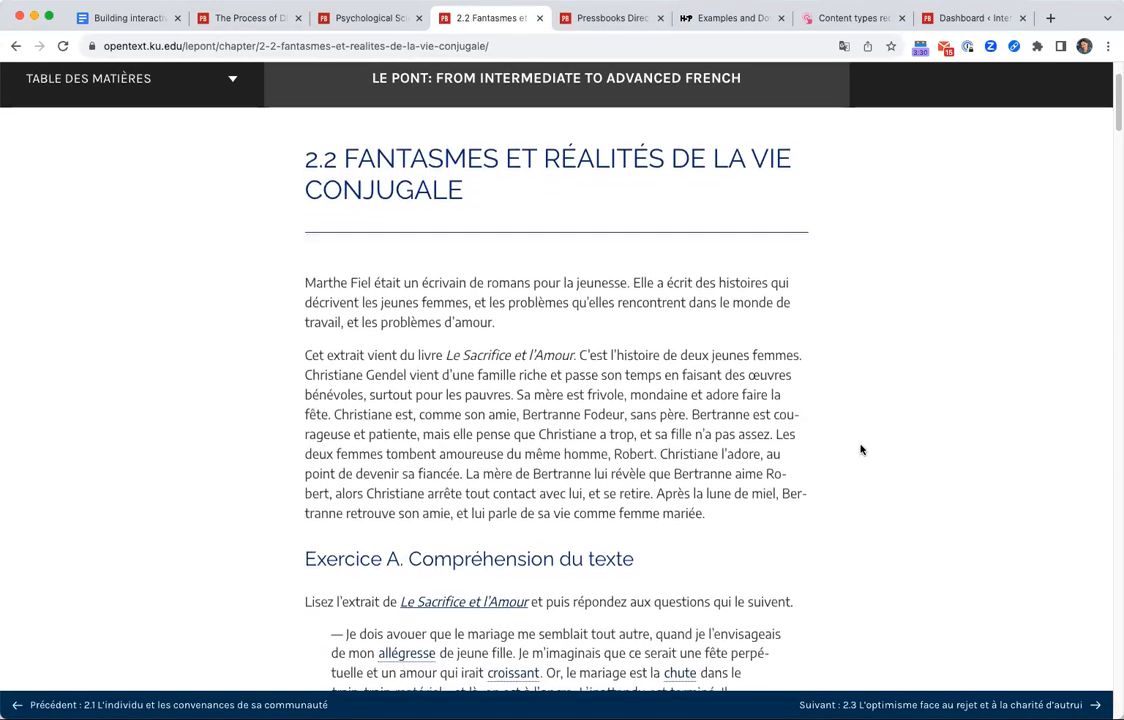
scroll(861, 450, down, 10)
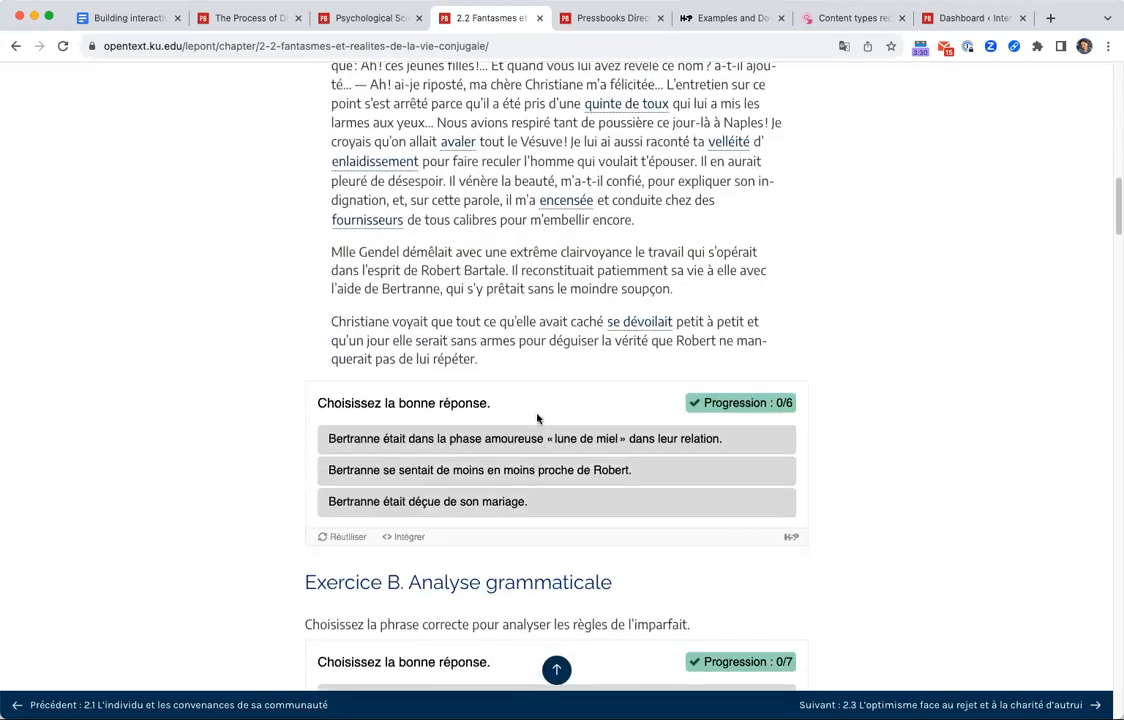
scroll(625, 401, down, 3)
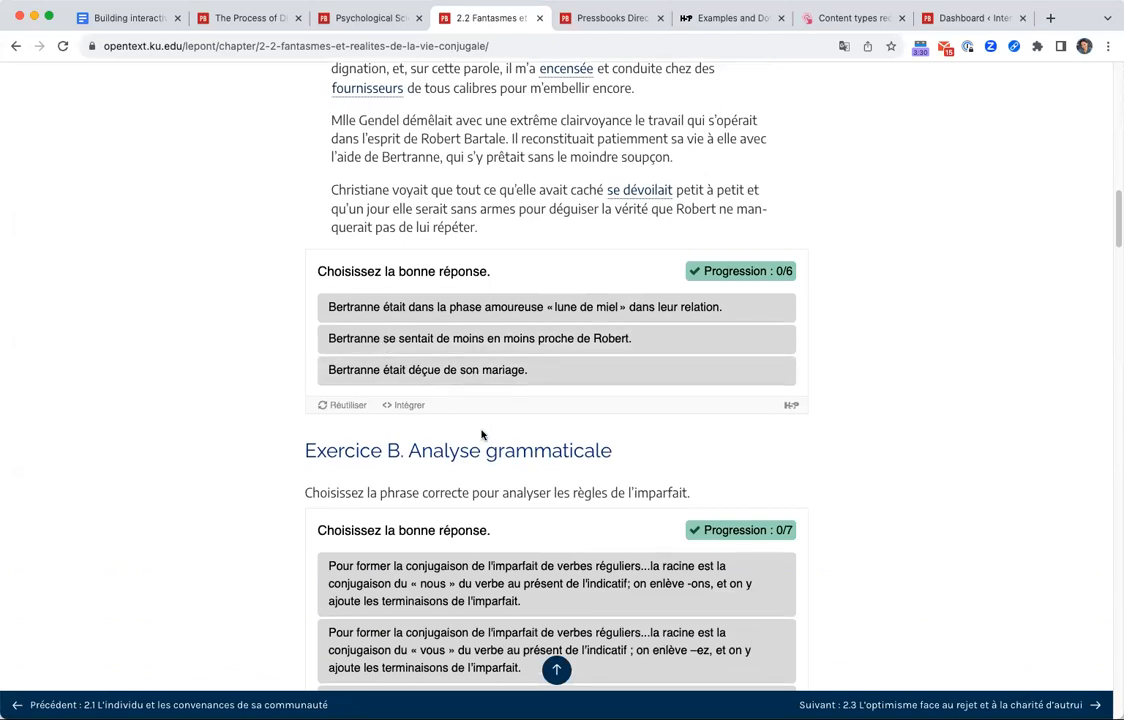
scroll(481, 434, down, 9)
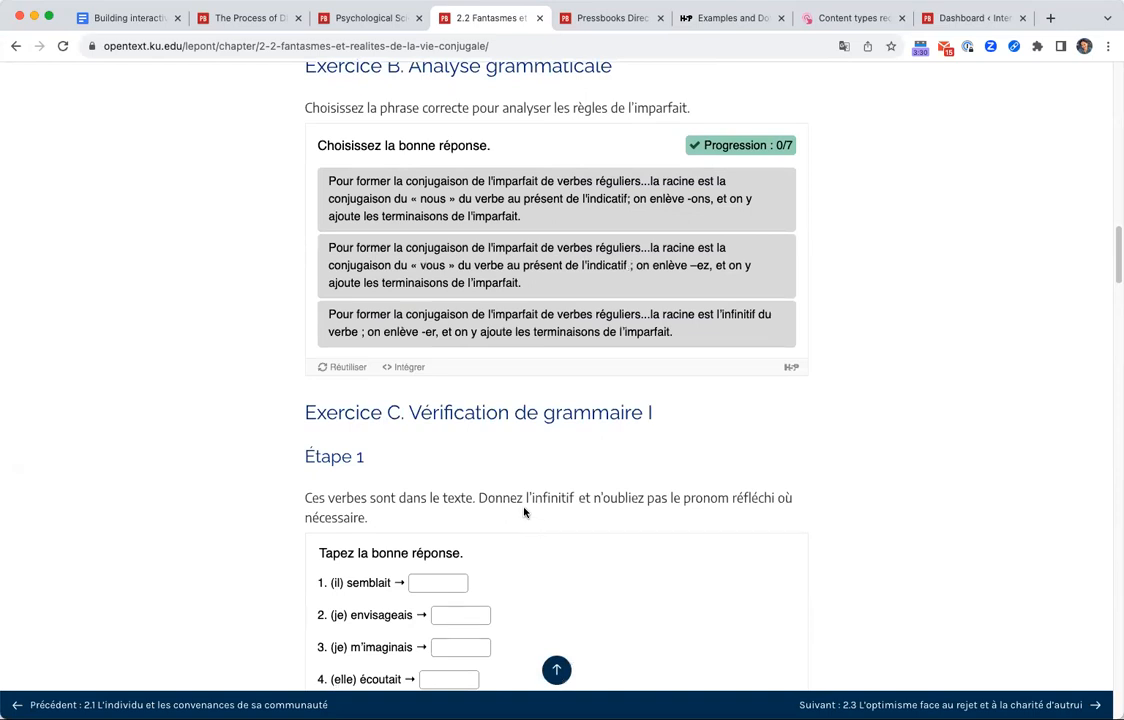
scroll(524, 512, up, 1)
scroll(530, 510, down, 6)
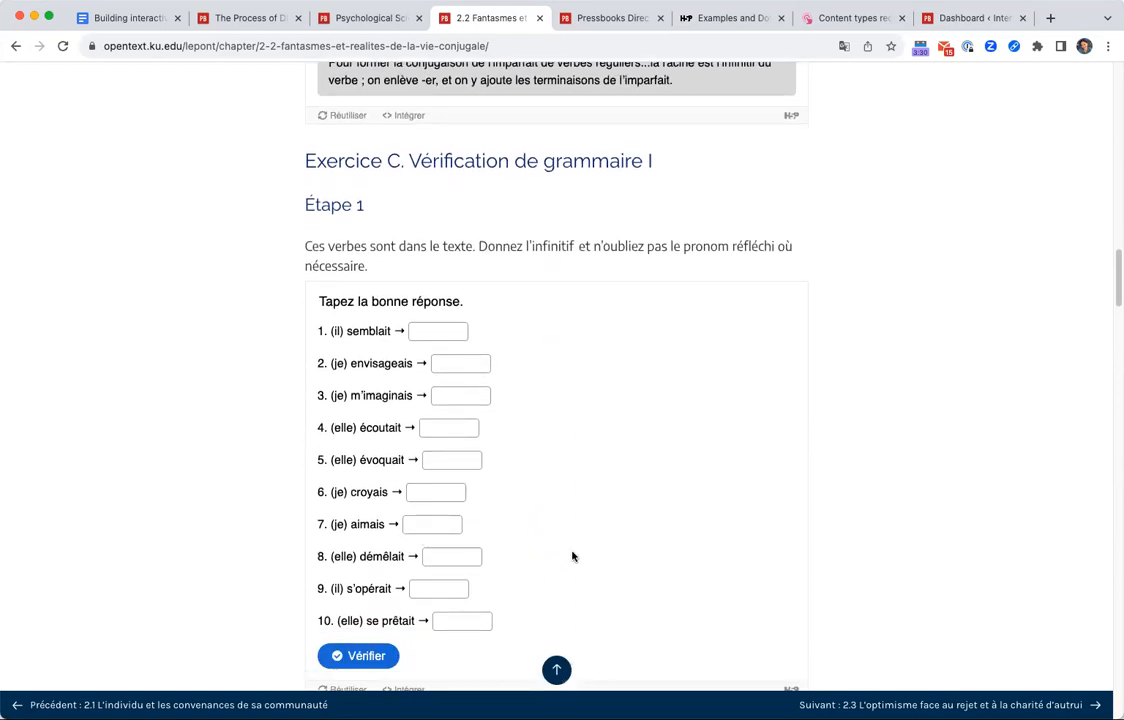
scroll(567, 558, up, 1)
scroll(565, 558, up, 7)
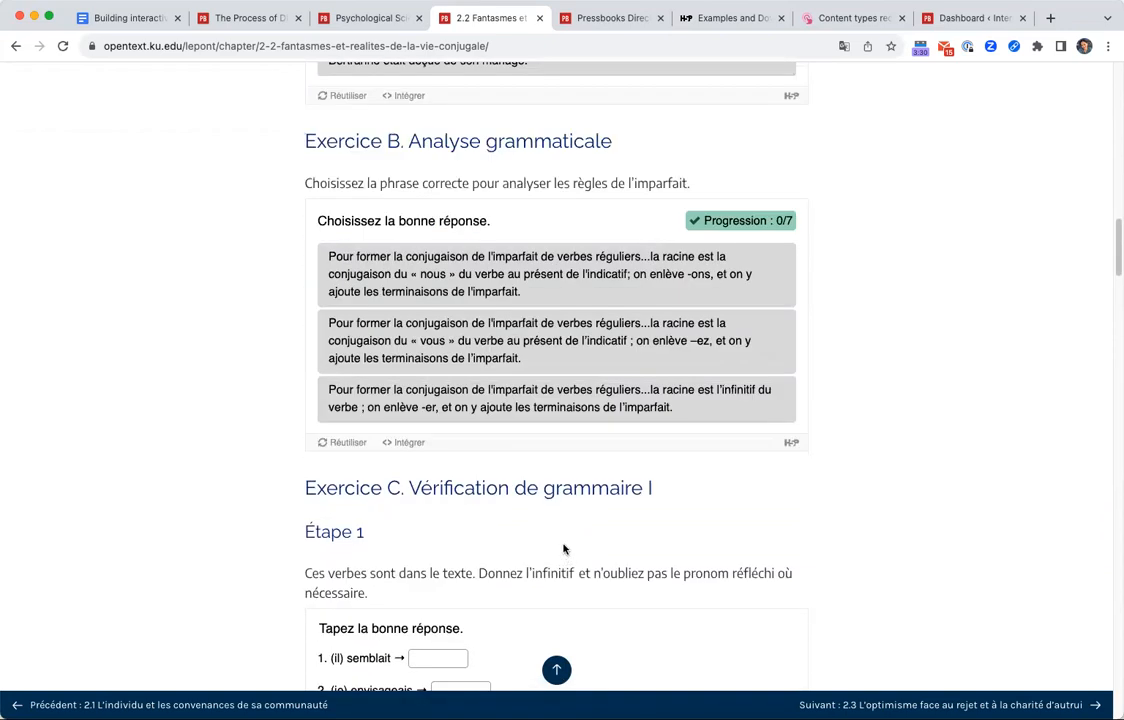
Examine the grammar activities in Exercice C and the partner discussion questions in Exercices D to F.
scroll(560, 556, down, 7)
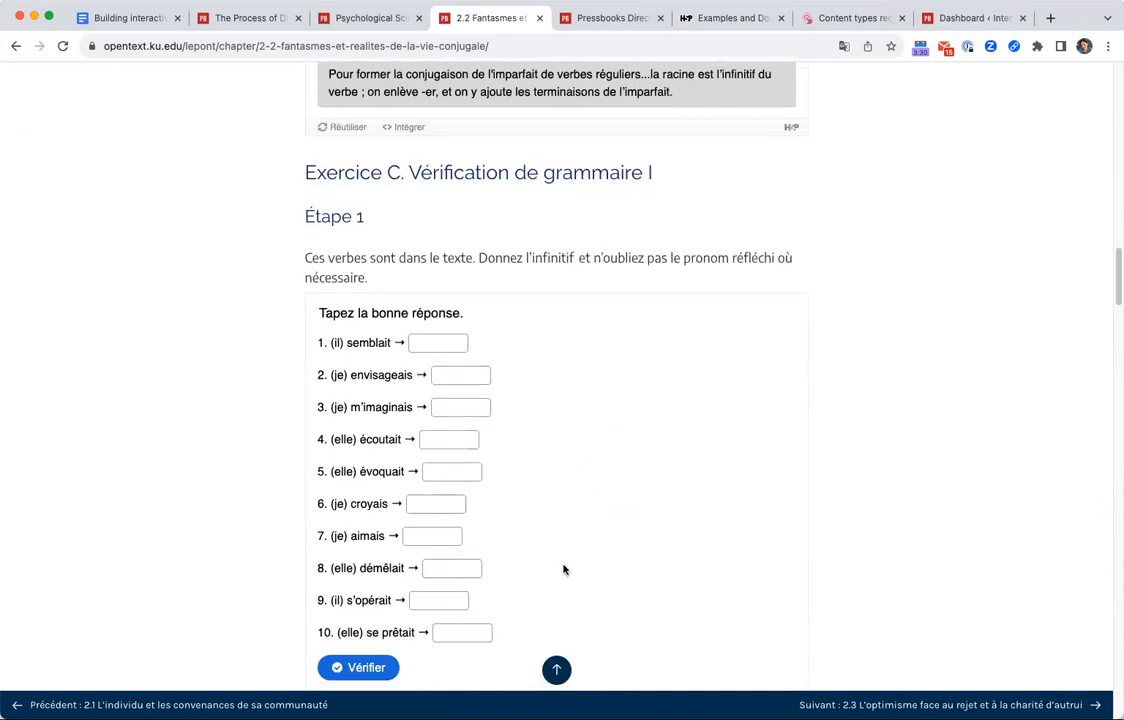
scroll(437, 691, down, 7)
scroll(437, 691, down, 6)
click(541, 215)
click(794, 510)
scroll(687, 688, down, 7)
scroll(686, 688, down, 10)
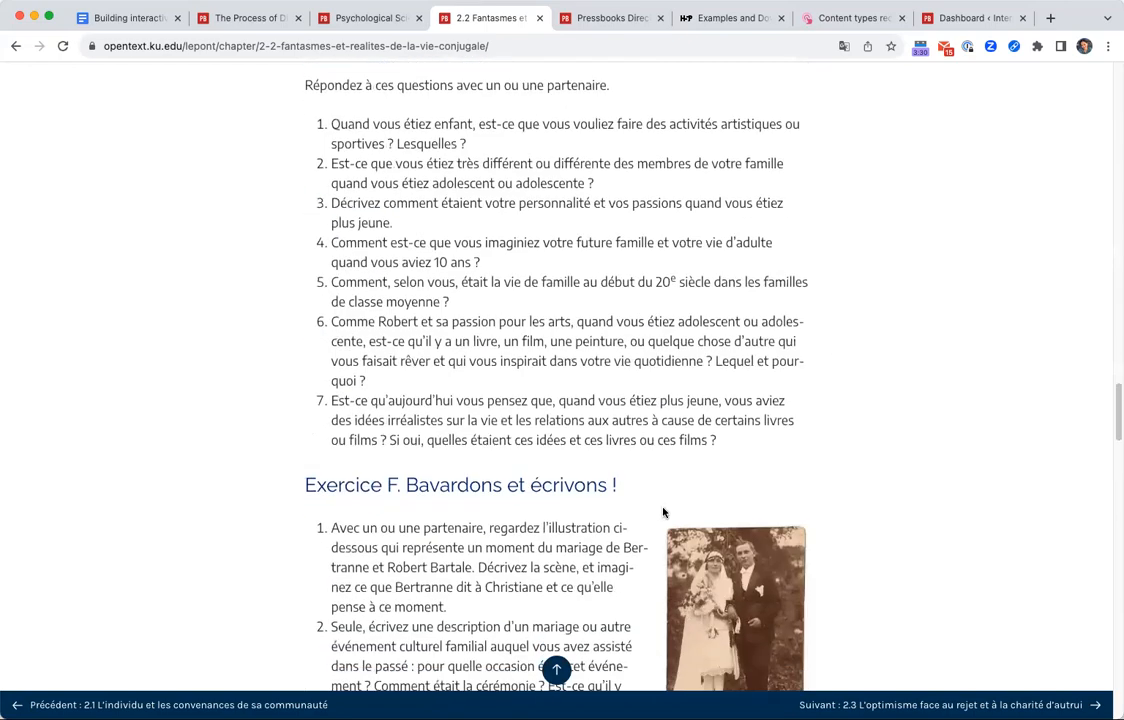
scroll(595, 400, up, 1)
scroll(595, 400, up, 10)
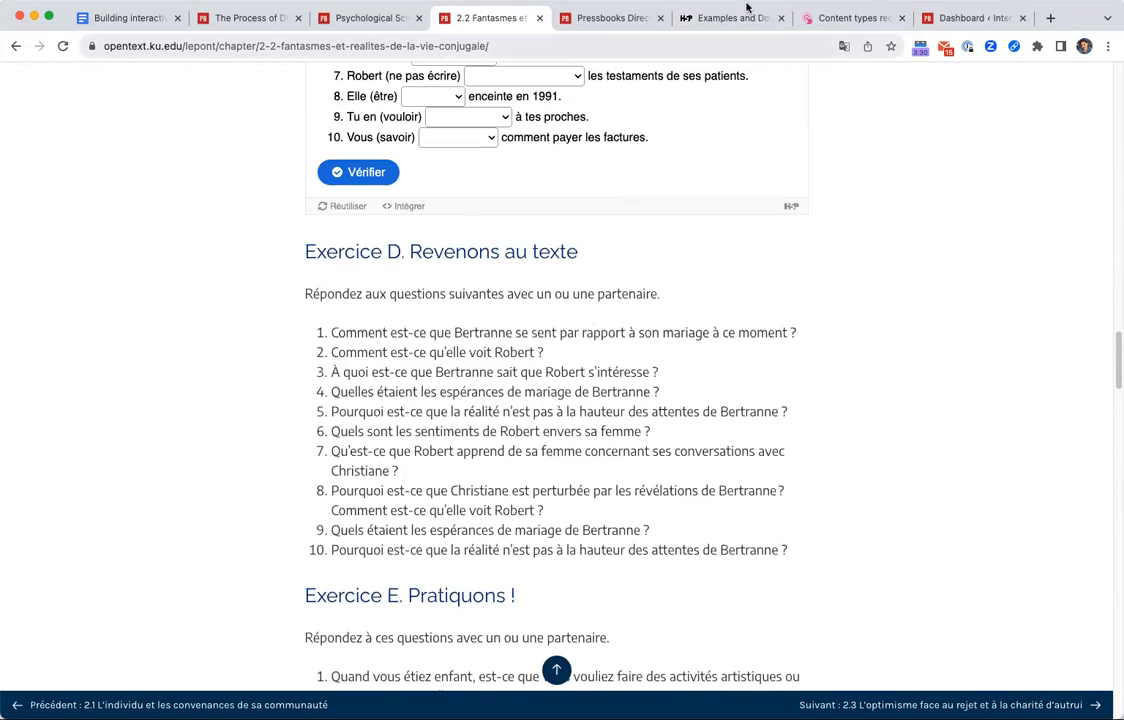
Switch to the Psychological Science book and open Ch 7: Psychology of Learning from its contents.
drag(370, 18, 466, 13)
scroll(694, 289, up, 6)
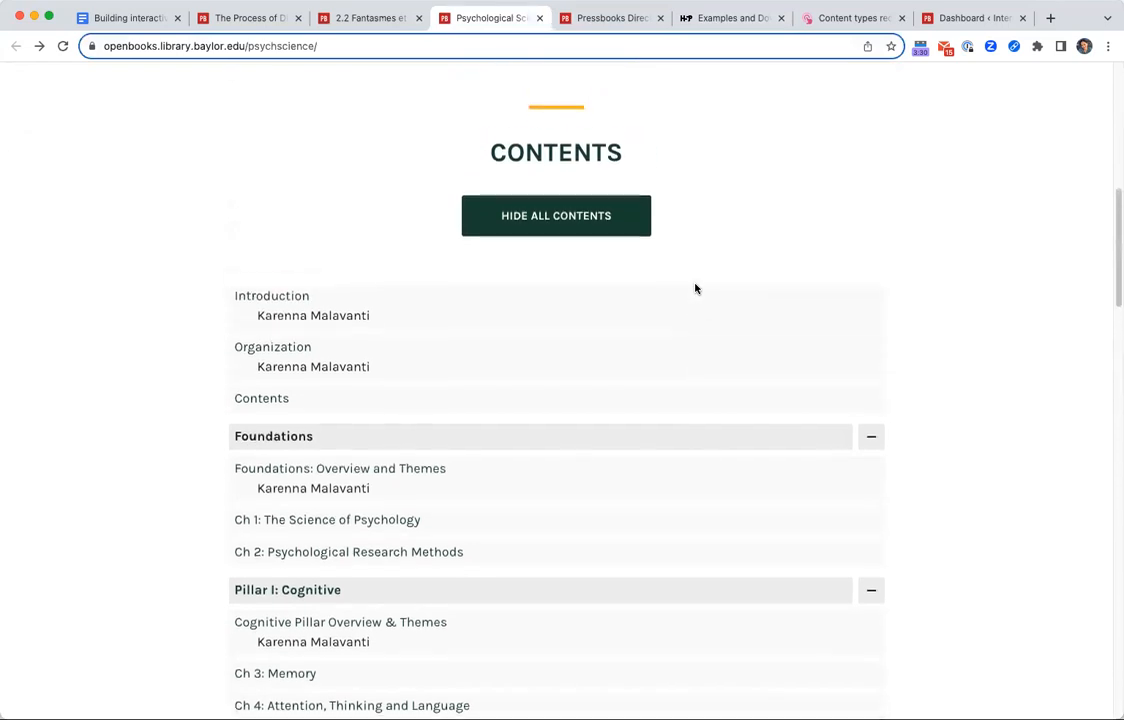
scroll(540, 520, down, 1)
scroll(540, 517, up, 1)
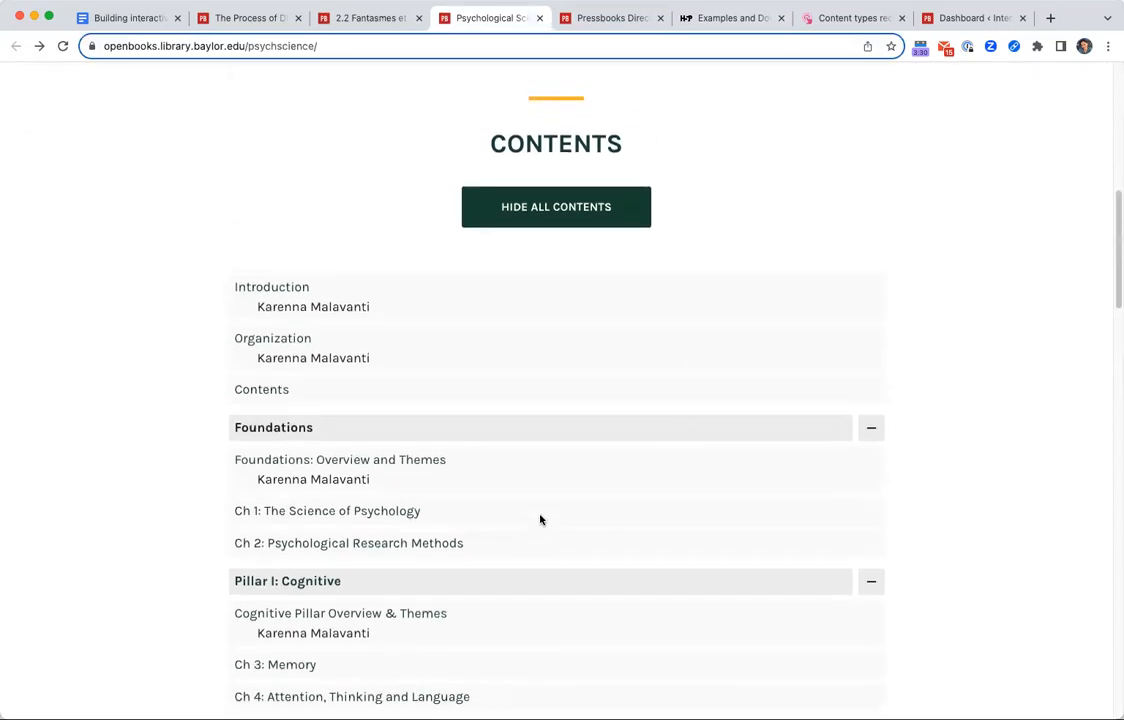
scroll(545, 497, up, 5)
scroll(454, 492, down, 5)
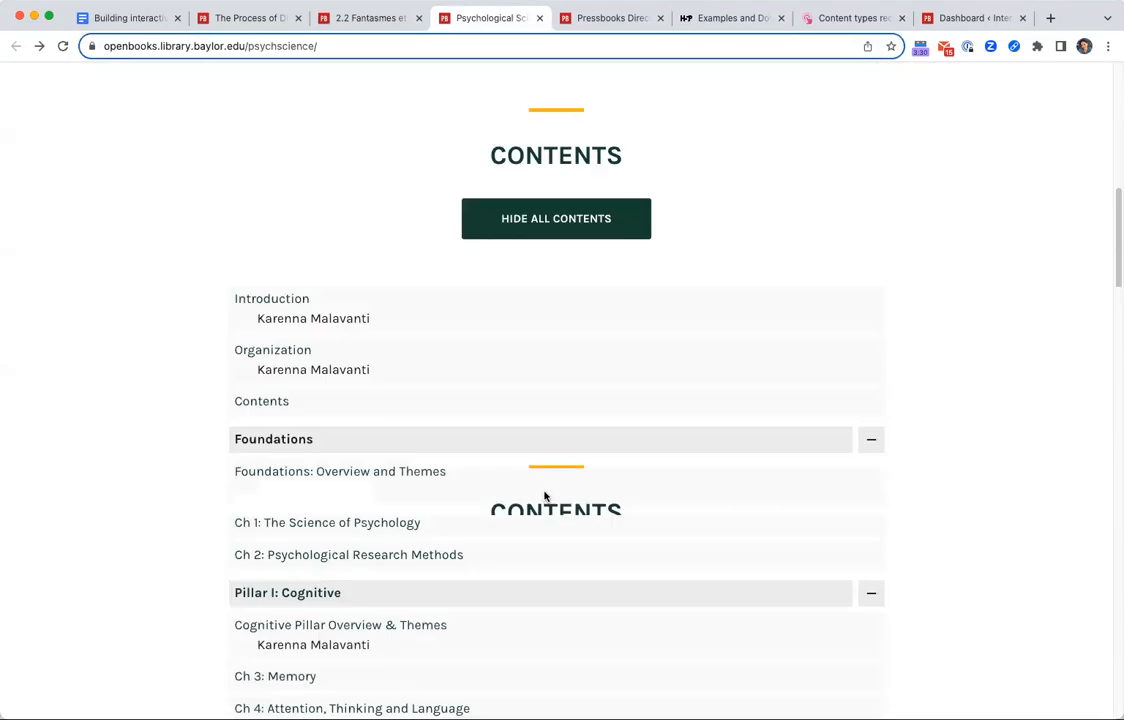
scroll(432, 578, down, 4)
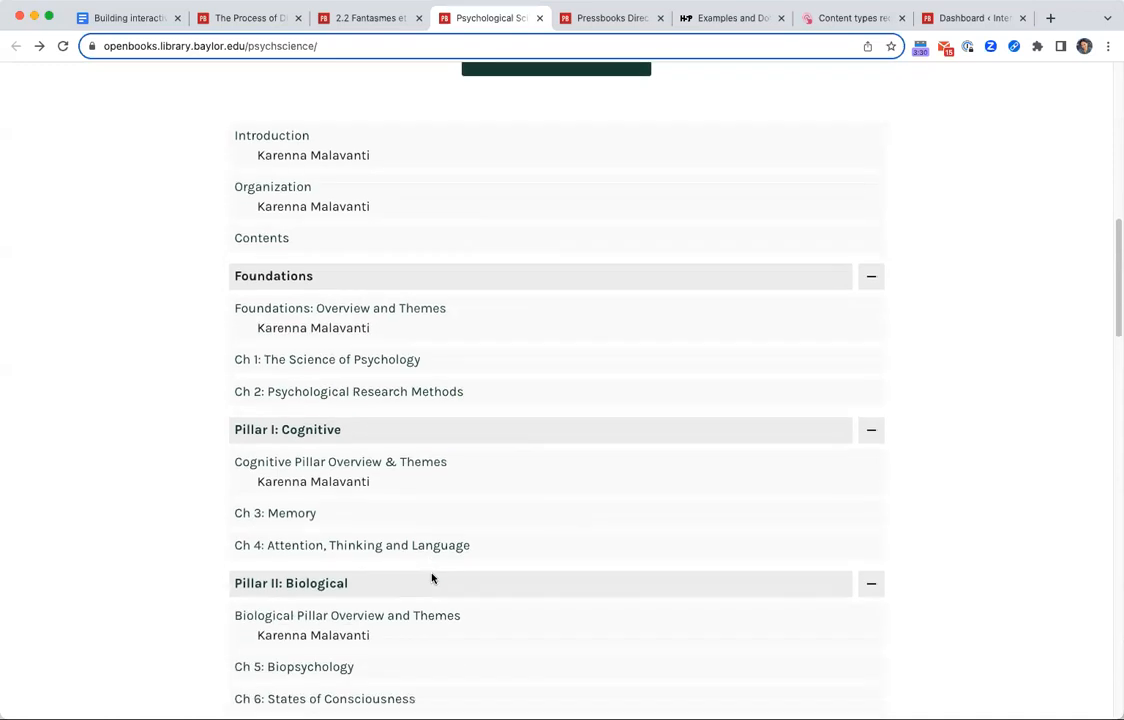
scroll(432, 578, down, 1)
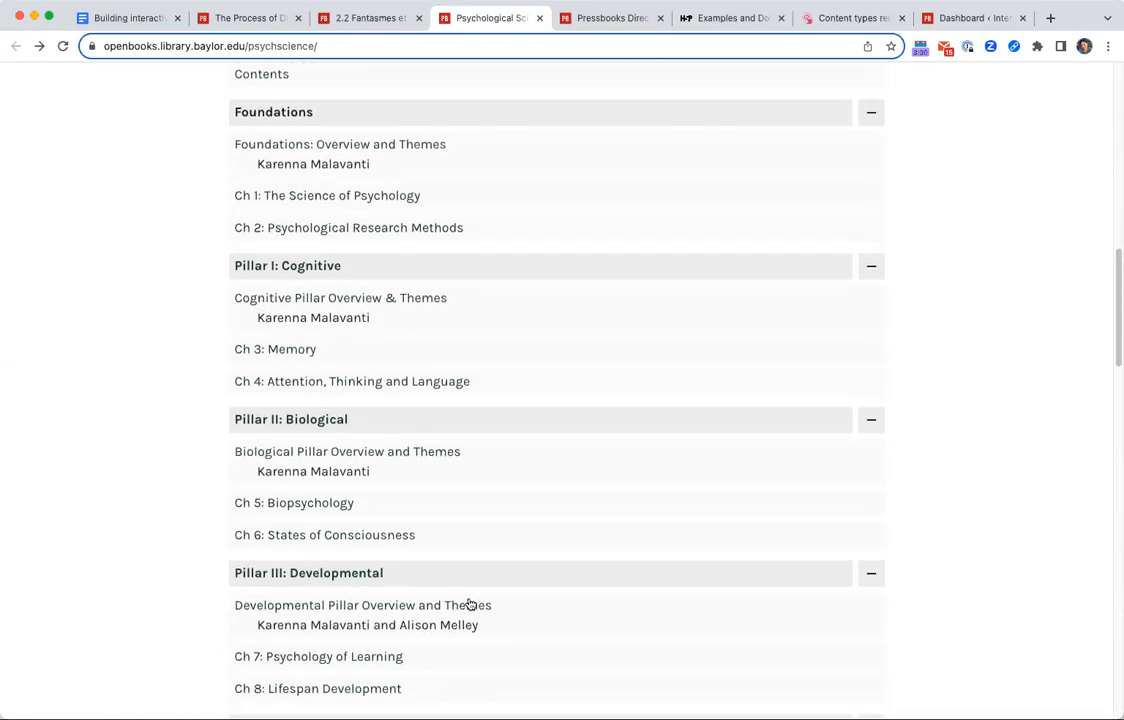
click(376, 656)
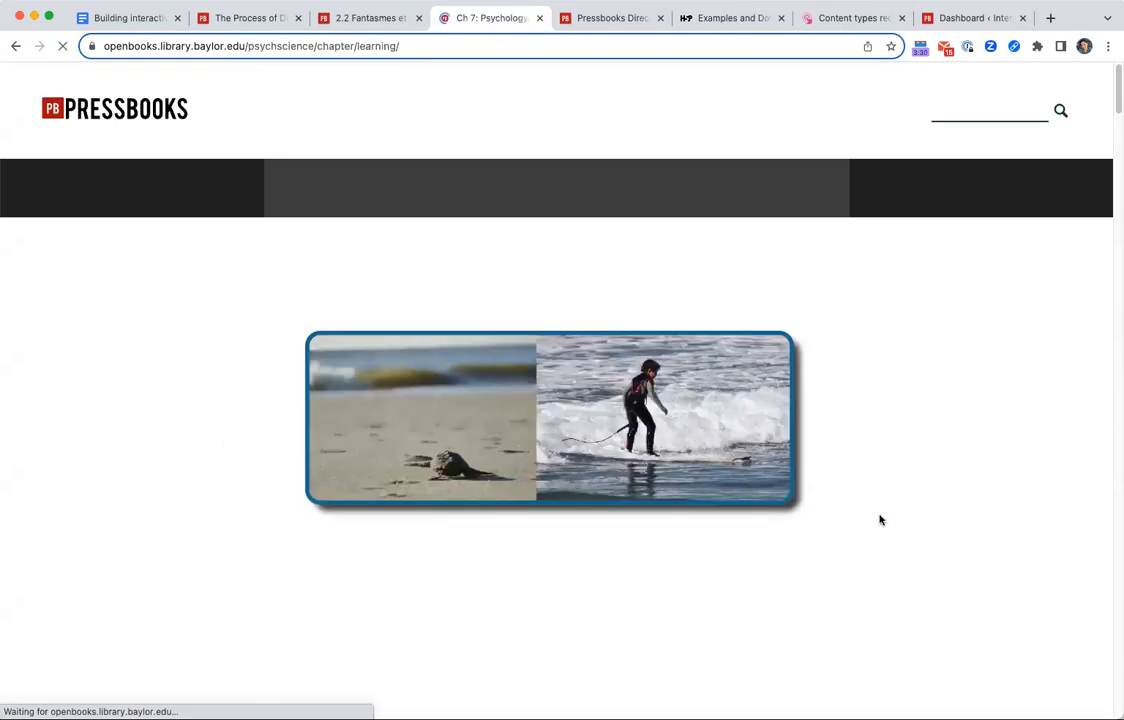
Find the first Try It quiz in the chapter and advance it to the second question.
scroll(878, 527, down, 7)
scroll(880, 533, down, 15)
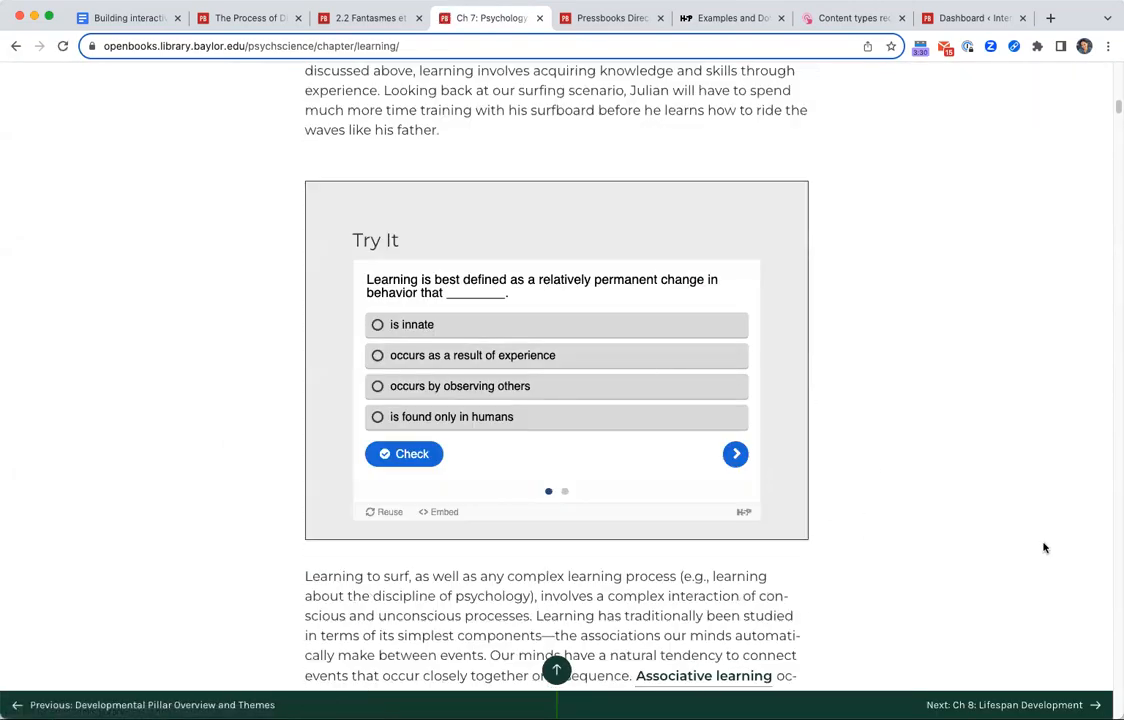
click(735, 456)
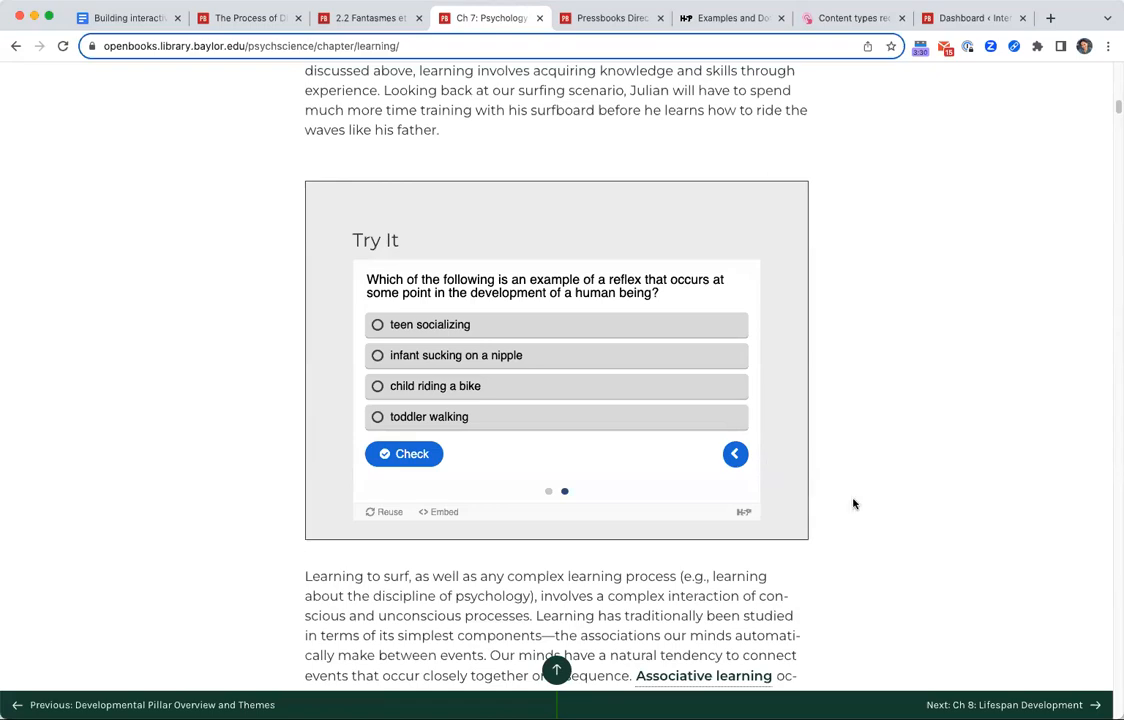
Look through the chapter's further Try It activities and flip the associative learning flashcard to its definition.
scroll(853, 503, down, 20)
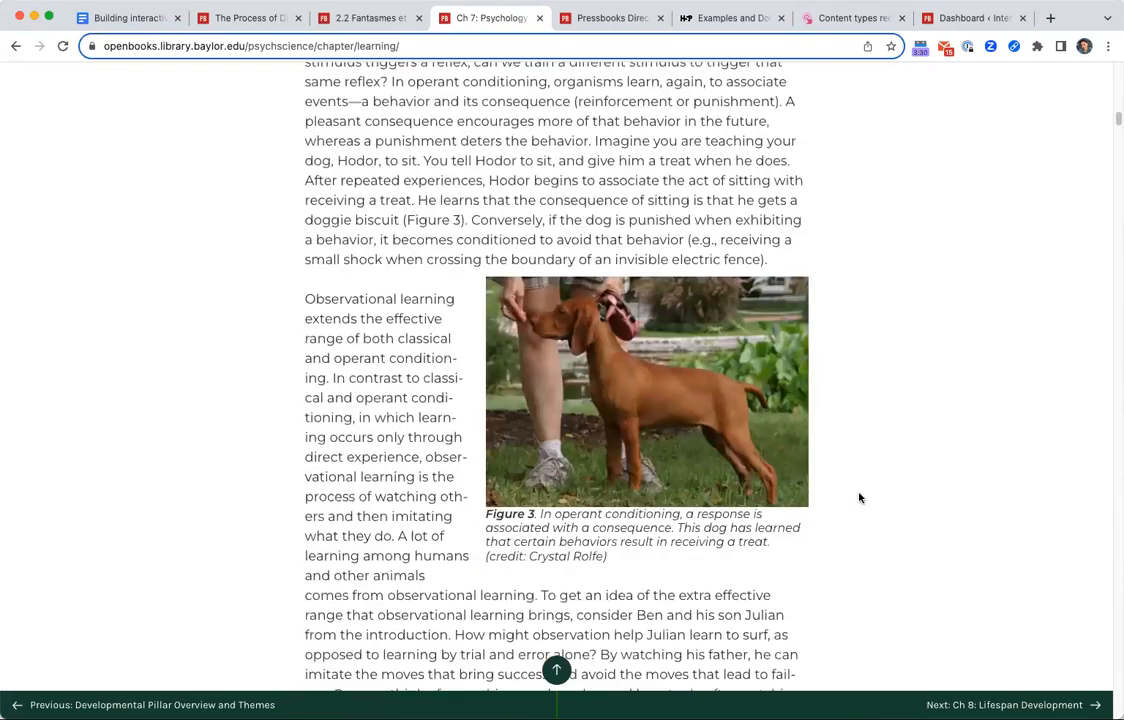
scroll(858, 497, down, 3)
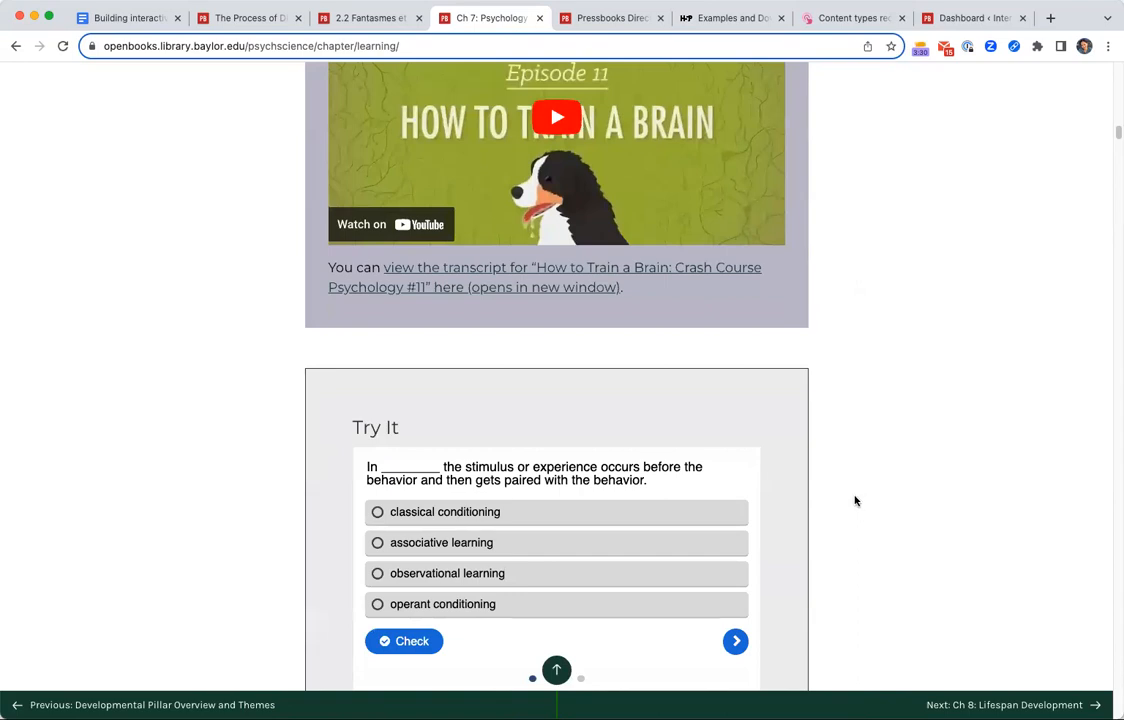
scroll(840, 498, down, 10)
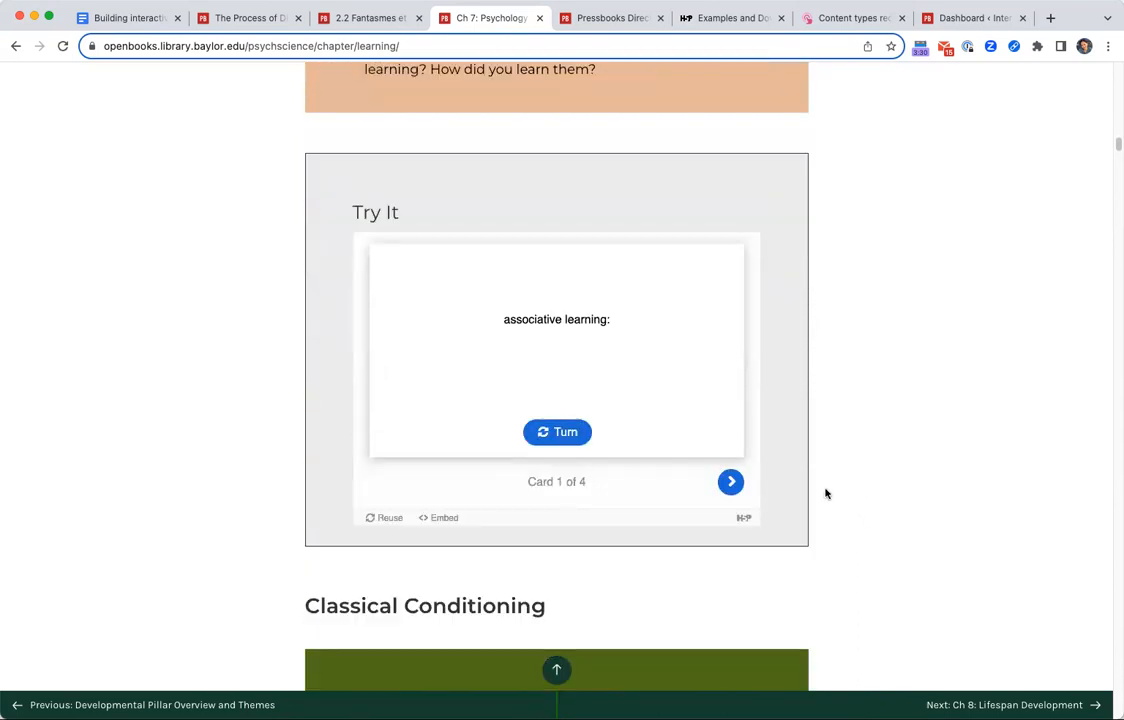
click(552, 428)
scroll(742, 537, down, 3)
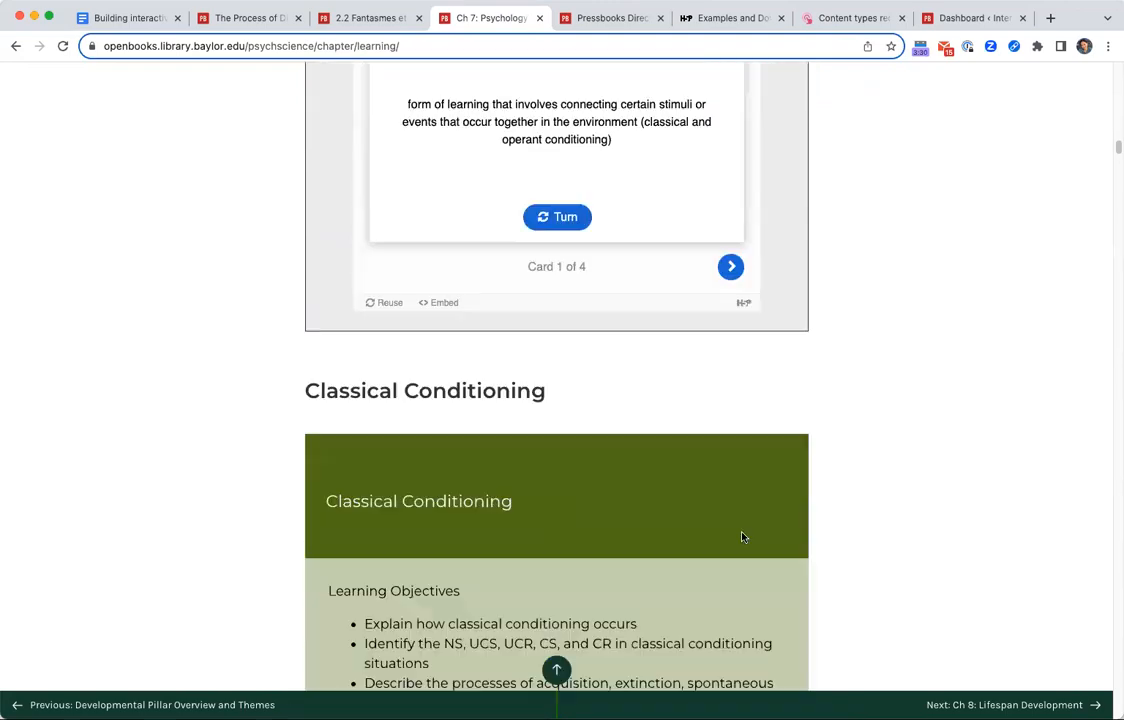
scroll(742, 537, down, 10)
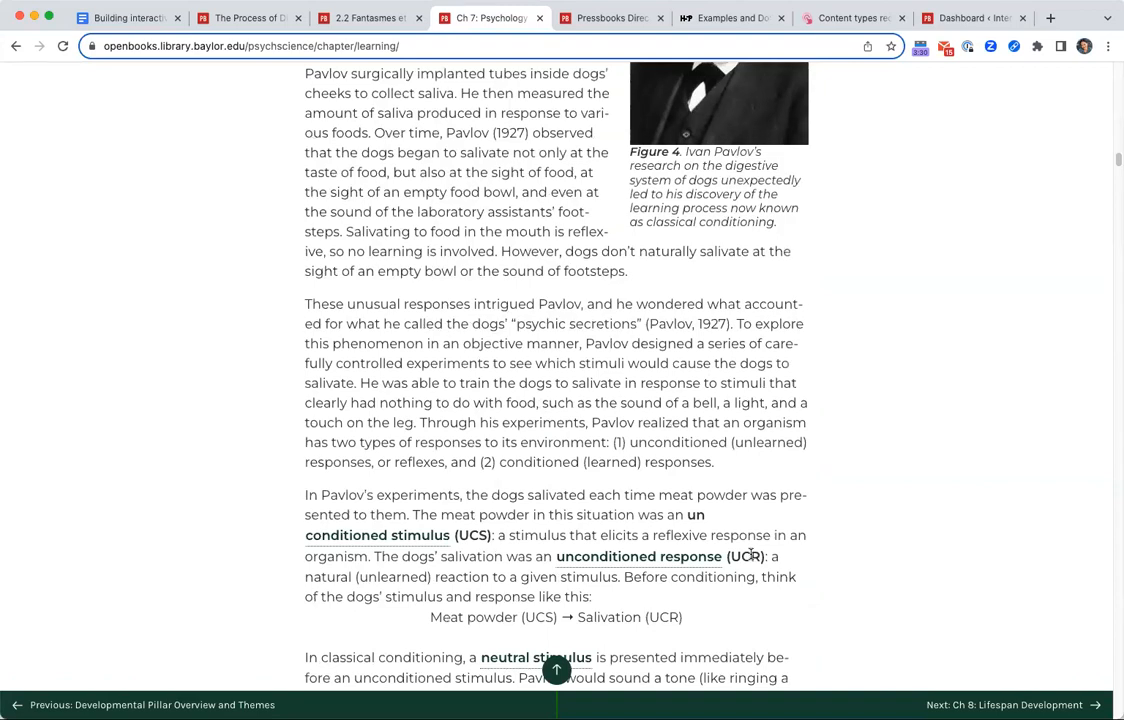
Switch to the session's Google Doc and review its example books, previewing the Linear Algebra with Applications and Child Maltreatment links.
click(104, 14)
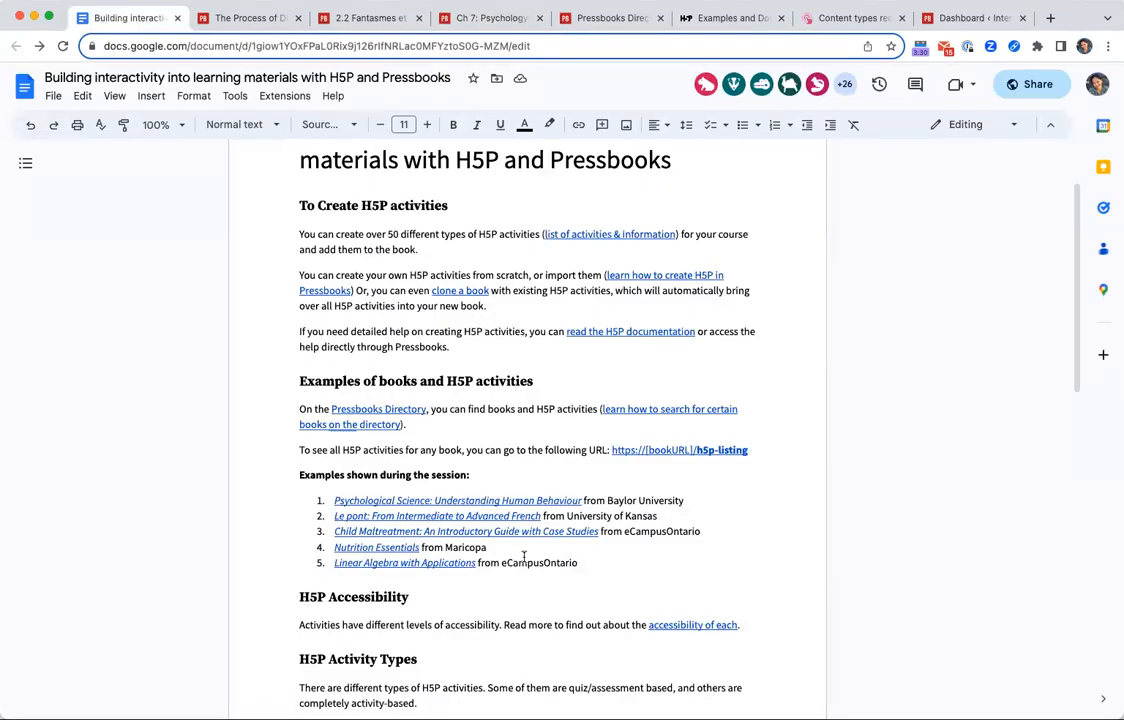
click(477, 563)
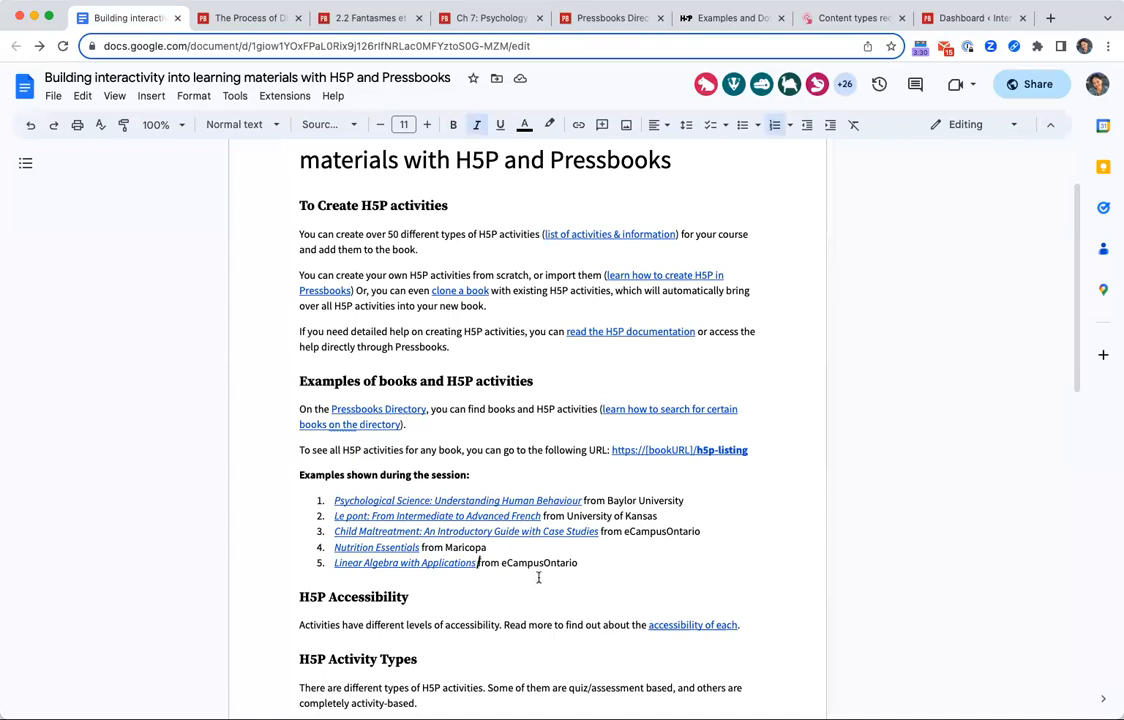
click(636, 571)
click(535, 531)
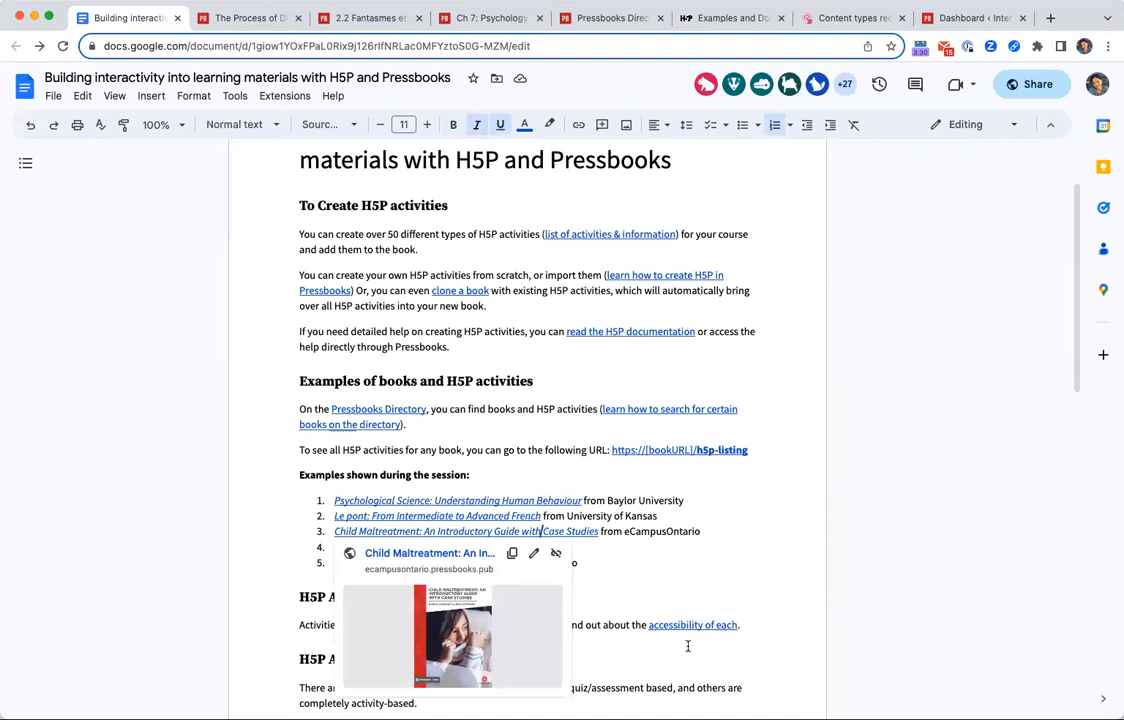
click(706, 604)
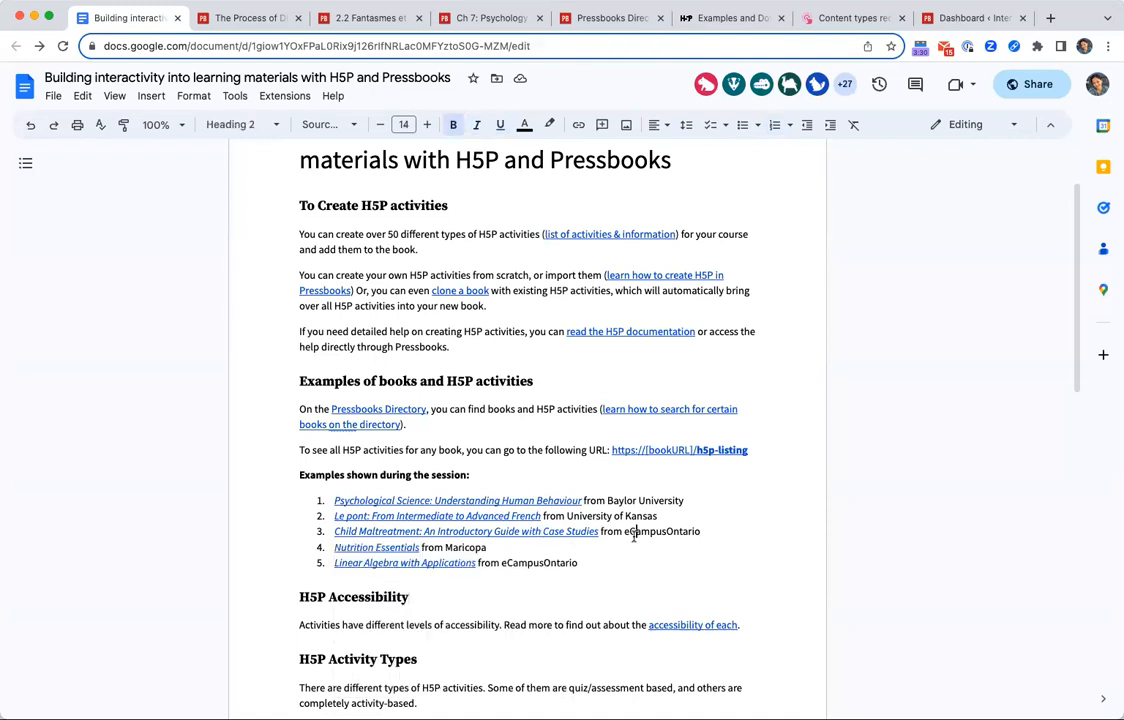
click(634, 531)
scroll(592, 625, down, 2)
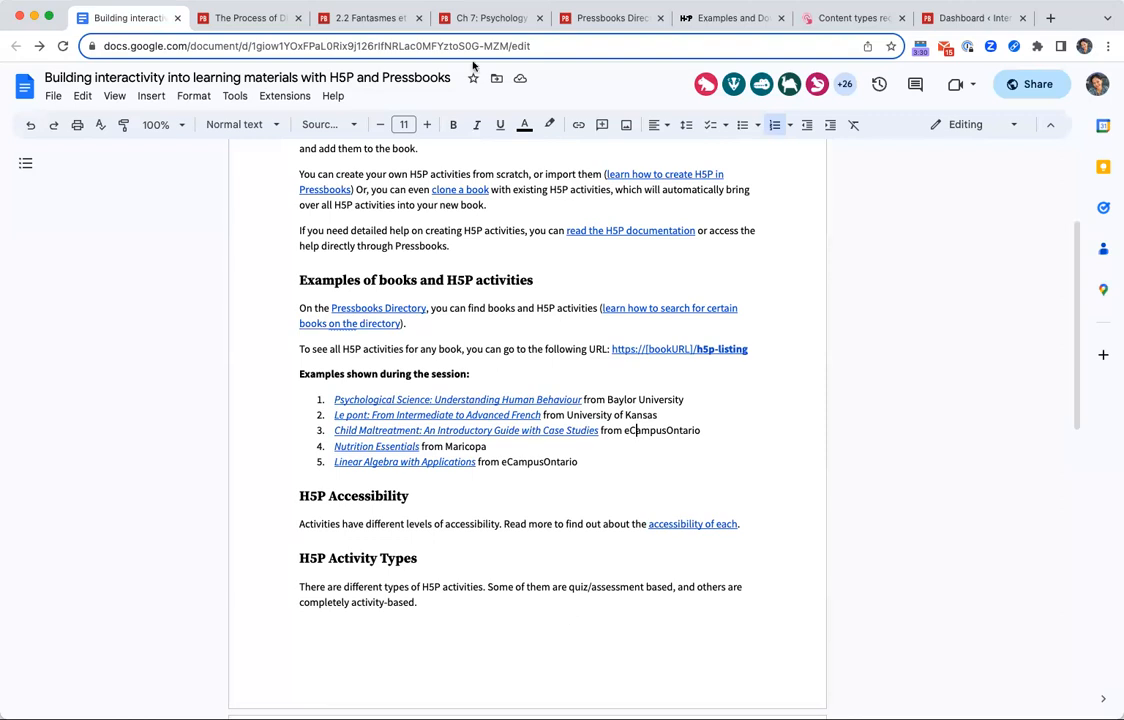
Switch to the Pressbooks Directory and remove the three subject filters and the H5P Activities filter from the book search.
click(577, 19)
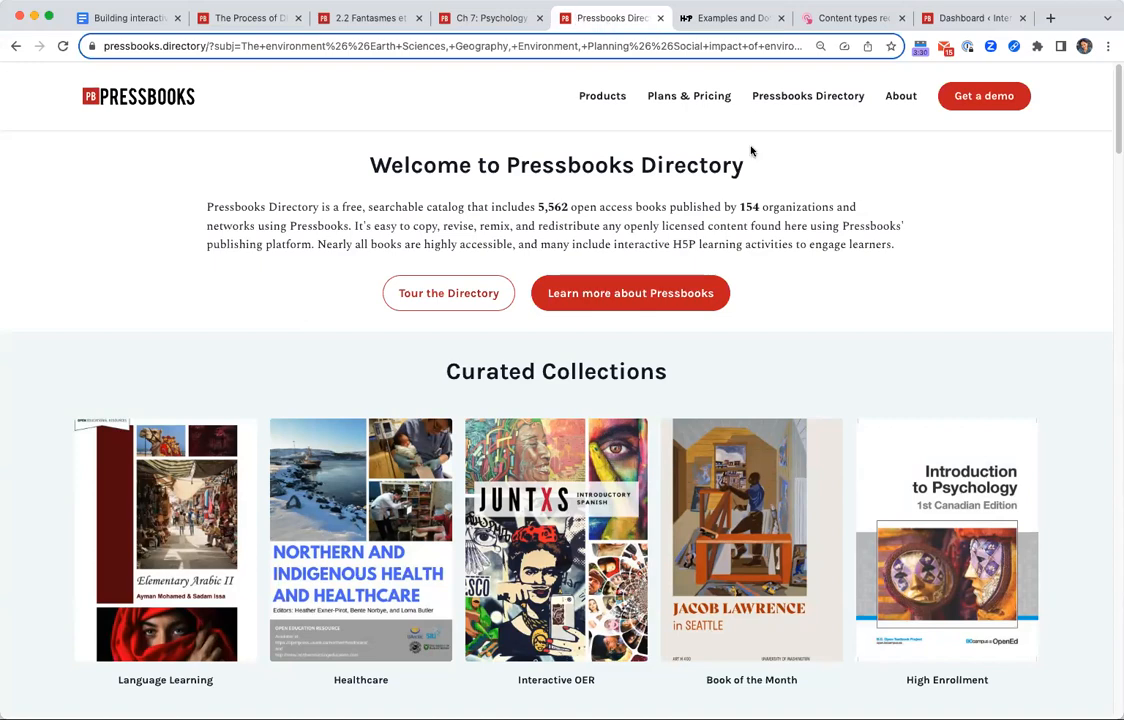
scroll(899, 362, down, 3)
scroll(899, 362, up, 3)
scroll(912, 405, down, 3)
scroll(907, 601, up, 3)
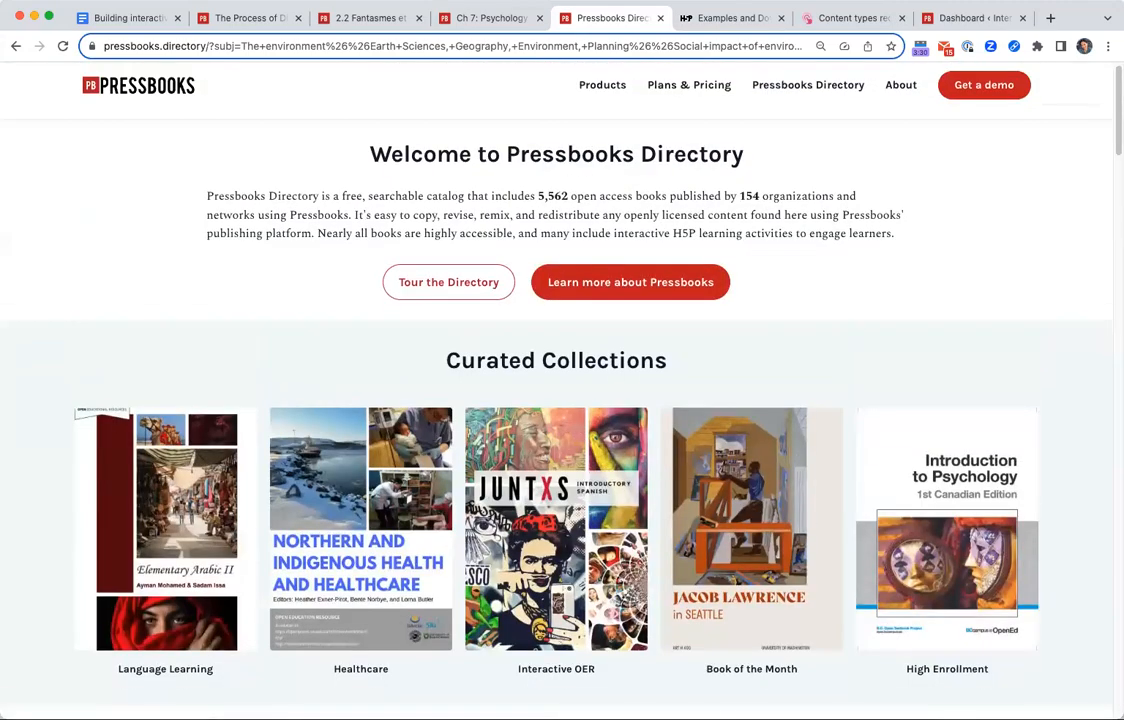
scroll(557, 414, down, 3)
scroll(557, 414, up, 3)
scroll(715, 100, down, 7)
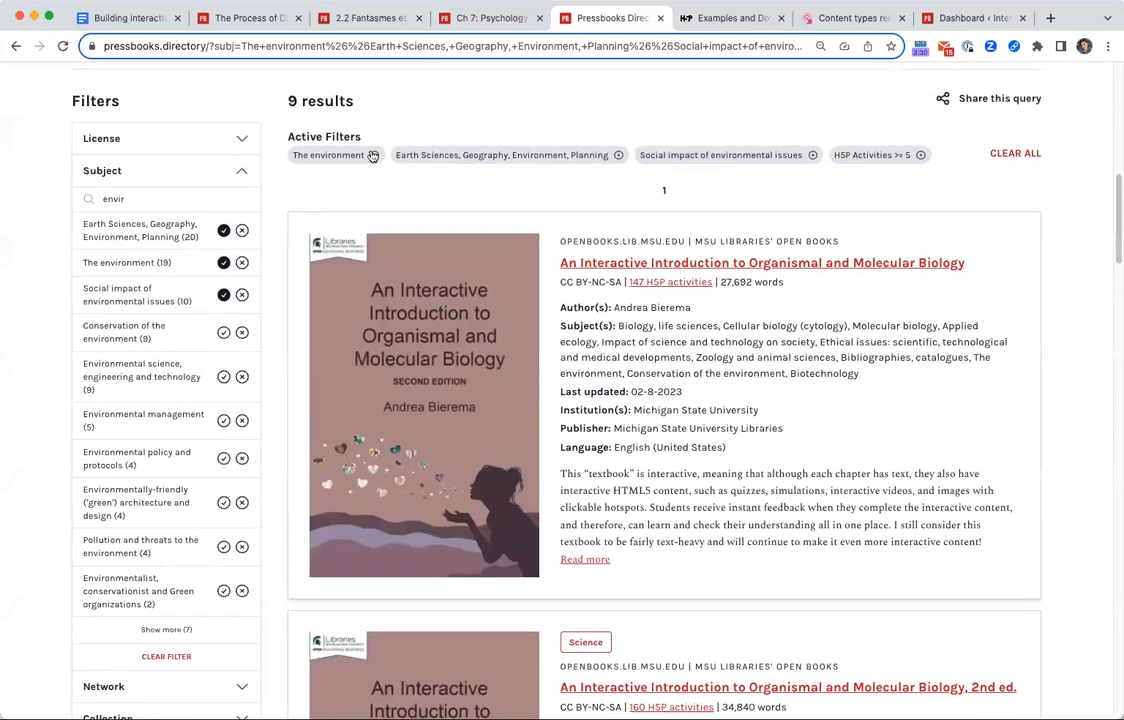
click(374, 155)
click(516, 156)
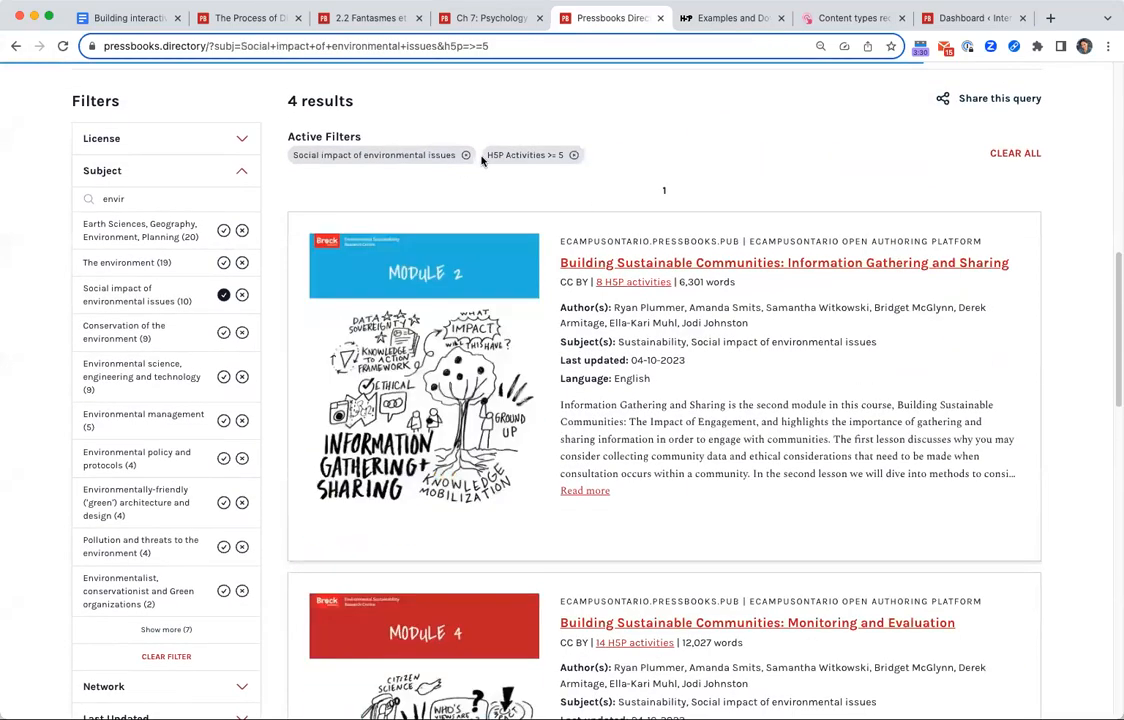
click(465, 156)
click(381, 156)
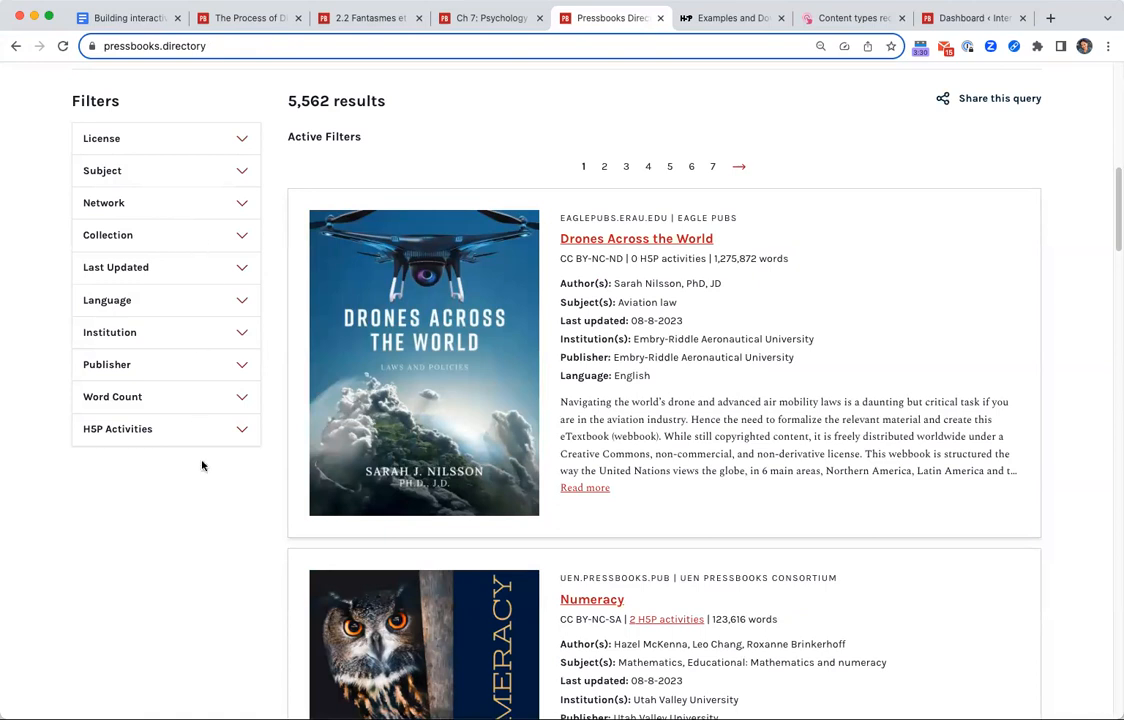
Filter the books by the subjects Earth Sciences, Geography, Environment, Planning; The environment; and Social impact of environmental issues.
click(217, 431)
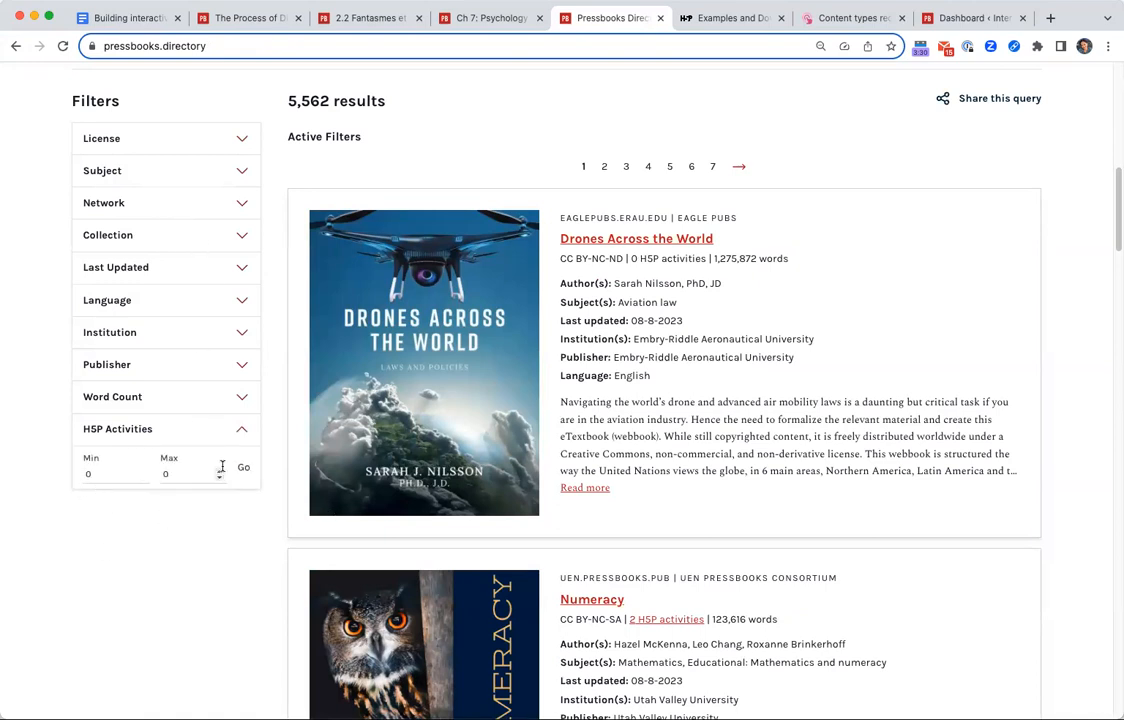
click(178, 172)
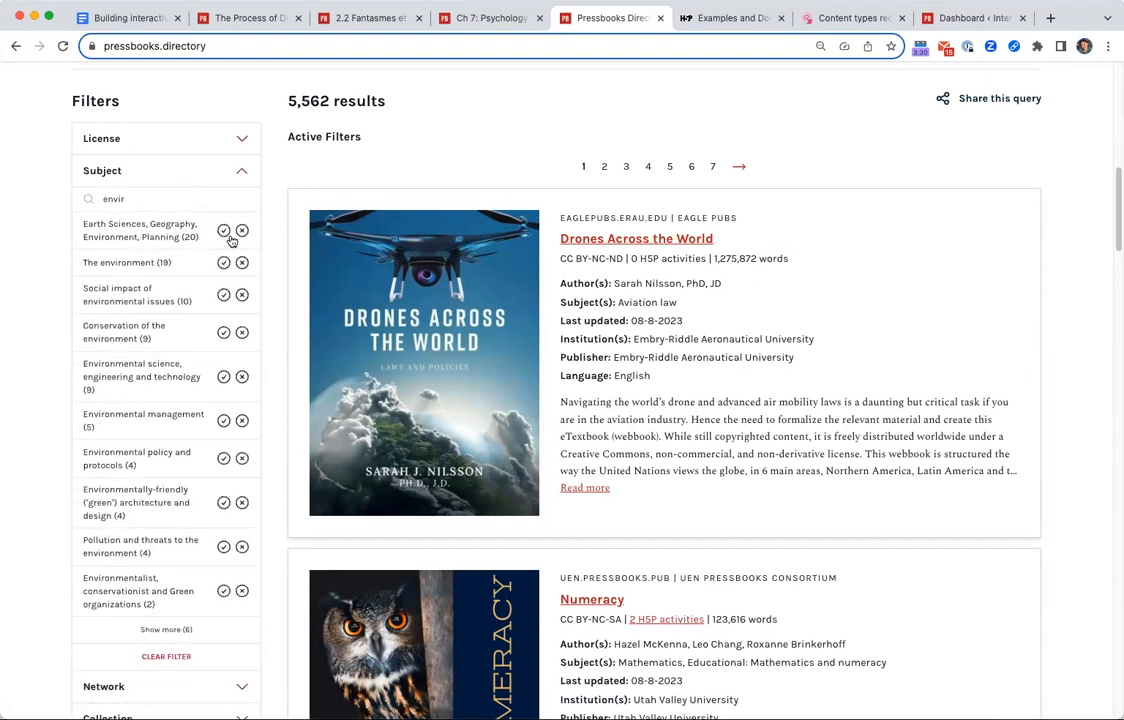
click(223, 231)
click(223, 262)
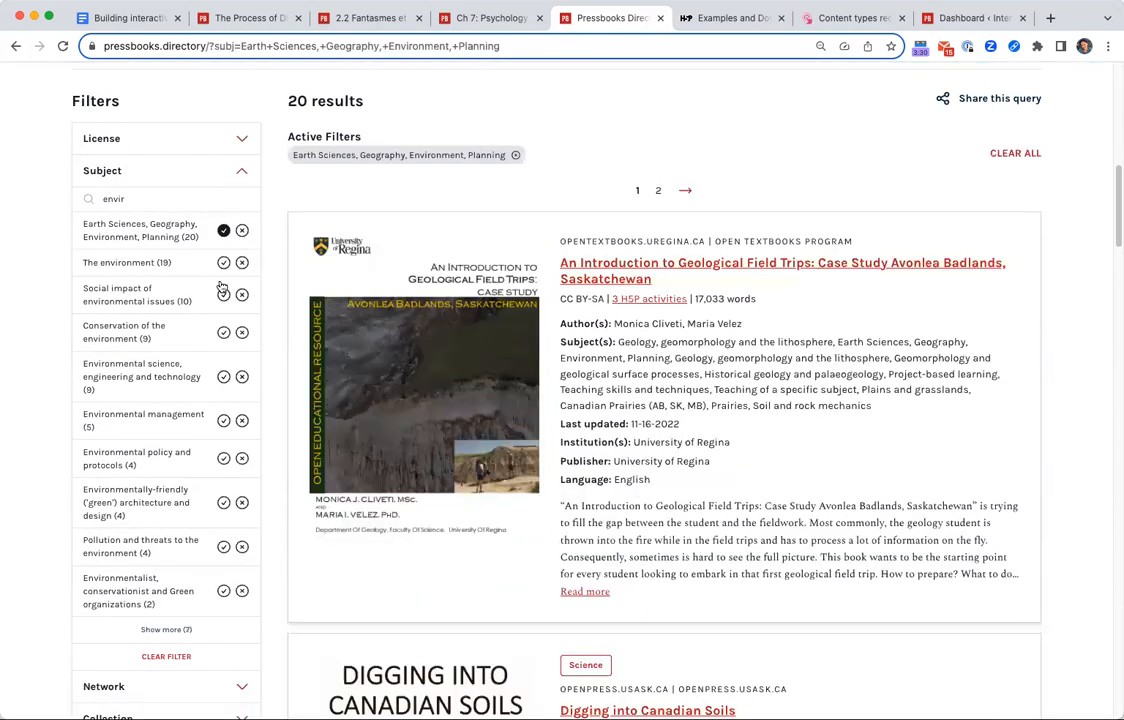
click(223, 295)
Limit the results to books with at least 5 H5P activities and review the filtered list.
scroll(188, 314, down, 5)
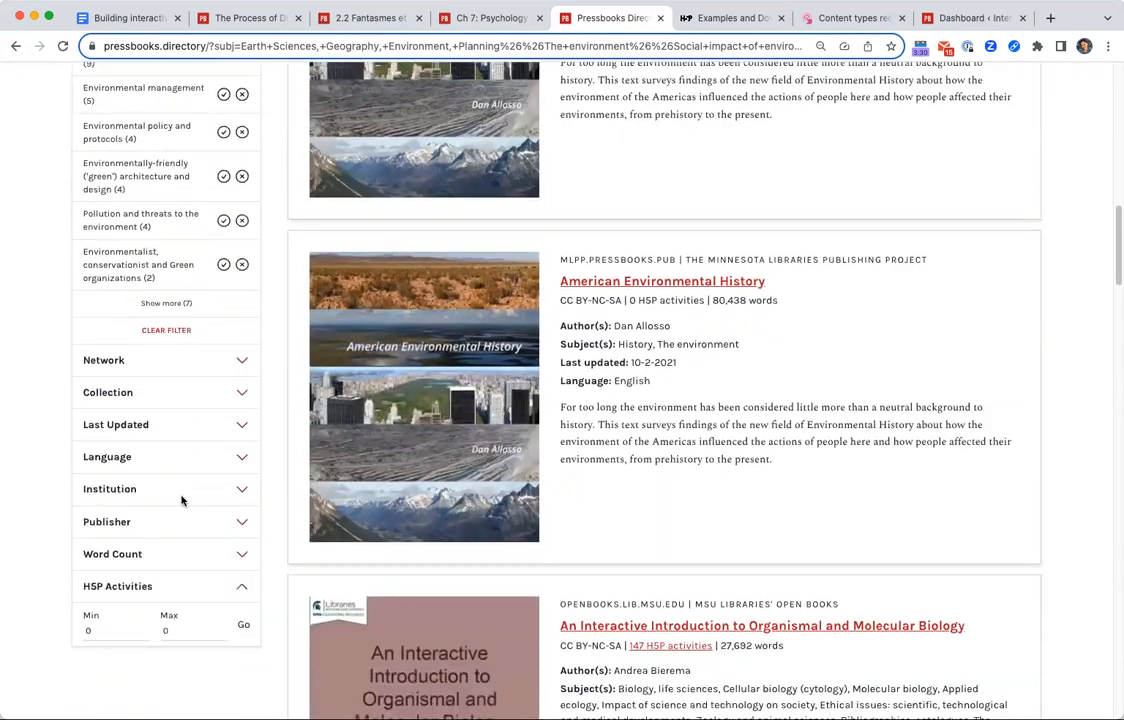
text(5)
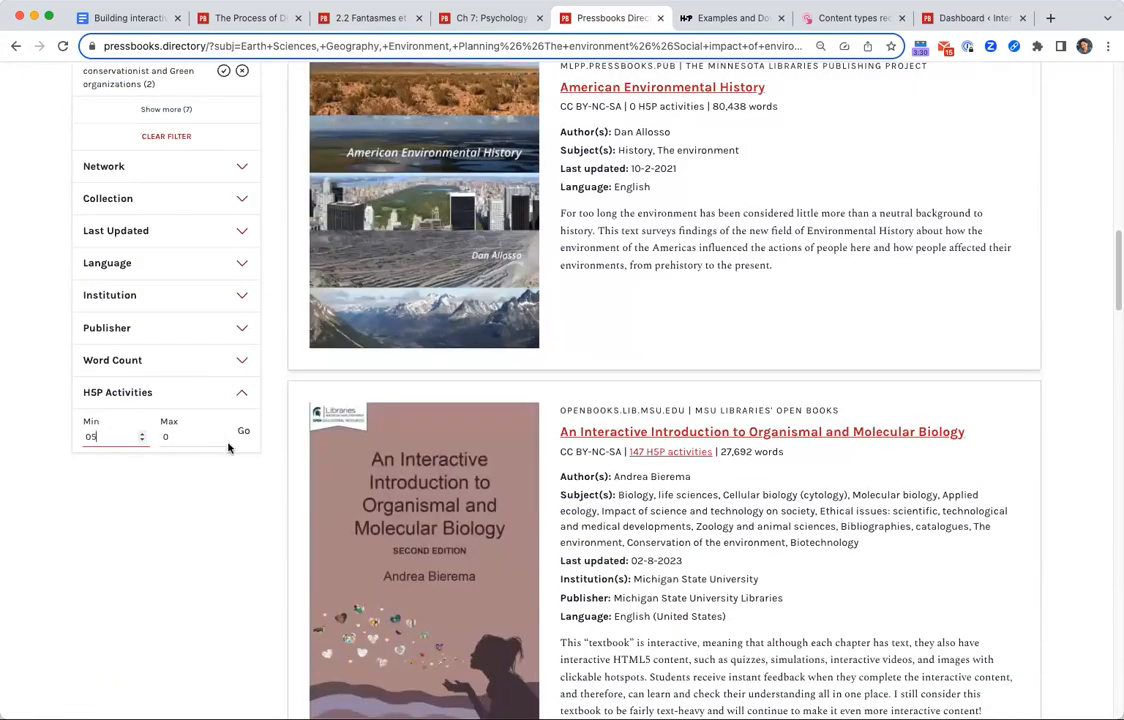
click(244, 431)
scroll(585, 385, up, 7)
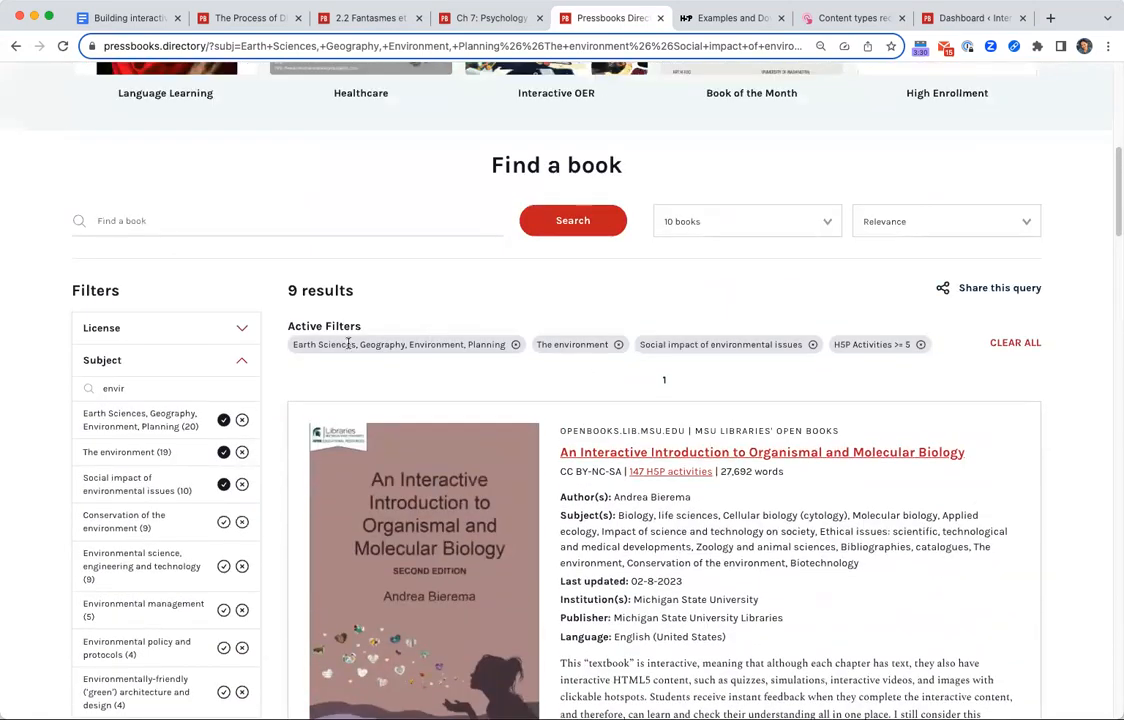
scroll(948, 575, down, 4)
scroll(948, 575, up, 4)
scroll(948, 575, up, 6)
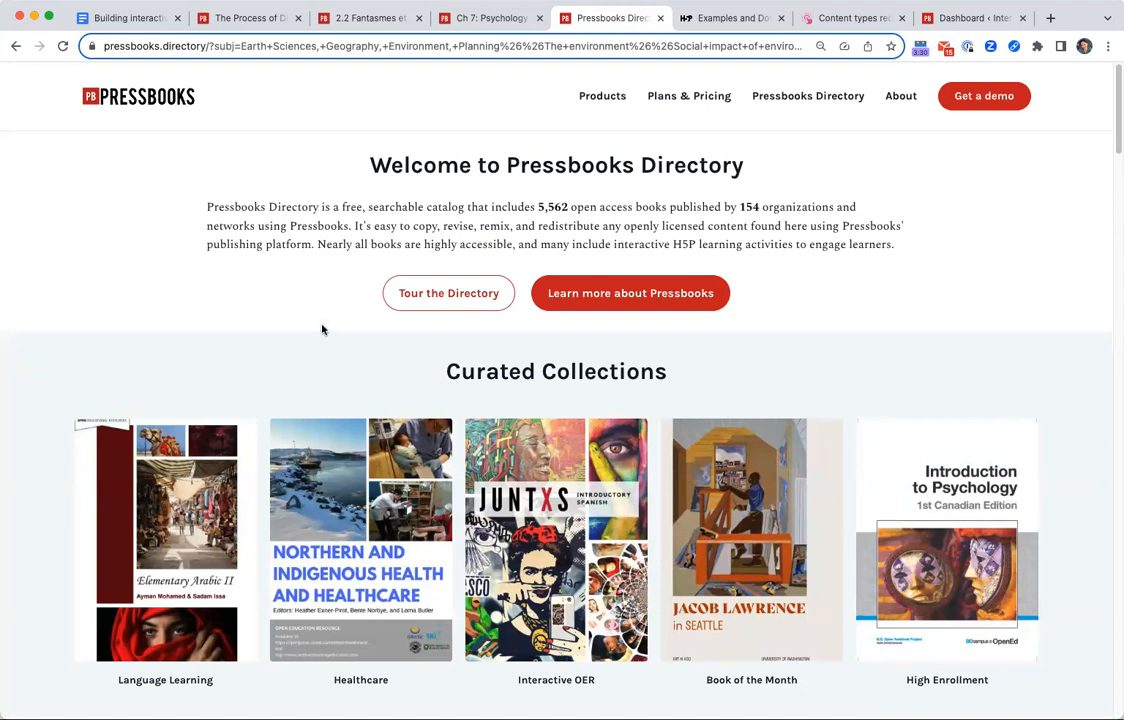
Activate the H5P plugin for the Interactivity in Pressbooks with H5P book and open its H5P content list.
click(958, 20)
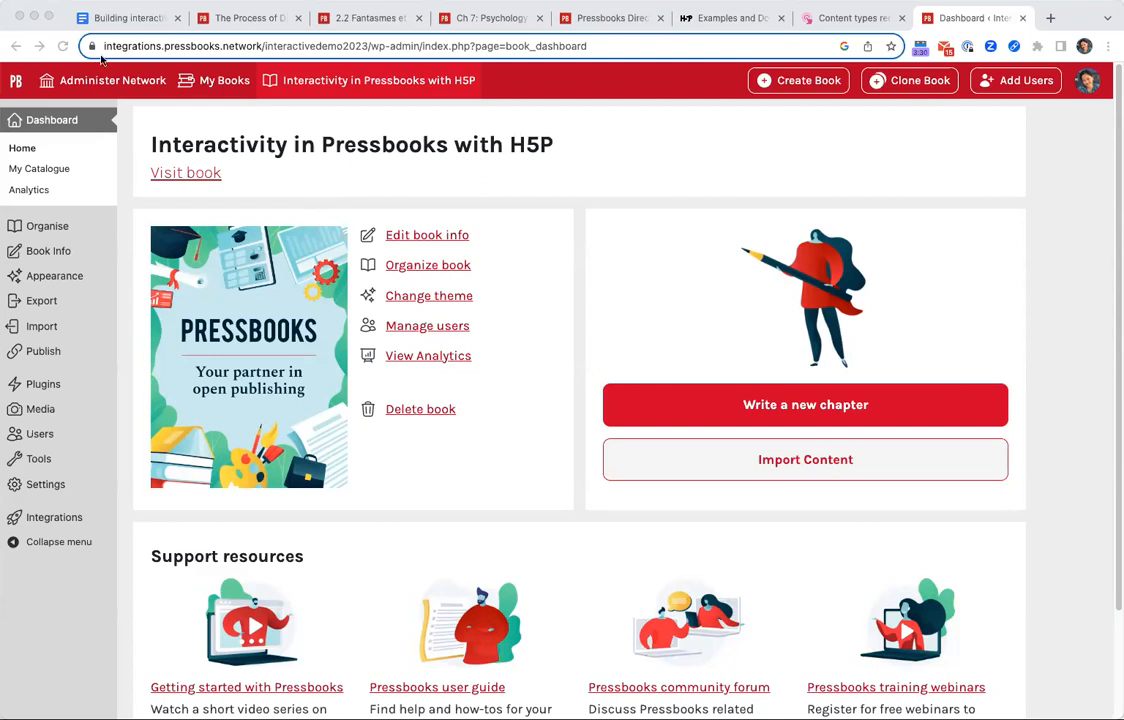
click(68, 394)
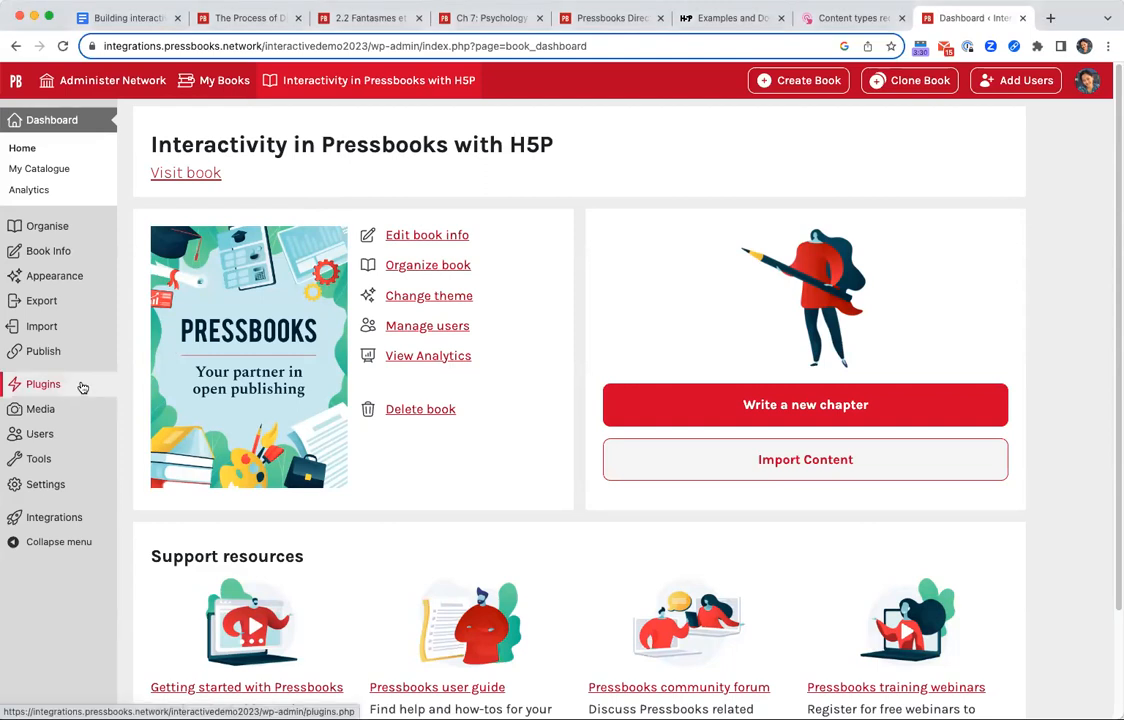
click(44, 378)
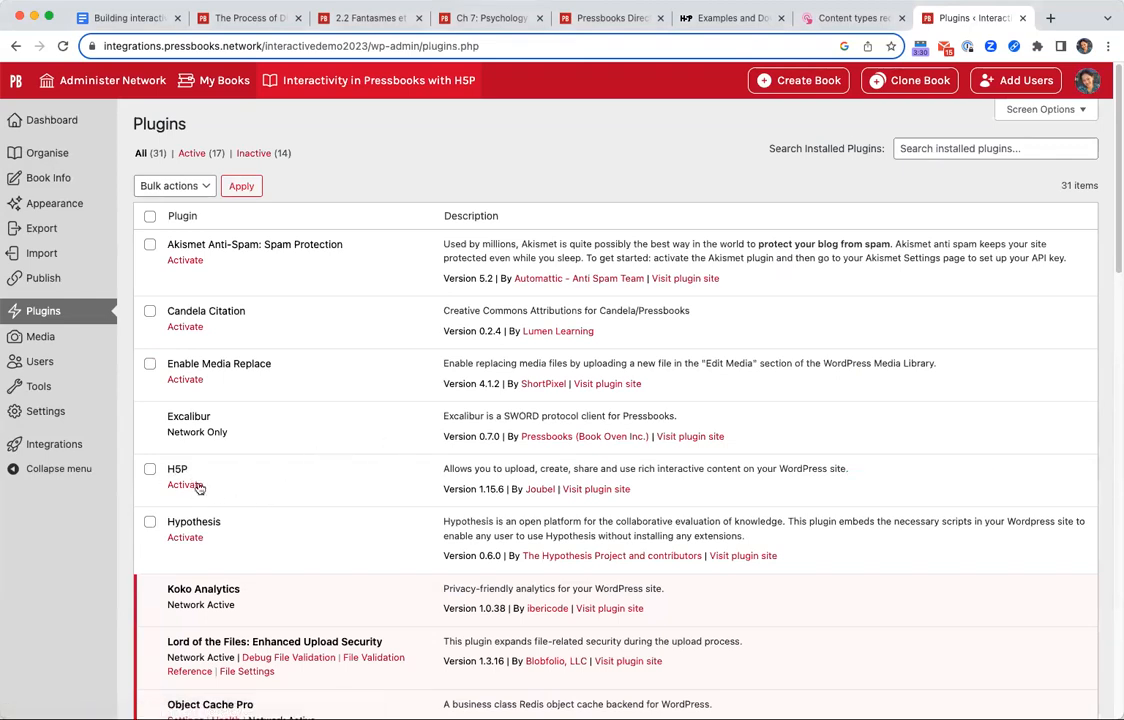
click(183, 484)
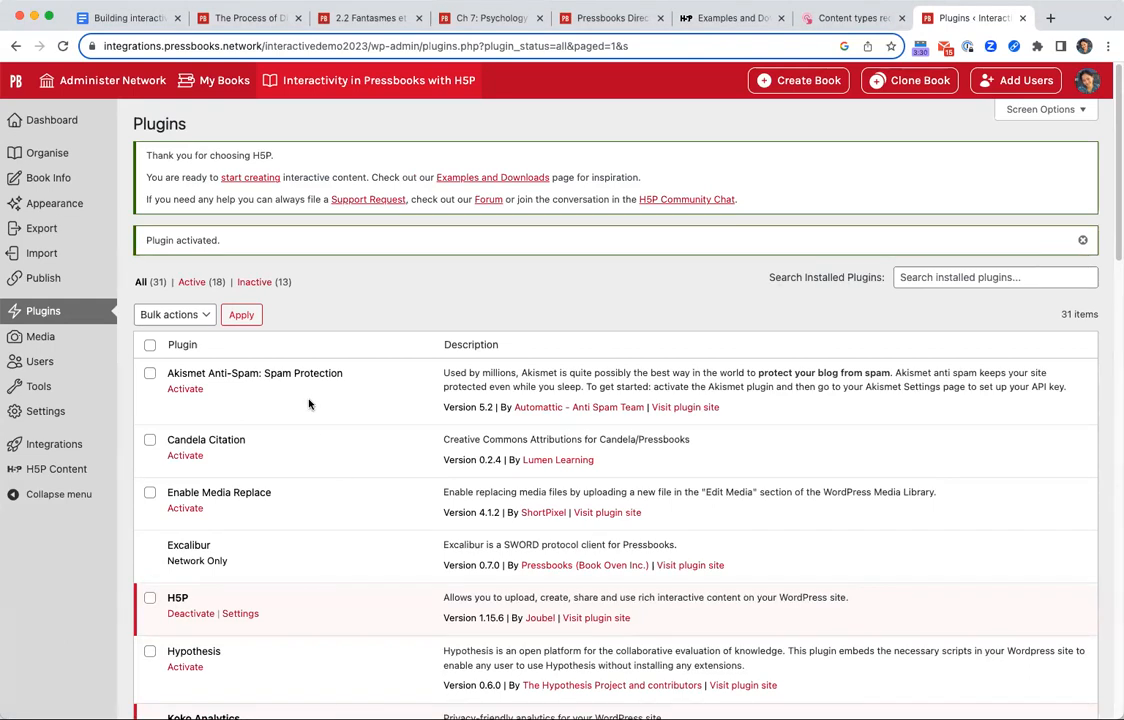
click(68, 475)
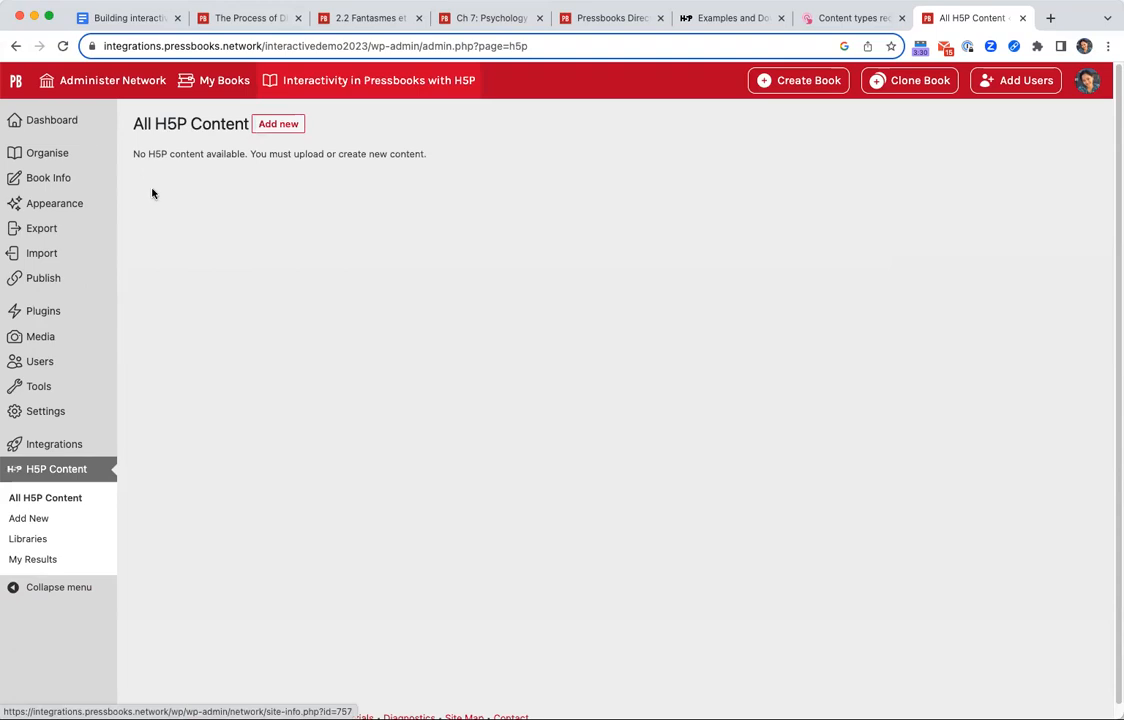
Start adding new H5P content, consent to using the H5P Hub, and browse the list of available content types.
click(277, 127)
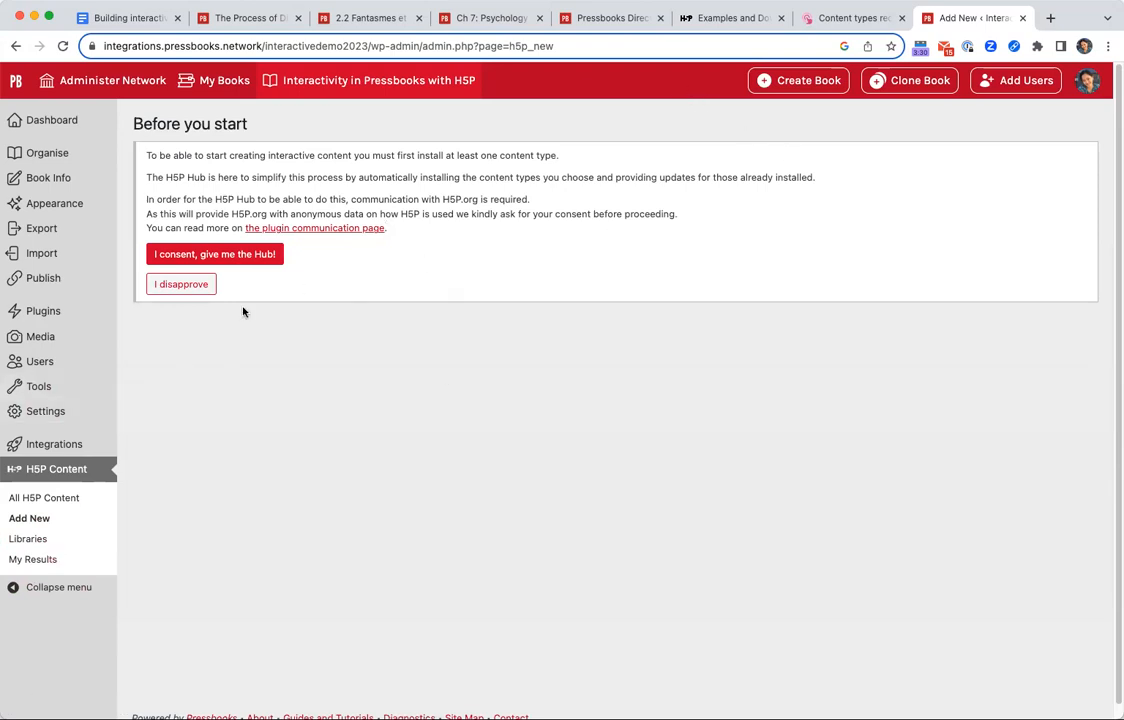
click(228, 254)
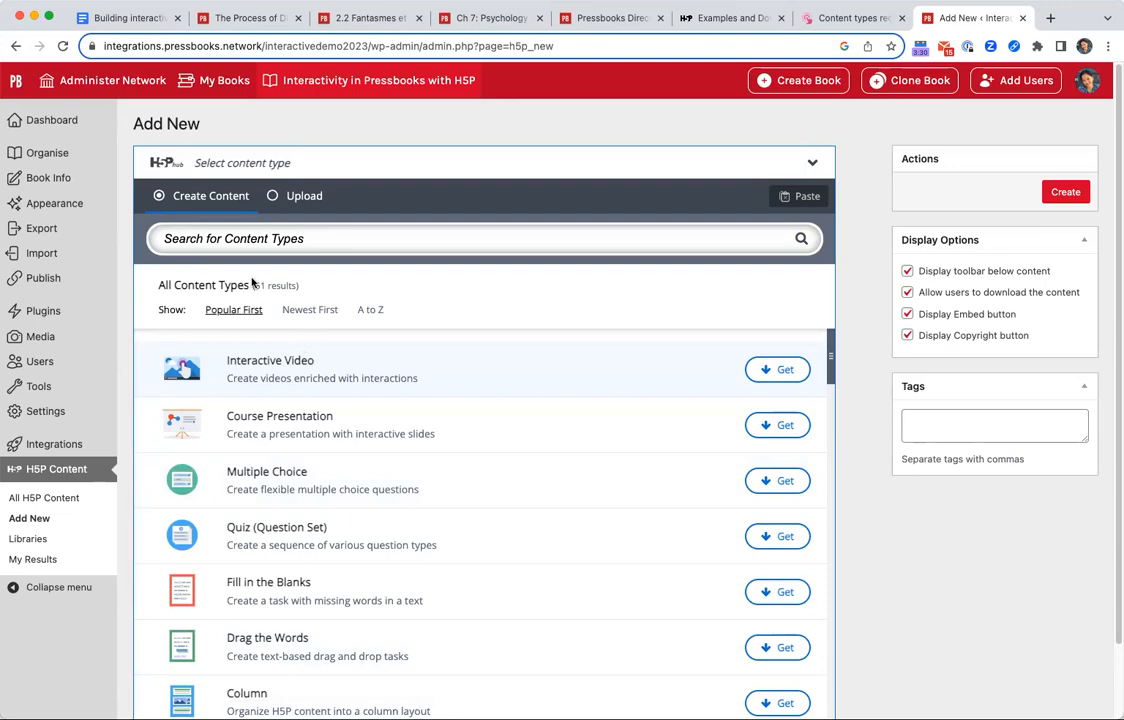
scroll(493, 487, down, 15)
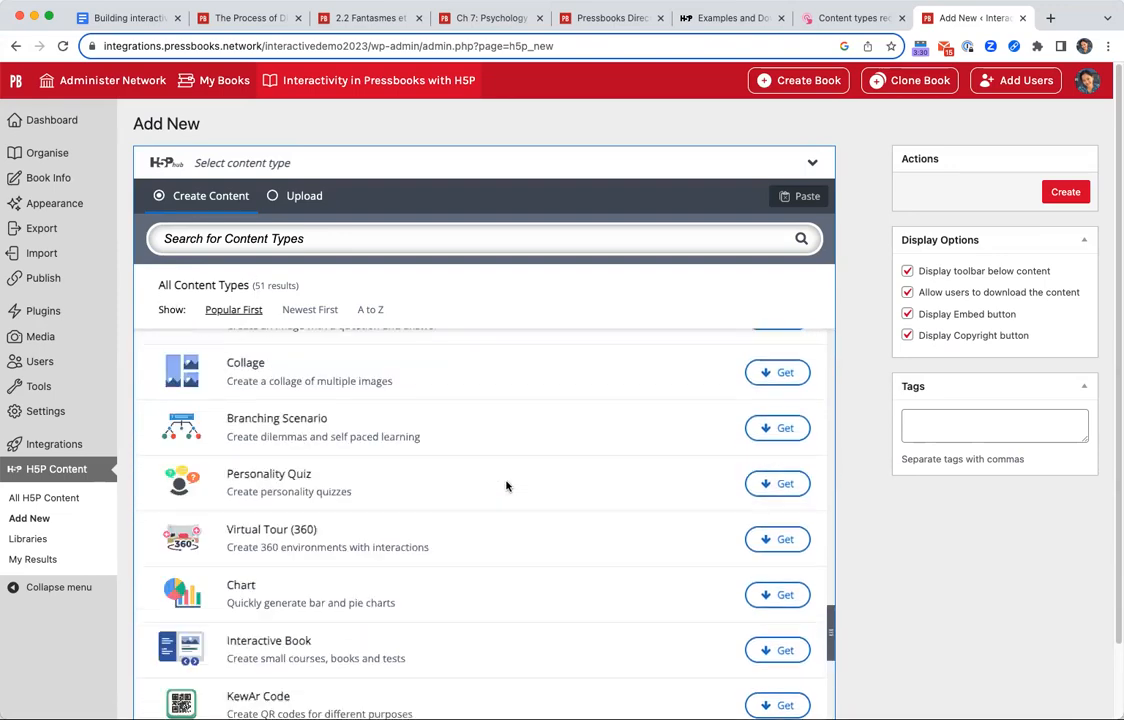
scroll(505, 484, up, 10)
scroll(466, 495, up, 5)
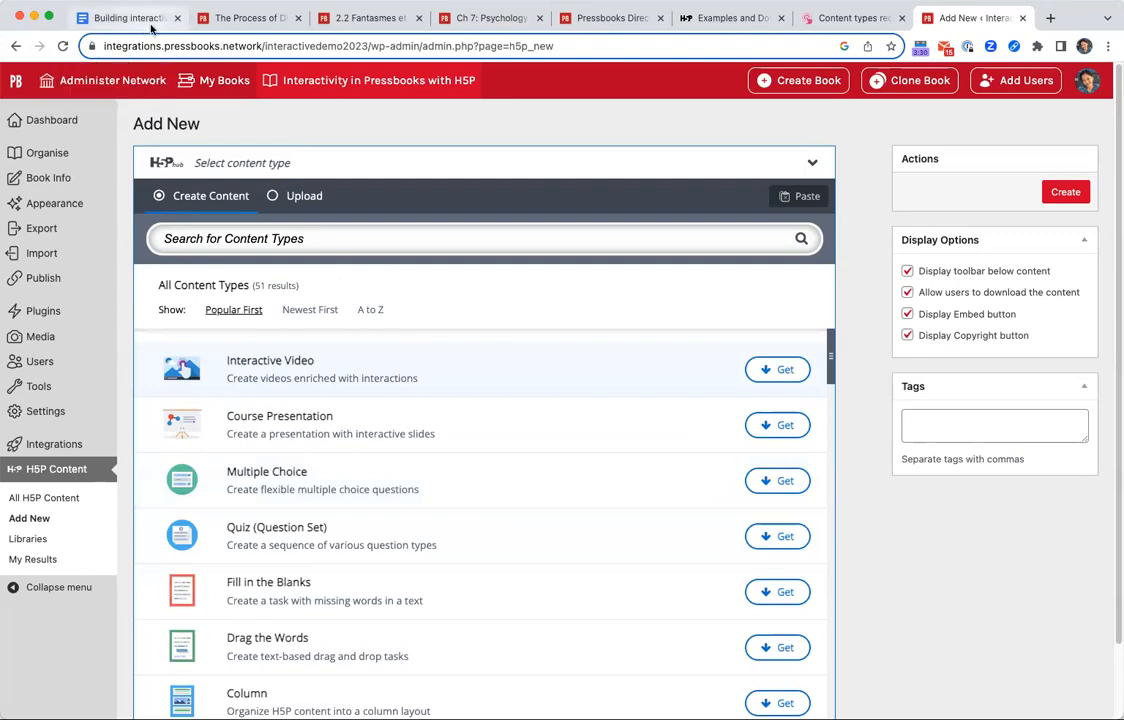
Switch to the H5P.org Examples and Downloads page and examine the featured and full range of content types.
click(700, 20)
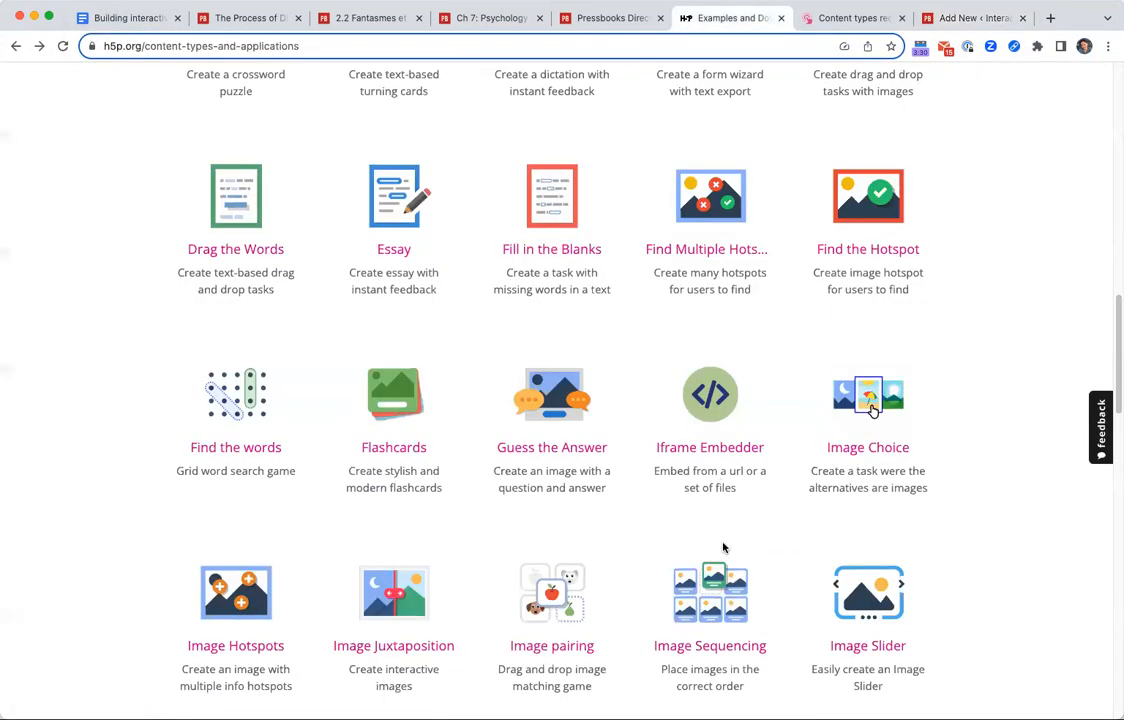
scroll(720, 535, up, 15)
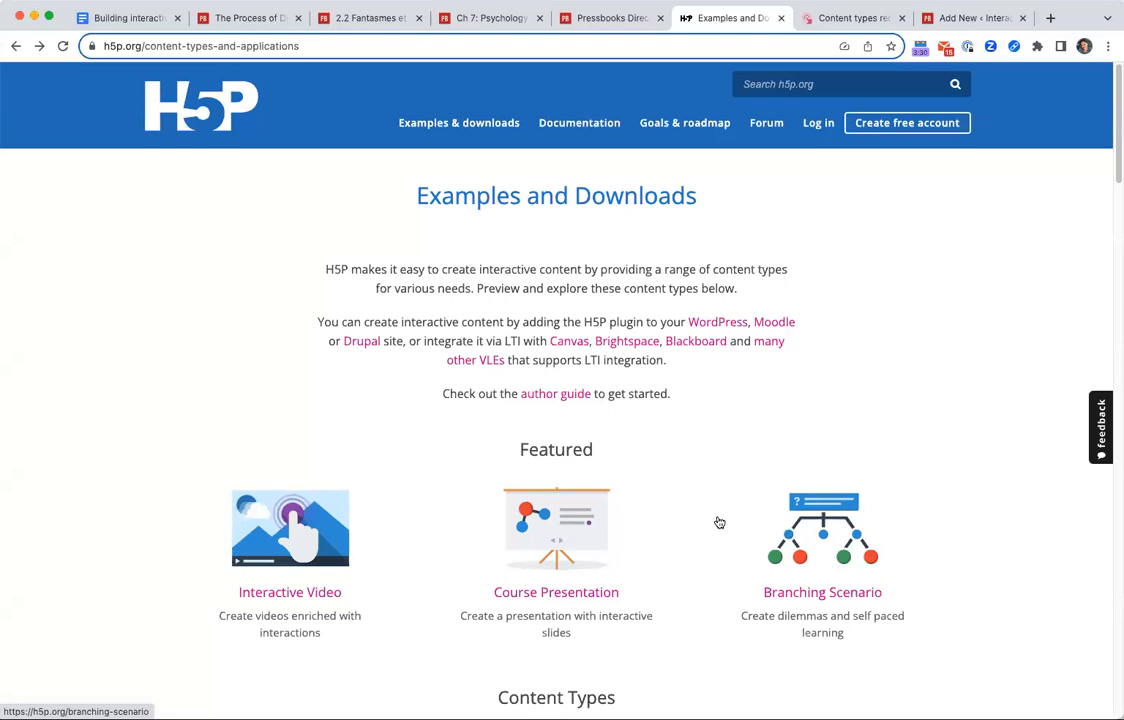
scroll(743, 331, down, 5)
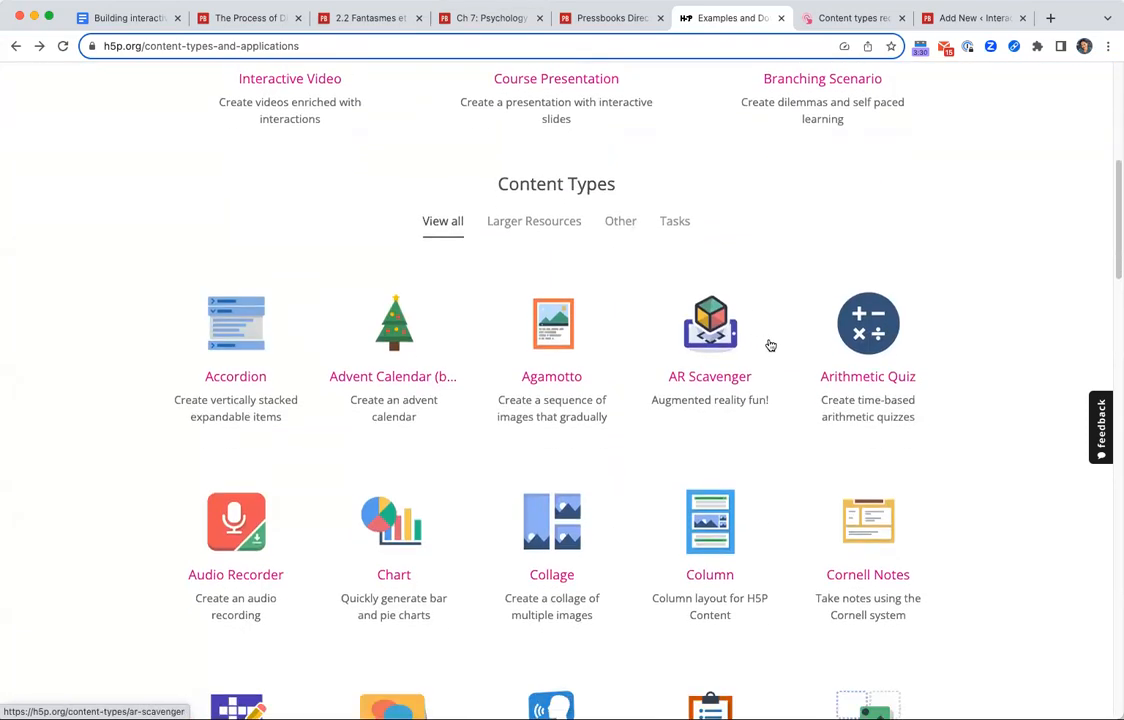
scroll(757, 340, down, 7)
scroll(740, 370, up, 4)
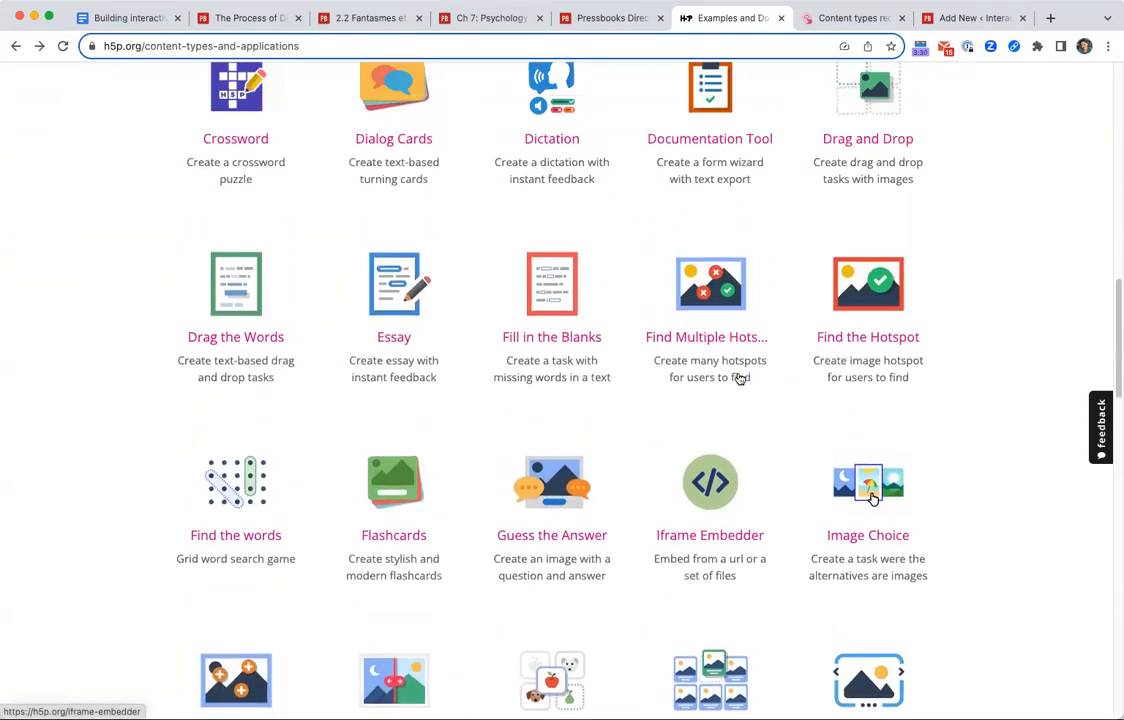
scroll(740, 375, down, 10)
scroll(858, 452, down, 9)
scroll(858, 452, up, 20)
scroll(840, 460, up, 7)
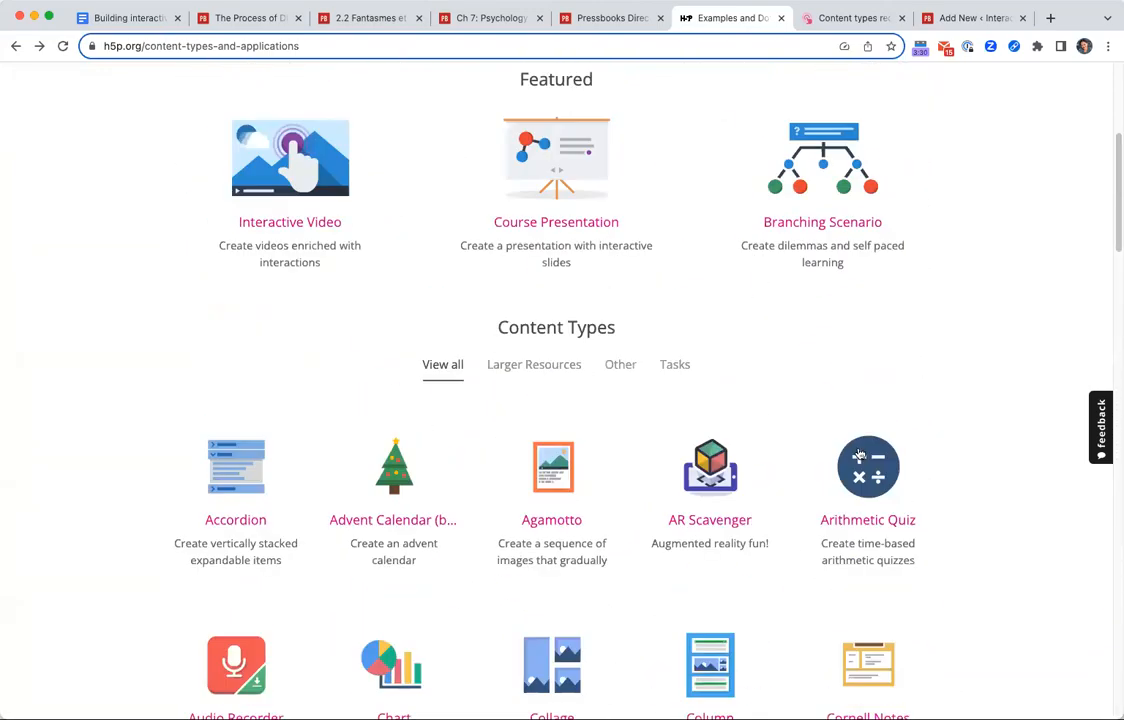
scroll(783, 477, up, 2)
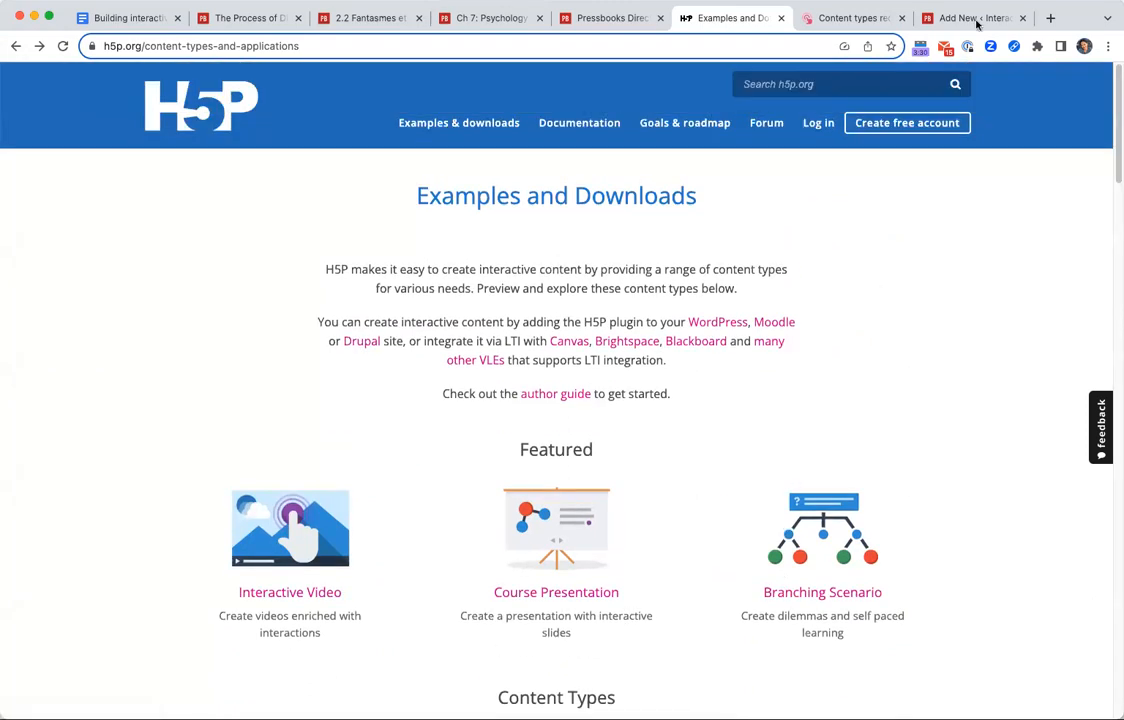
Revisit the Pressbooks content type list and open the Interactive Video example page on H5P.org.
click(963, 20)
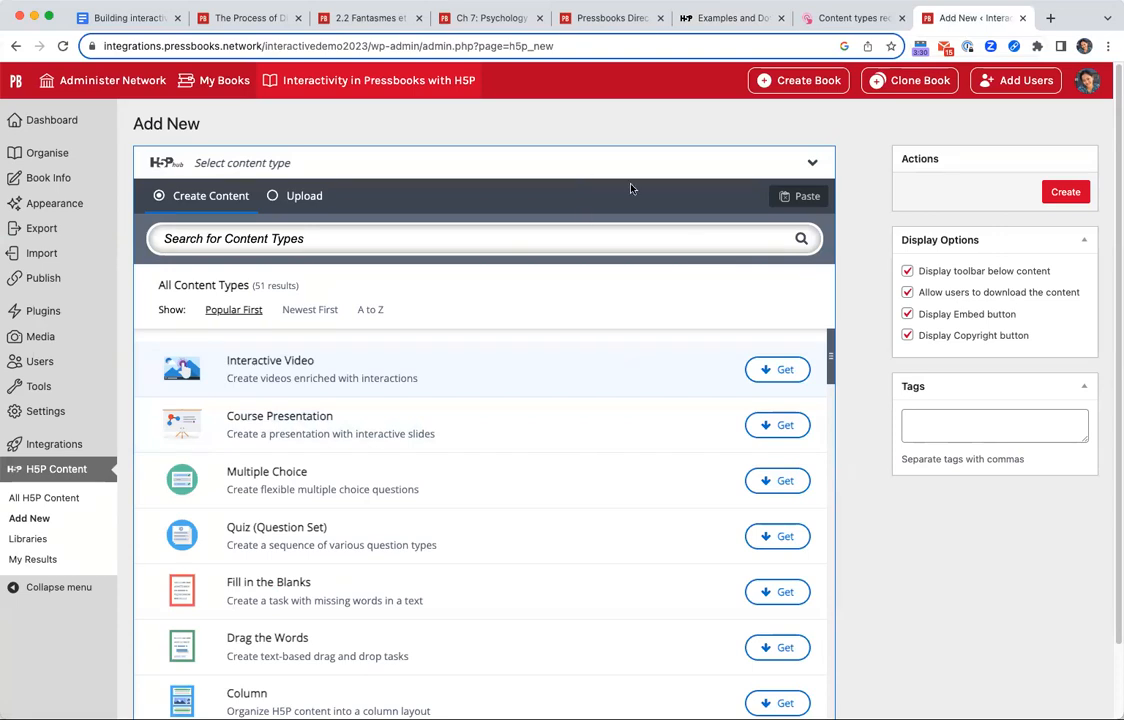
click(750, 19)
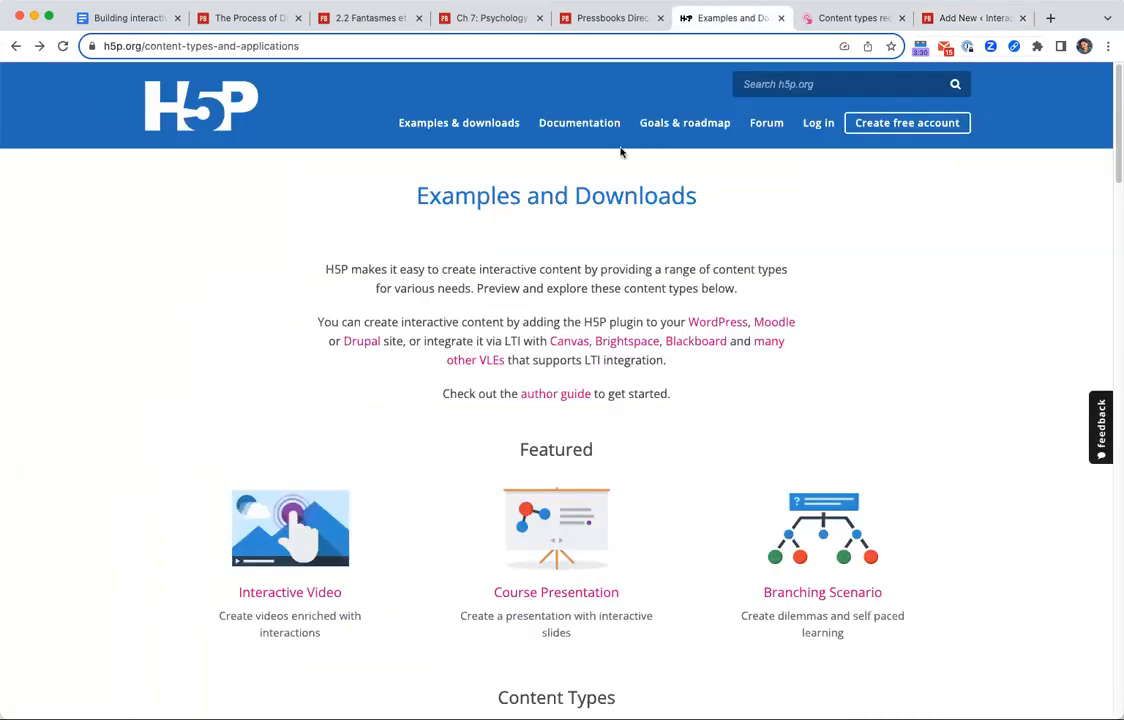
scroll(469, 519, down, 4)
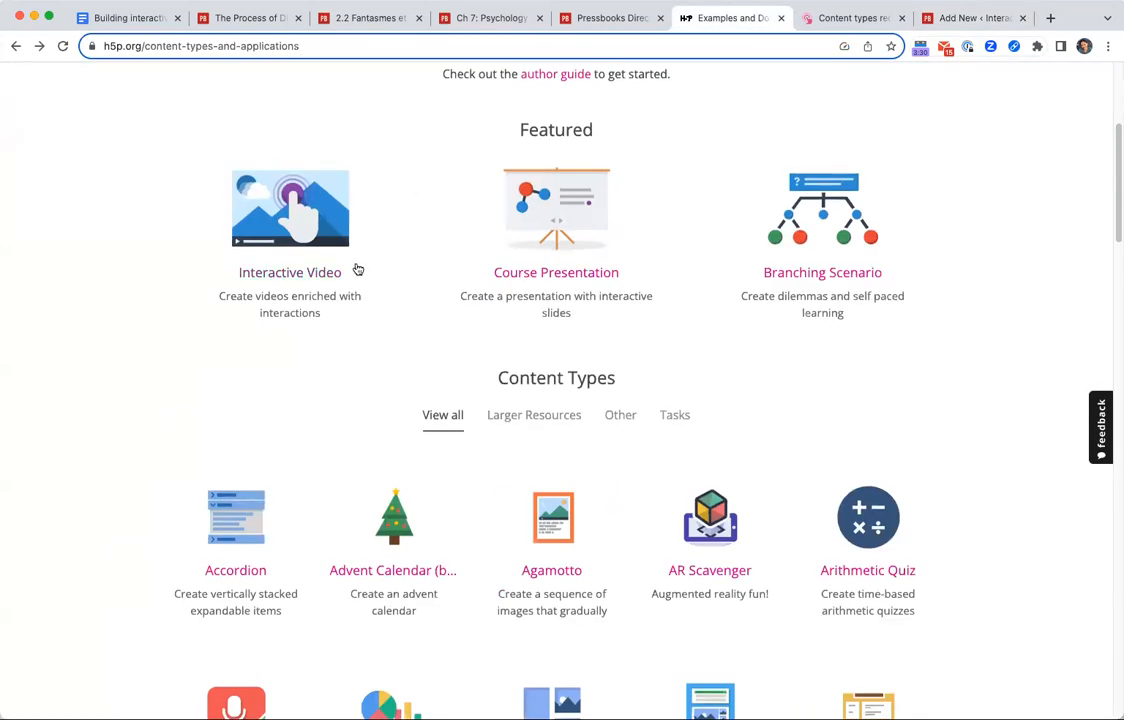
click(337, 317)
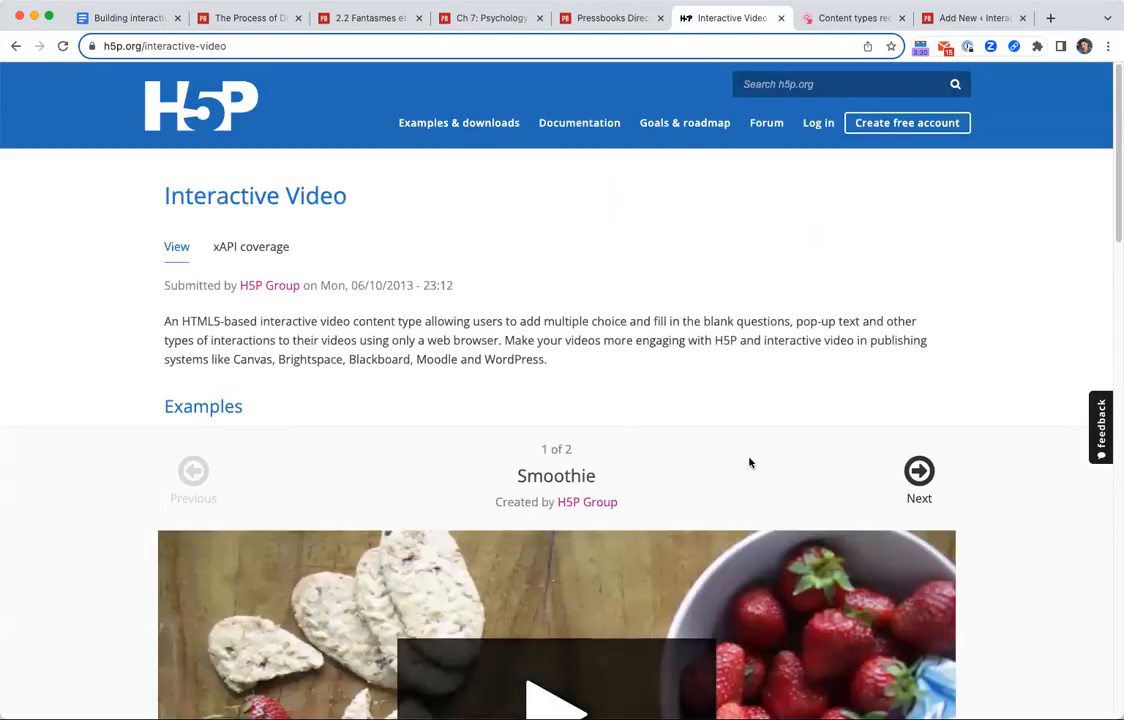
scroll(730, 494, down, 2)
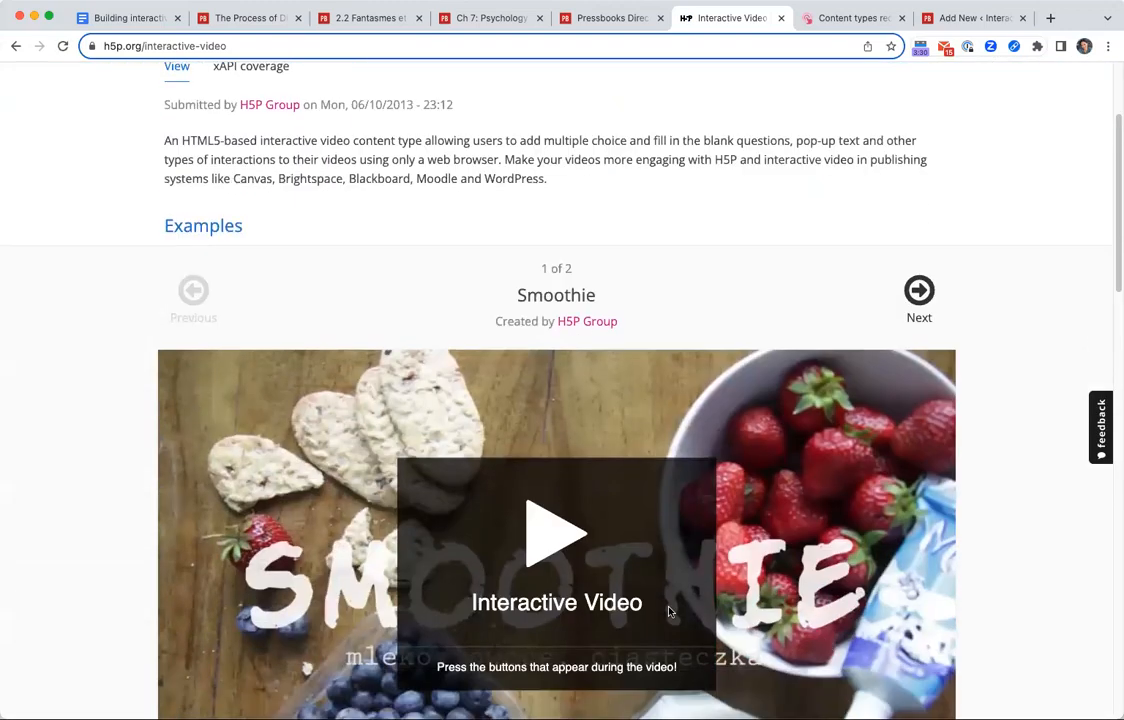
Return to the Pressbooks H5P Hub, open the Interactive Video details, and expand the full description.
click(938, 18)
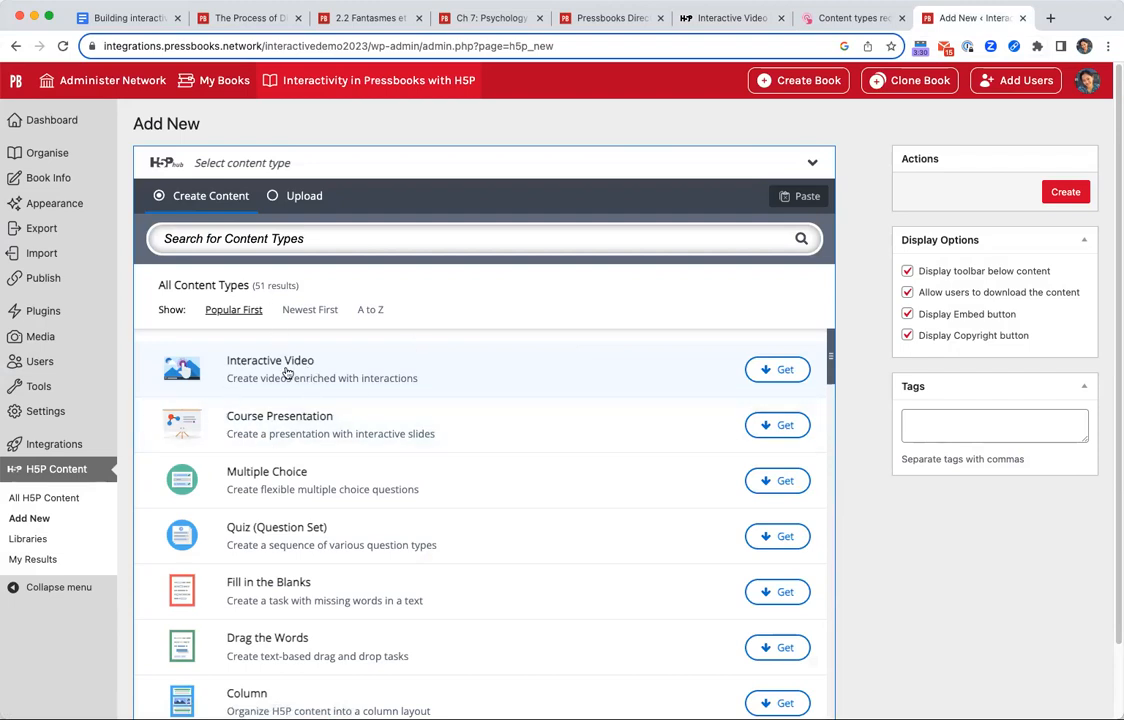
click(610, 384)
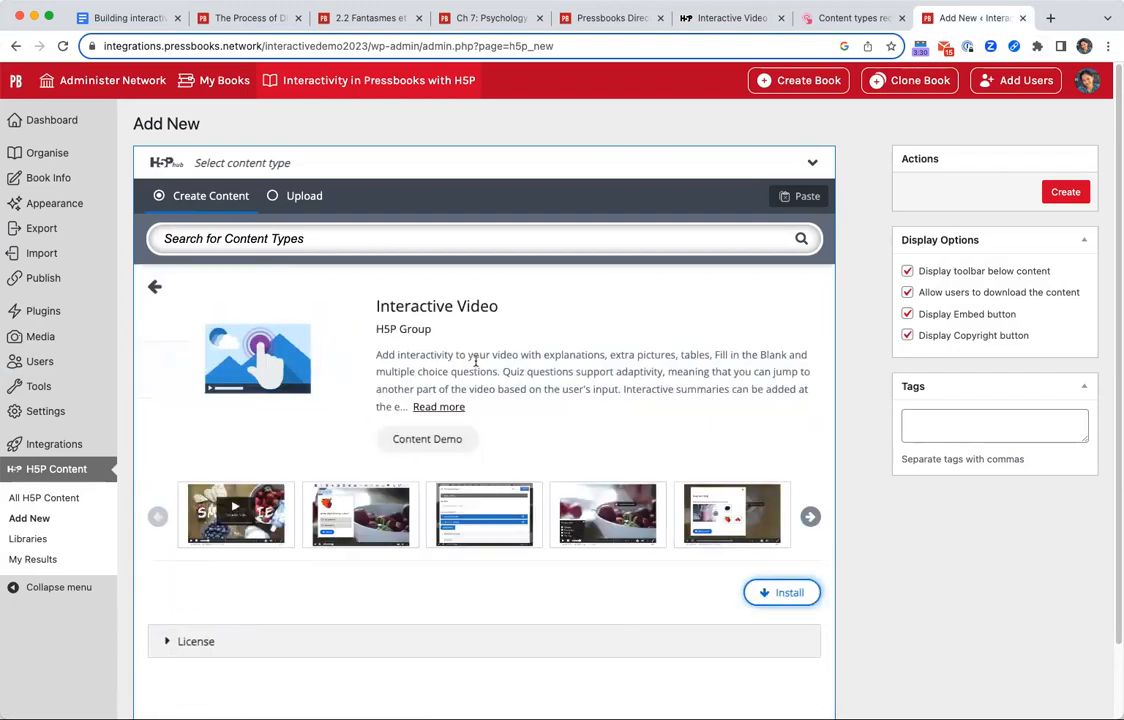
triple_click(432, 306)
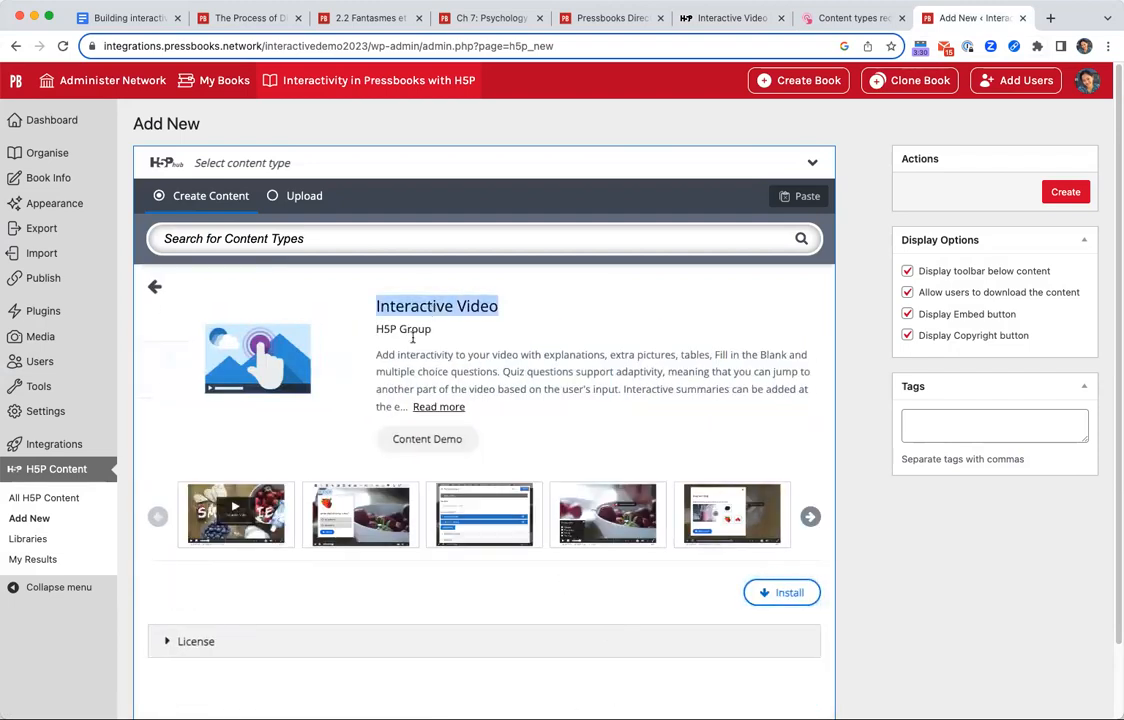
triple_click(421, 322)
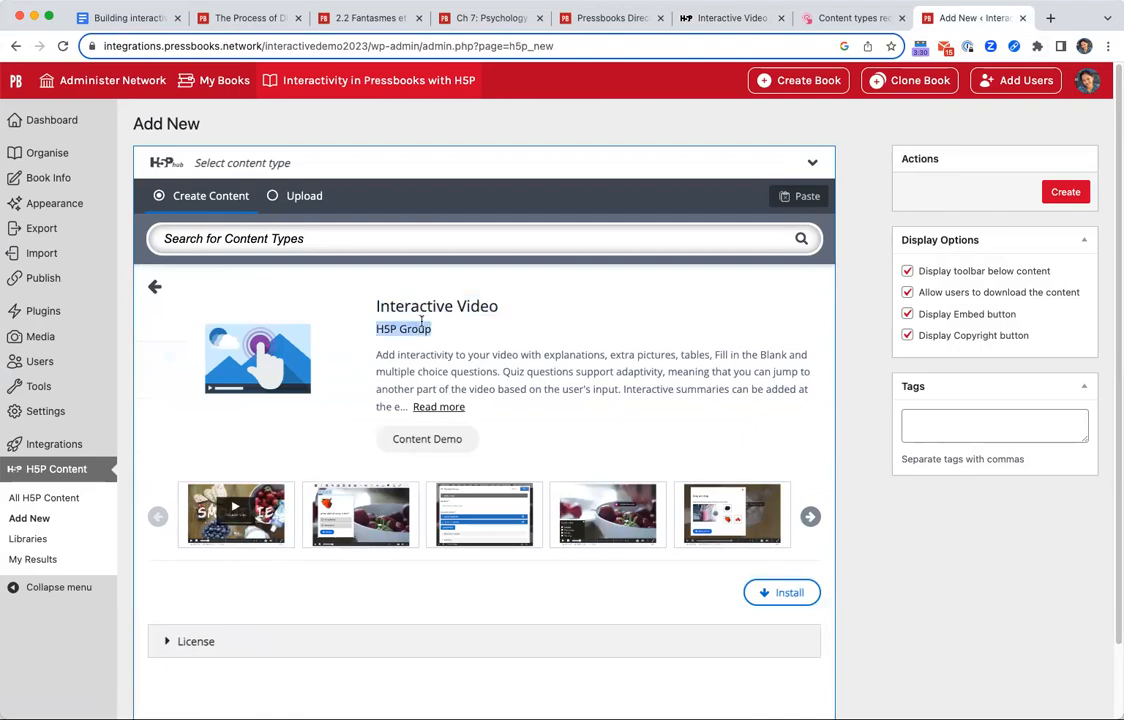
click(457, 407)
drag(374, 303, 486, 414)
click(437, 362)
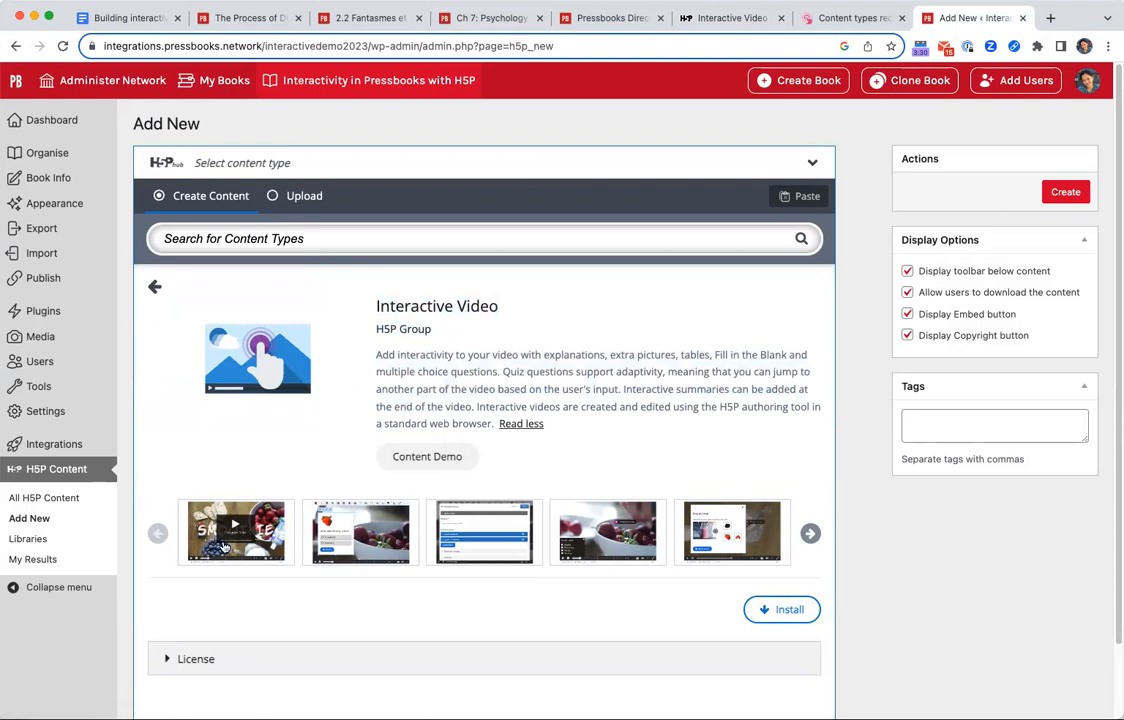
View the Interactive Video preview screenshots in the enlarged gallery and close it.
click(187, 503)
click(810, 442)
click(814, 444)
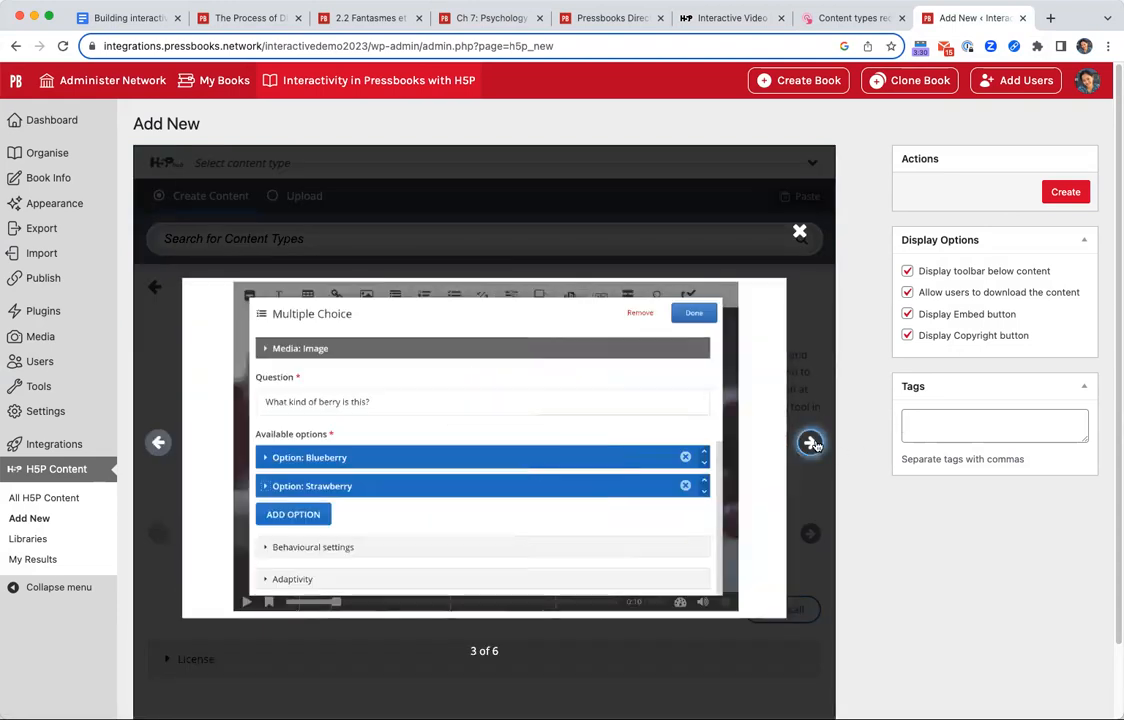
click(812, 443)
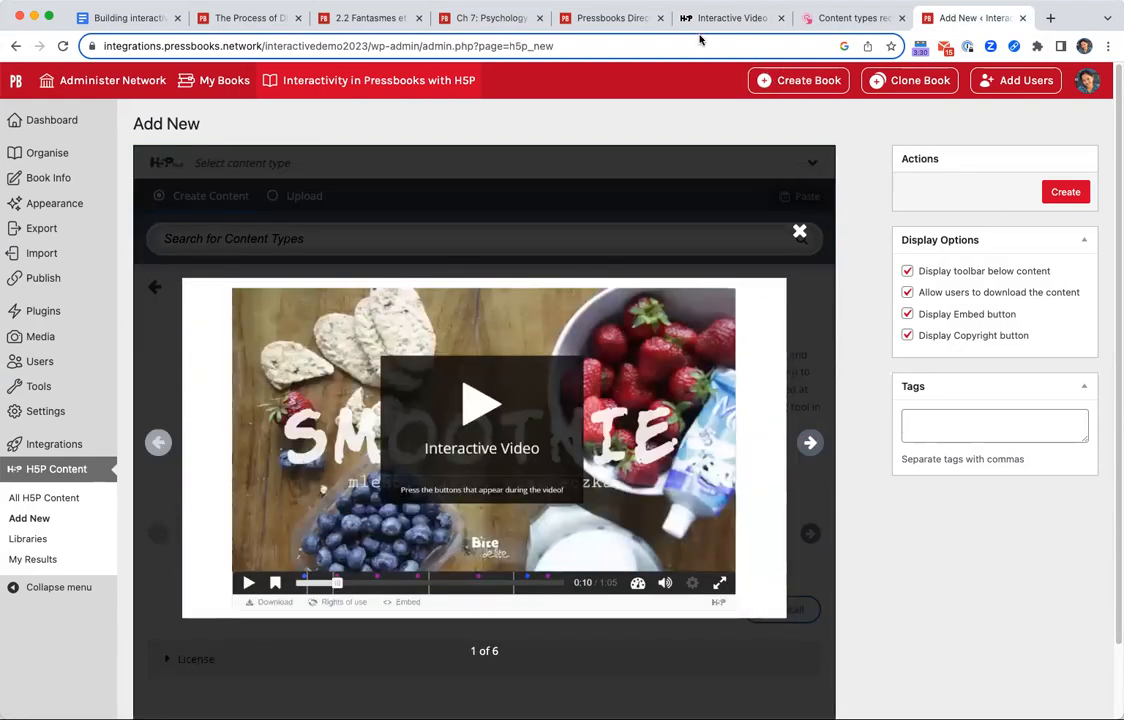
click(799, 232)
Open and close the Interactive Video content demo, and view the Smoothie example on the H5P.org page already open.
scroll(524, 652, down, 2)
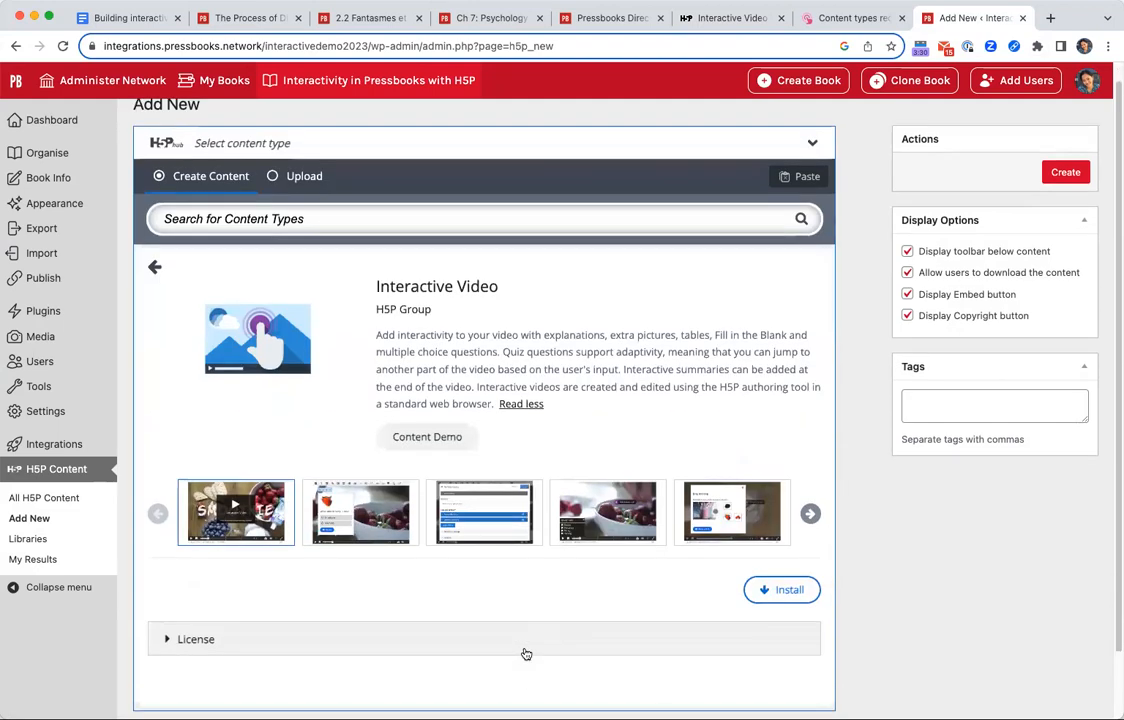
click(427, 374)
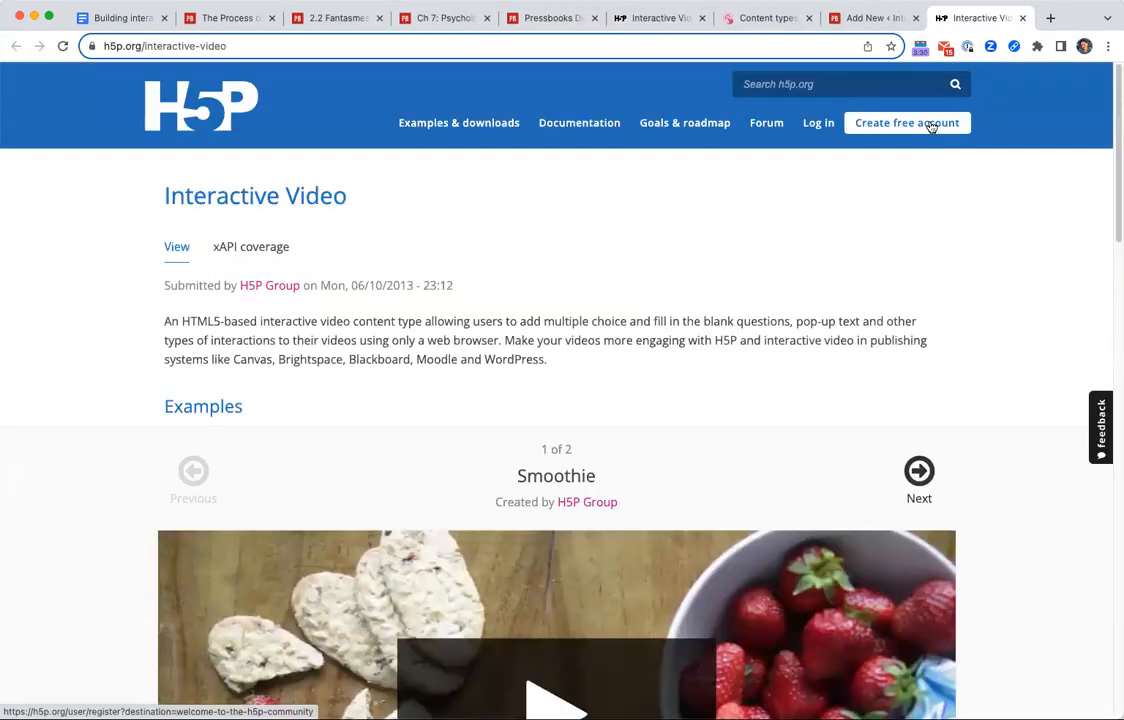
click(1022, 18)
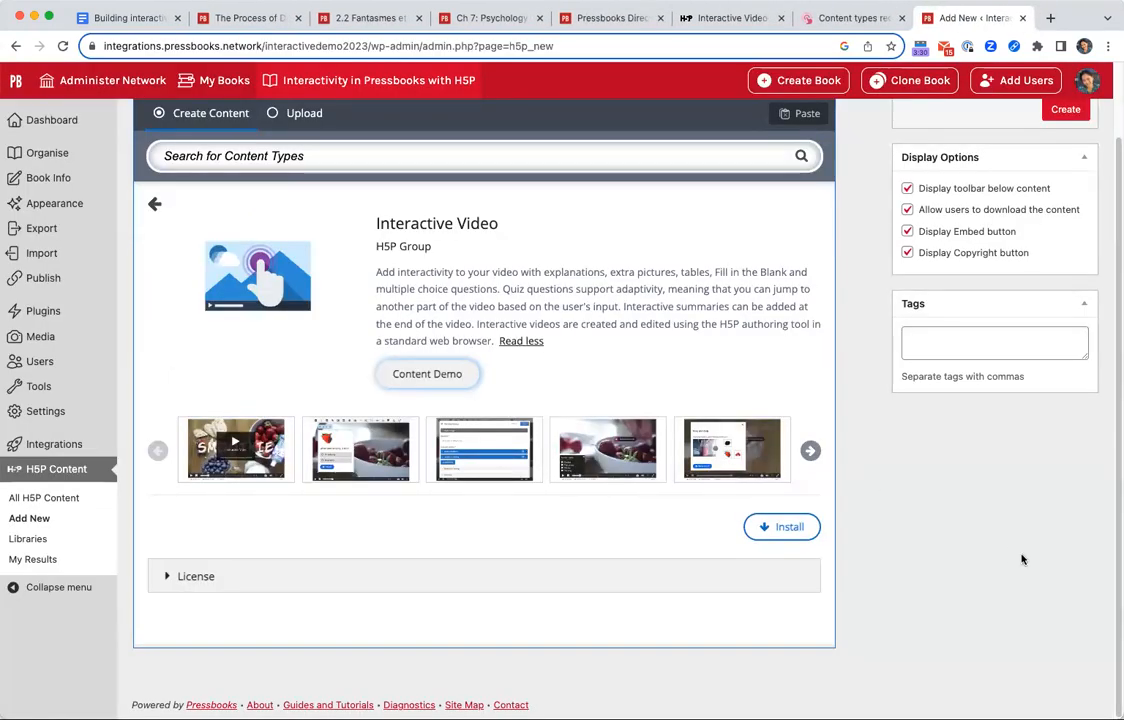
click(725, 18)
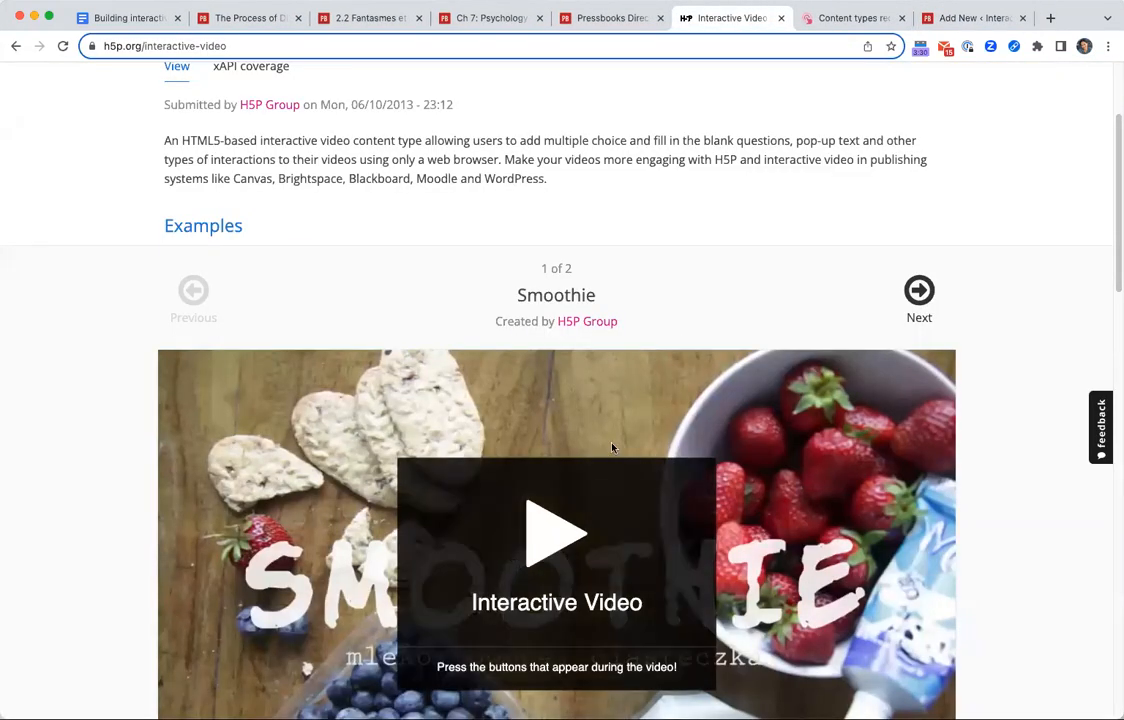
scroll(700, 590, down, 3)
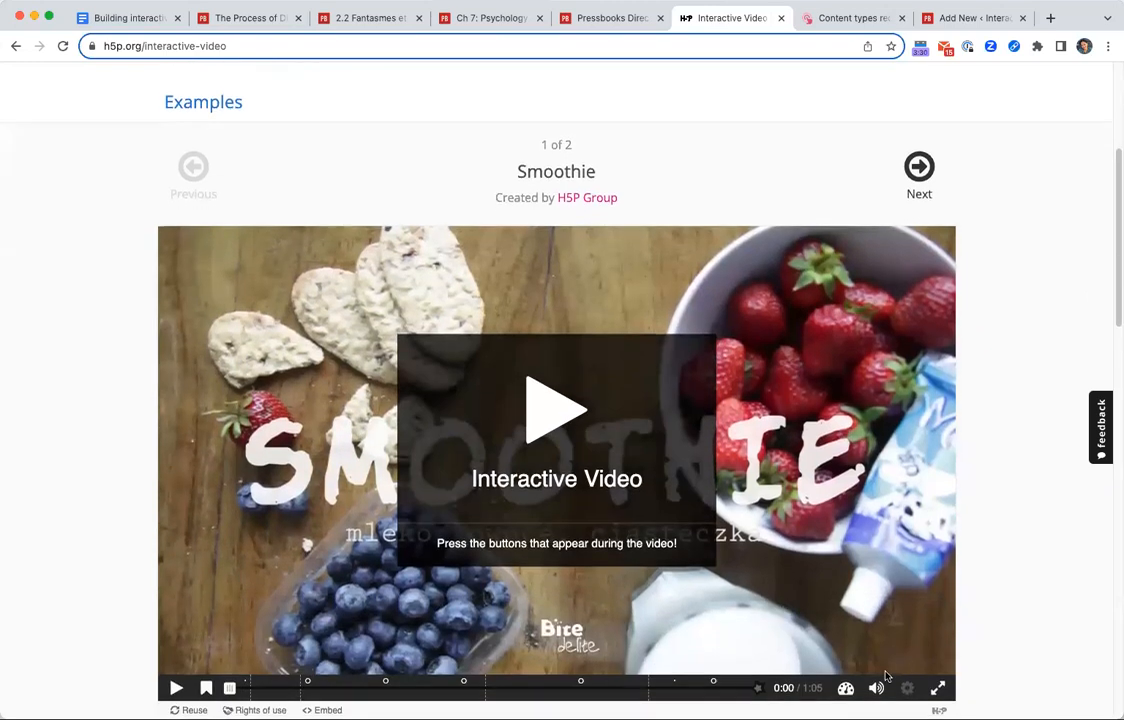
scroll(595, 560, down, 1)
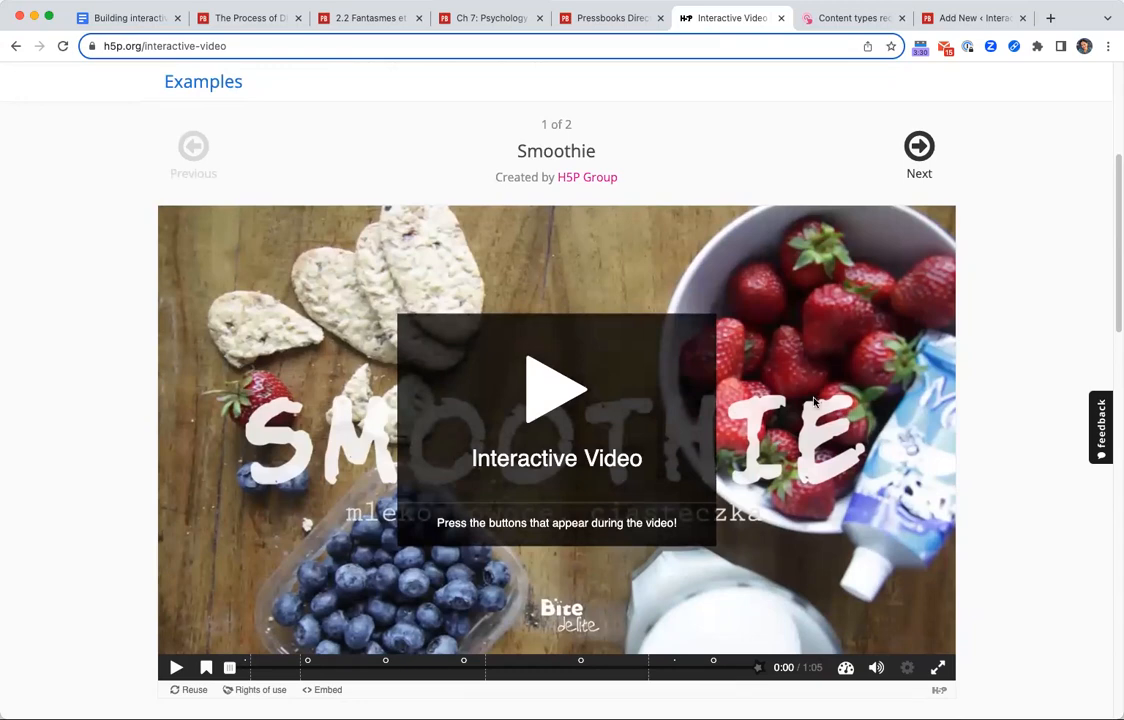
Switch back to Pressbooks and return from the Interactive Video details to the list of all content types.
click(972, 20)
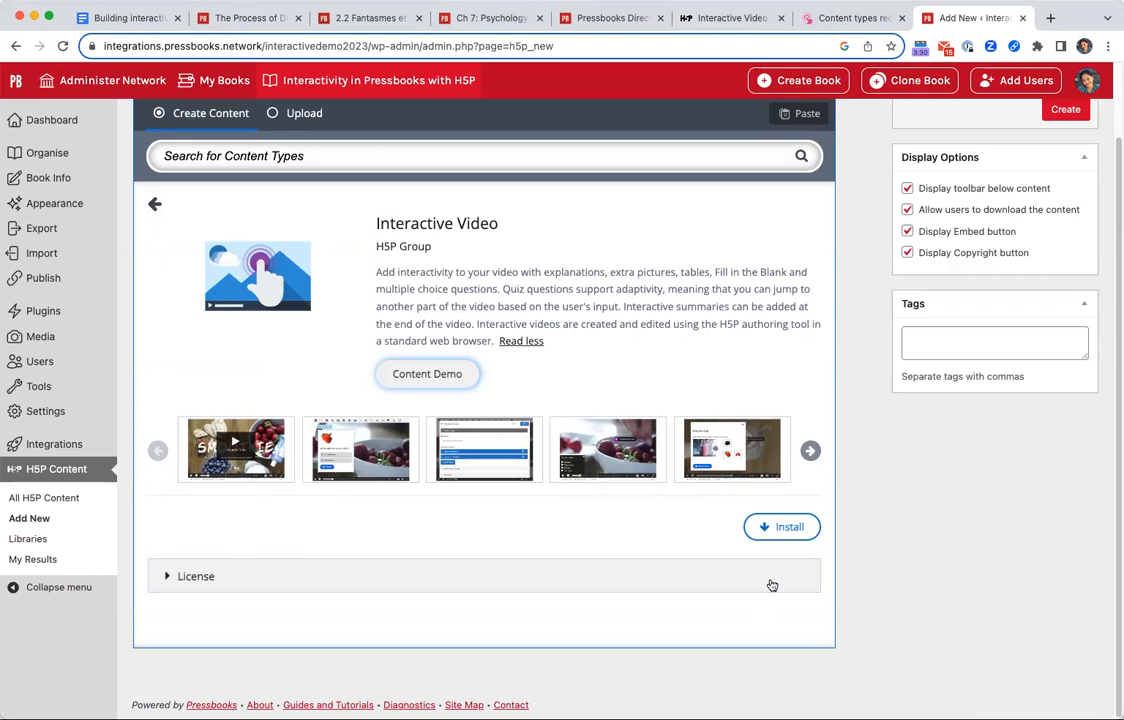
click(153, 206)
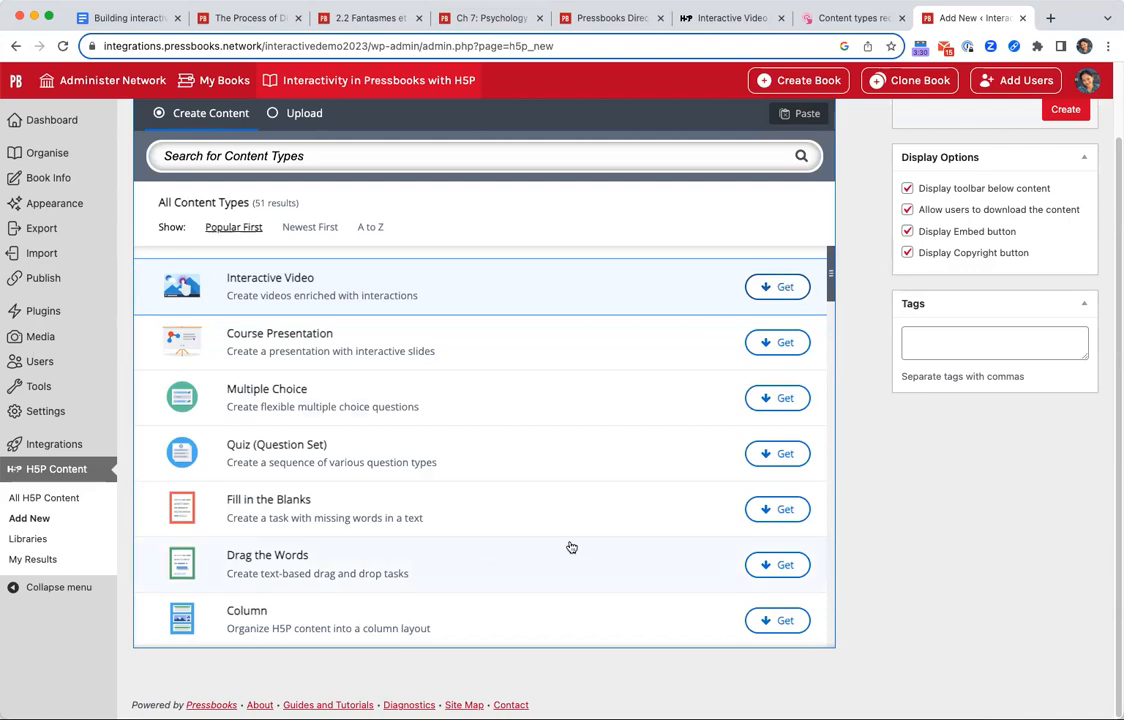
scroll(595, 494, down, 2)
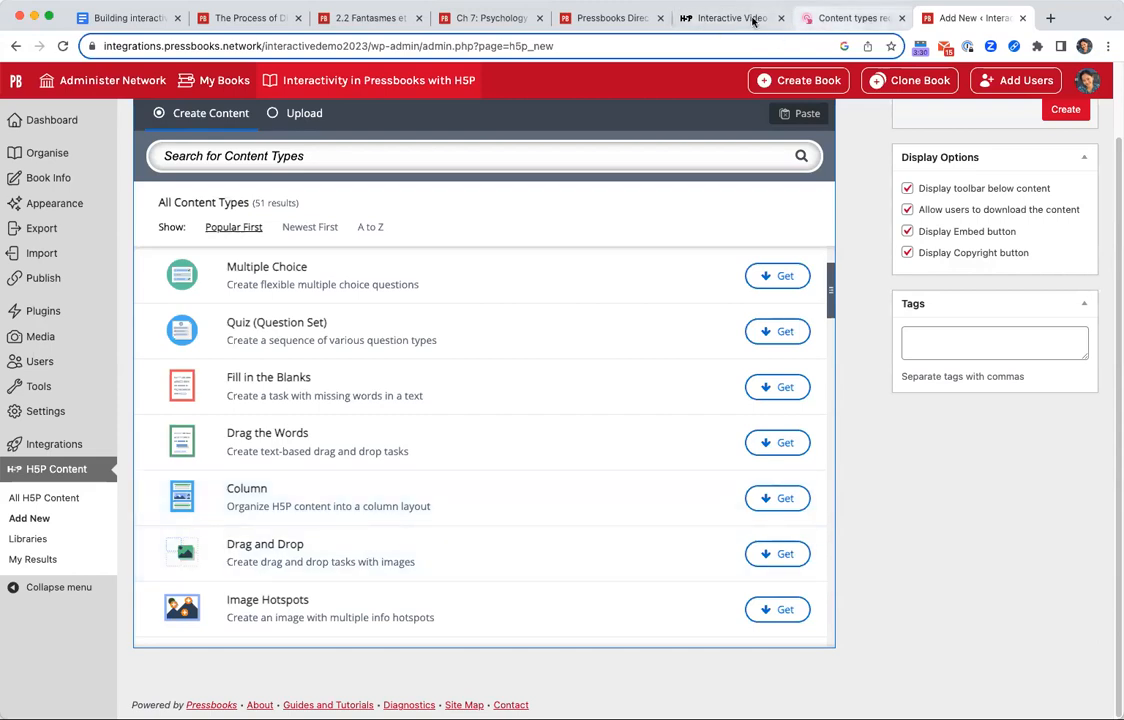
Switch to the Google Docs session handout and review the gradable and non-gradable types under H5P Activity Types.
click(170, 24)
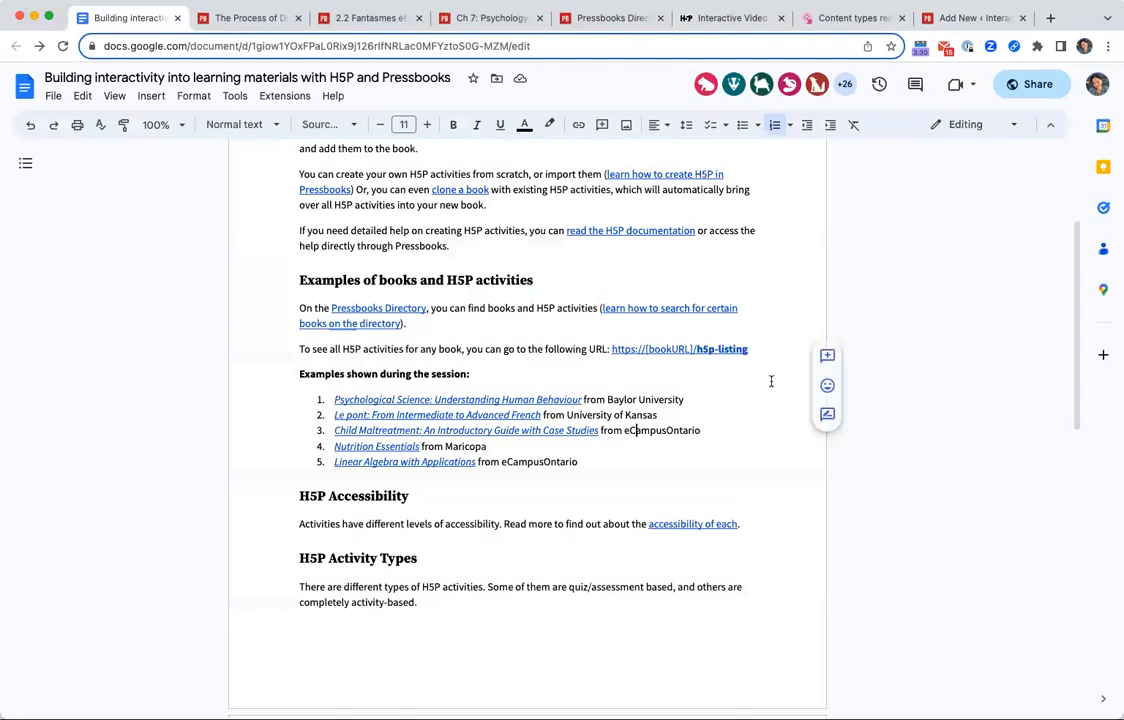
scroll(803, 420, down, 10)
scroll(803, 420, up, 10)
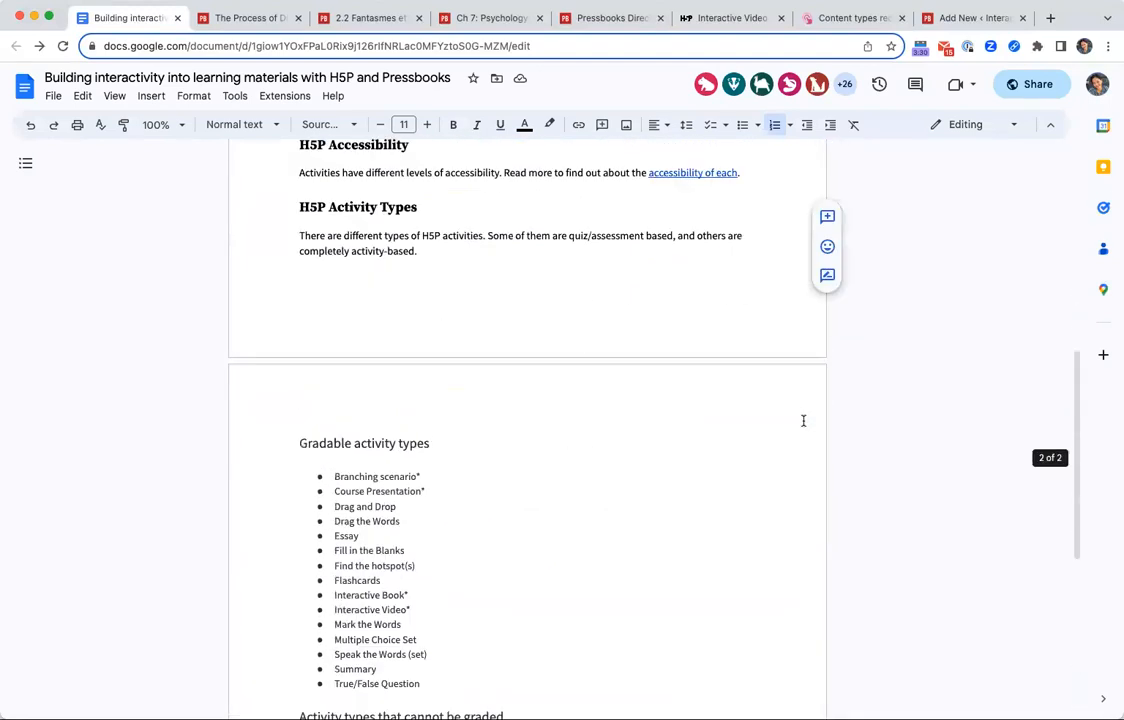
click(378, 392)
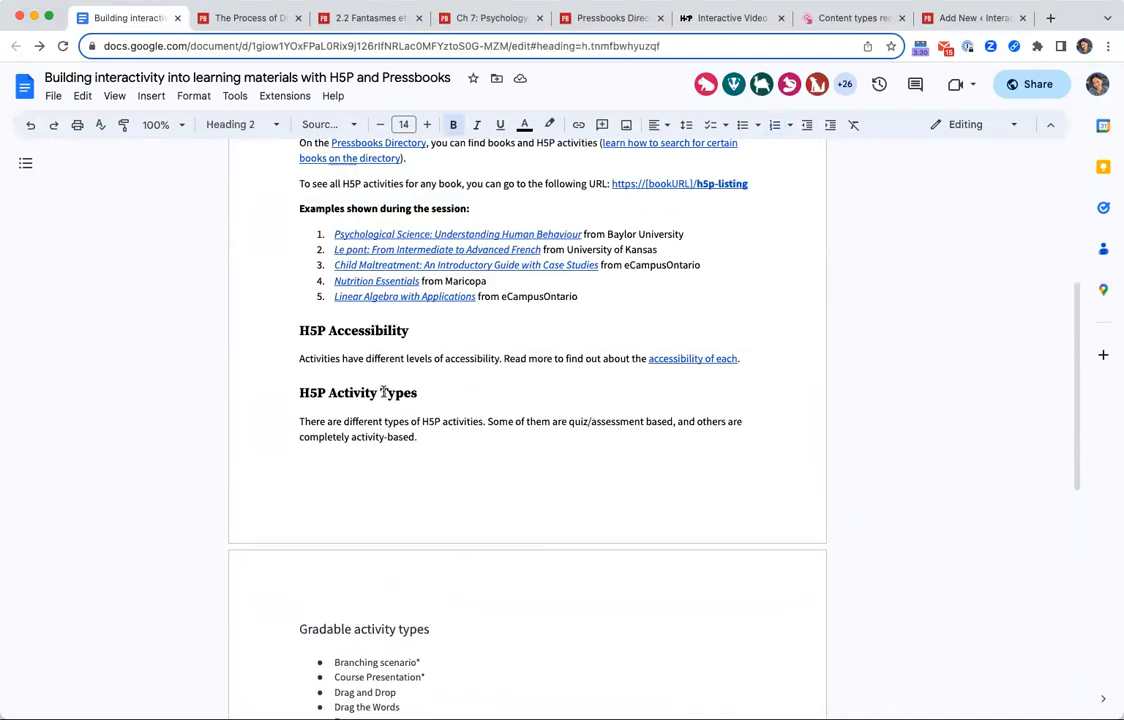
scroll(467, 432, down, 5)
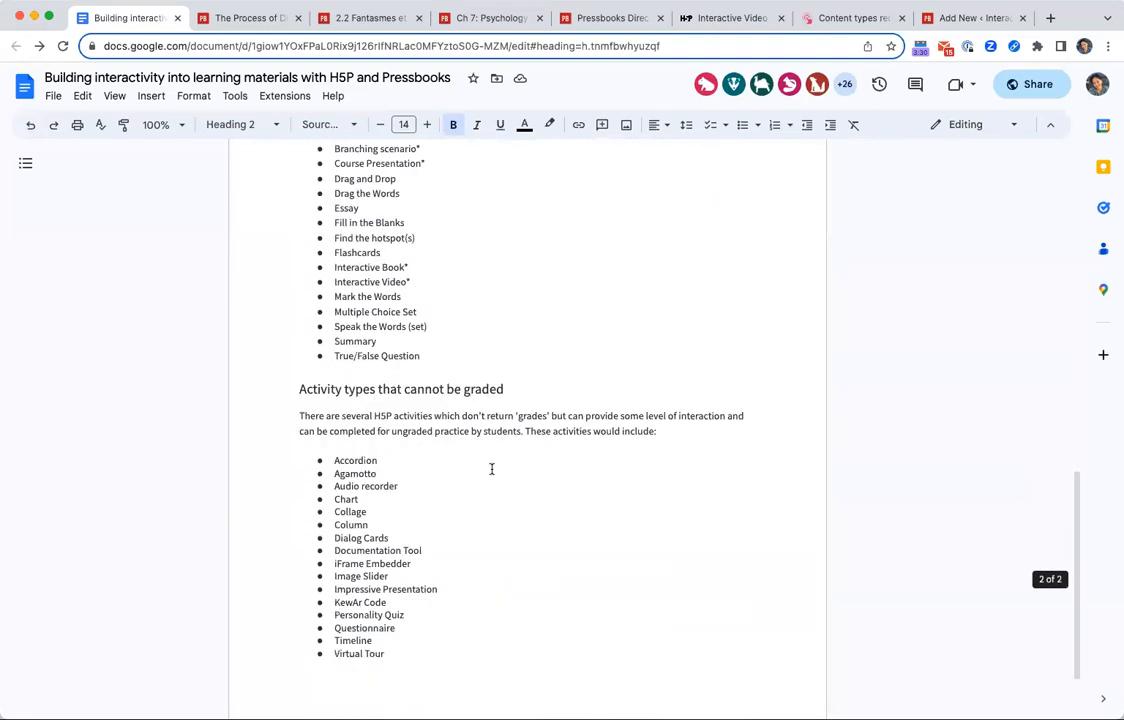
Highlight the gradable activity types list in the handout and compare it with the activity types that cannot be graded.
scroll(491, 469, up, 3)
mouse_move(296, 228)
mouse_down()
mouse_move(534, 479)
mouse_move(429, 474)
mouse_move(447, 461)
mouse_move(300, 264)
mouse_move(299, 240)
mouse_up()
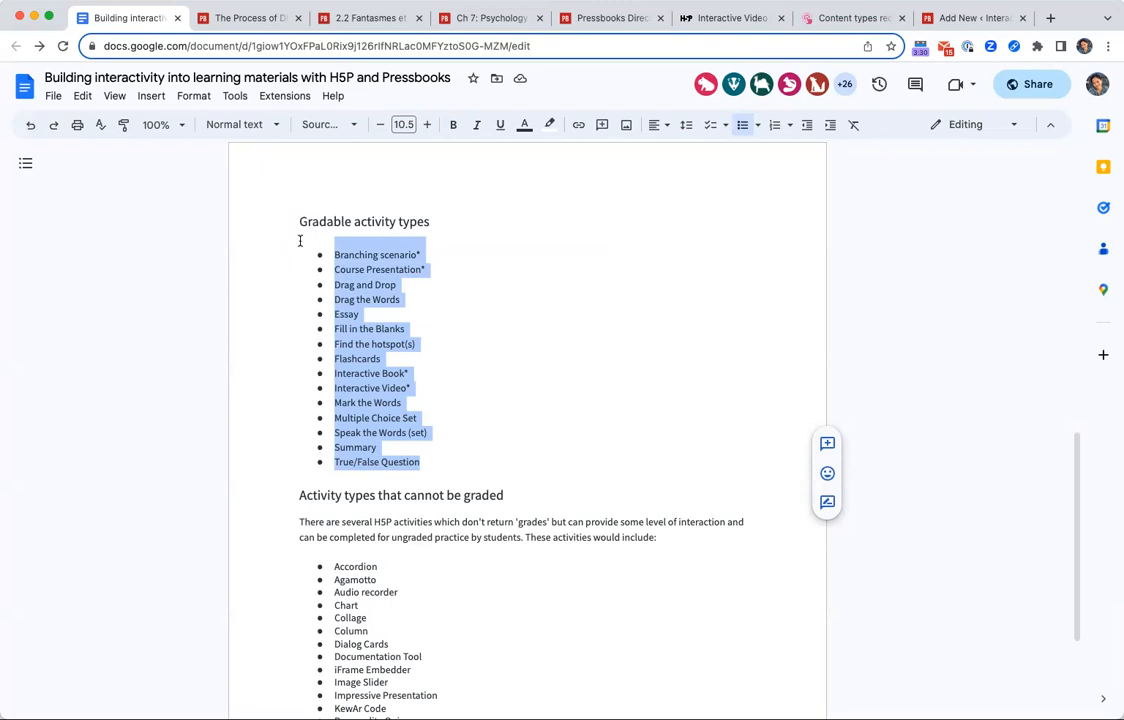
scroll(458, 310, down, 3)
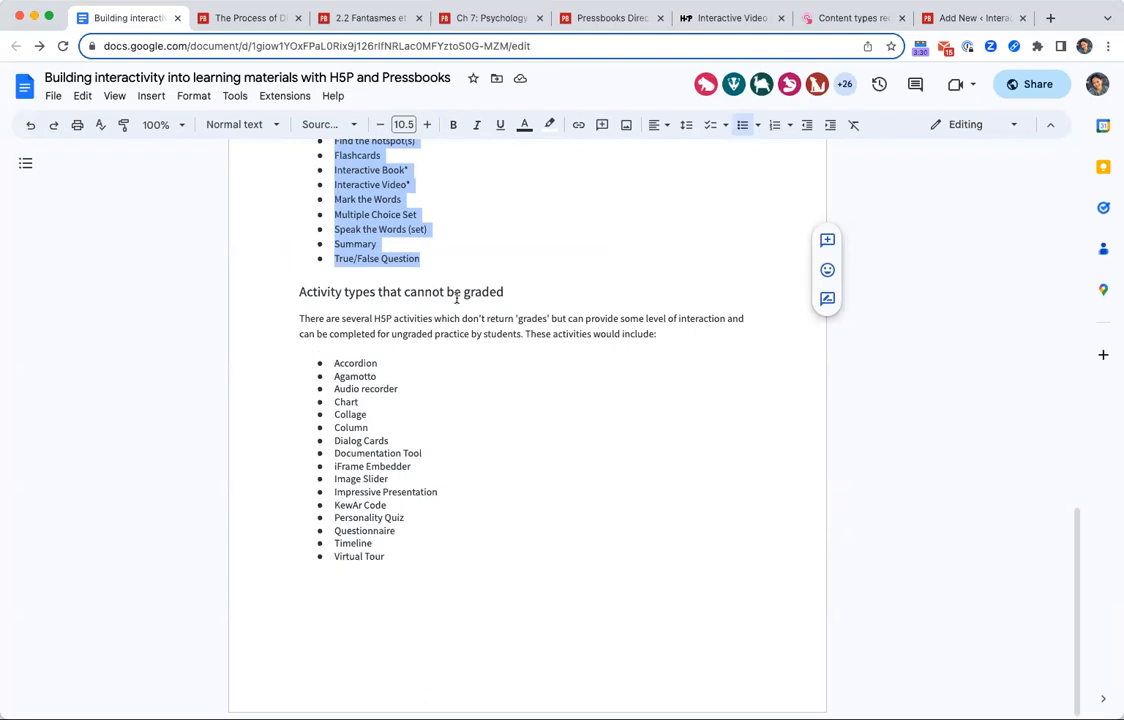
scroll(467, 291, up, 3)
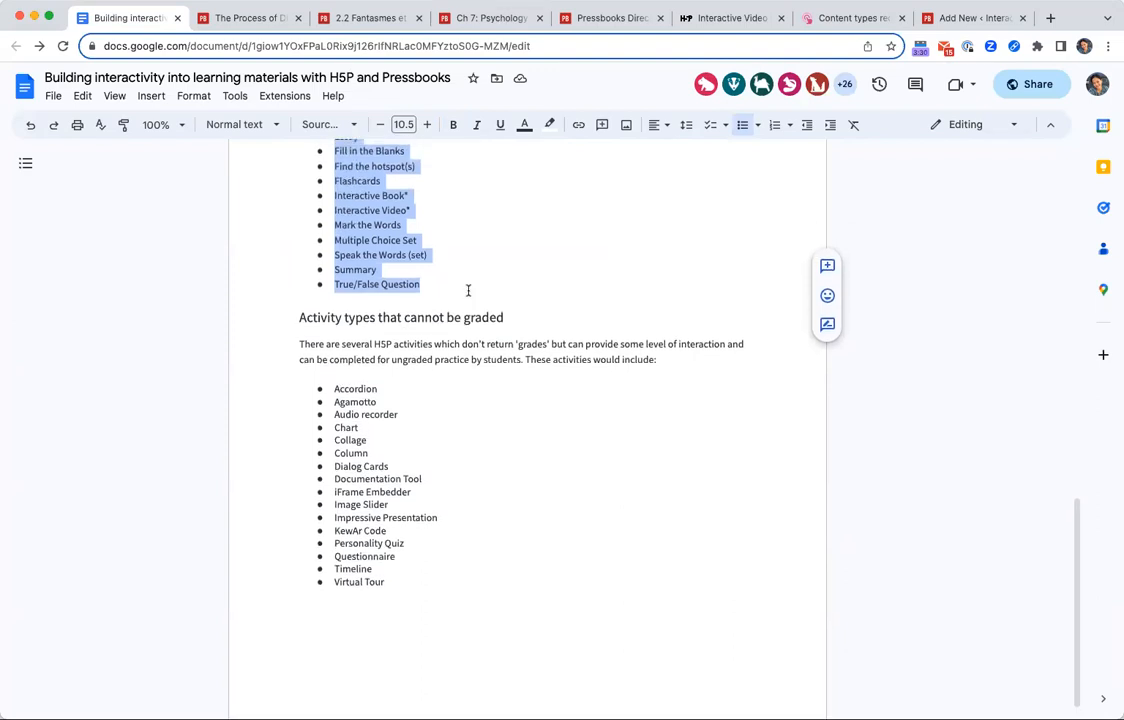
click(404, 219)
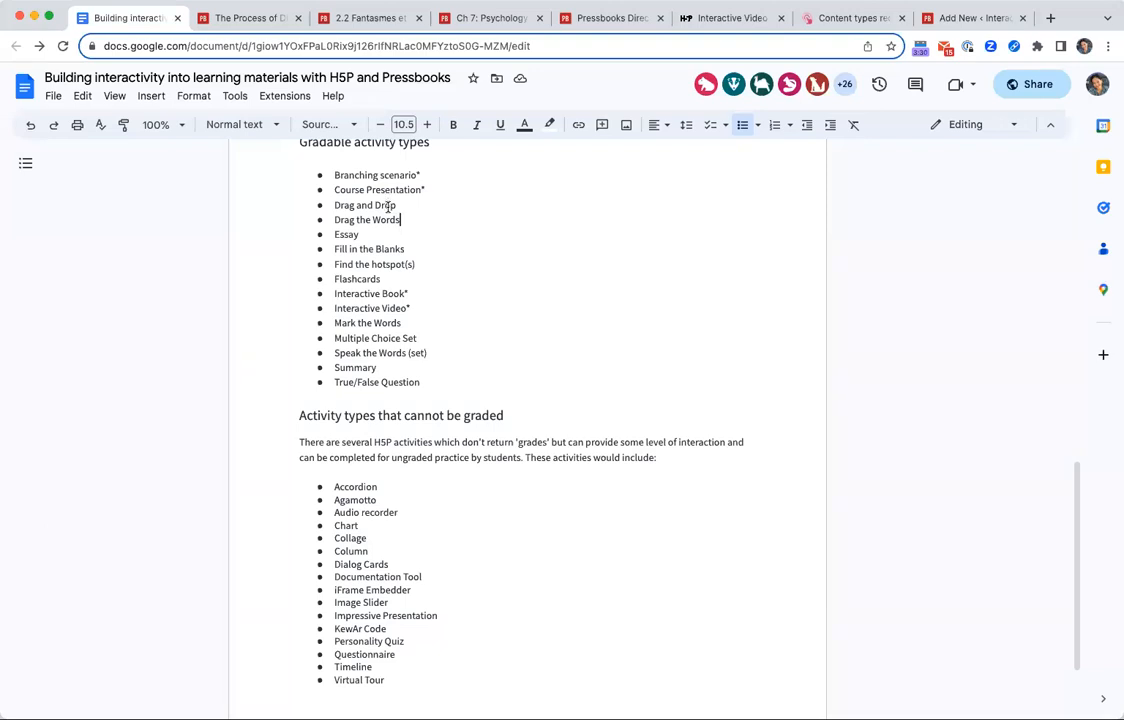
double_click(383, 249)
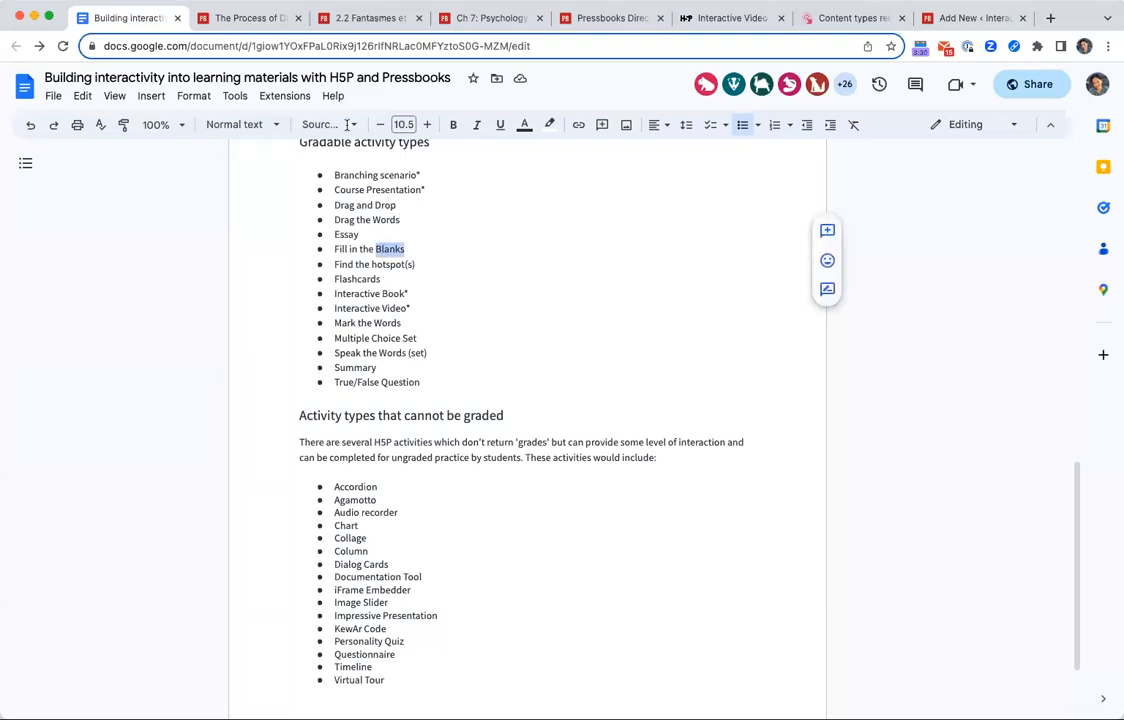
In the French chapter 2.2, answer the first blank of Exercice C, Étape 1 with "sembler" and check the answers.
click(332, 17)
scroll(557, 523, up, 5)
scroll(557, 523, up, 5)
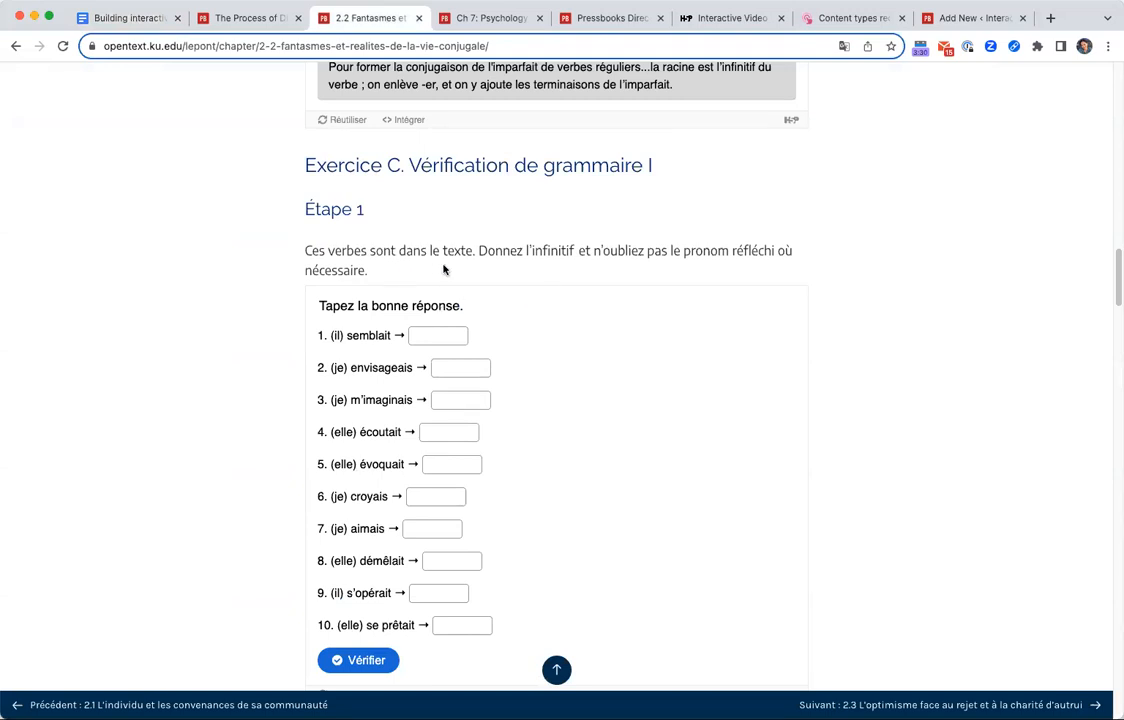
double_click(382, 334)
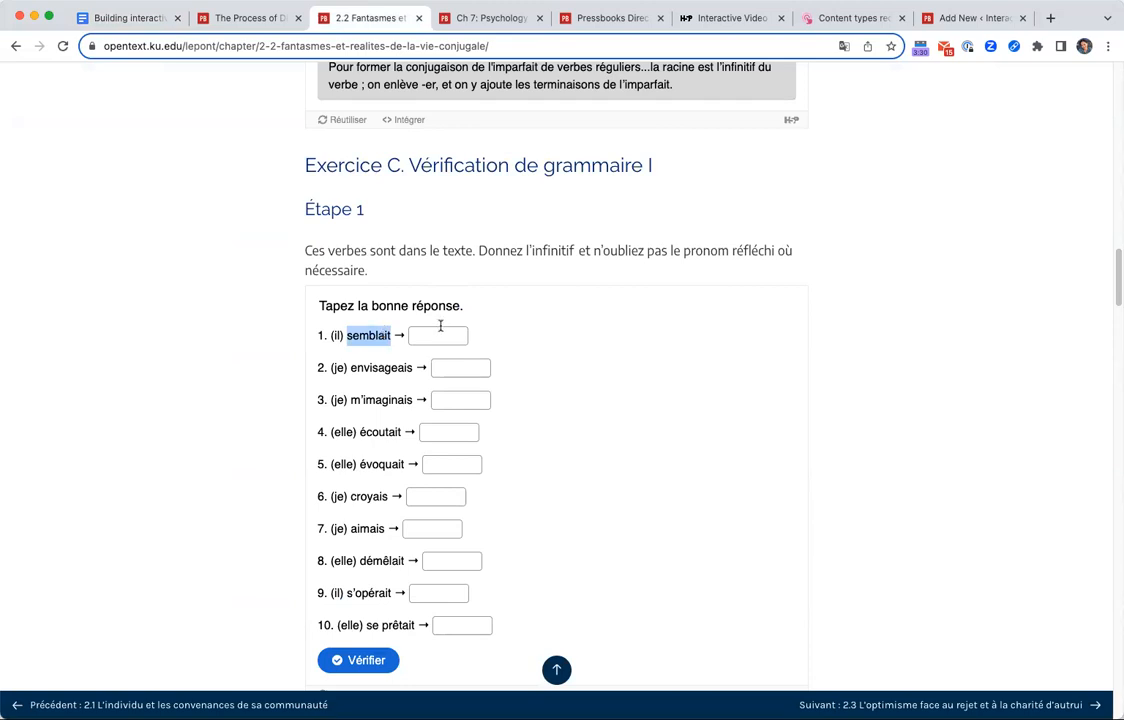
click(436, 334)
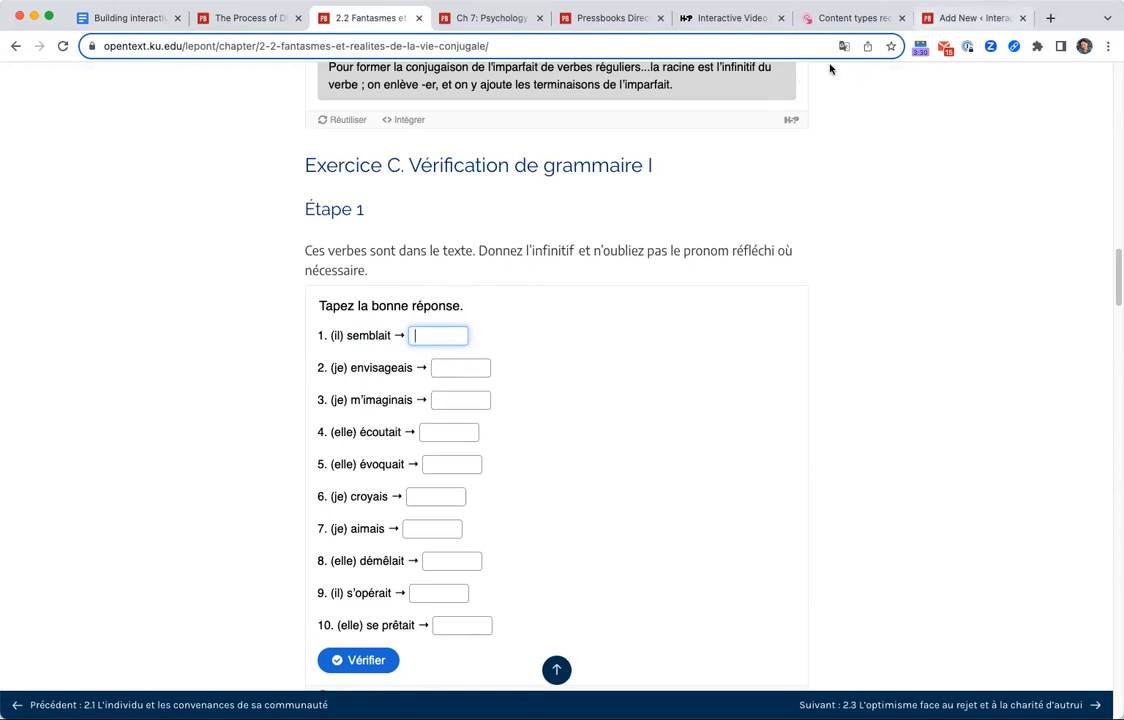
text(sembler)
key(BackSpace)
key(BackSpace)
key(BackSpace)
text(lait)
key(BackSpace)
key(BackSpace)
key(BackSpace)
key(BackSpace)
key(BackSpace)
text(bler)
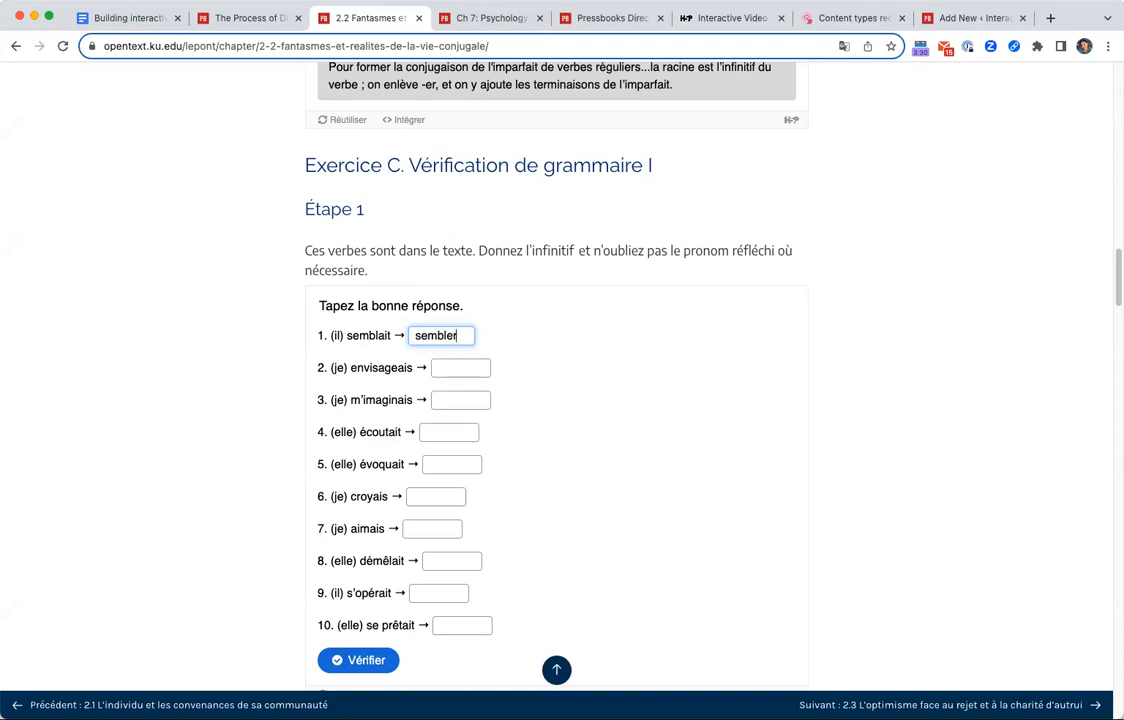
click(358, 660)
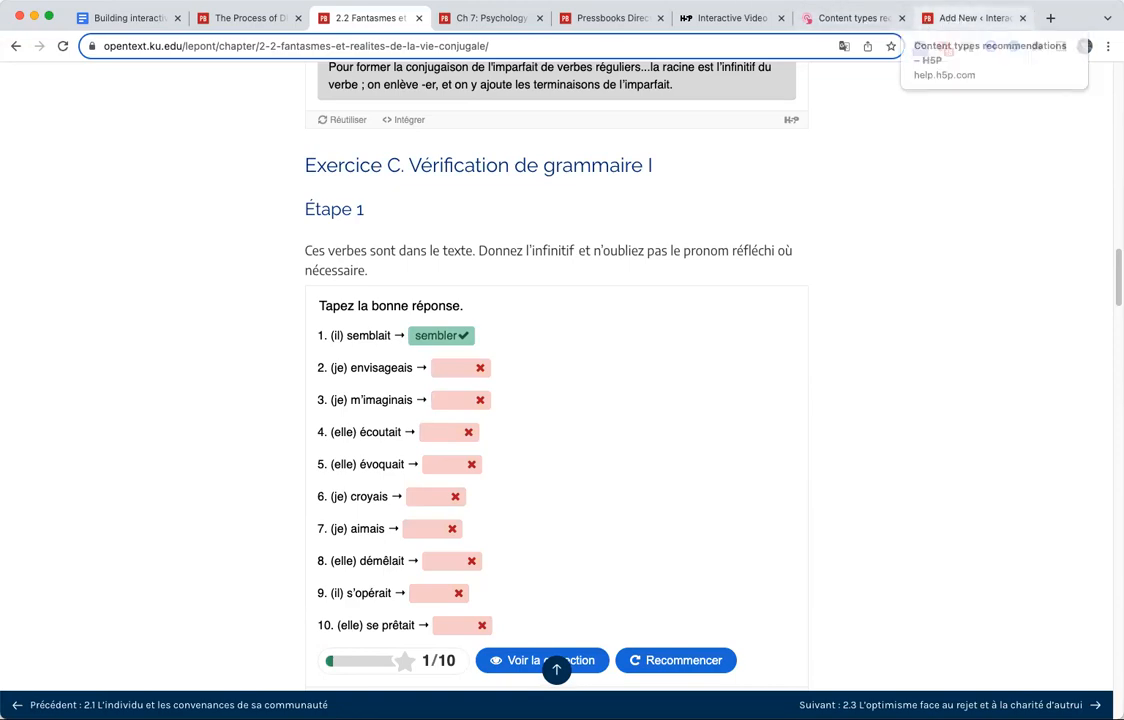
Switch to the digestion chapter and turn the first recall card below the interactive video to its answer and back.
click(258, 18)
scroll(669, 533, up, 3)
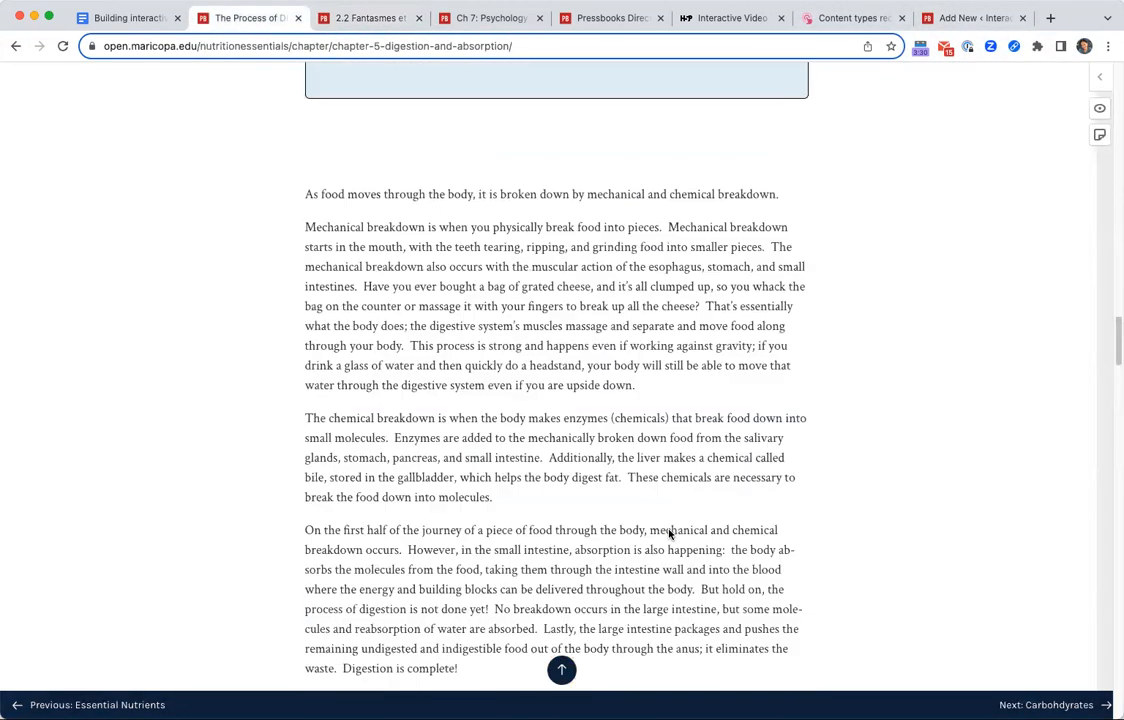
scroll(667, 533, up, 5)
scroll(660, 535, up, 3)
scroll(643, 541, down, 3)
click(582, 516)
click(565, 519)
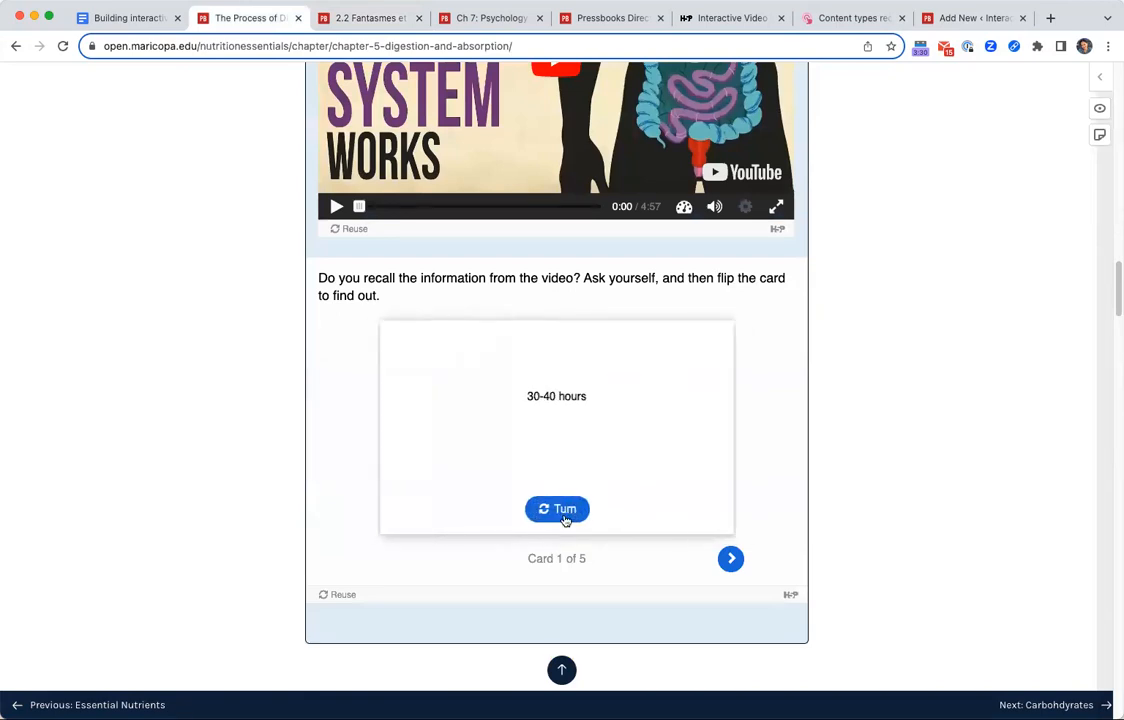
click(565, 519)
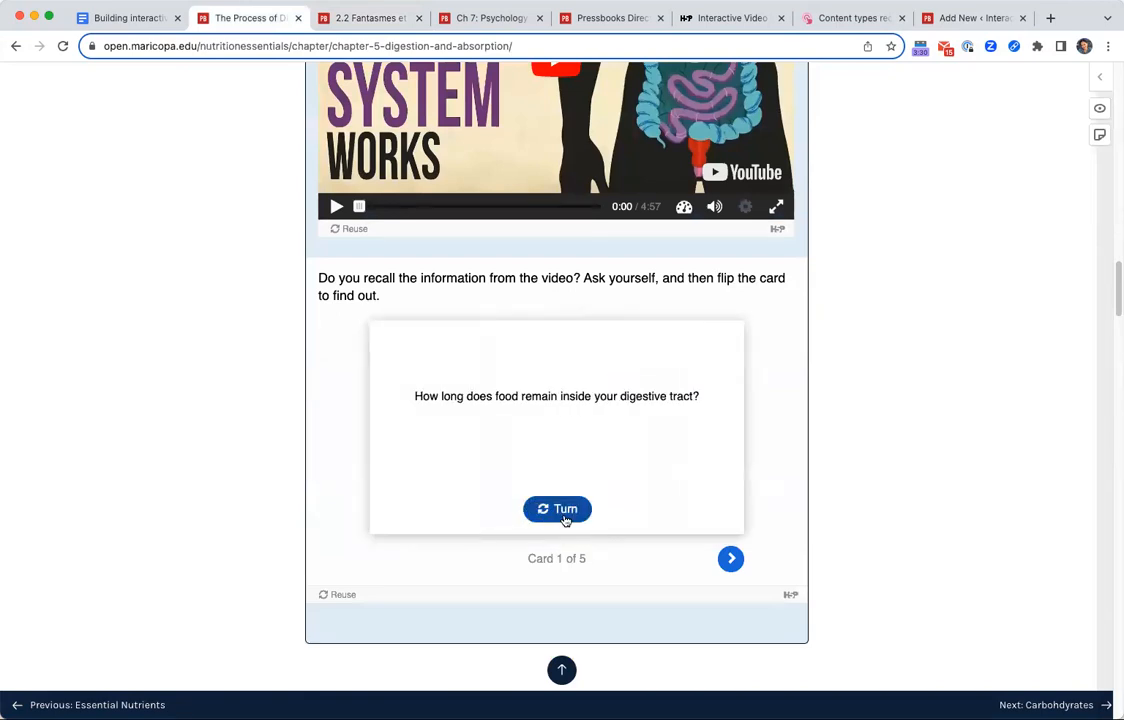
Return to the session handout and view the H5P Accessibility section.
click(847, 18)
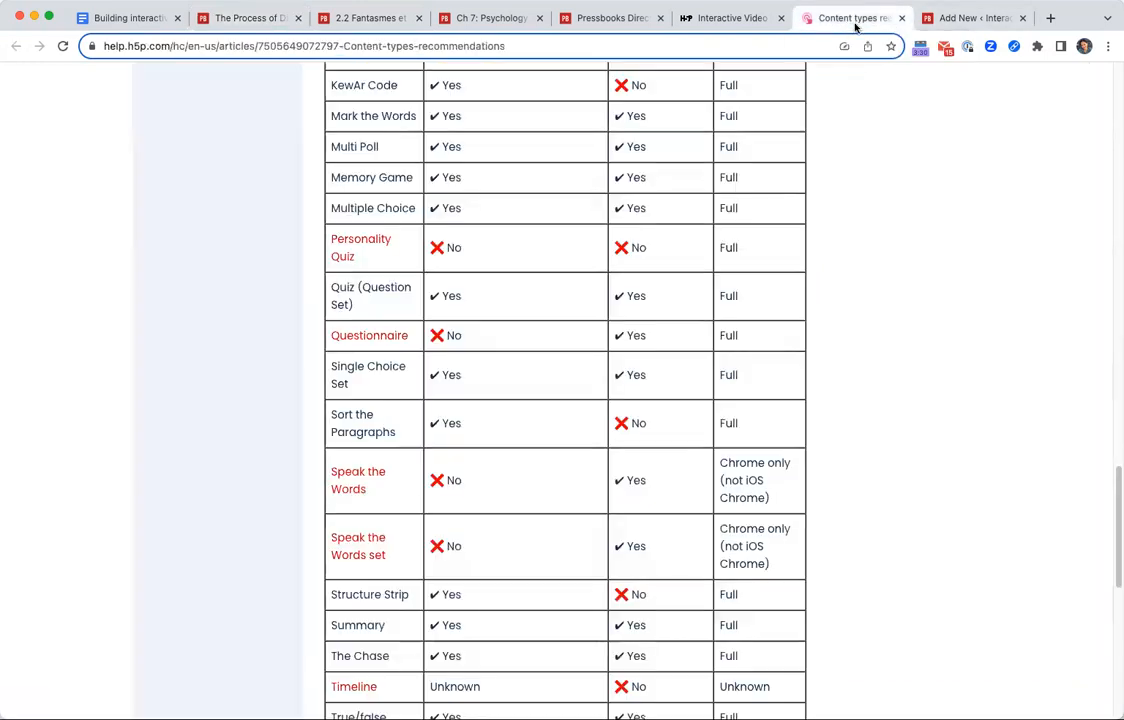
click(960, 18)
click(125, 18)
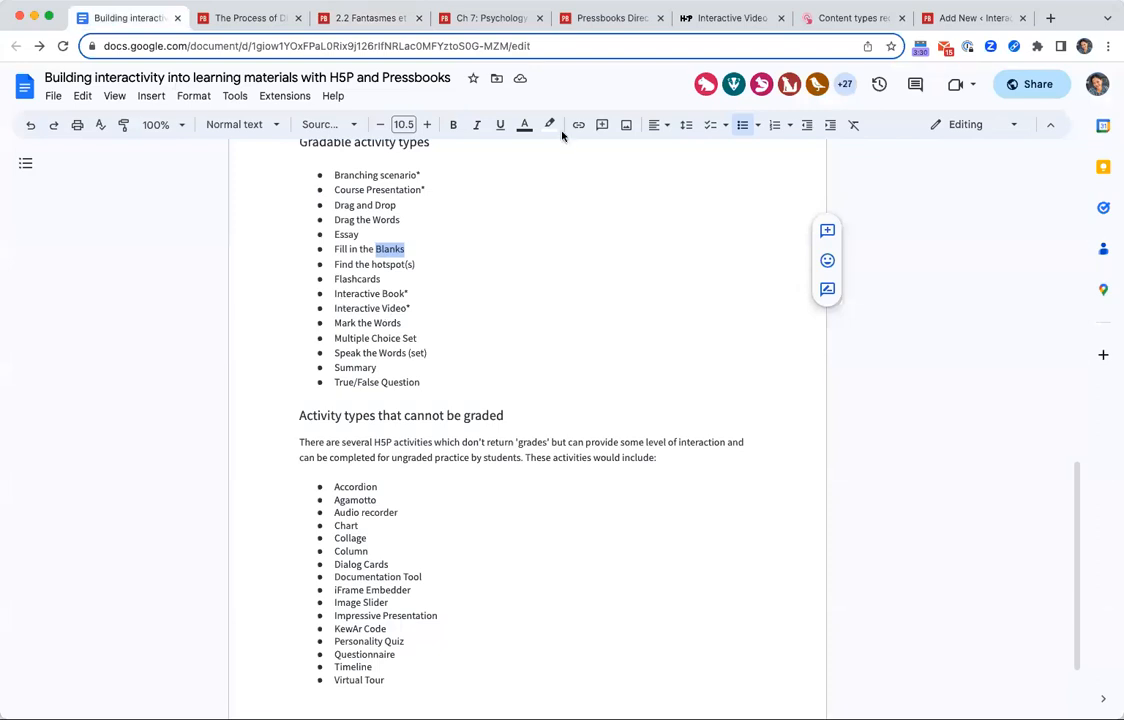
scroll(477, 354, up, 10)
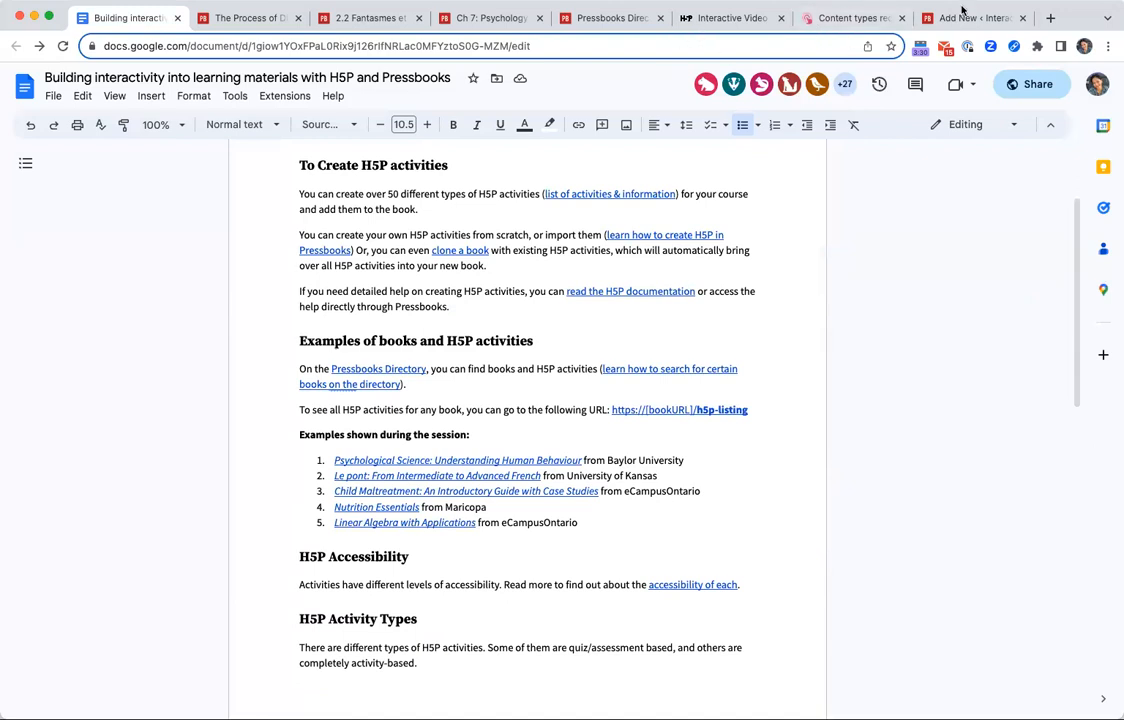
Switch to the H5P Content types recommendations article and read the accessibility notes above the table.
click(848, 18)
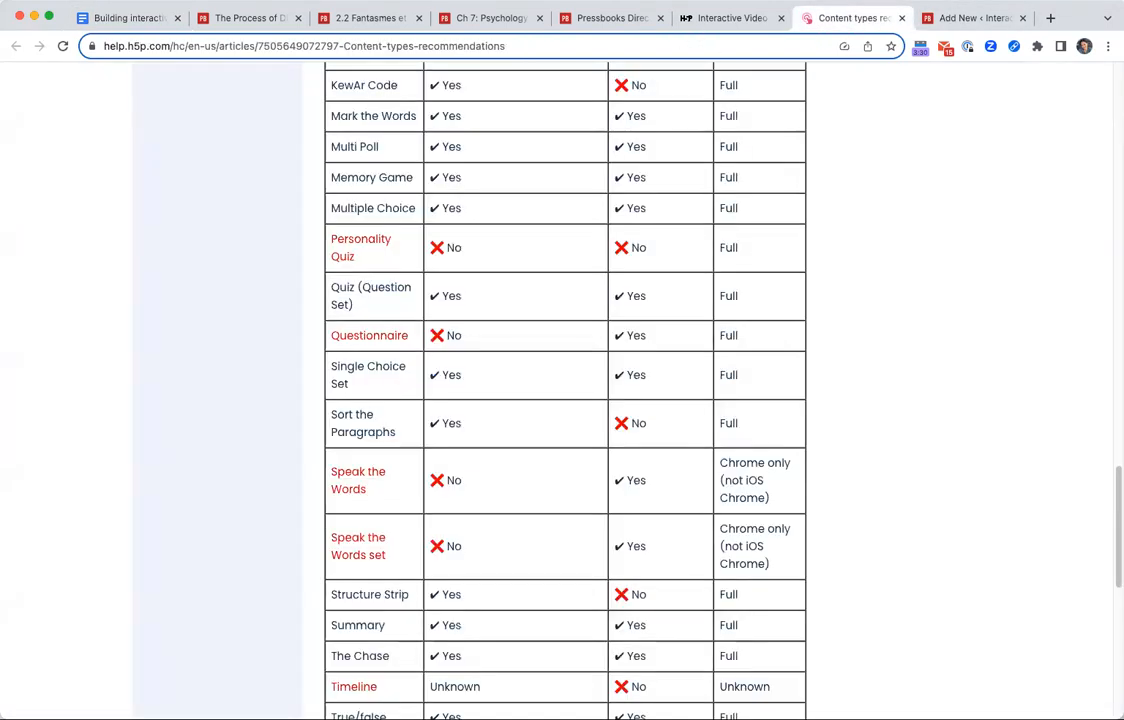
scroll(645, 385, up, 15)
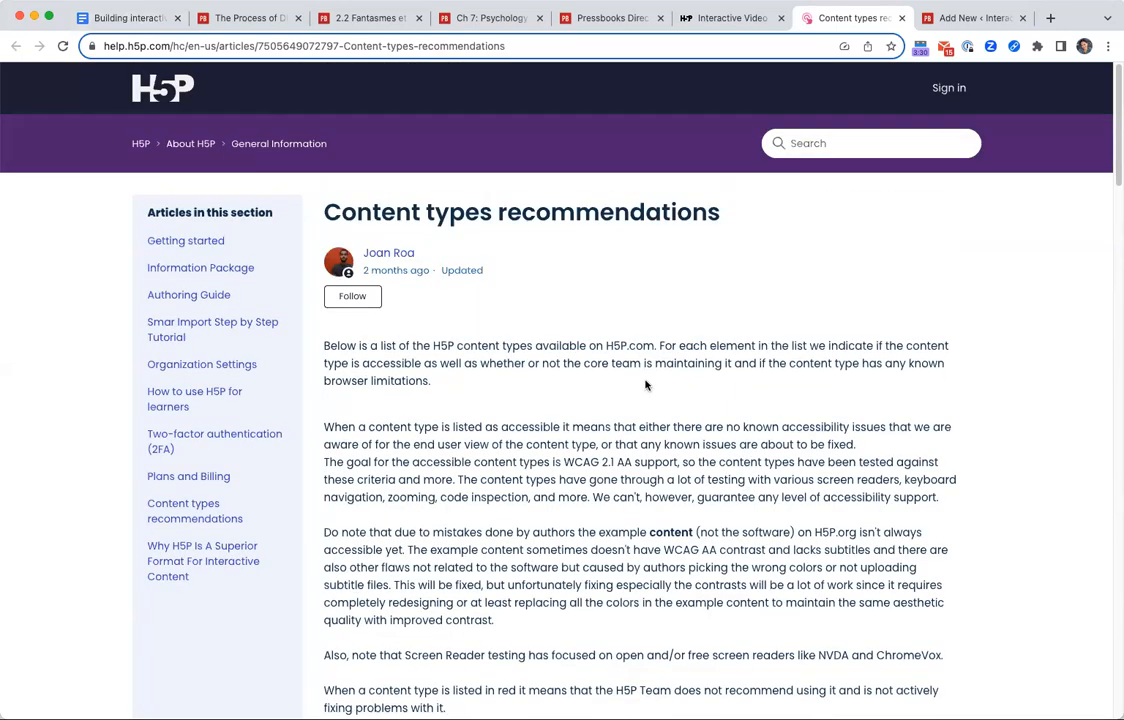
scroll(655, 395, down, 3)
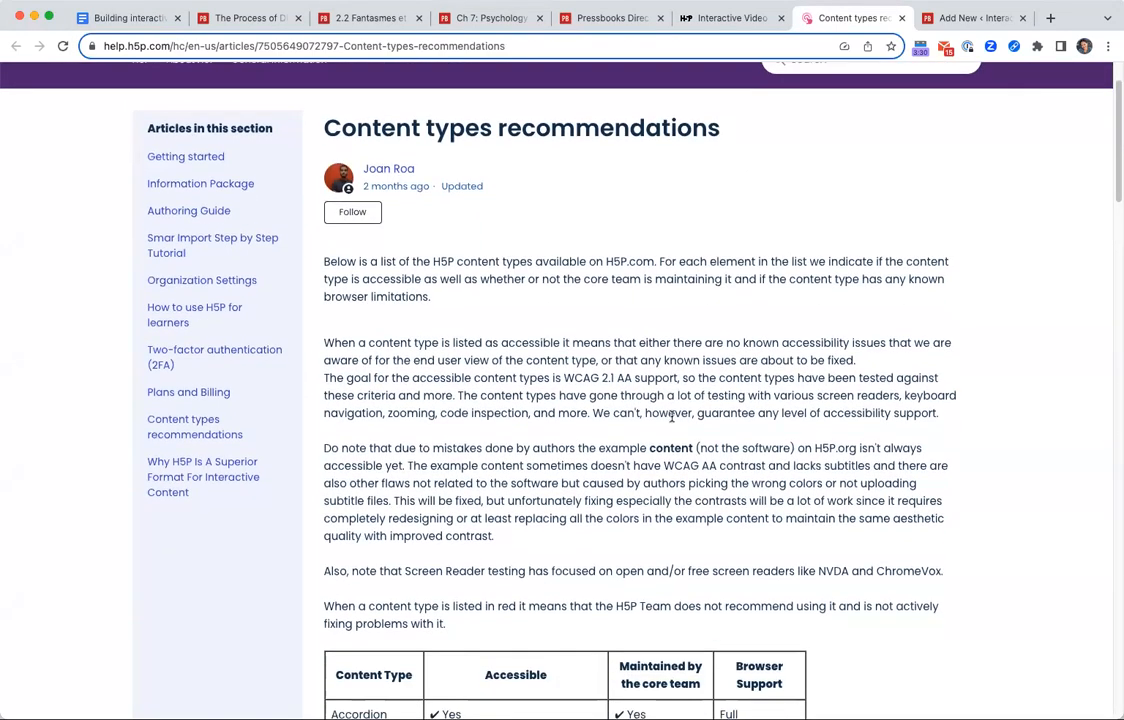
scroll(672, 417, down, 10)
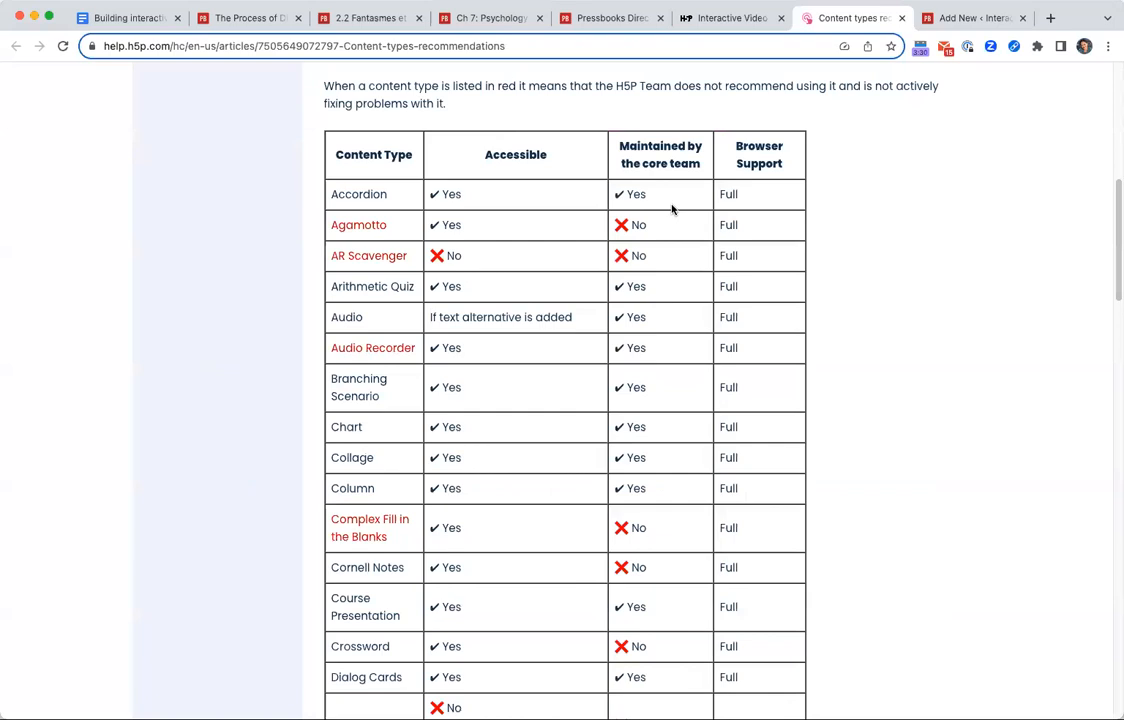
Point out the Accessible, Maintained by the core team and Browser Support columns and review the content types in the table.
double_click(515, 156)
click(650, 150)
double_click(650, 148)
click(733, 165)
triple_click(733, 165)
click(815, 183)
scroll(800, 250, down, 20)
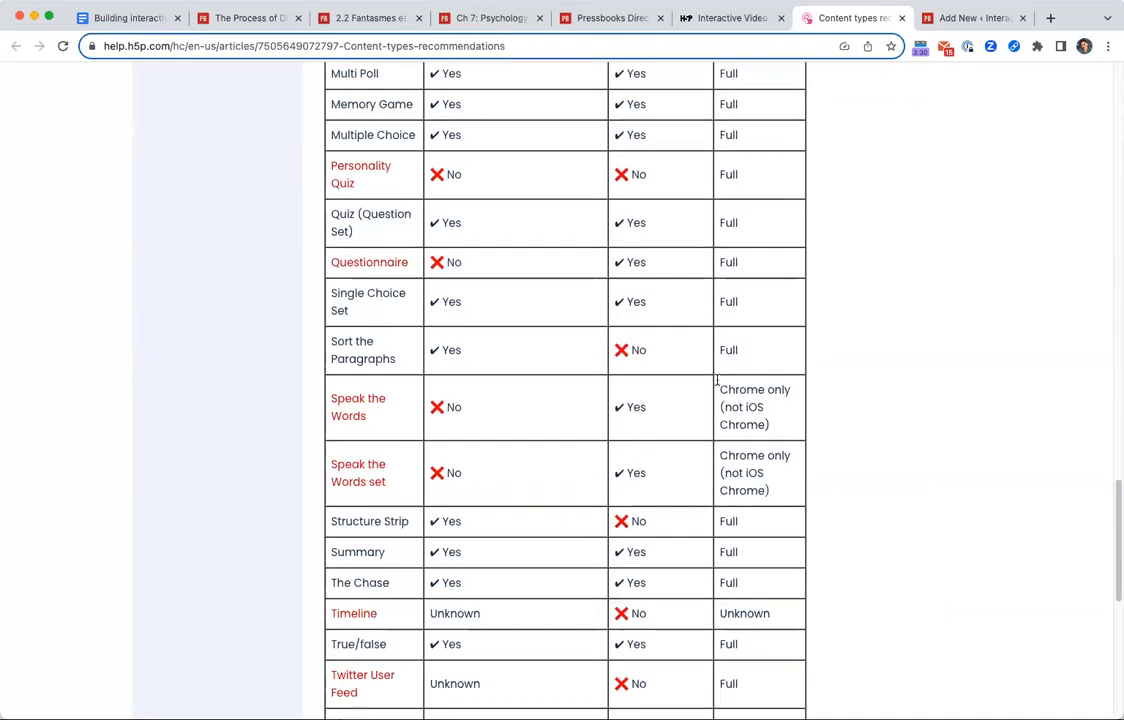
scroll(788, 469, up, 20)
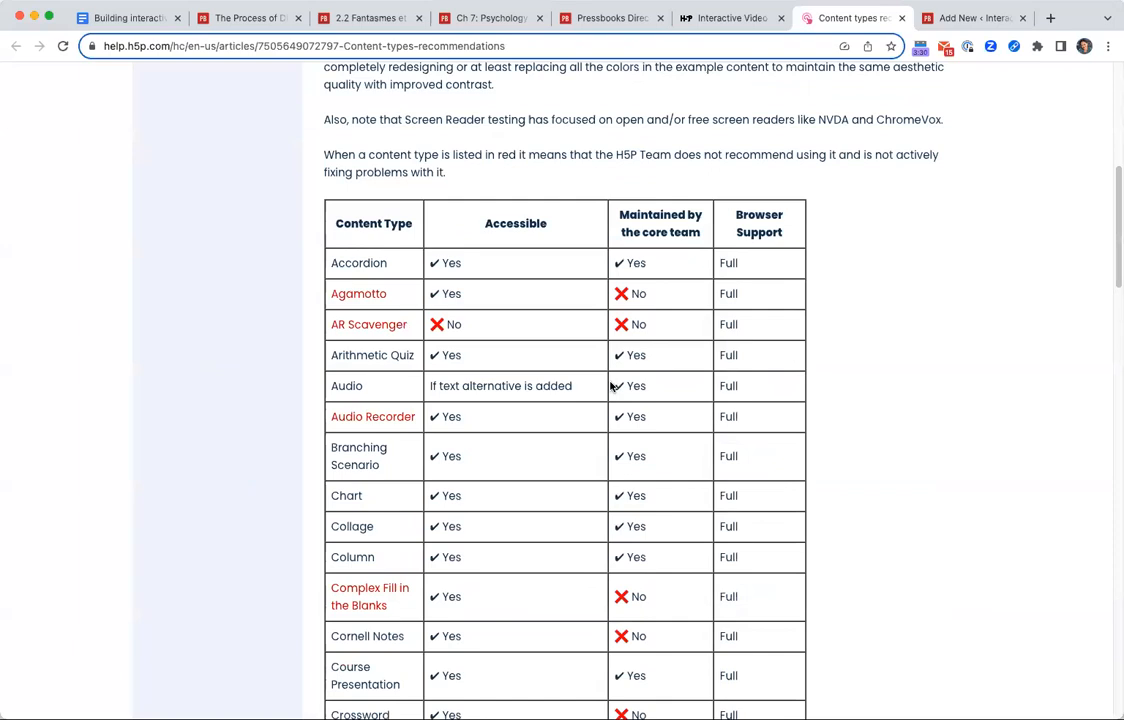
scroll(611, 386, up, 5)
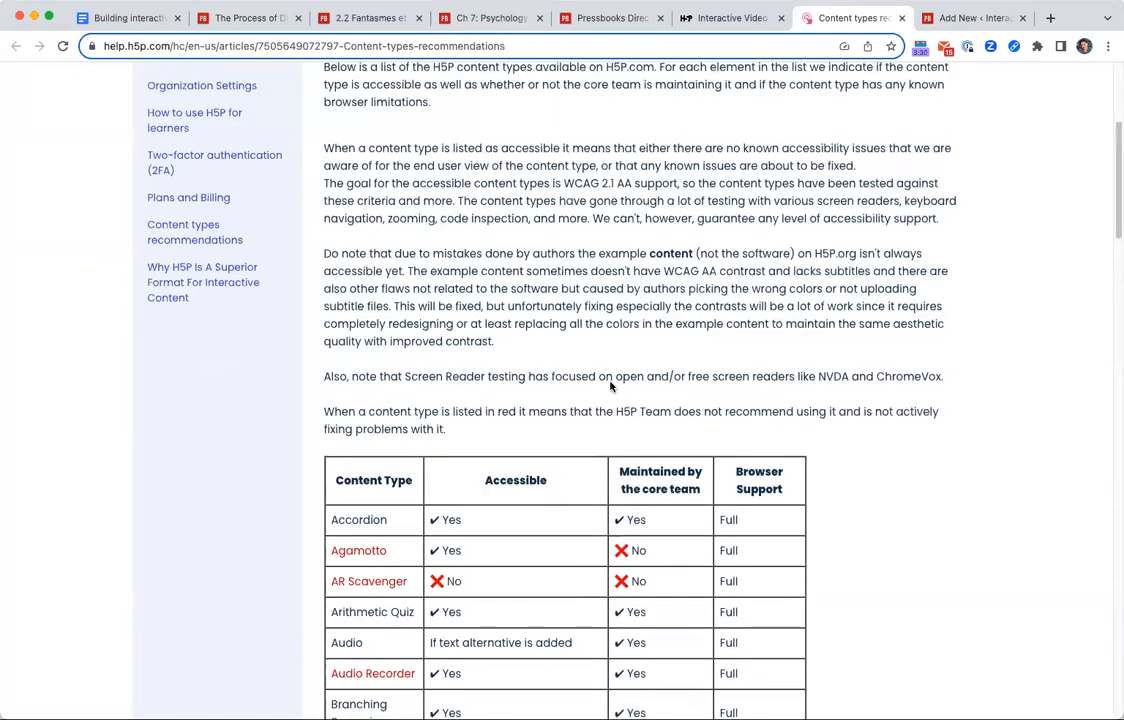
Switch back to the demo book in Pressbooks and look through the most popular H5P content types.
click(962, 28)
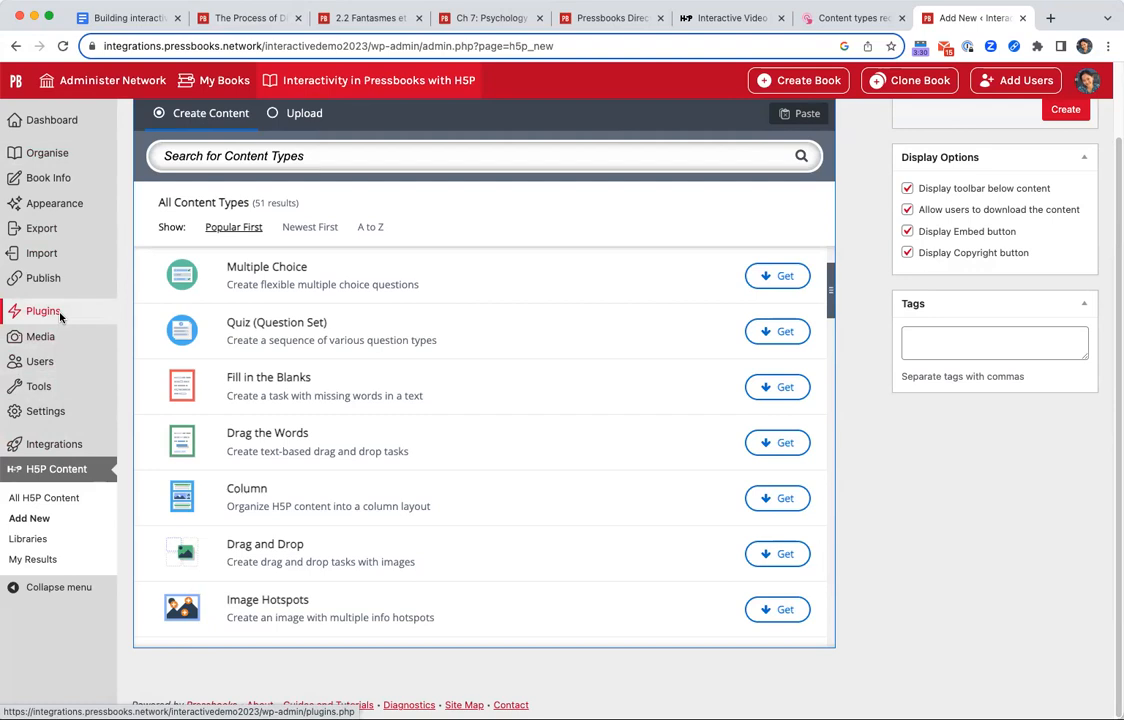
scroll(613, 476, up, 2)
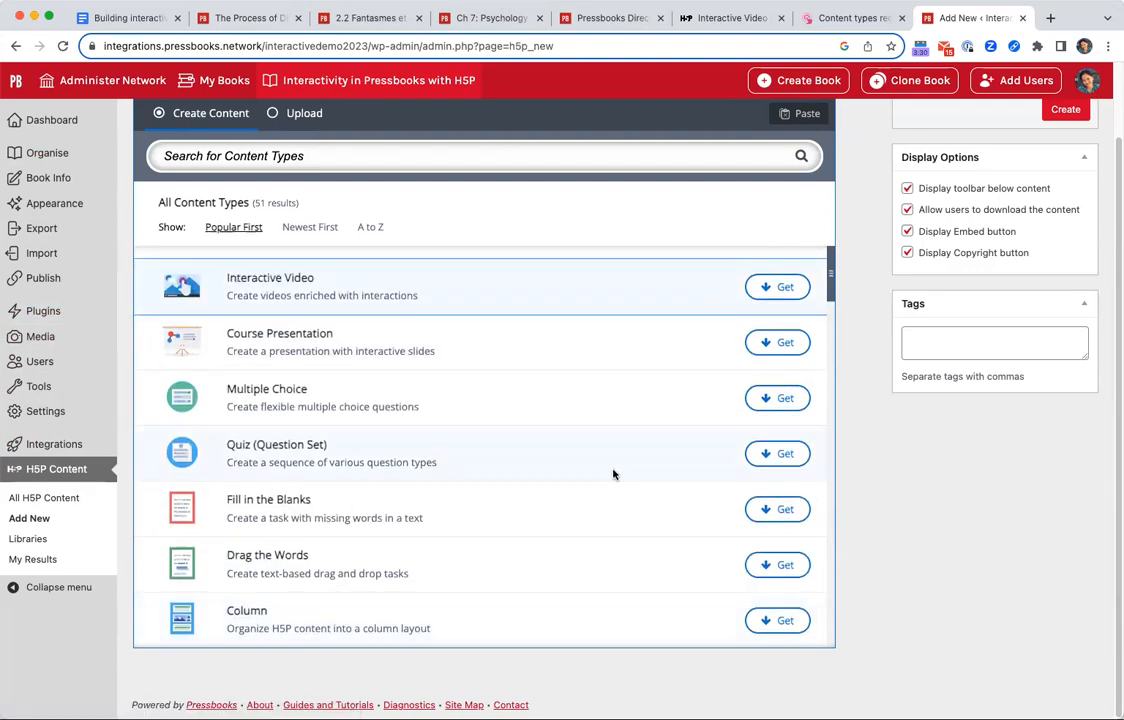
scroll(700, 477, up, 2)
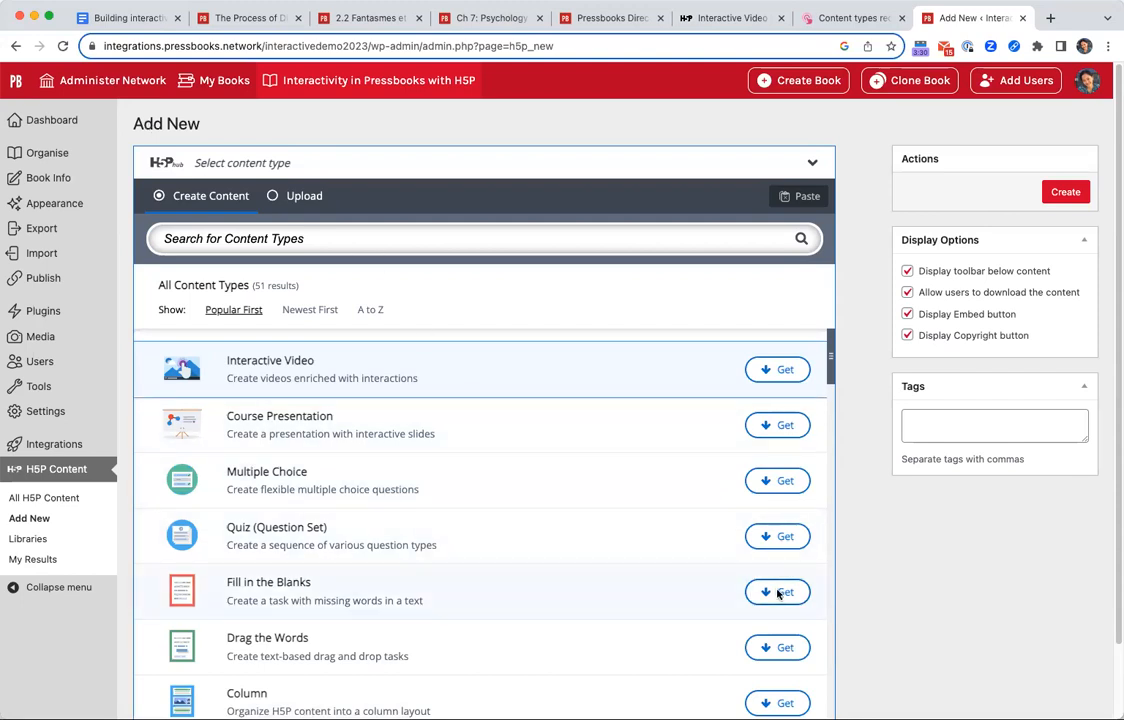
Open the Fill in the Blanks details, read the full description, and view and close its second preview screenshot.
click(655, 592)
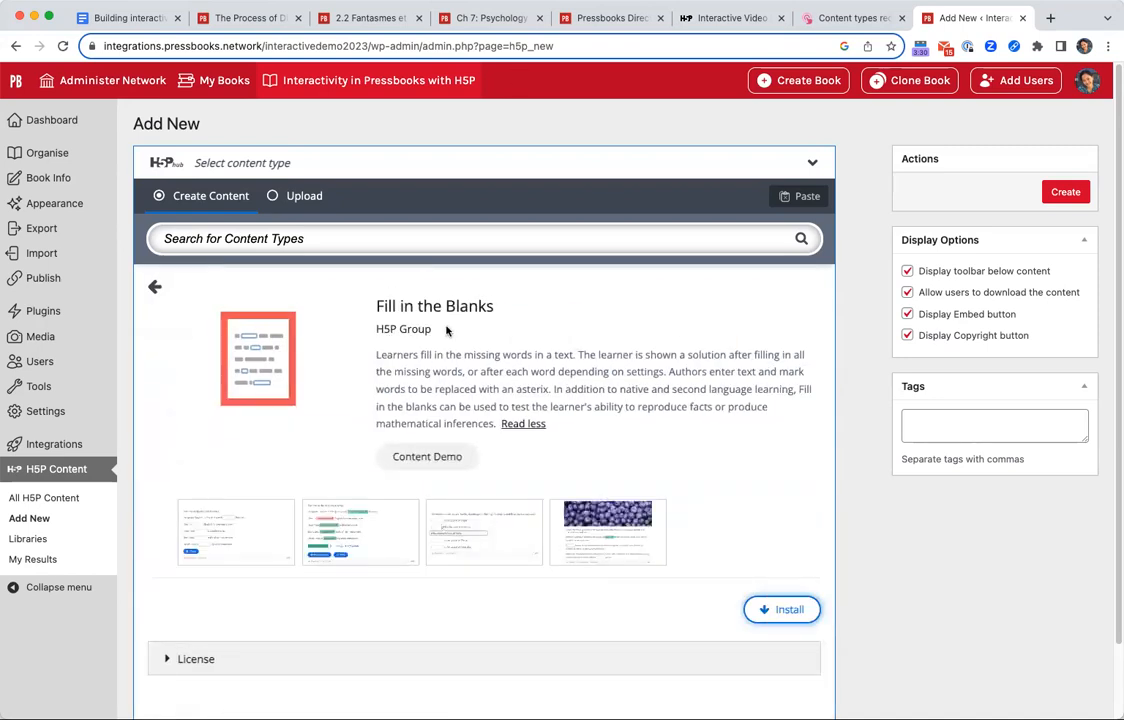
click(523, 425)
drag(374, 349, 407, 345)
click(406, 345)
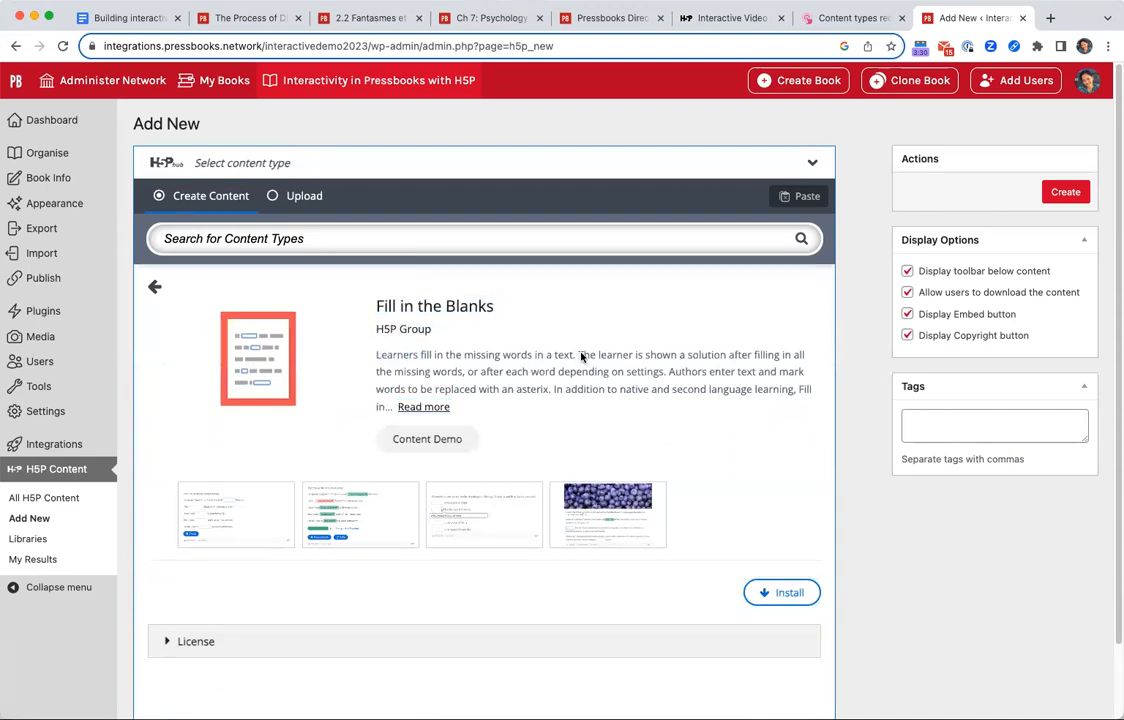
click(428, 407)
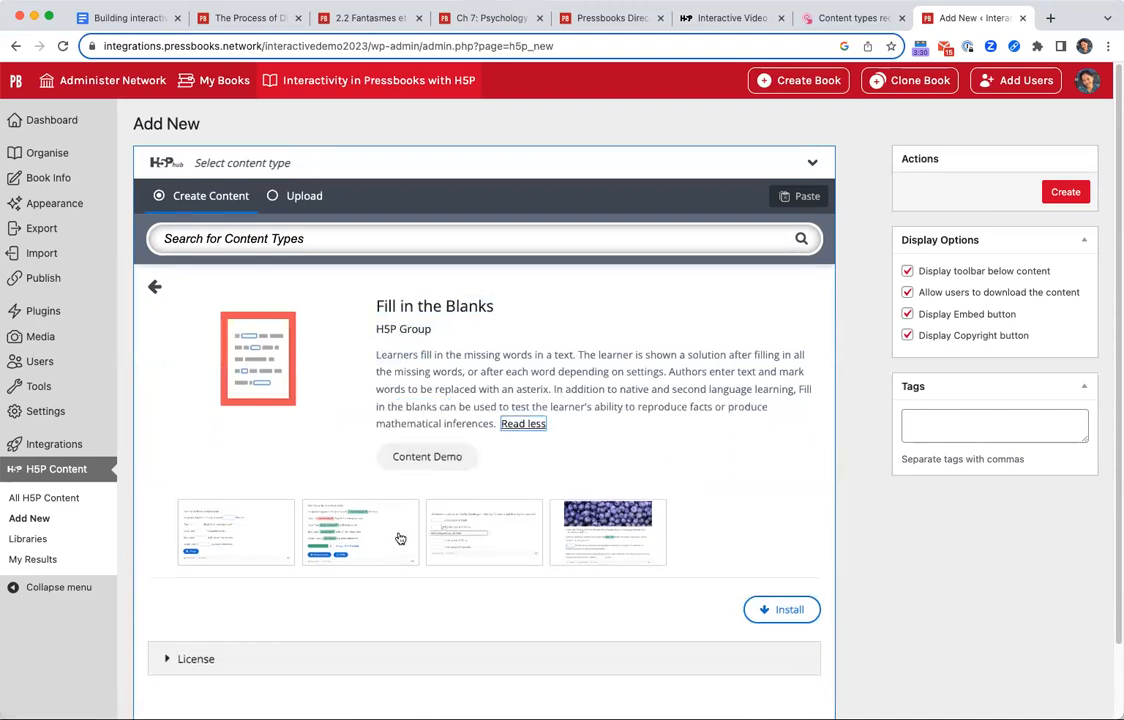
click(385, 548)
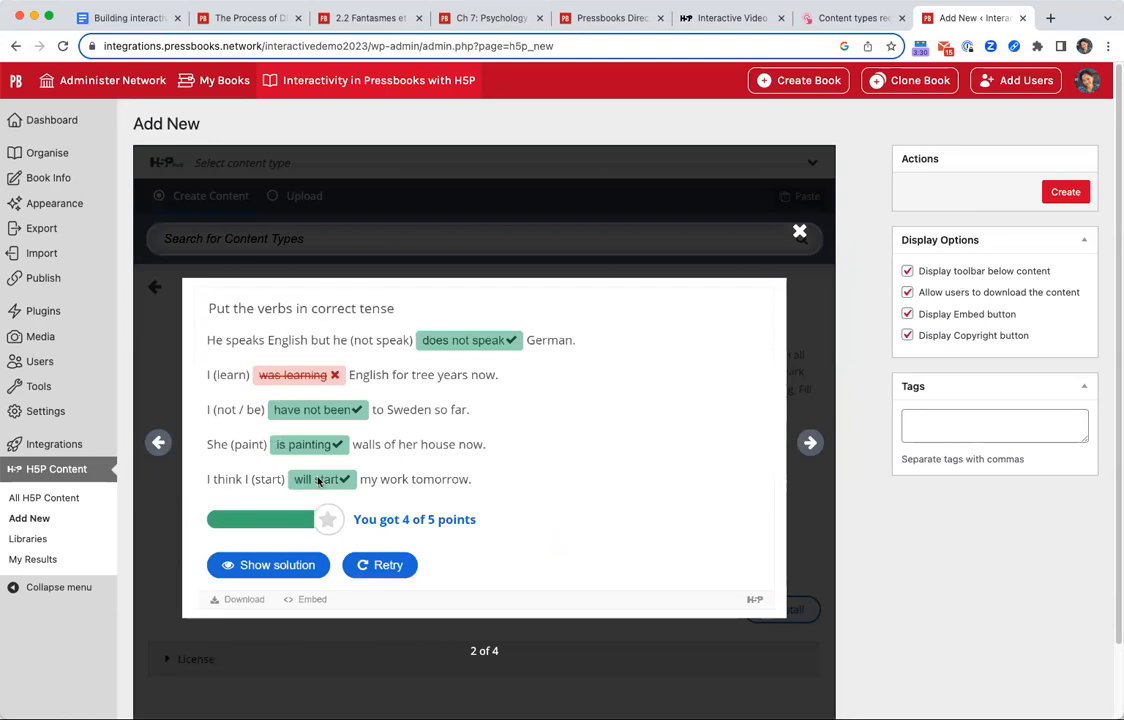
click(799, 232)
Open the Fill in the Blanks content demo and answer the first blank of the berries example with "blue".
click(420, 456)
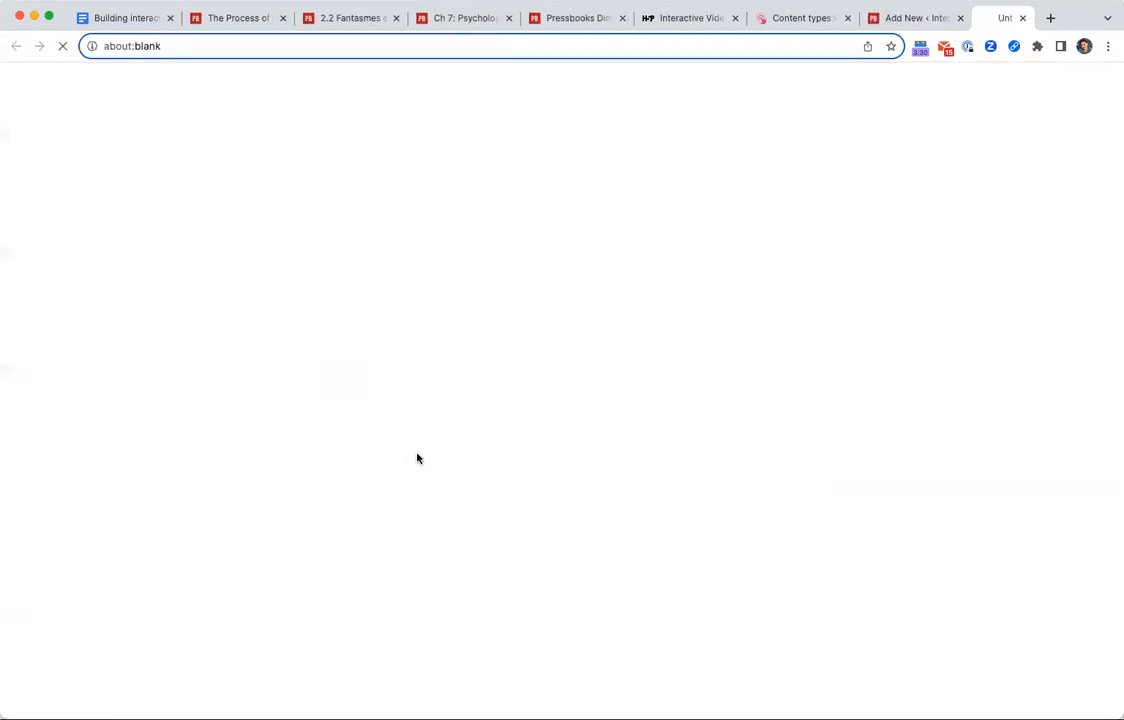
scroll(592, 579, down, 5)
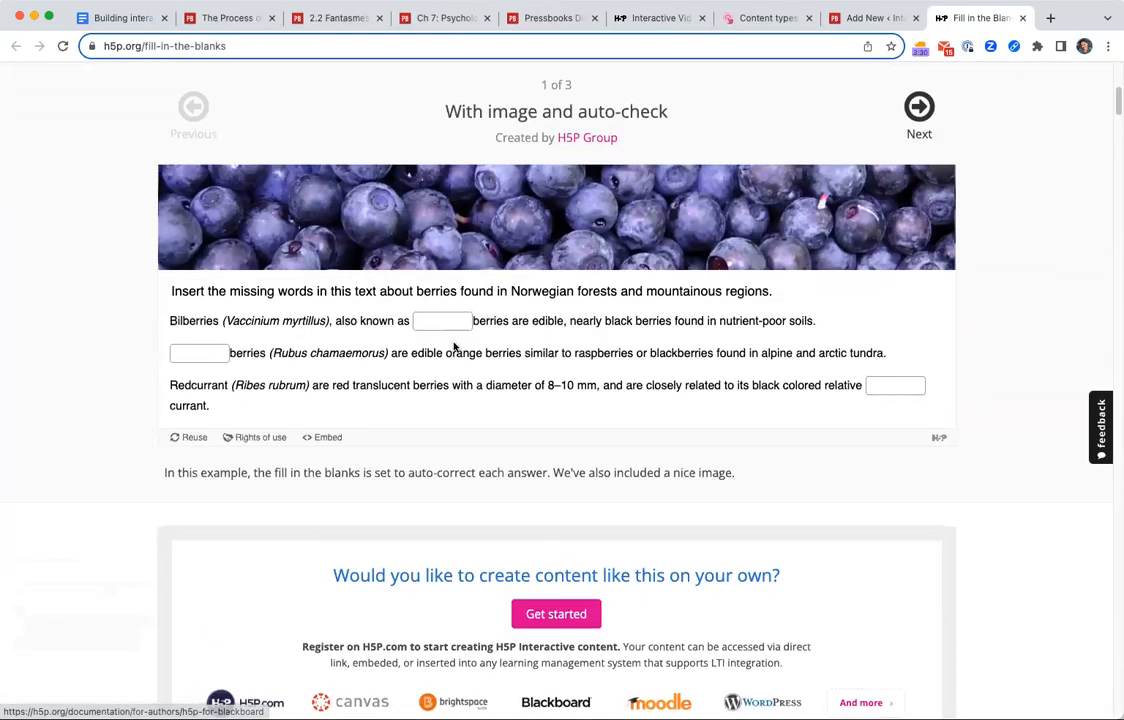
click(452, 320)
text(blue)
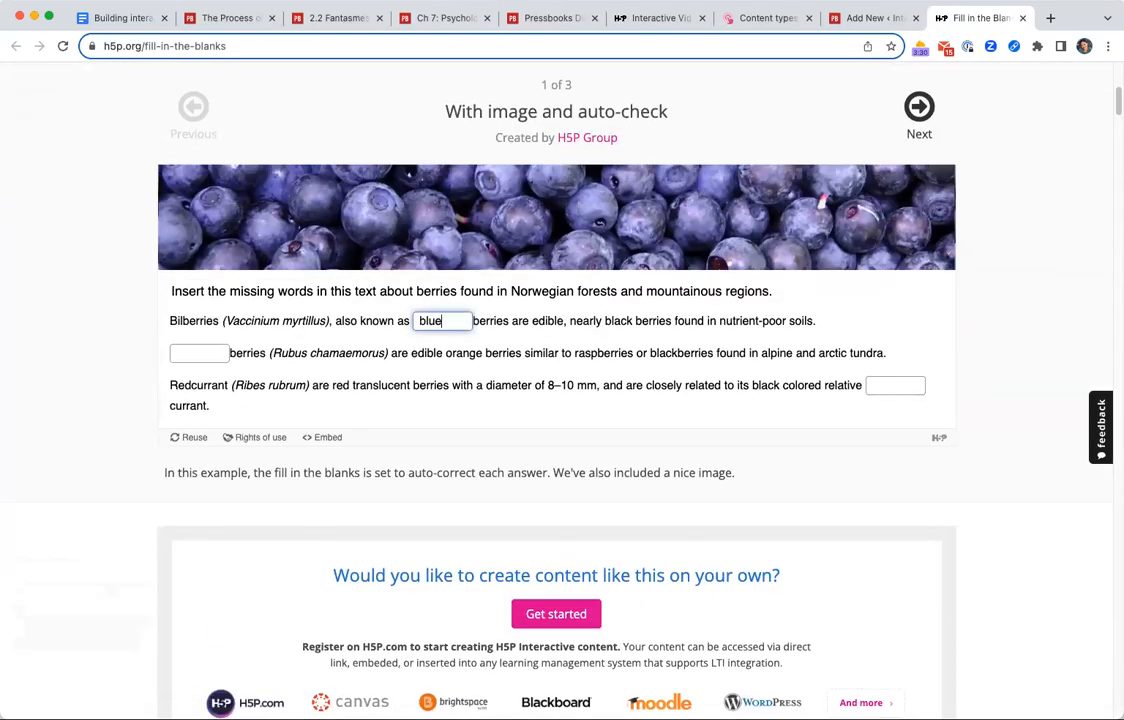
key(Tab)
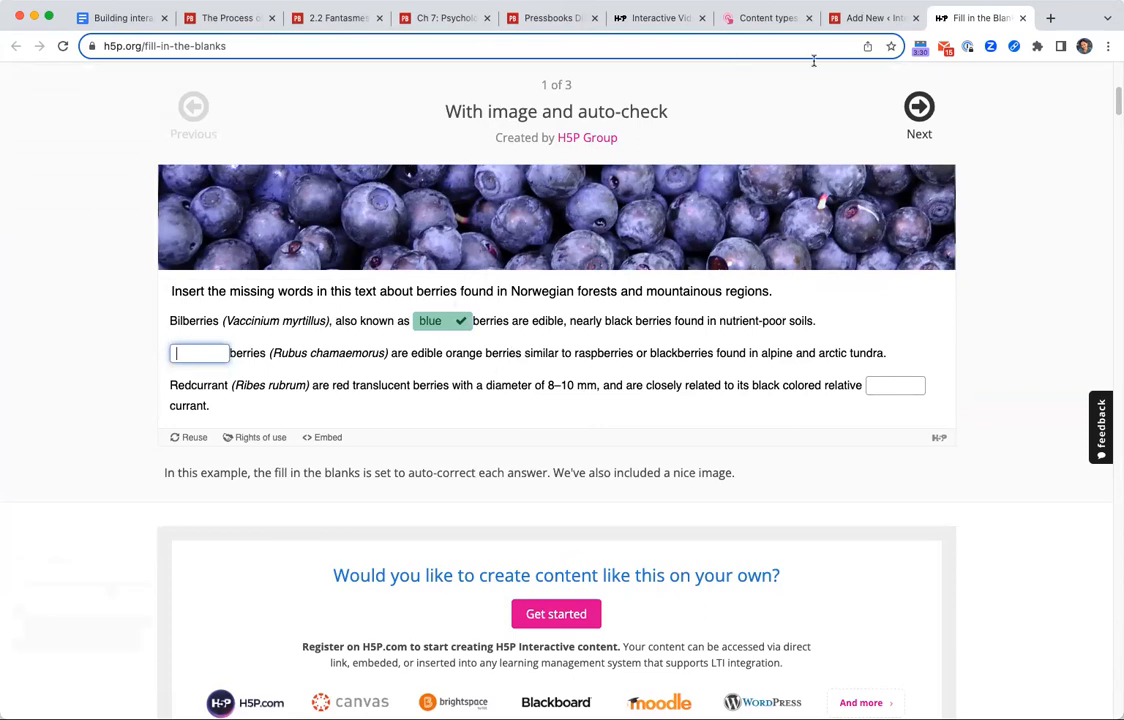
scroll(575, 224, up, 5)
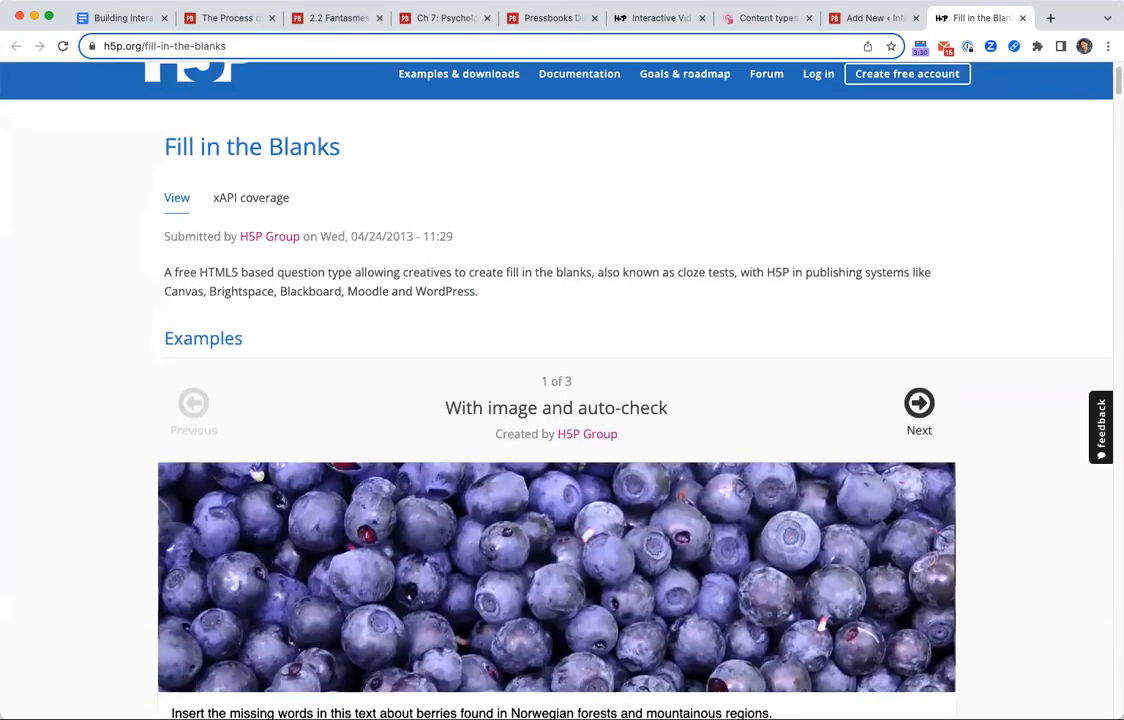
Return to the Pressbooks content creation page, try to install the Fill in the Blanks content type, and go back to the content type list.
click(857, 20)
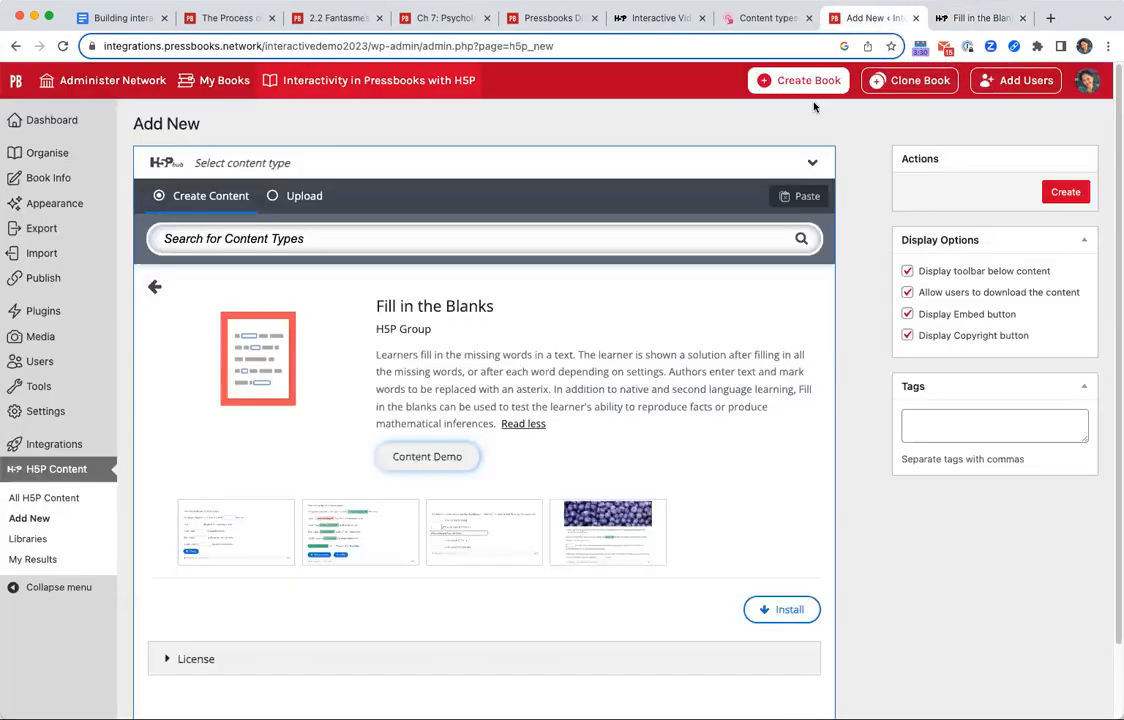
click(789, 610)
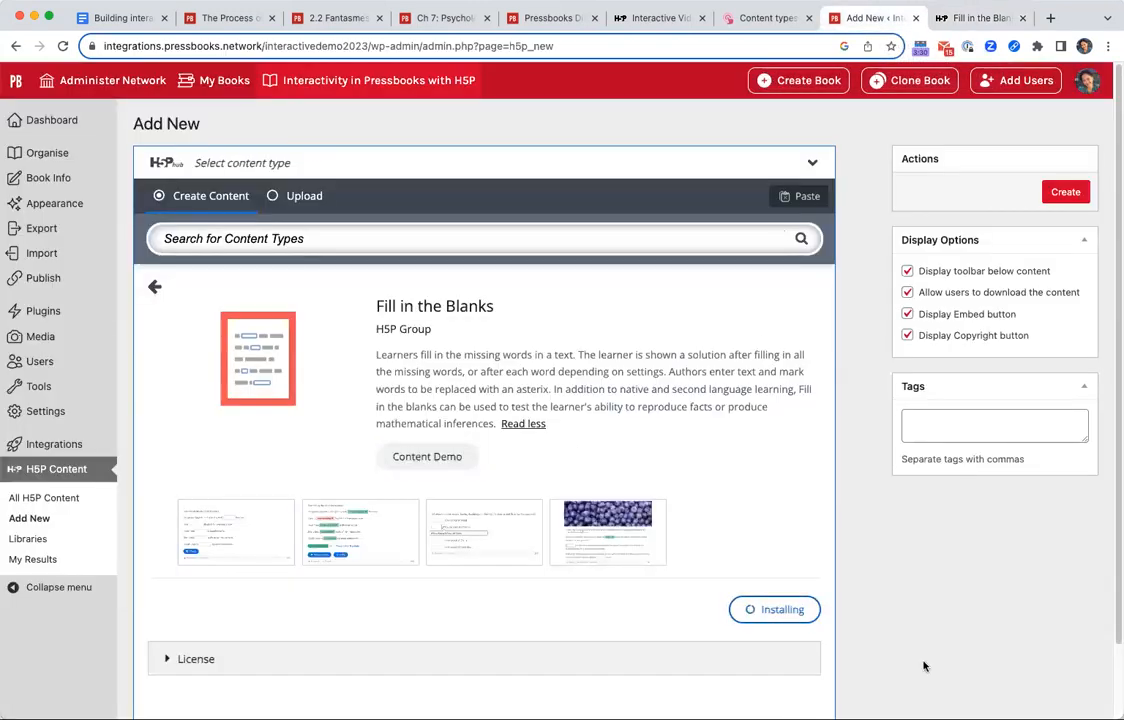
scroll(853, 531, down, 1)
scroll(853, 532, down, 1)
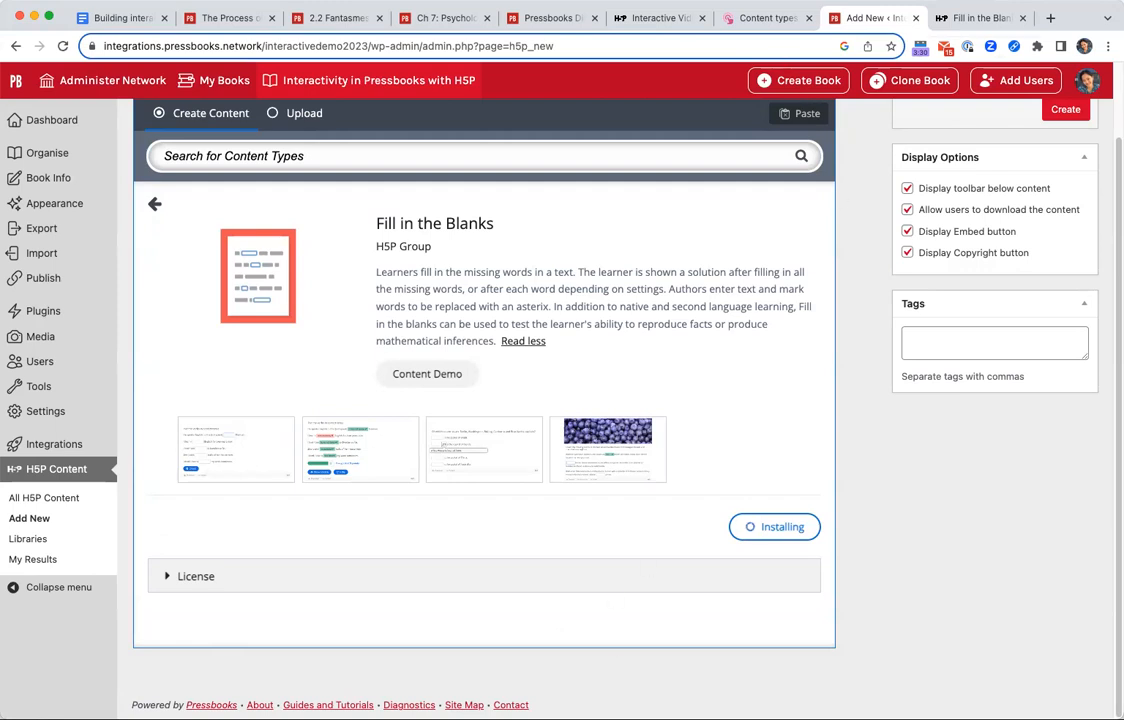
scroll(216, 645, up, 2)
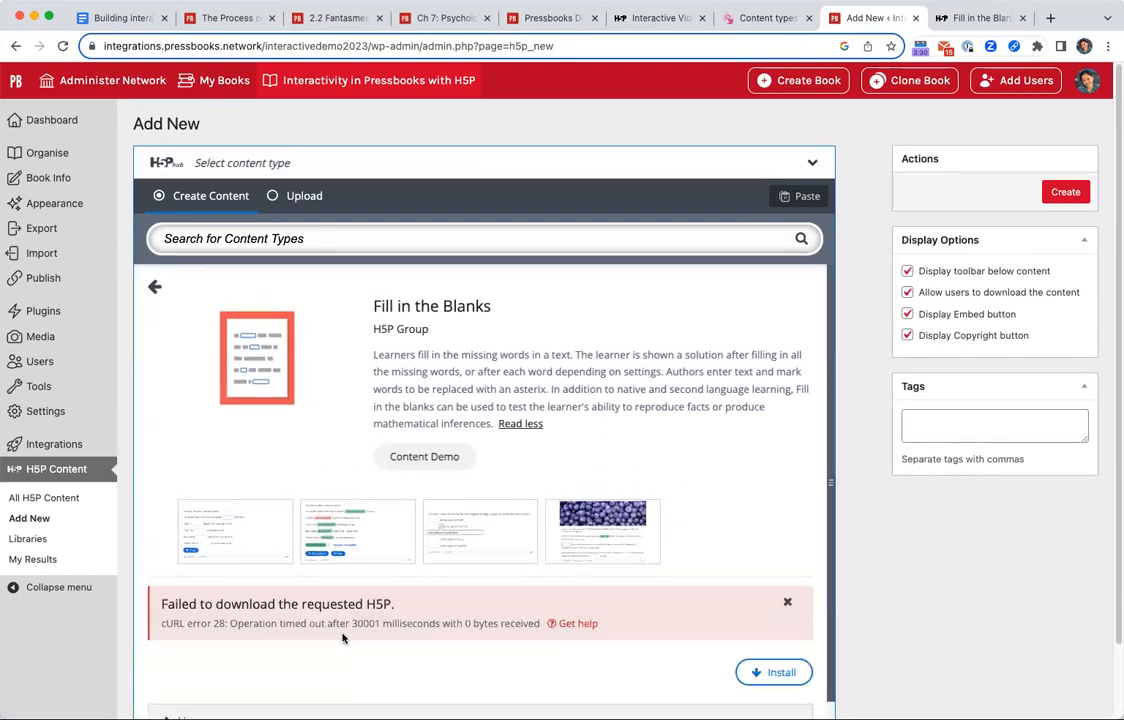
scroll(735, 398, down, 2)
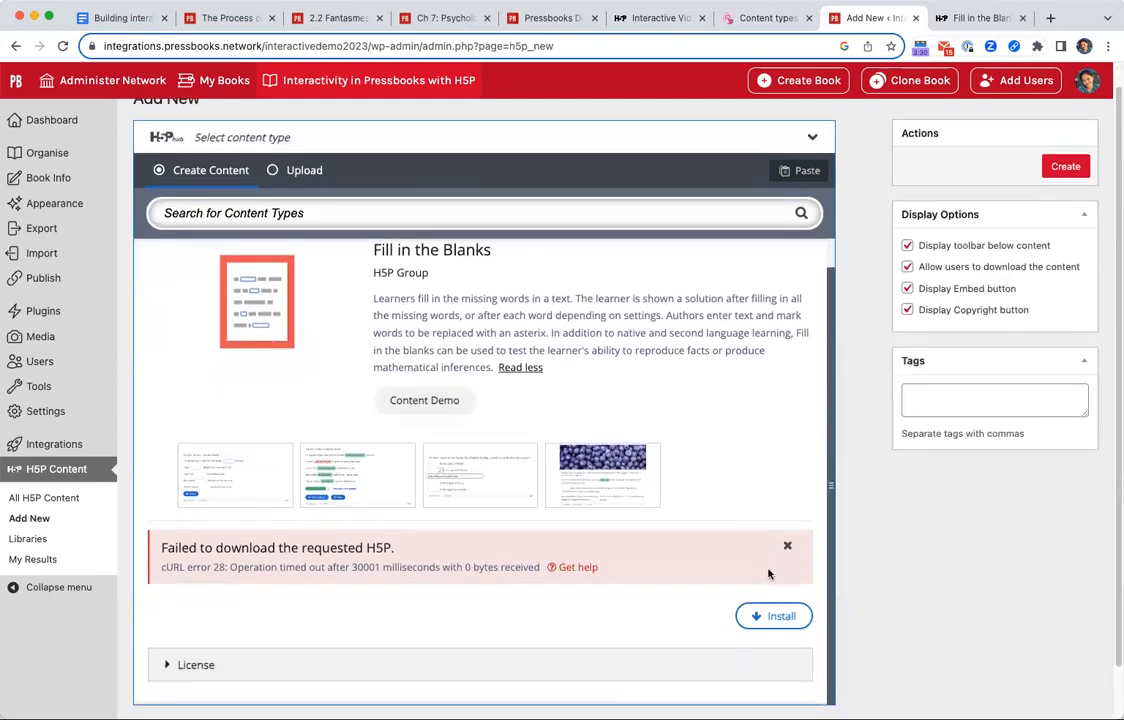
click(786, 543)
click(156, 262)
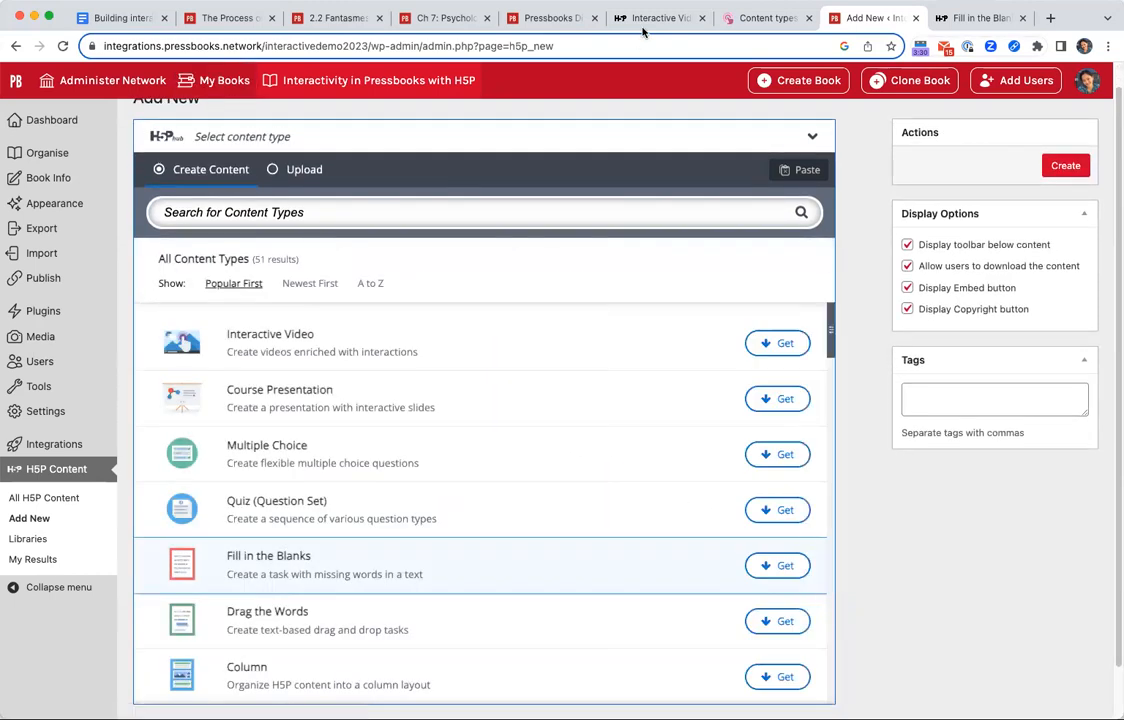
click(785, 567)
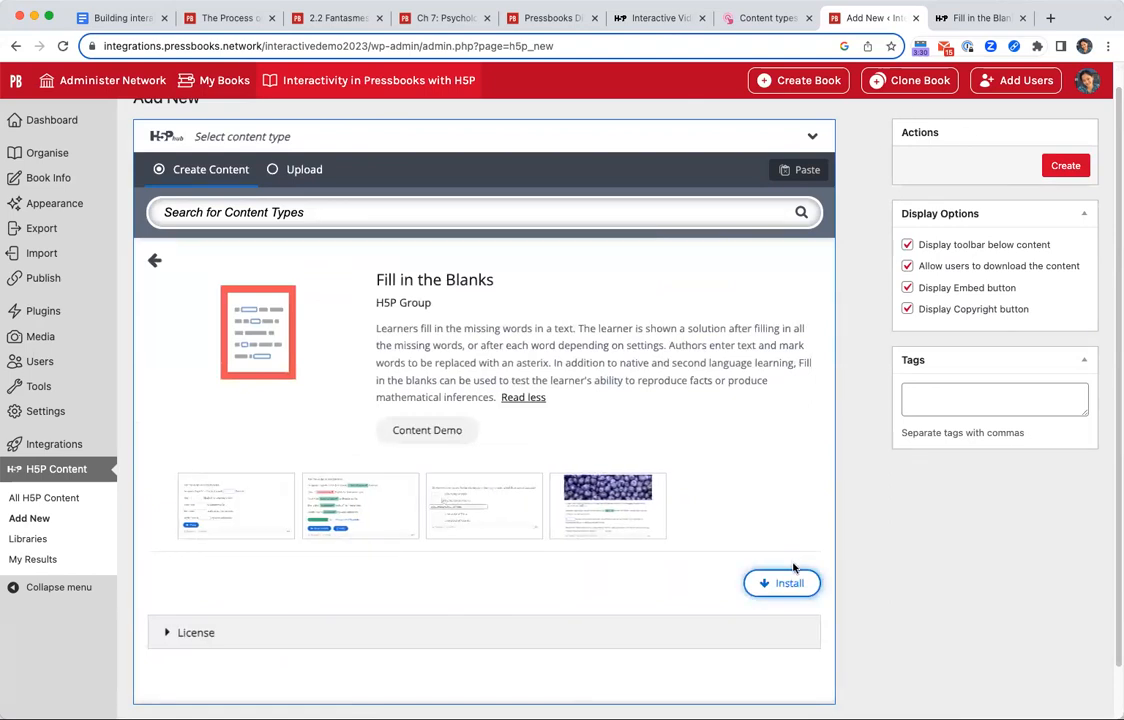
click(155, 261)
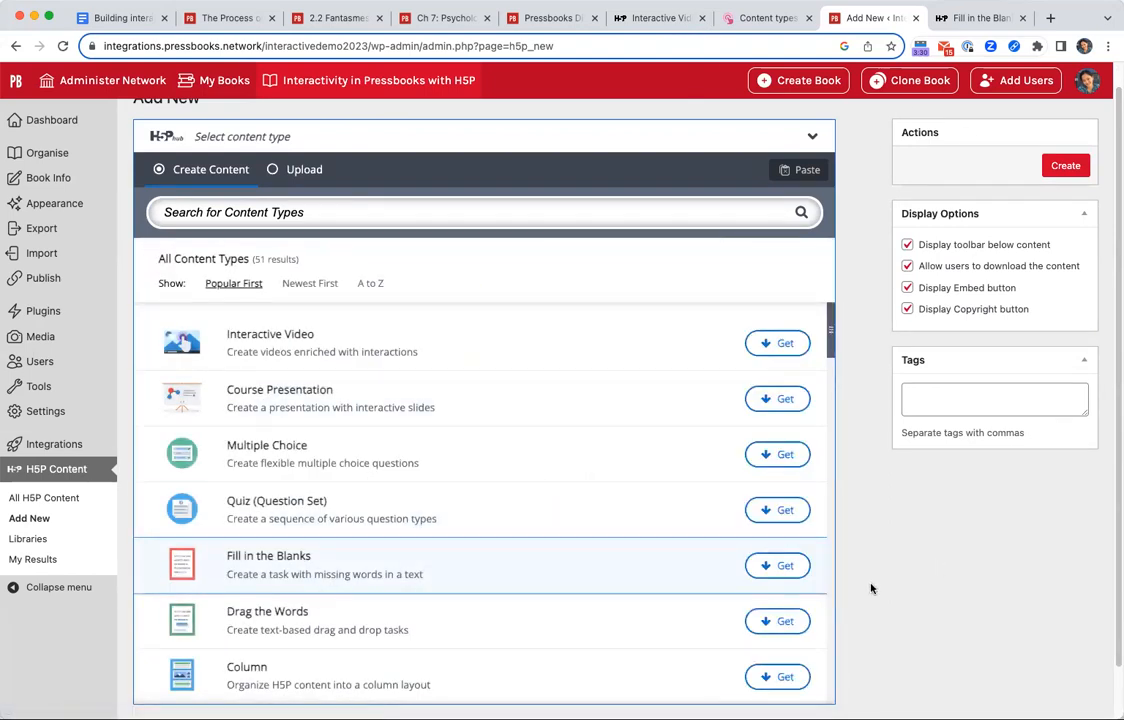
Switch to the H5P Clone Test book and open its list of H5P content.
mouse_move(224, 80)
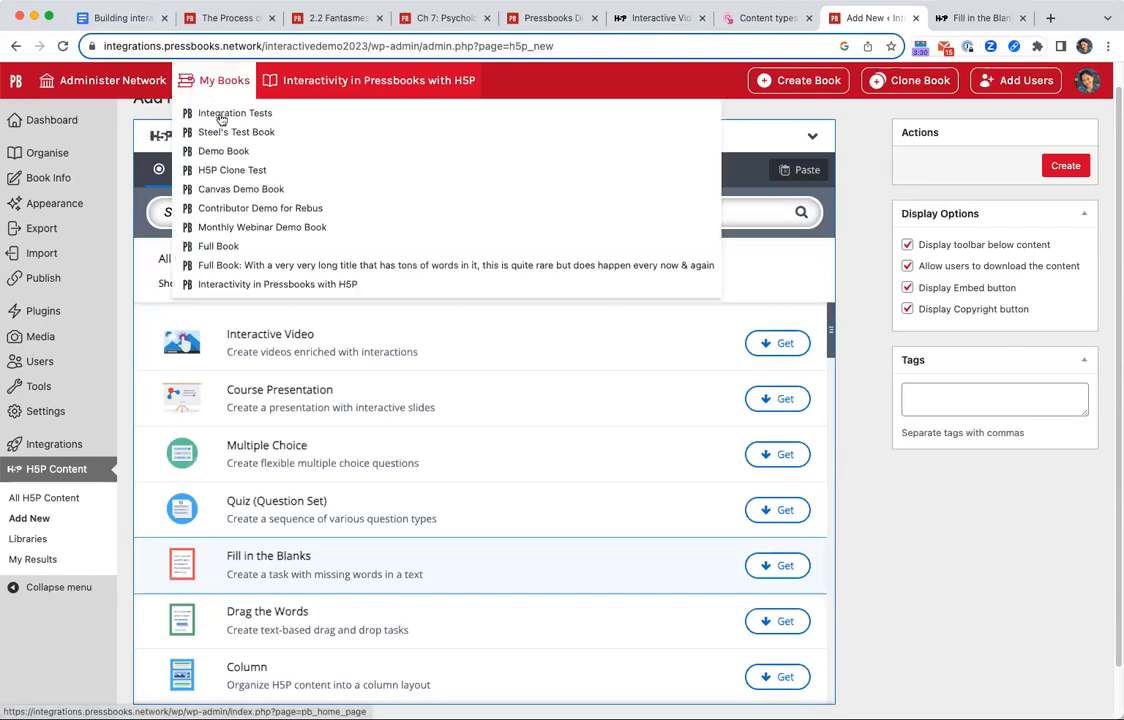
click(252, 171)
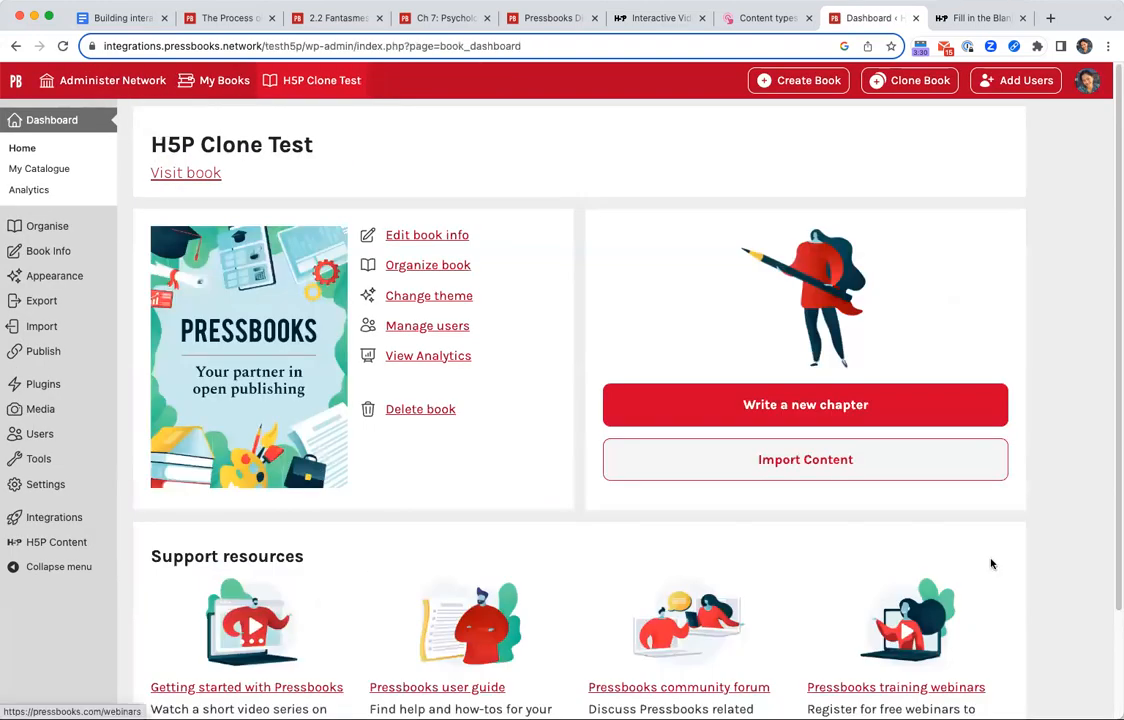
click(62, 542)
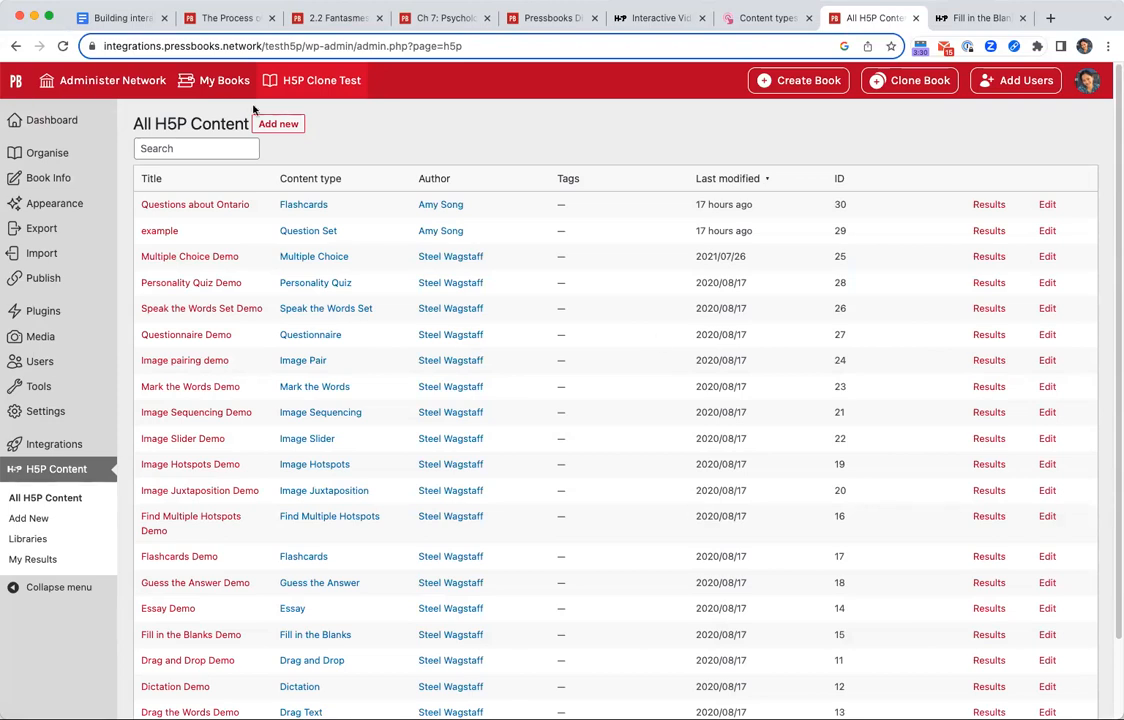
Highlight the network domain integrations.pressbooks.network in the address and look through the book's existing H5P activities.
double_click(189, 48)
drag(300, 50, 138, 48)
scroll(622, 454, down, 2)
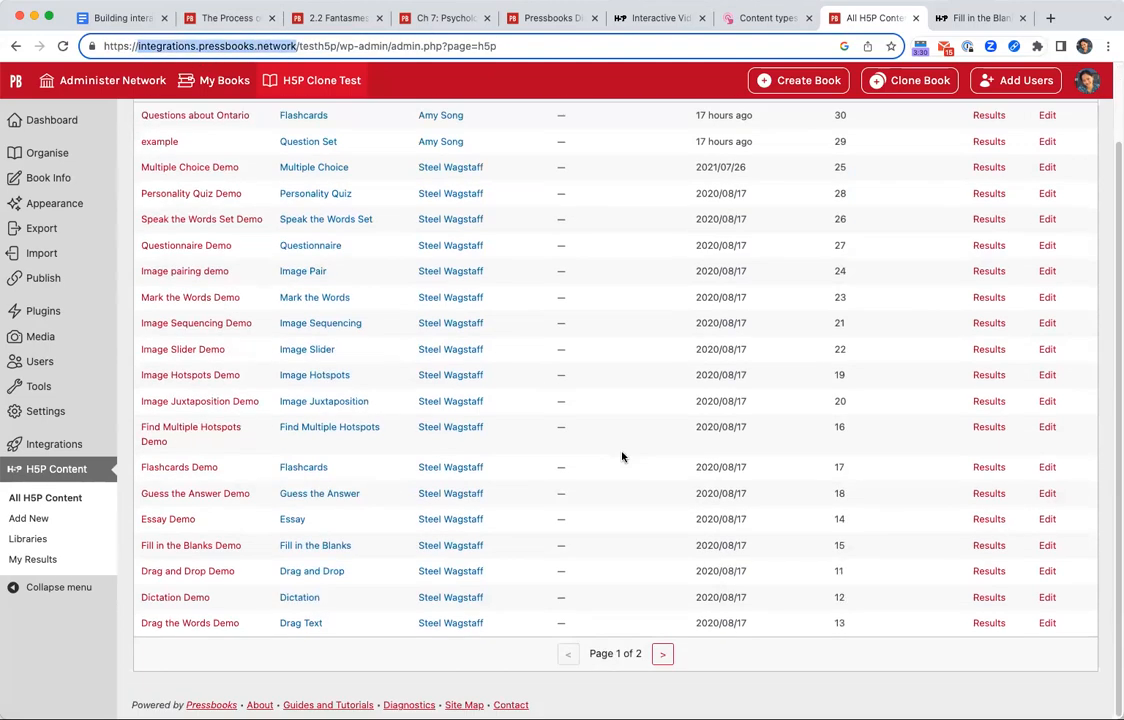
scroll(592, 261, up, 2)
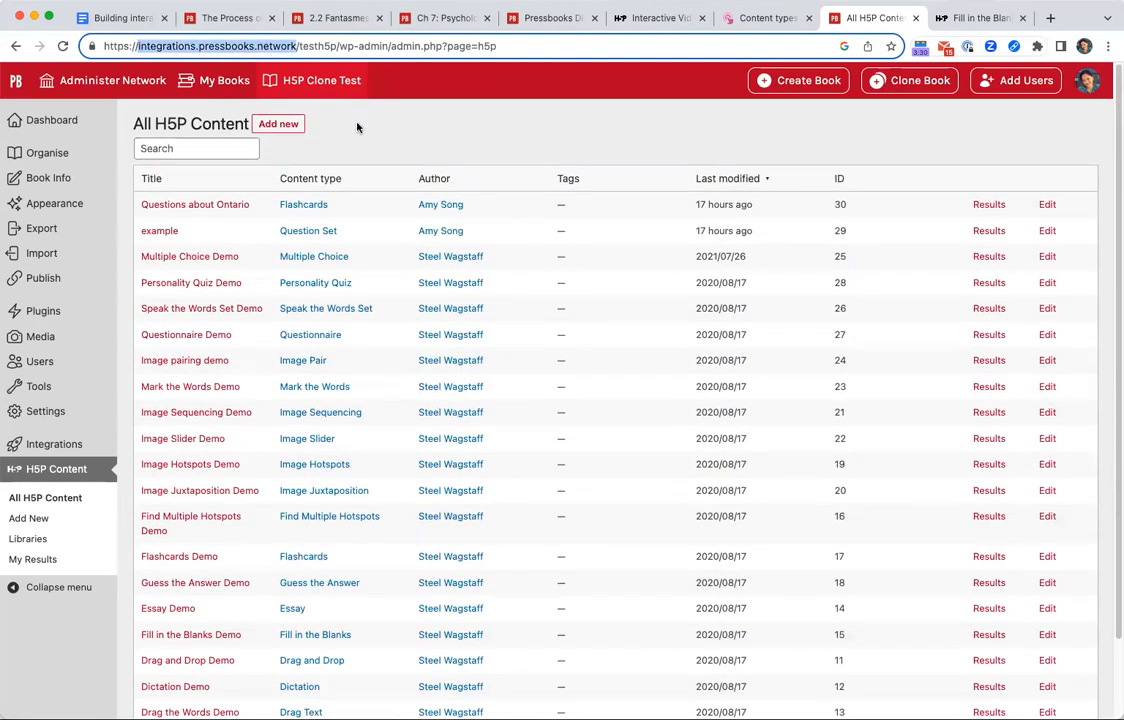
Start a new H5P activity, search the content types for "fill", and choose Fill in the Blanks.
click(287, 133)
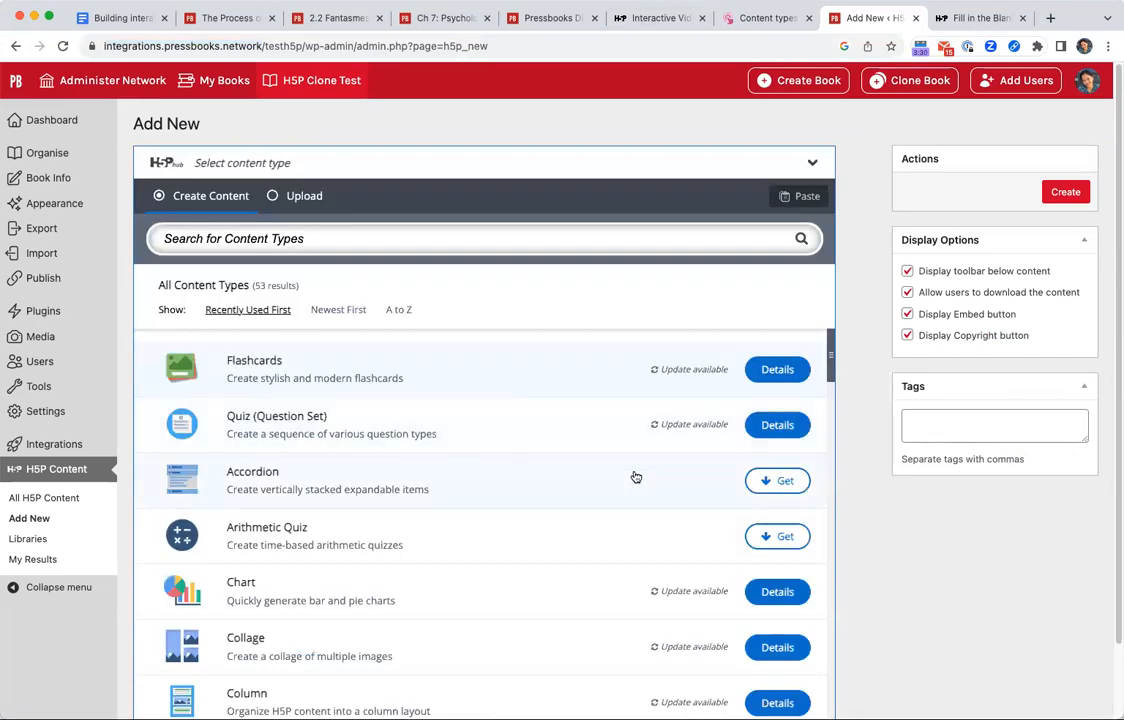
scroll(610, 478, down, 5)
click(290, 245)
text(fill)
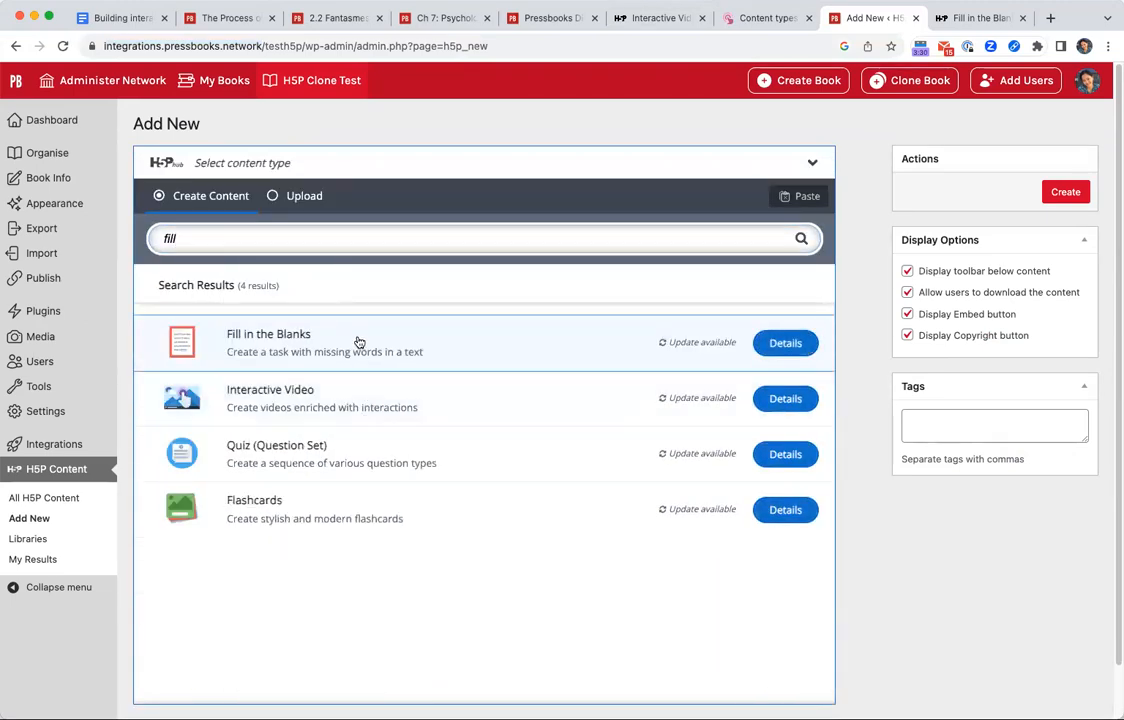
click(359, 341)
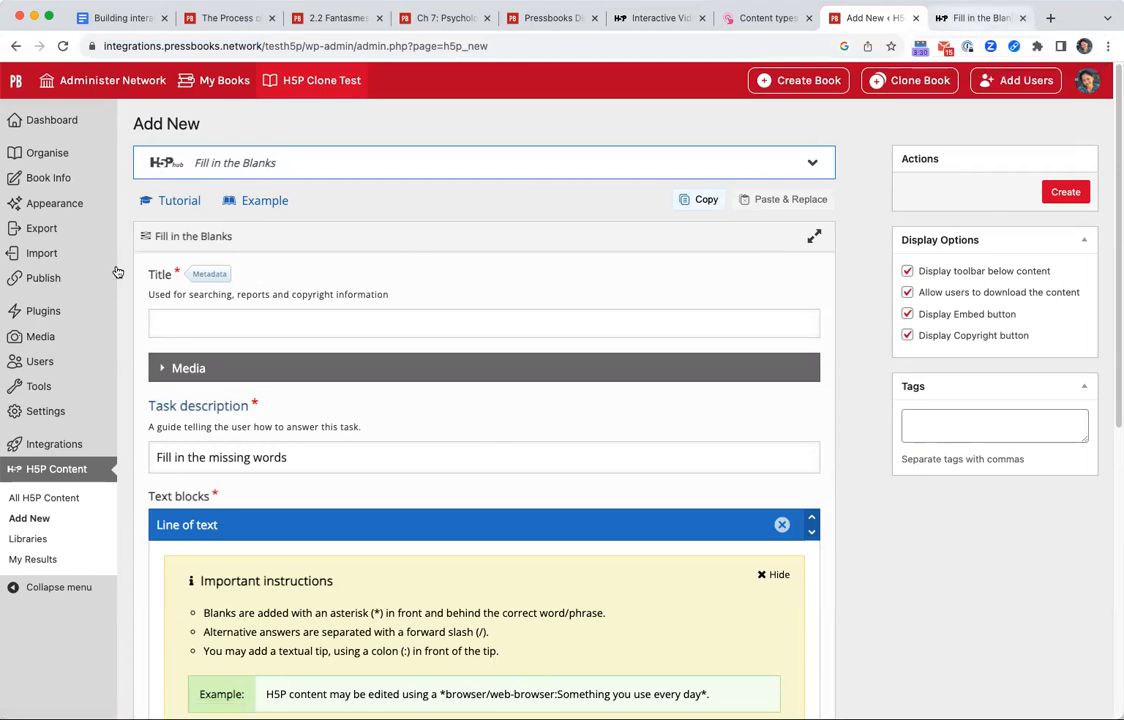
Open the Fill in the Blanks tutorial in a new browser tab and examine its video, example, written steps and list of other tutorials.
right_click(176, 205)
click(228, 211)
click(866, 18)
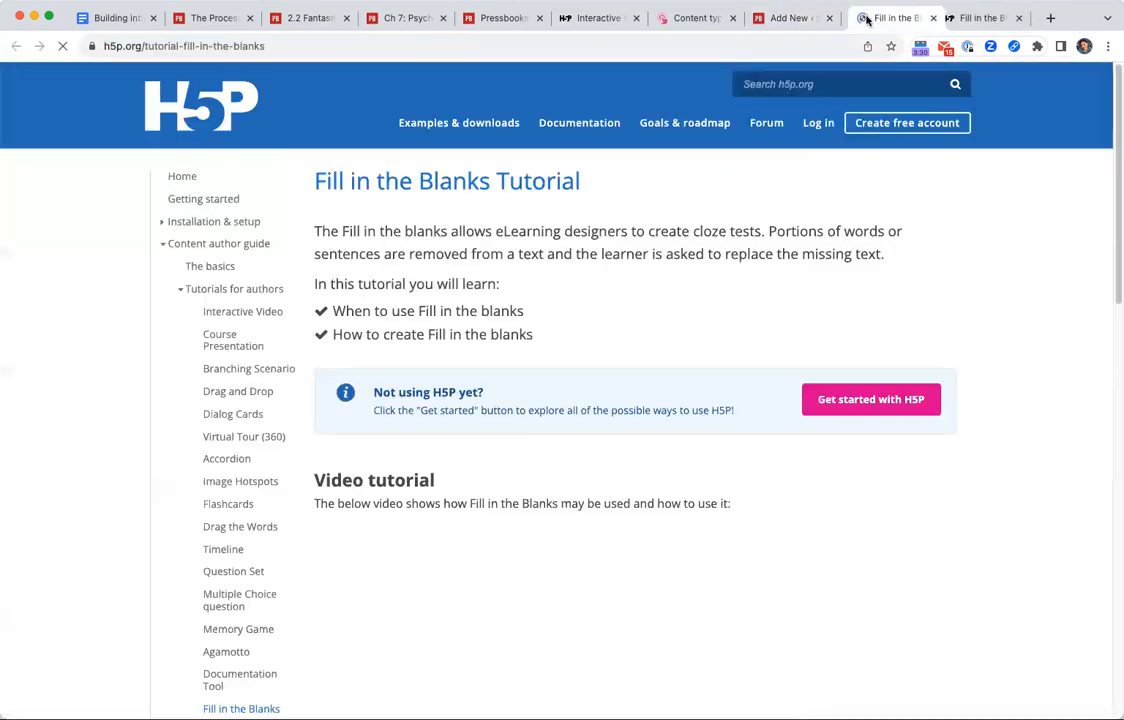
scroll(642, 456, down, 5)
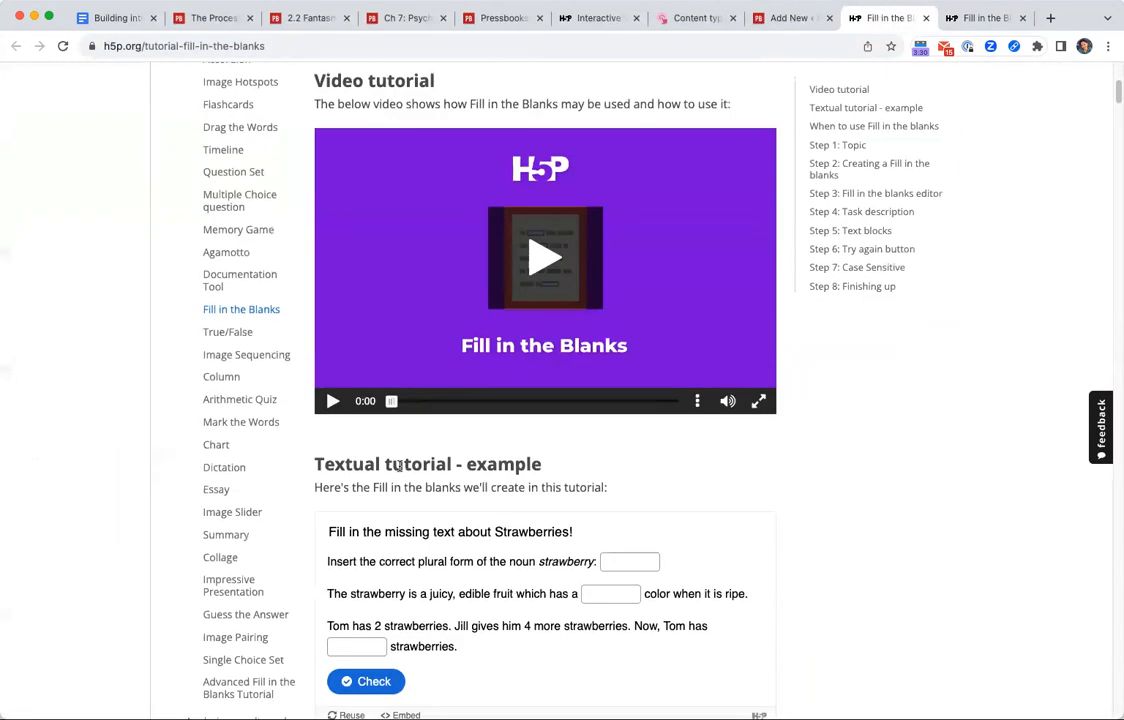
scroll(745, 537, down, 4)
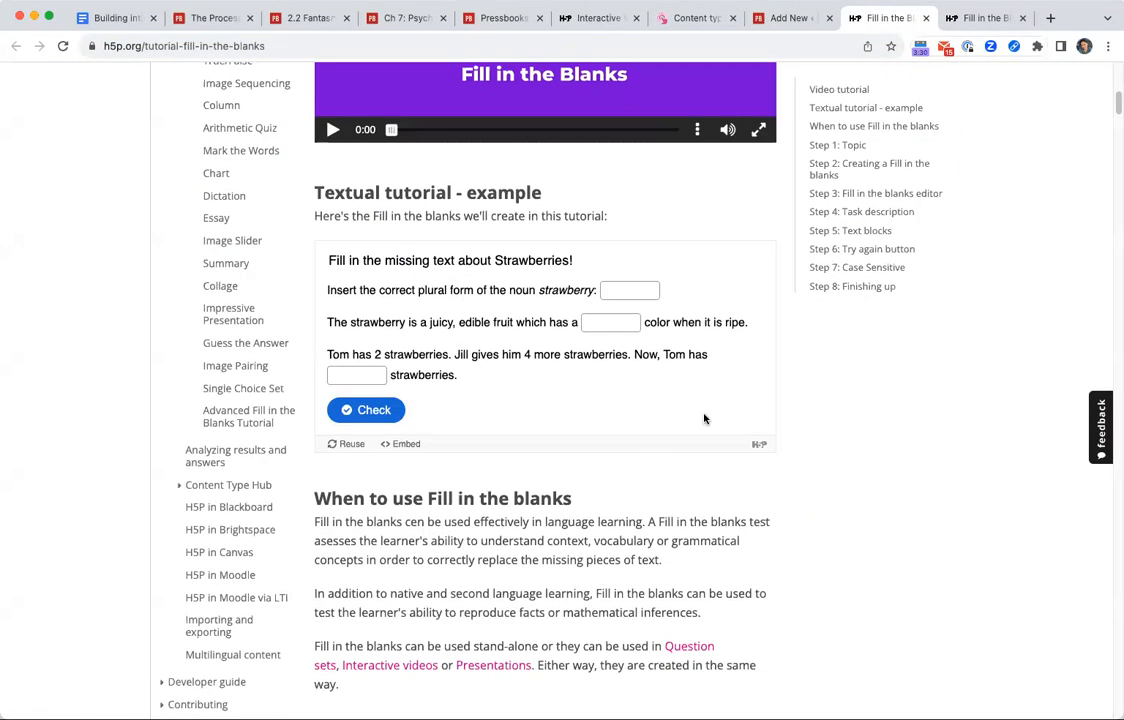
scroll(522, 421, down, 9)
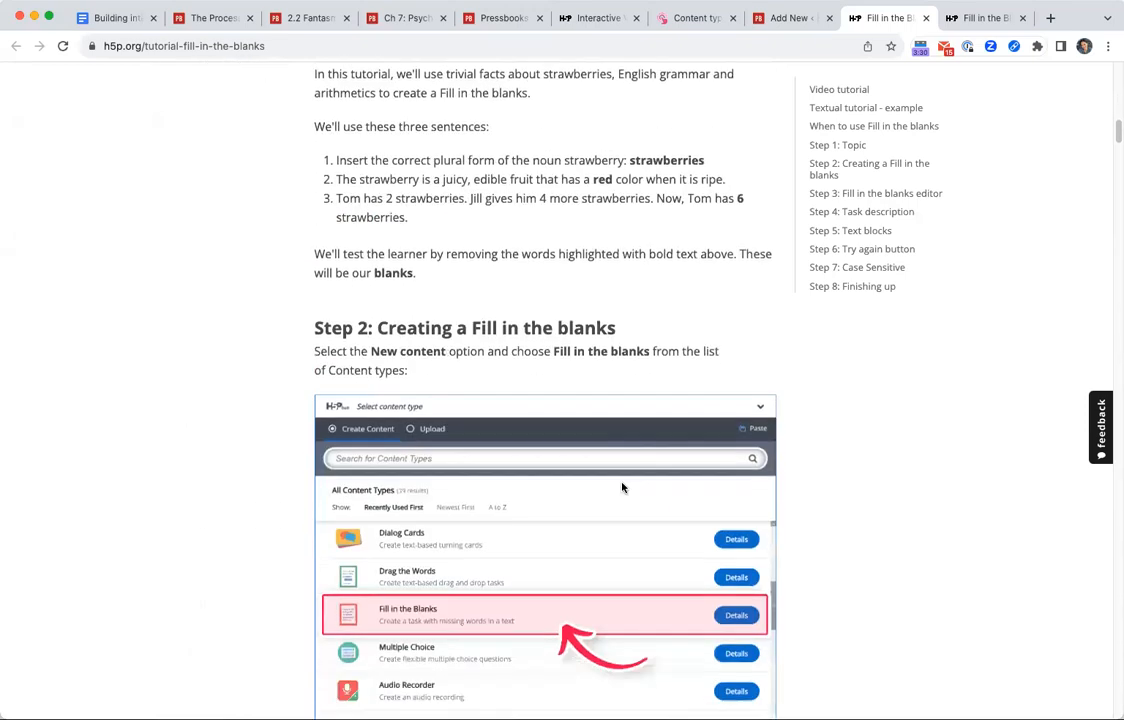
scroll(622, 487, down, 15)
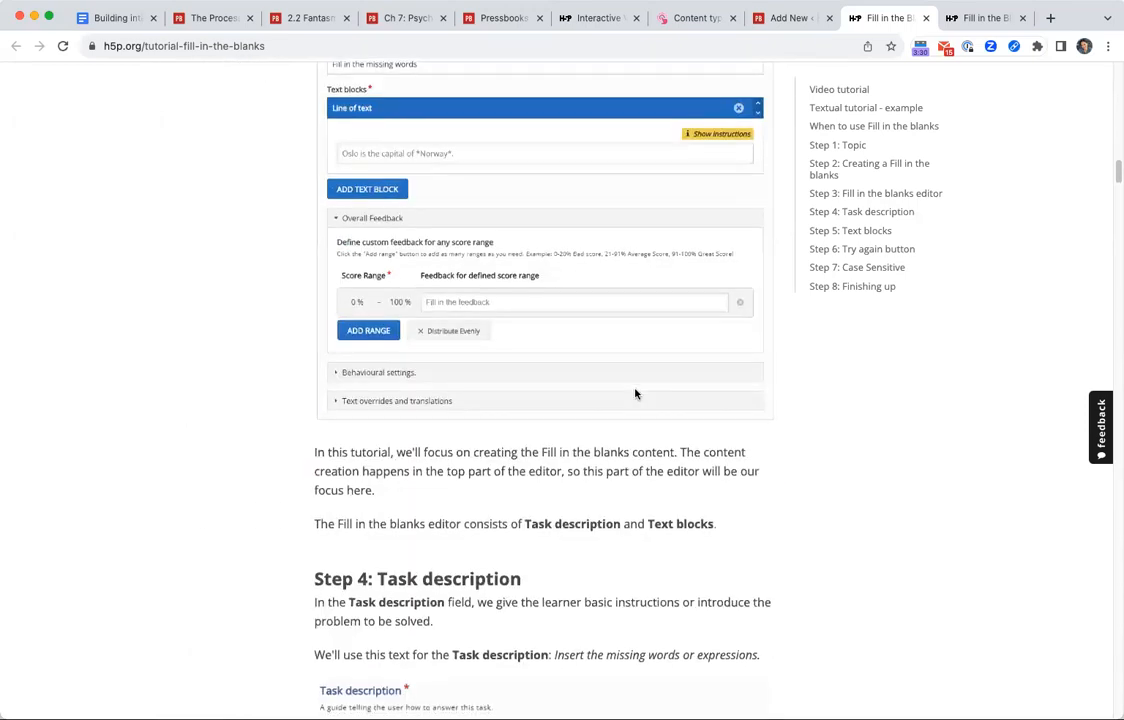
scroll(635, 393, down, 4)
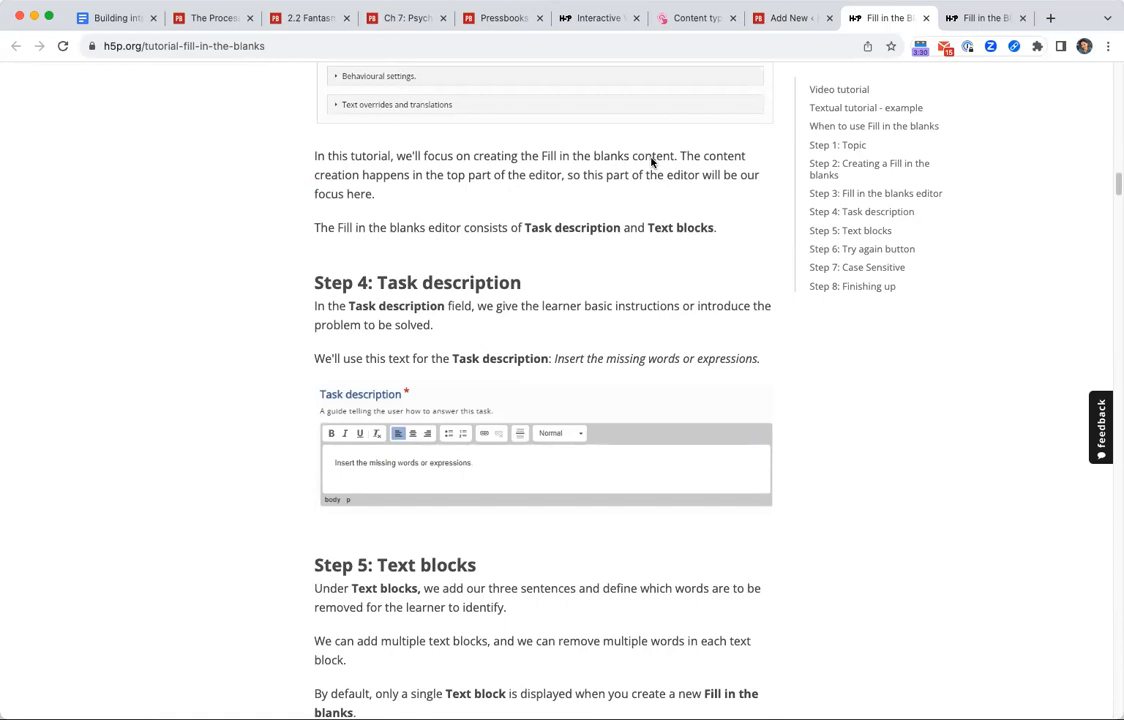
scroll(550, 315, up, 20)
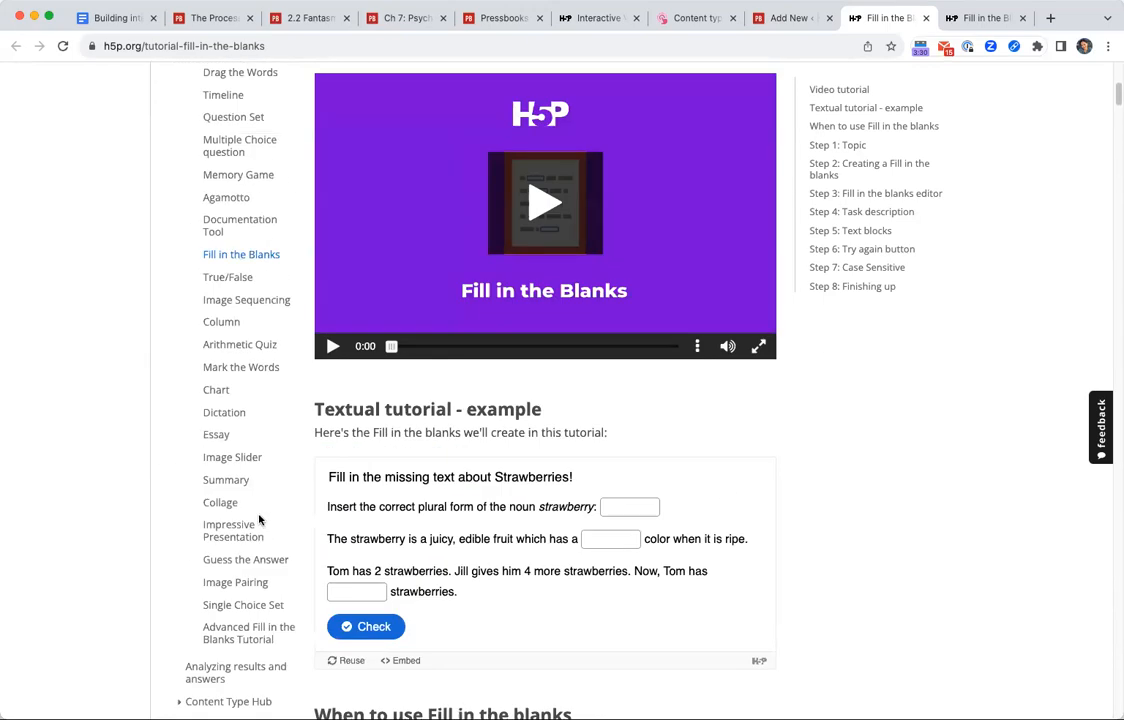
scroll(232, 466, up, 4)
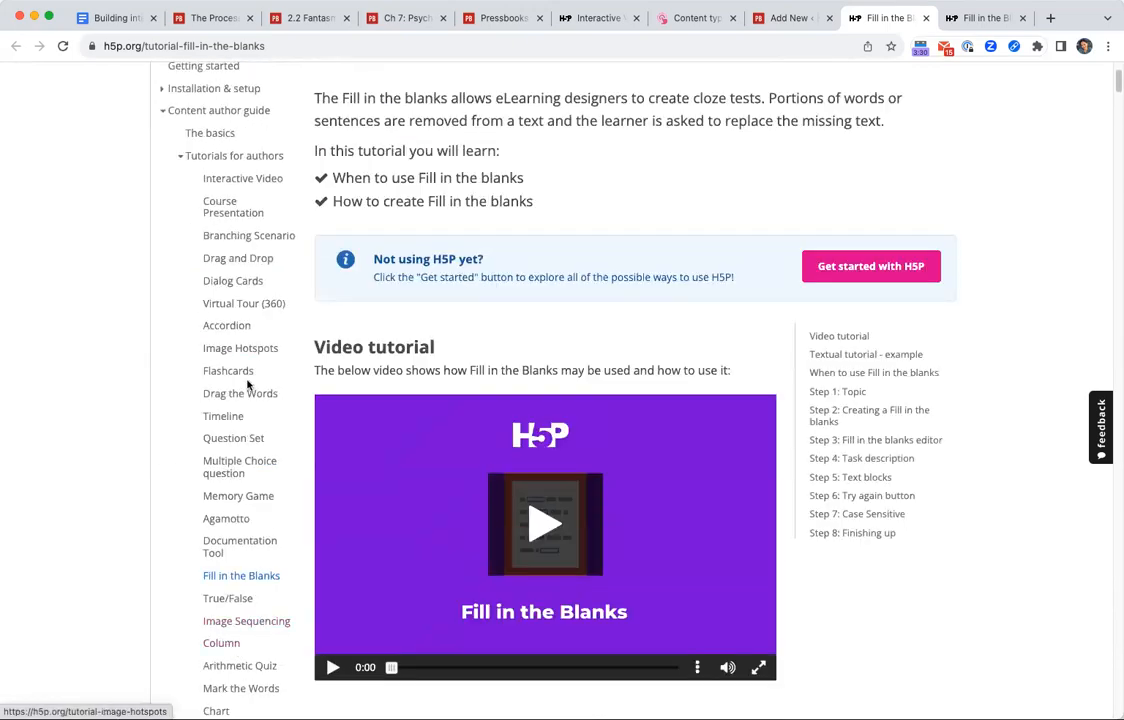
scroll(289, 610, down, 3)
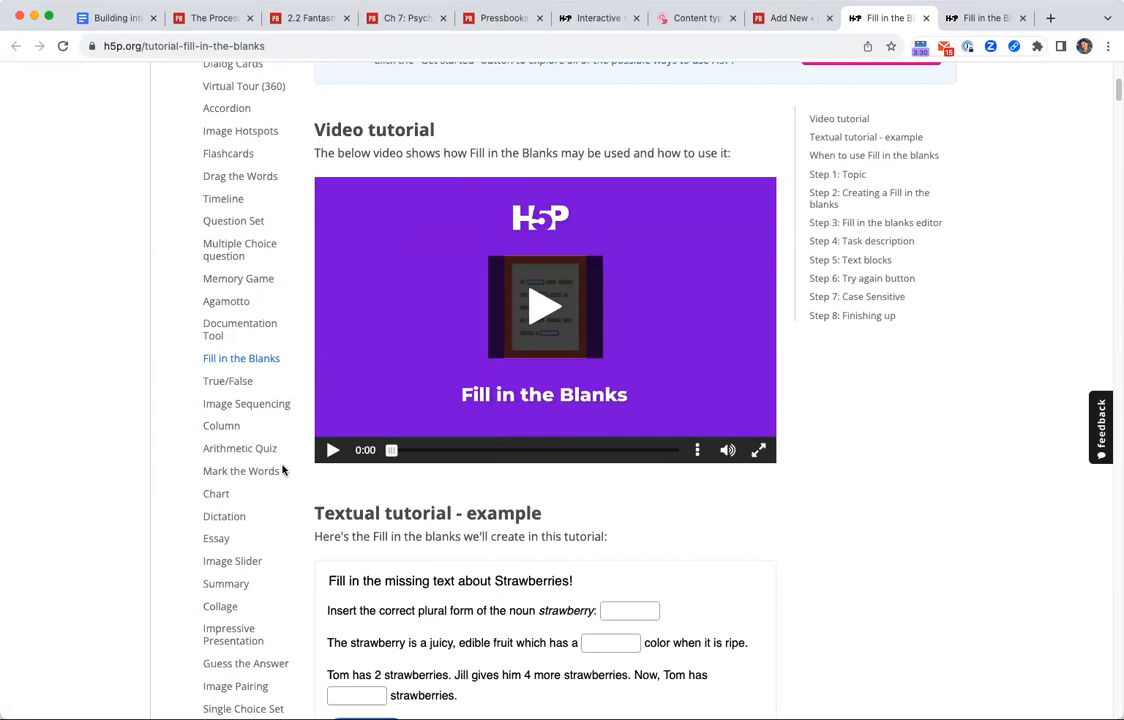
Return to the Fill in the Blanks editor, open the activity's metadata, and enter the title "Facts about Ontario's Wilderness".
click(769, 22)
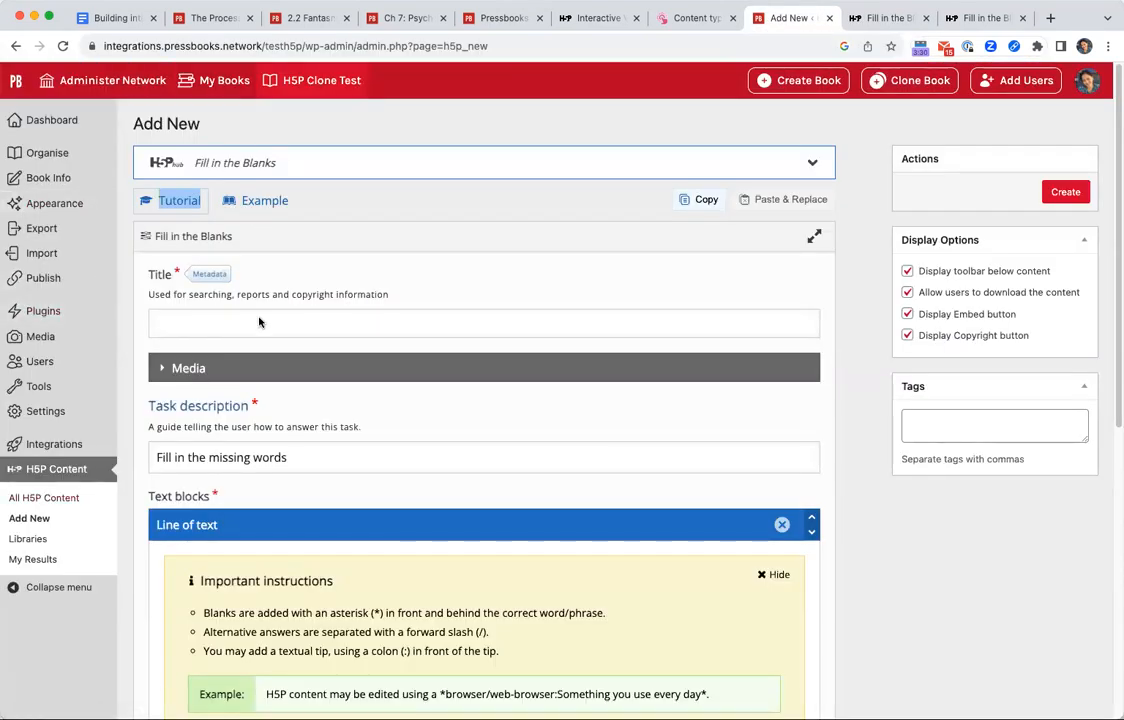
scroll(245, 310, down, 3)
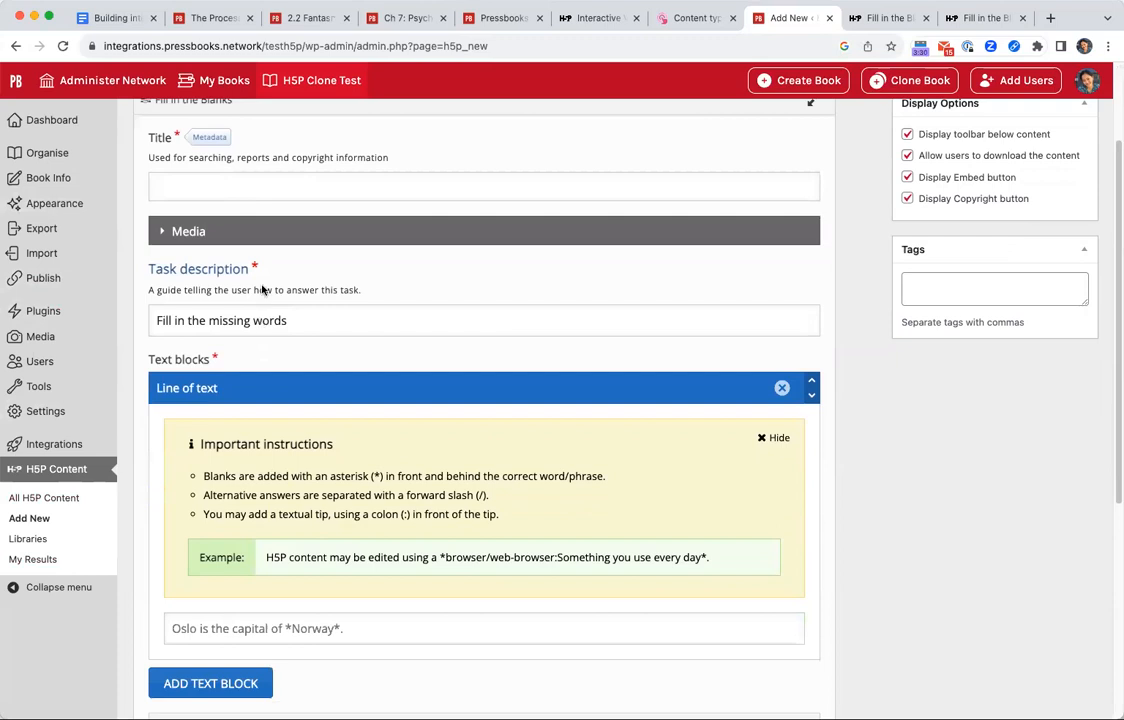
click(208, 137)
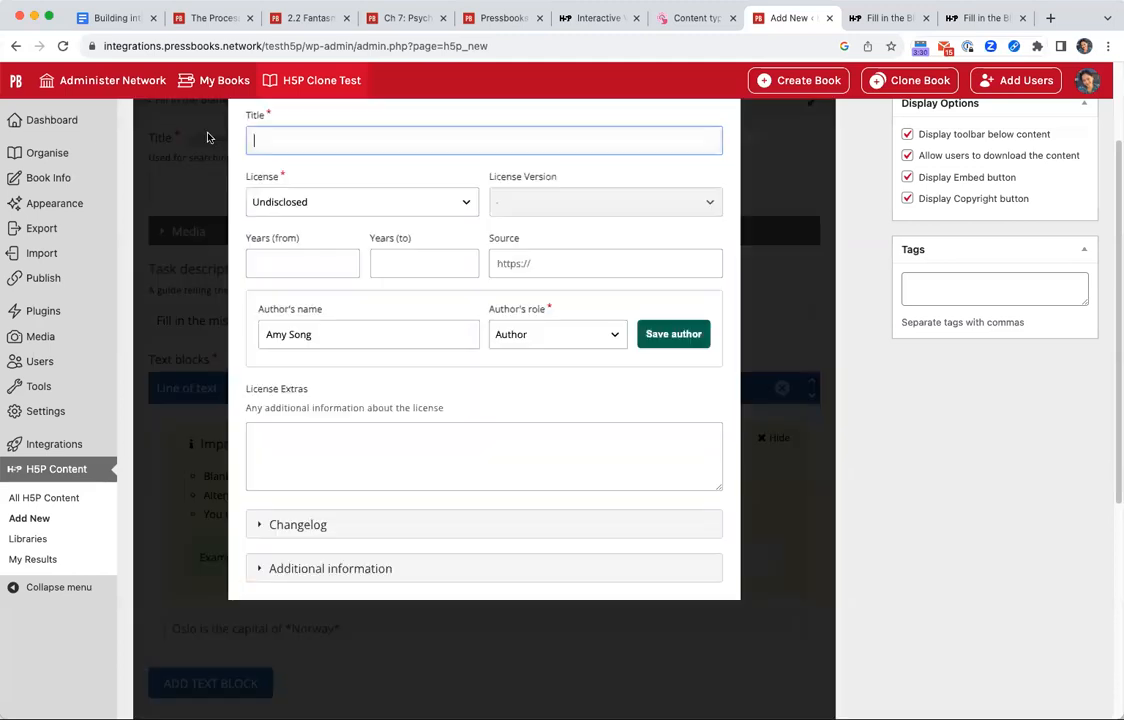
scroll(345, 352, up, 1)
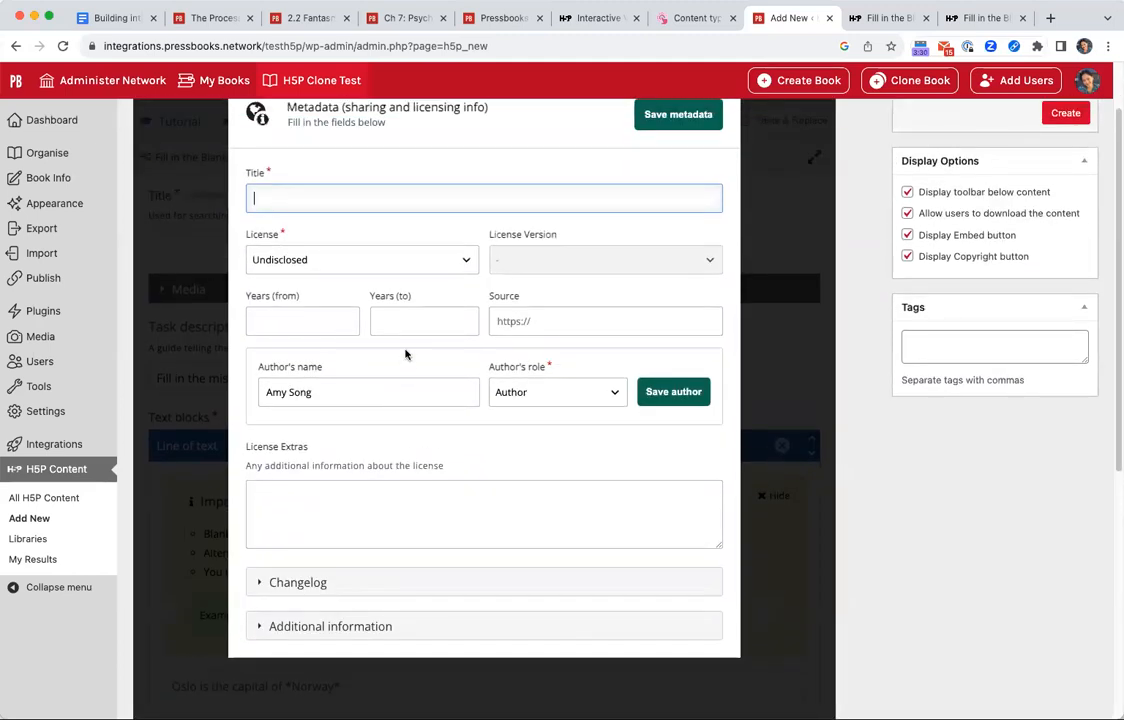
text(Facts about Ontar)
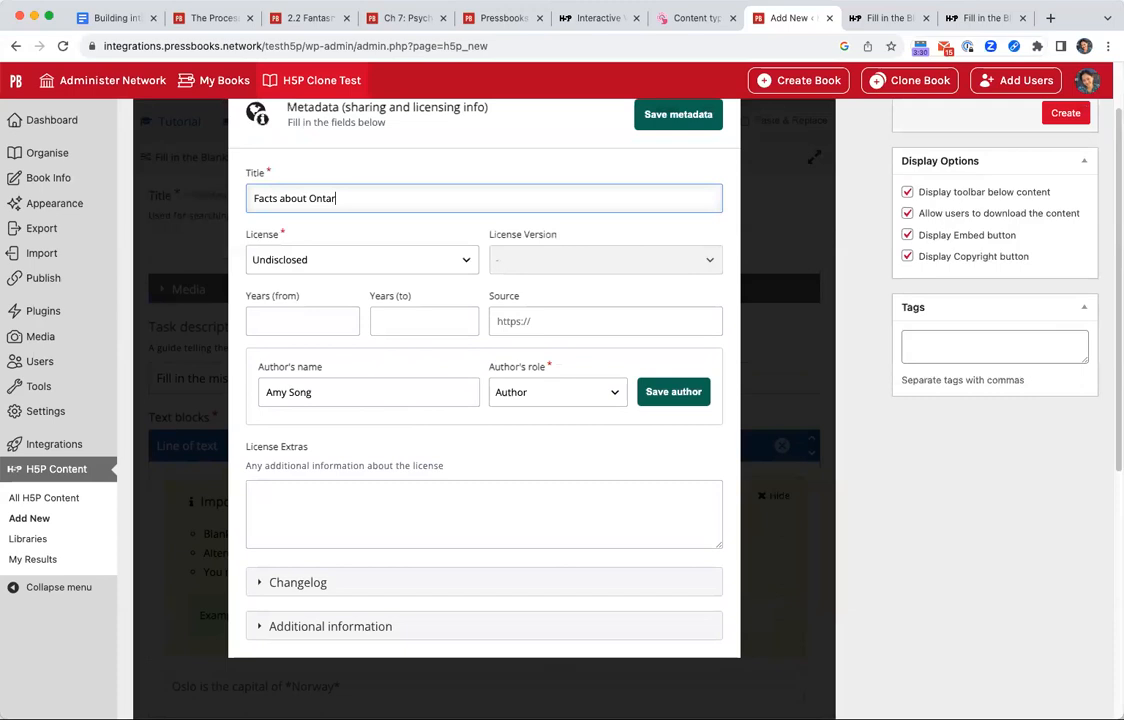
text(io's Wilderness)
Set the activity's license to Attribution (CC BY) and save the metadata.
click(379, 259)
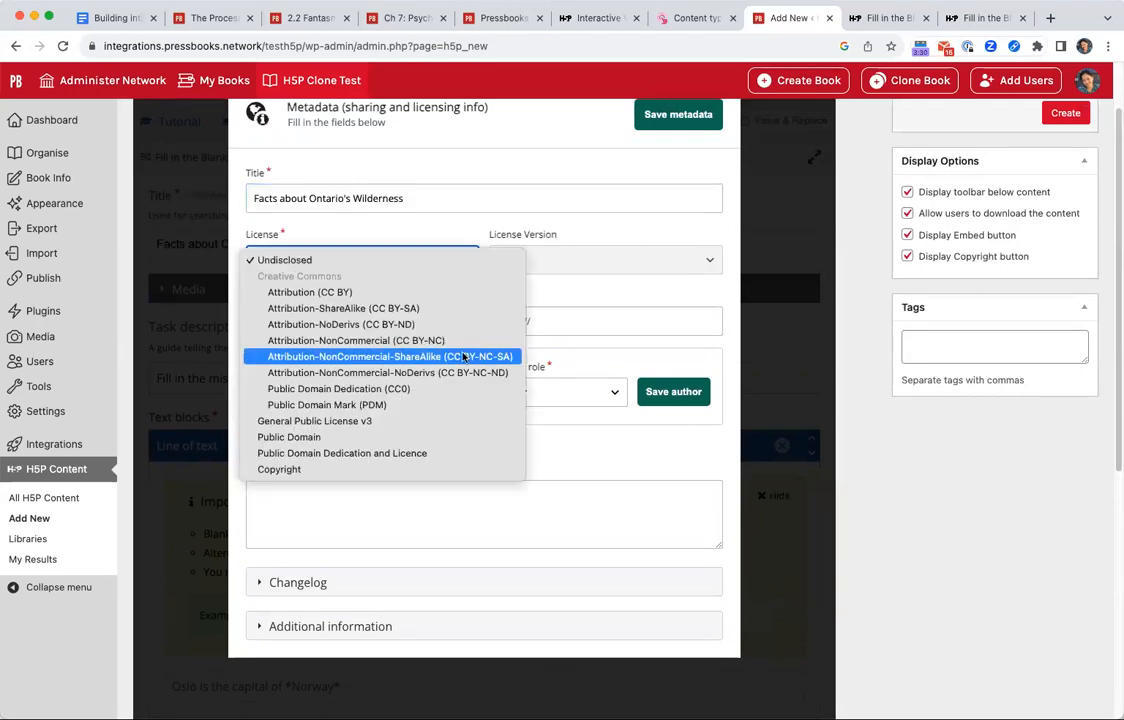
click(371, 292)
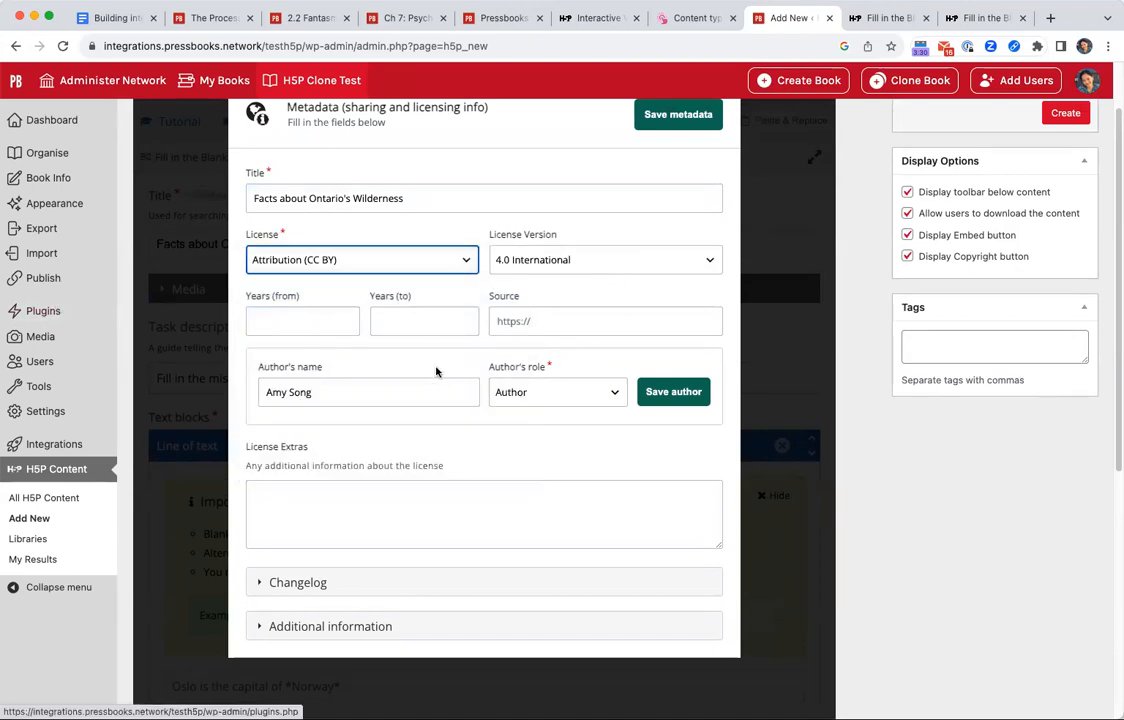
click(421, 391)
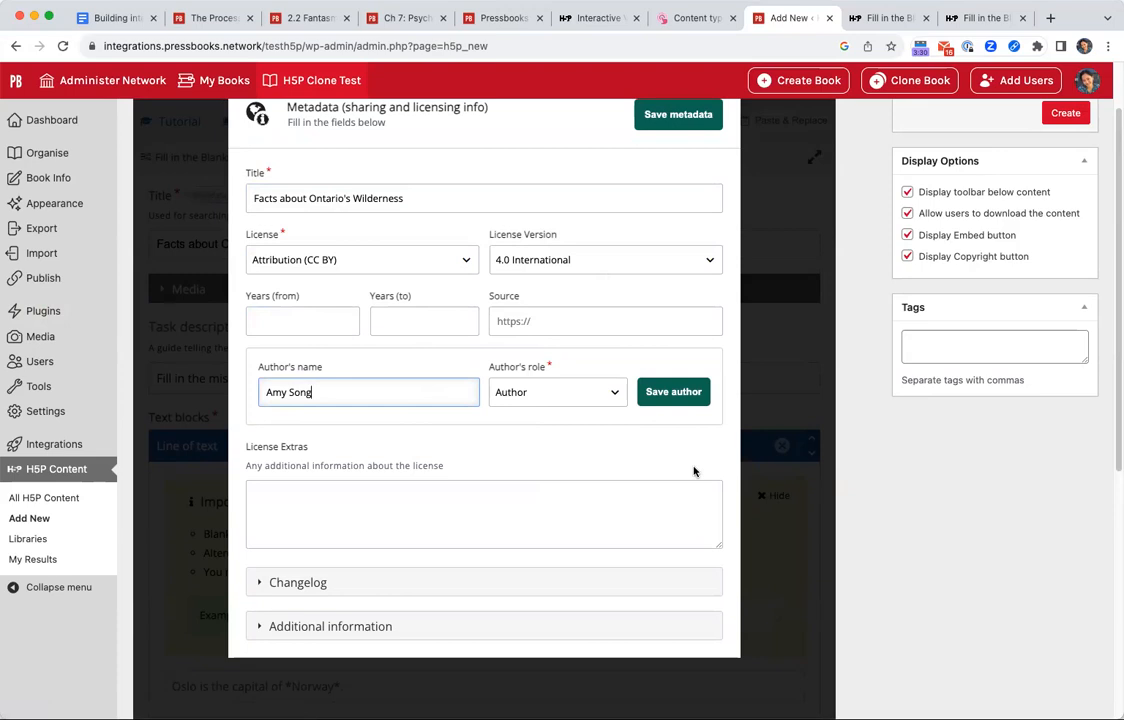
click(703, 121)
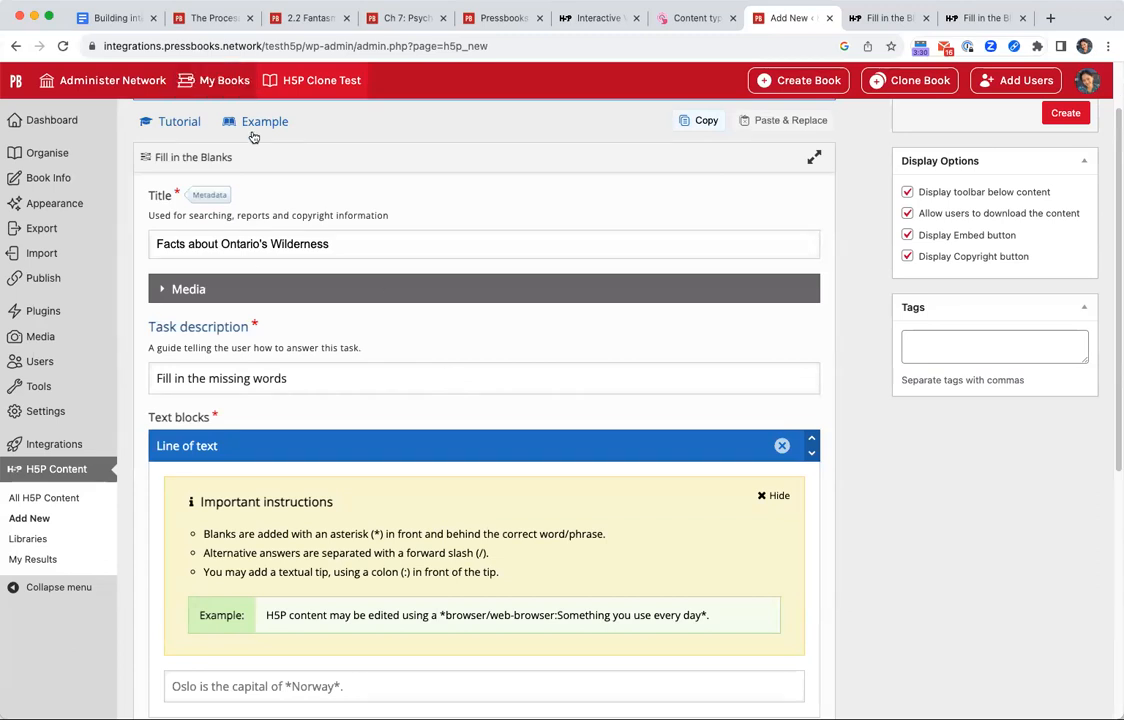
Expand the activity's optional media settings and set the media type to Image.
click(186, 288)
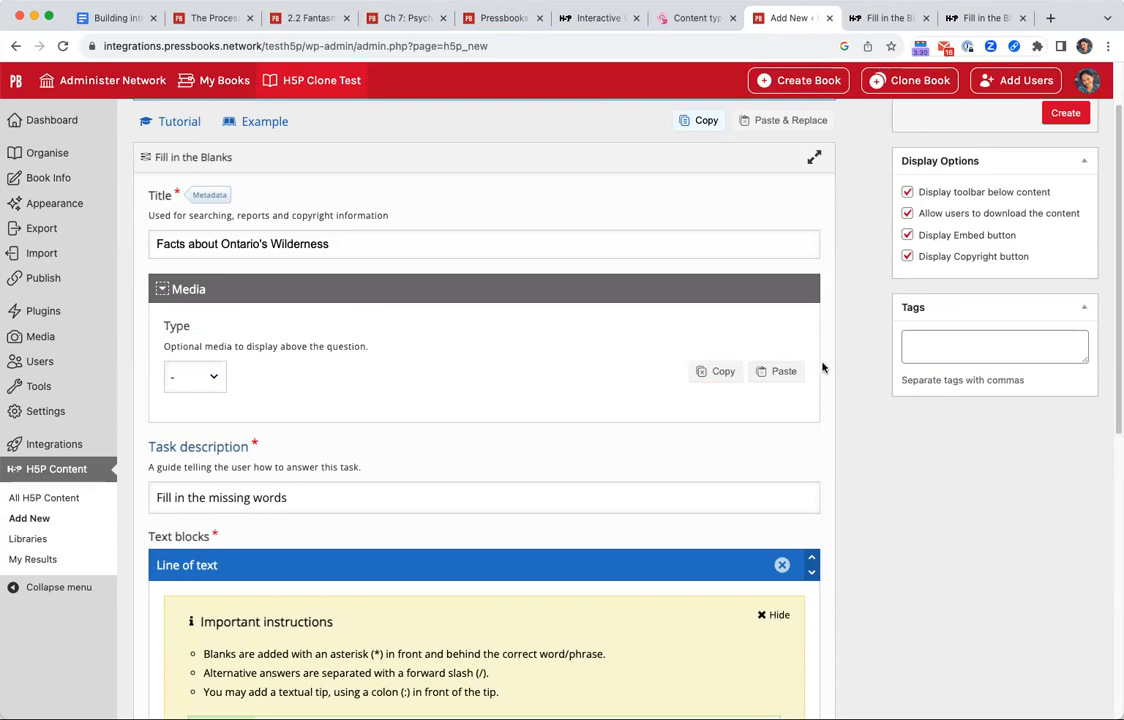
click(195, 376)
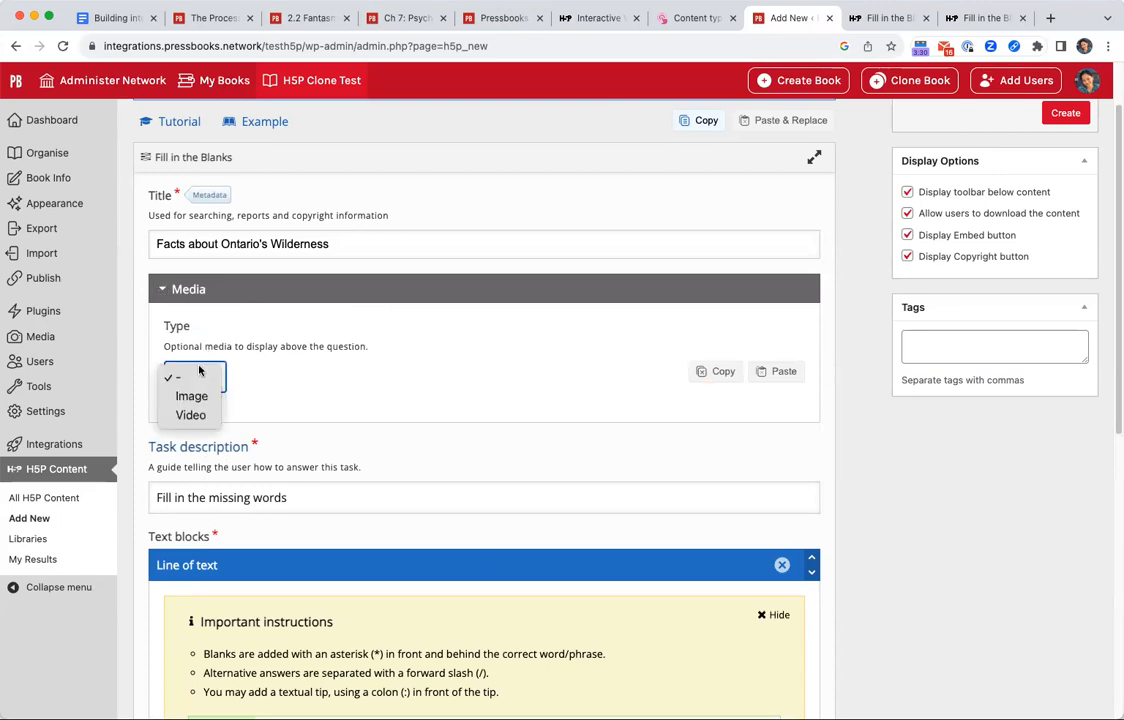
click(185, 394)
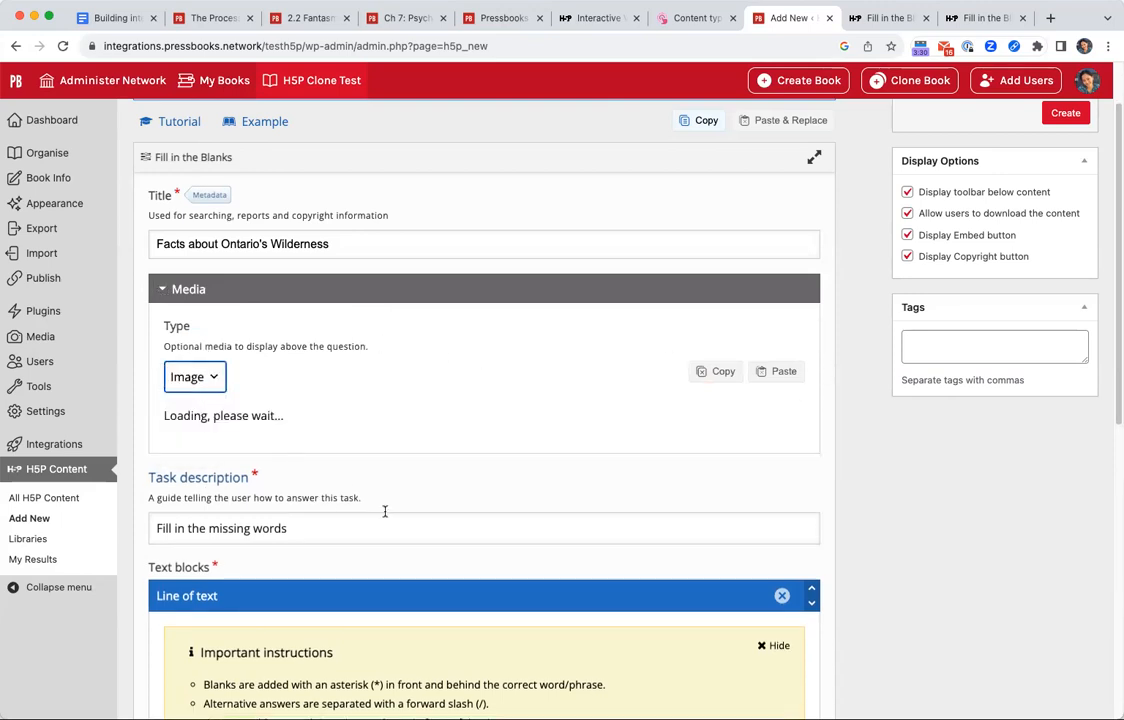
Examine the Fill in the Blanks example with an image and auto-check on the H5P site, and return to the activity editor.
click(889, 25)
scroll(652, 320, up, 4)
click(987, 18)
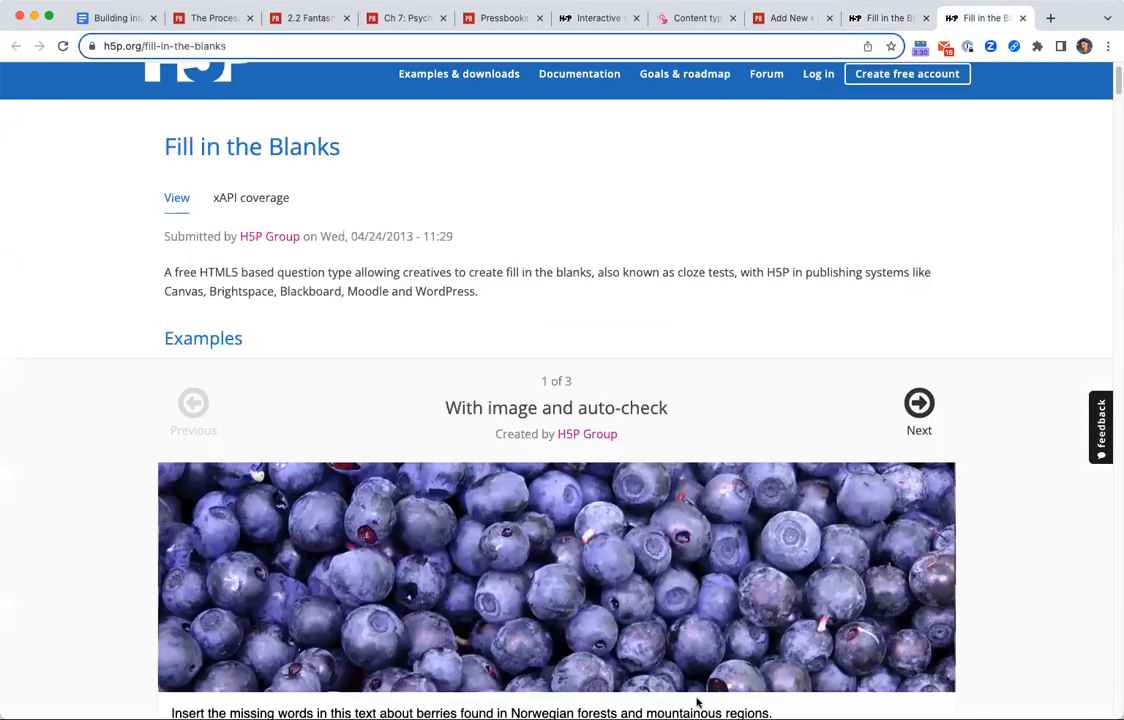
scroll(694, 520, down, 5)
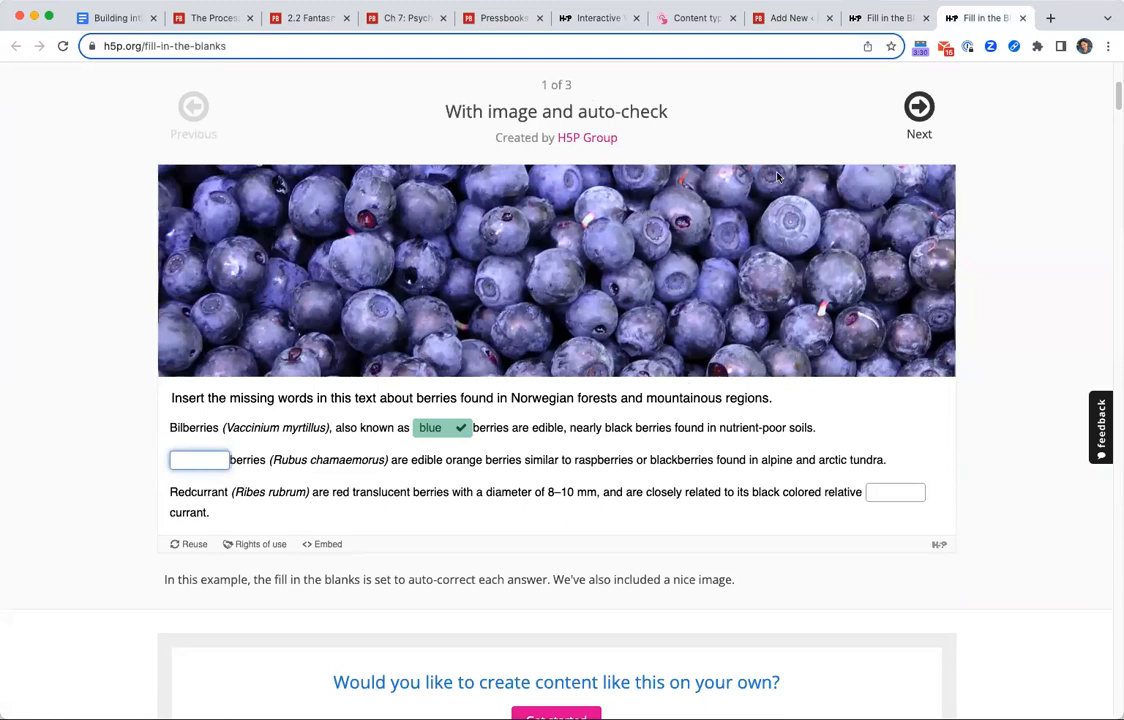
click(808, 22)
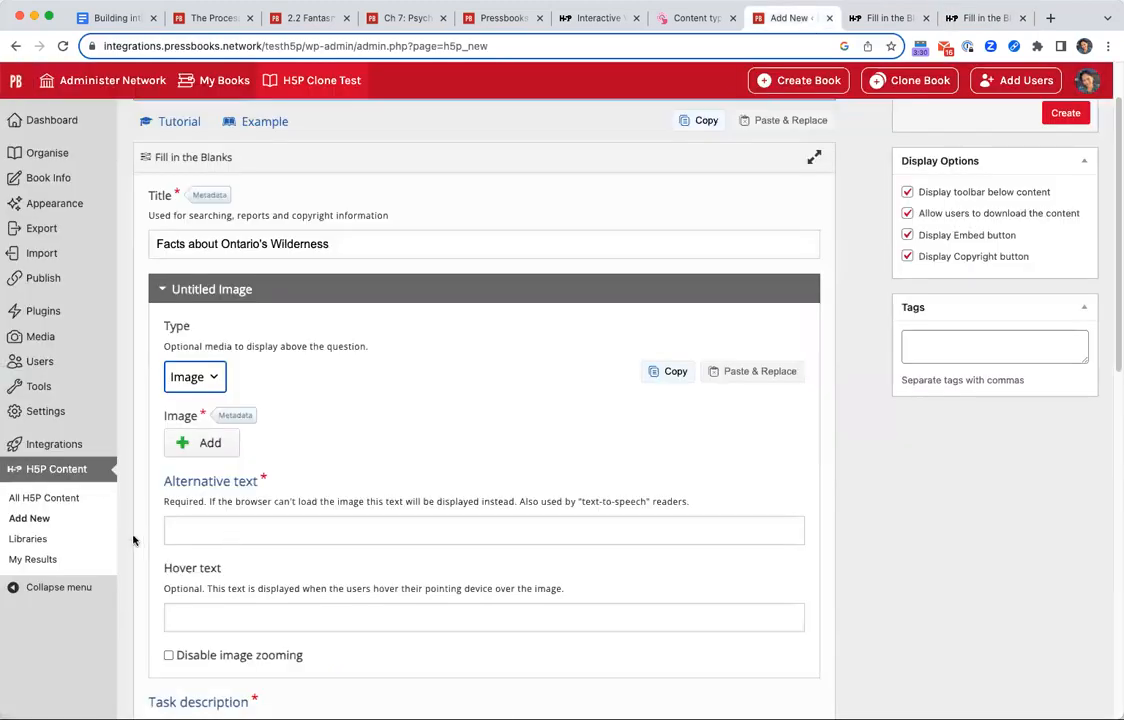
Upload the photo of the lake with a canoe as the activity's image.
click(225, 452)
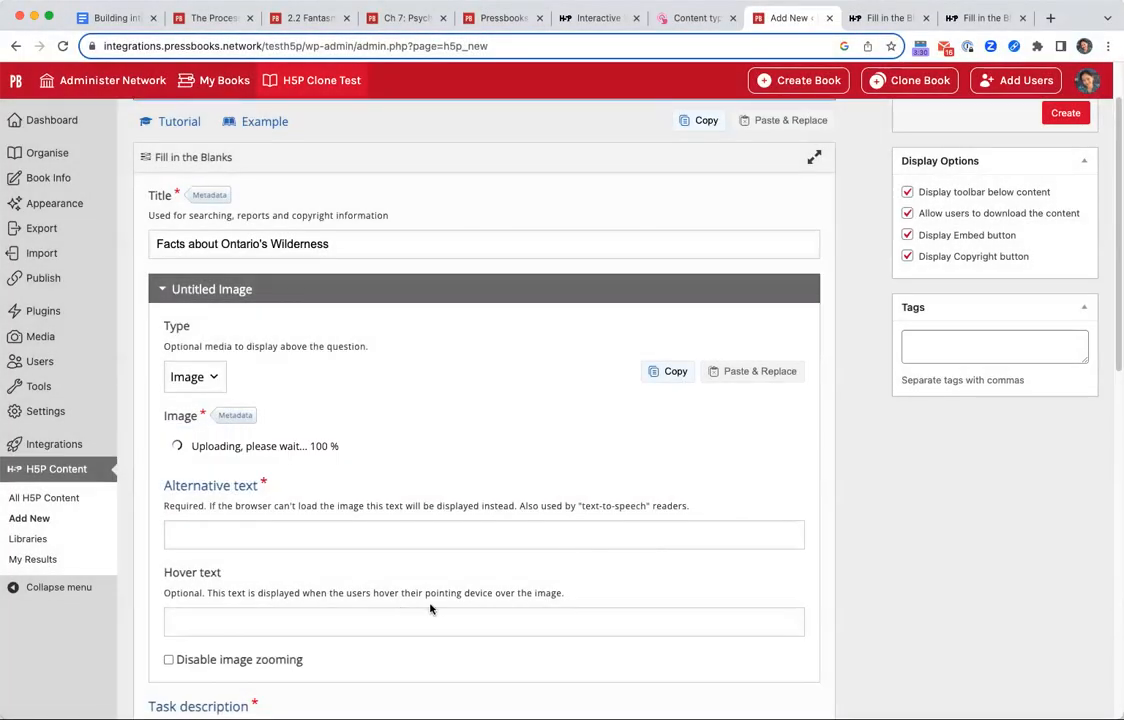
click(200, 442)
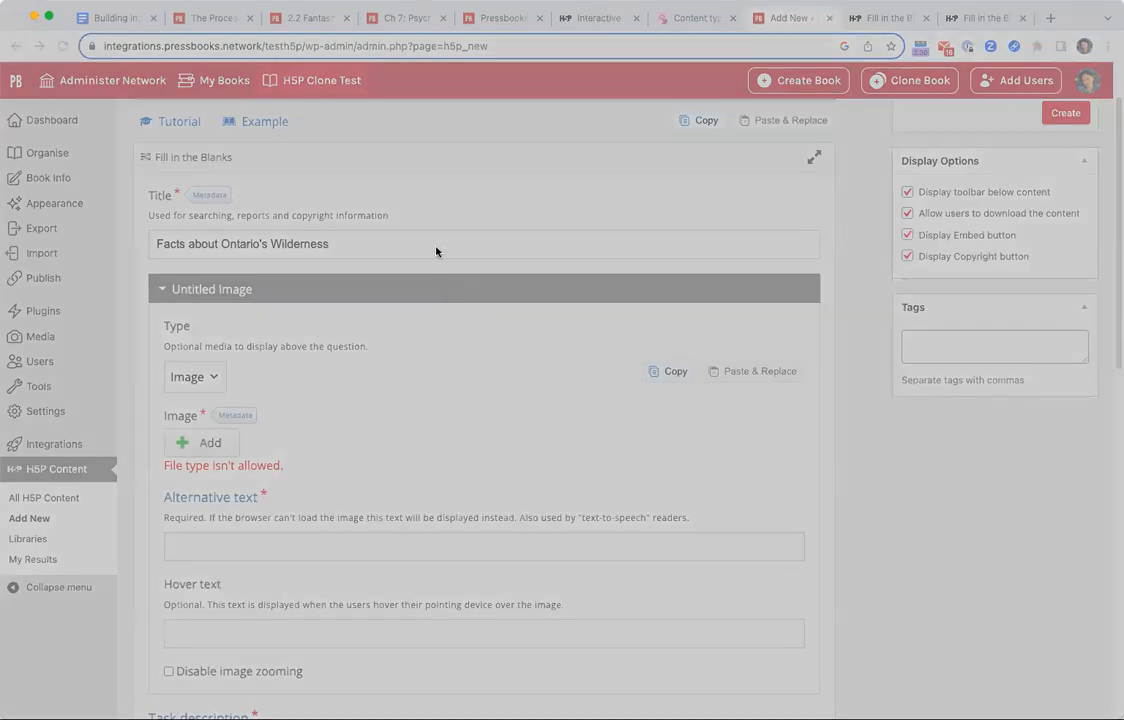
double_click(625, 348)
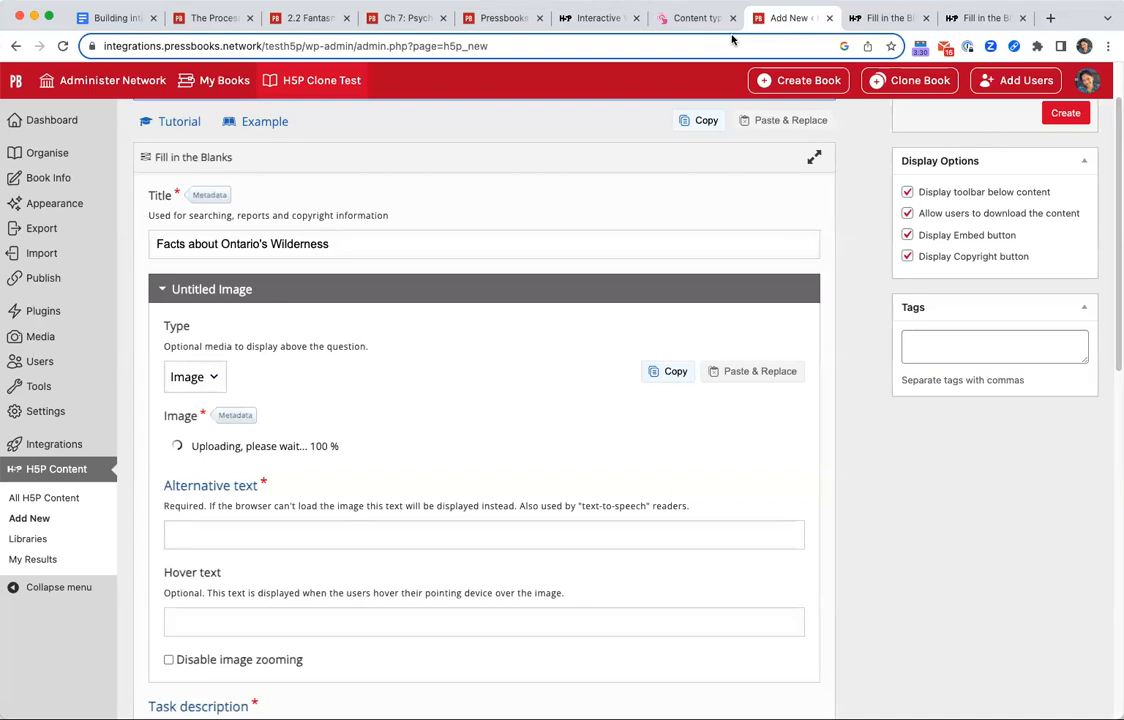
scroll(800, 490, down, 5)
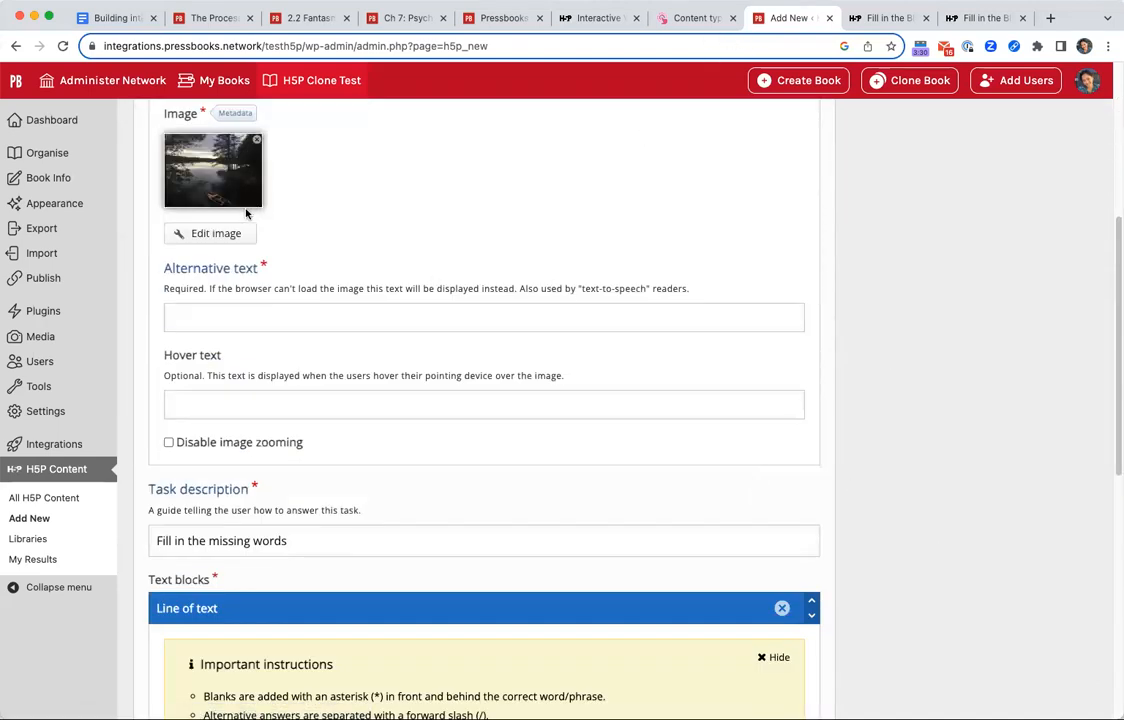
scroll(248, 327, up, 3)
scroll(400, 362, up, 1)
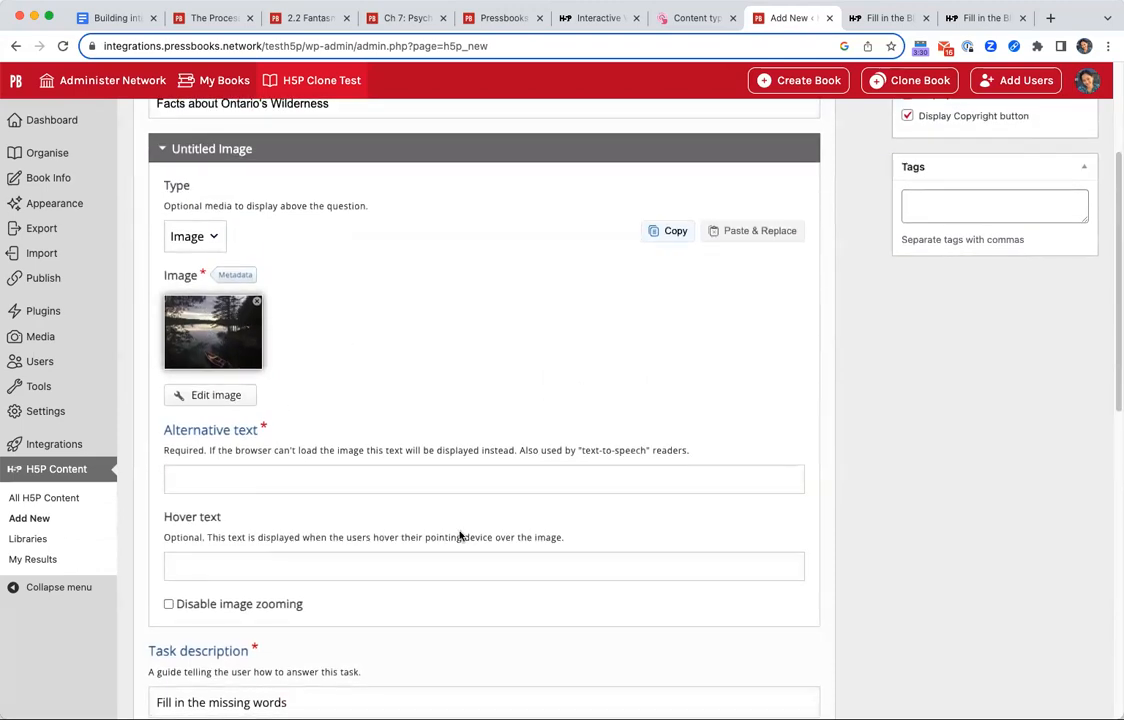
Enter "An image of Silver Lake in Eastern Ontario." as the image's alternative text.
click(341, 477)
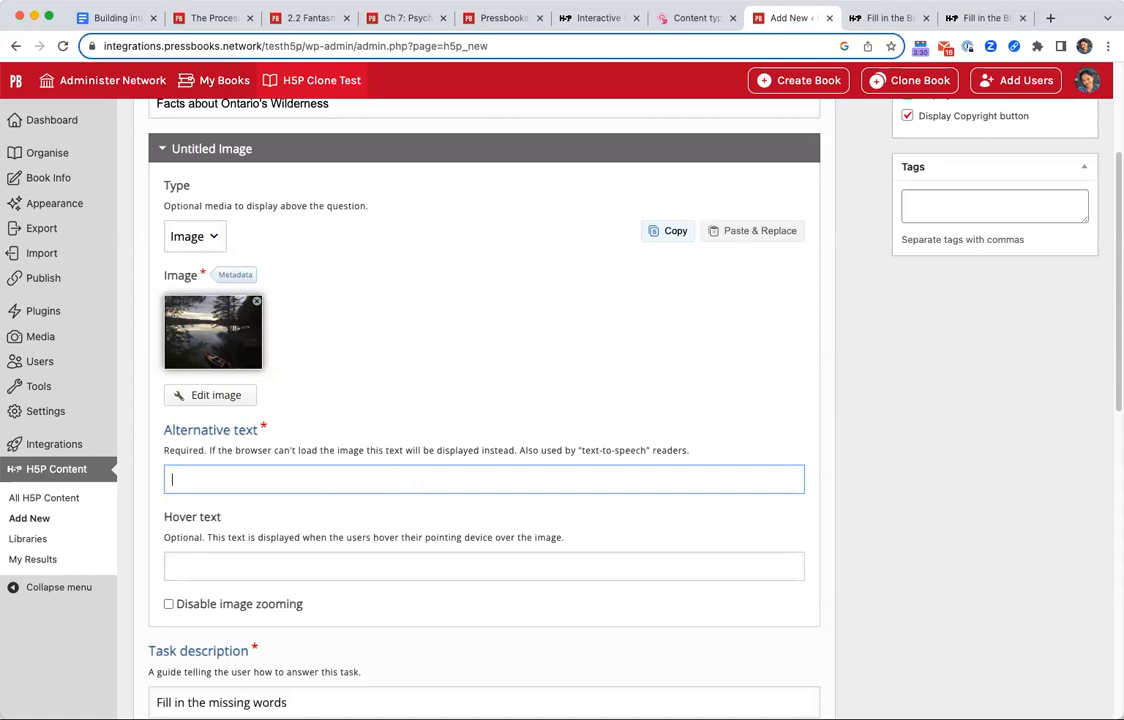
text(image of Silver Lake in sout)
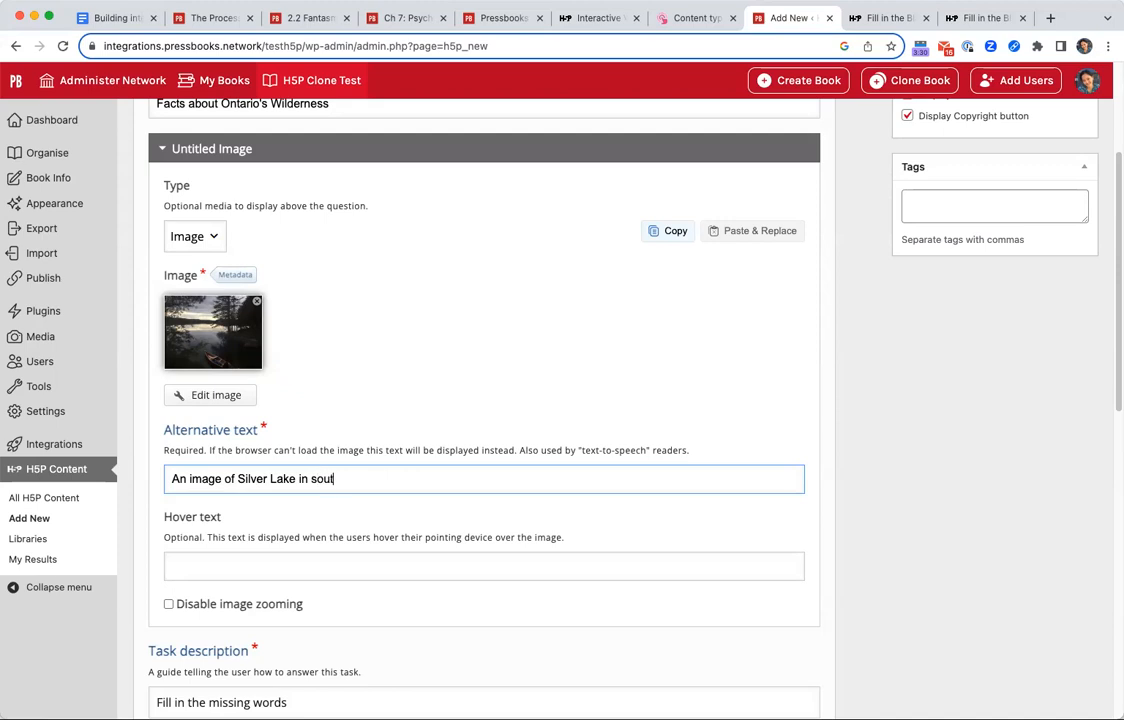
key(BackSpace)
key(BackSpace)
key(BackSpace)
key(BackSpace)
text(Eastern O)
key(BackSpace)
key(BackSpace)
key(BackSpace)
scroll(376, 419, down, 5)
click(313, 262)
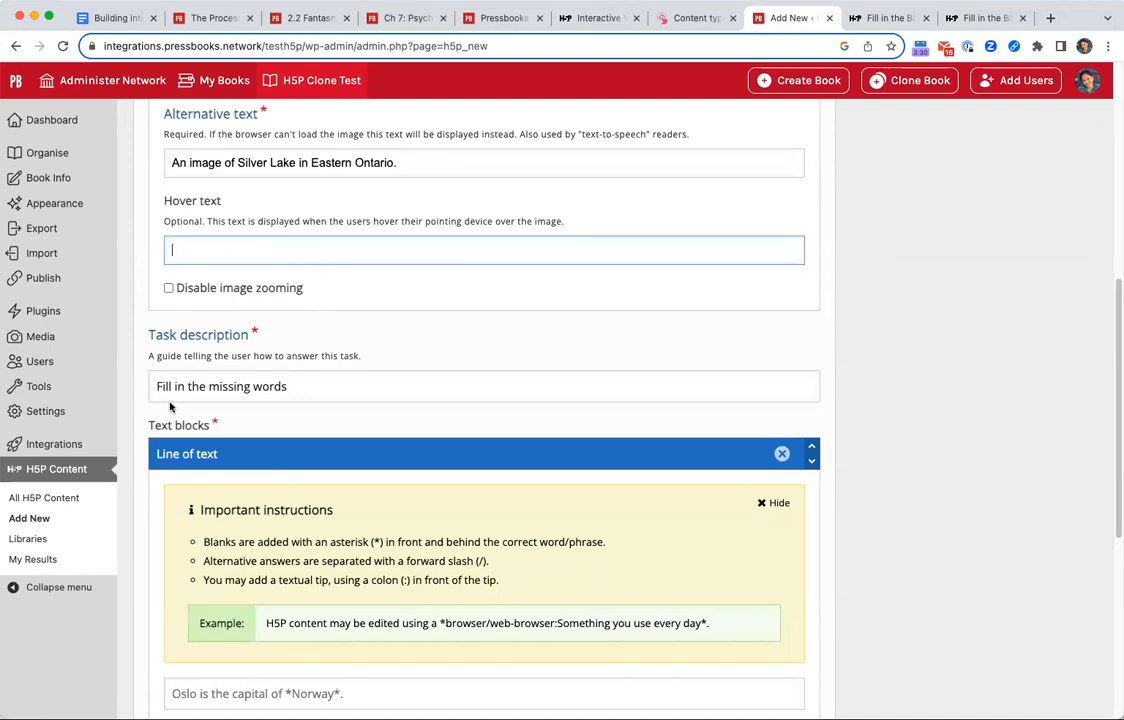
Open the uploaded image's metadata, examine its sharing and licensing fields, and close it.
scroll(150, 393, up, 5)
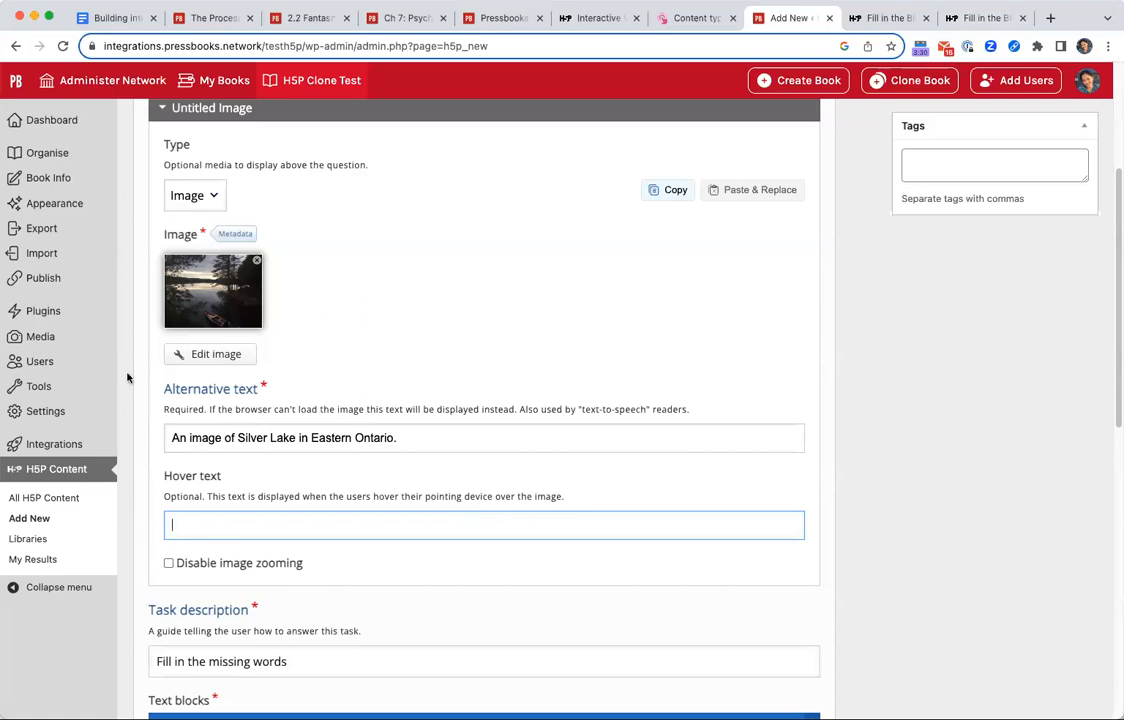
click(236, 234)
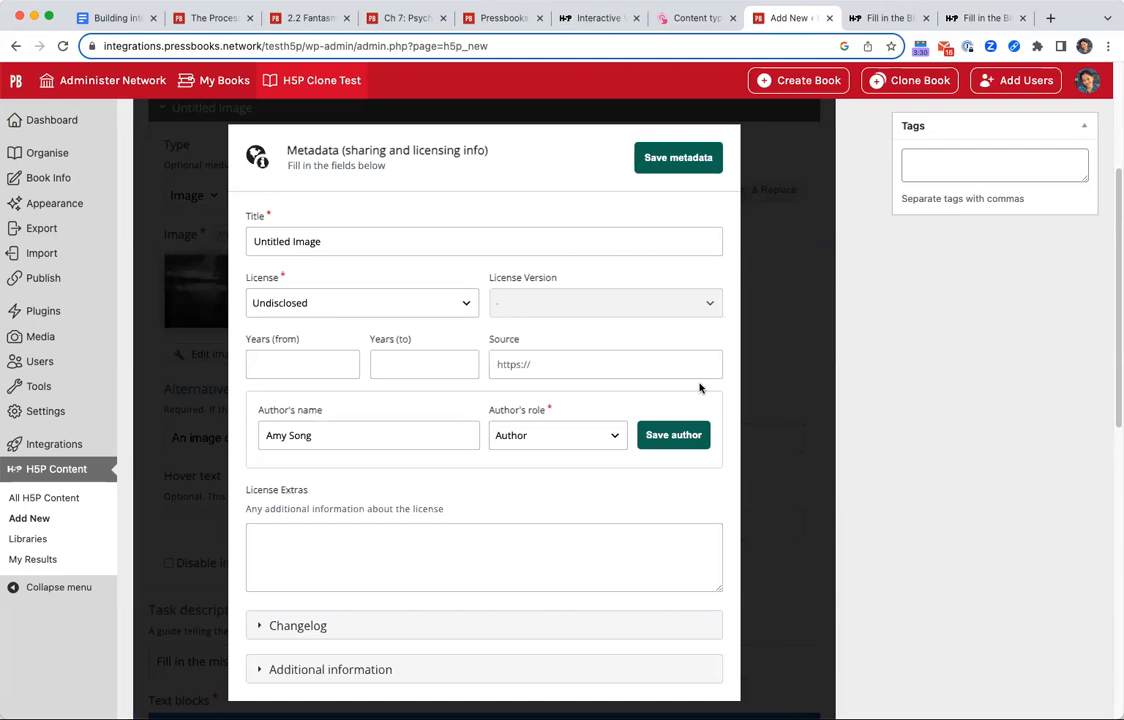
scroll(702, 389, down, 3)
scroll(722, 421, up, 5)
click(678, 372)
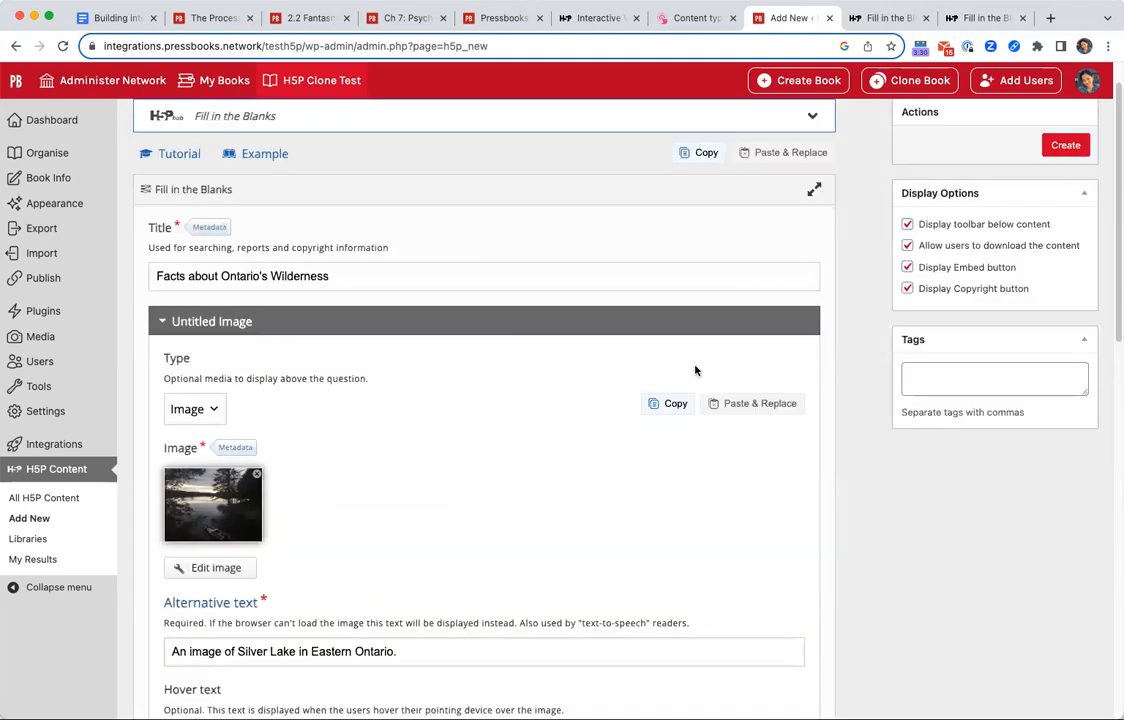
Set the task description to "Fill in the missing words.".
scroll(322, 541, down, 2)
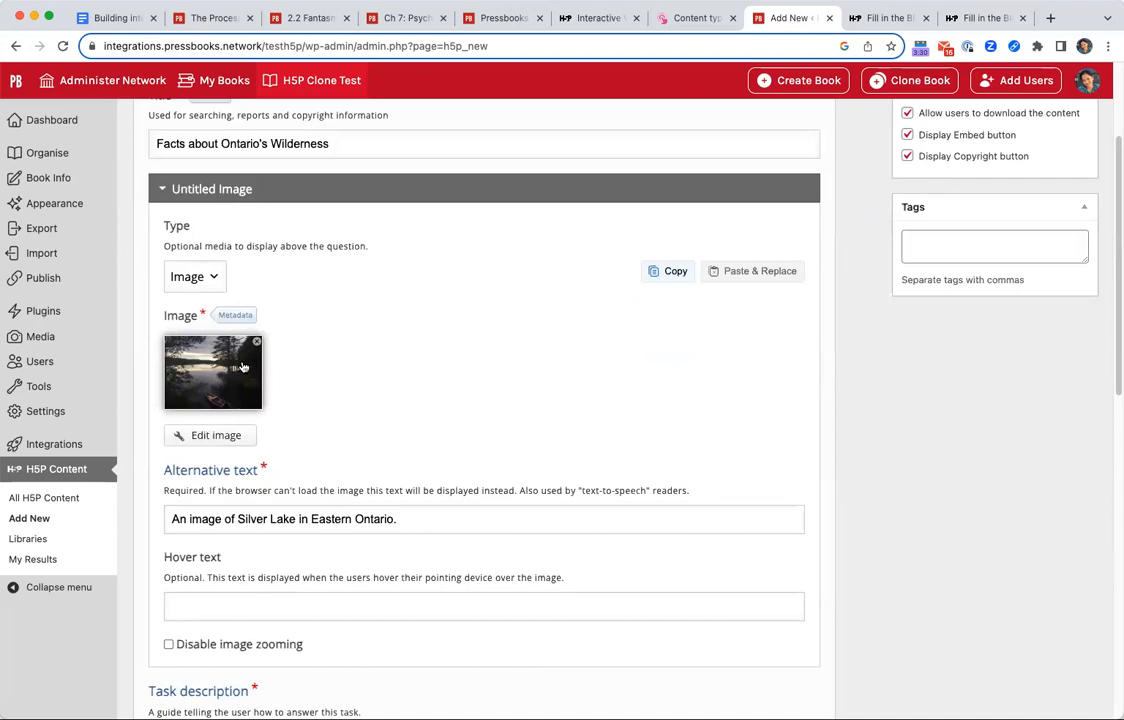
scroll(381, 436, down, 5)
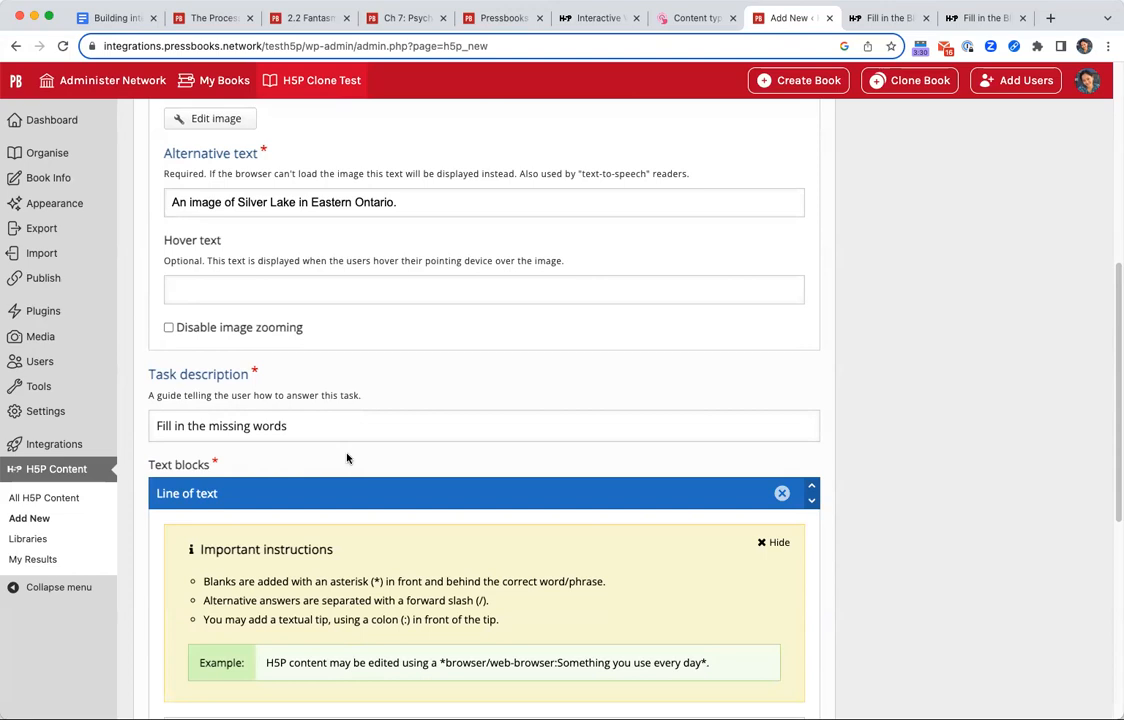
scroll(347, 458, down, 3)
scroll(270, 421, down, 2)
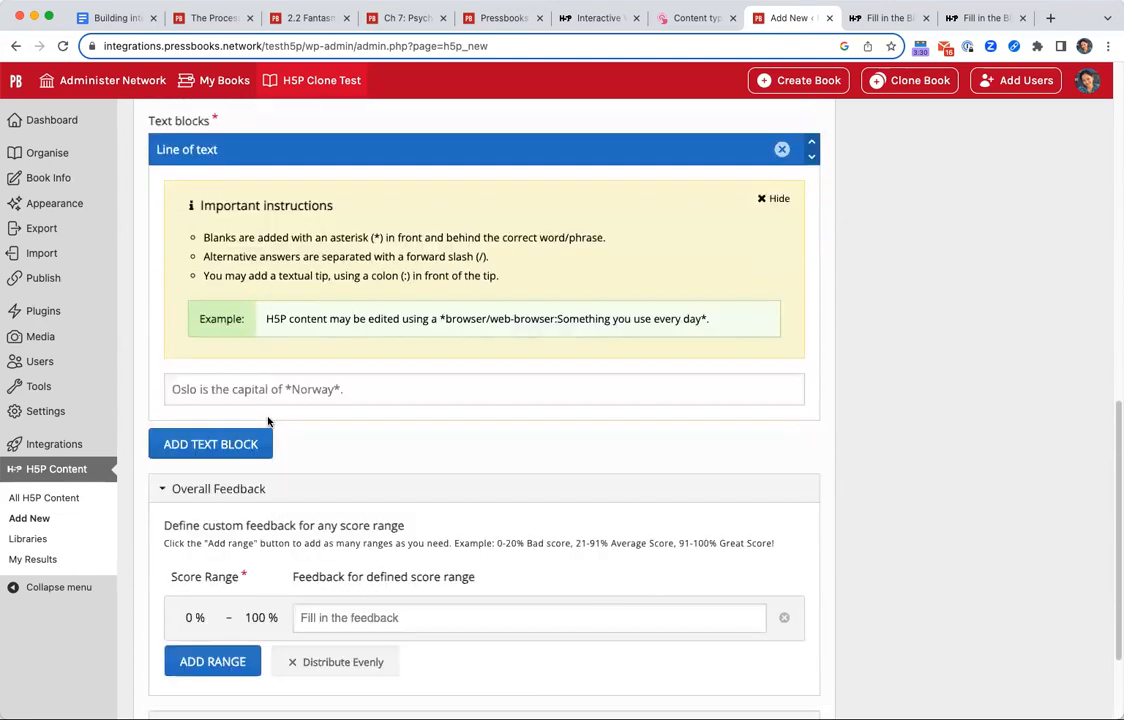
scroll(268, 421, up, 3)
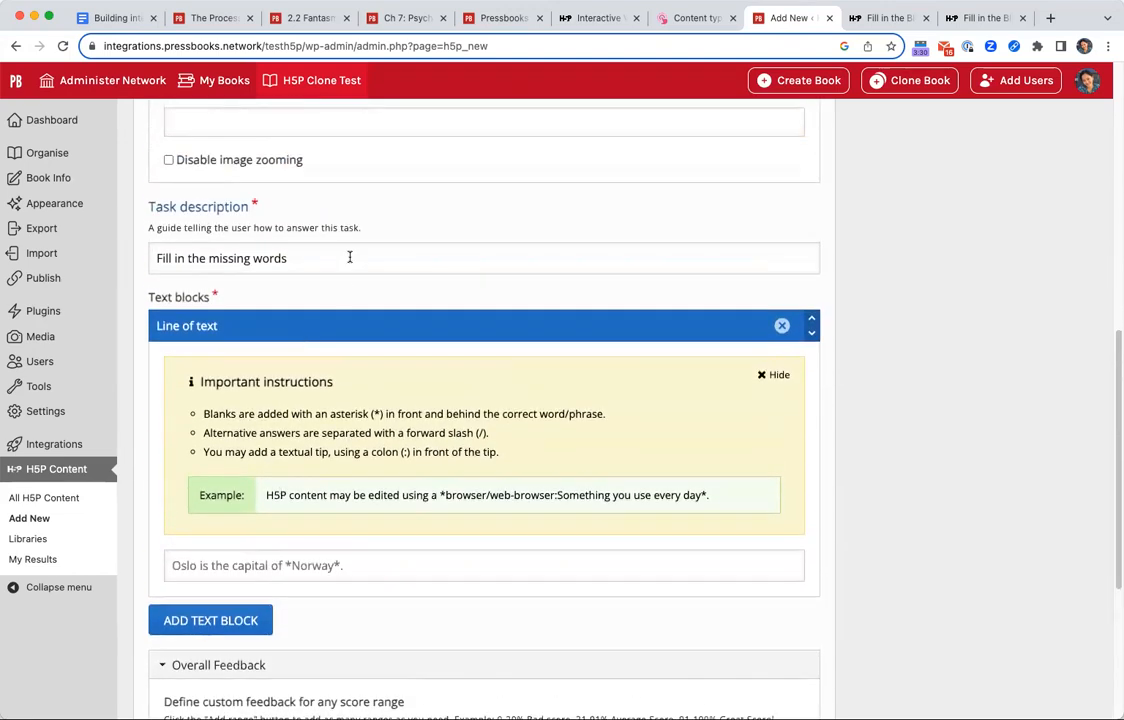
click(349, 257)
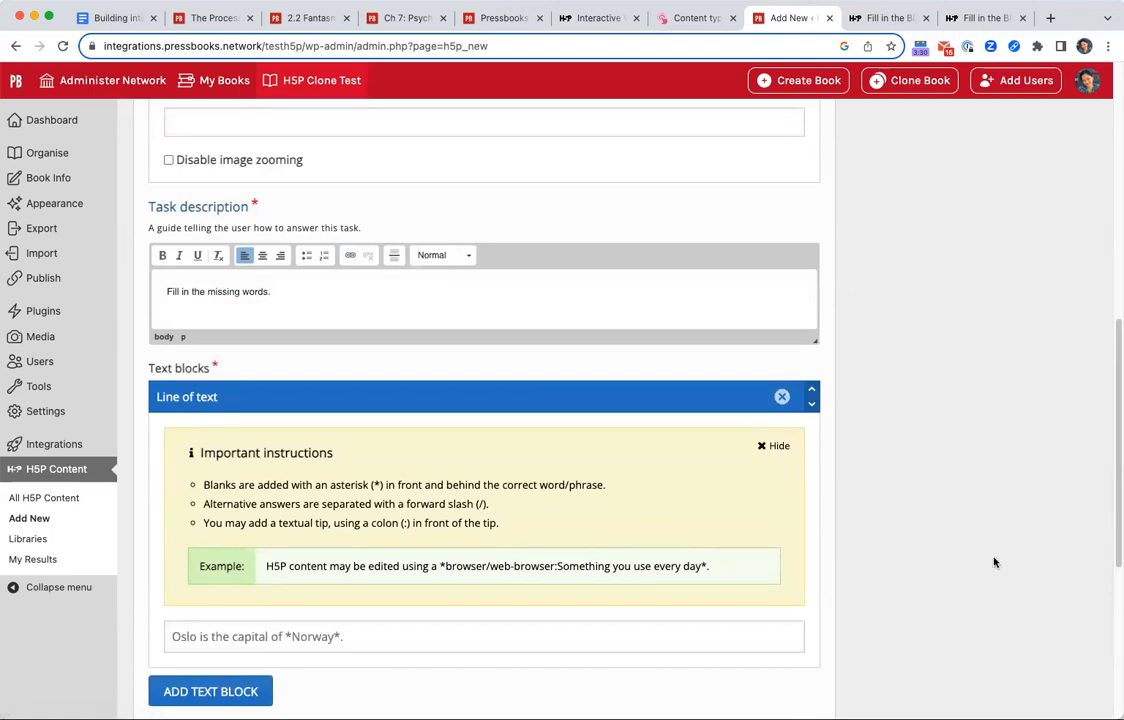
Open the first line of text and examine the instructions and example for marking blanks, alternative answers and tips.
scroll(400, 360, down, 3)
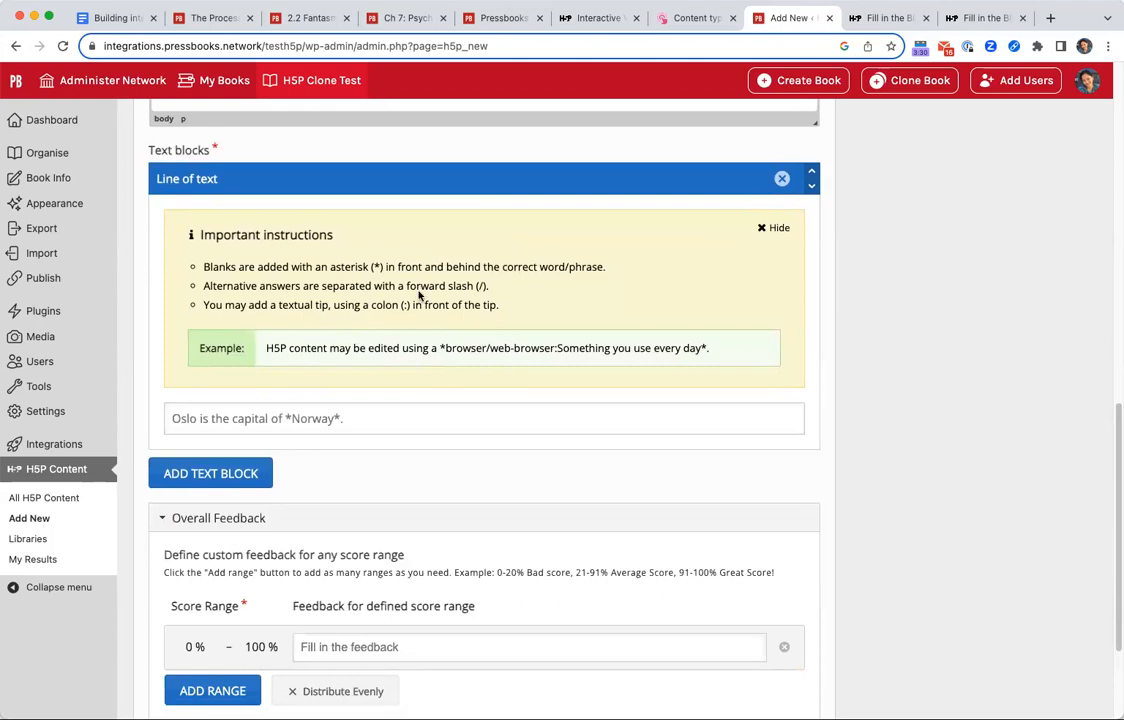
click(336, 420)
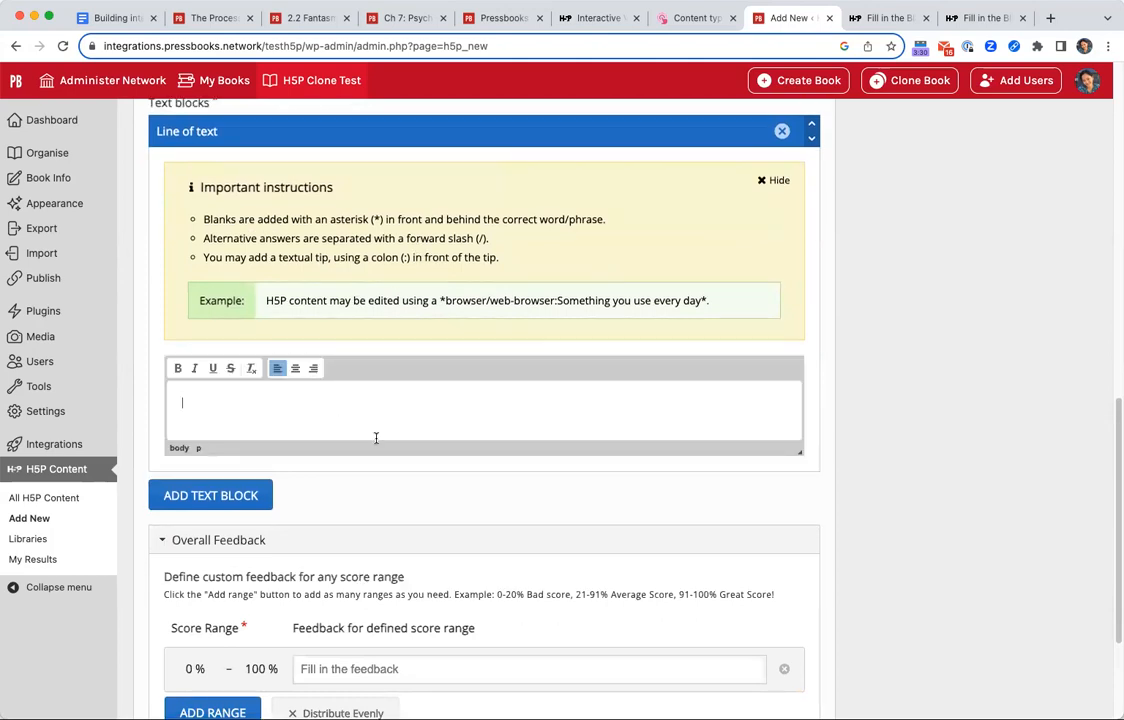
scroll(380, 358, up, 2)
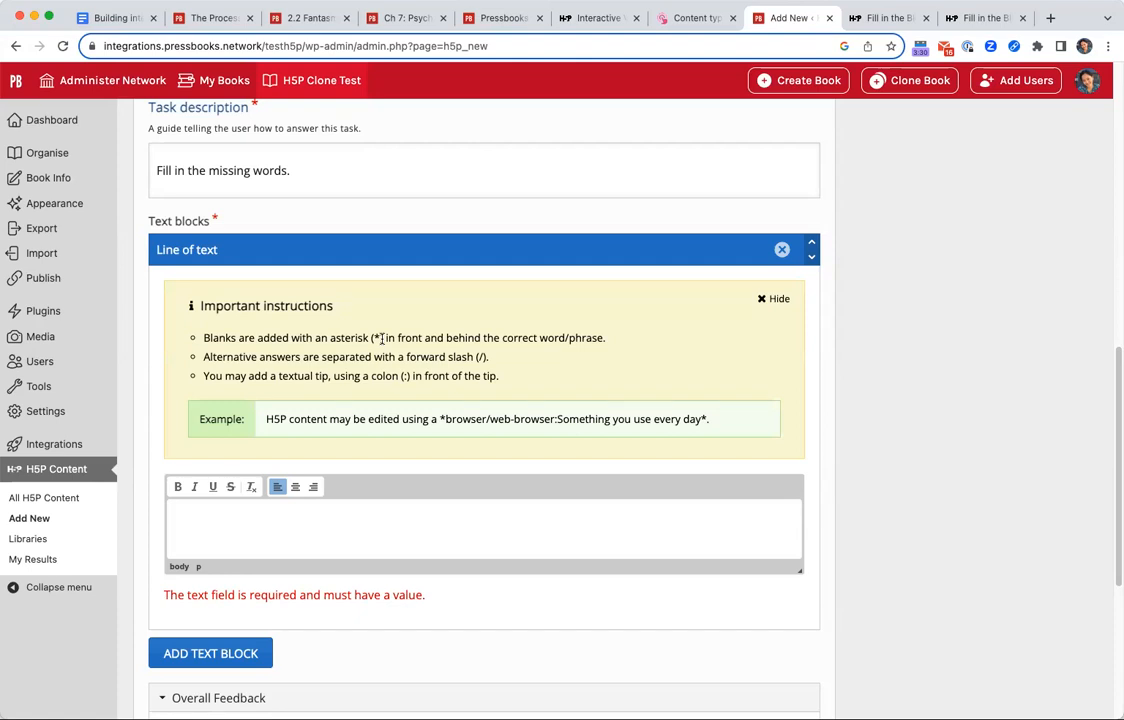
double_click(417, 420)
click(435, 419)
drag(445, 418, 487, 418)
click(441, 372)
drag(367, 357, 512, 357)
click(514, 372)
drag(261, 422, 713, 421)
Look at the strawberry example in the Fill in the Blanks tutorial and return to the activity editor.
key(ctrl+Tab)
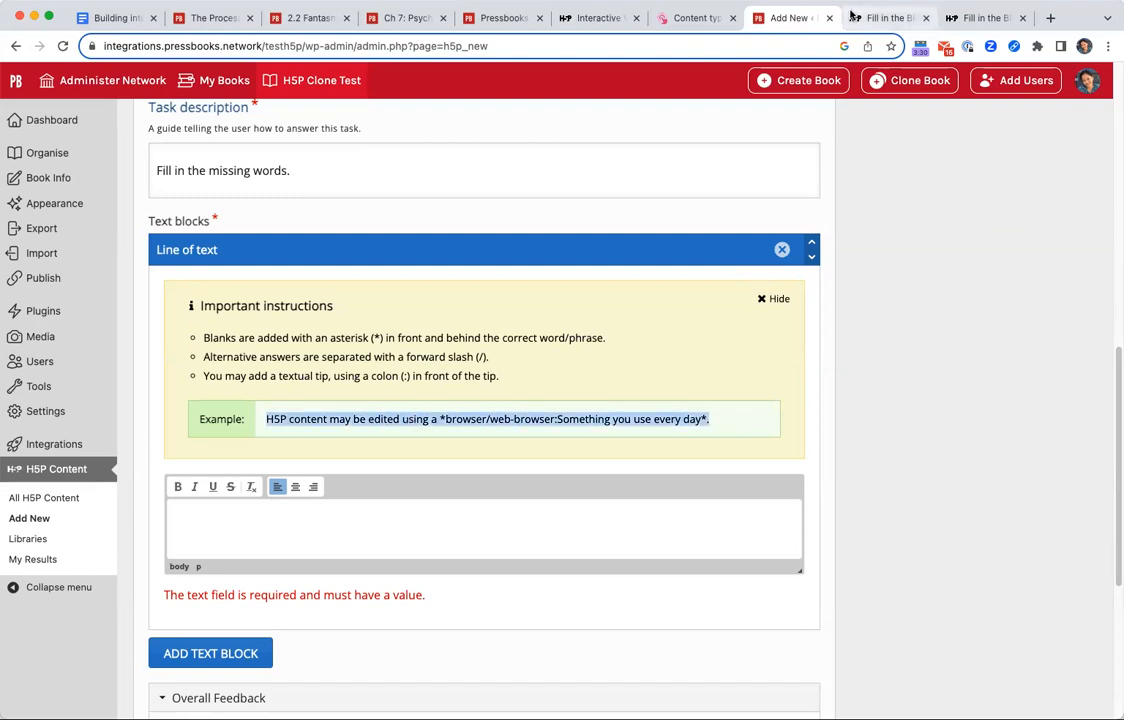
scroll(695, 268, down, 10)
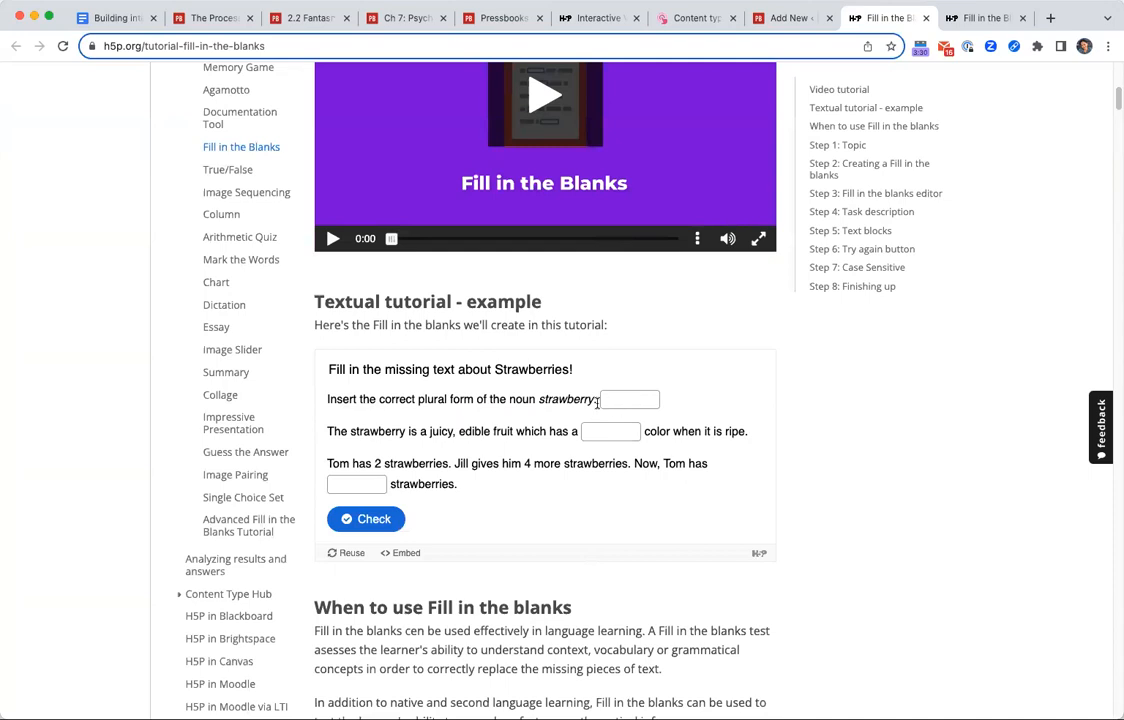
click(790, 18)
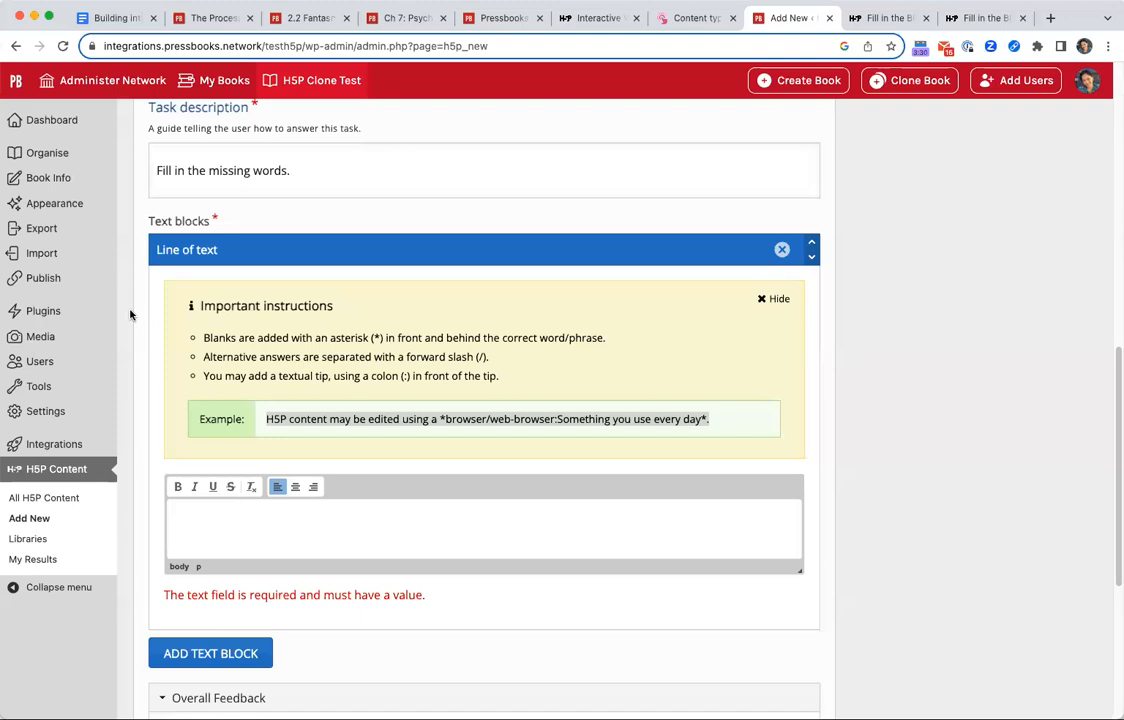
Paste the prepared Ontario paragraph, with asterisk-marked blanks for the province, number of lakes and three largest parks, into the line of text.
key(super+Tab)
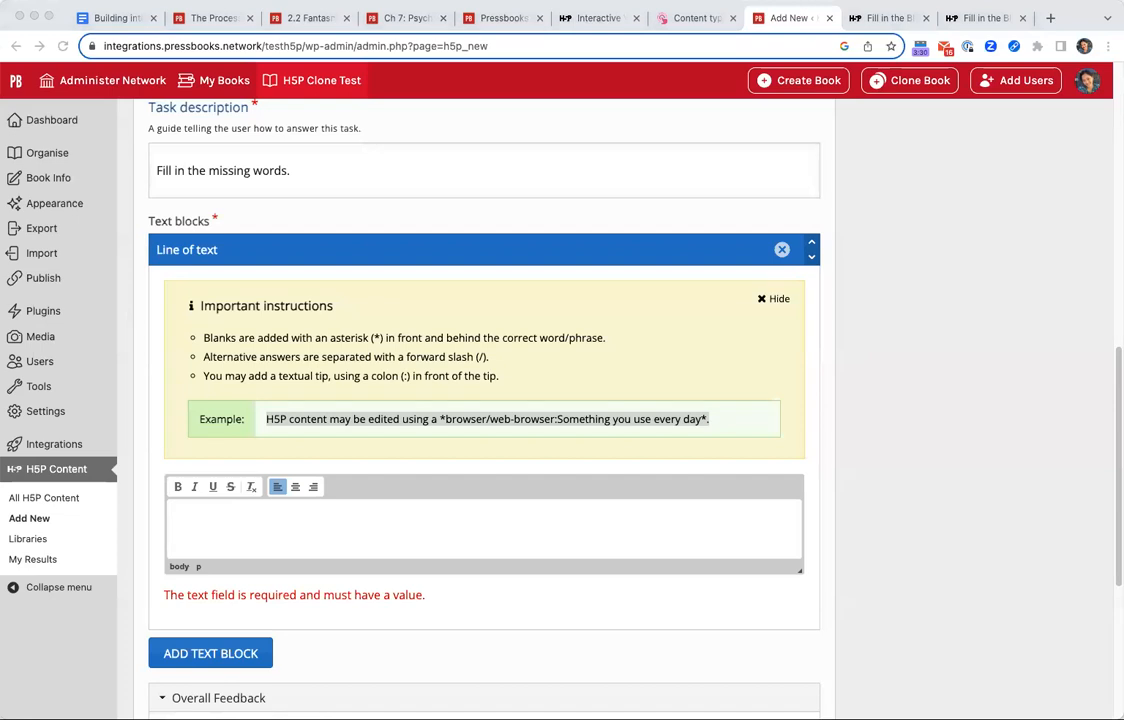
click(320, 536)
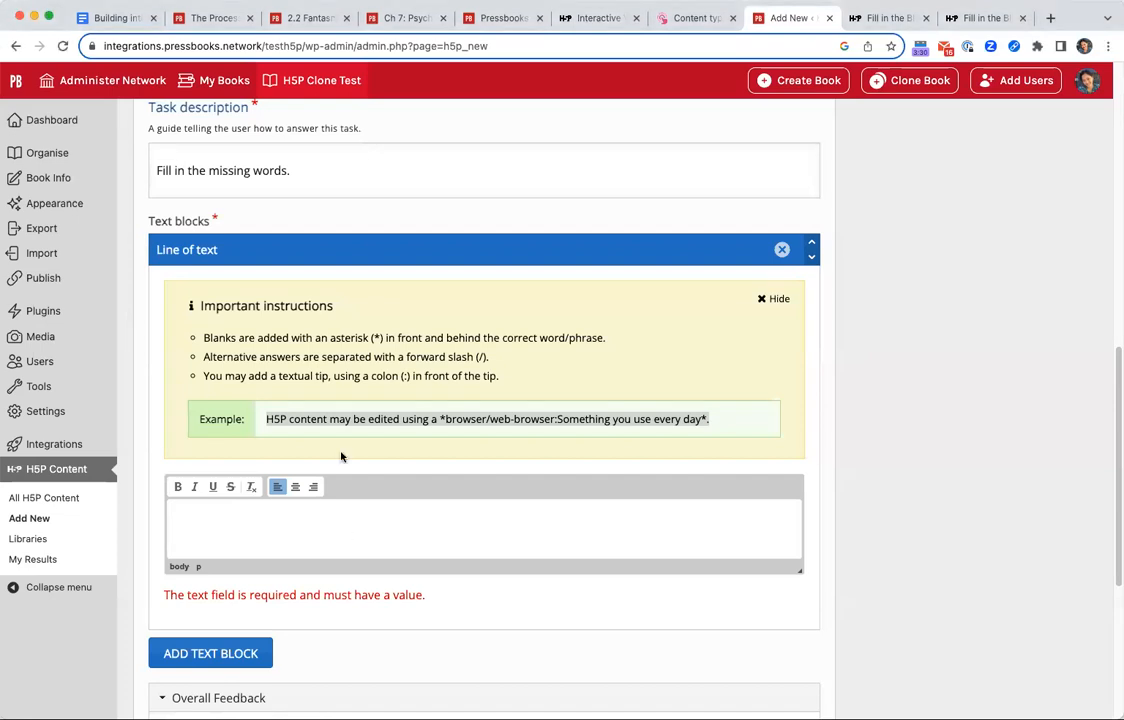
text(The most populous province in Canada, *Ontario/Onitariio/Kanadario*, are full of lakes. There are more than *250,000/250000/250 000:insert a number* lakes in this province. The three largest parks by size, in descending order, are named: 1) *Polar Bear*, 2) *Wabakimi* and 3) *Algonquin*)
scroll(765, 570, down, 3)
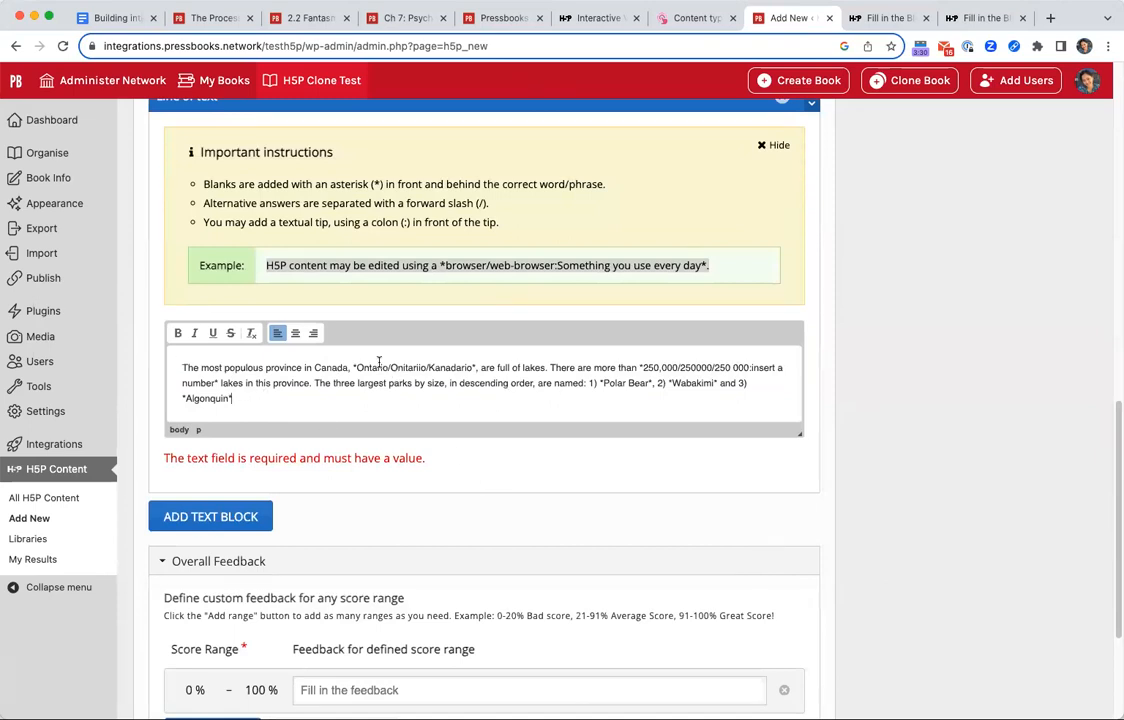
Examine the alternative answers in the paragraph's province blank and lake-number blank.
drag(352, 368, 476, 371)
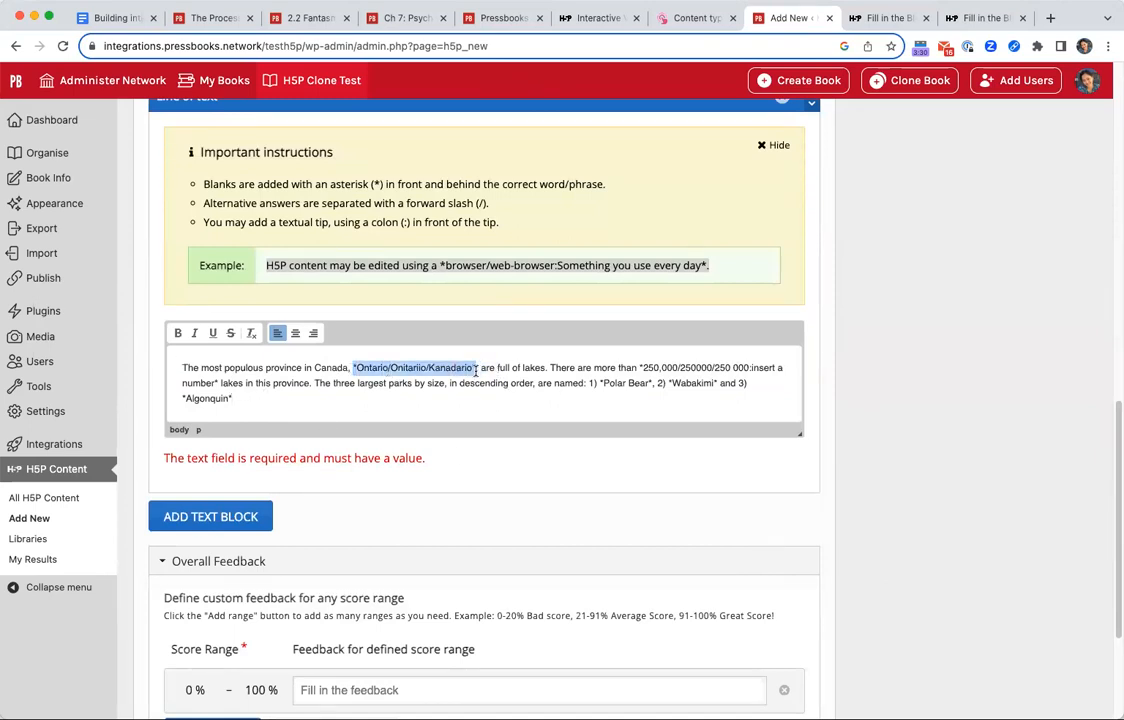
click(313, 378)
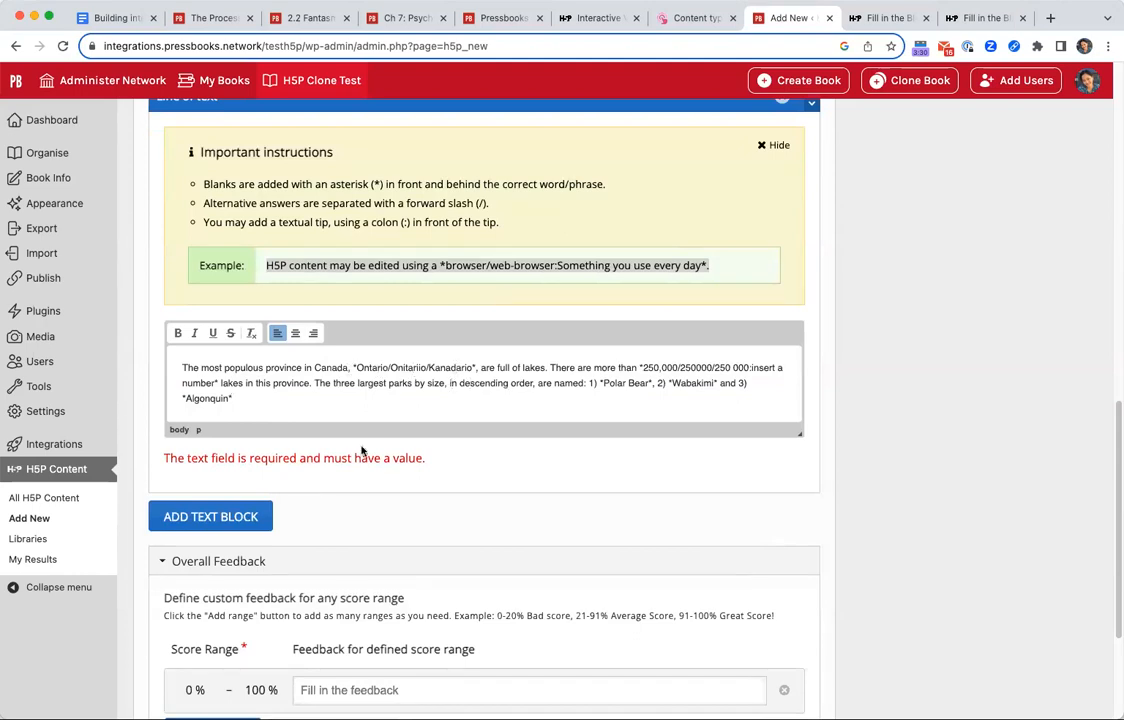
drag(551, 368, 749, 367)
click(642, 368)
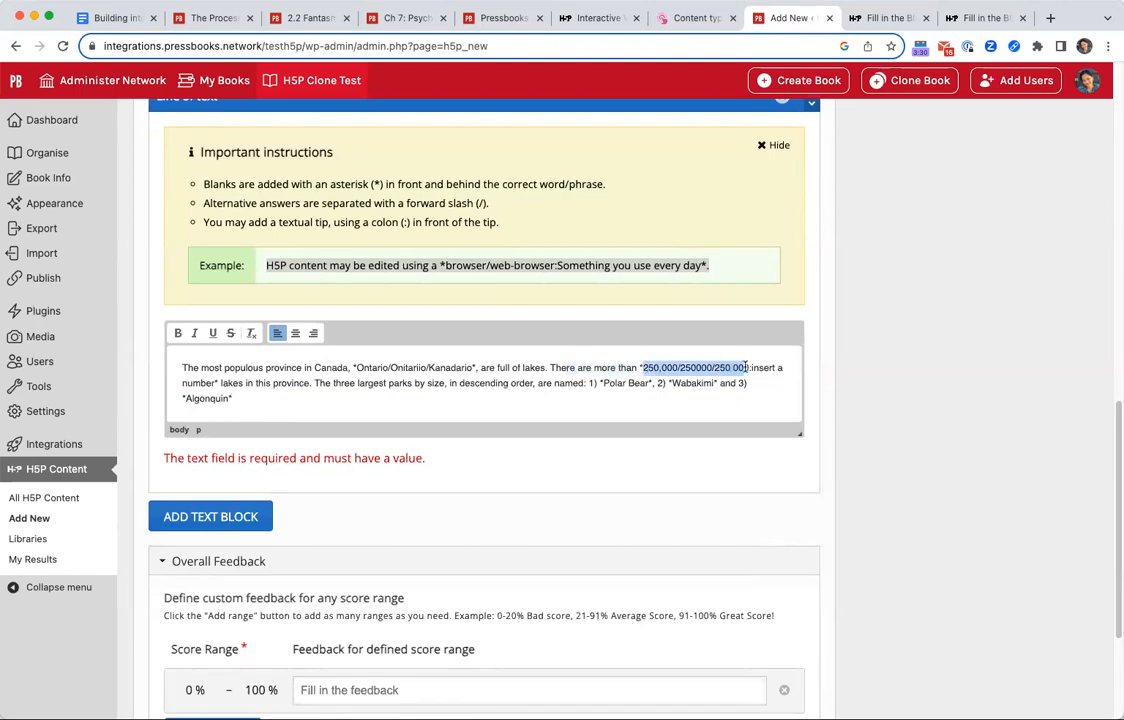
click(745, 383)
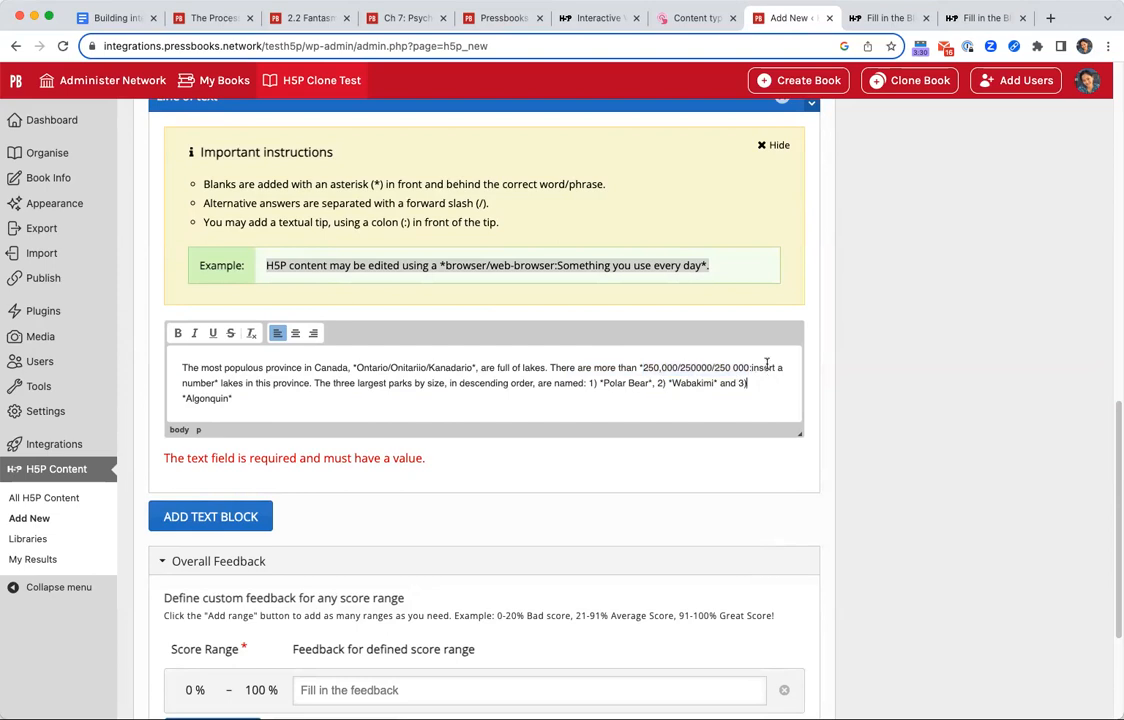
Examine the tip in the lake-number blank and the sentence with blanks for the three largest parks.
drag(752, 369, 218, 384)
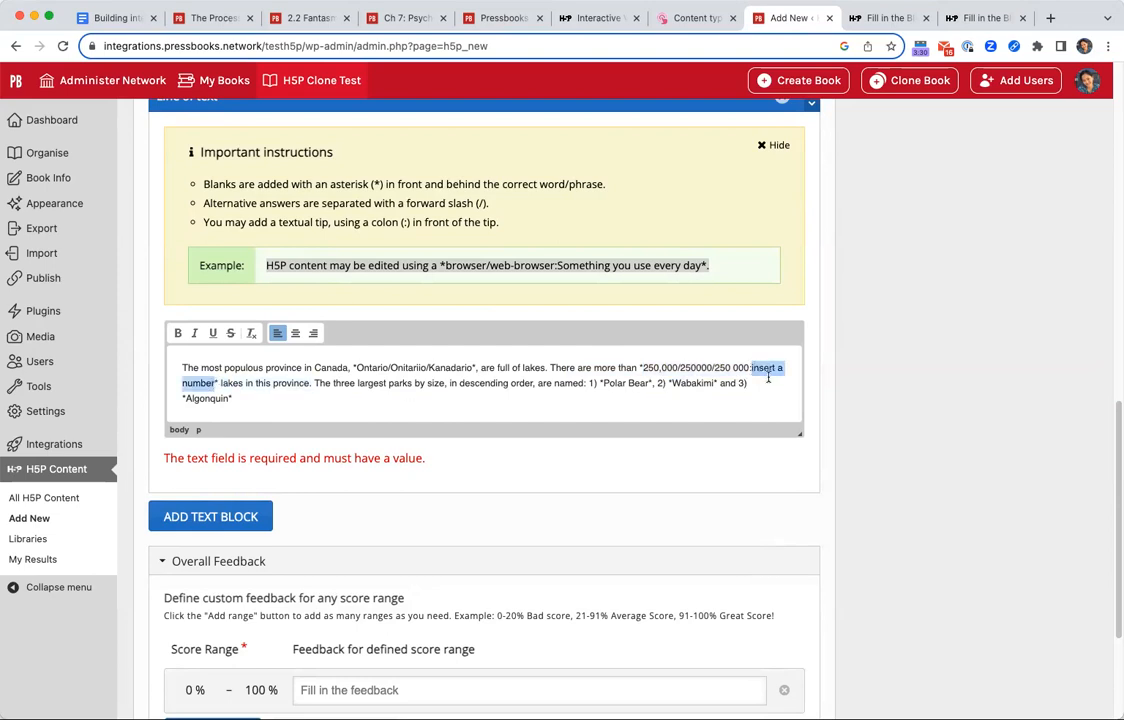
click(357, 387)
click(507, 386)
drag(326, 380, 502, 391)
click(582, 382)
drag(601, 386, 648, 386)
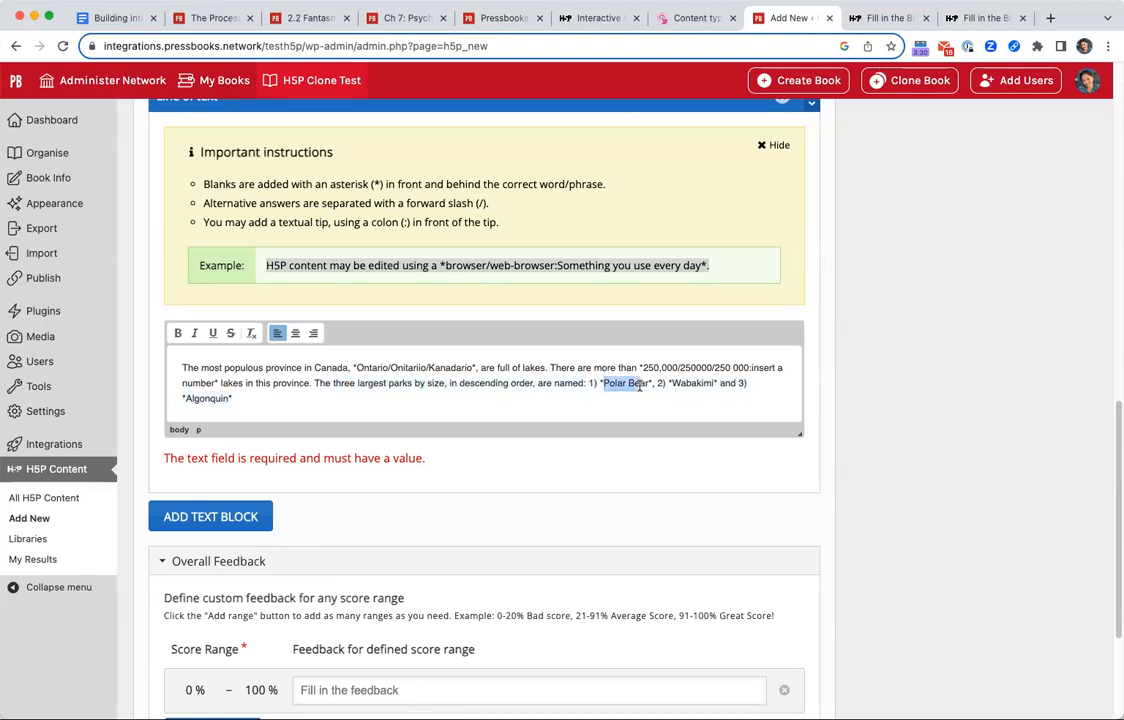
click(682, 383)
drag(187, 398, 231, 400)
click(198, 399)
scroll(518, 476, down, 1)
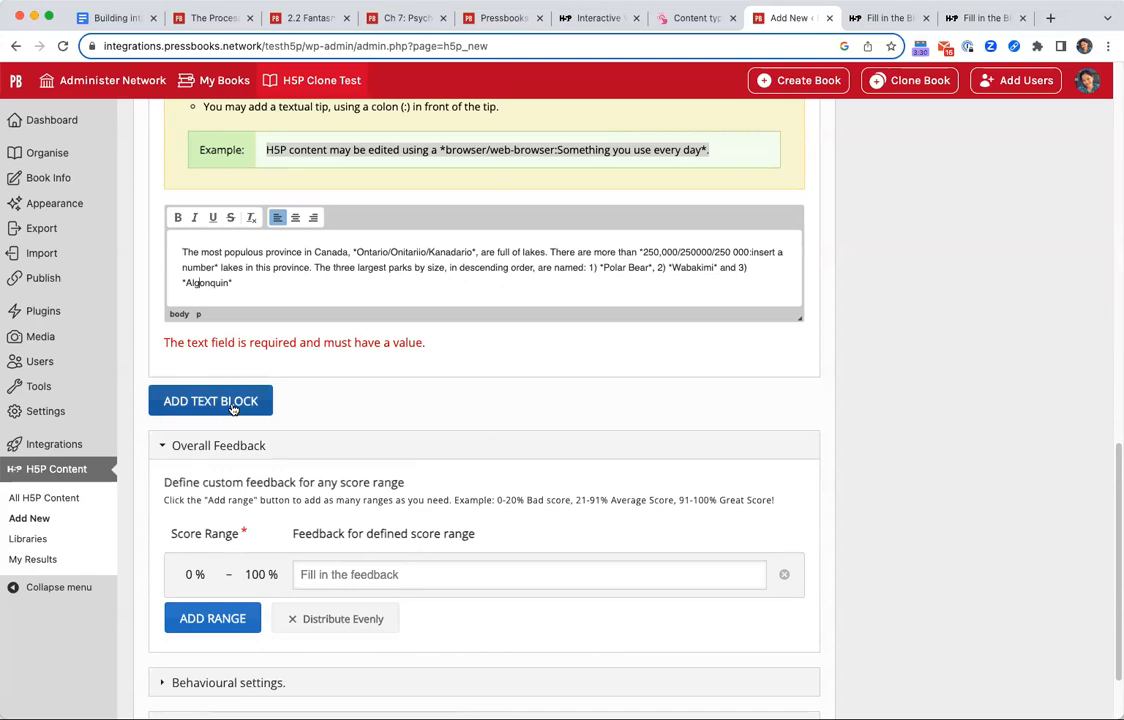
Move the sentence about the three largest parks into a new text block and show that block's instructions.
drag(316, 286, 545, 249)
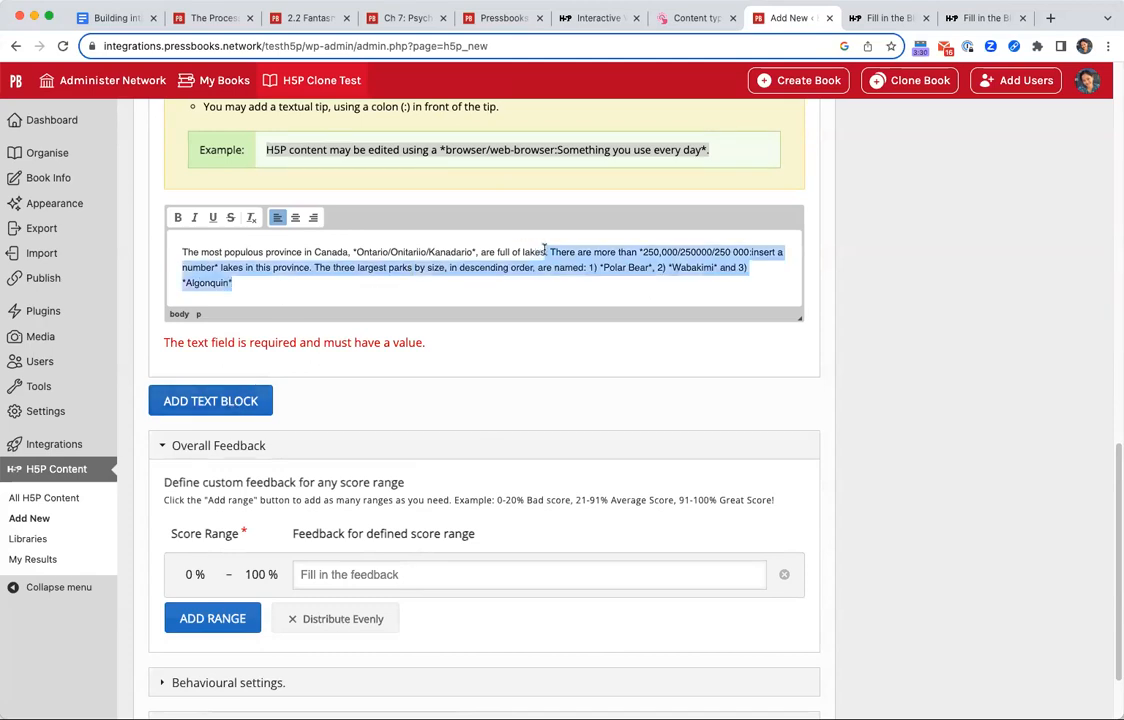
click(495, 282)
drag(314, 268, 263, 400)
key(super+c)
key(BackSpace)
click(261, 397)
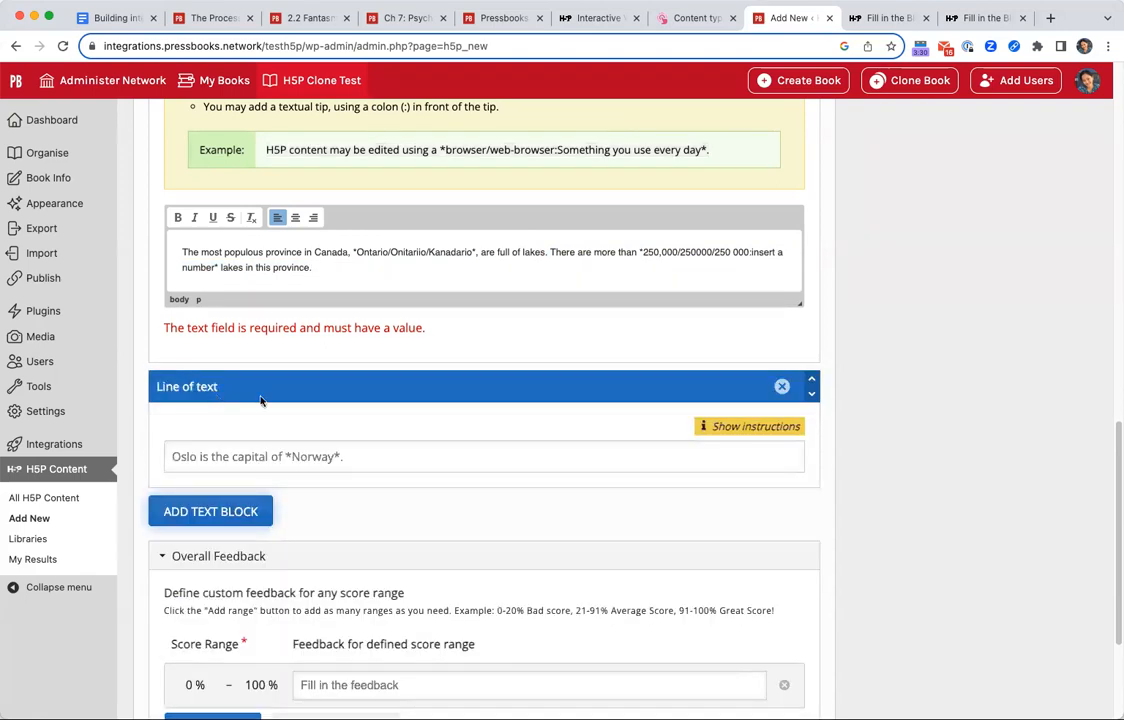
click(339, 416)
key(super+v)
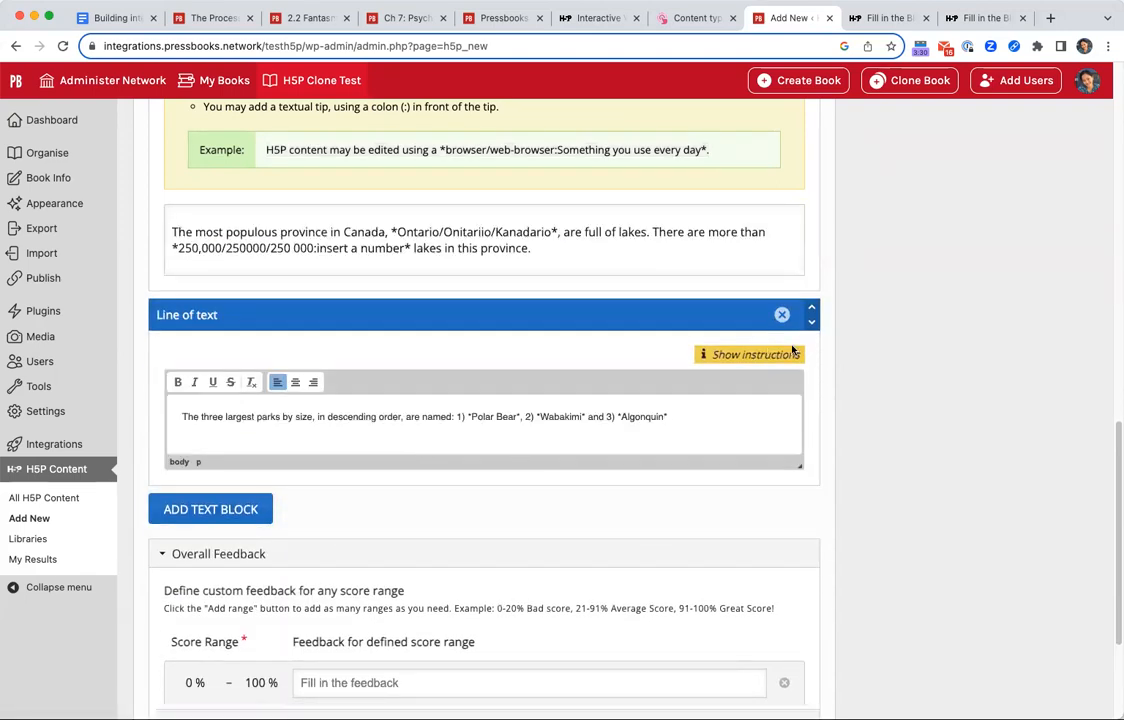
click(792, 352)
Add four score ranges to the overall feedback and distribute the ranges evenly.
scroll(517, 602, down, 3)
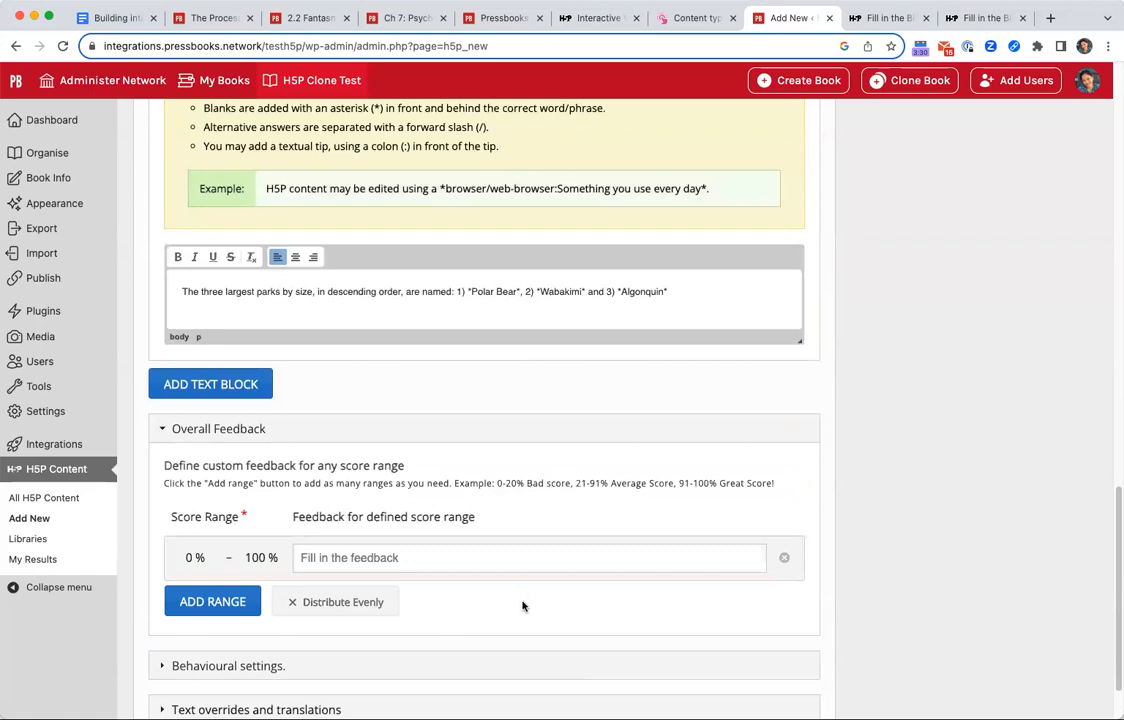
scroll(522, 600, down, 1)
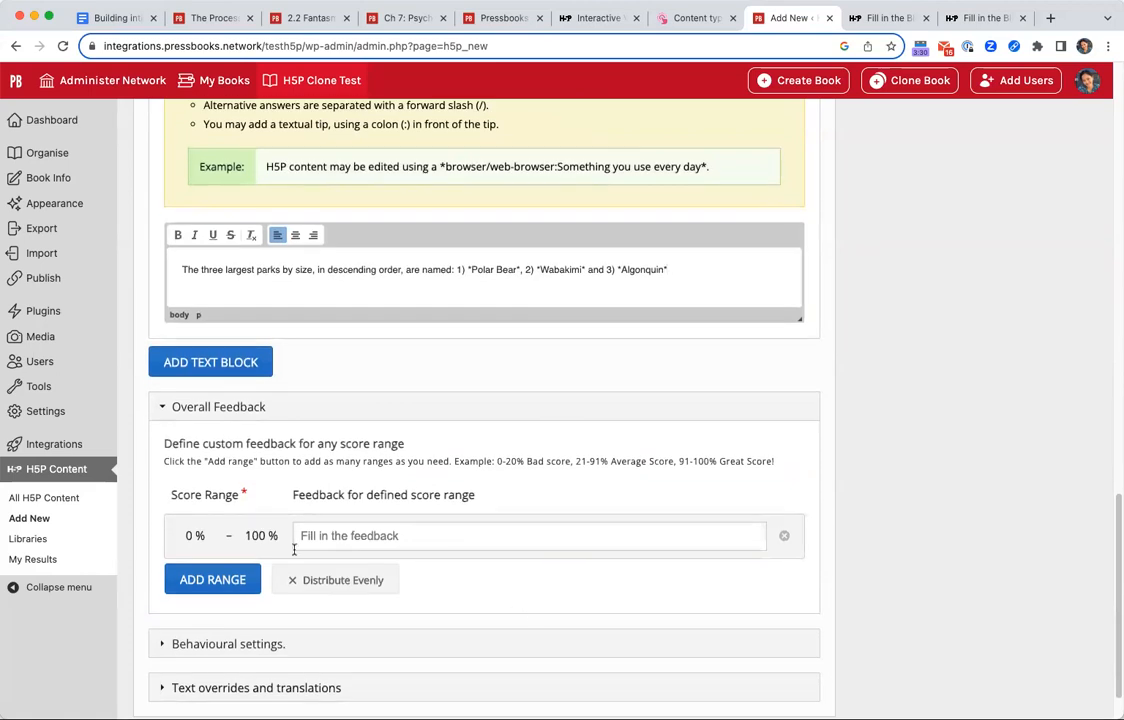
scroll(336, 519, up, 3)
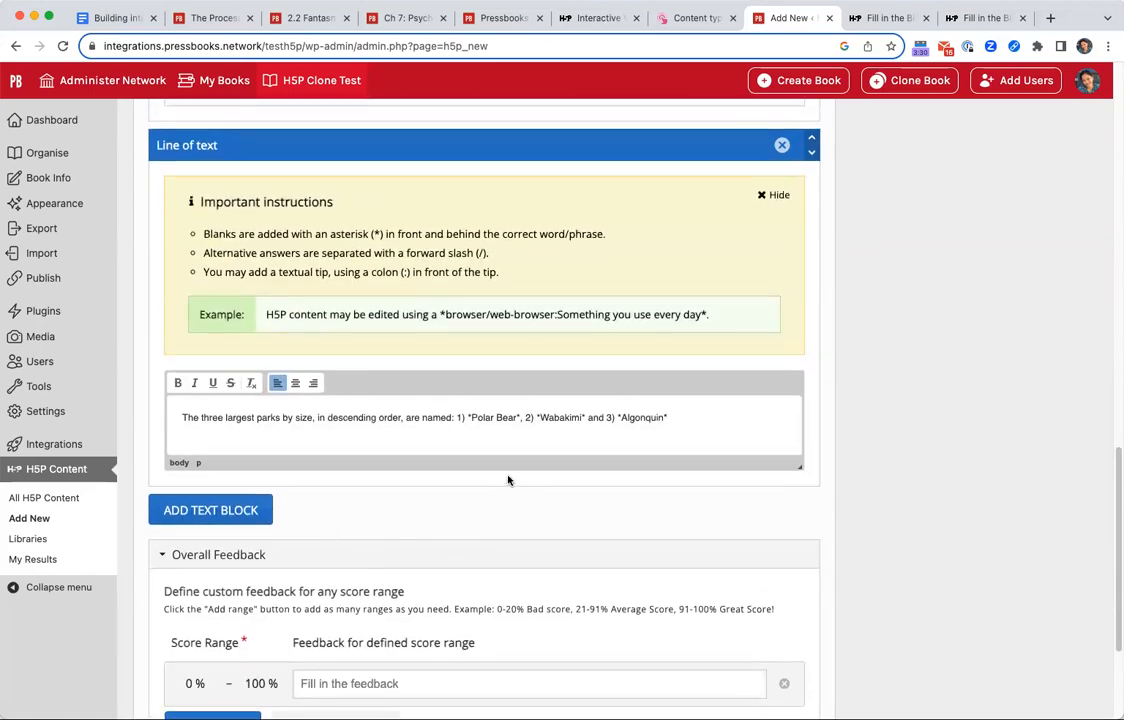
scroll(507, 479, up, 4)
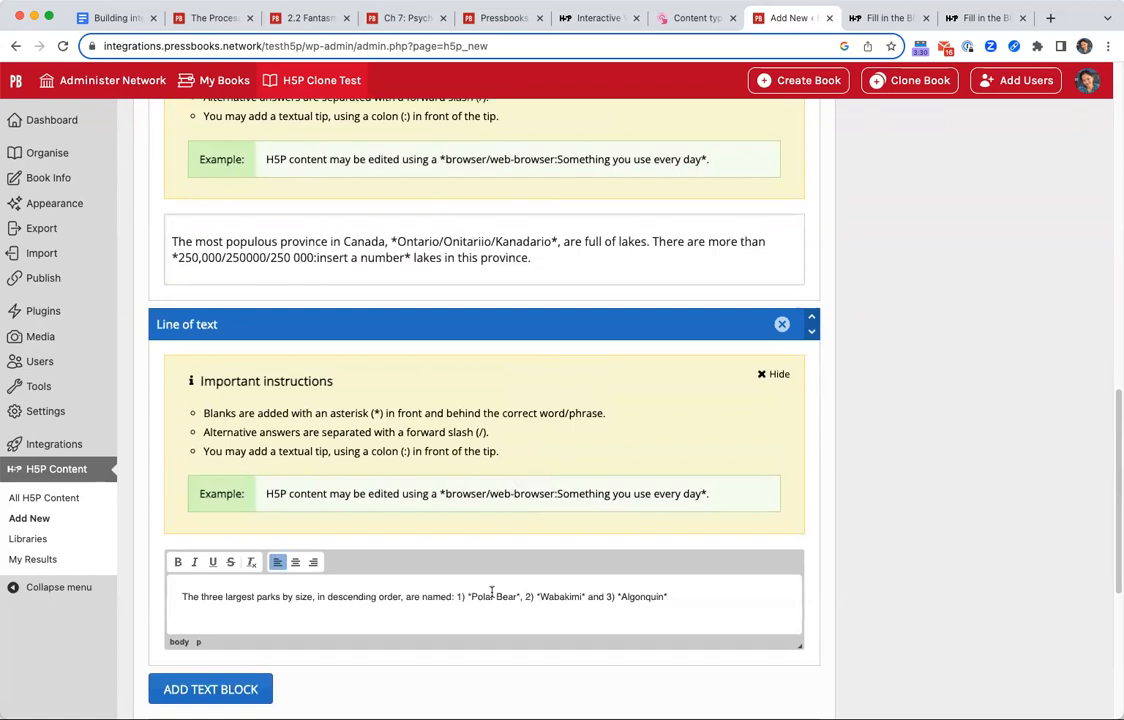
scroll(763, 580, down, 5)
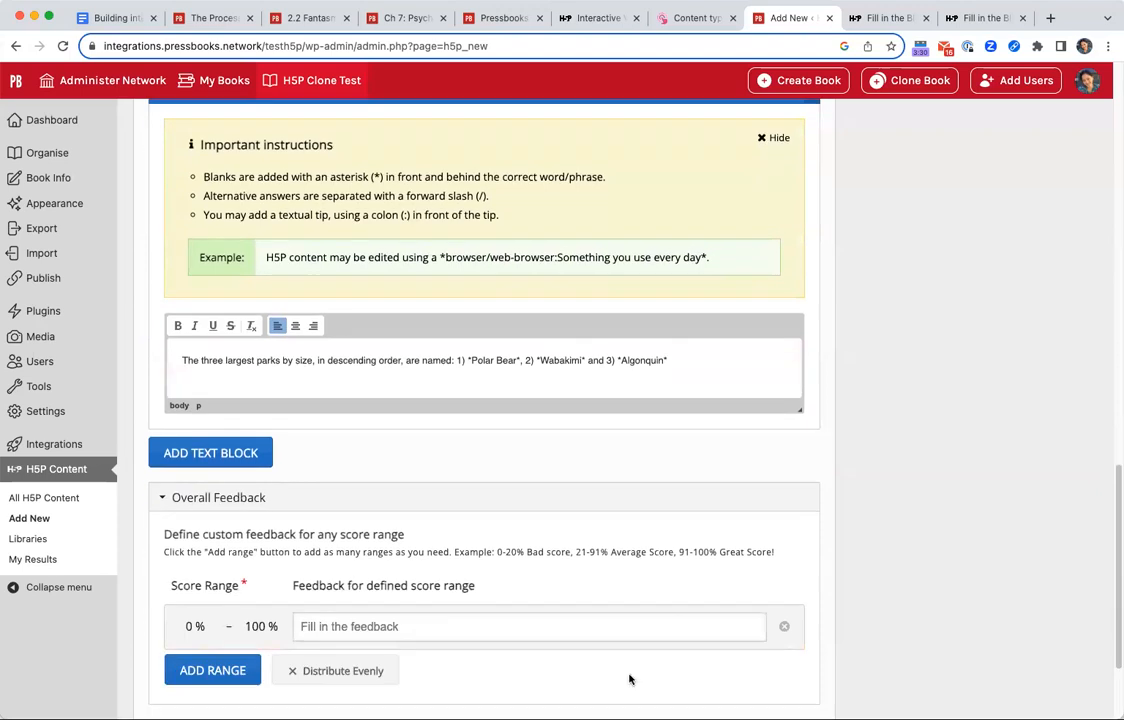
scroll(330, 655, down, 3)
click(213, 541)
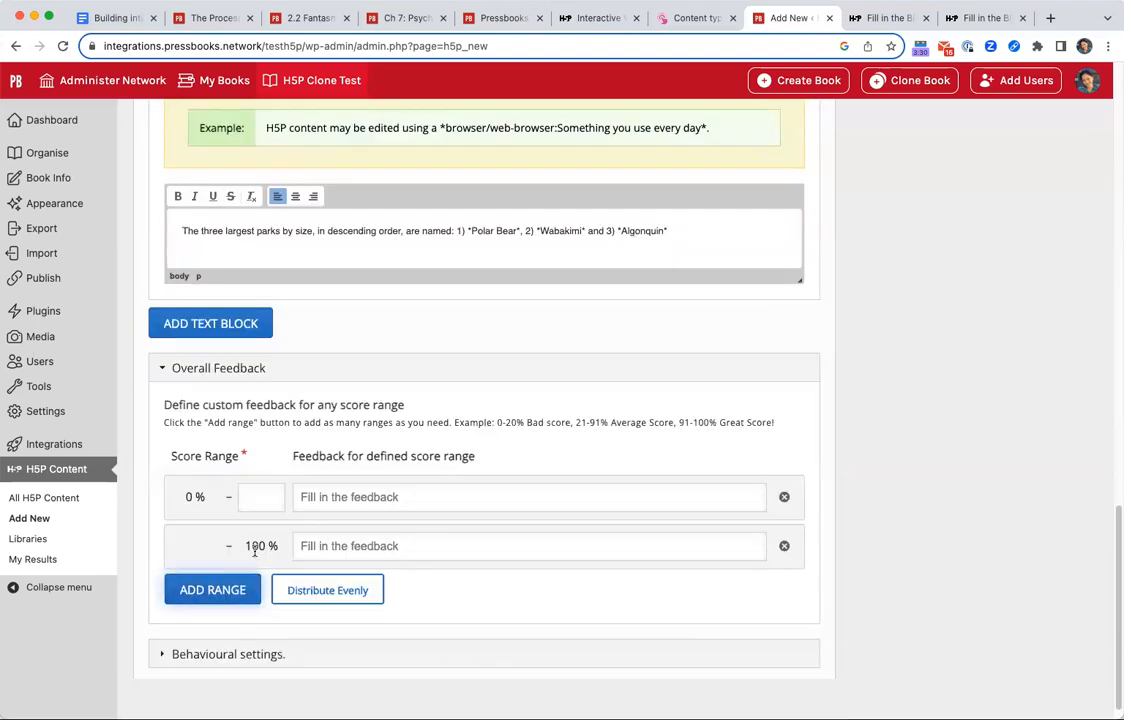
click(212, 590)
click(218, 639)
click(232, 686)
scroll(284, 690, down, 4)
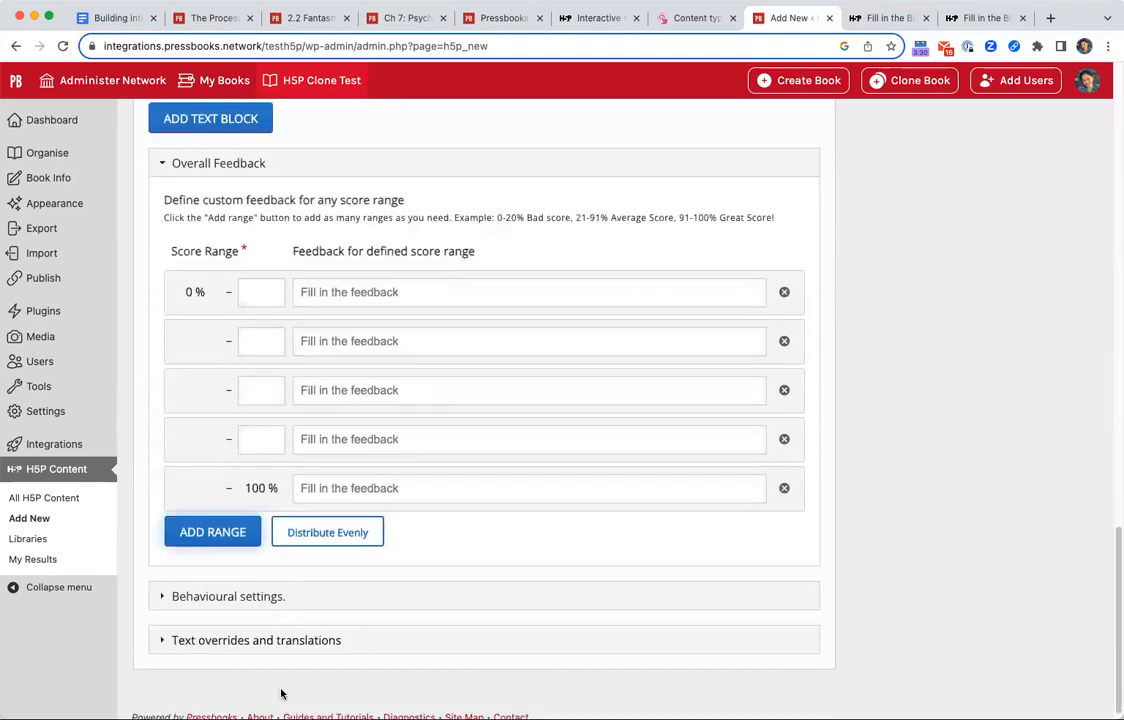
click(372, 538)
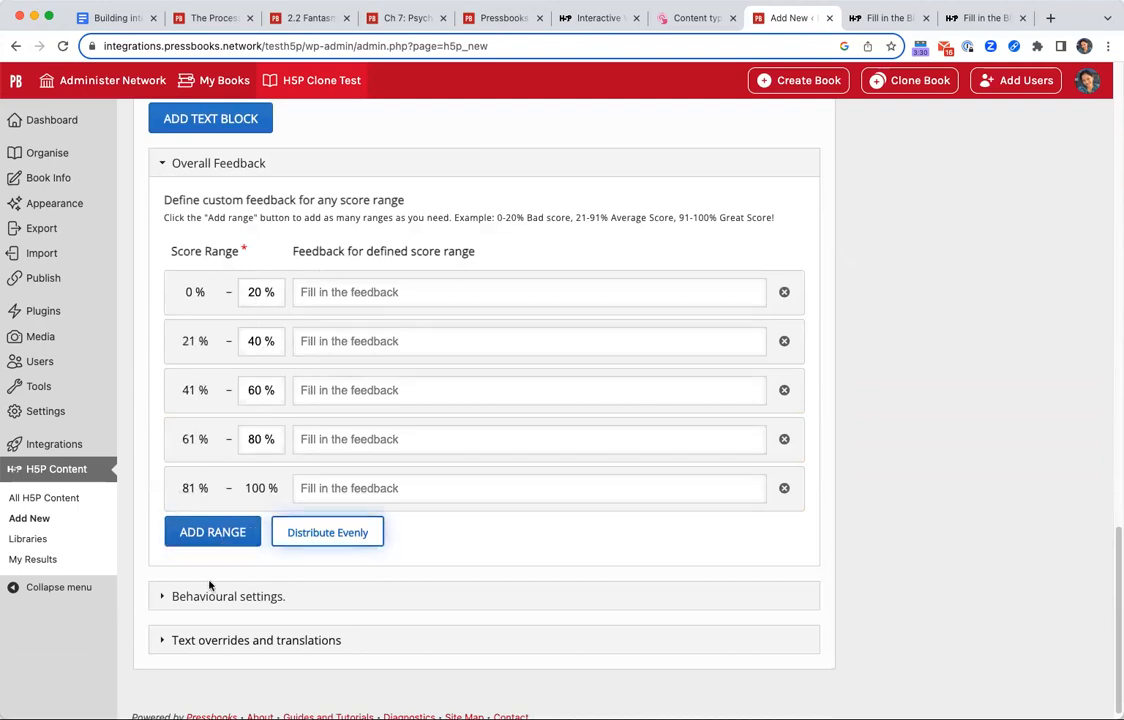
Add one more feedback range, try 0 % as the first range's upper limit, and redistribute all ranges evenly.
click(212, 532)
click(257, 296)
double_click(253, 294)
text(0)
click(332, 588)
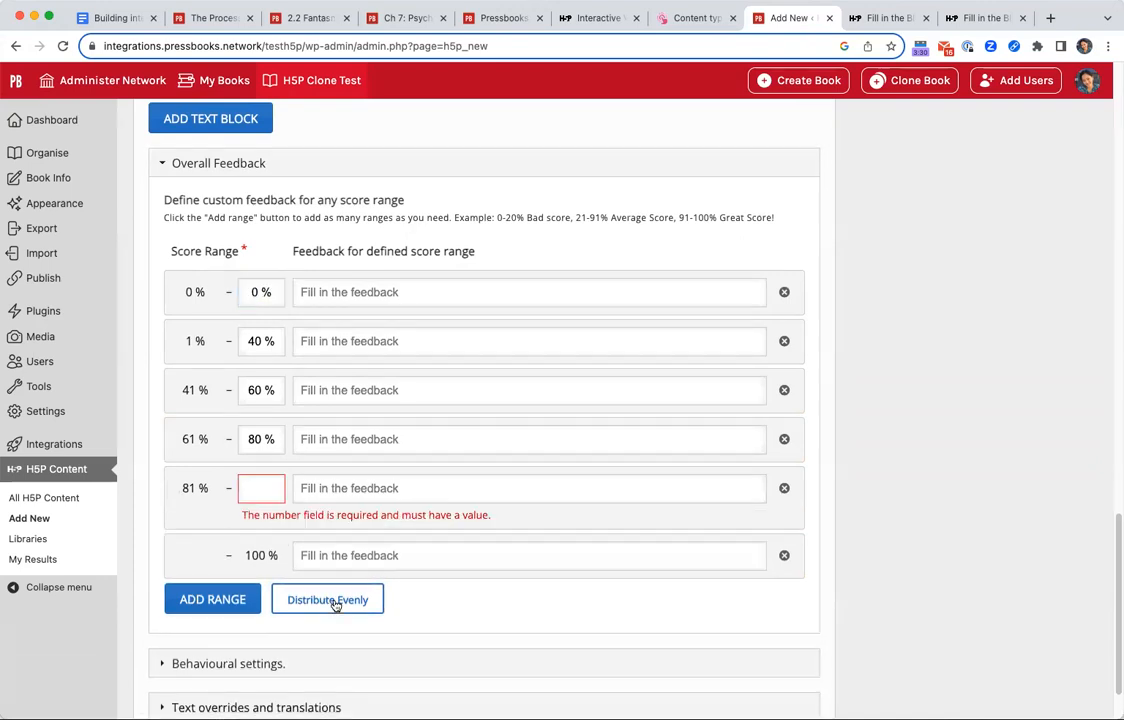
click(250, 341)
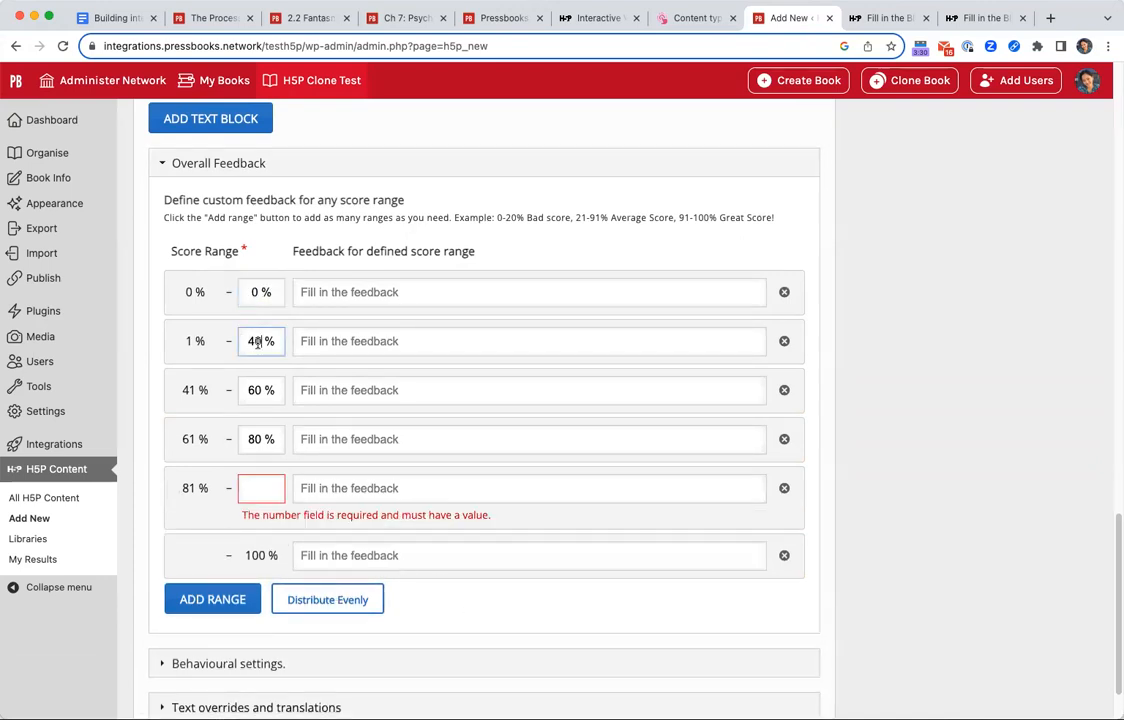
click(328, 600)
click(630, 703)
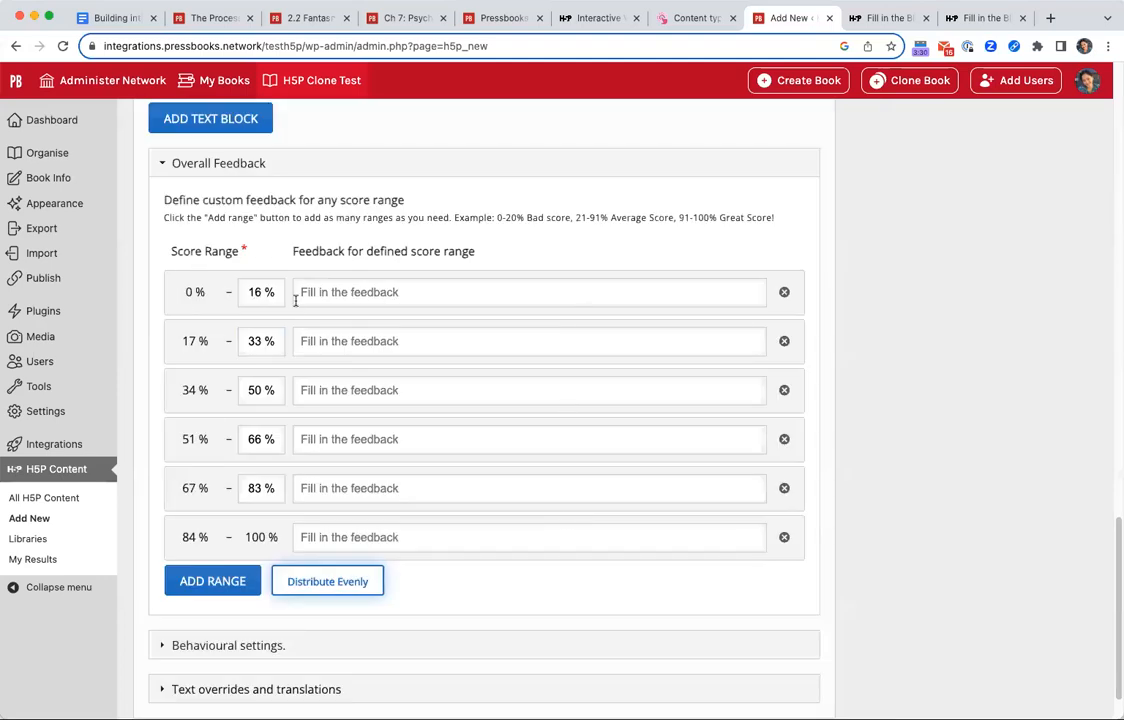
Enter "Sorry, you need to try again." as the feedback for the 0–16 % score range.
click(506, 294)
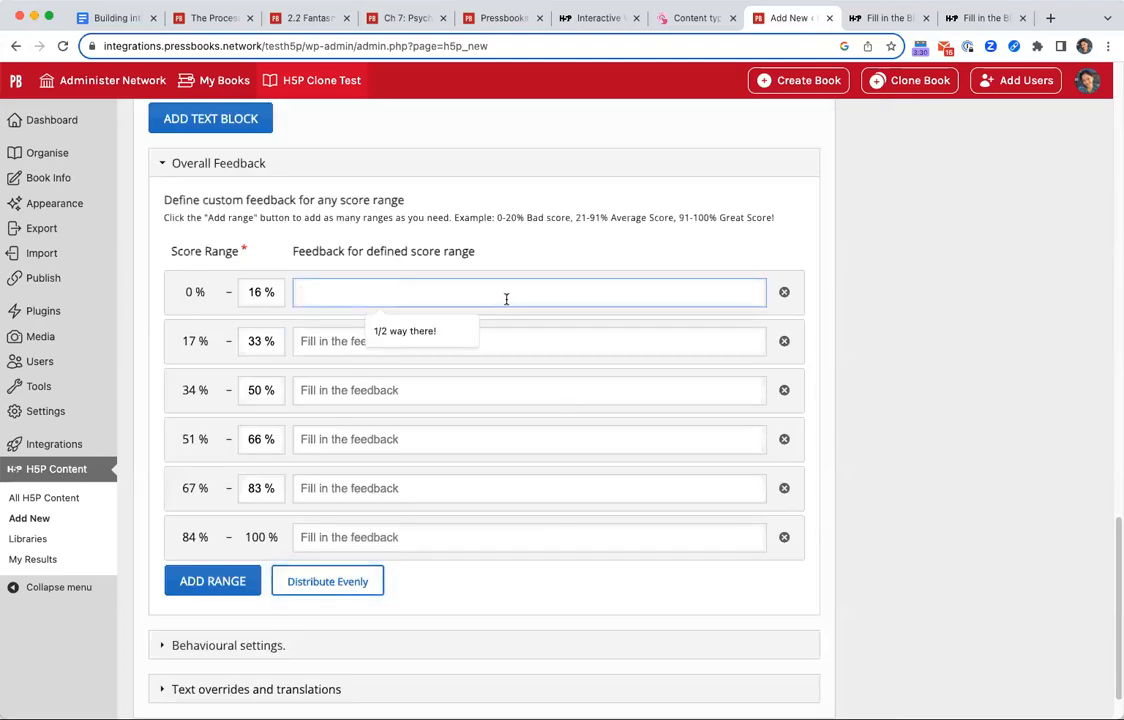
click(509, 233)
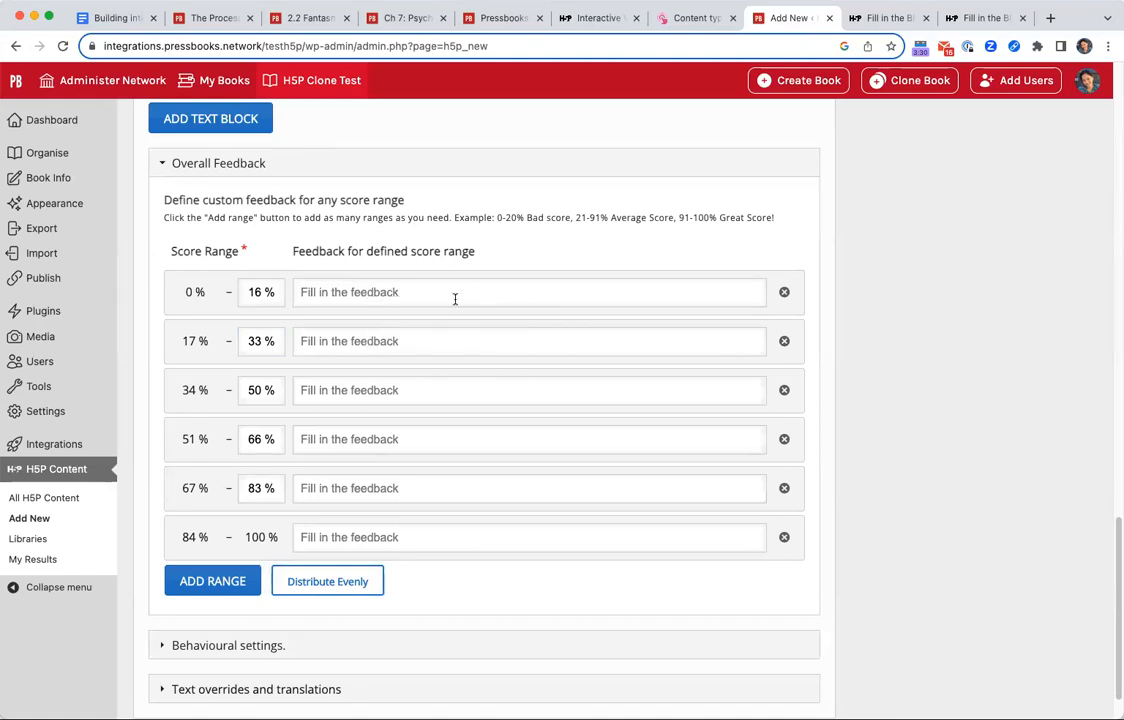
scroll(539, 477, down, 1)
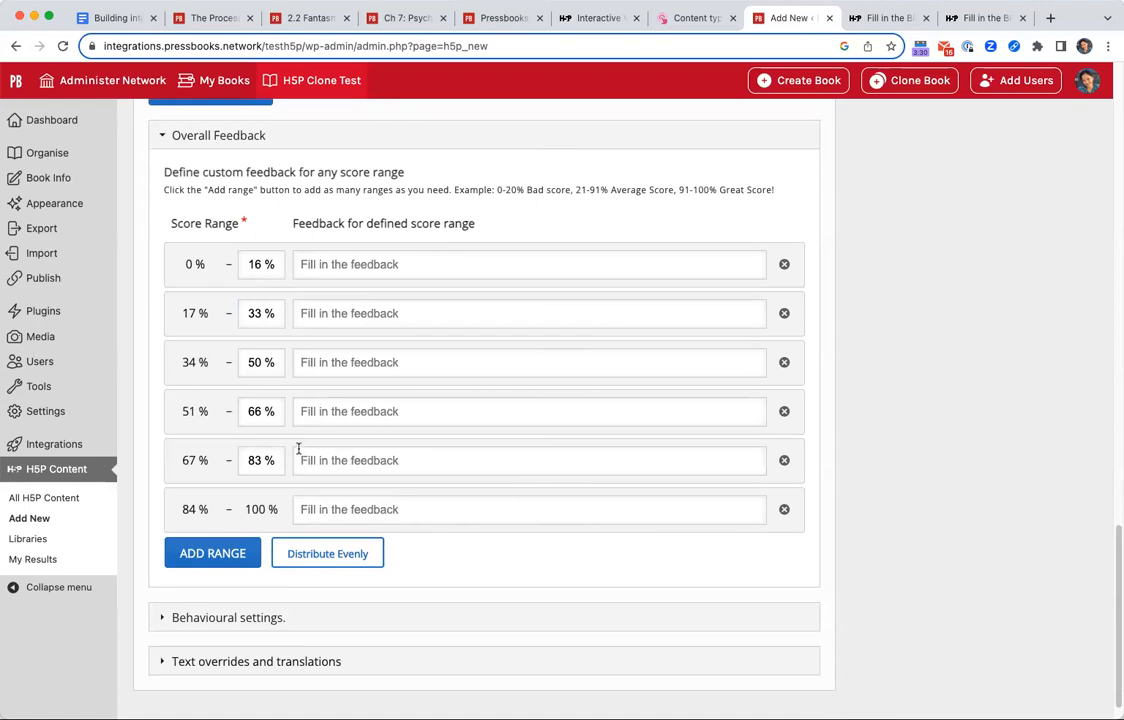
click(452, 266)
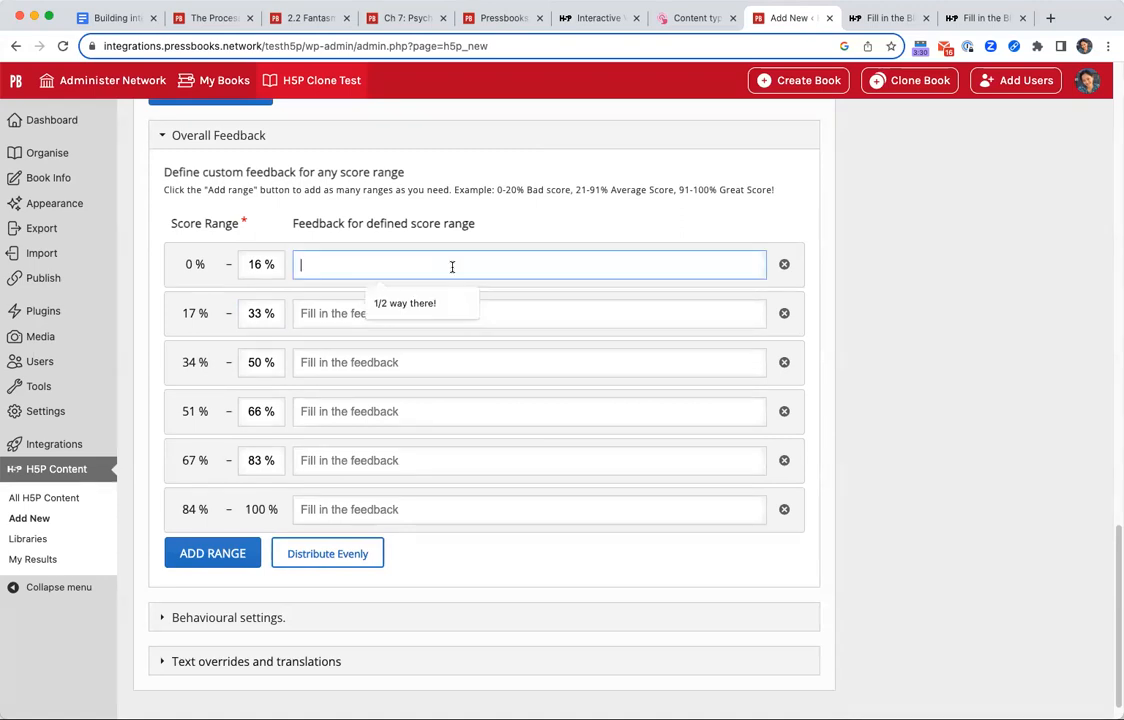
text(Sorry, you need to try again.)
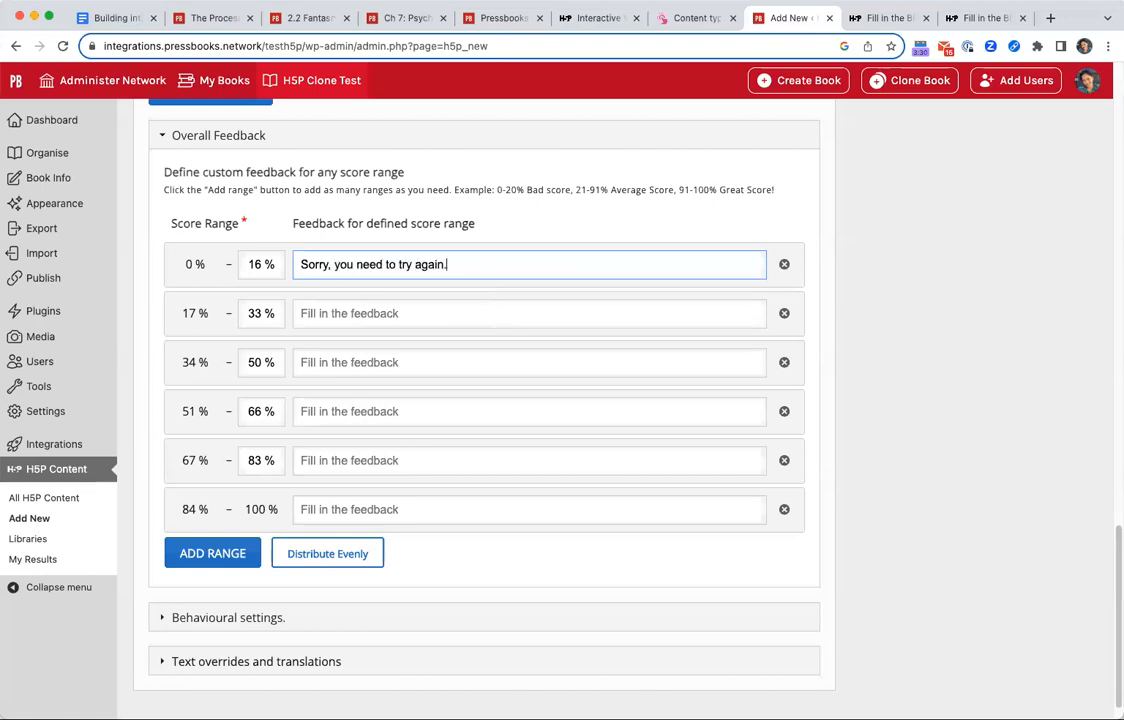
Enter the feedback "You're totally correct!" for the 84–100 % range and "Almost there." for the 67–83 % range.
click(414, 516)
text(You're totaly)
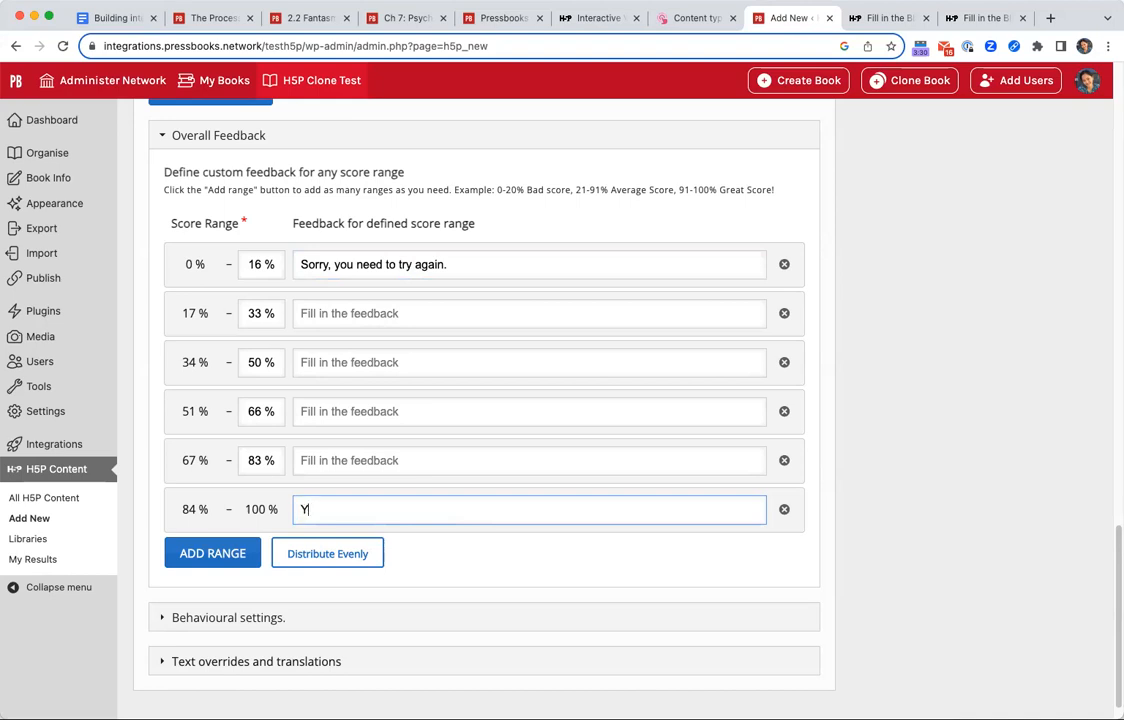
key(BackSpace)
key(BackSpace)
text(ly correct!)
click(446, 466)
text(Almost there.)
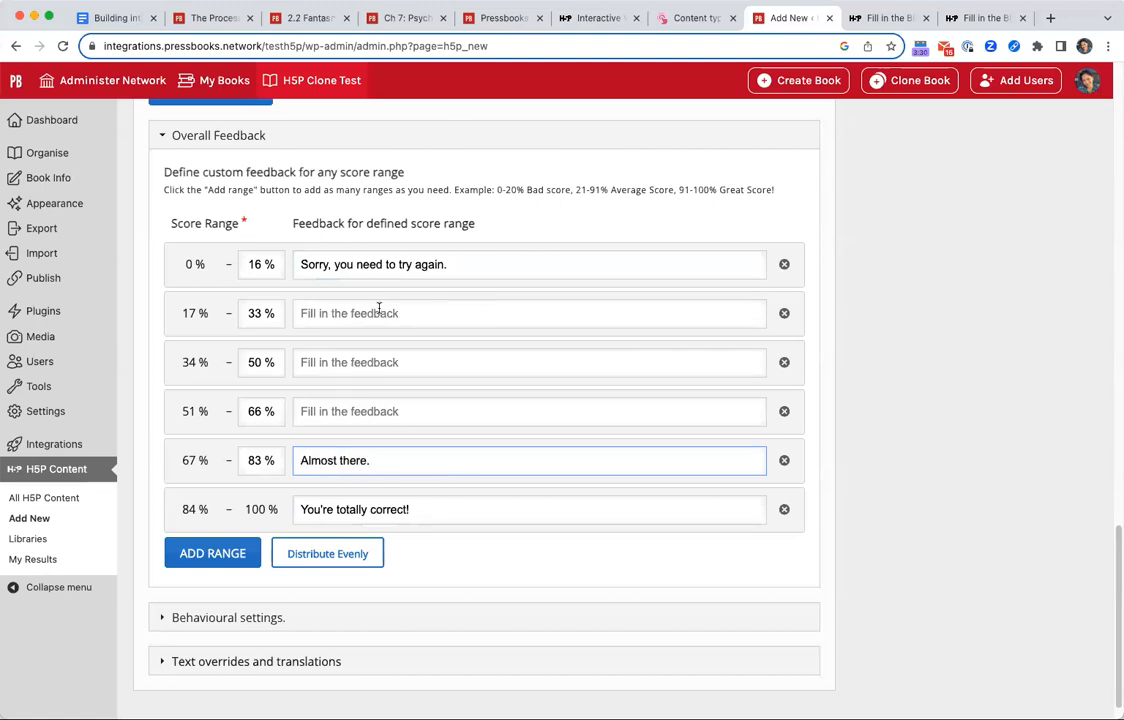
Expand the behavioural settings and examine the options for case sensitivity and accepting minor spelling errors.
scroll(444, 574, down, 2)
click(359, 584)
scroll(437, 613, down, 3)
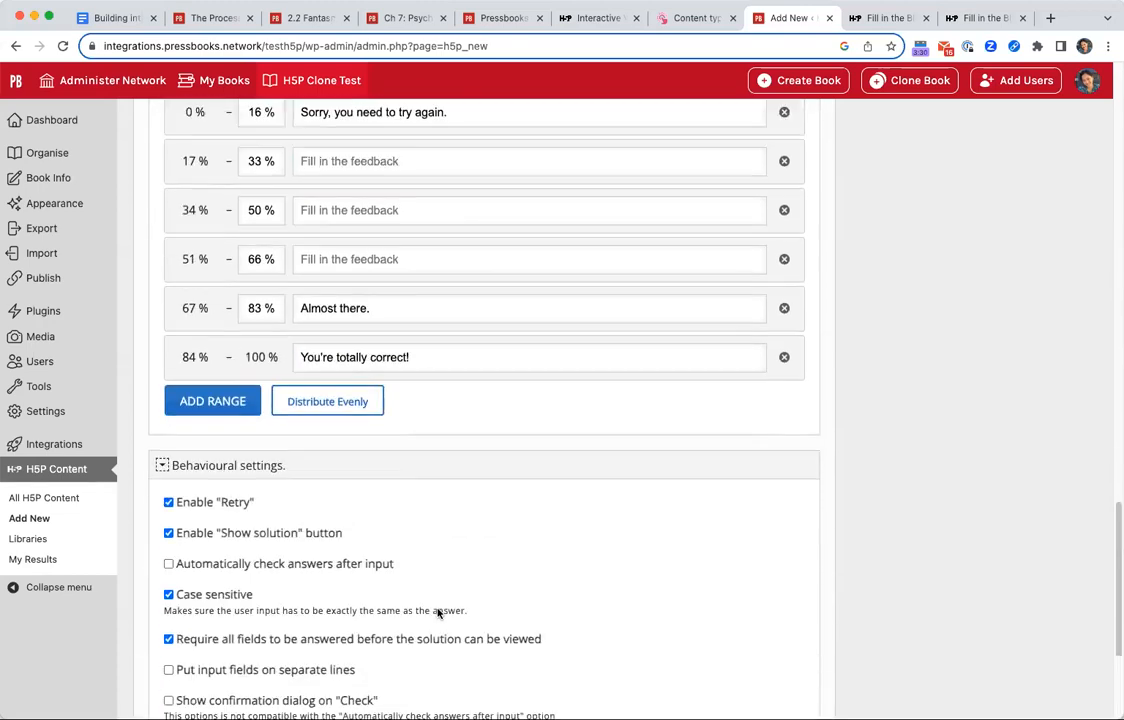
scroll(437, 613, down, 3)
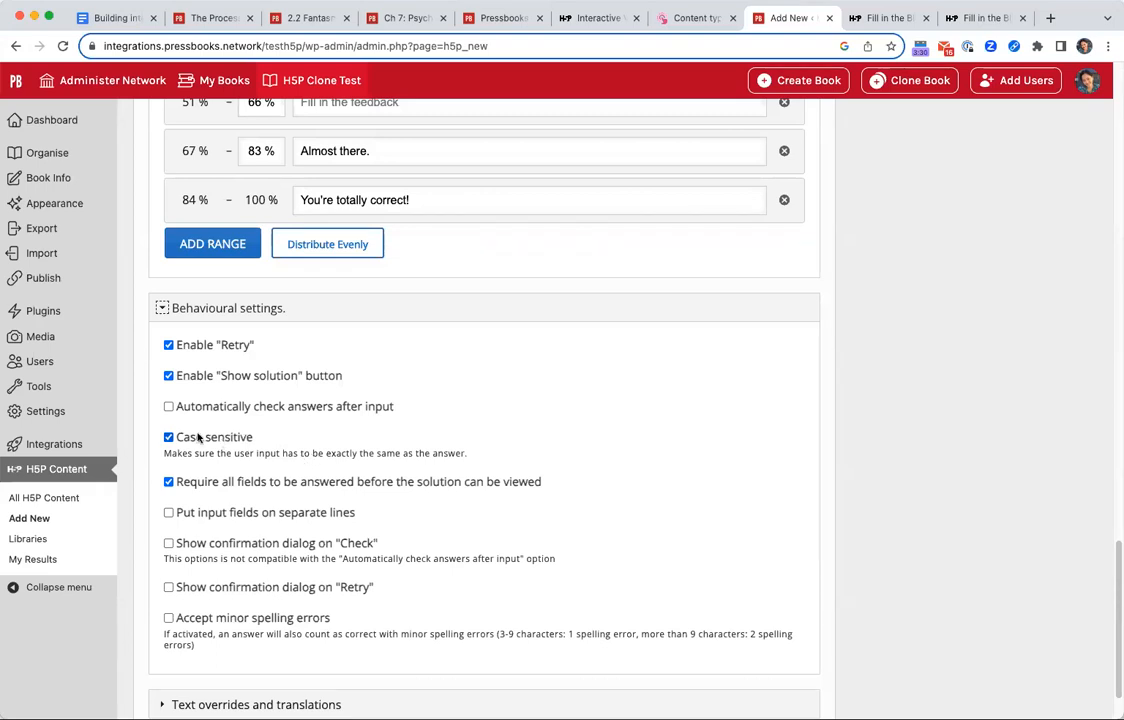
drag(197, 437, 236, 455)
drag(200, 645, 257, 621)
click(865, 603)
Restart the grammar exercise in the French 2.2 chapter, answer item 4 with the unaccented "ecouter", and check the answers.
click(300, 18)
scroll(615, 555, down, 1)
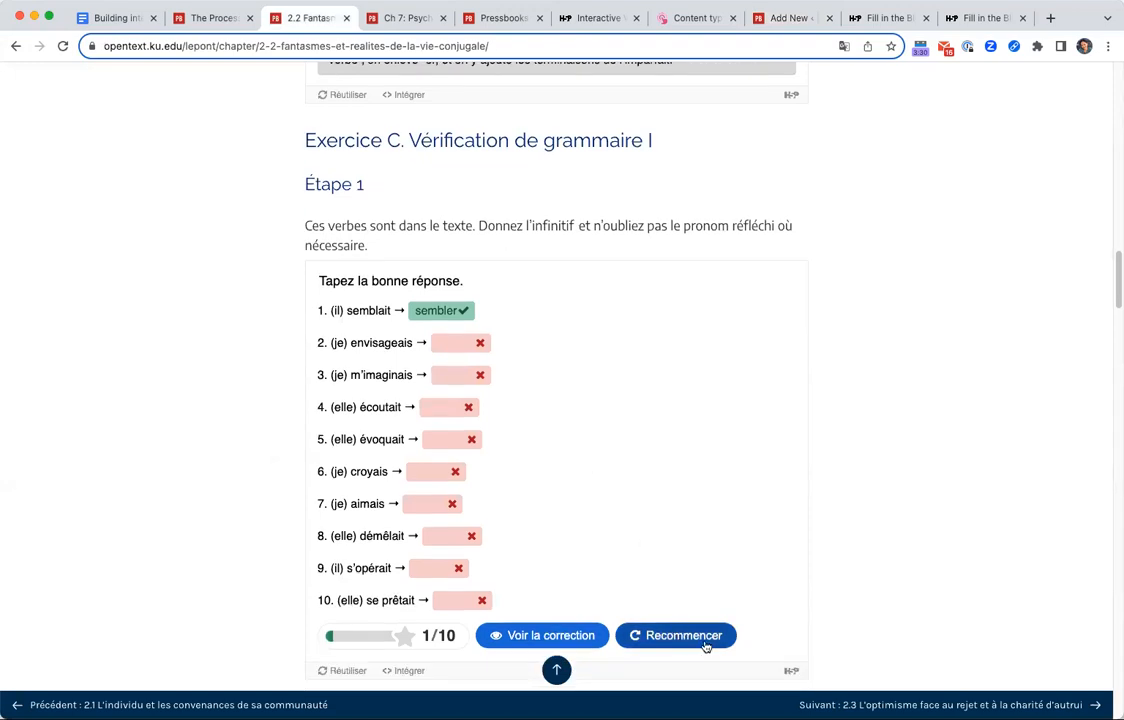
click(721, 640)
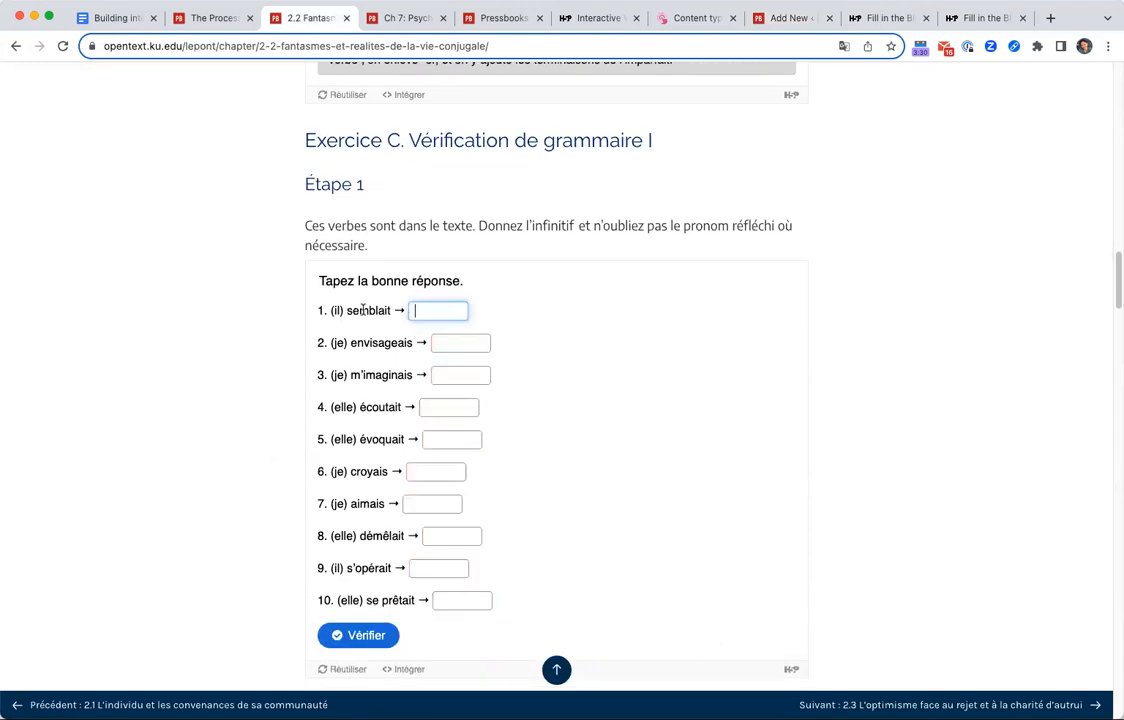
click(453, 409)
text(ecouter)
click(370, 636)
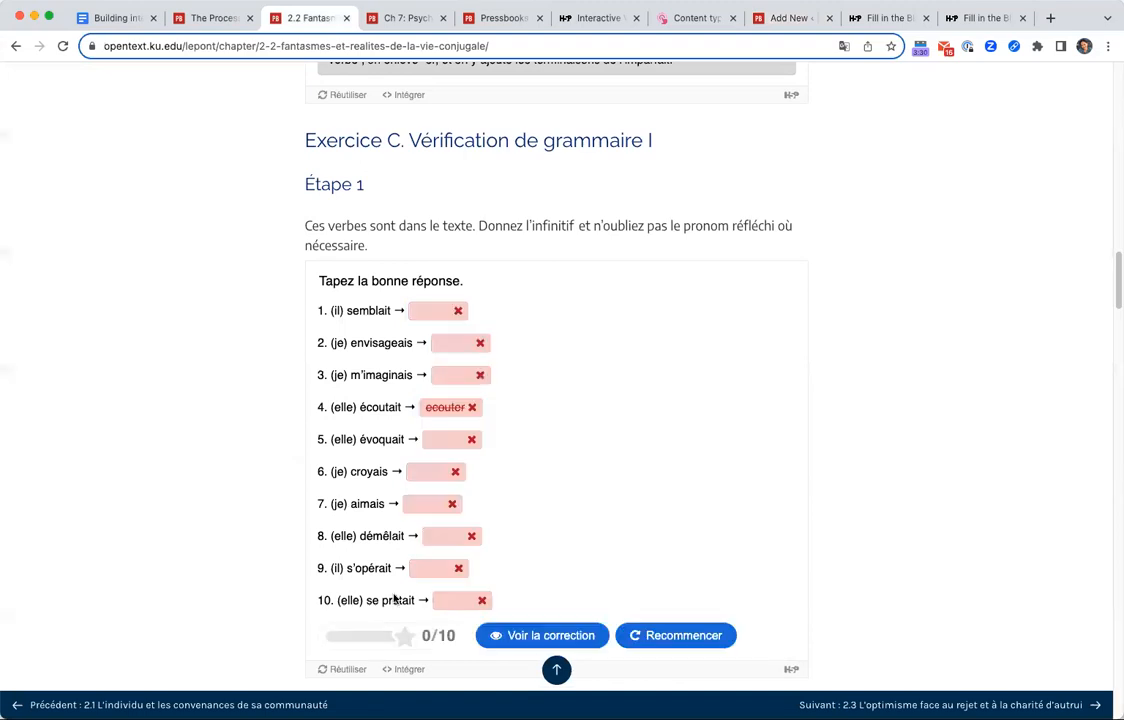
Retry the French exercise with the accented "écouter" for item 4, check it, and return to the activity editor.
click(677, 638)
click(464, 409)
text(e)
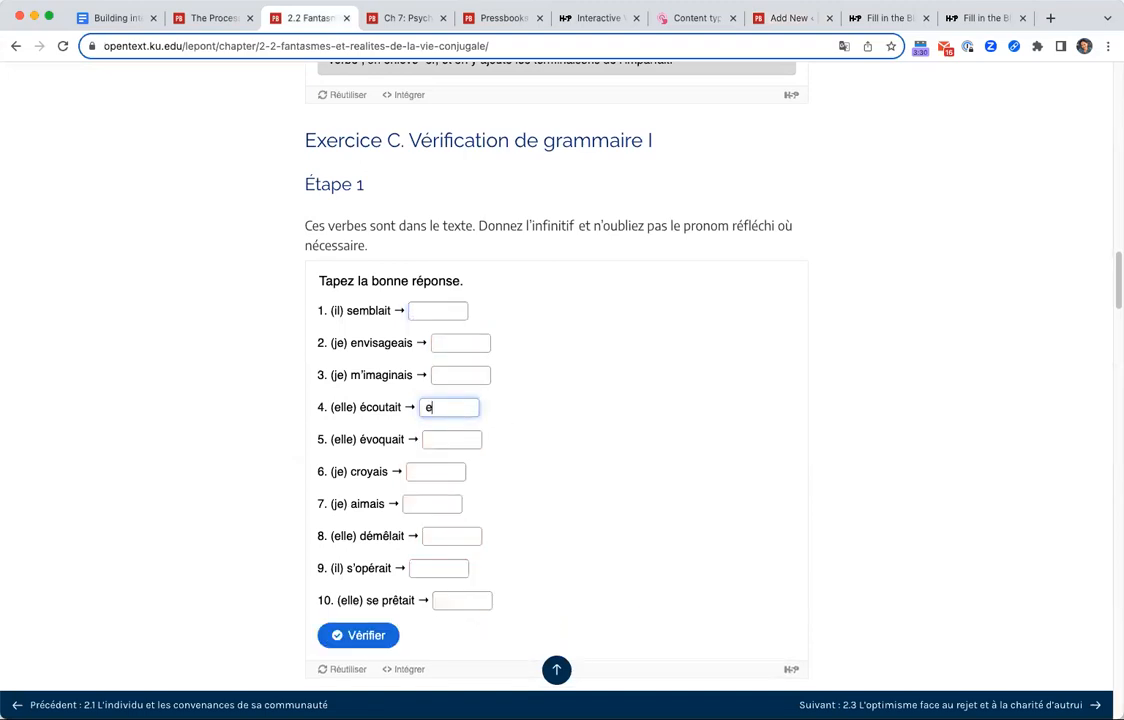
text(2coutre)
key(BackSpace)
key(BackSpace)
text(er)
click(362, 635)
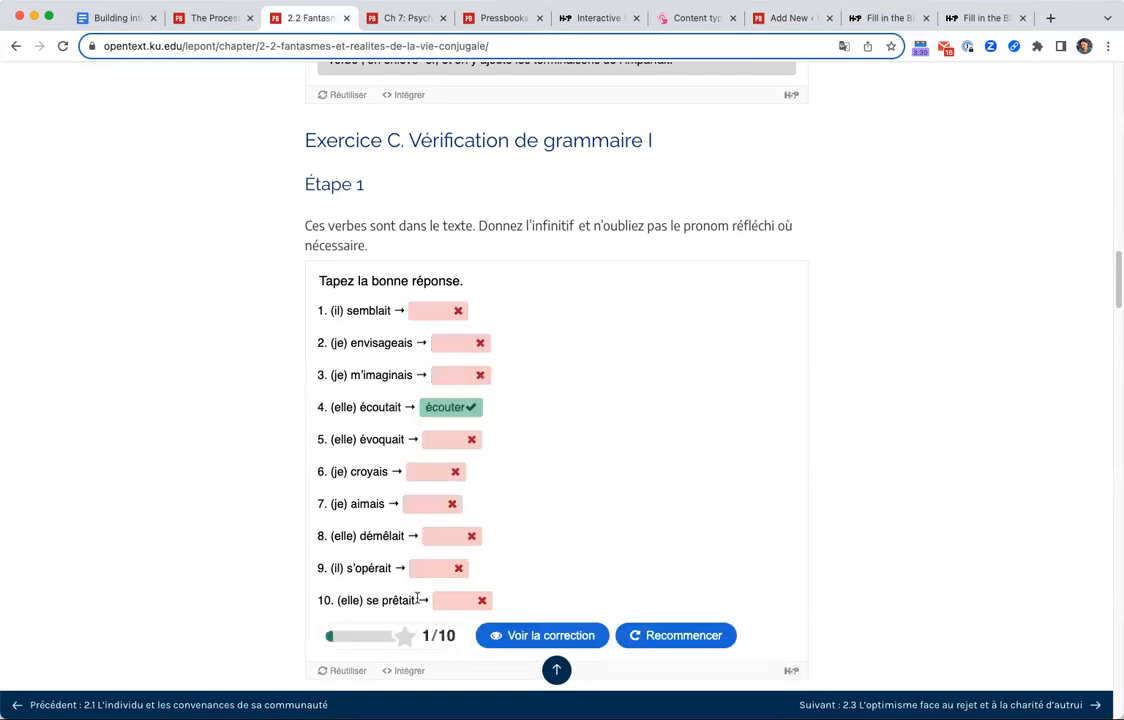
click(803, 22)
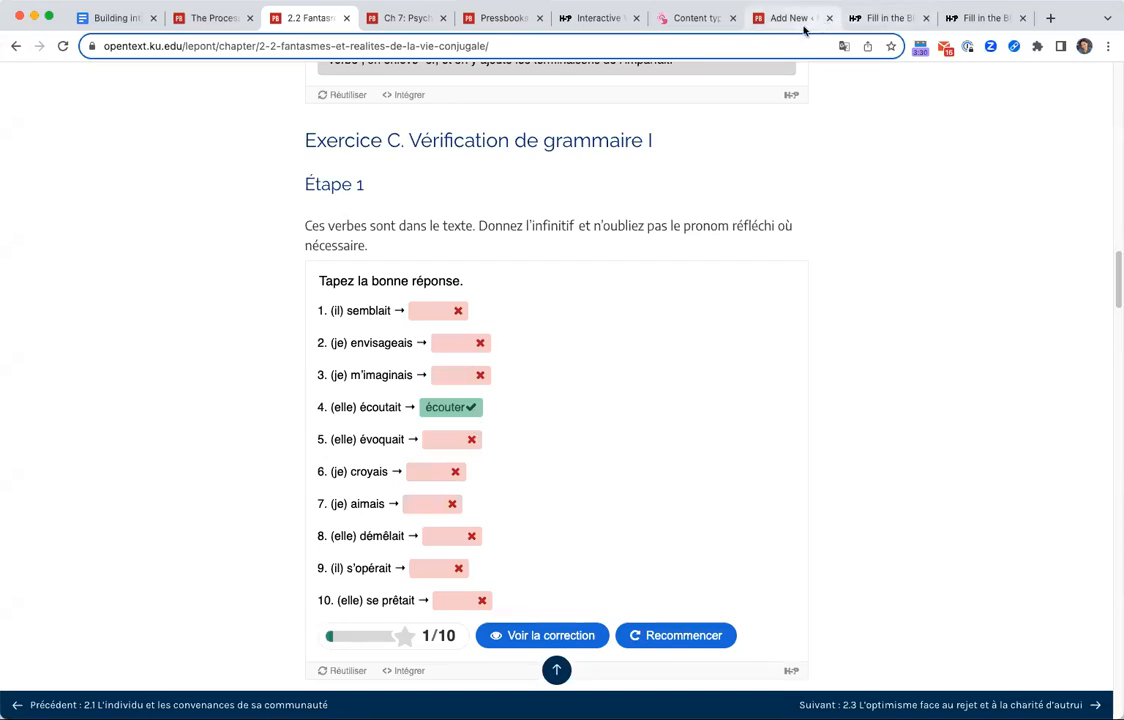
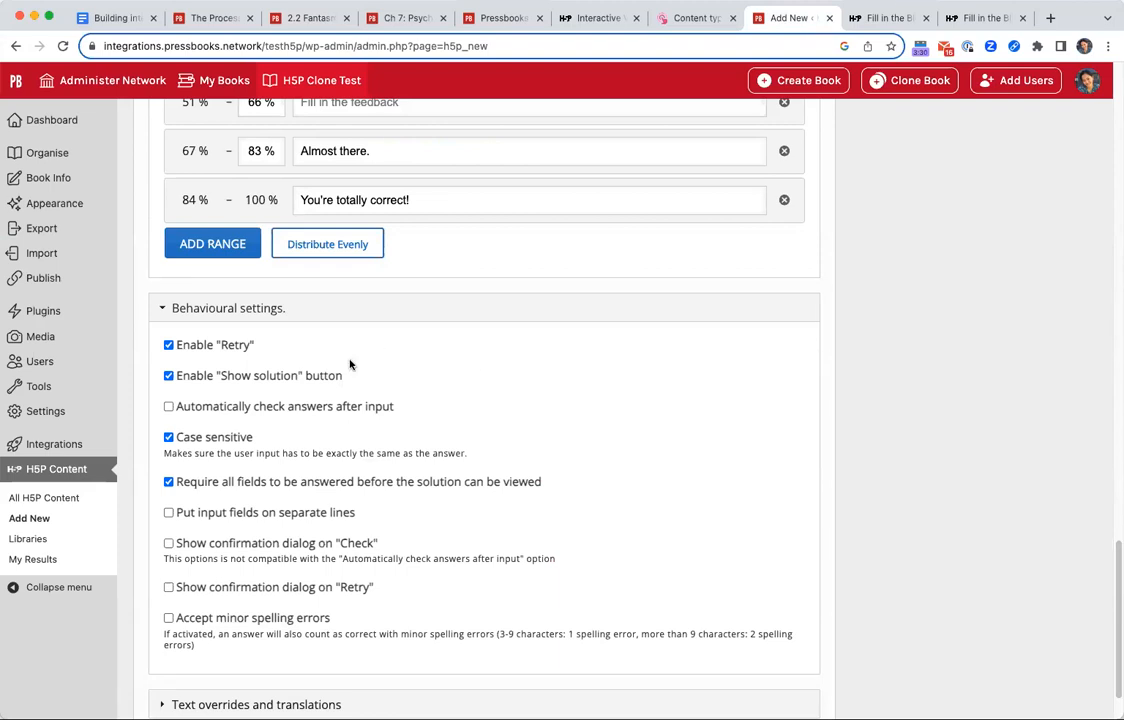
Examine the "Enable Retry" and "Enable Show solution button" options in the behavioural settings.
click(295, 380)
click(274, 378)
click(218, 354)
click(165, 349)
scroll(986, 630, up, 5)
scroll(923, 652, down, 4)
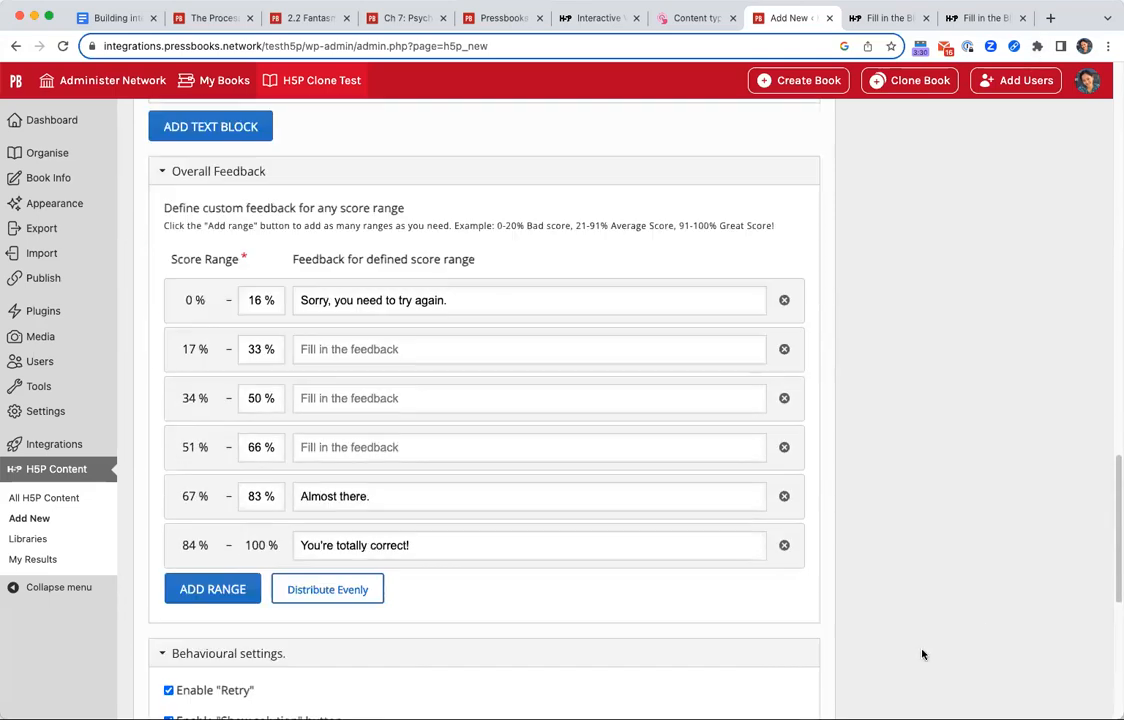
Expand the text overrides and translations for Fill in the Blanks and Image, and examine their label fields.
scroll(923, 654, down, 5)
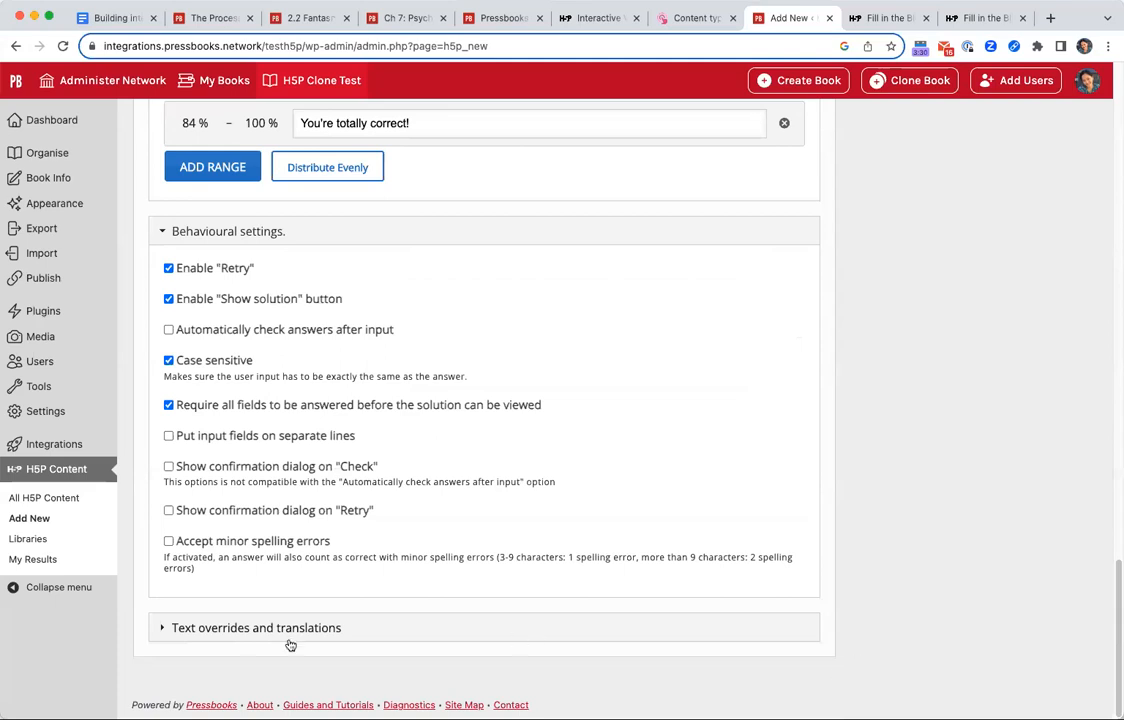
click(380, 631)
scroll(380, 630, down, 2)
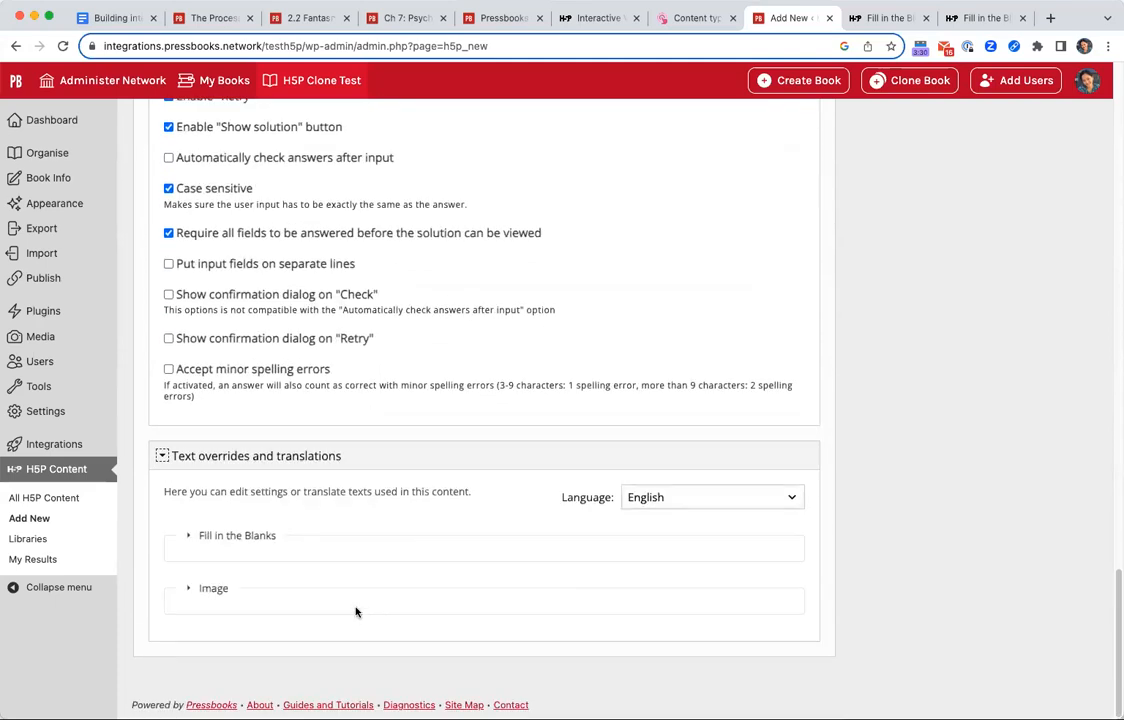
click(256, 554)
scroll(324, 655, down, 10)
scroll(334, 678, down, 3)
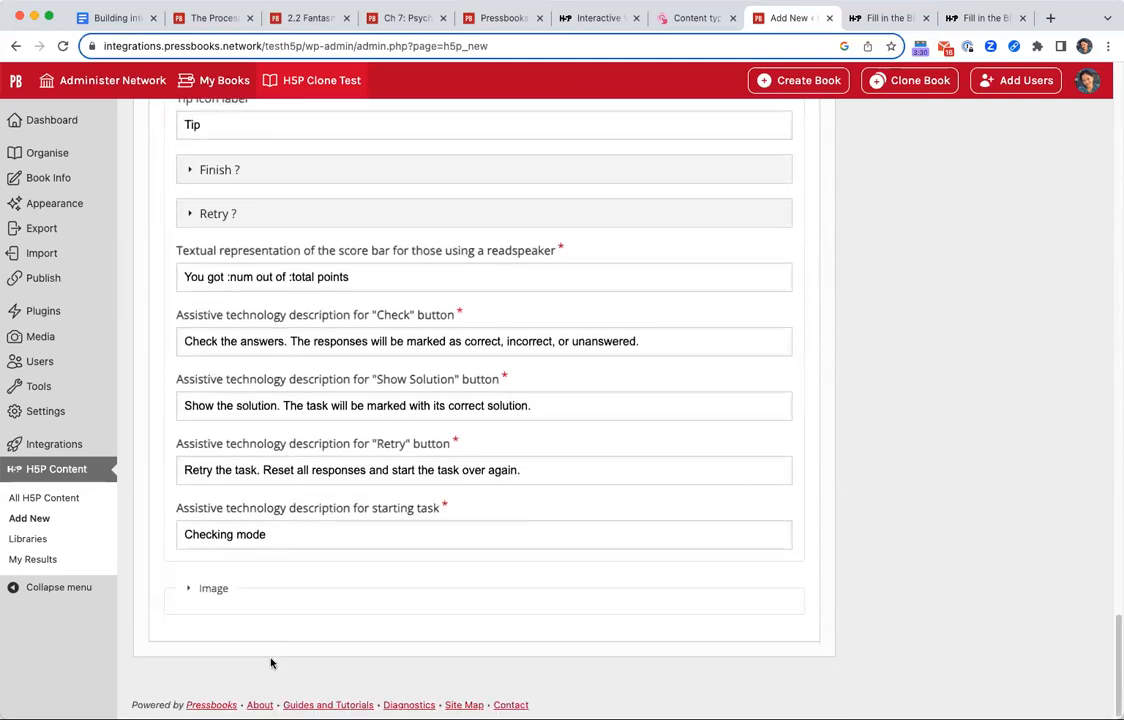
click(226, 589)
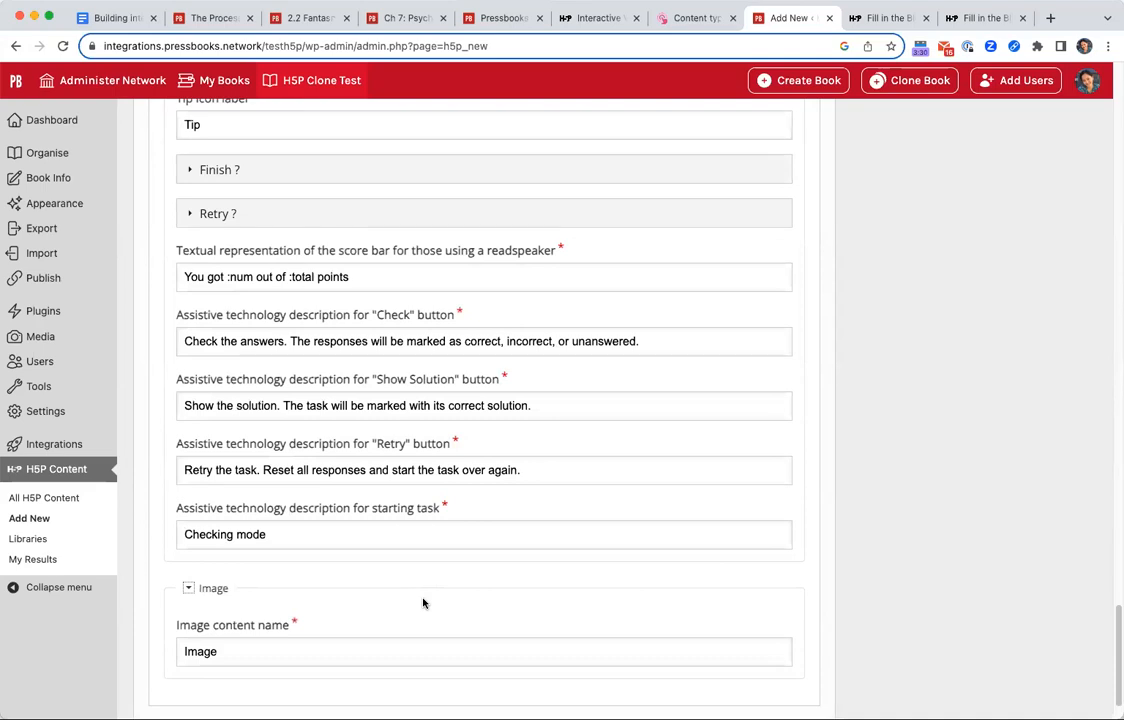
scroll(423, 603, down, 1)
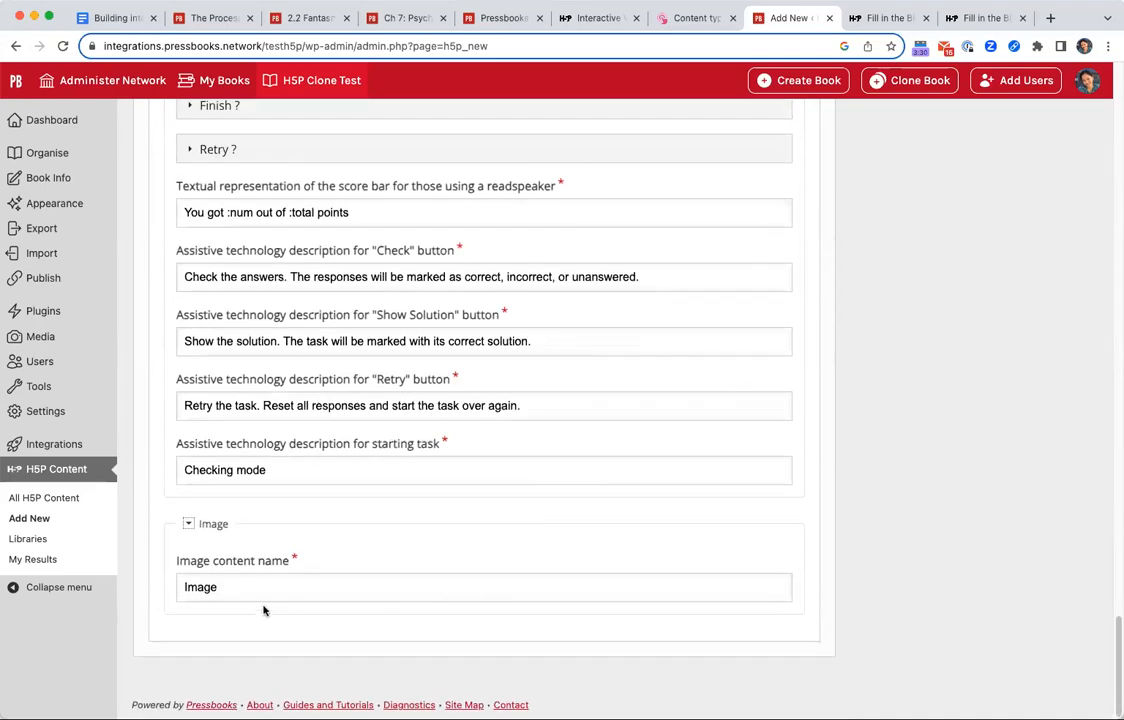
scroll(310, 537, up, 4)
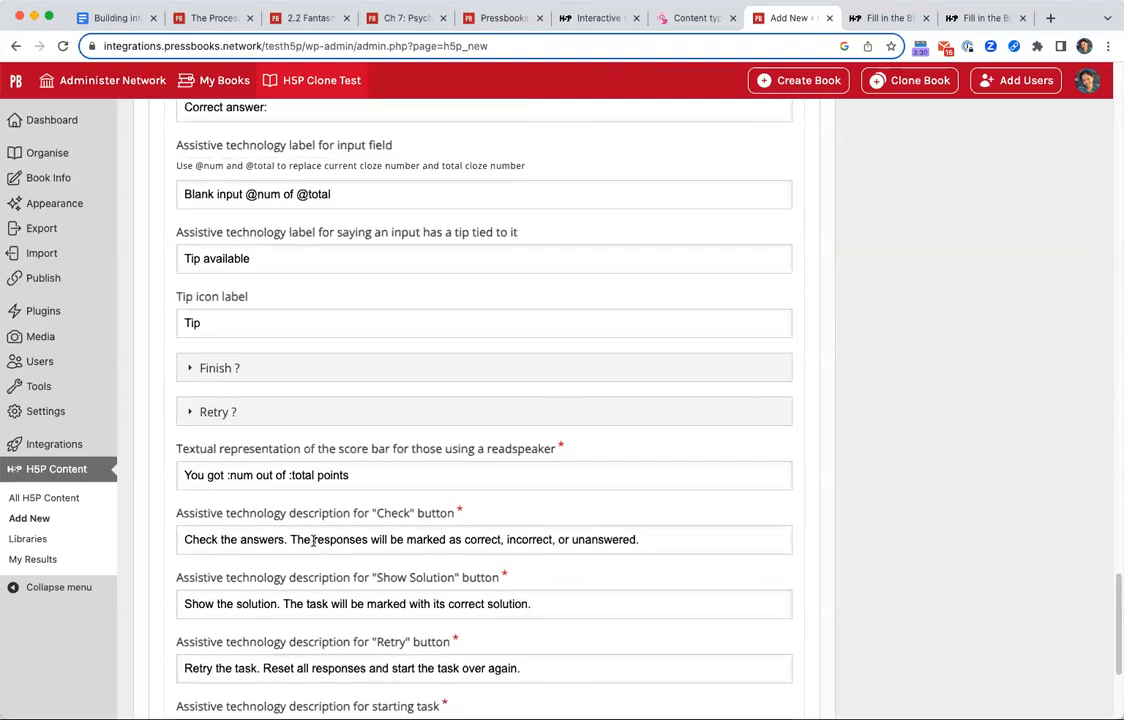
Create the "Facts about Ontario's Wilderness" activity from the completed settings.
scroll(467, 542, up, 20)
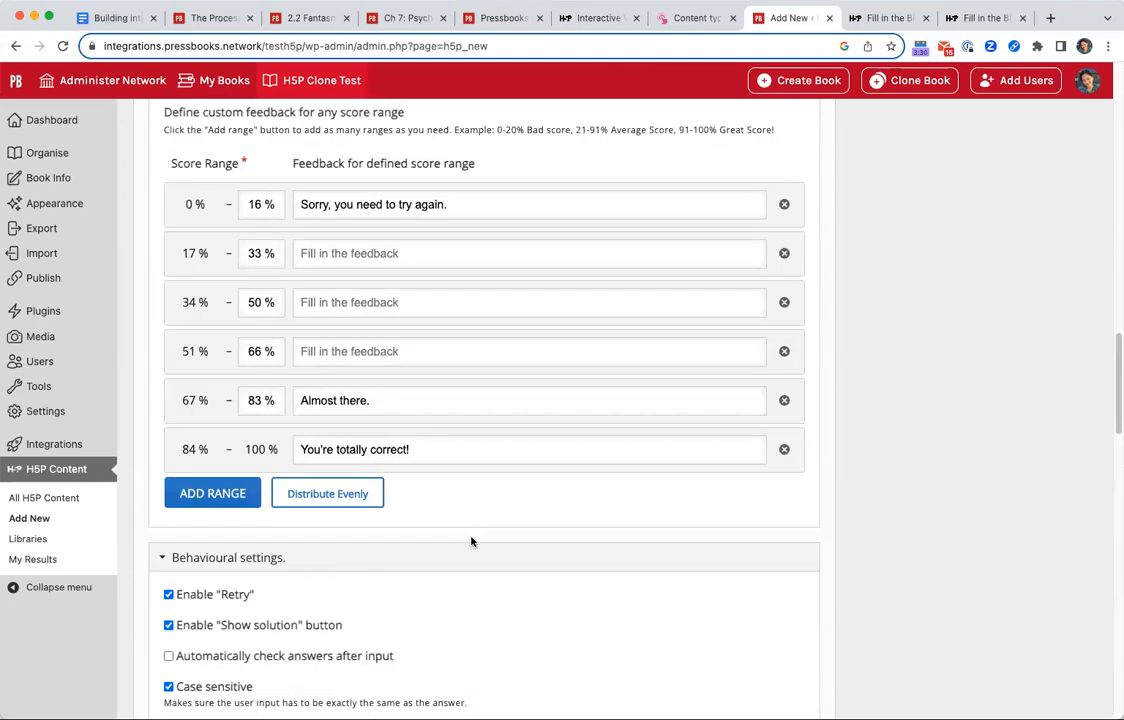
scroll(996, 634, up, 10)
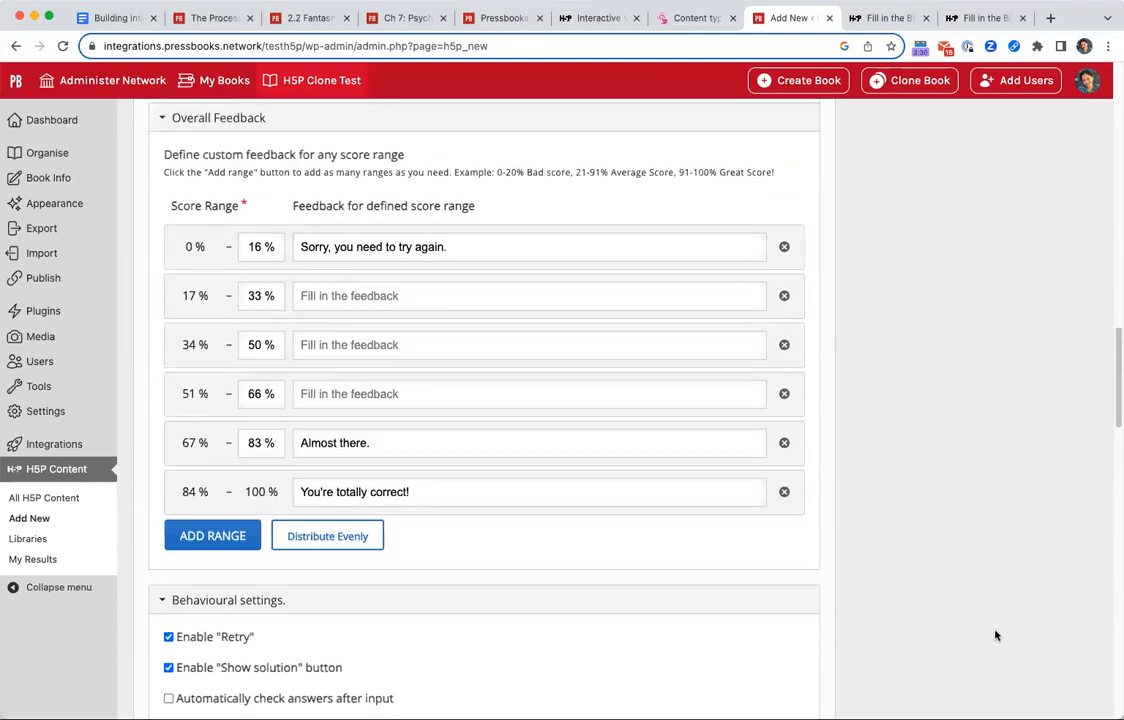
scroll(996, 634, up, 15)
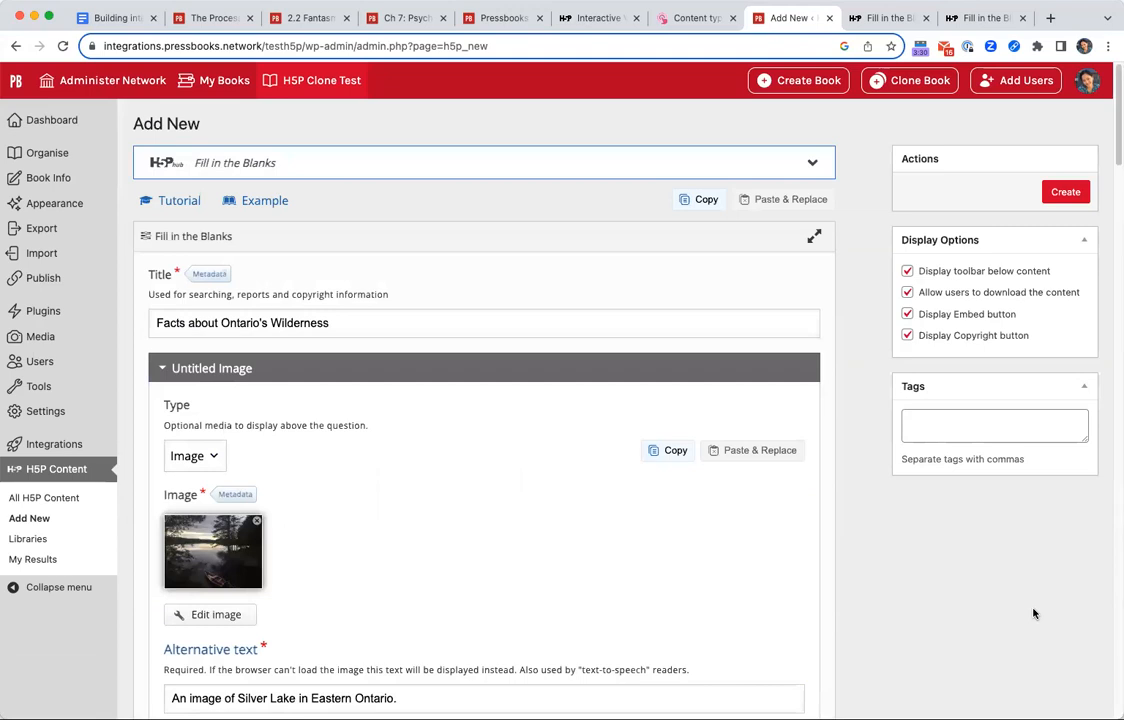
click(1062, 191)
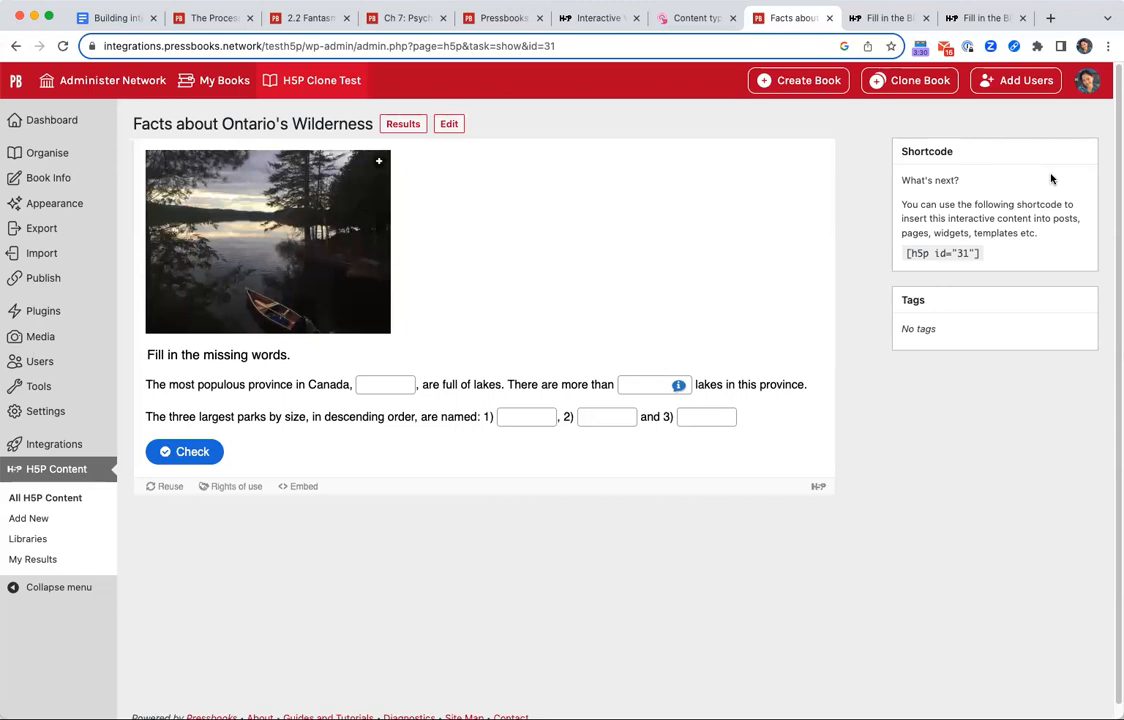
Enlarge the lake image in the created activity and bring the questions beneath it into view.
click(379, 163)
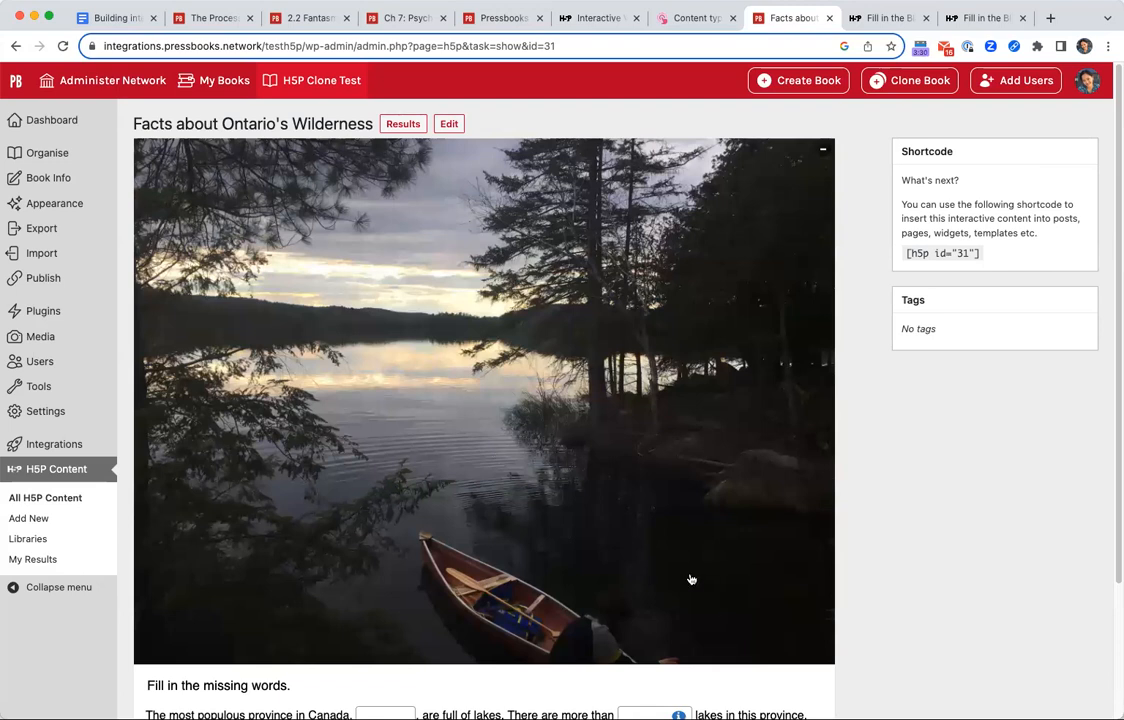
scroll(690, 580, down, 3)
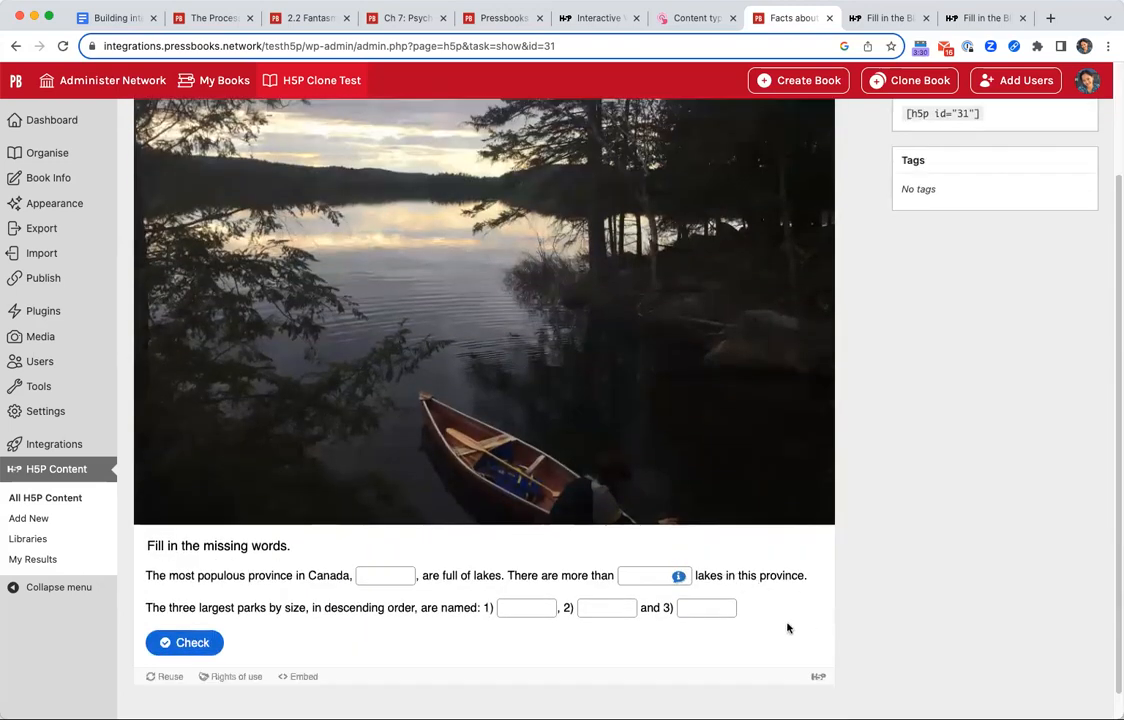
scroll(788, 630, down, 1)
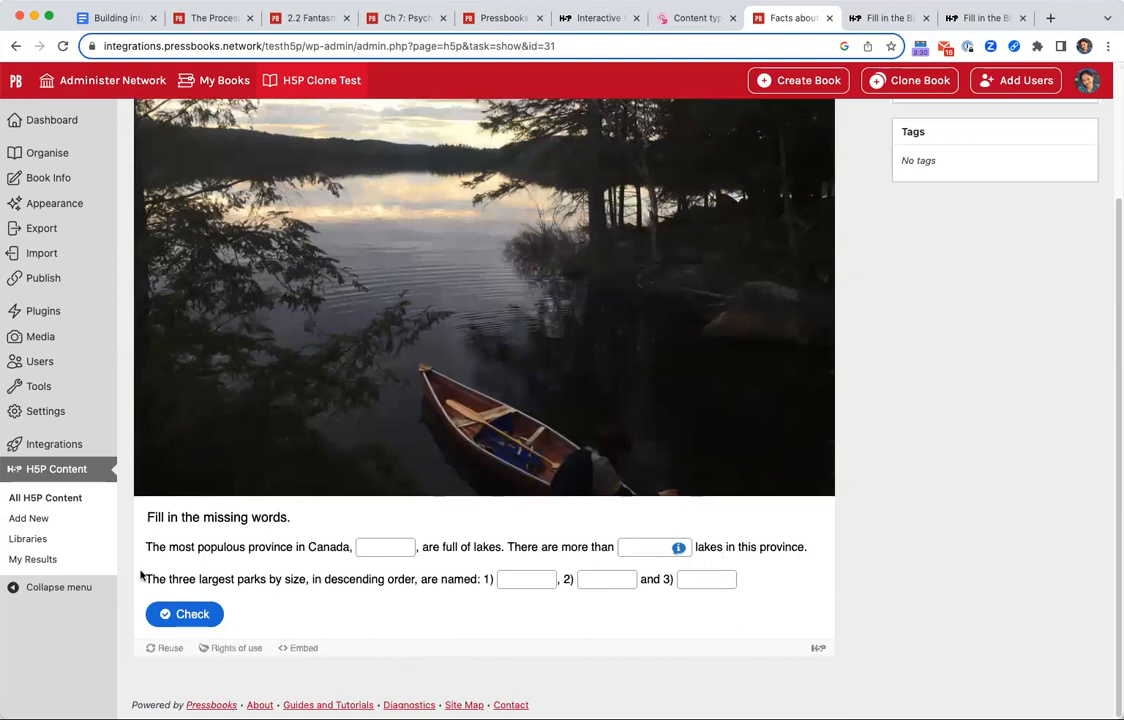
Read through the sentence about the province's lakes and the sentence about the three largest parks.
triple_click(239, 545)
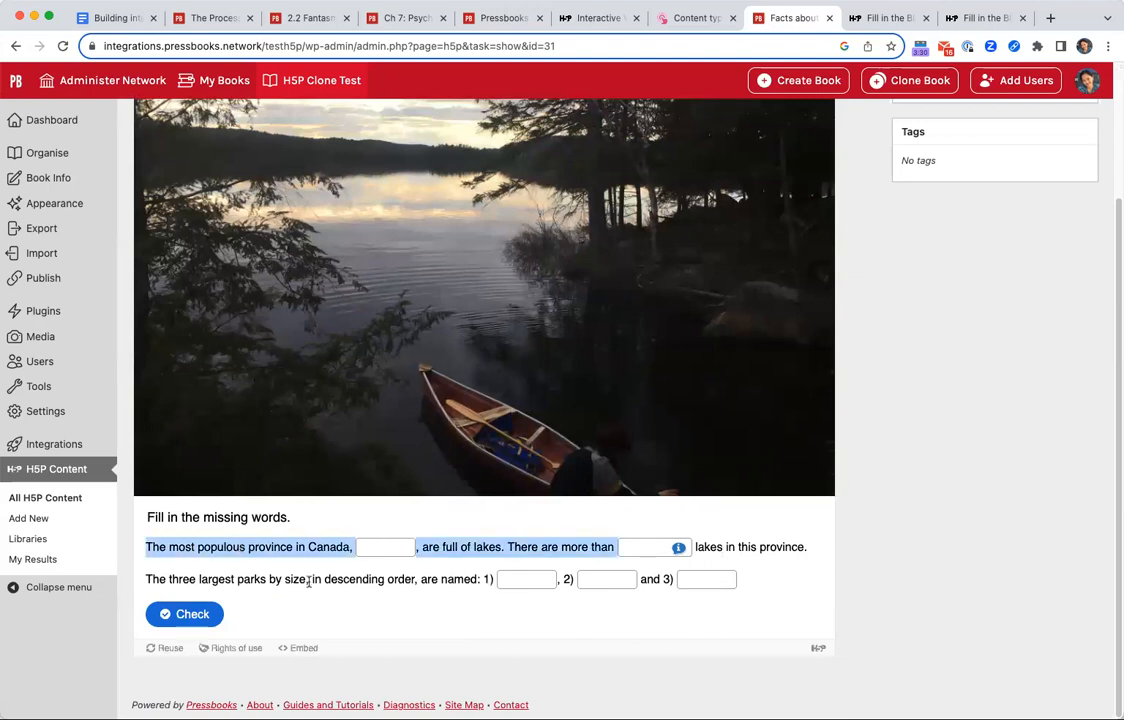
click(240, 542)
drag(139, 548, 798, 567)
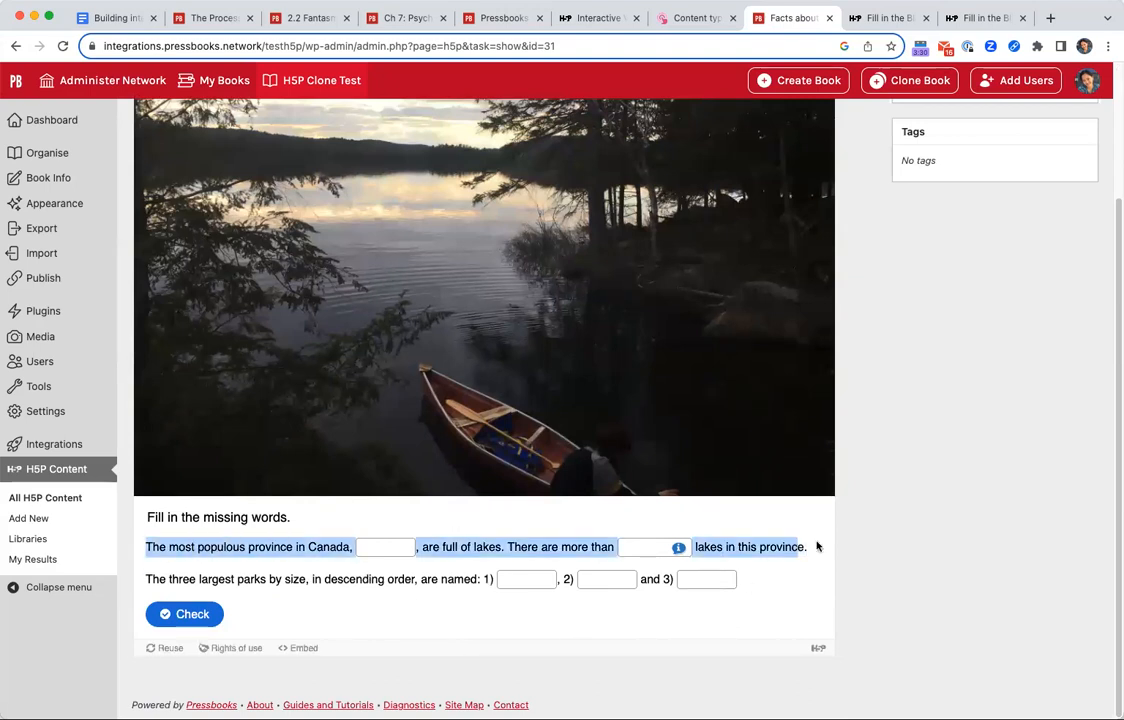
click(818, 545)
triple_click(143, 579)
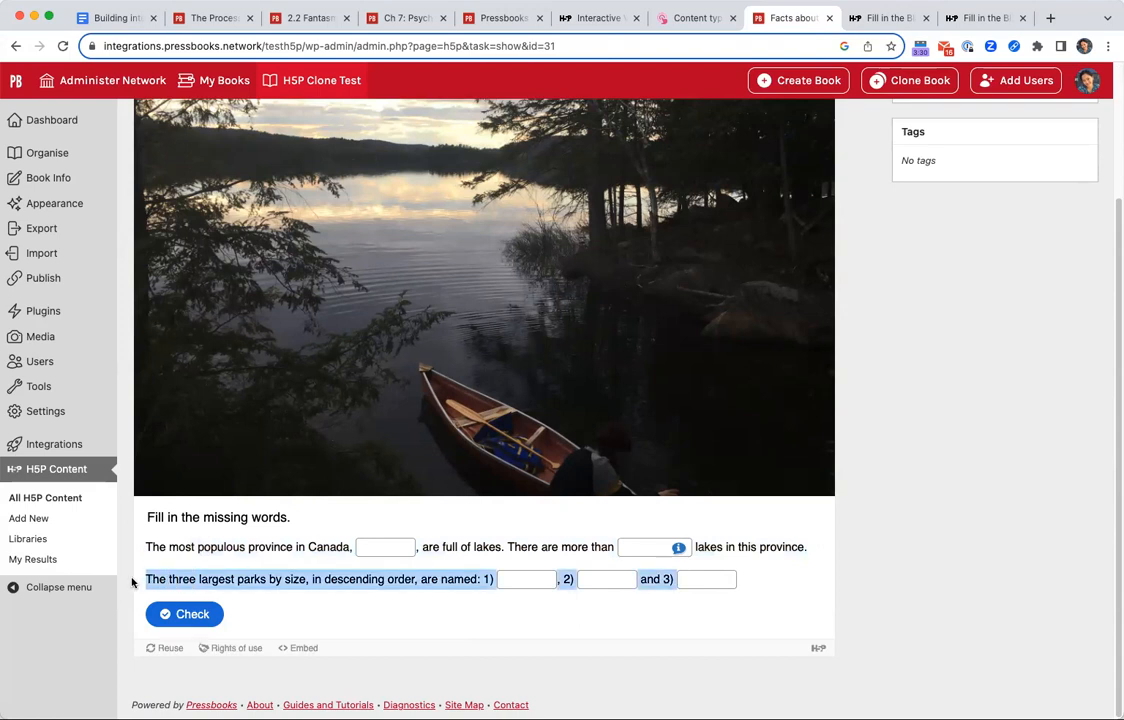
click(148, 578)
drag(148, 578, 720, 592)
click(313, 565)
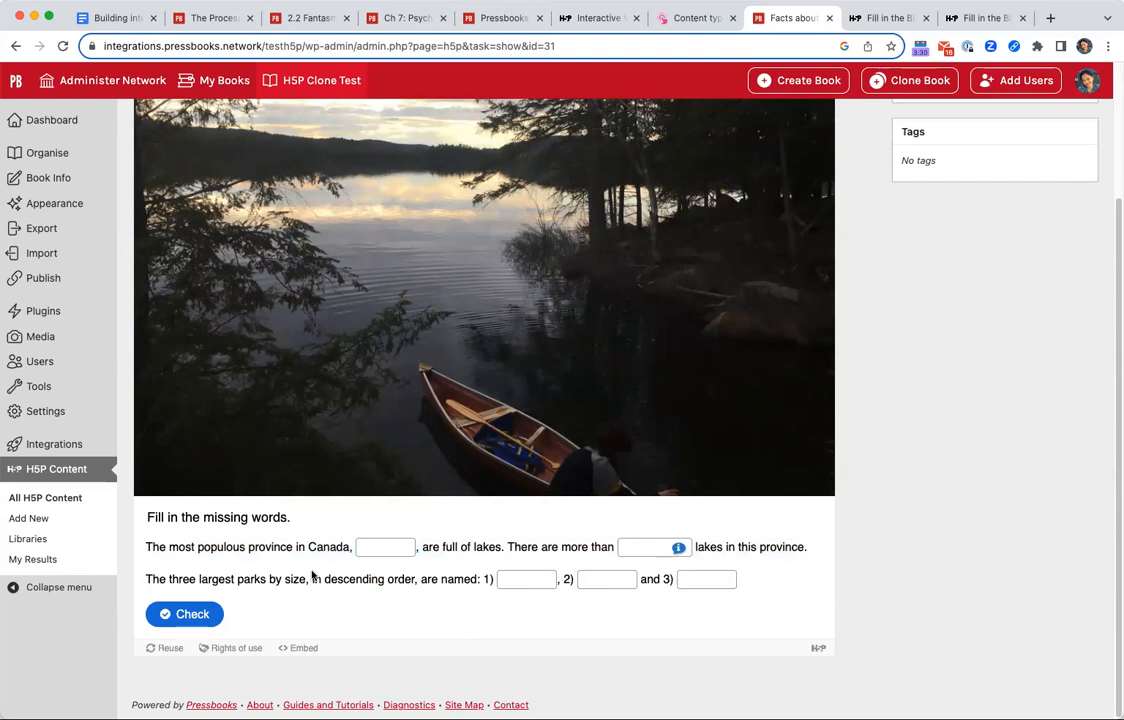
Answer the province blank with the misspelled "Onitariio" and the number-of-lakes blank with "250 000".
click(385, 551)
text(Onitari)
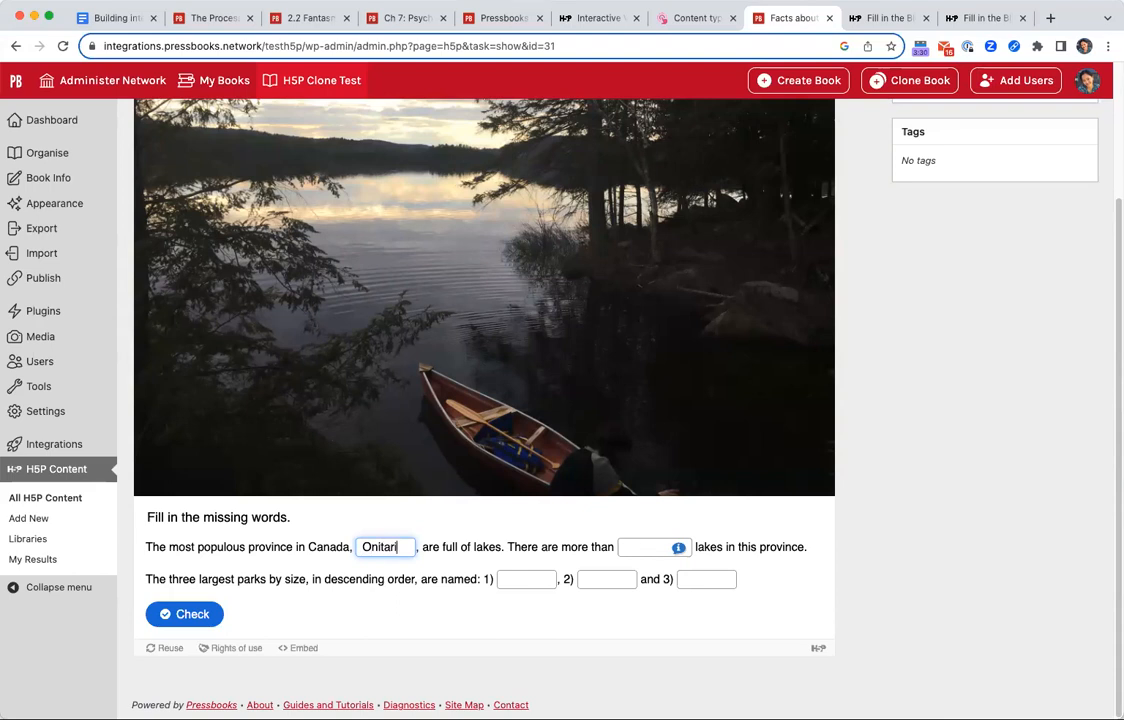
text(io)
click(672, 551)
text(250 000)
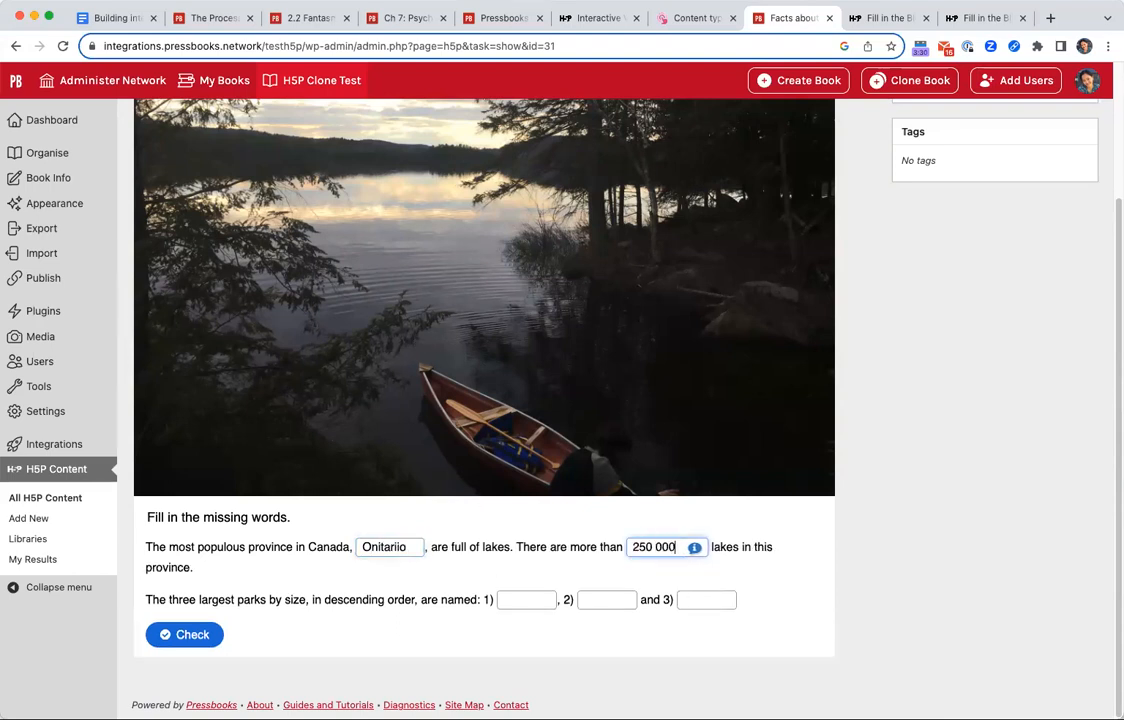
Answer the three park blanks with "Polar Bear", "Wabakimi" and "Toronto", and check the answers.
click(510, 600)
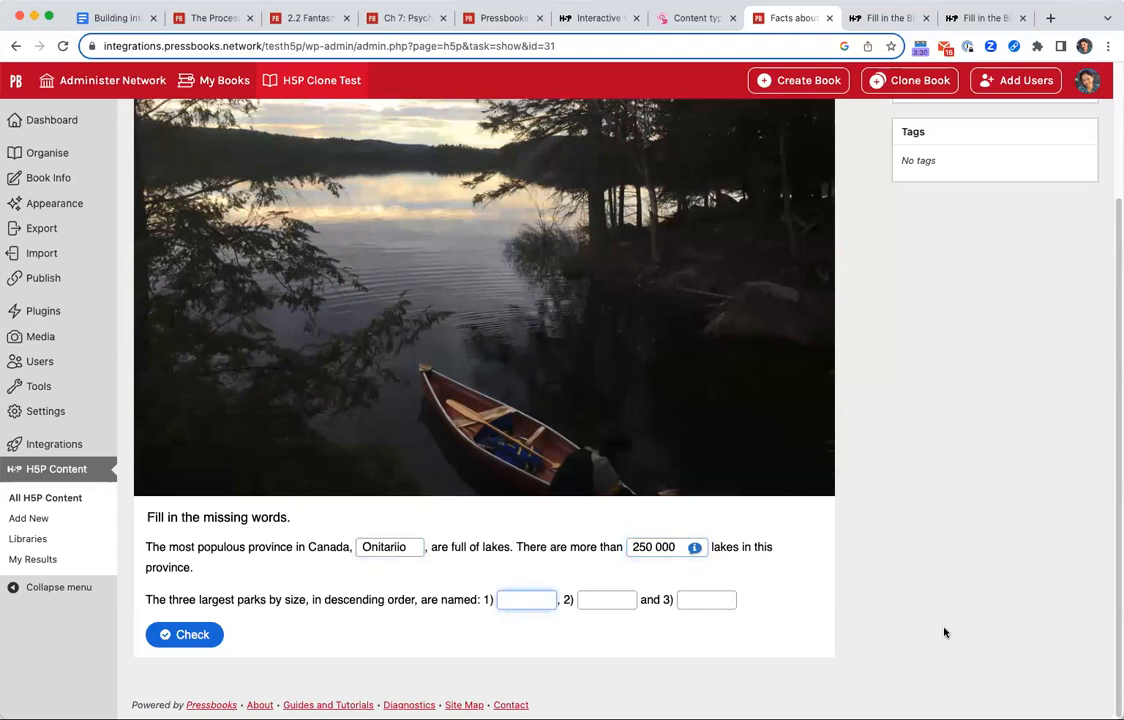
text(Polar B)
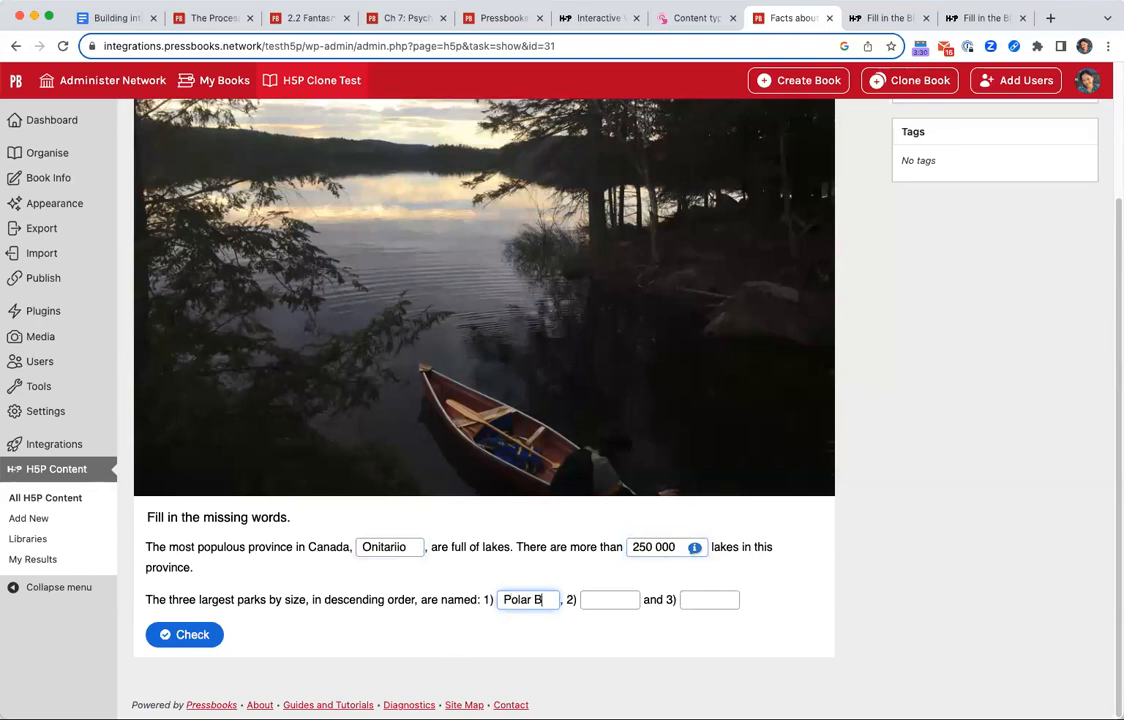
text(ear)
key(Tab)
text(Wabakimi)
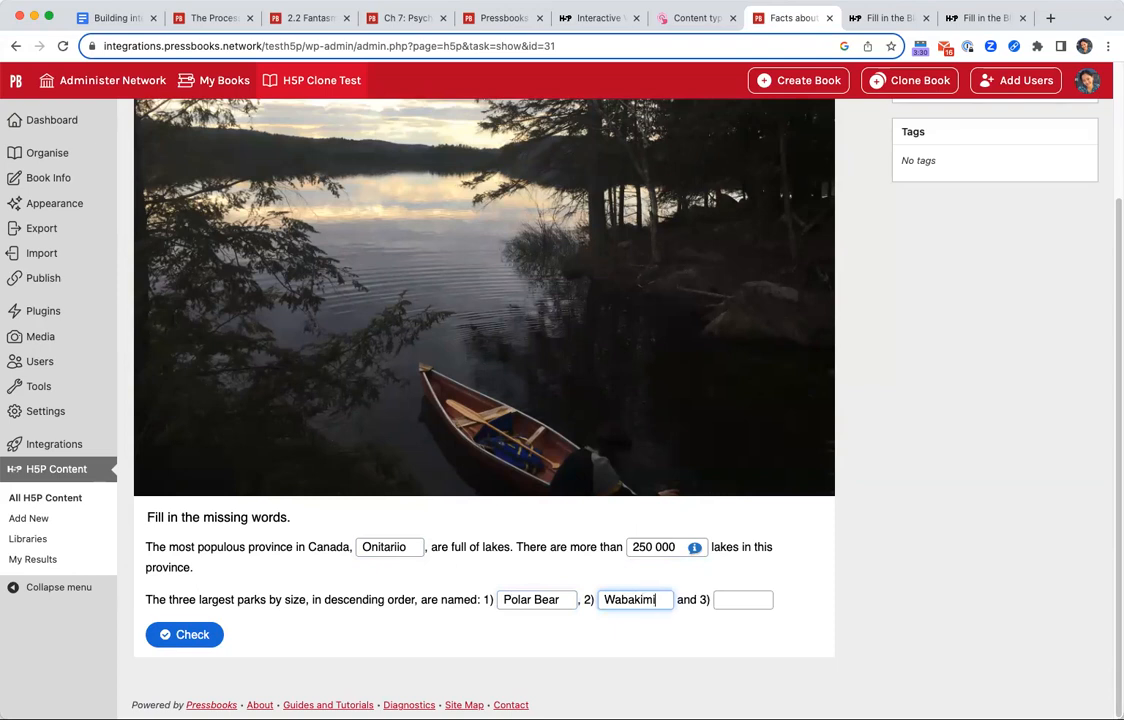
key(Tab)
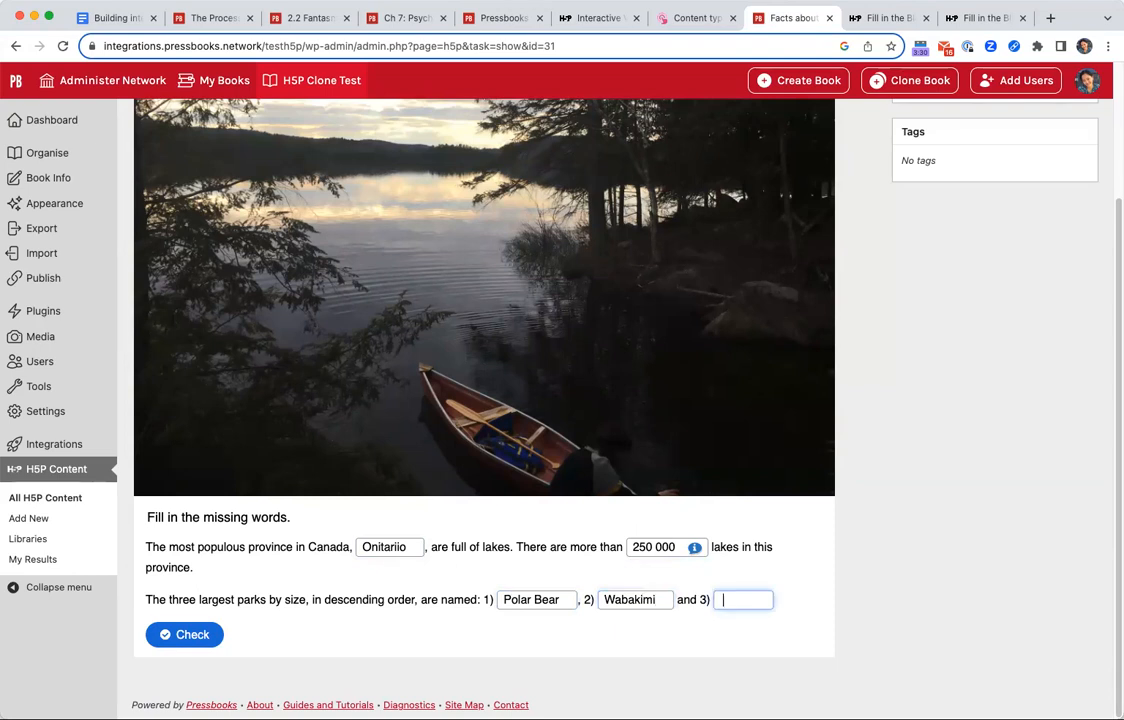
text(Toronto)
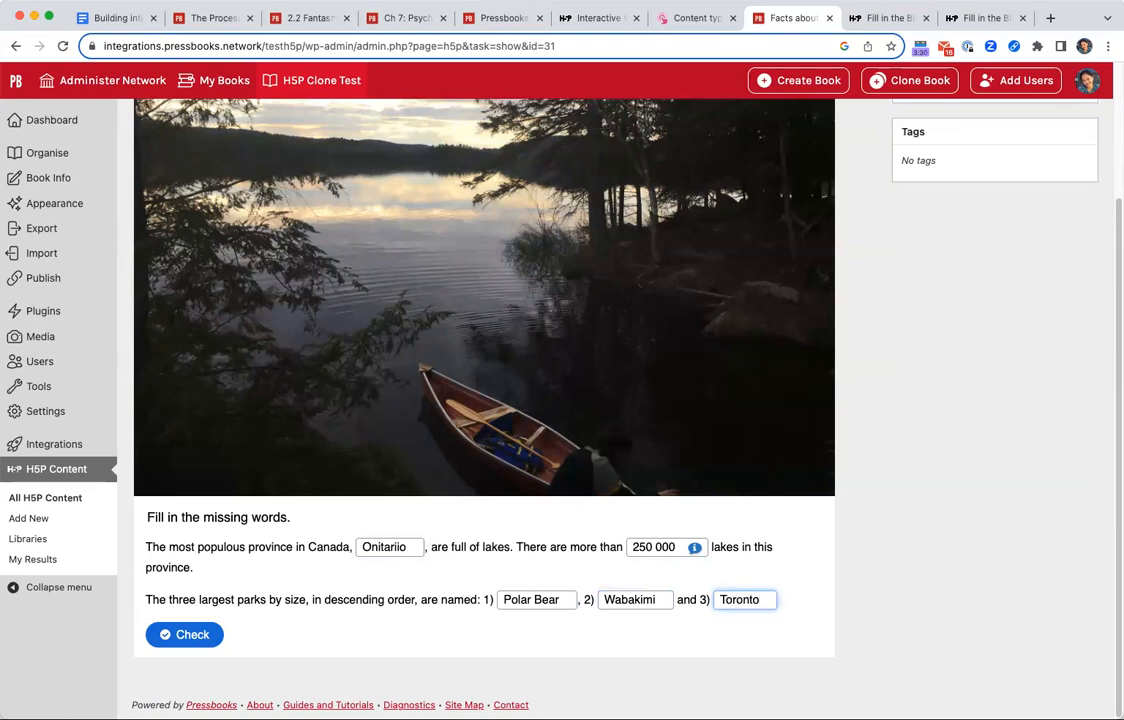
click(189, 640)
Examine the marked answers and the custom feedback line for the achieved score.
scroll(473, 500, down, 2)
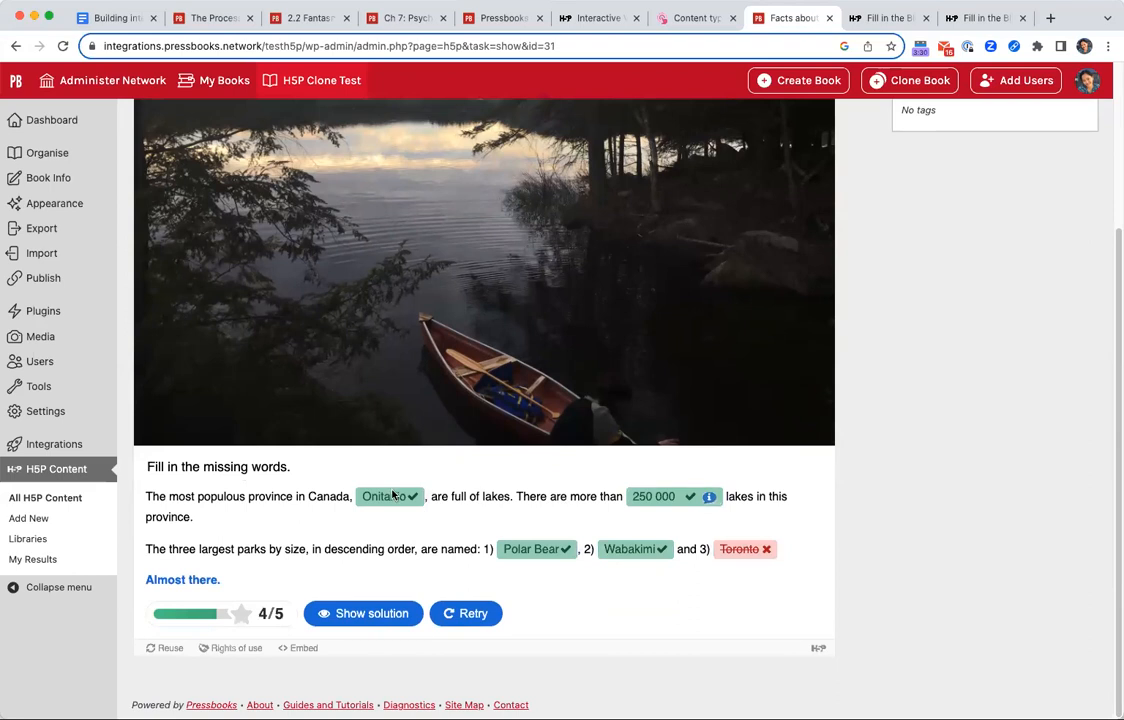
triple_click(193, 587)
click(200, 589)
triple_click(199, 583)
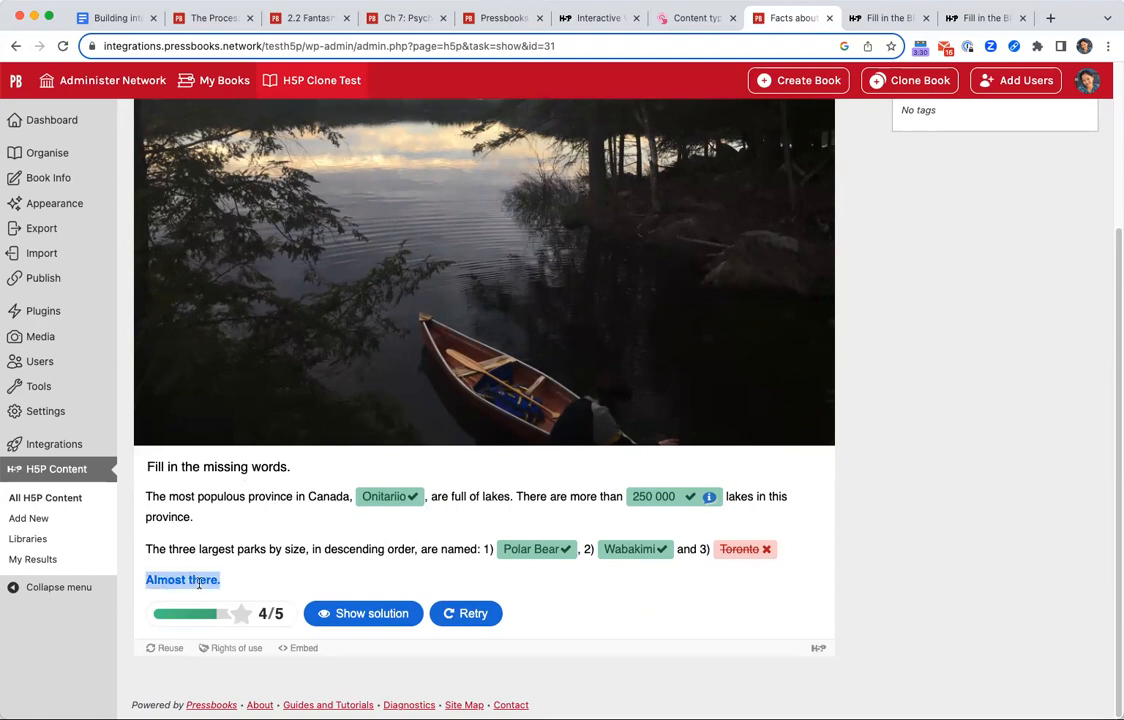
click(398, 506)
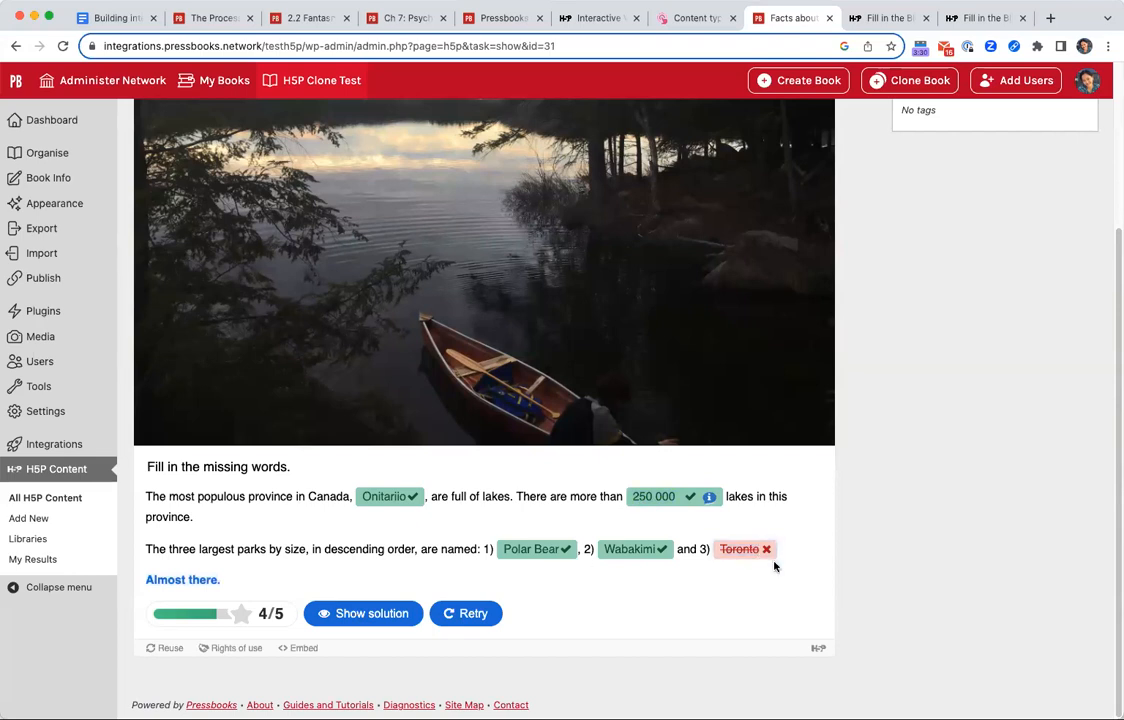
Show the solution for the incorrect answer and retry the activity.
click(418, 616)
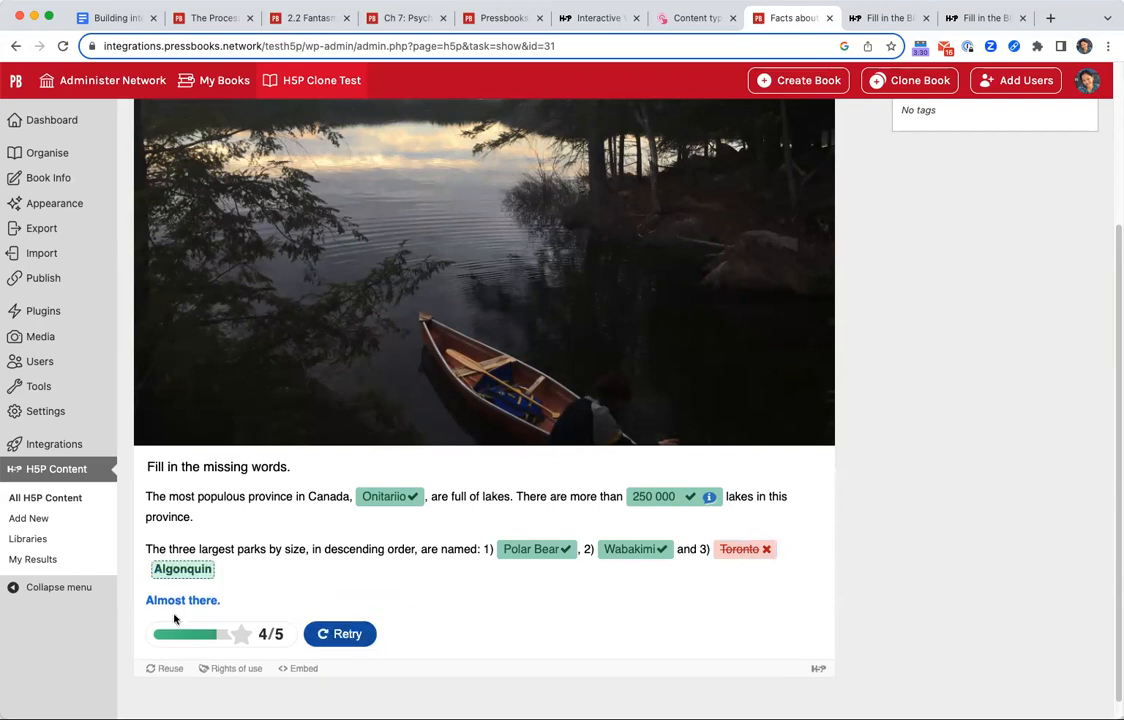
click(366, 634)
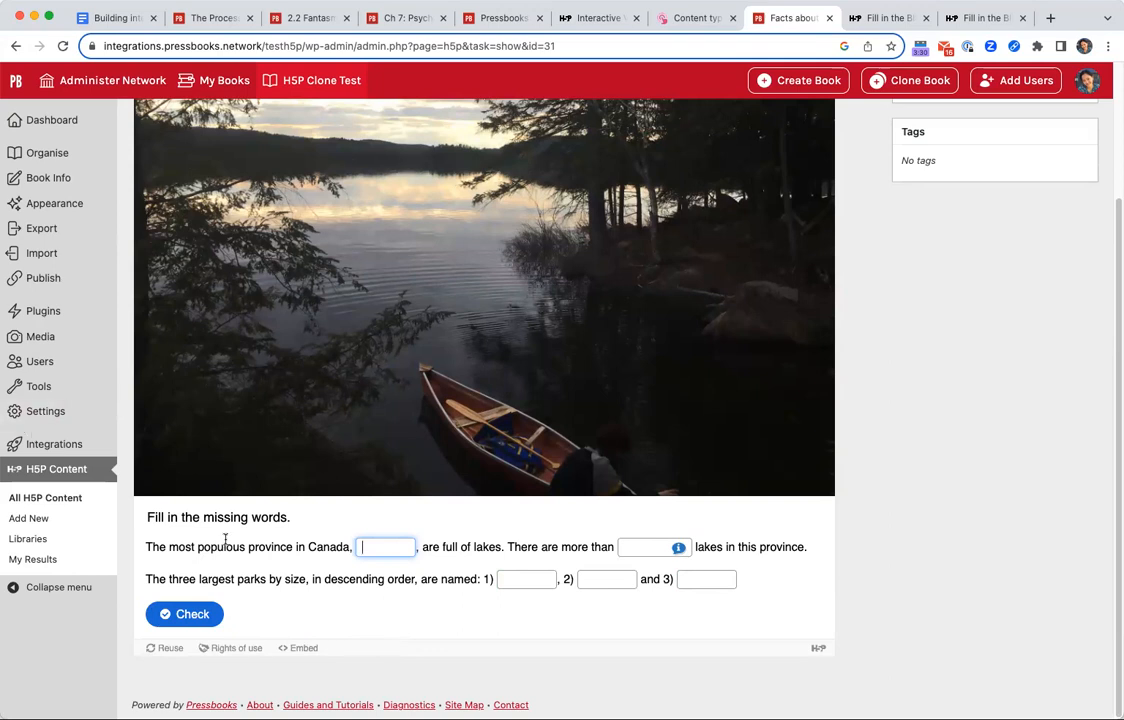
Examine the "Fill in the missing words." task description and look over the whole reset activity.
triple_click(242, 517)
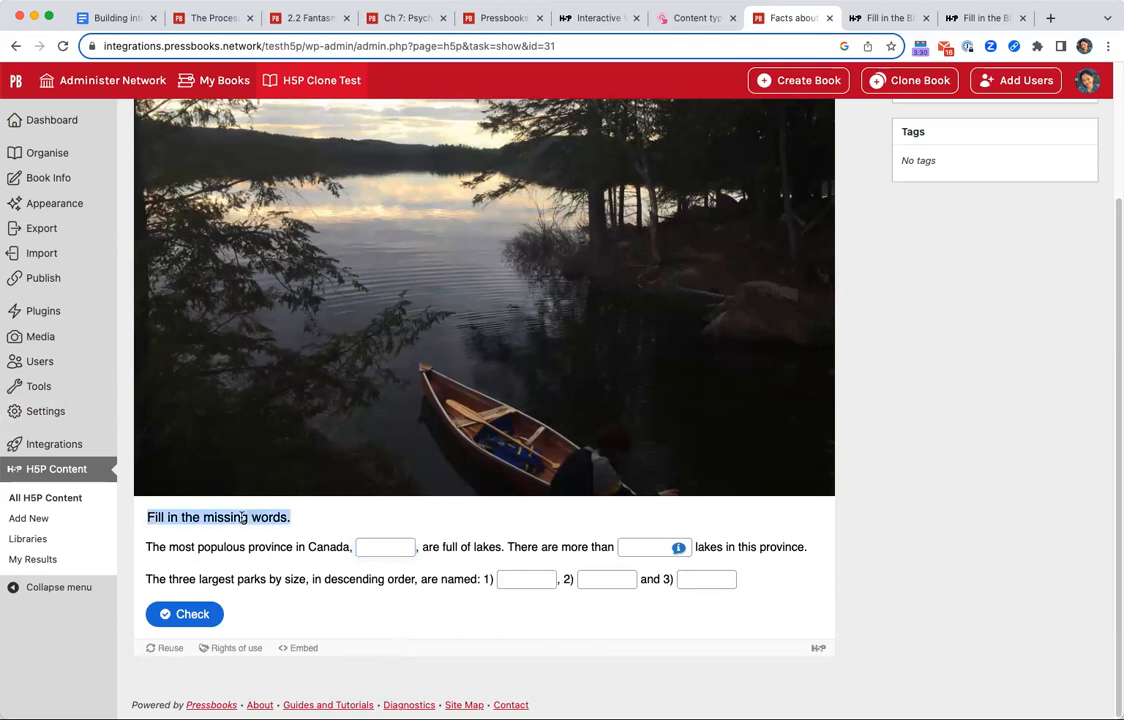
click(289, 520)
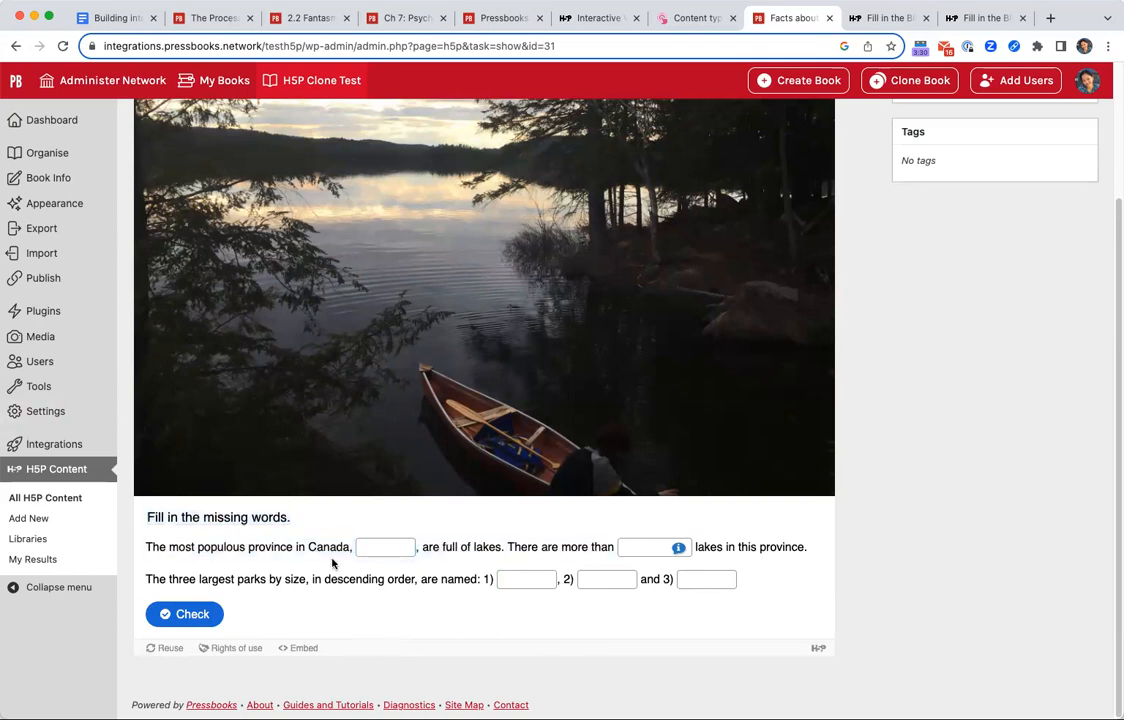
triple_click(187, 512)
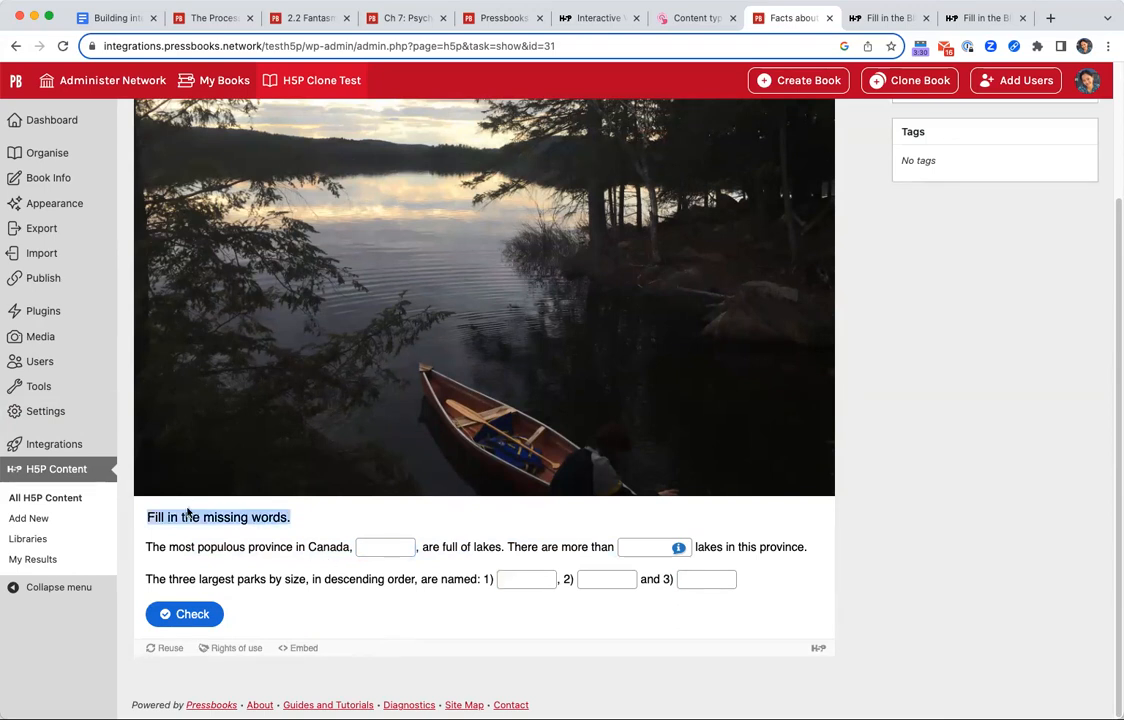
click(203, 508)
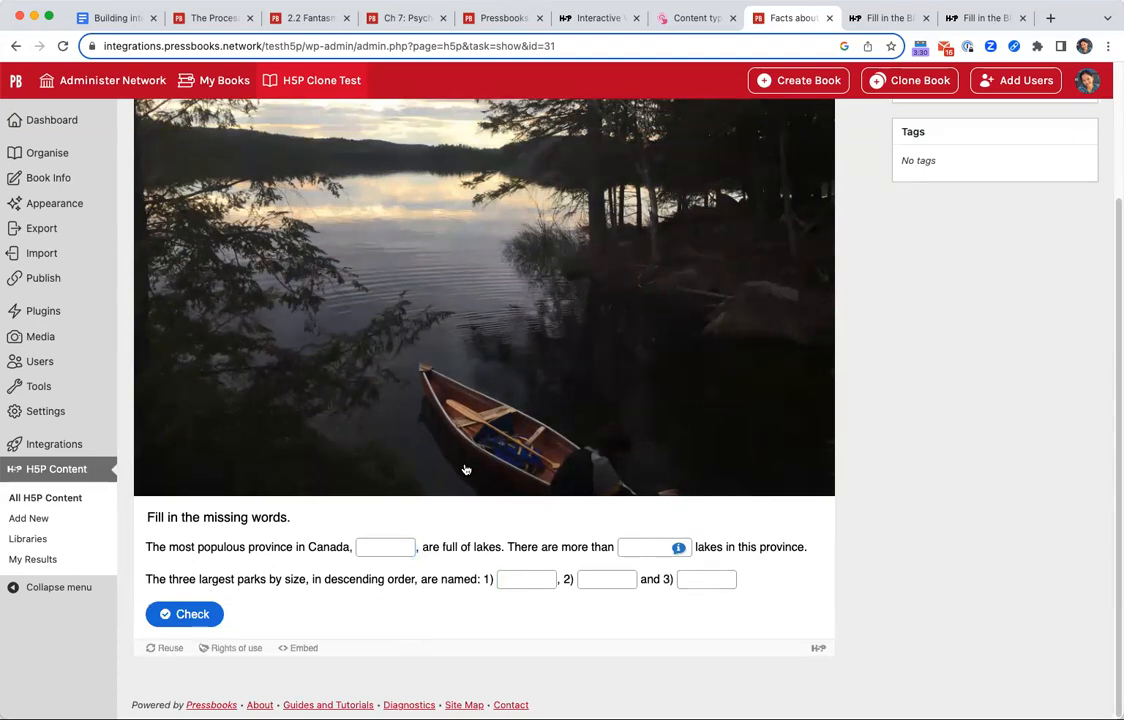
scroll(490, 495, up, 3)
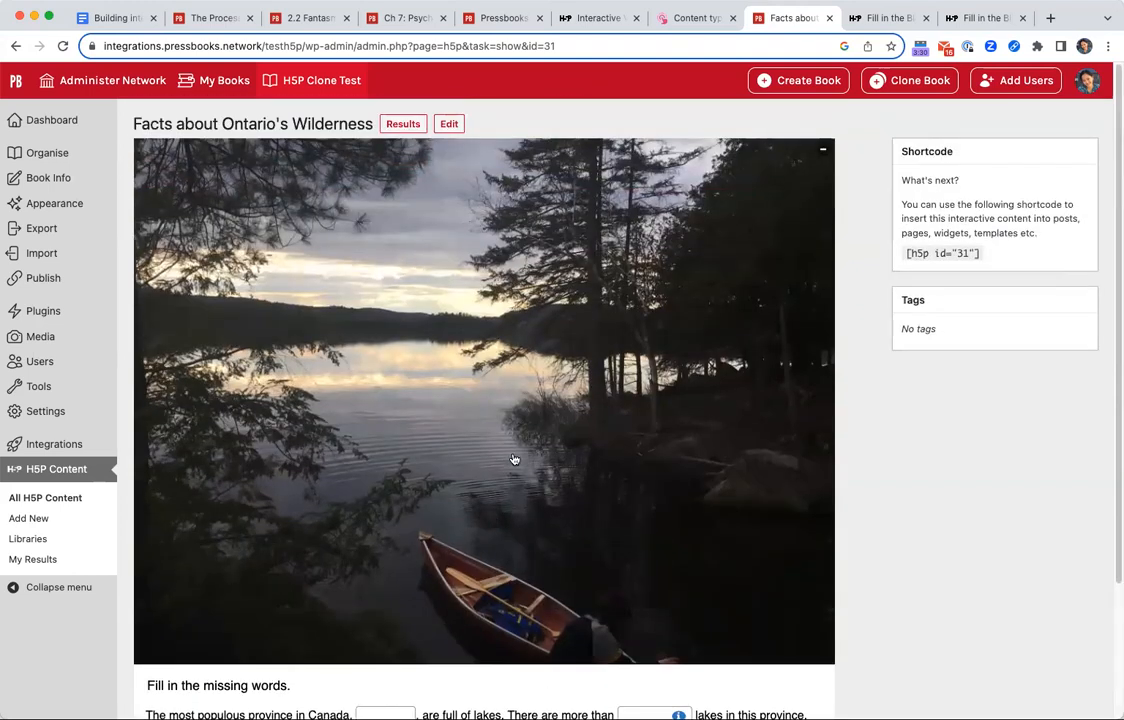
scroll(748, 555, down, 3)
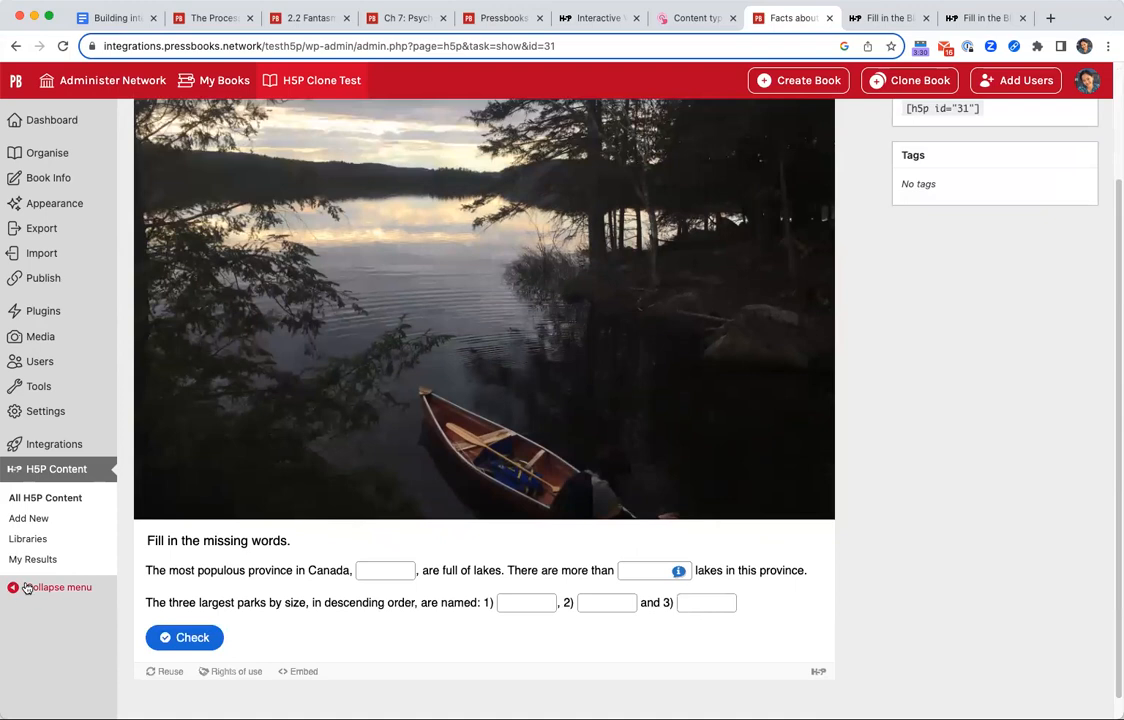
Go to the book's organisation page and open Chapter 1 for editing.
click(67, 152)
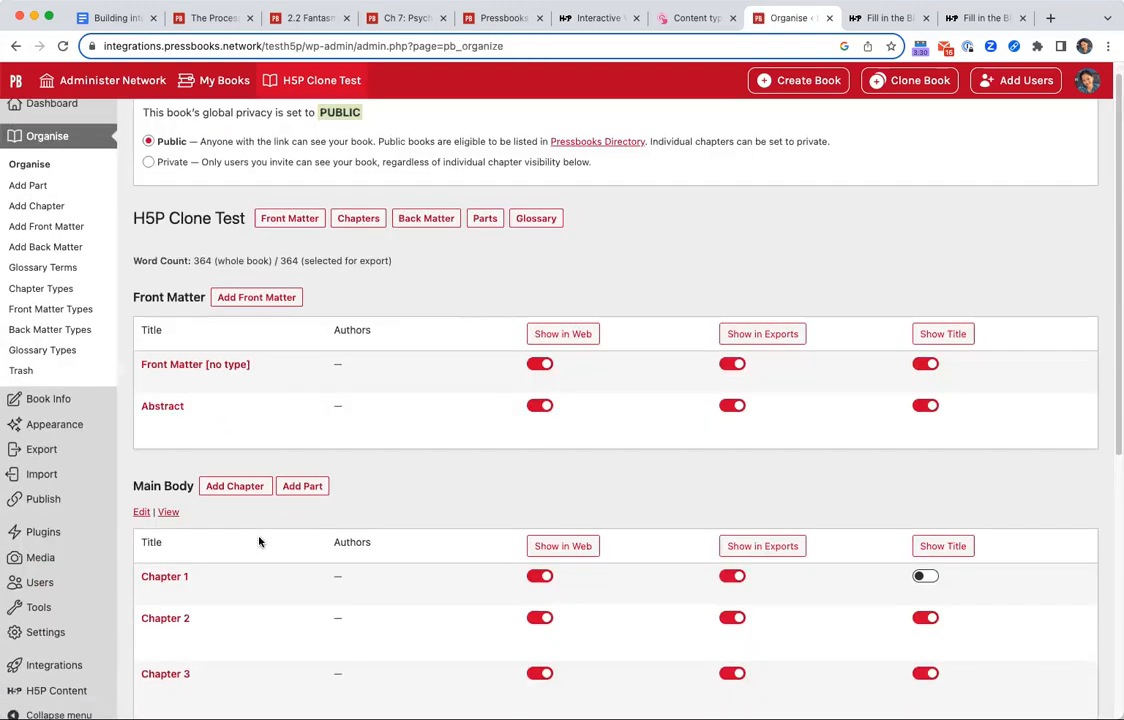
scroll(259, 537, down, 1)
click(153, 563)
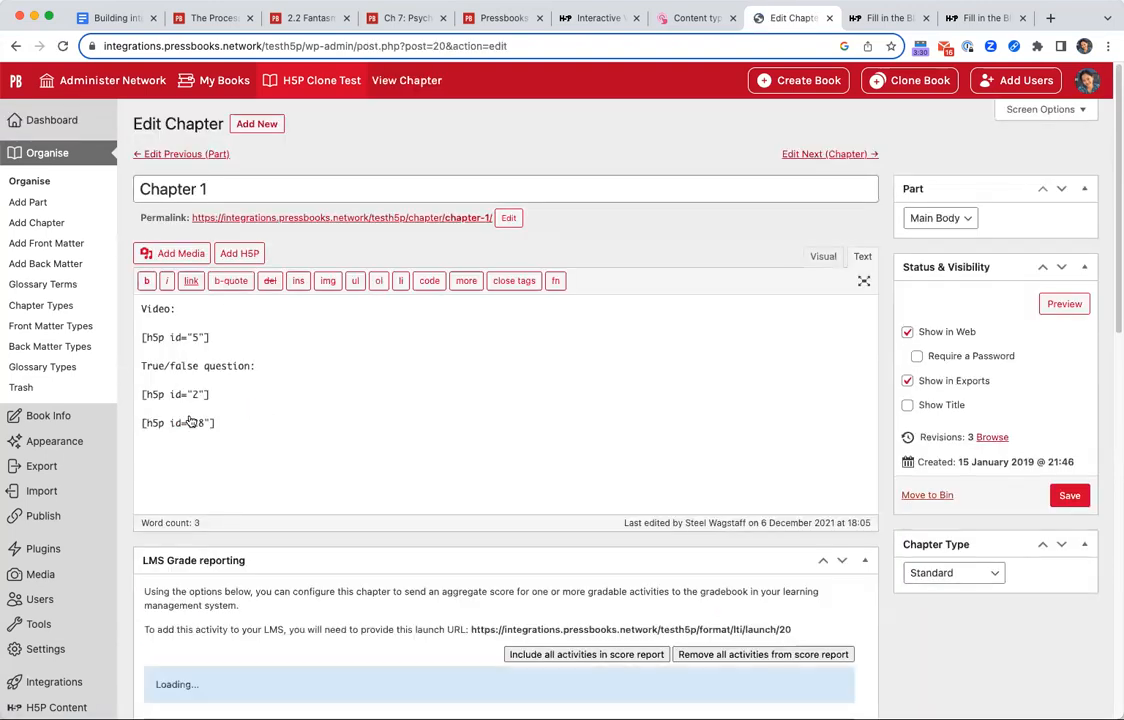
Add empty lines above "Video:" at the start of the chapter text and switch to visual editing.
click(142, 311)
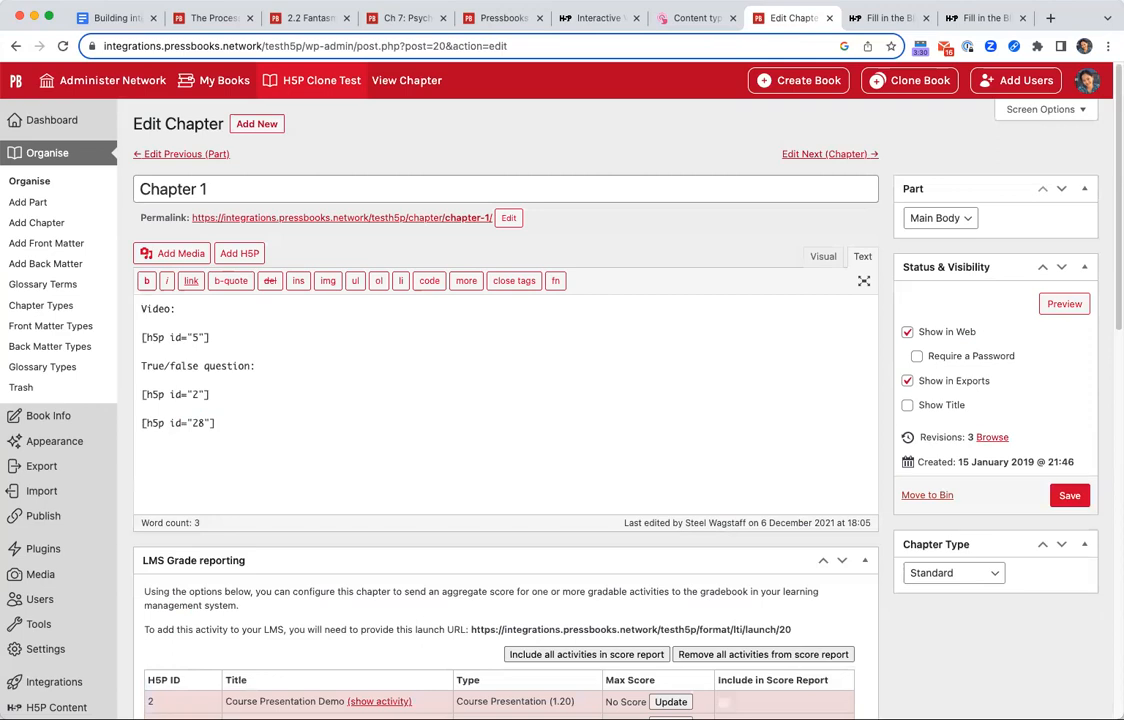
key(Return)
key(Return)
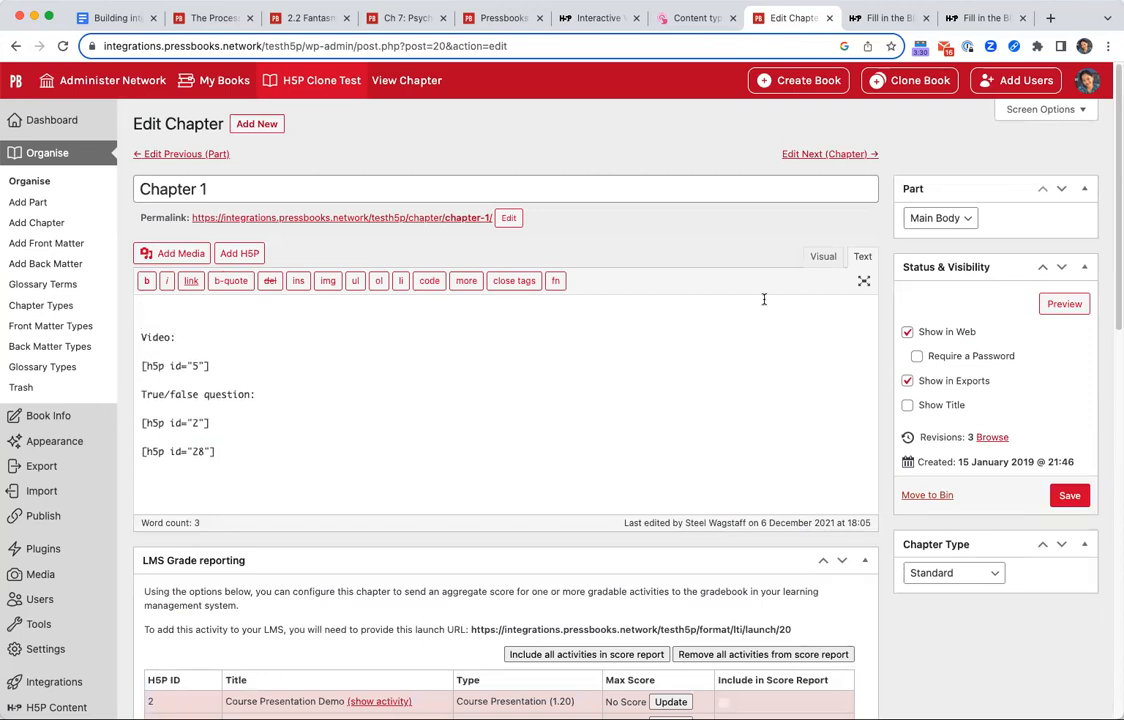
click(823, 256)
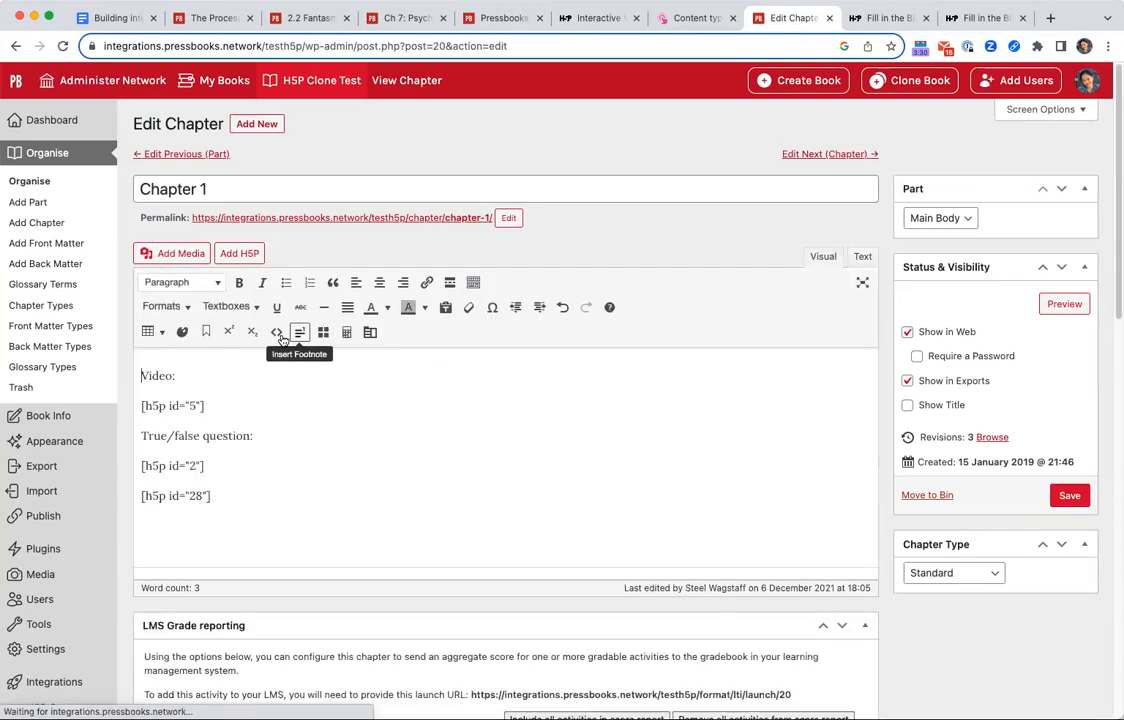
click(143, 371)
key(Return)
key(Return)
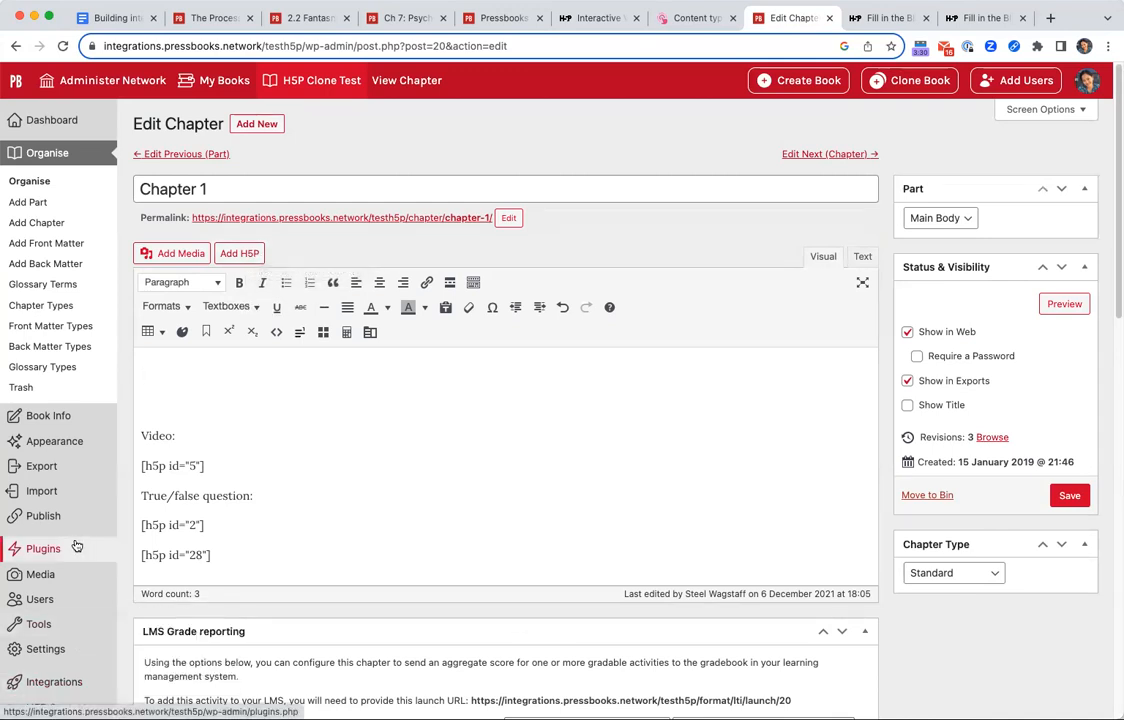
Insert the "Facts about Ontario's Wilderness" Fill in the Blanks activity into the empty space above "Video:".
click(254, 256)
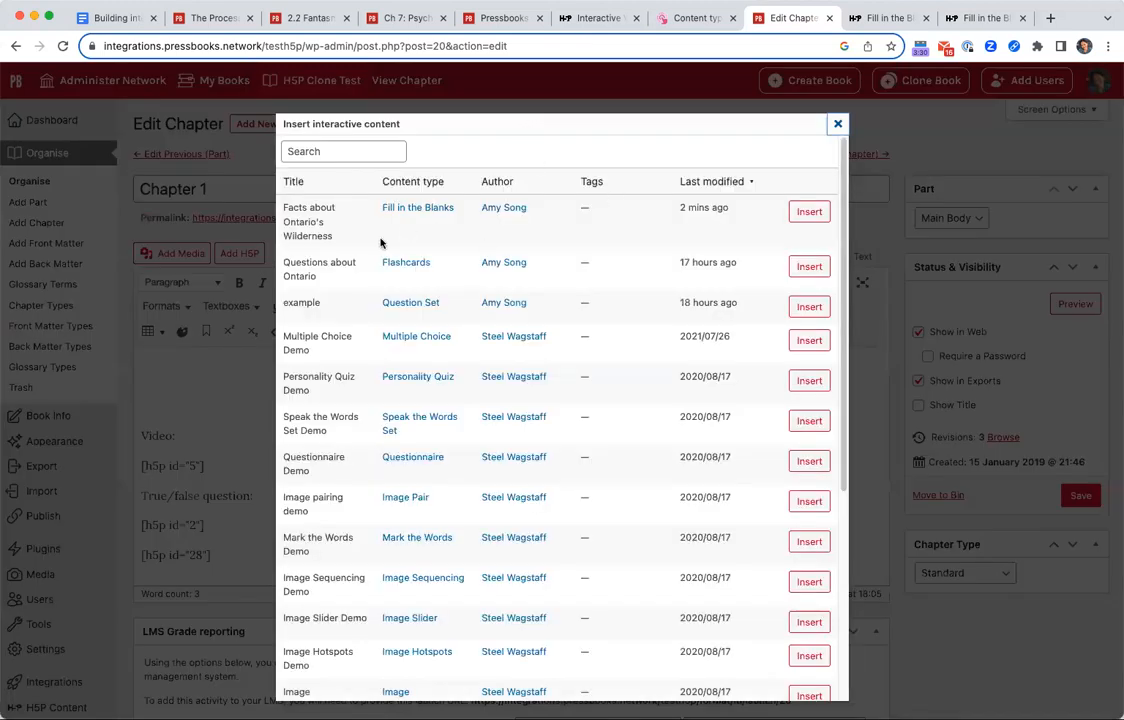
triple_click(304, 218)
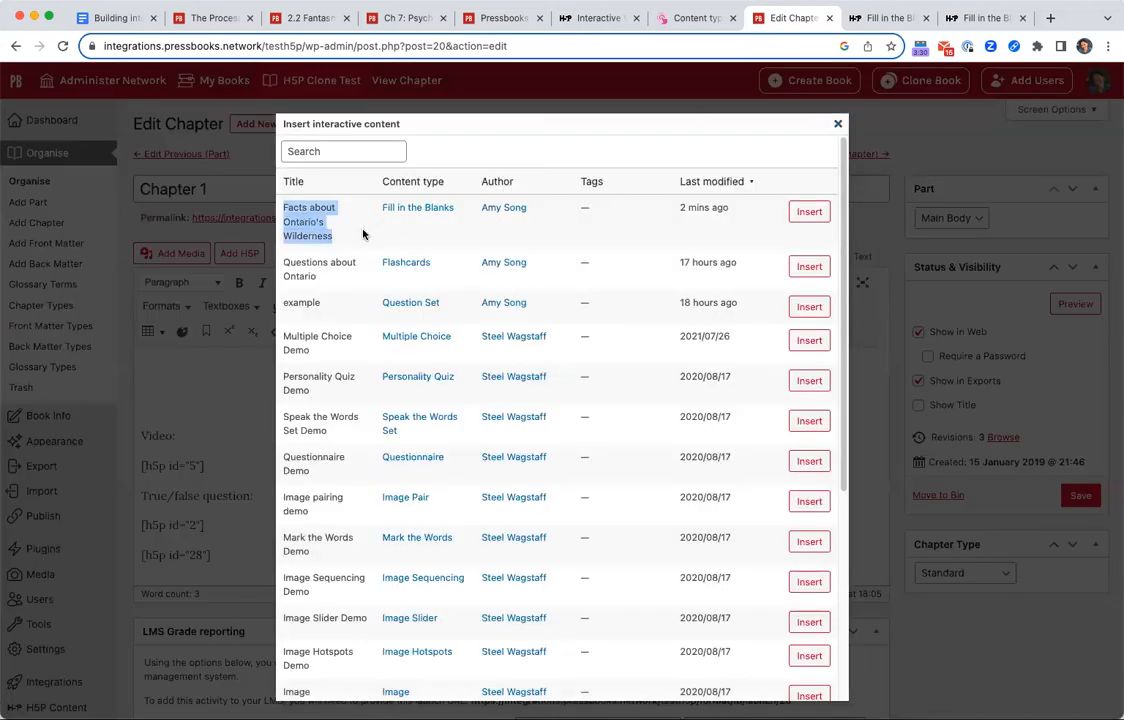
click(318, 225)
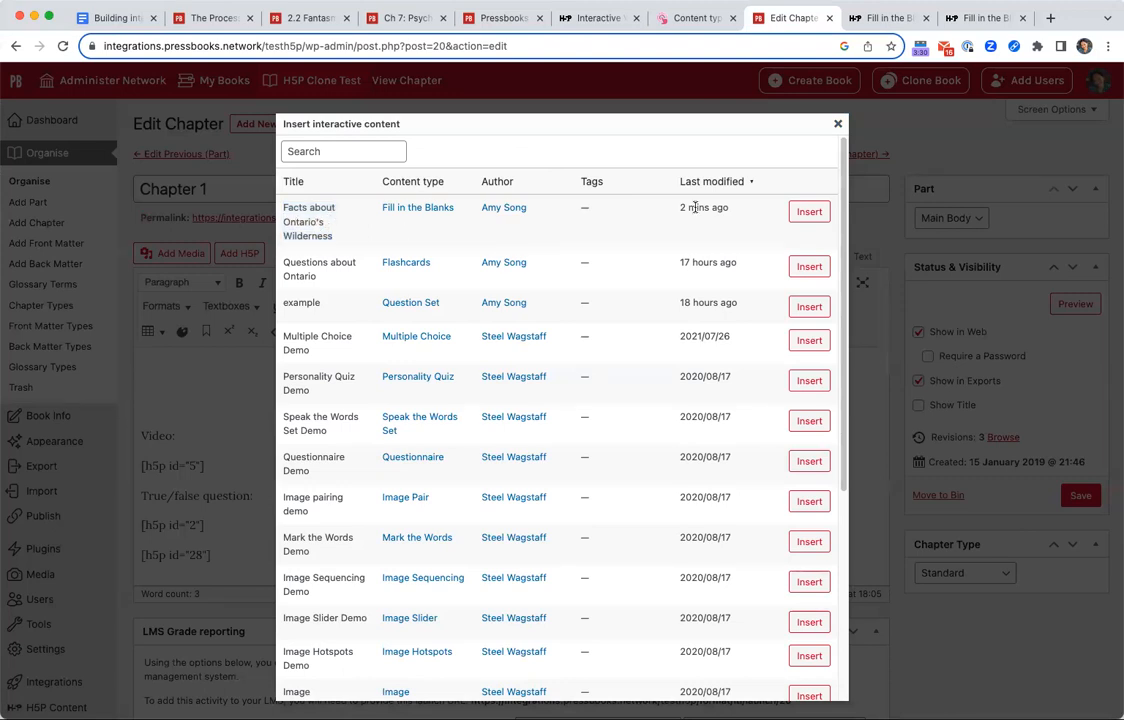
click(812, 211)
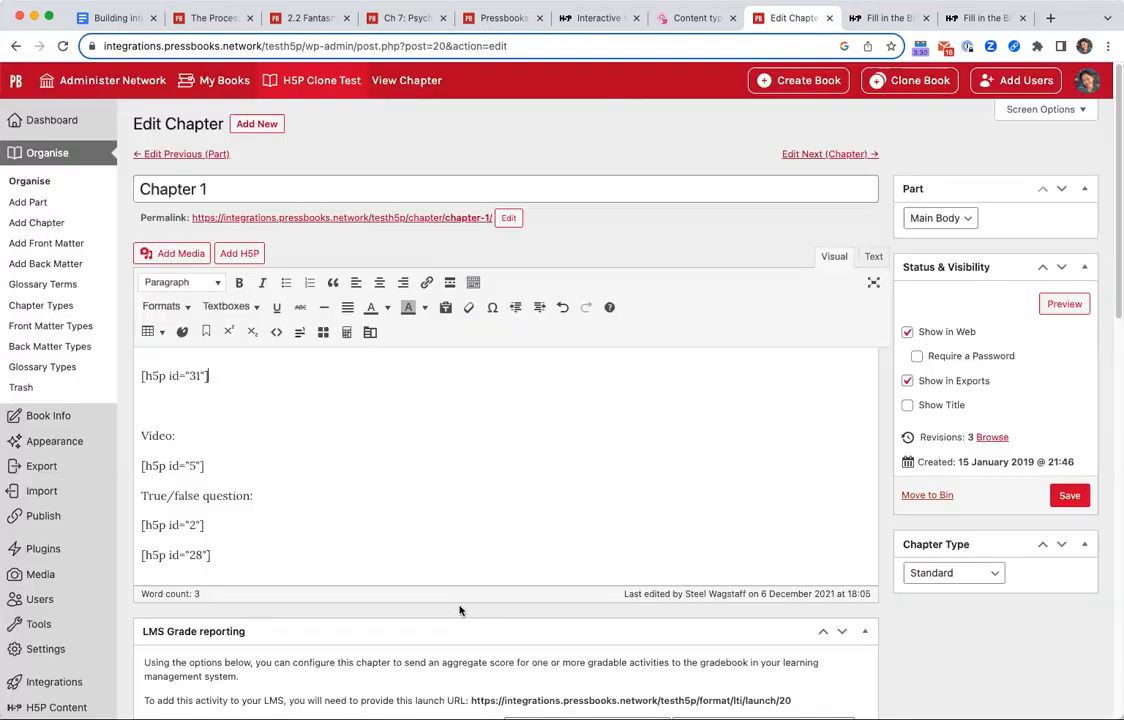
Preview Chapter 1, expand the activity's lake image and look over the embedded activity.
click(1060, 304)
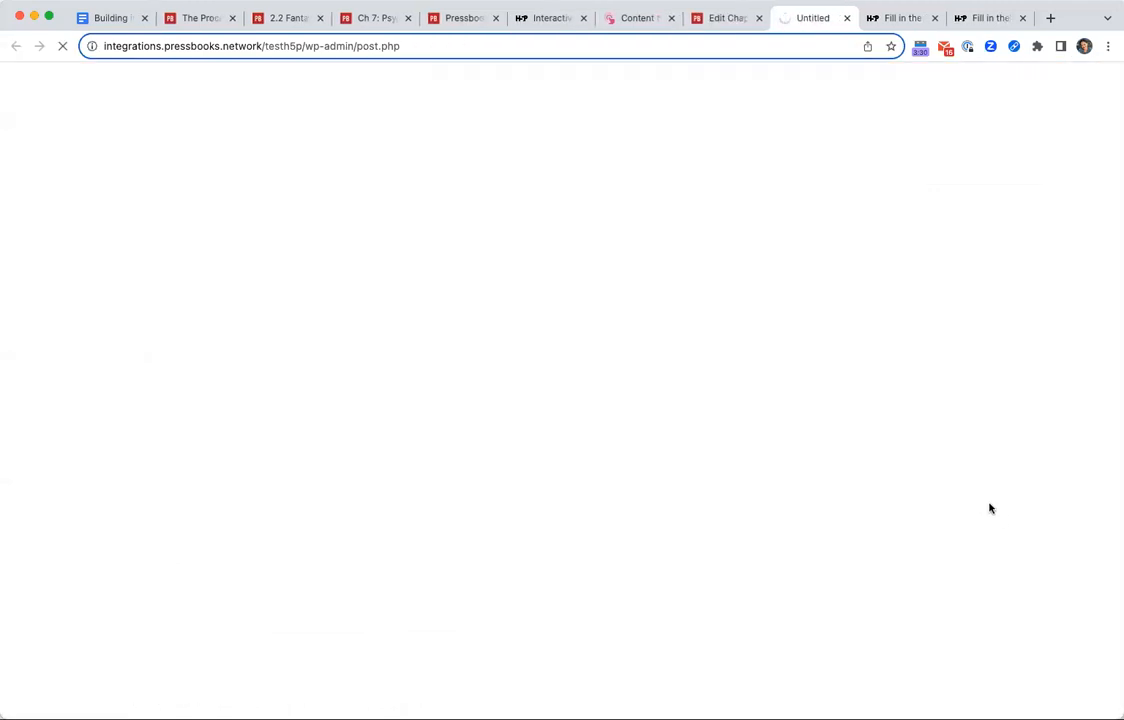
scroll(620, 477, down, 3)
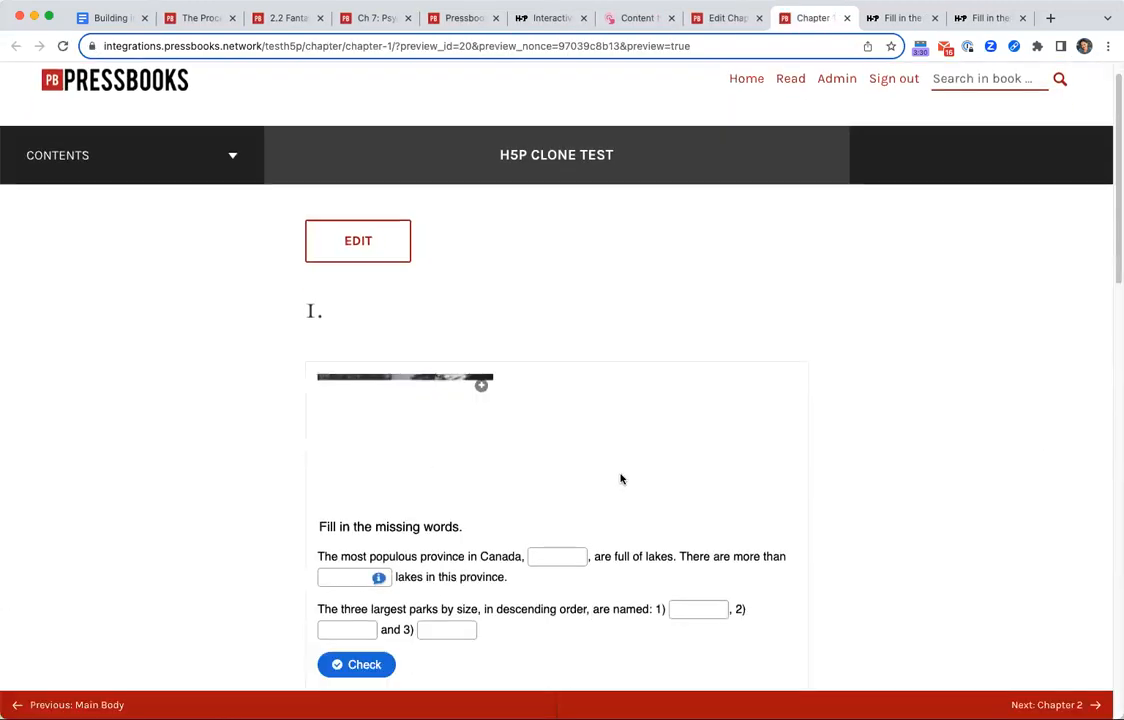
click(480, 276)
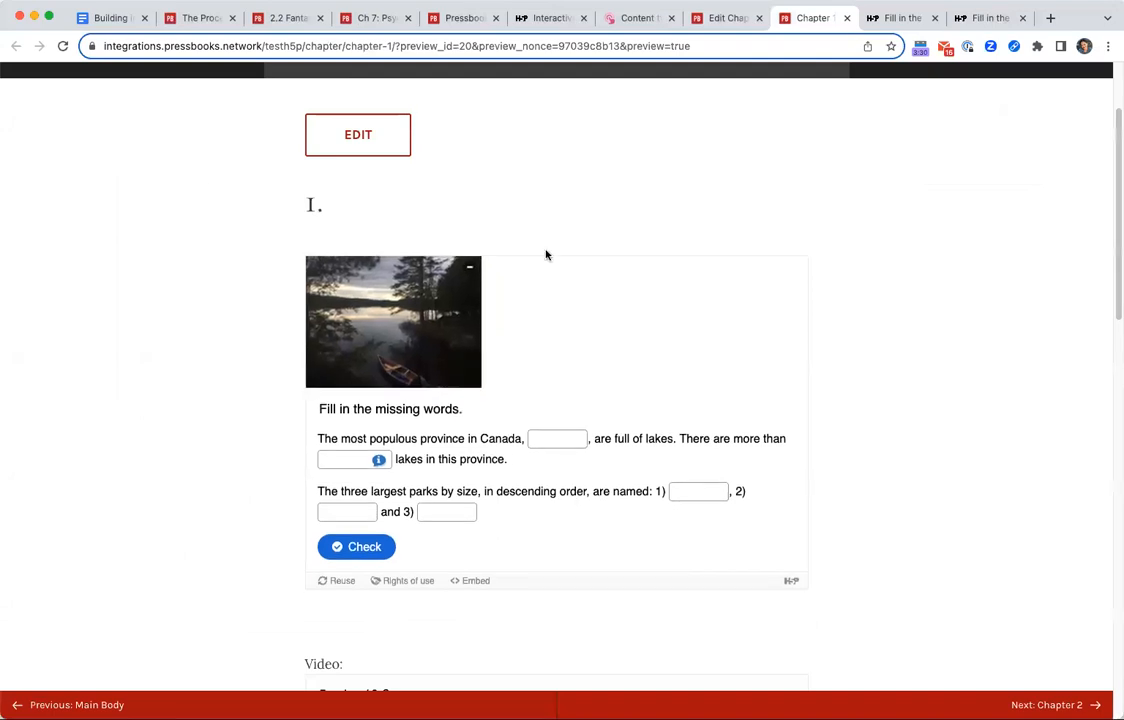
scroll(691, 554, down, 3)
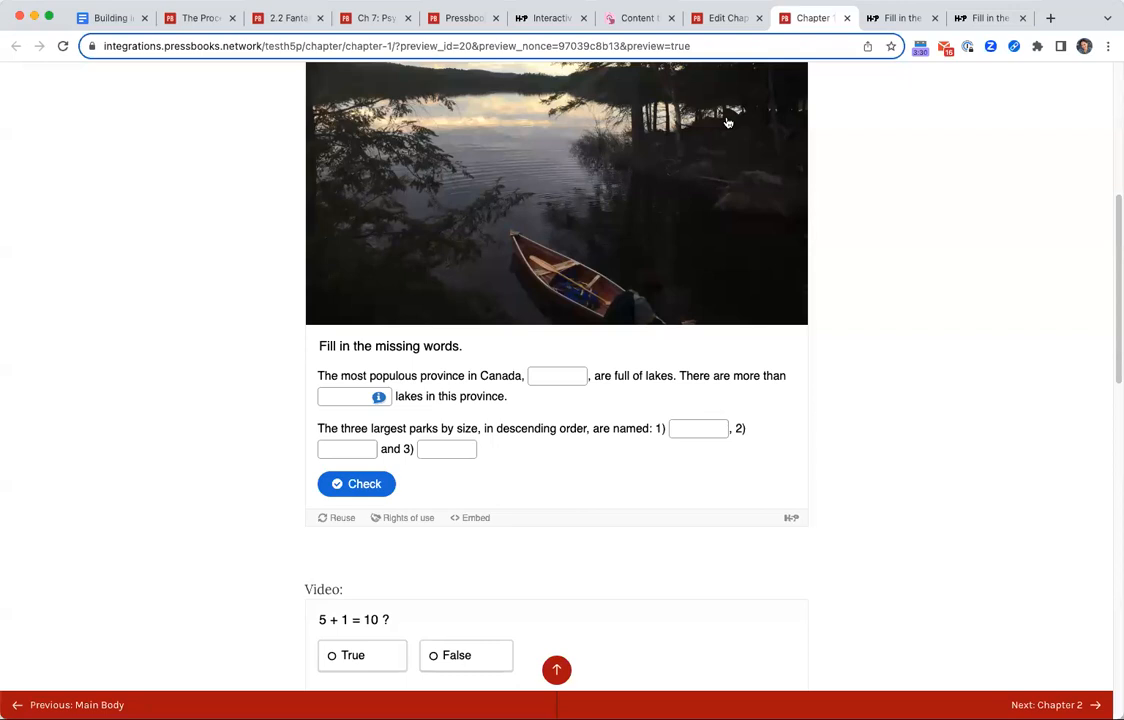
Return to the book's admin area and start a new H5P activity of the type Quiz (Question Set).
click(725, 18)
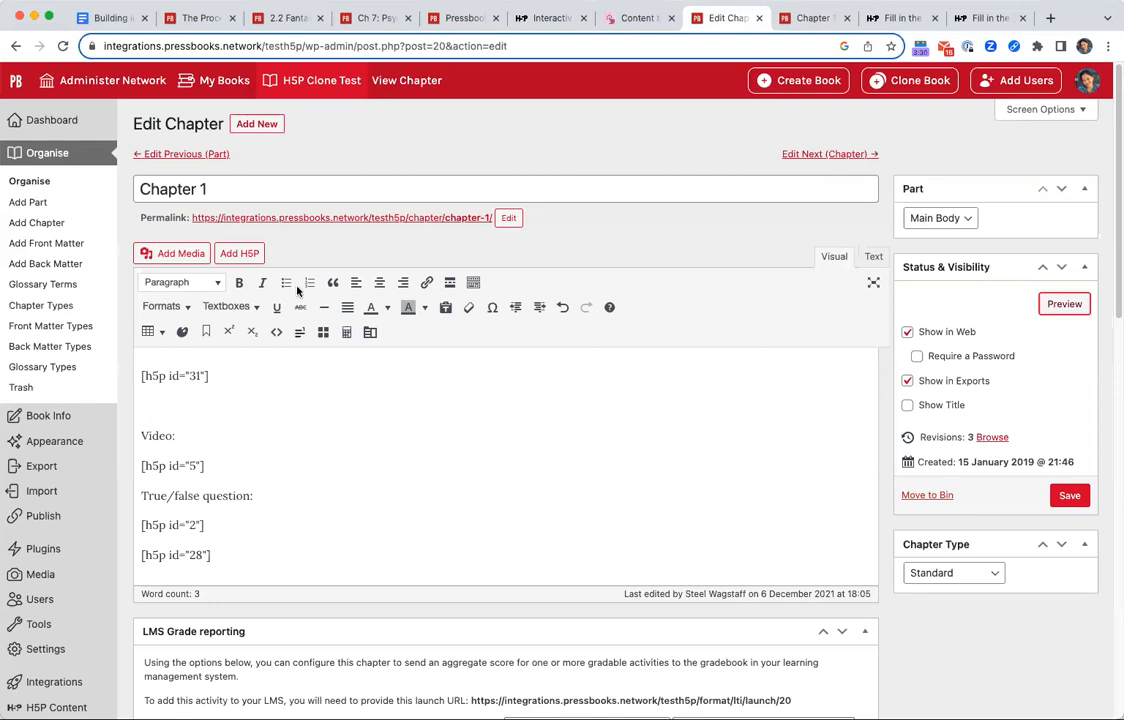
click(20, 707)
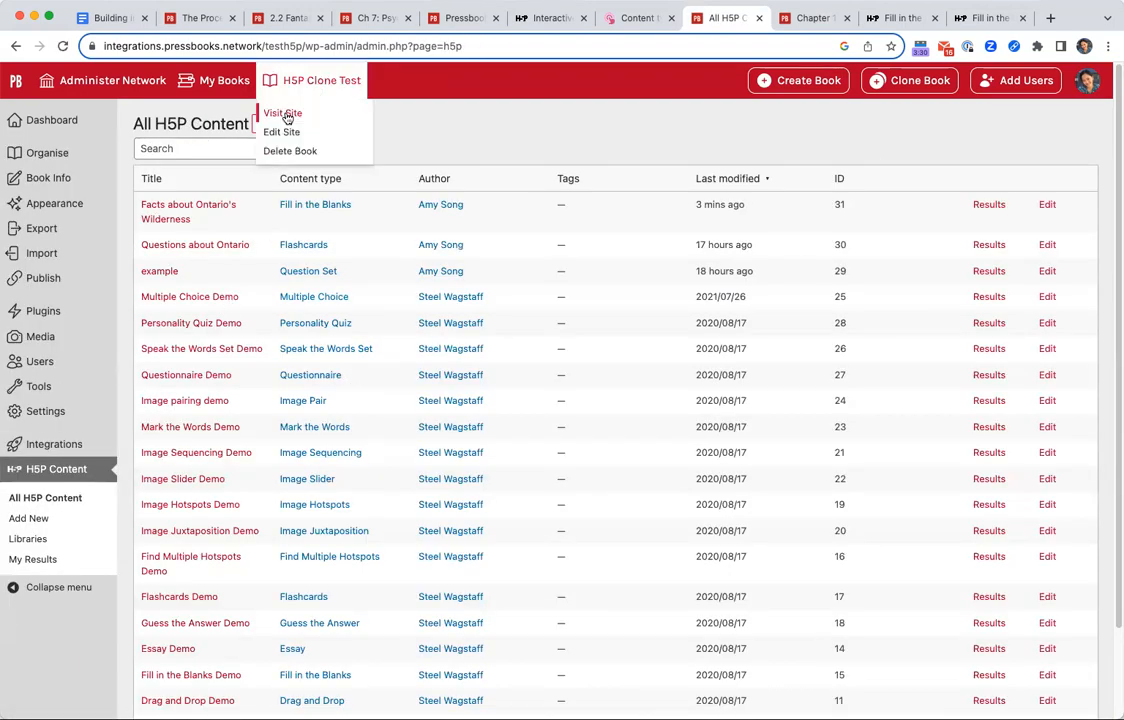
click(286, 116)
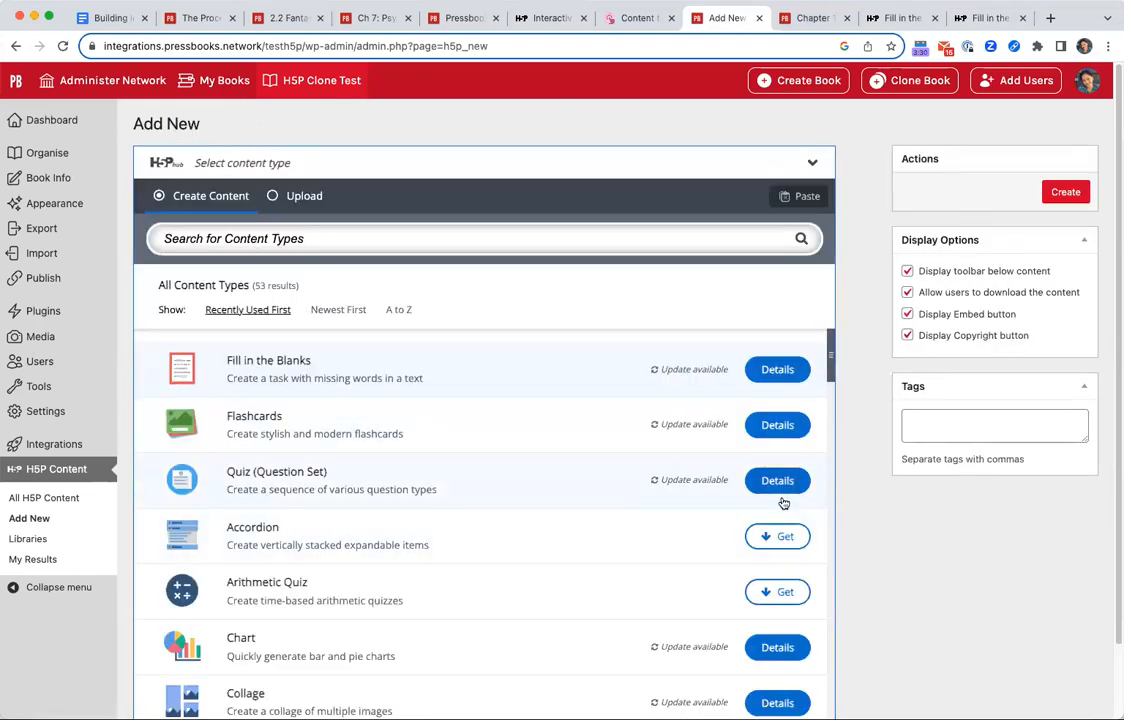
click(518, 488)
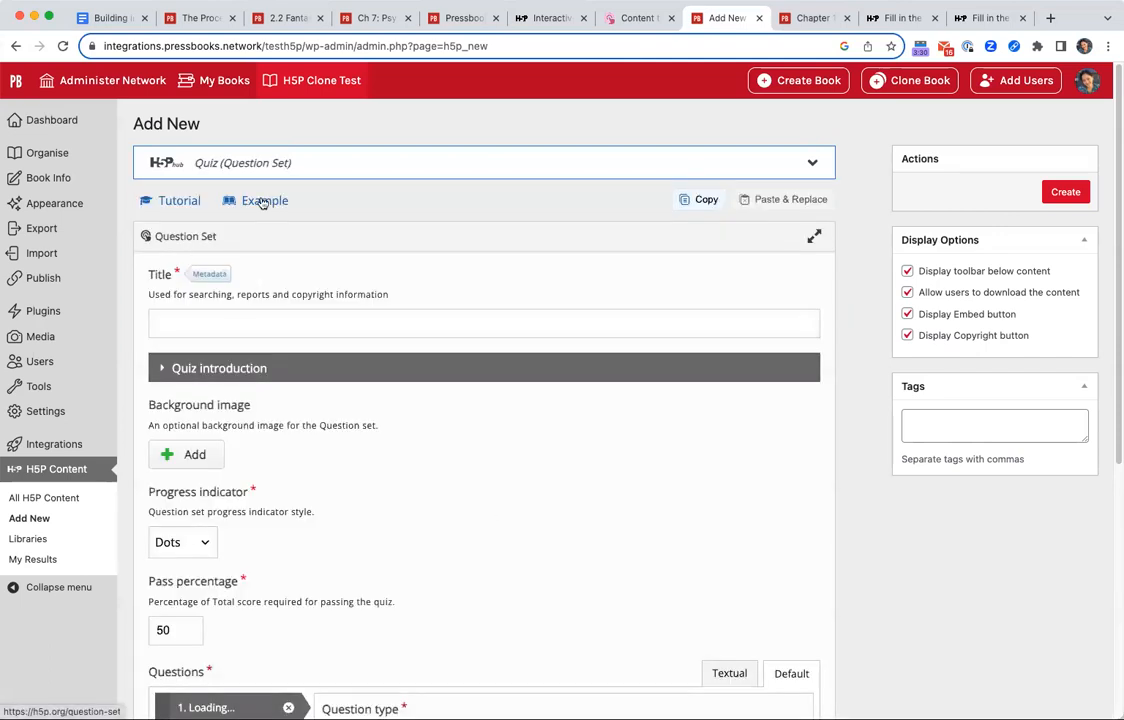
Open the Question Set tutorial in a separate browser tab and look through its example and introduction.
right_click(178, 200)
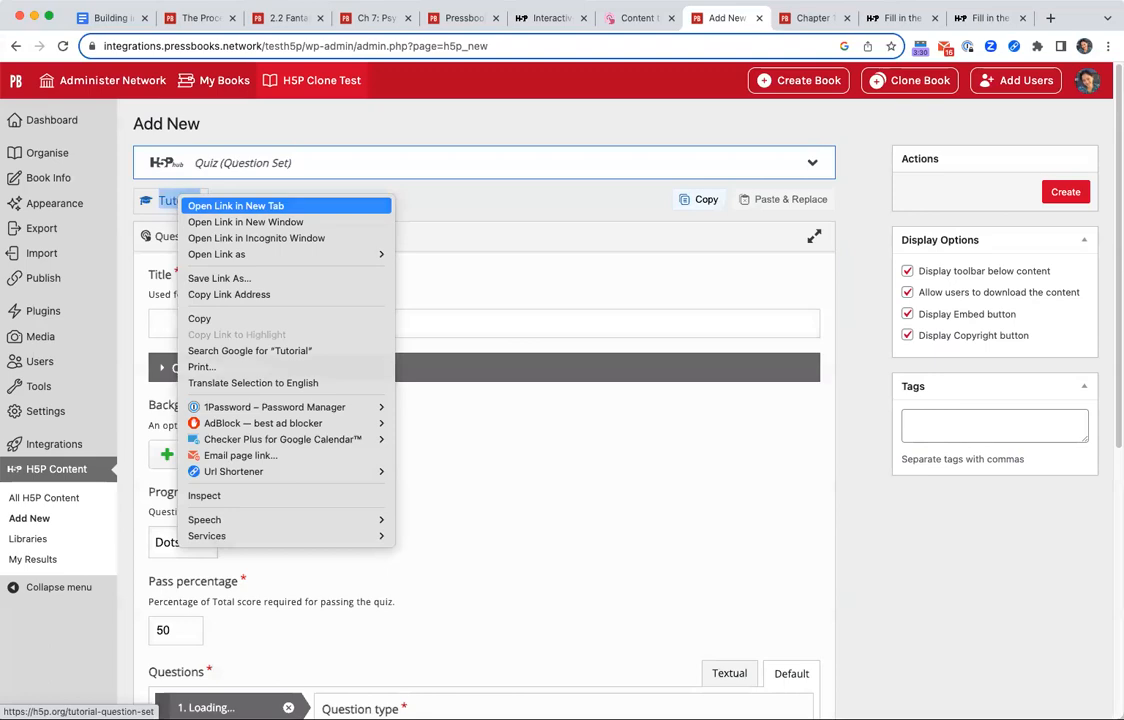
click(235, 206)
click(826, 18)
scroll(575, 550, down, 5)
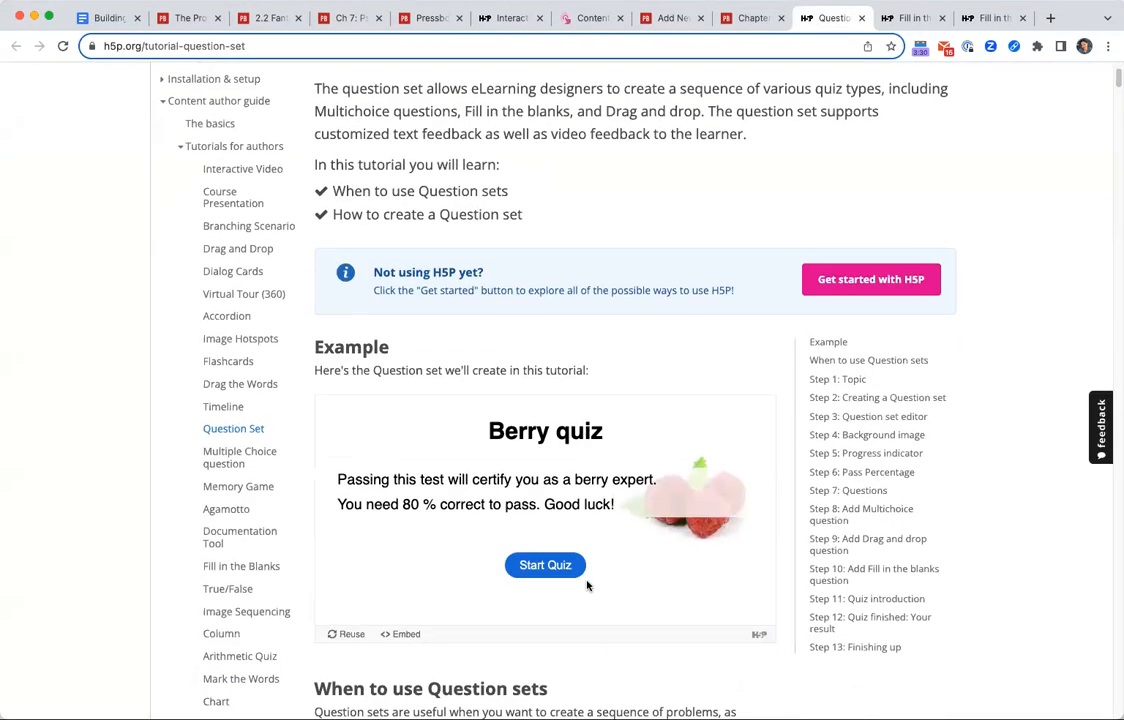
scroll(580, 570, down, 5)
scroll(585, 575, up, 4)
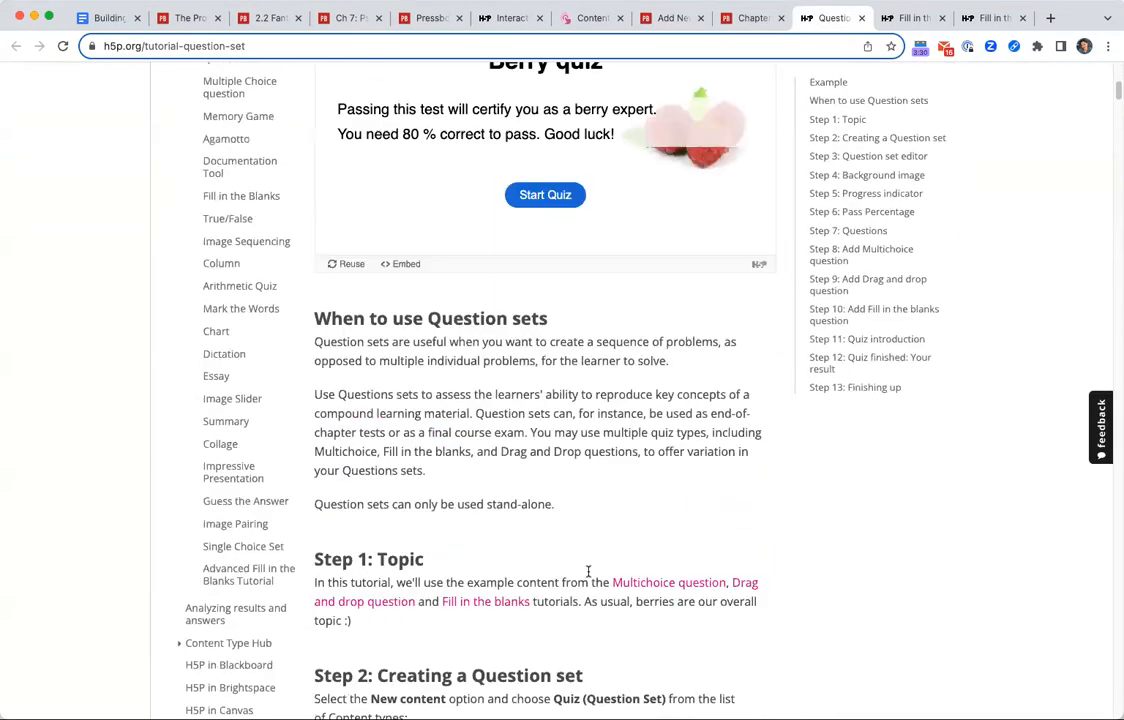
Start the example Berry quiz, skip to the second question, answer it with "Rubus" on the strawberry and show the score.
click(571, 384)
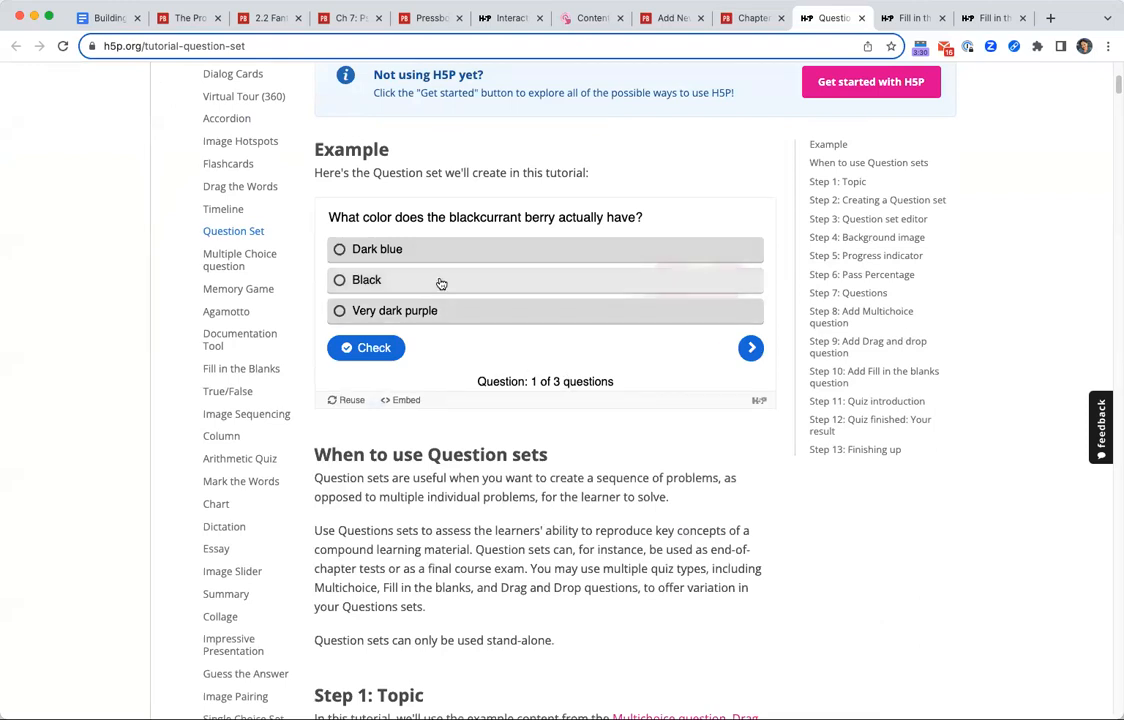
click(751, 347)
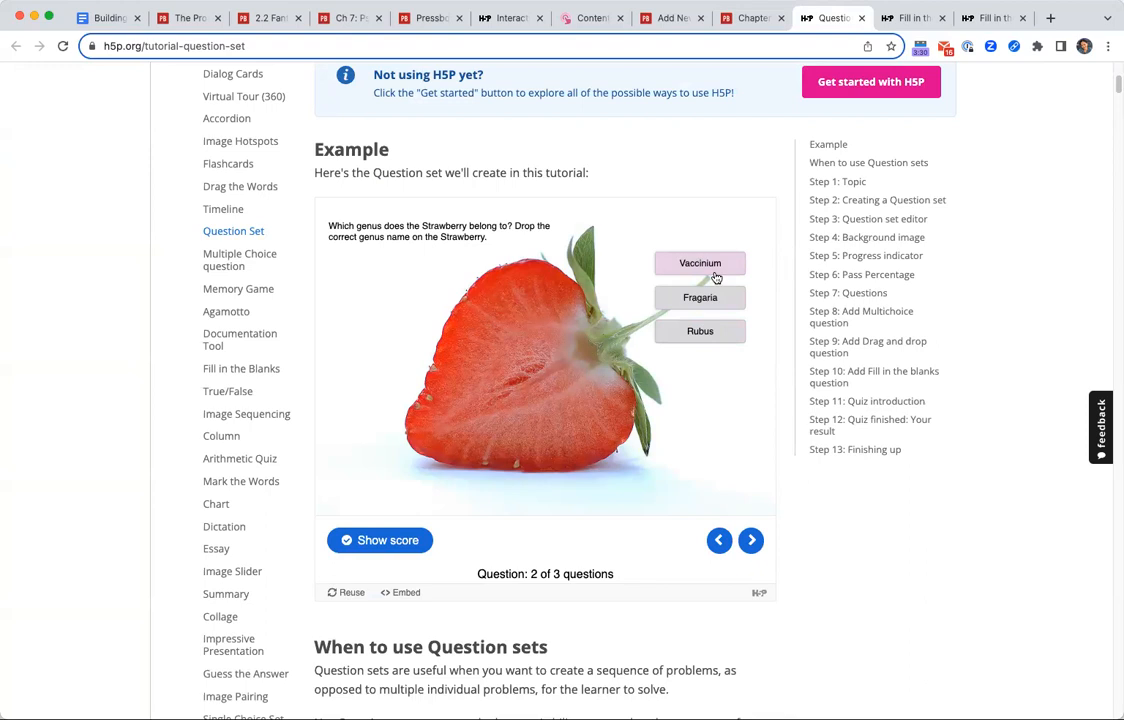
drag(703, 340, 554, 370)
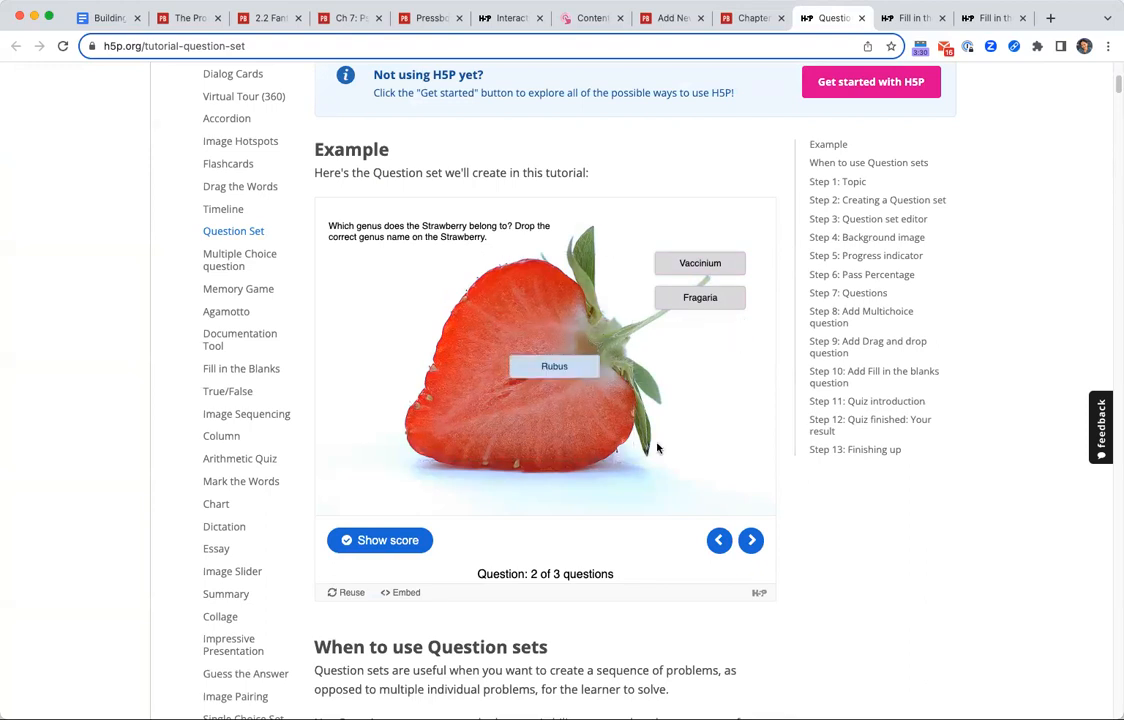
click(388, 539)
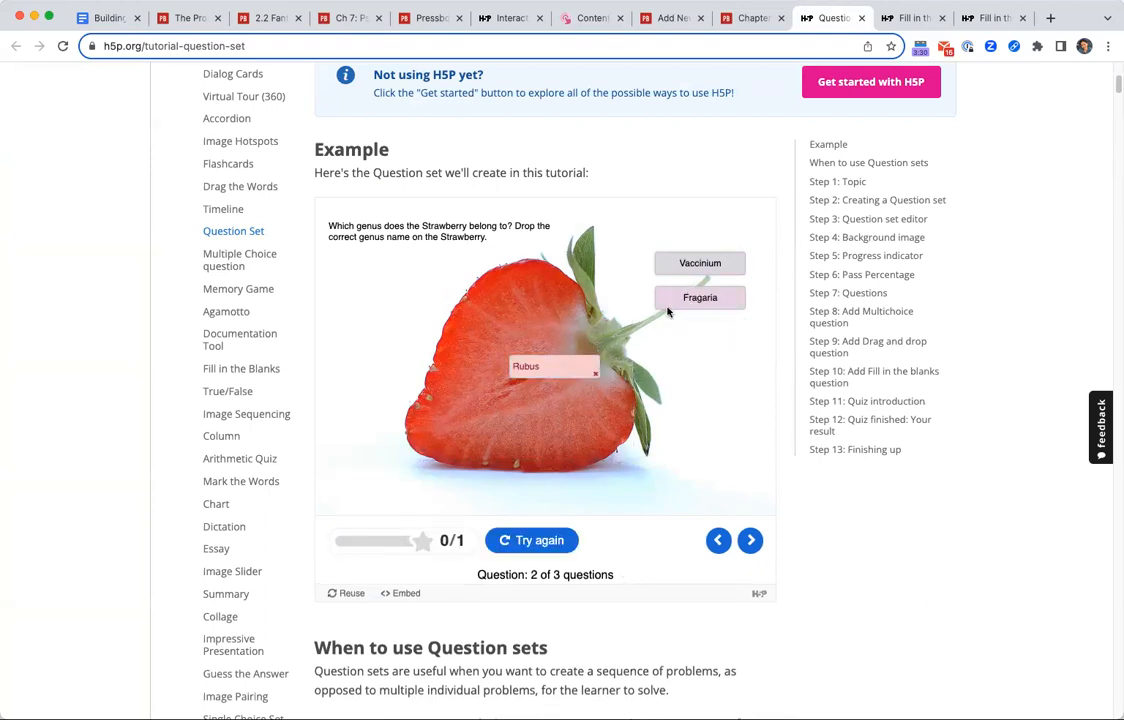
Retry the strawberry question by placing "Rubus" near the fruit's lower edge and show the score.
click(560, 540)
drag(700, 332, 437, 462)
click(384, 541)
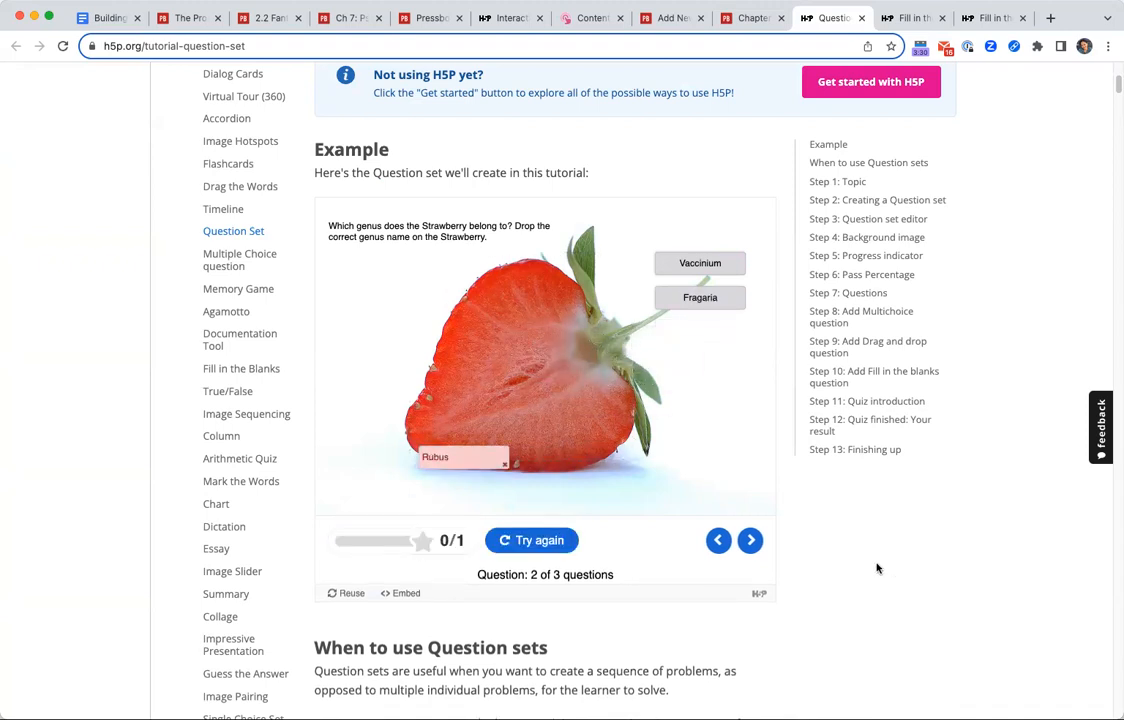
Advance to the third question of the Berry quiz and examine its missing-text blanks.
click(751, 541)
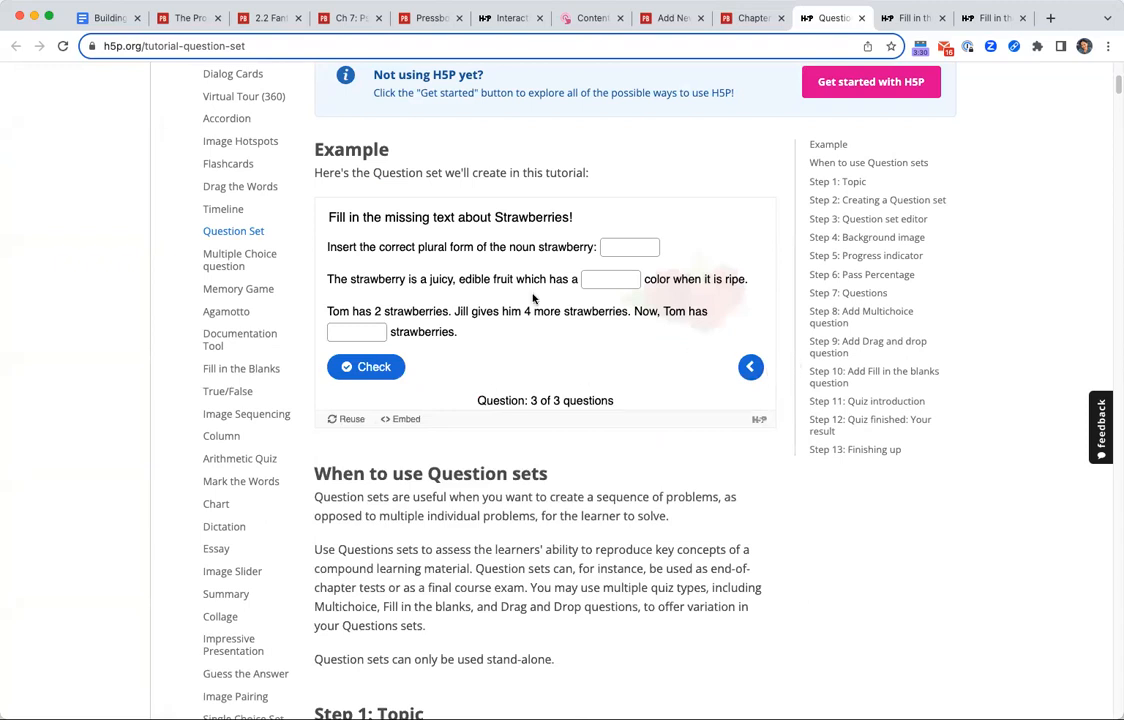
click(638, 247)
click(735, 239)
click(757, 25)
Return to the new Question Set form and look over its settings down to the questions area.
click(655, 25)
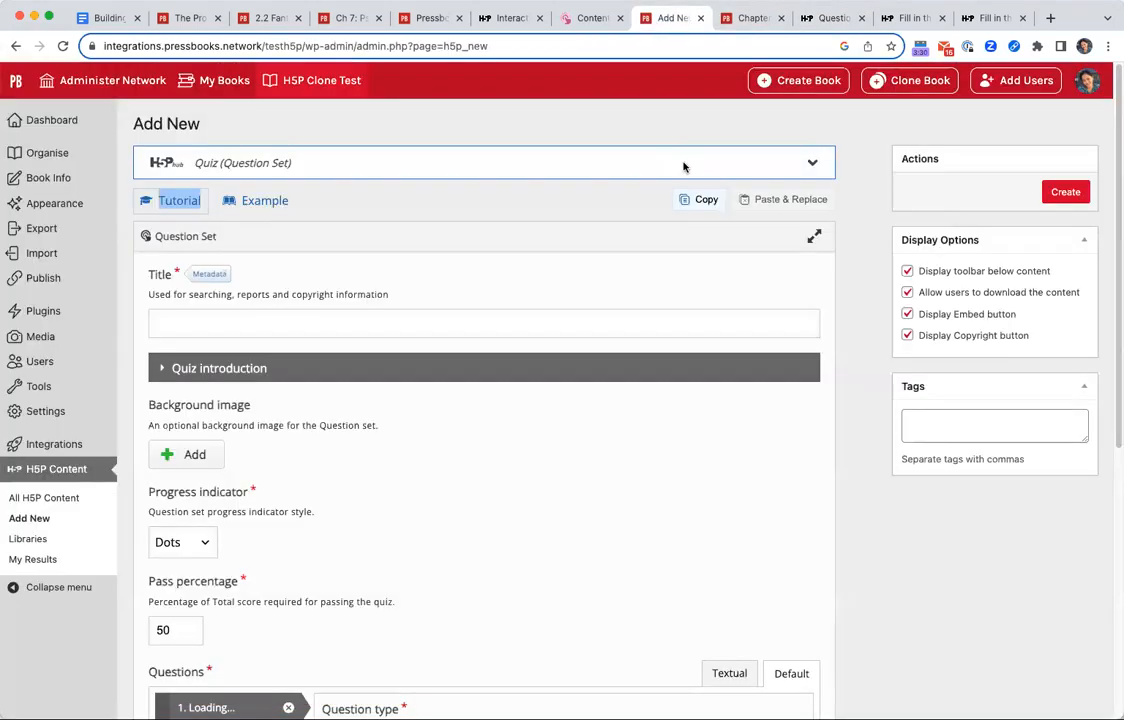
scroll(330, 415, down, 2)
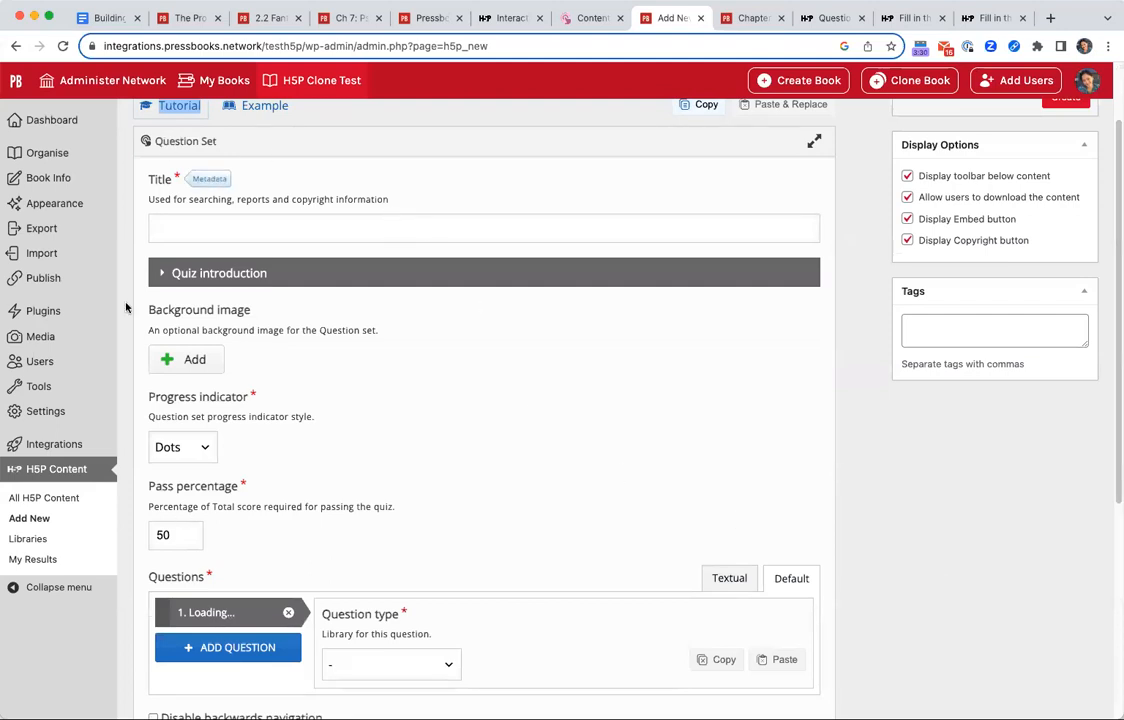
scroll(374, 418, down, 3)
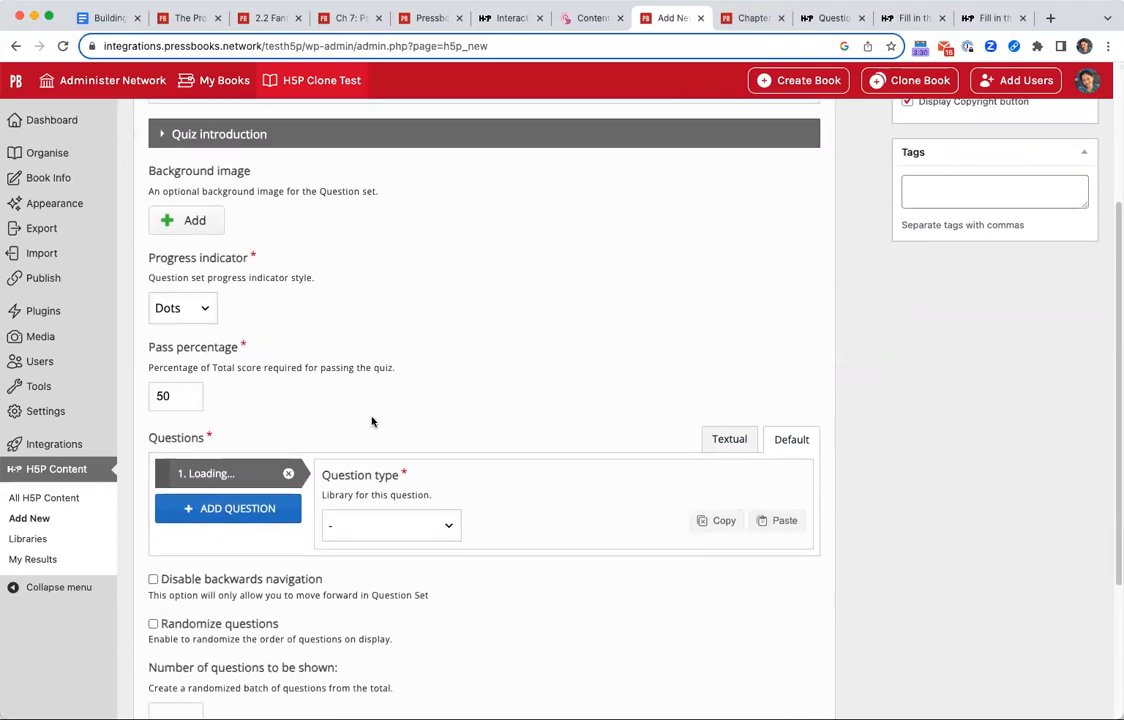
Move the tutorial's browser tab directly beside the form's tab and step back to the Berry quiz's first question.
click(750, 20)
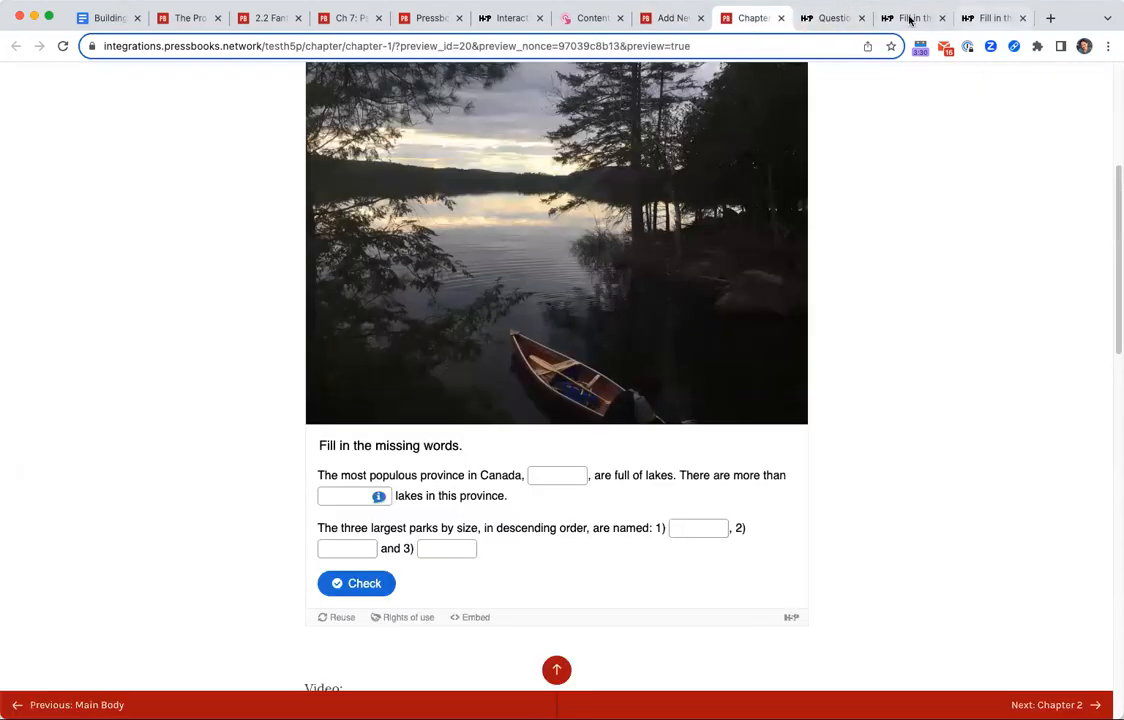
drag(811, 22, 742, 45)
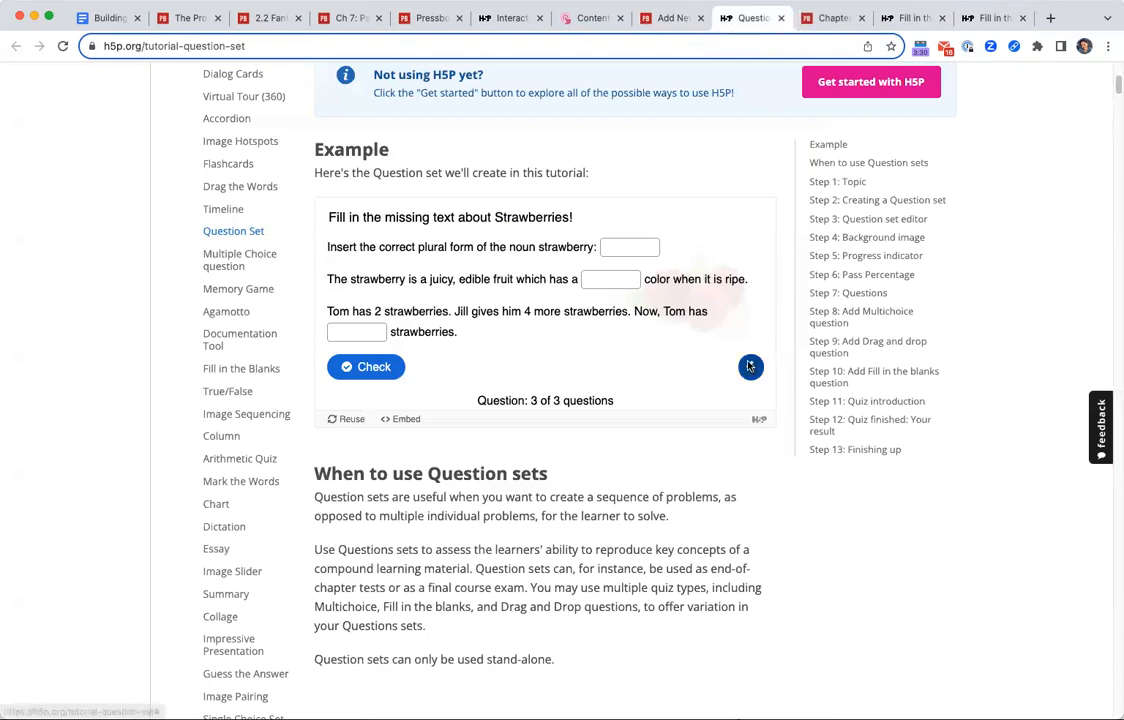
click(750, 367)
click(716, 540)
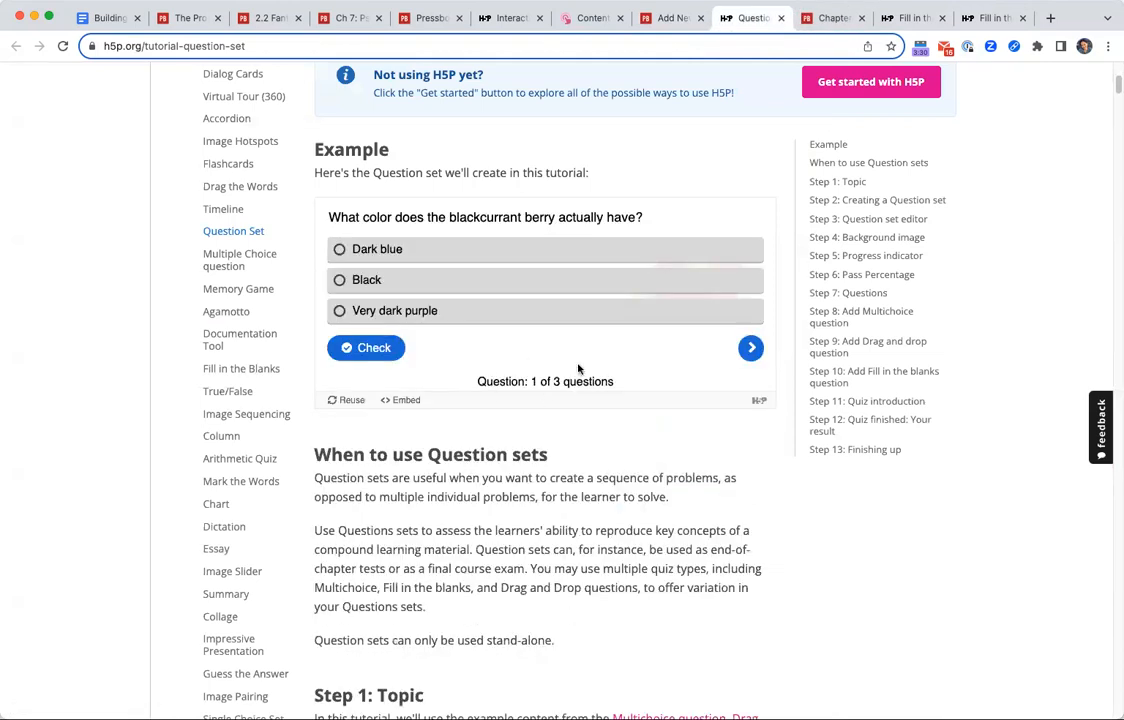
Return to the Question Set form, open the progress indicator style choices and keep Dots.
click(667, 17)
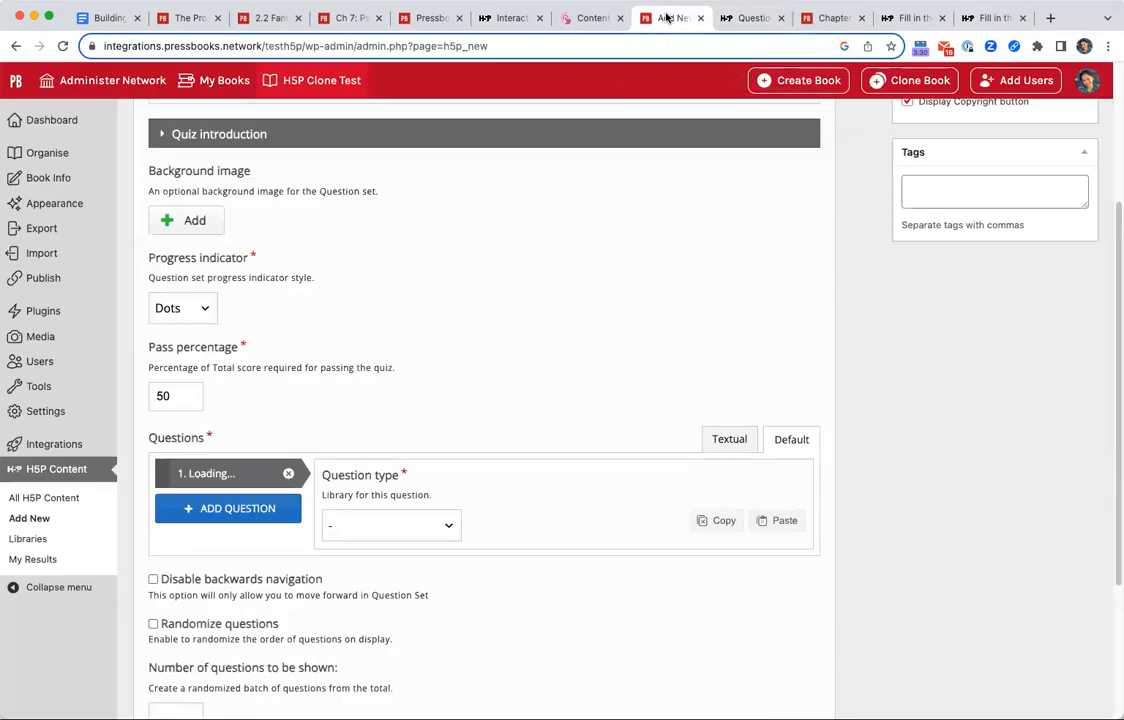
click(200, 310)
click(204, 333)
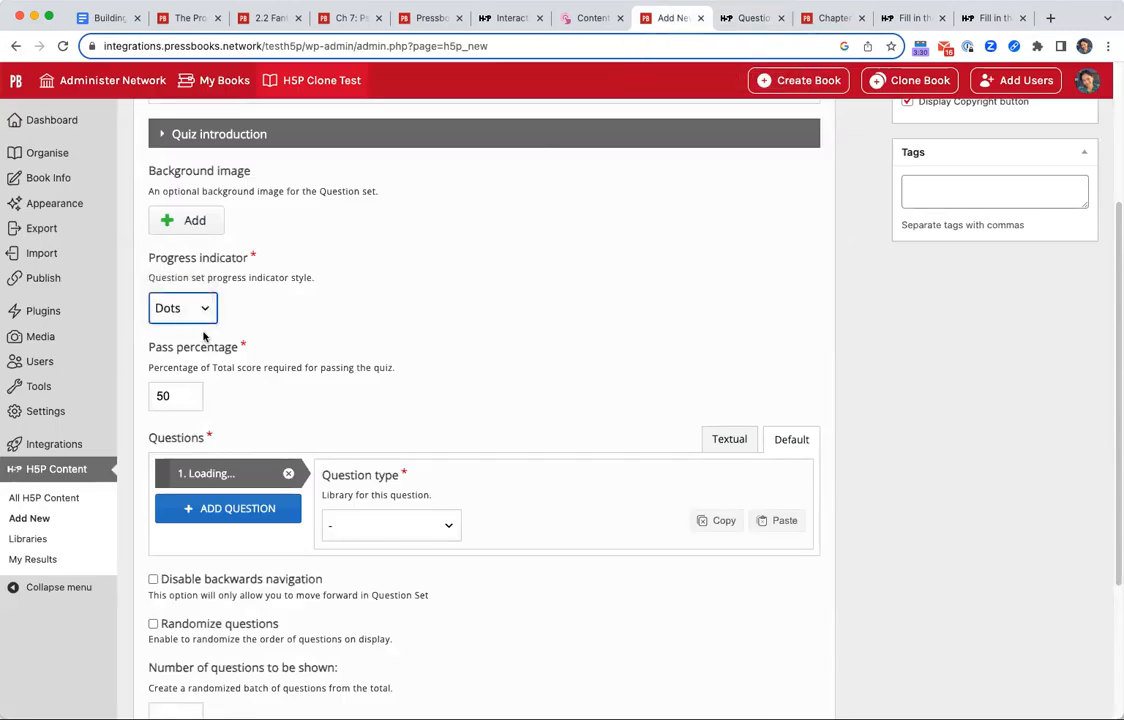
Review how progress is indicated in the tutorial's Berry quiz, and return to the Question Set form.
click(752, 18)
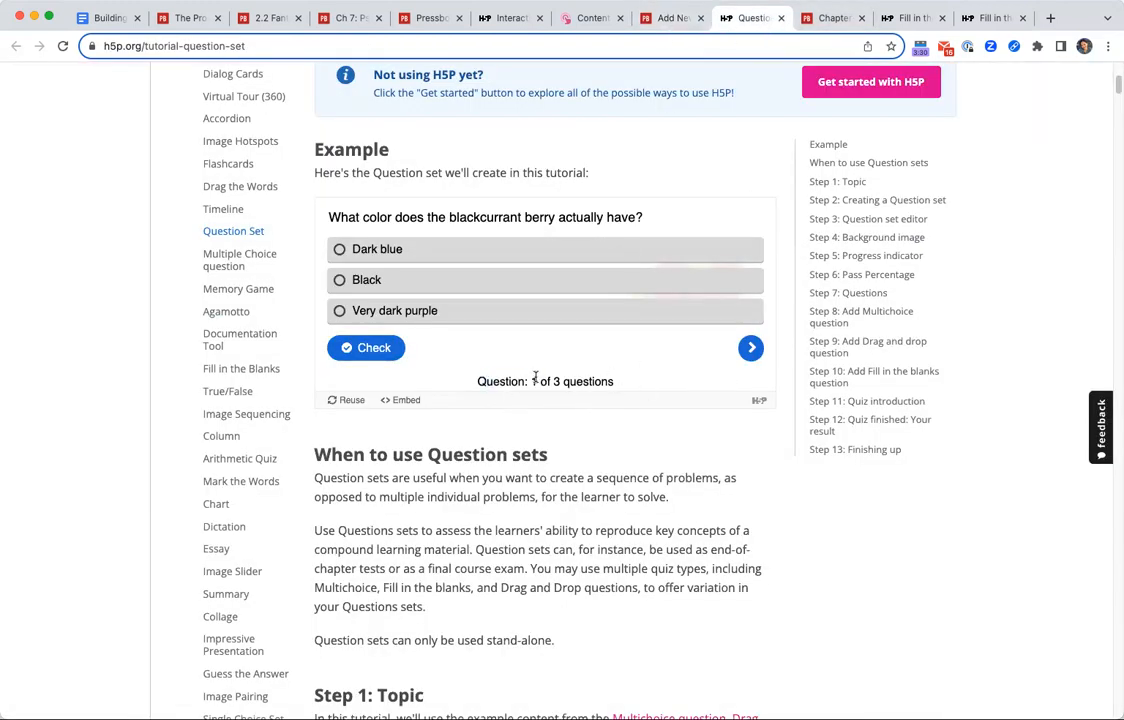
scroll(520, 344, up, 4)
scroll(528, 344, down, 3)
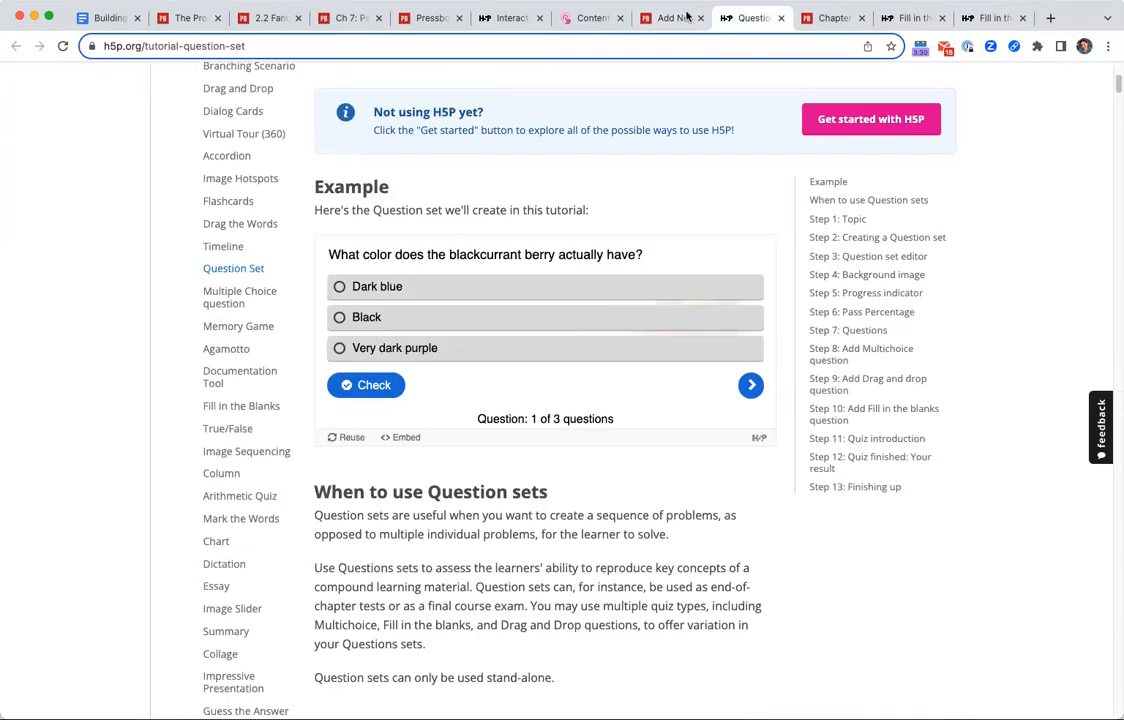
click(672, 18)
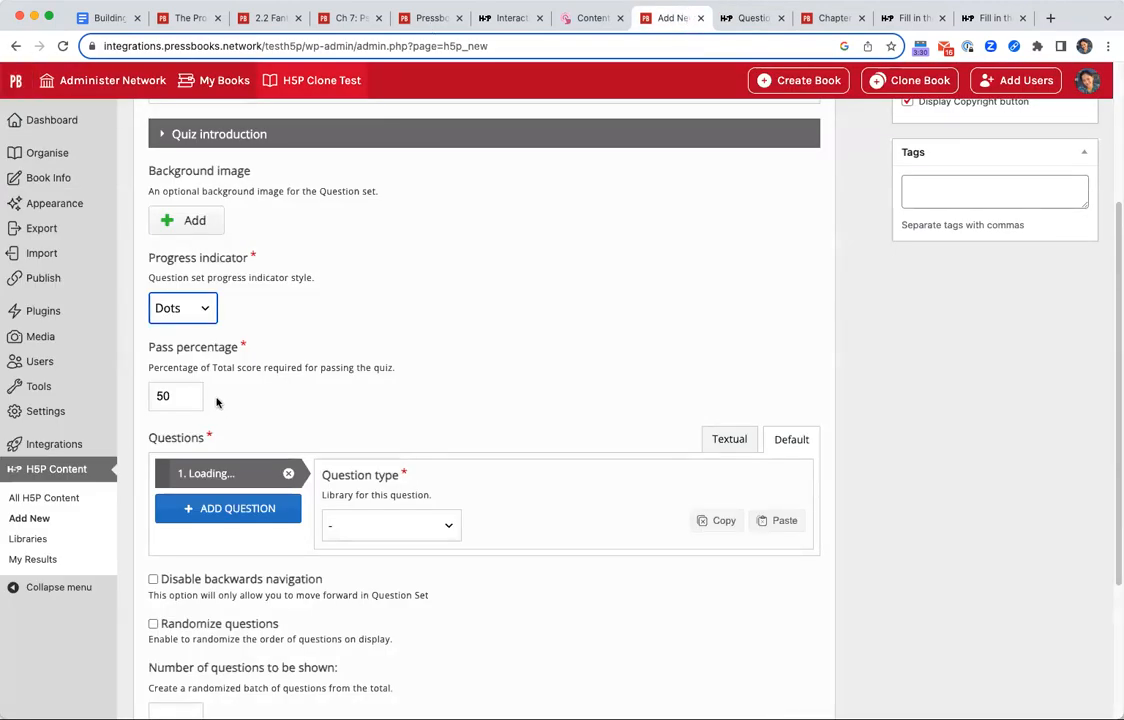
Look over the pass percentage setting and the quiz introduction options, leaving the introduction section collapsed.
double_click(180, 395)
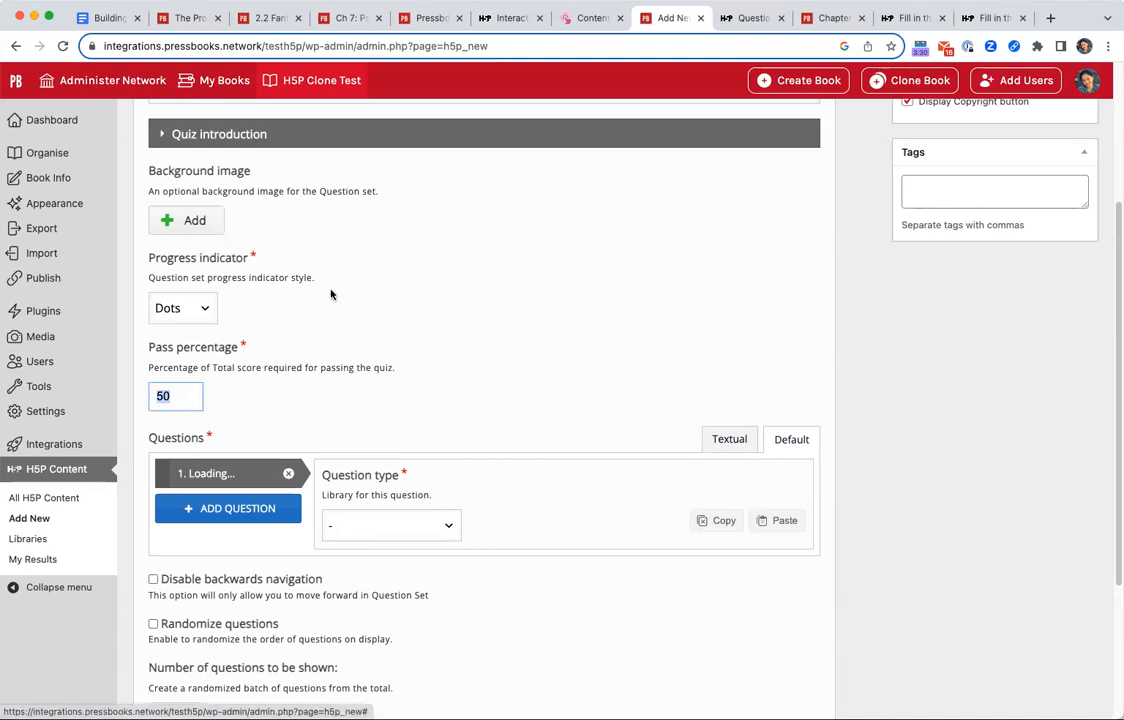
scroll(282, 286, up, 2)
scroll(282, 286, up, 1)
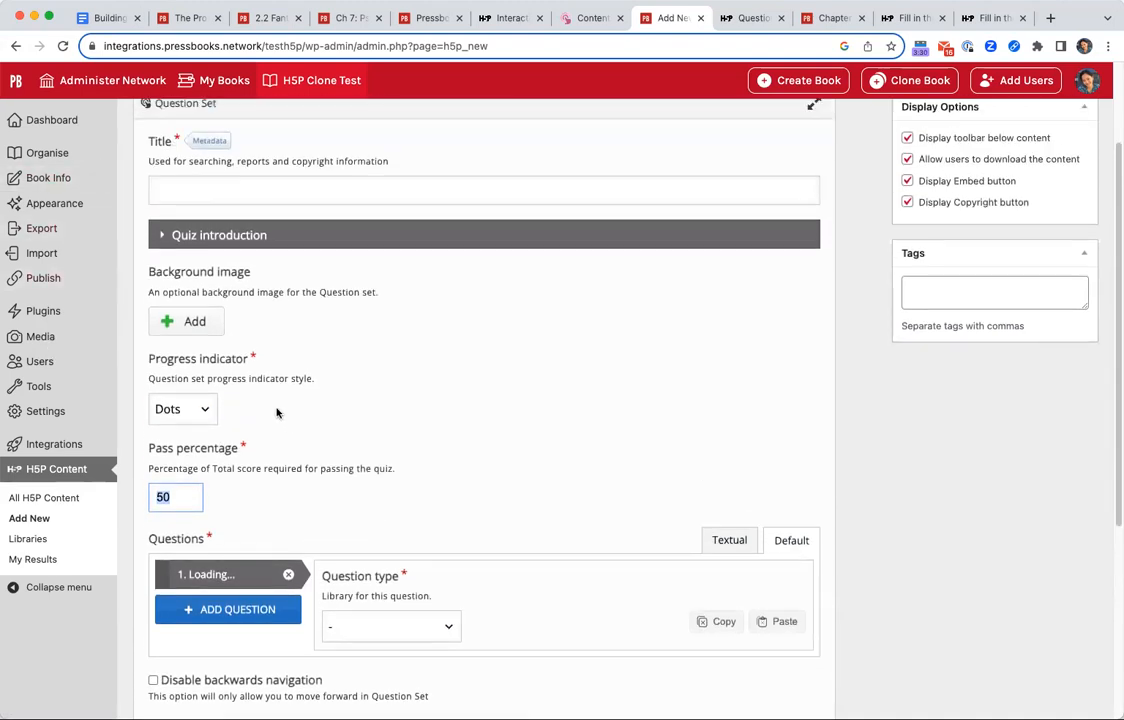
click(212, 234)
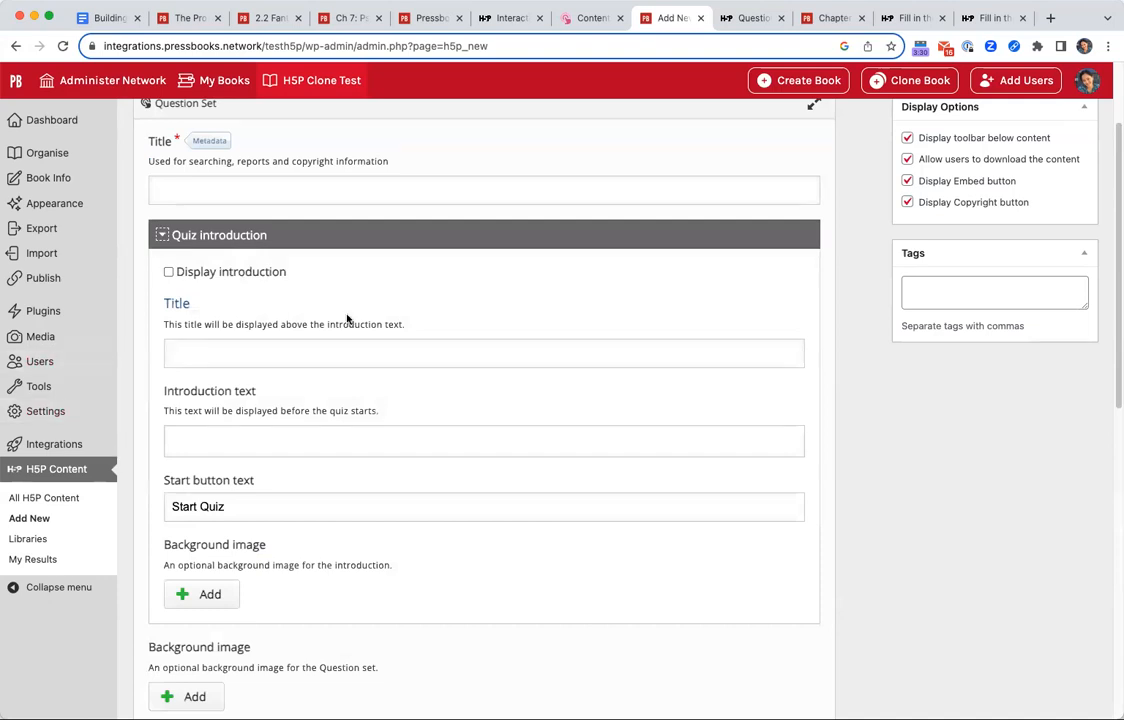
click(251, 232)
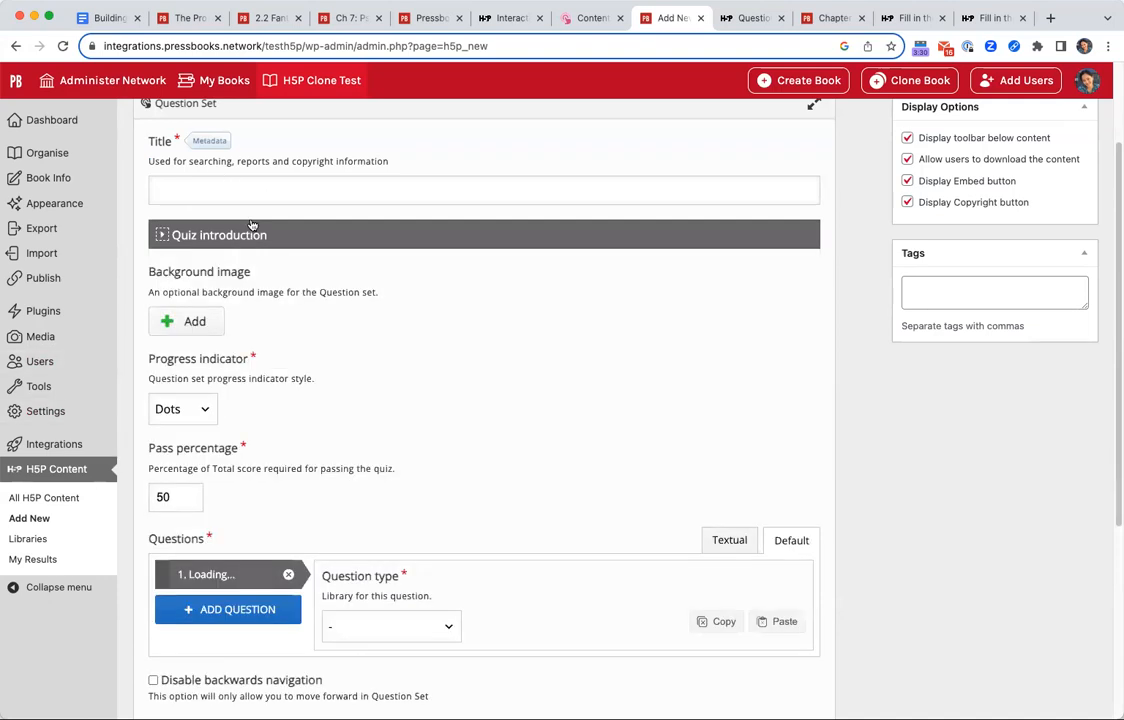
Title the question set "More questions about Ontario", adapting the suggested title "Questions about Ontario".
click(289, 196)
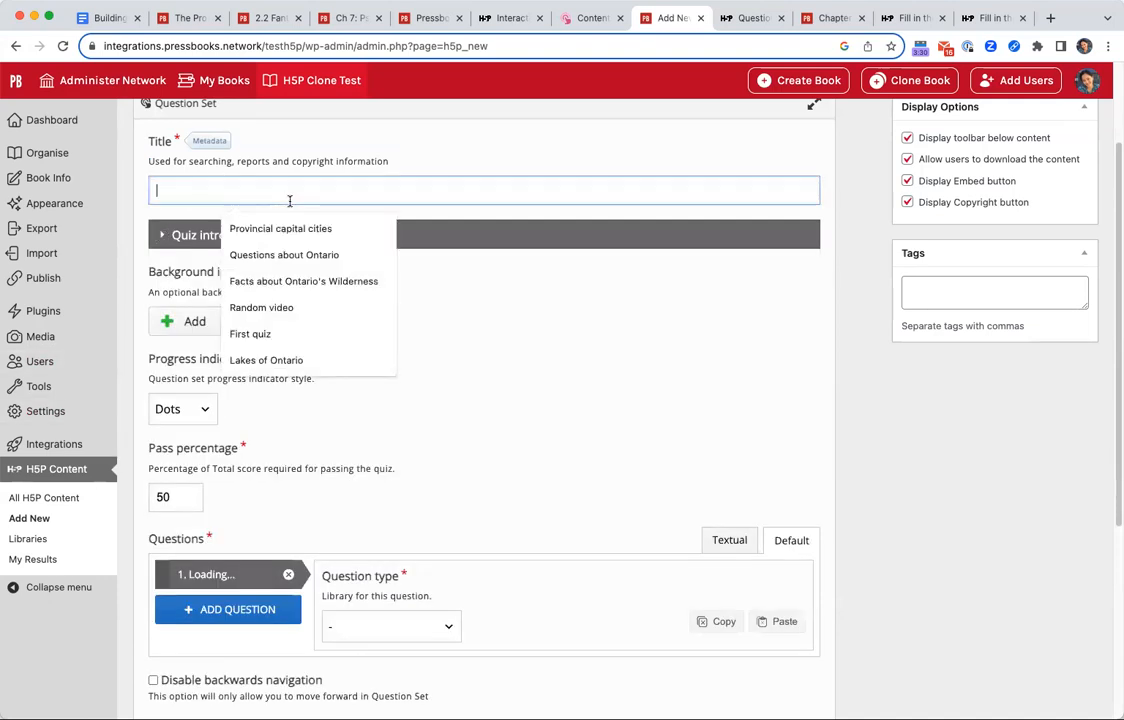
click(312, 255)
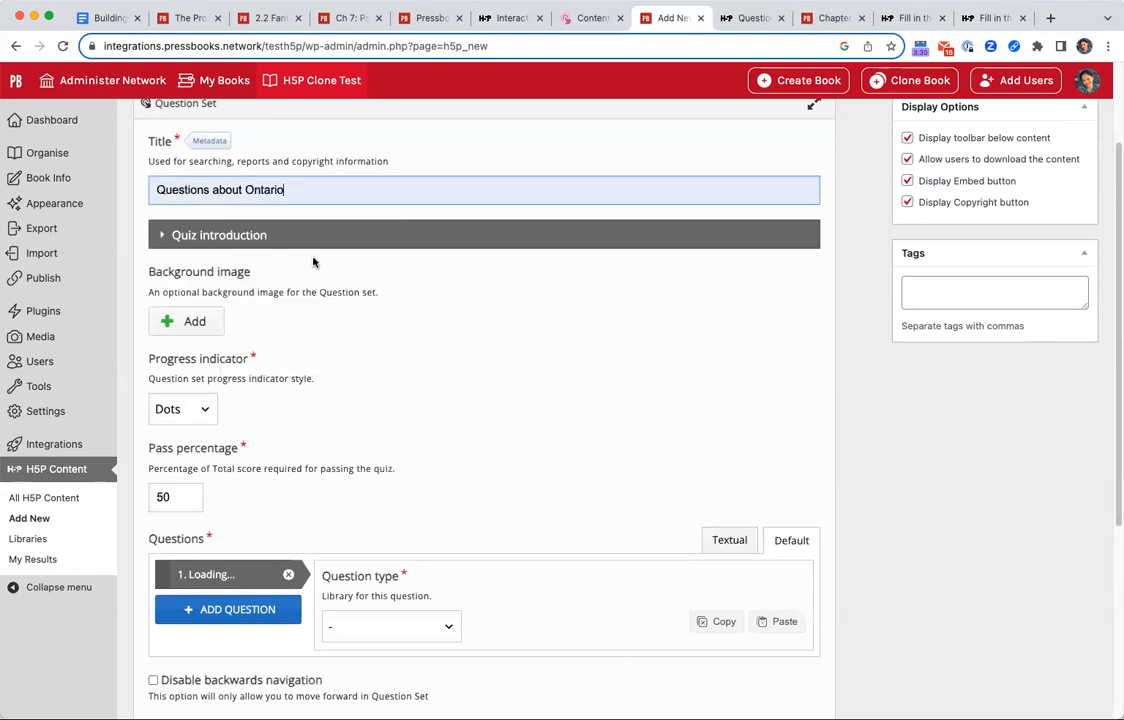
click(157, 189)
text(More)
key(Delete)
text(q)
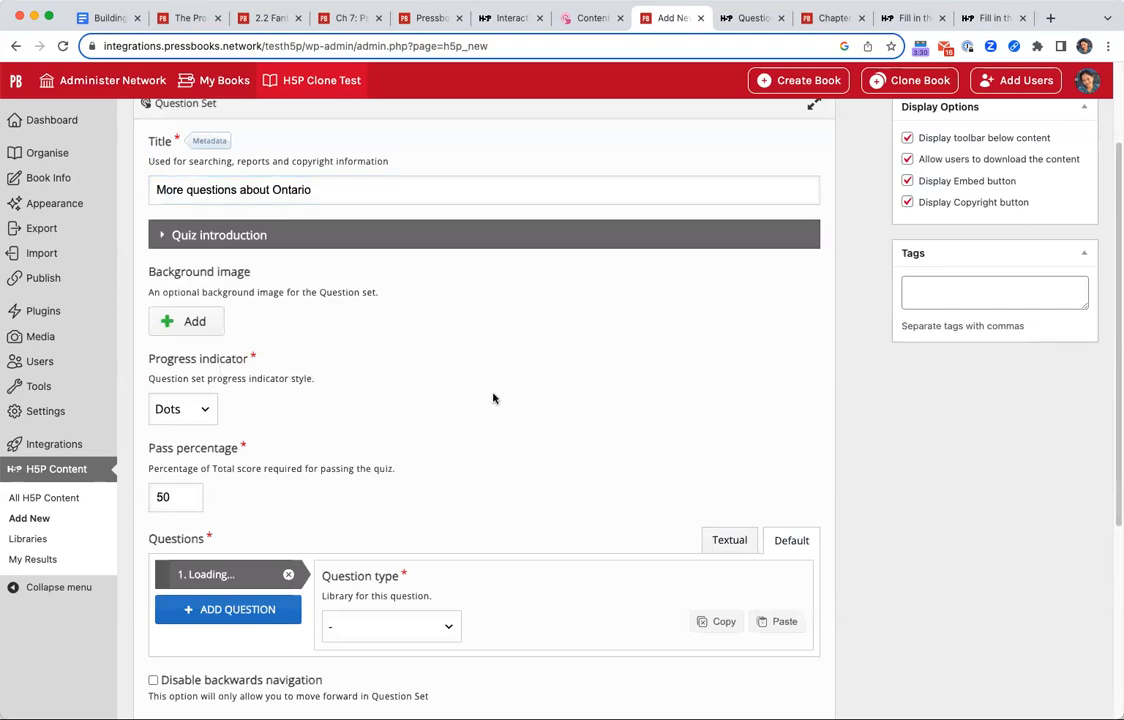
Review the available question types, try Fill in the Blanks for the first question and look over its fields.
scroll(336, 527, down, 5)
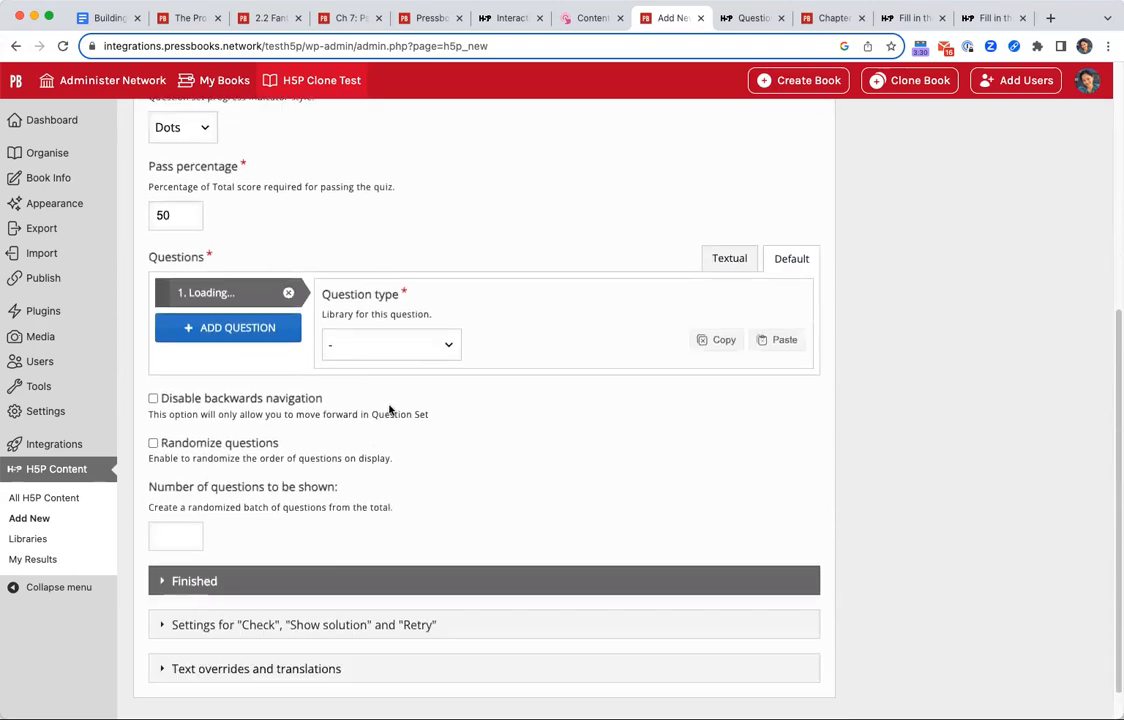
click(405, 348)
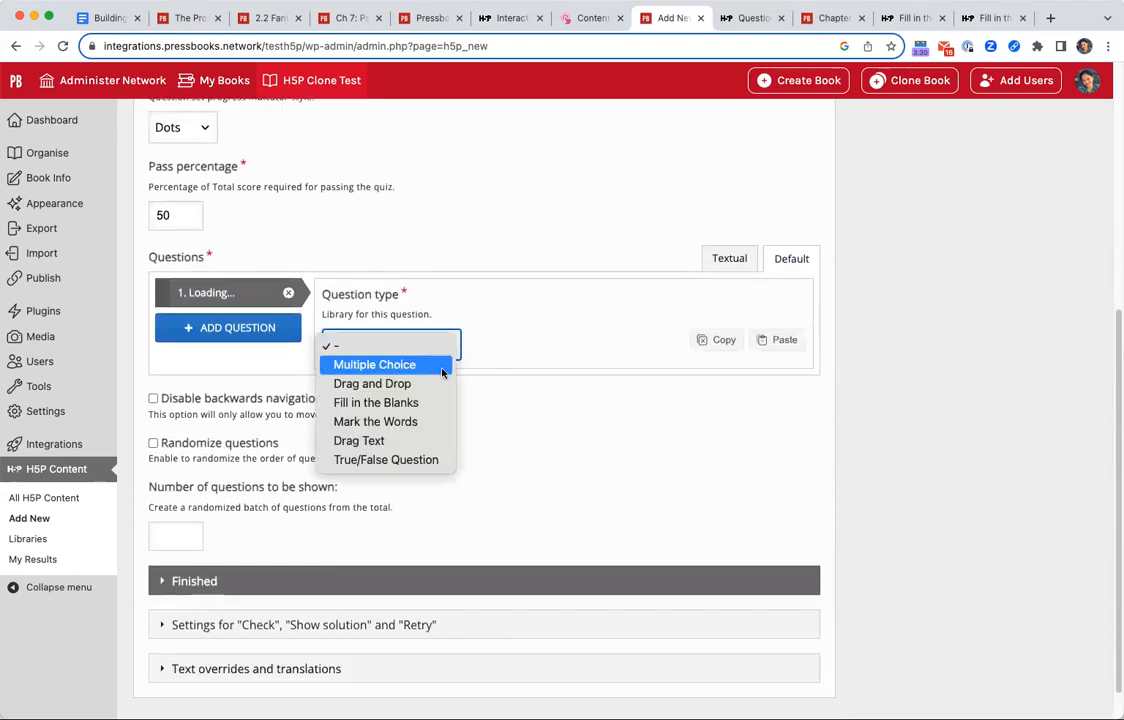
click(516, 312)
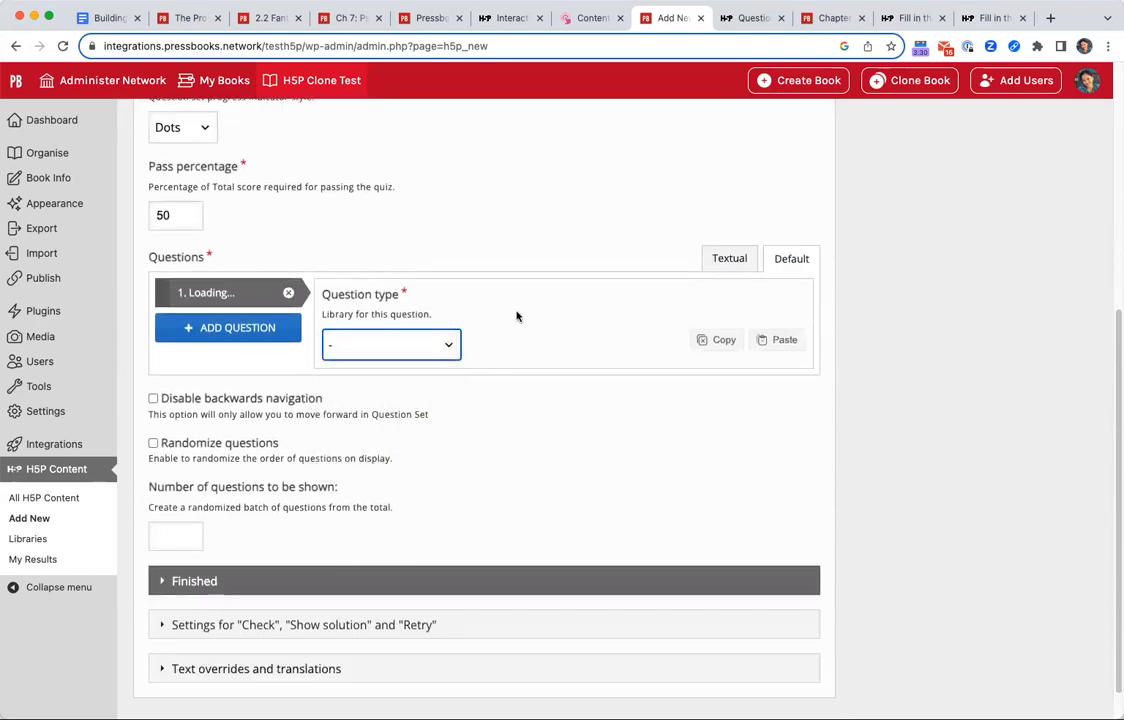
click(433, 340)
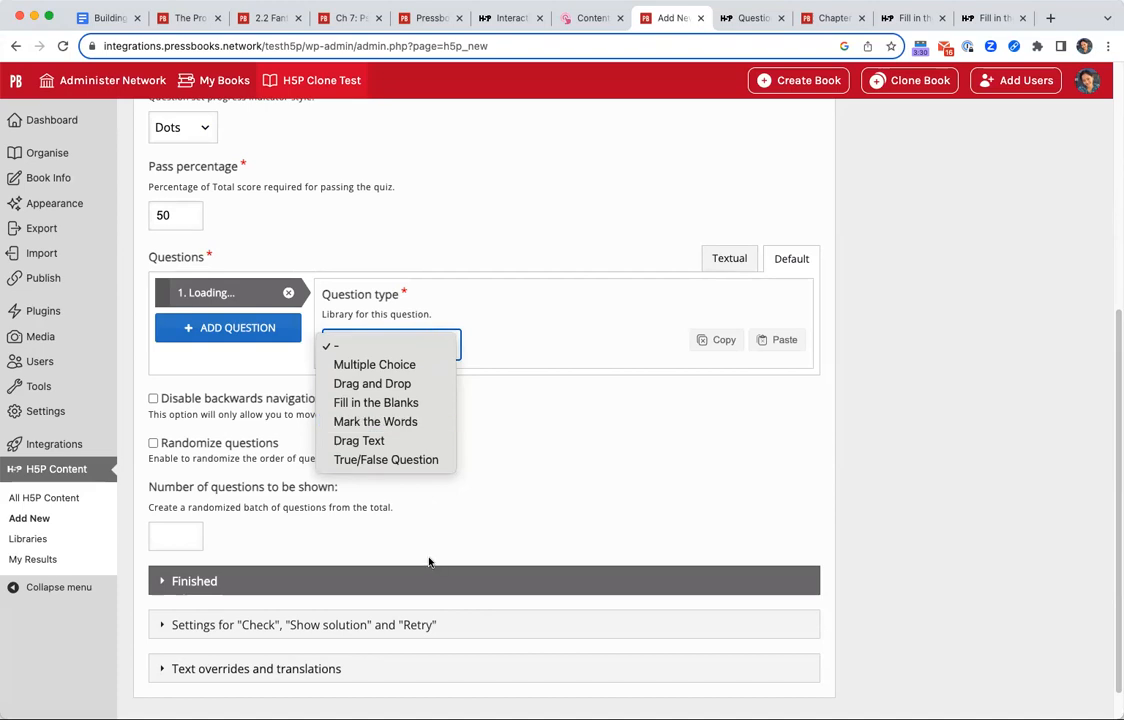
click(376, 402)
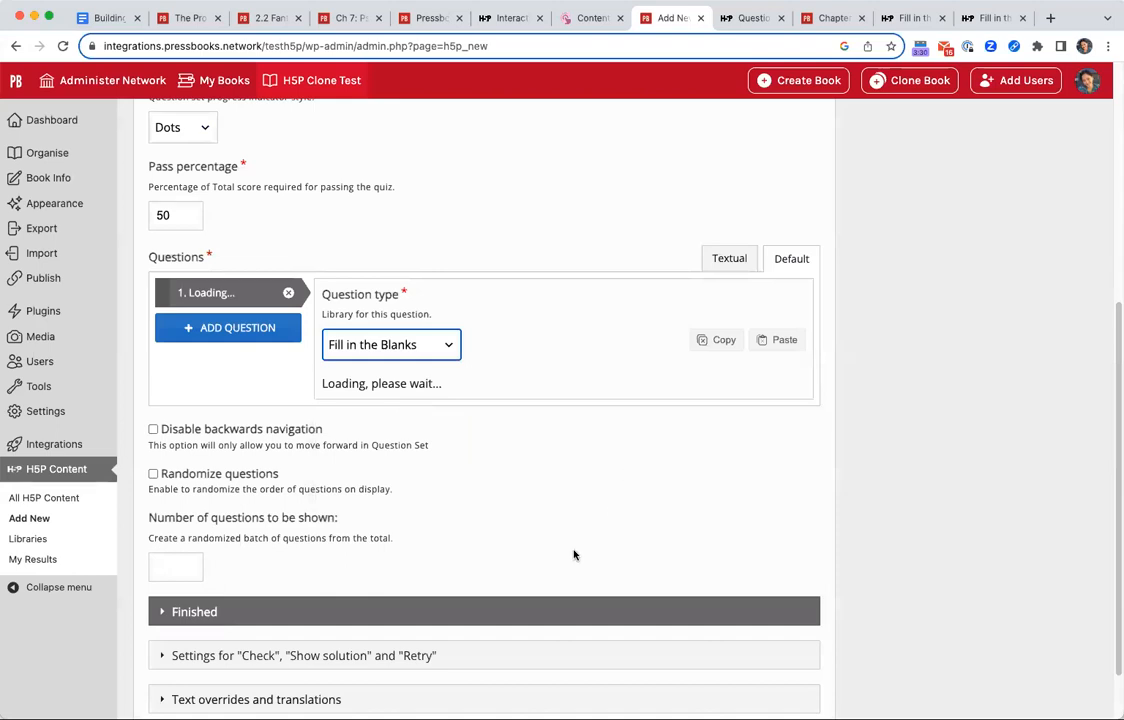
scroll(573, 550, down, 2)
scroll(571, 553, down, 3)
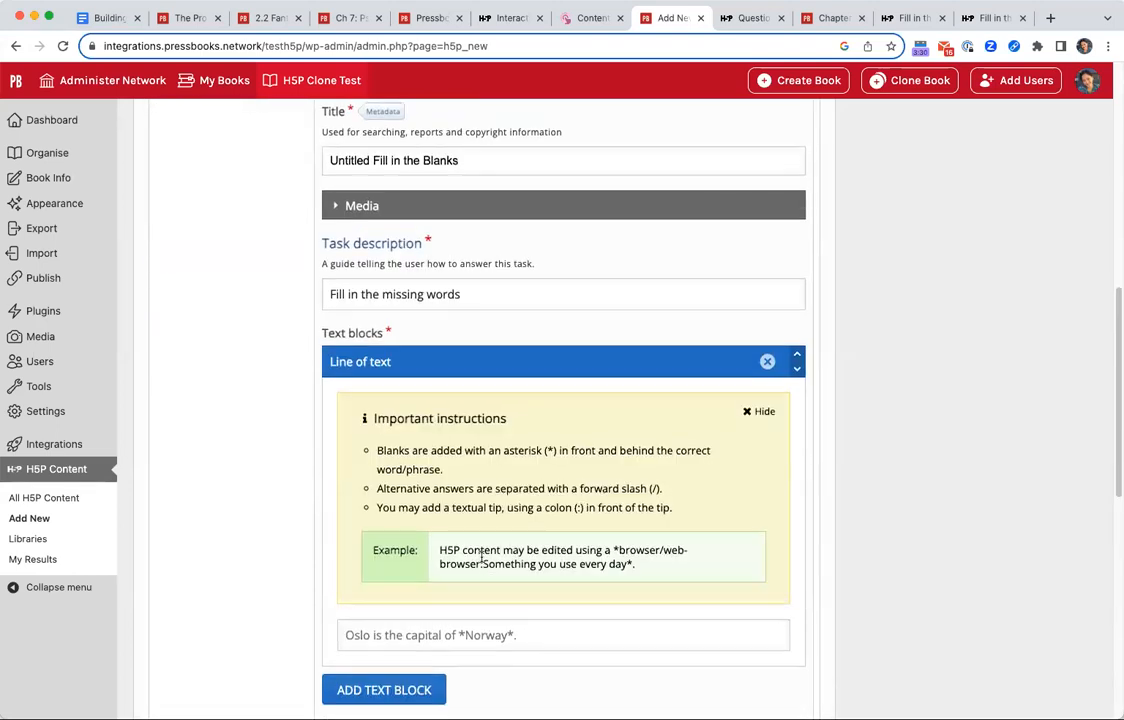
scroll(481, 566, up, 4)
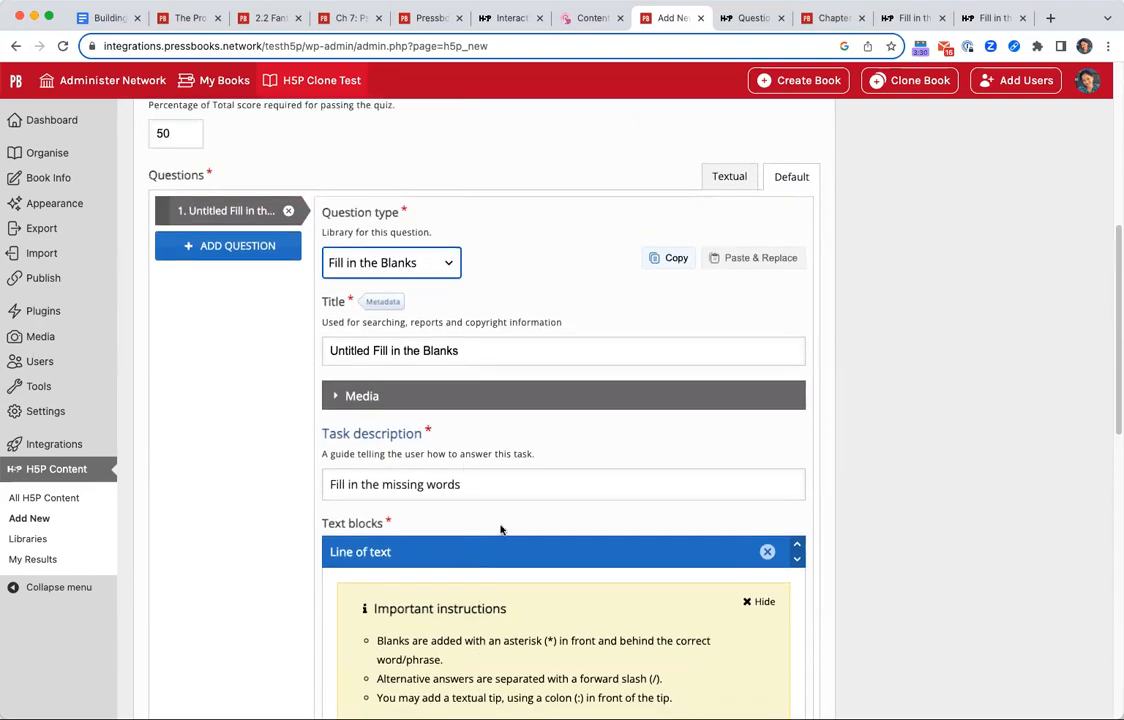
Set the first question's type to True/False Question.
click(446, 263)
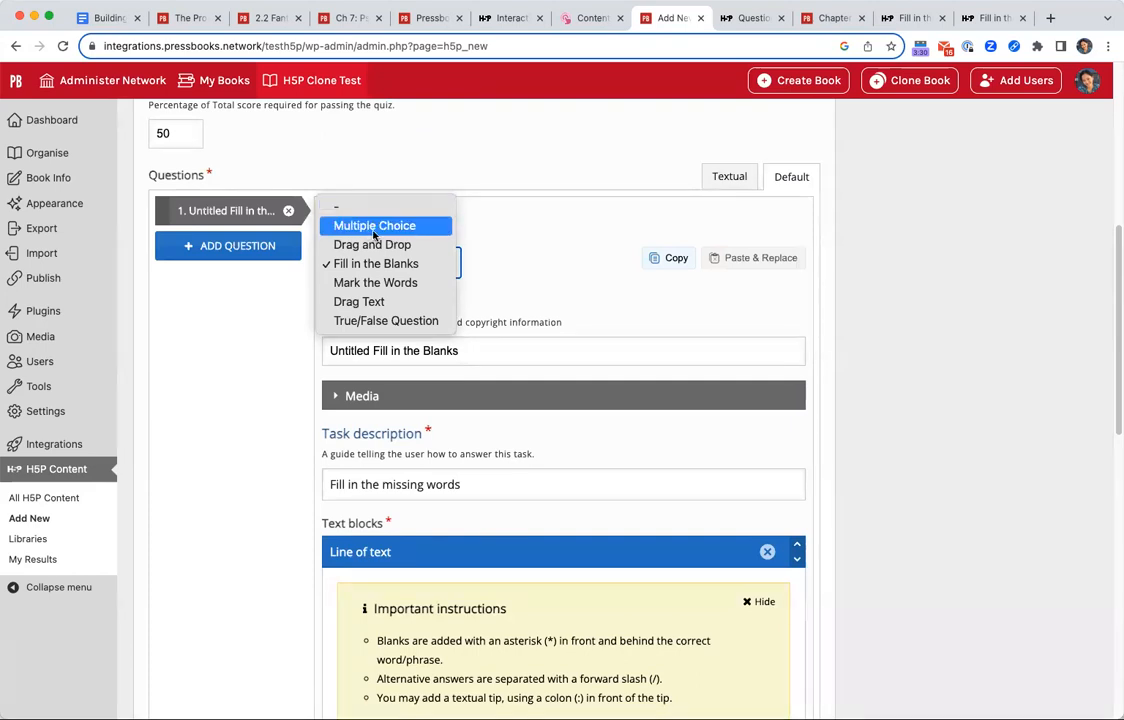
click(413, 322)
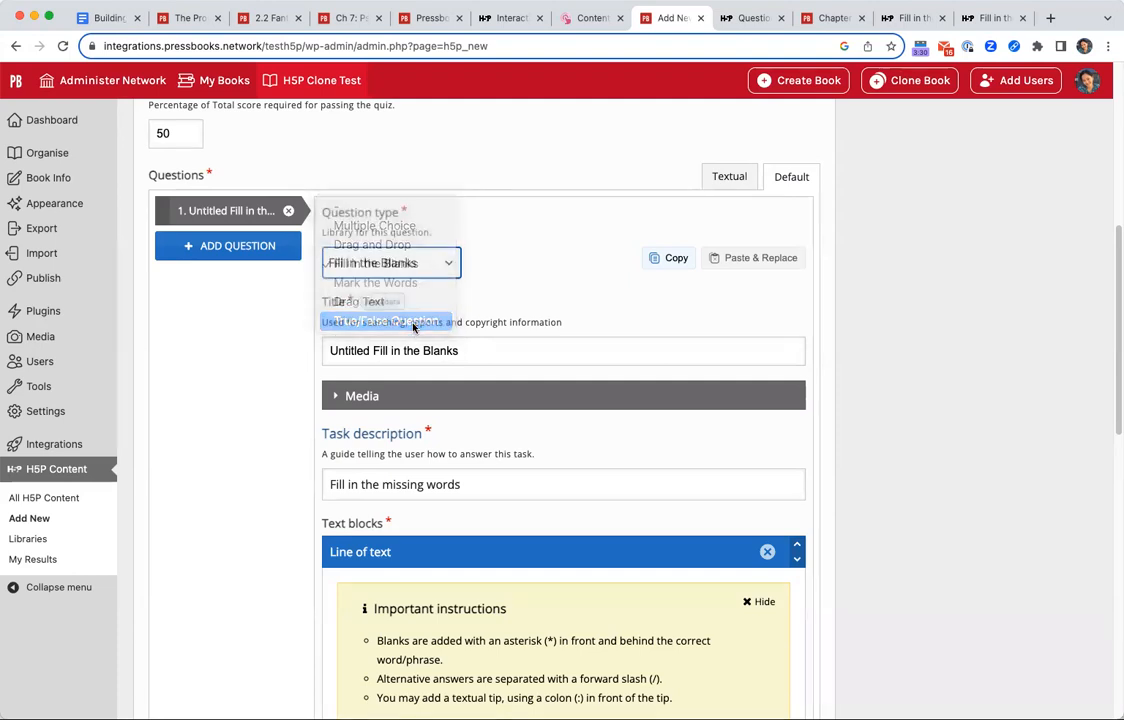
click(618, 380)
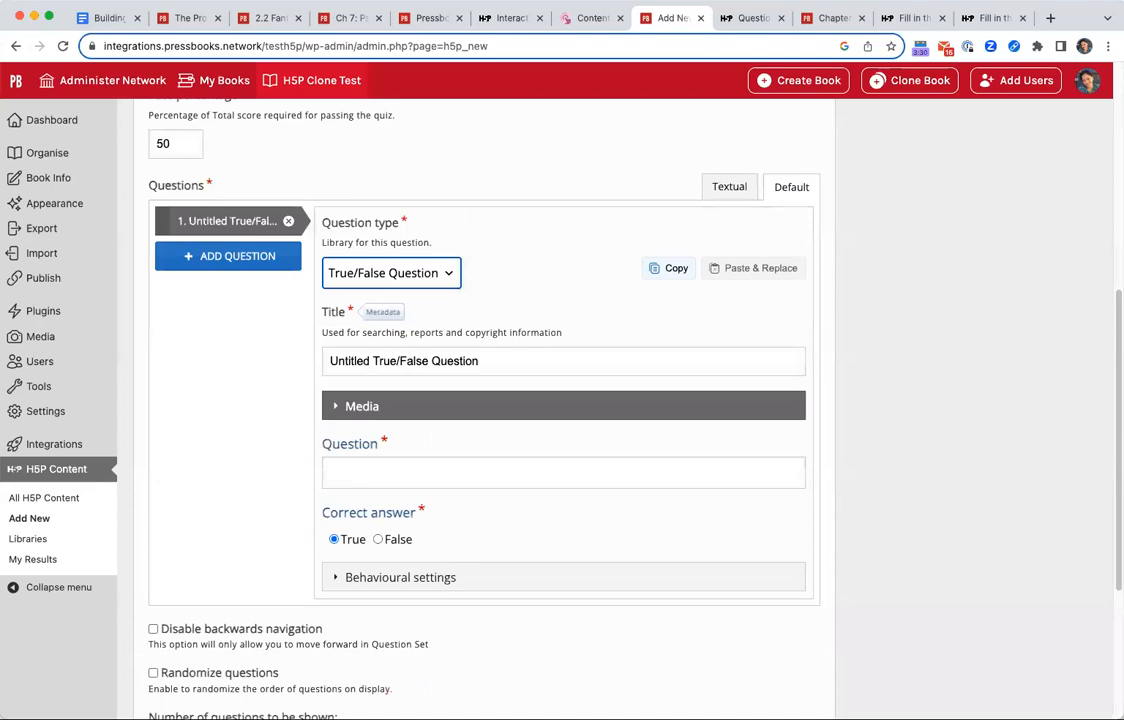
Title the true/false question "Maple syrup in Ontario".
scroll(412, 218, down, 3)
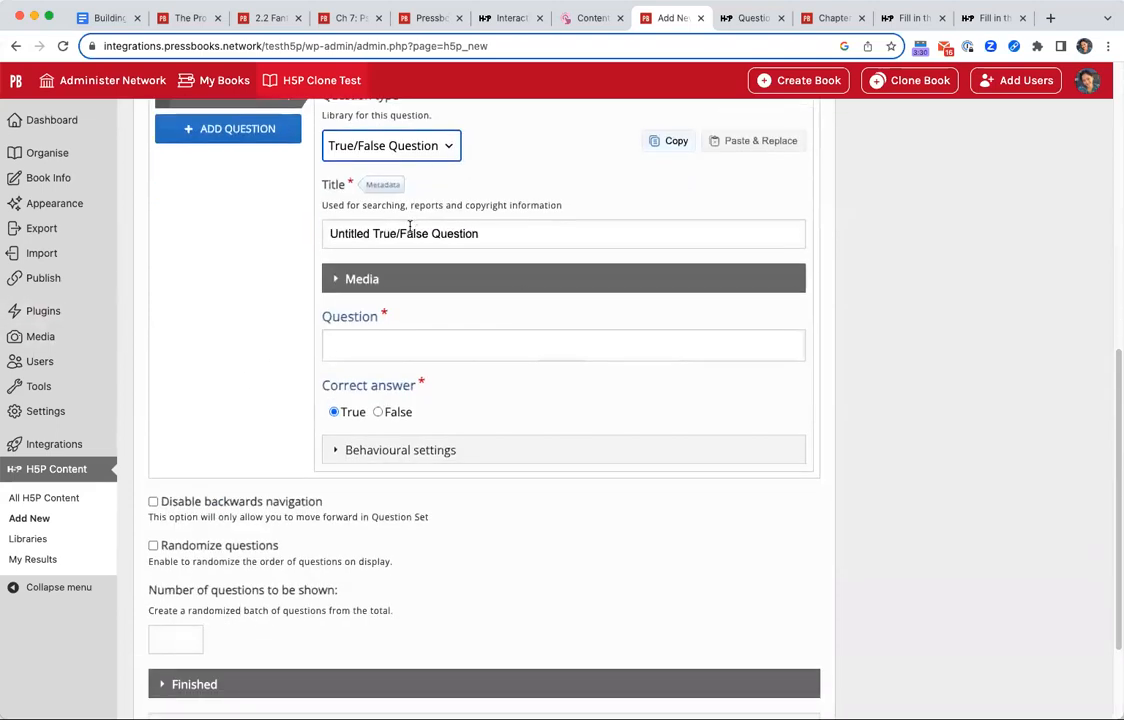
triple_click(411, 227)
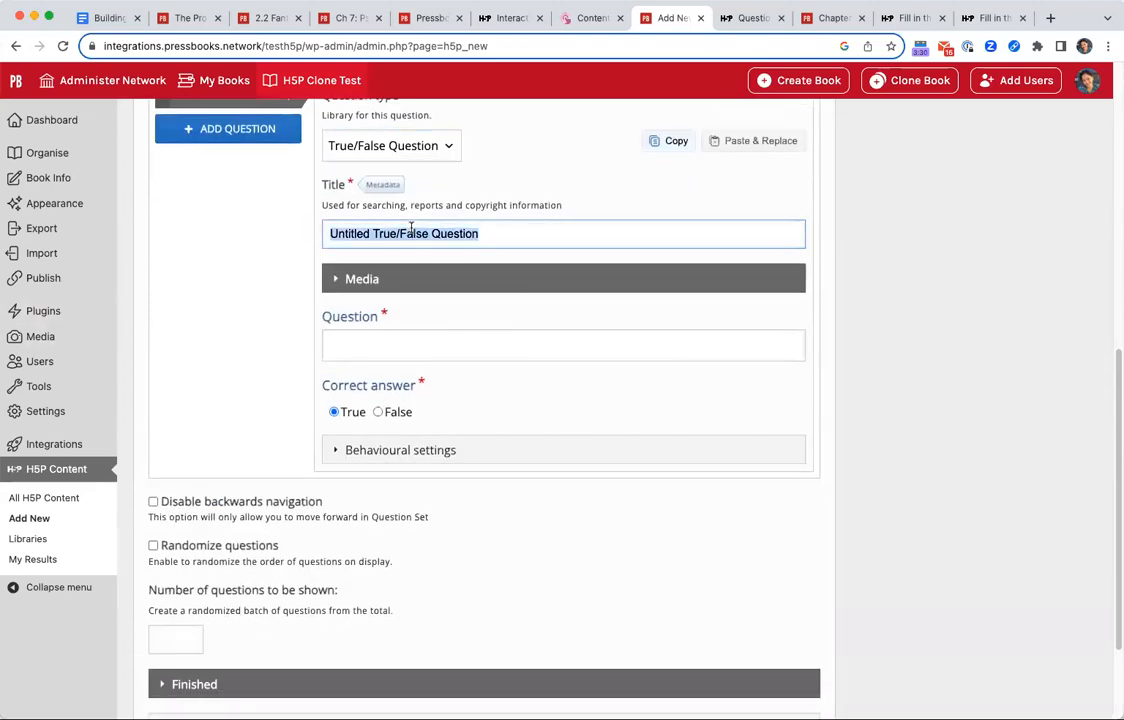
text(Fac)
key(BackSpace)
key(BackSpace)
key(BackSpace)
text(Map)
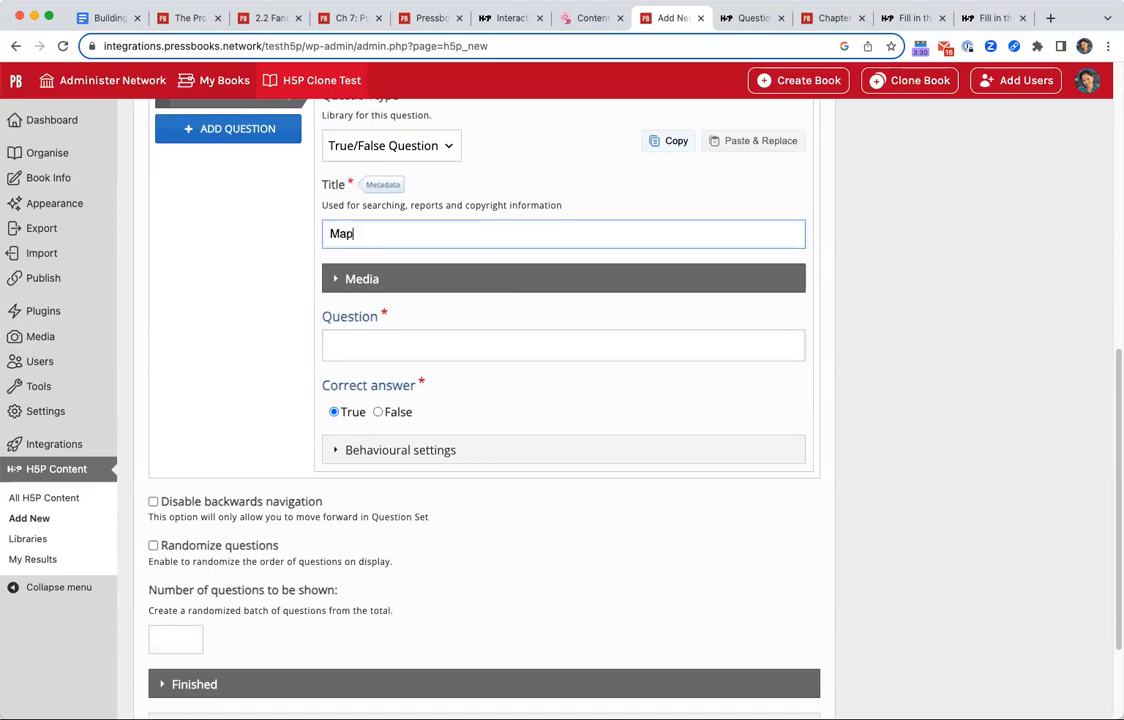
key(BackSpace)
key(BackSpace)
text(Maple syrup in Ontario)
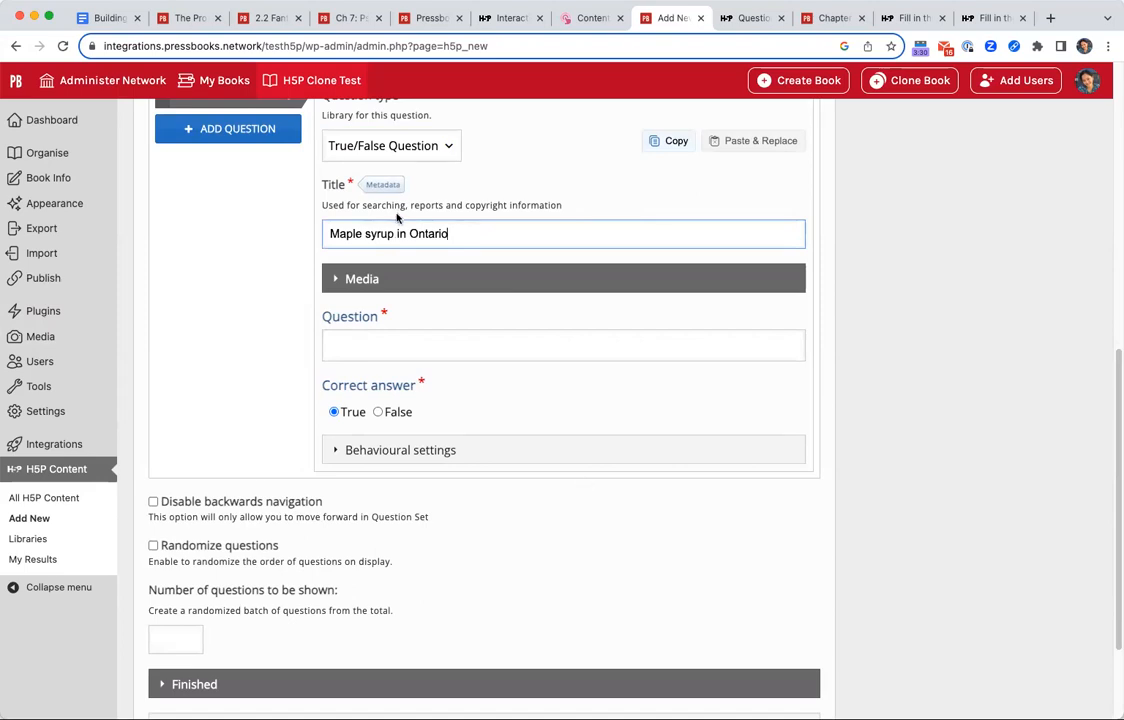
Paste the question "Ontario's wilderness is home to the world's largest known maple syrup production facility." and mark False as the correct answer.
click(455, 347)
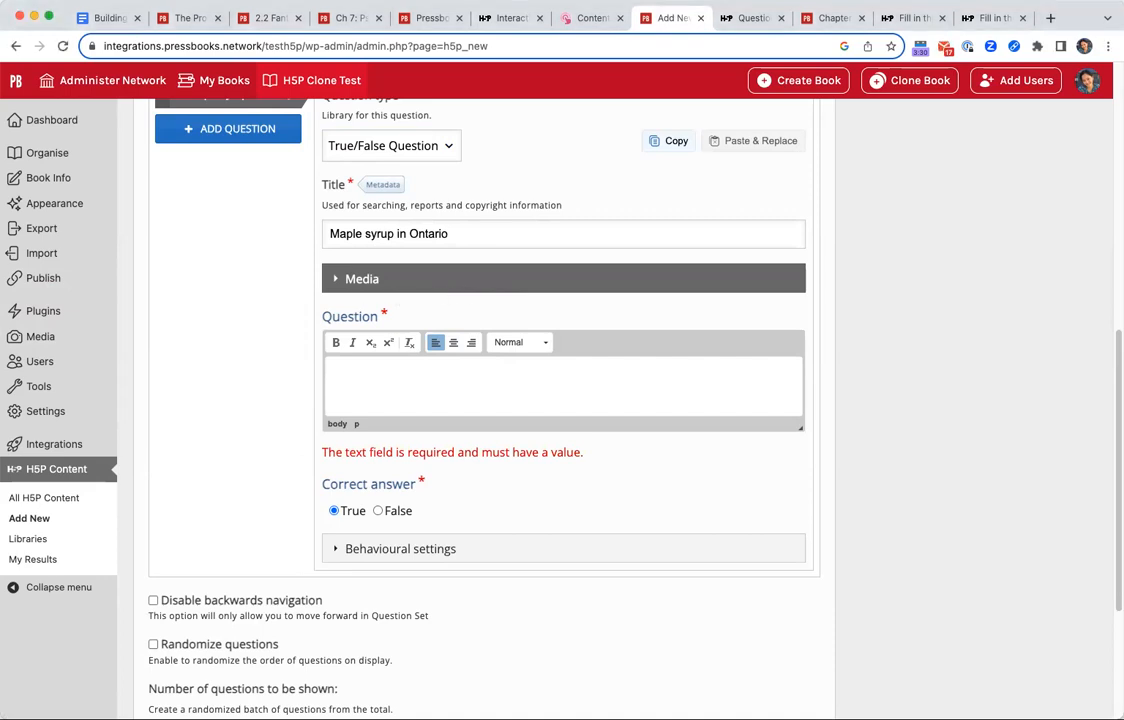
key(super+Tab)
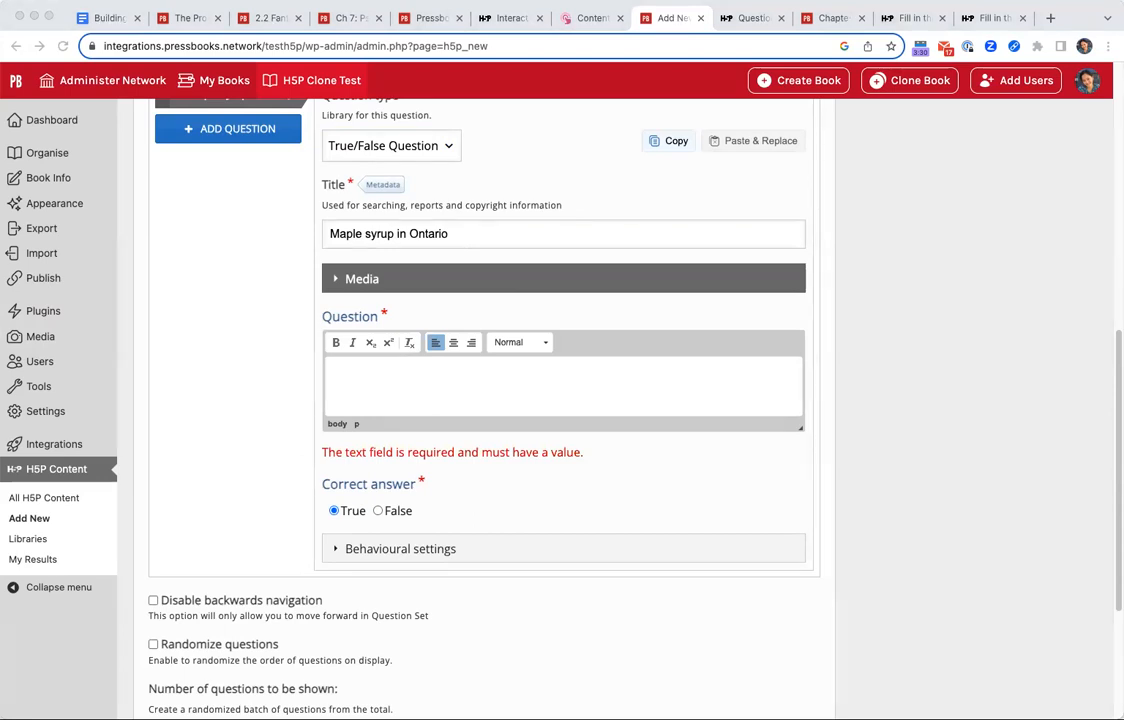
click(411, 389)
text(Ontario's wilderness is home to the world's largest known maple syrup production facility.)
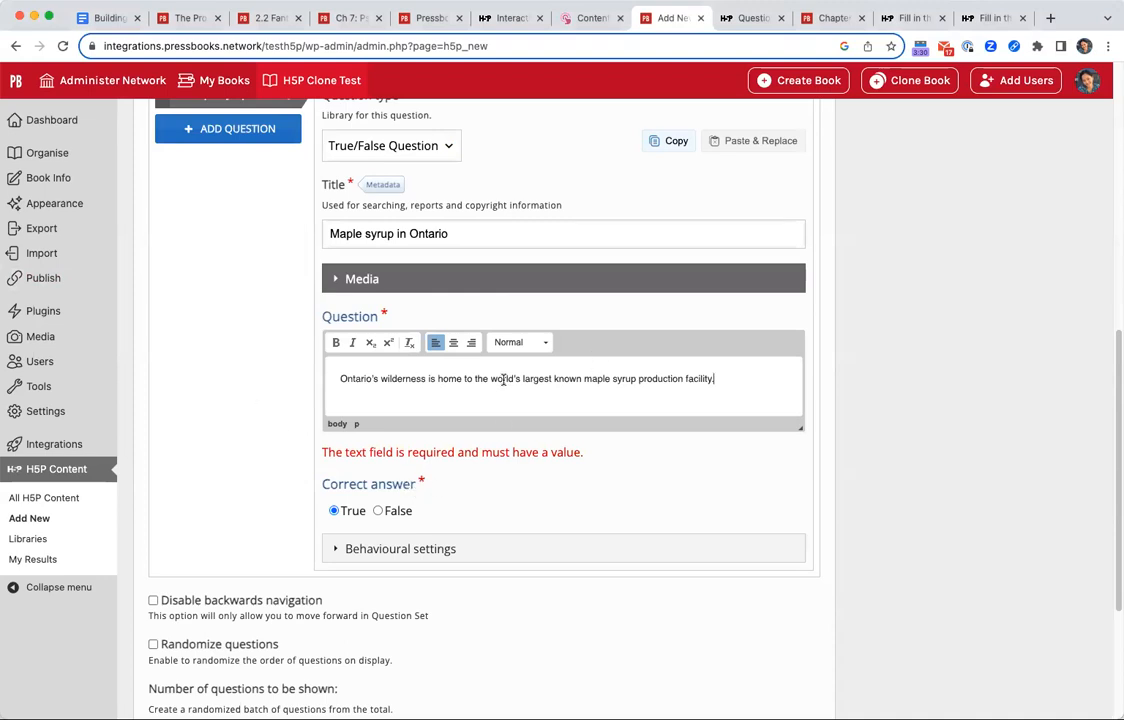
click(394, 510)
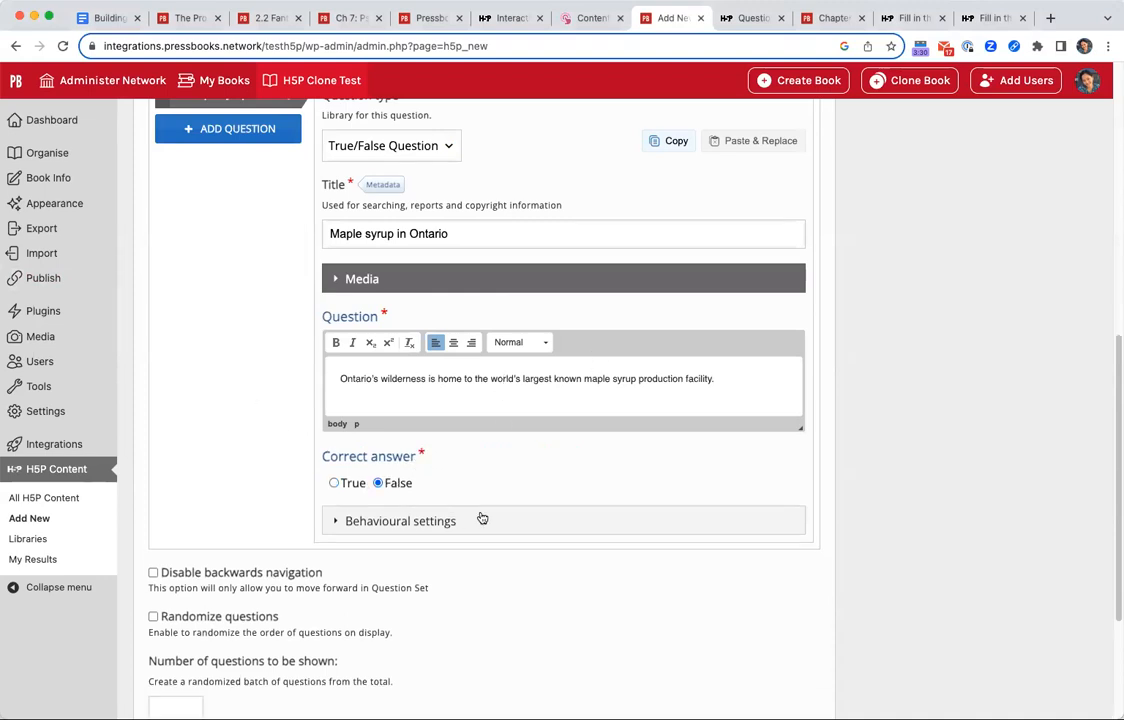
In the question's behavioural settings, paste the explanation beginning "While Ontario is known for its trees and wilderness" as both correct-answer and wrong-answer feedback.
click(427, 521)
scroll(631, 550, down, 3)
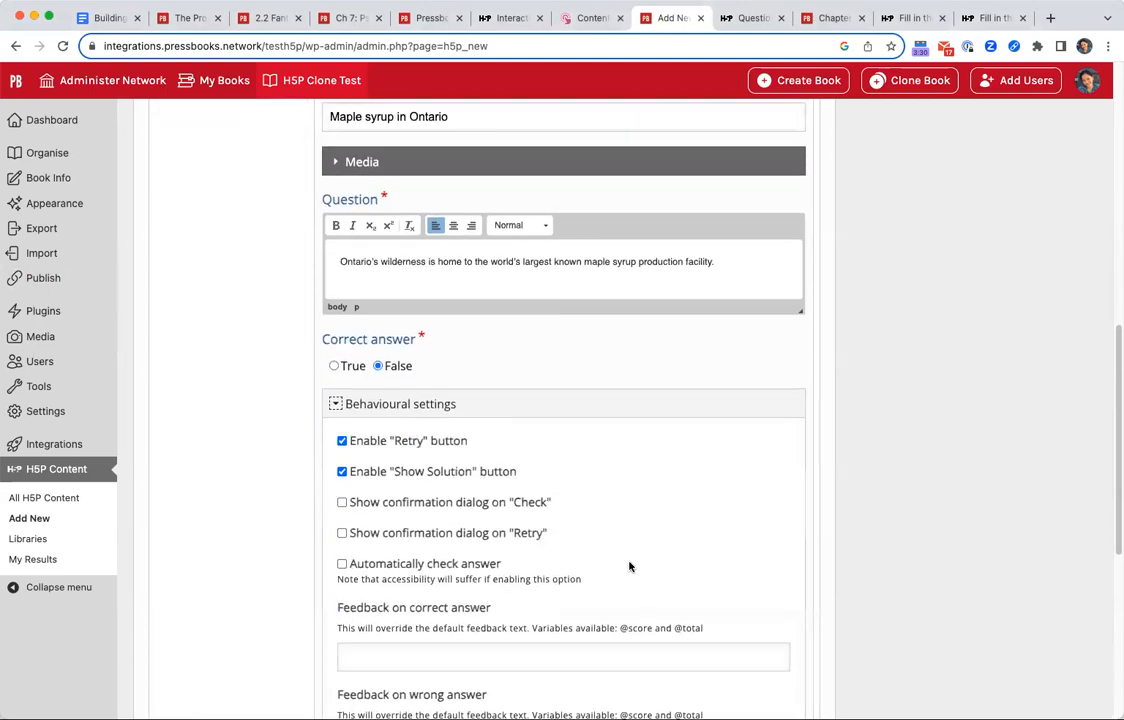
scroll(685, 590, down, 3)
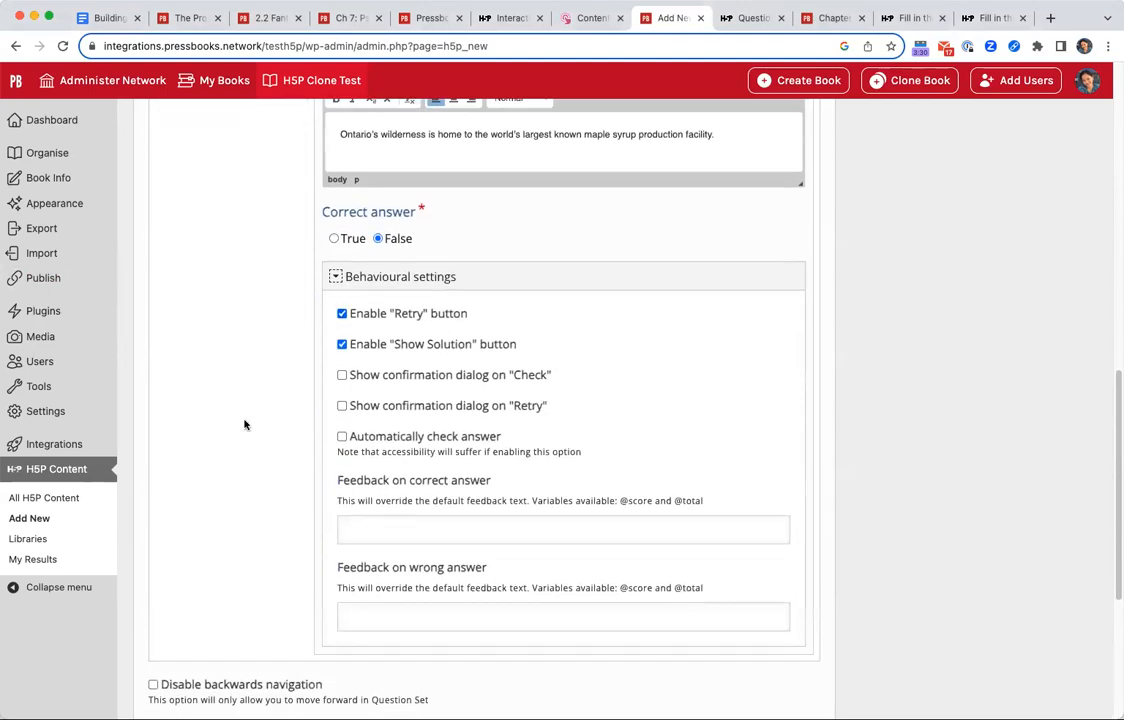
click(560, 528)
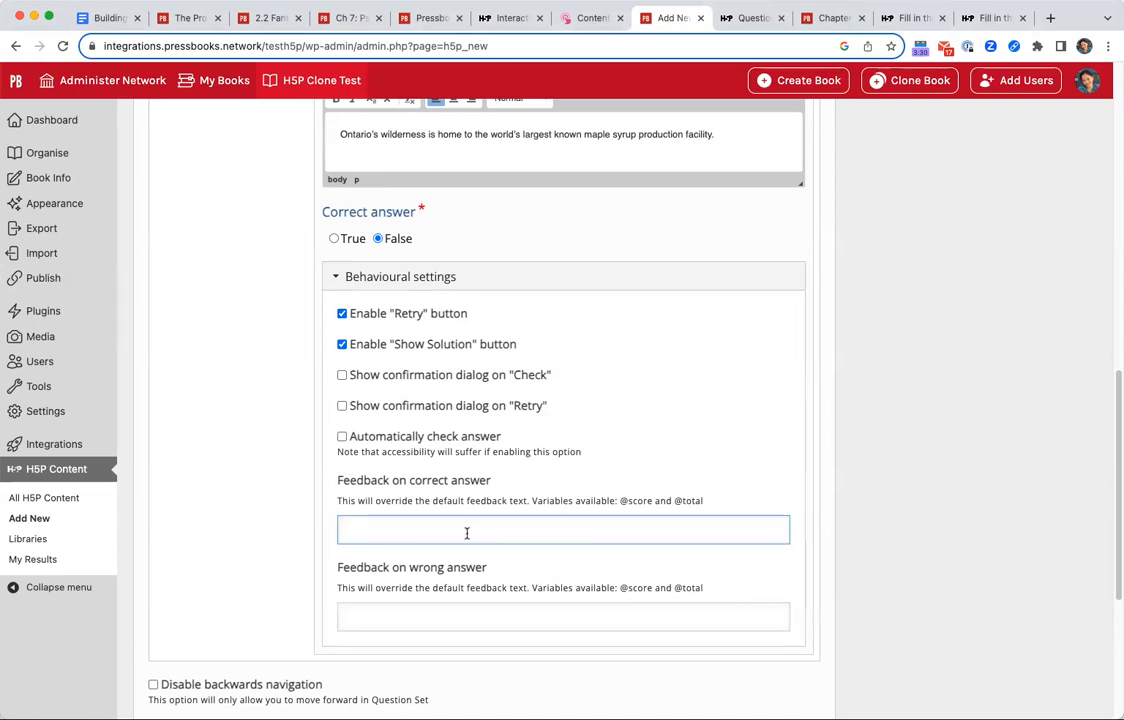
click(479, 614)
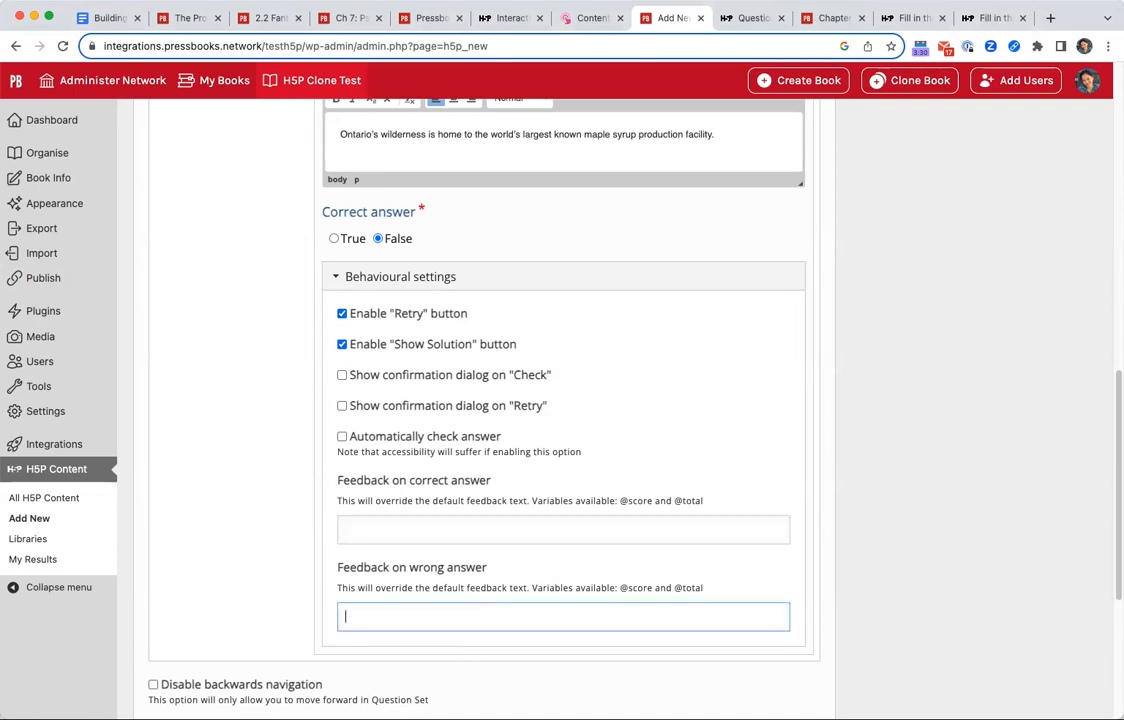
click(2, 242)
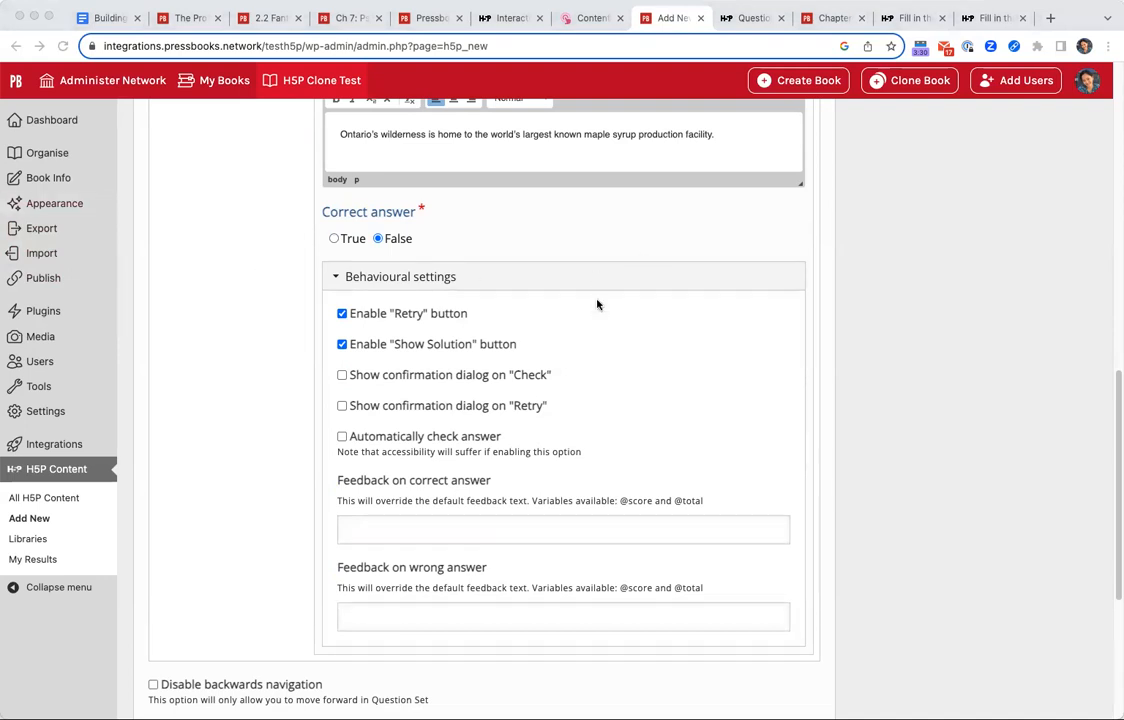
key(super+Tab)
click(484, 530)
key(super+v)
click(462, 615)
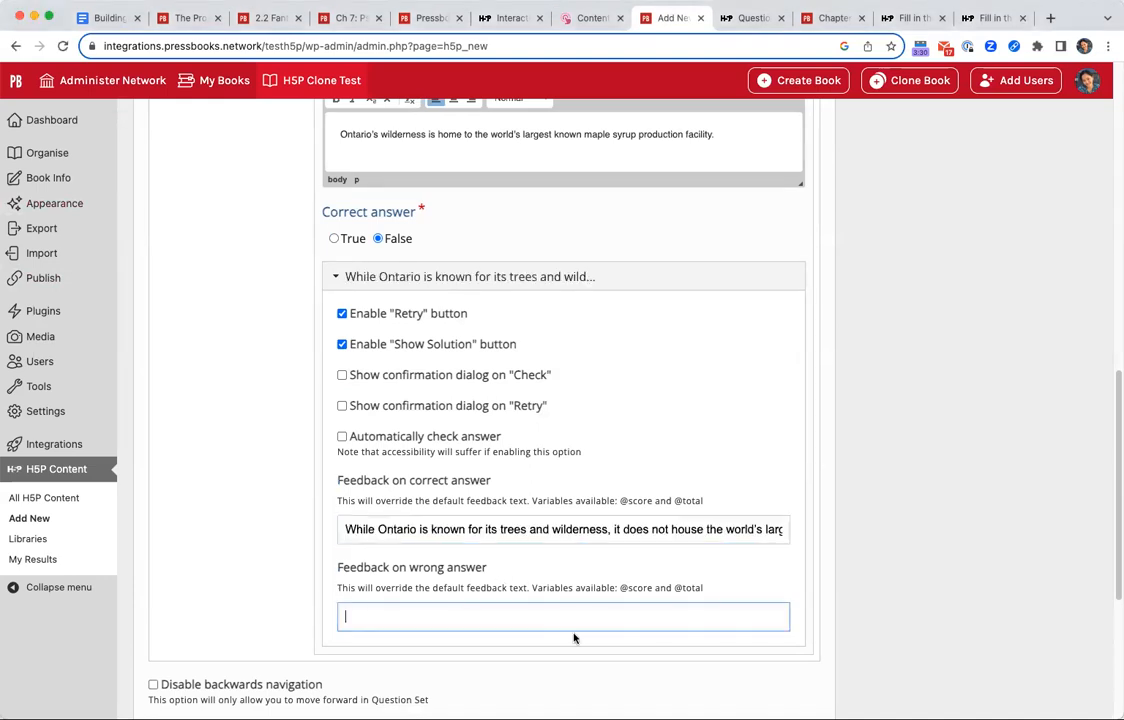
key(super+v)
click(352, 531)
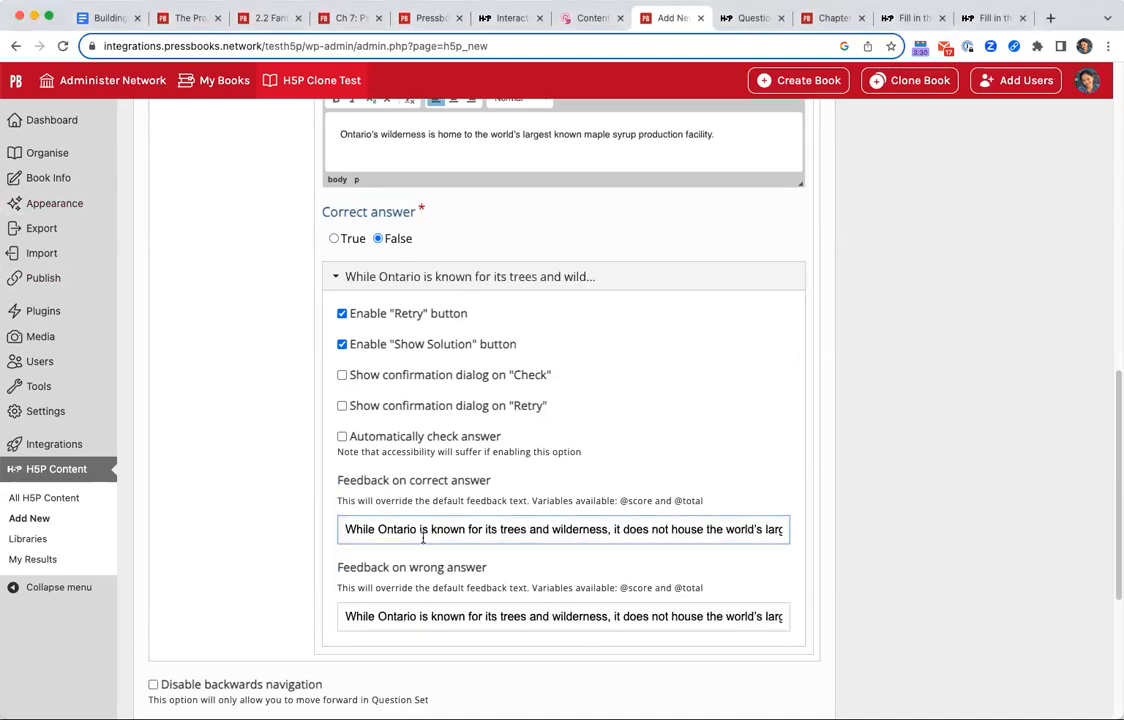
Prefix the correct-answer feedback with "Correct!" and the wrong-answer feedback with "Wrong.".
text(Correct!)
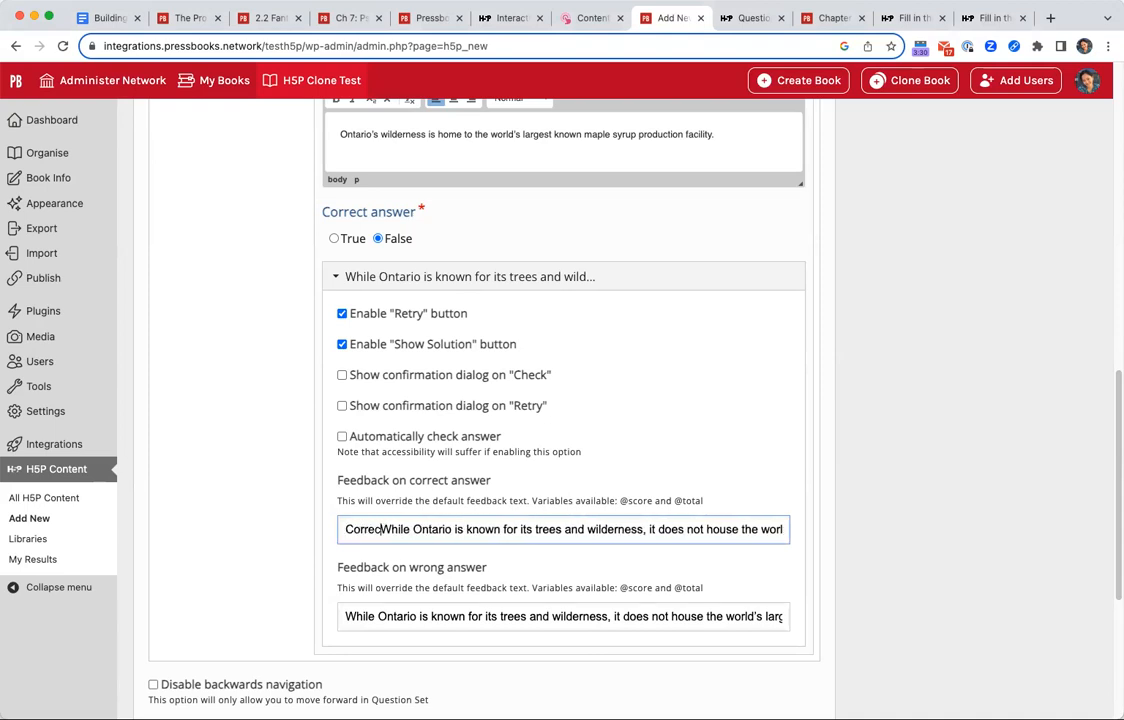
click(346, 616)
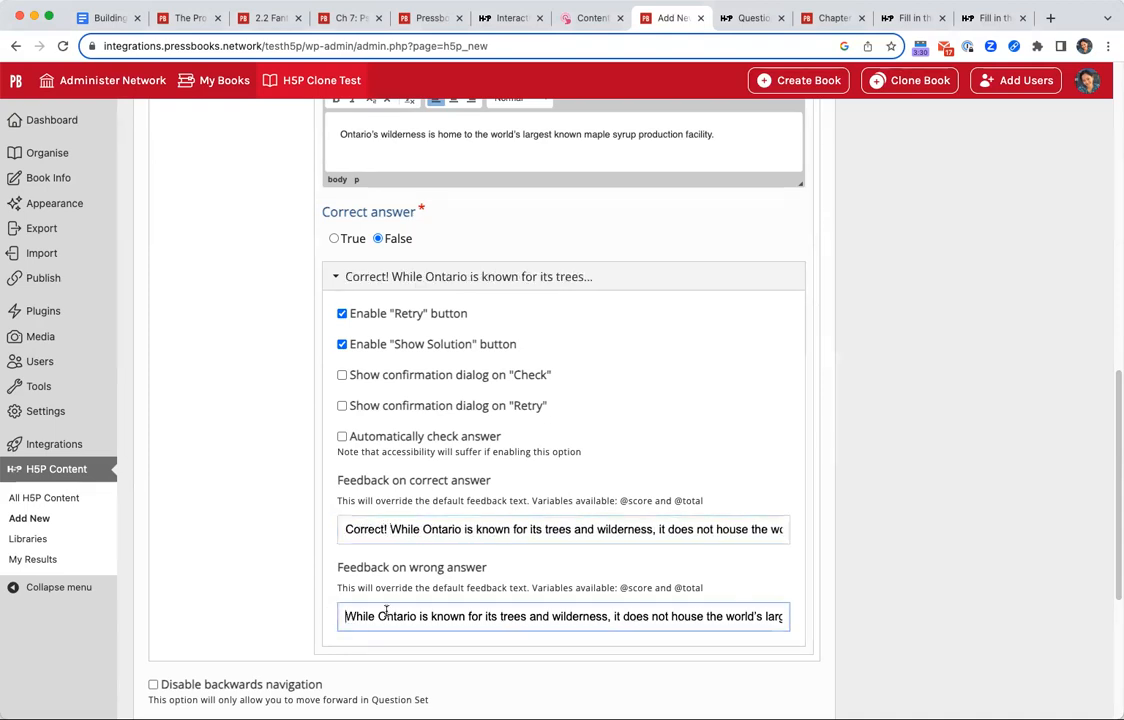
text(Fa)
key(BackSpace)
key(BackSpace)
text(WRong)
key(BackSpace)
key(BackSpace)
key(BackSpace)
key(BackSpace)
text(rong.)
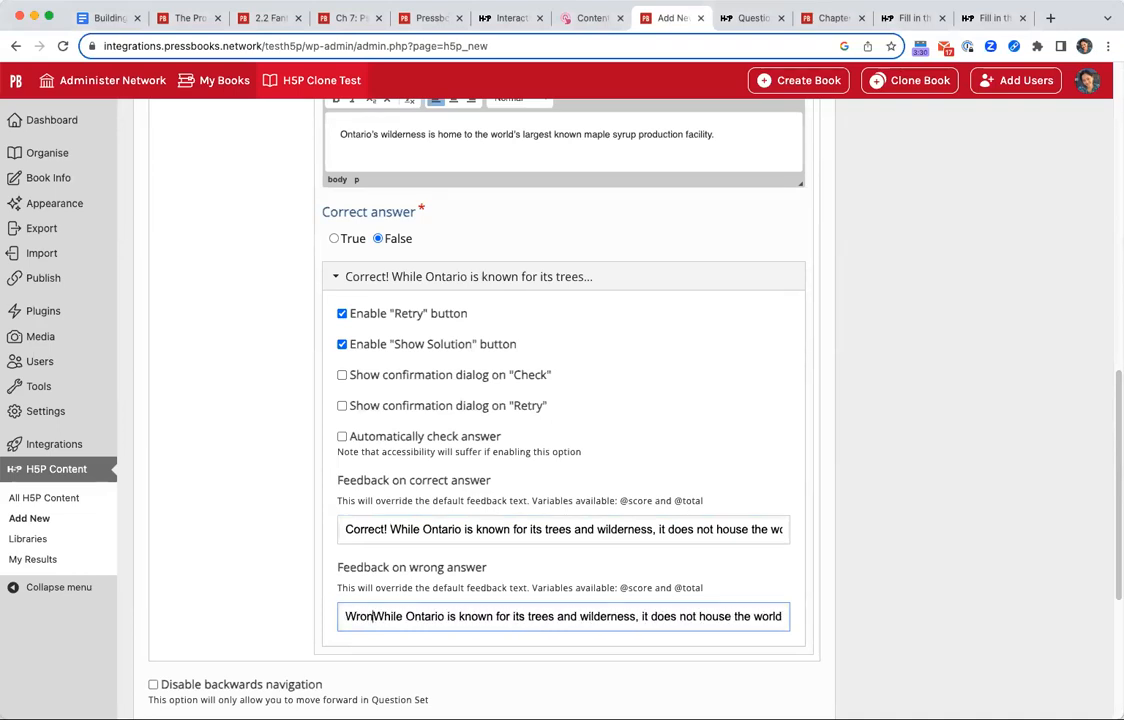
Examine the set's navigation and randomization options, its "Check", "Show solution" and "Retry" settings, and the Finished section.
scroll(629, 508, down, 3)
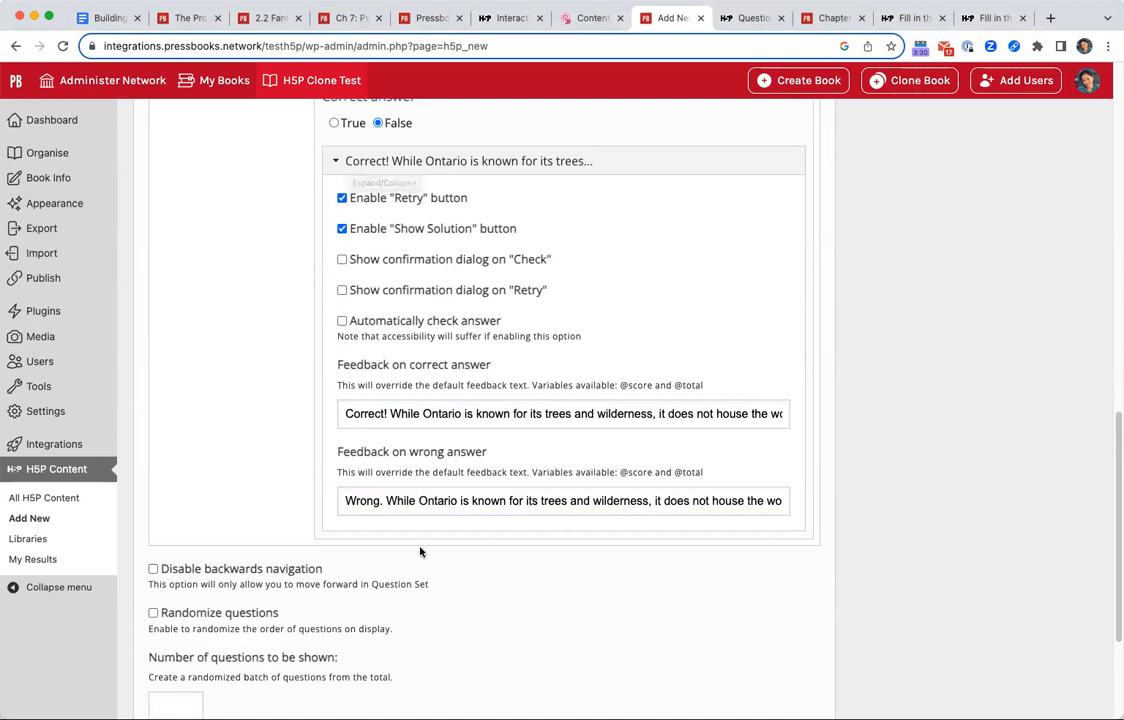
scroll(396, 645, down, 3)
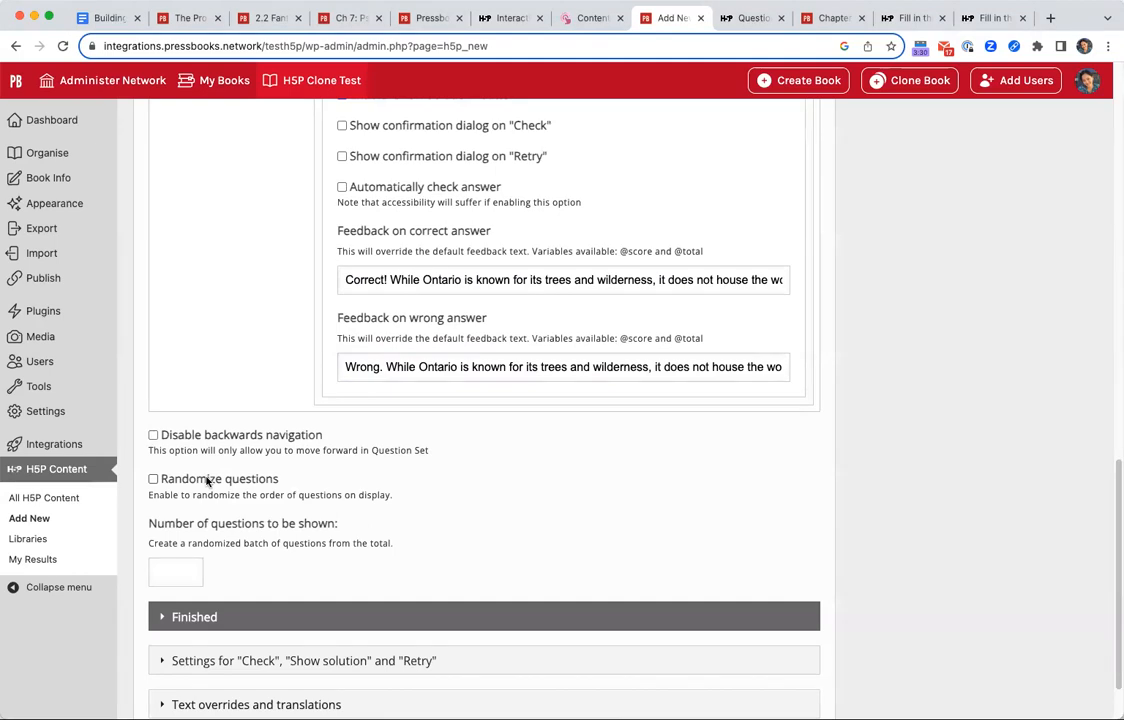
scroll(340, 538, down, 1)
scroll(340, 538, down, 3)
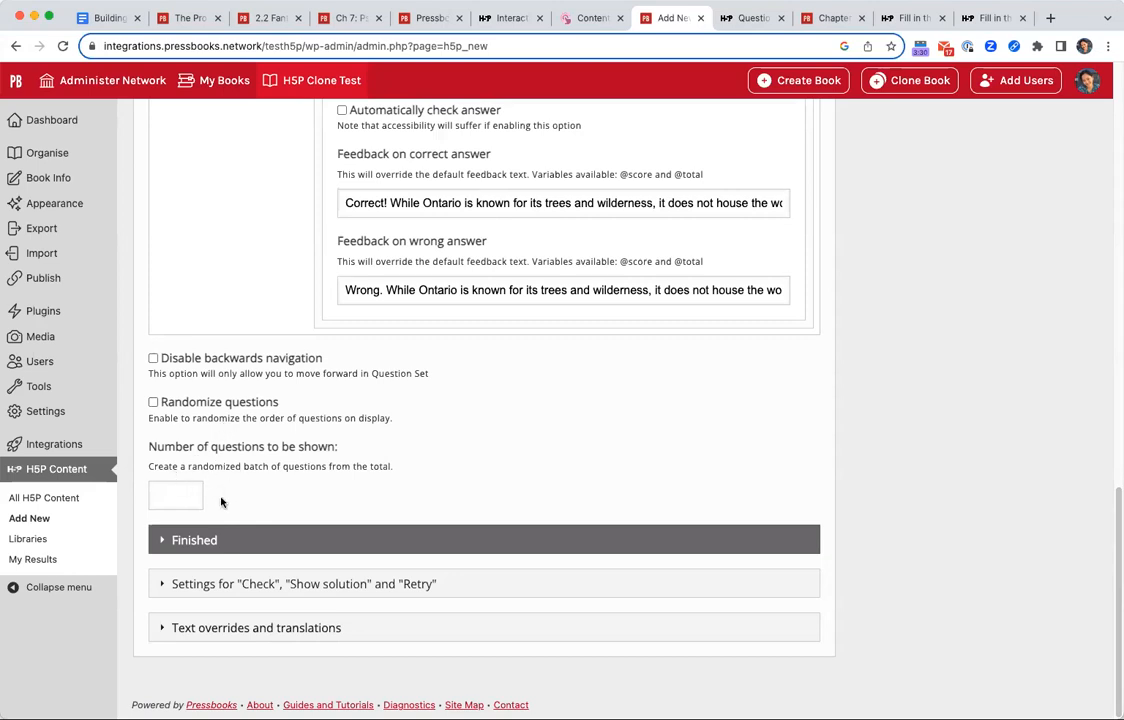
click(238, 584)
scroll(260, 620, down, 3)
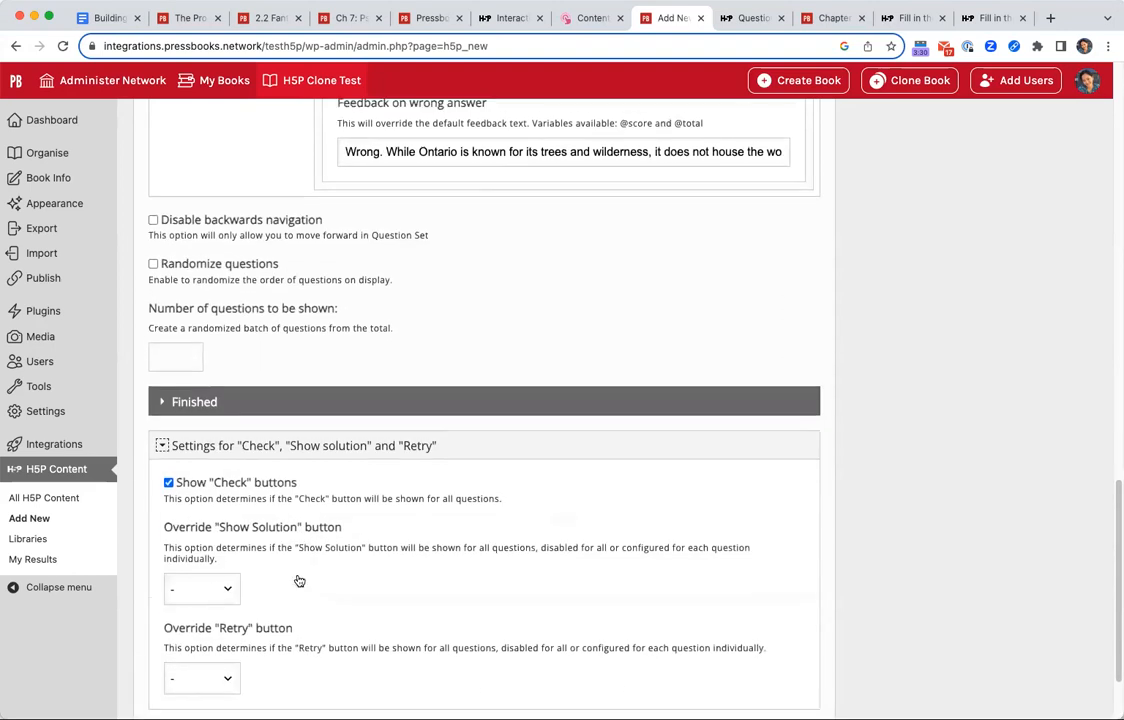
scroll(267, 659, down, 2)
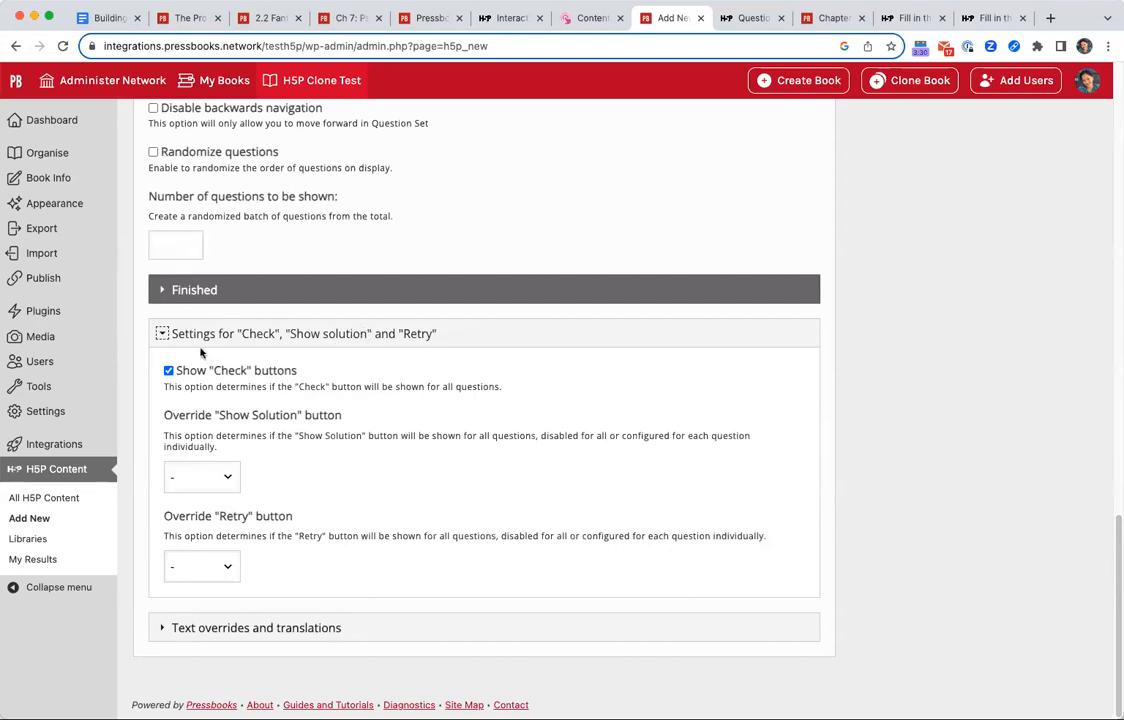
click(238, 340)
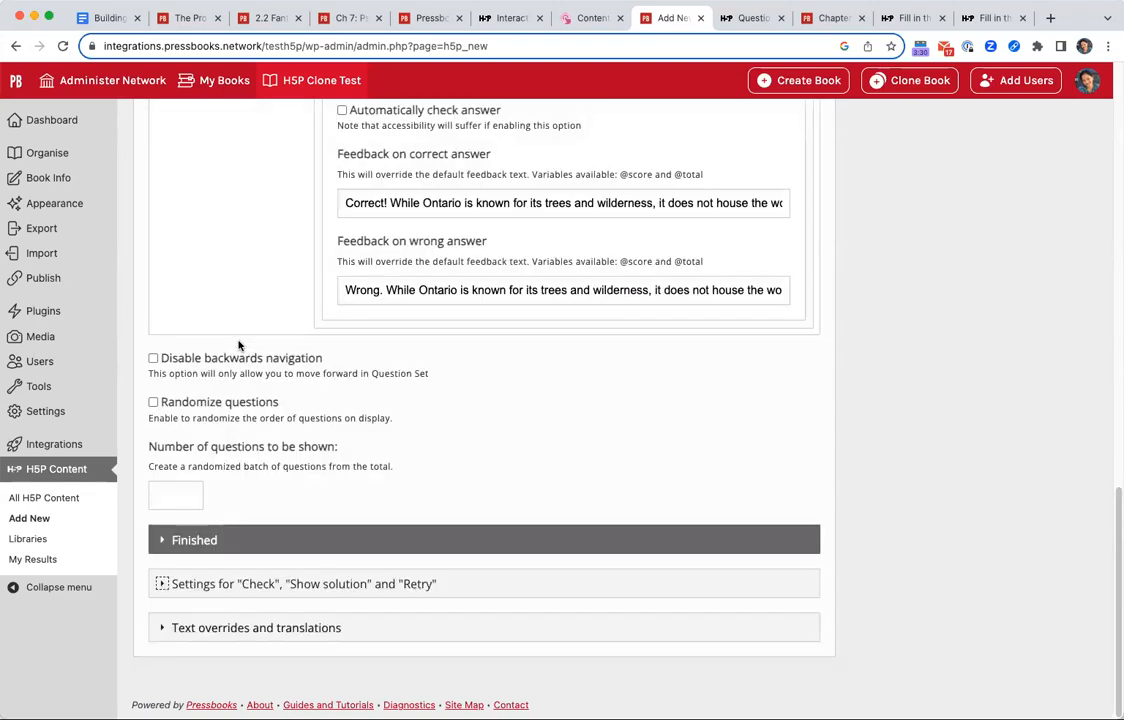
click(196, 540)
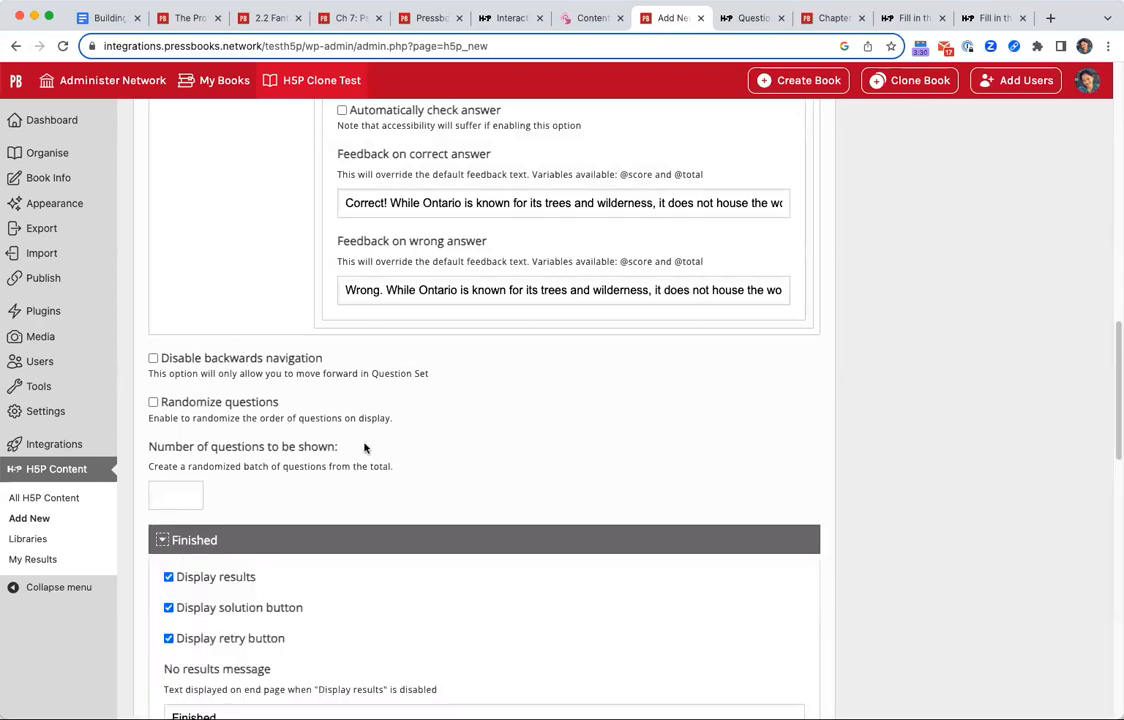
Add a second question to the set and make it Multiple Choice.
scroll(364, 448, up, 10)
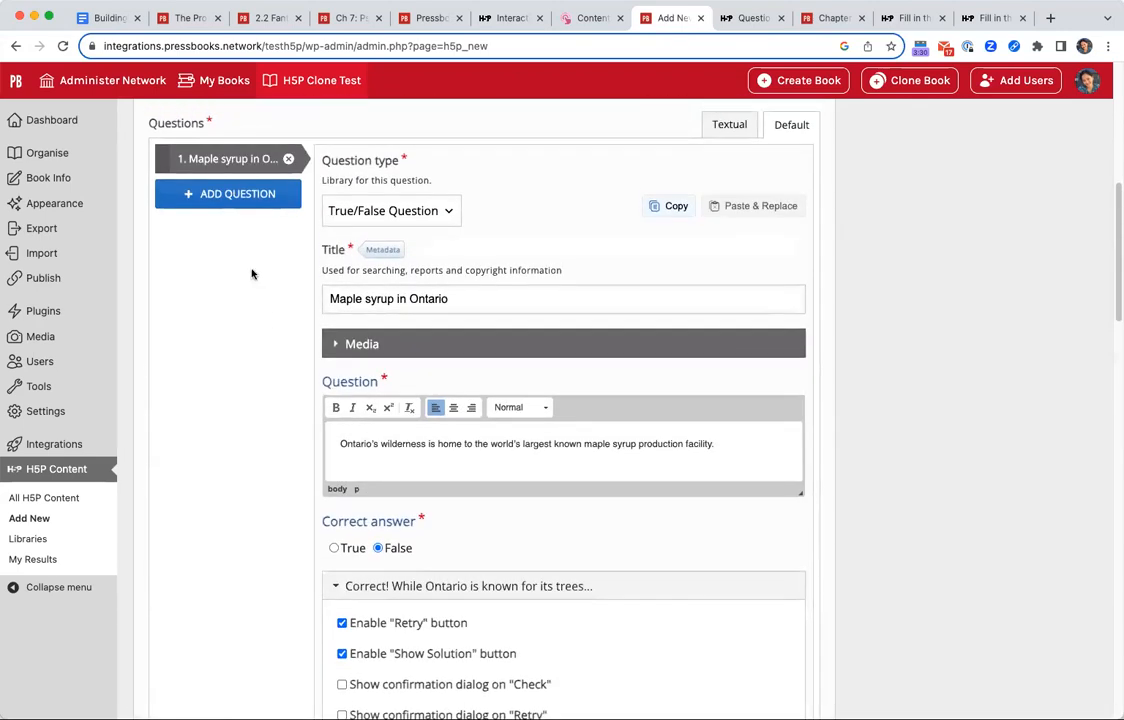
click(207, 193)
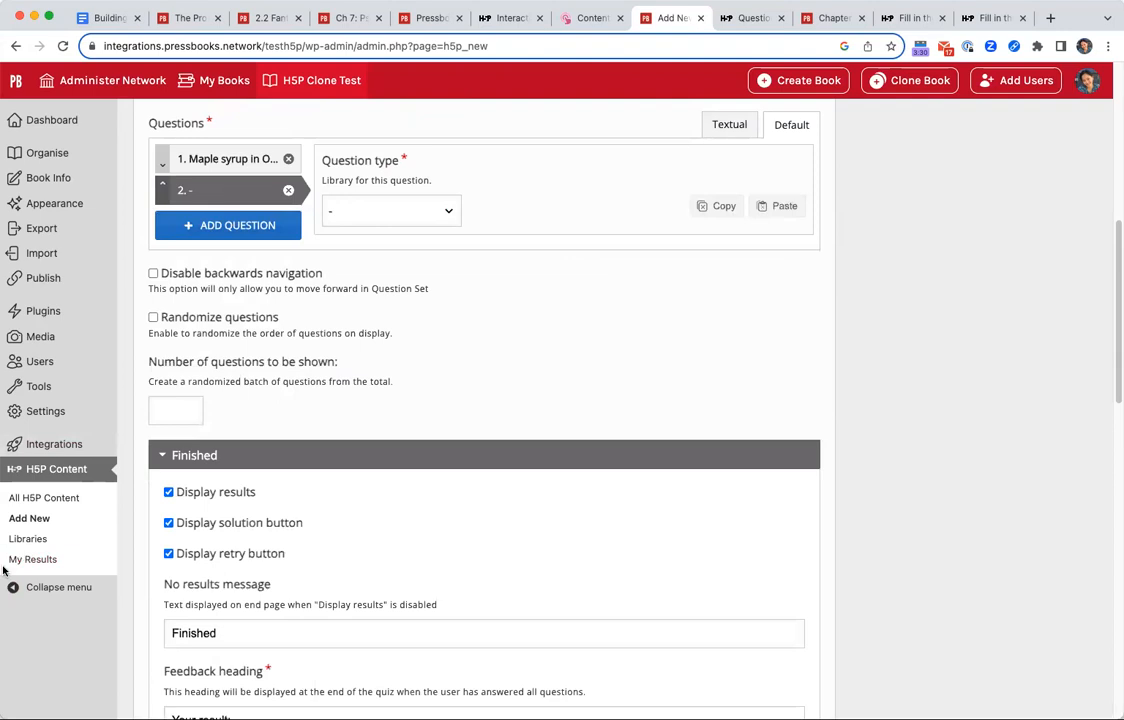
click(390, 211)
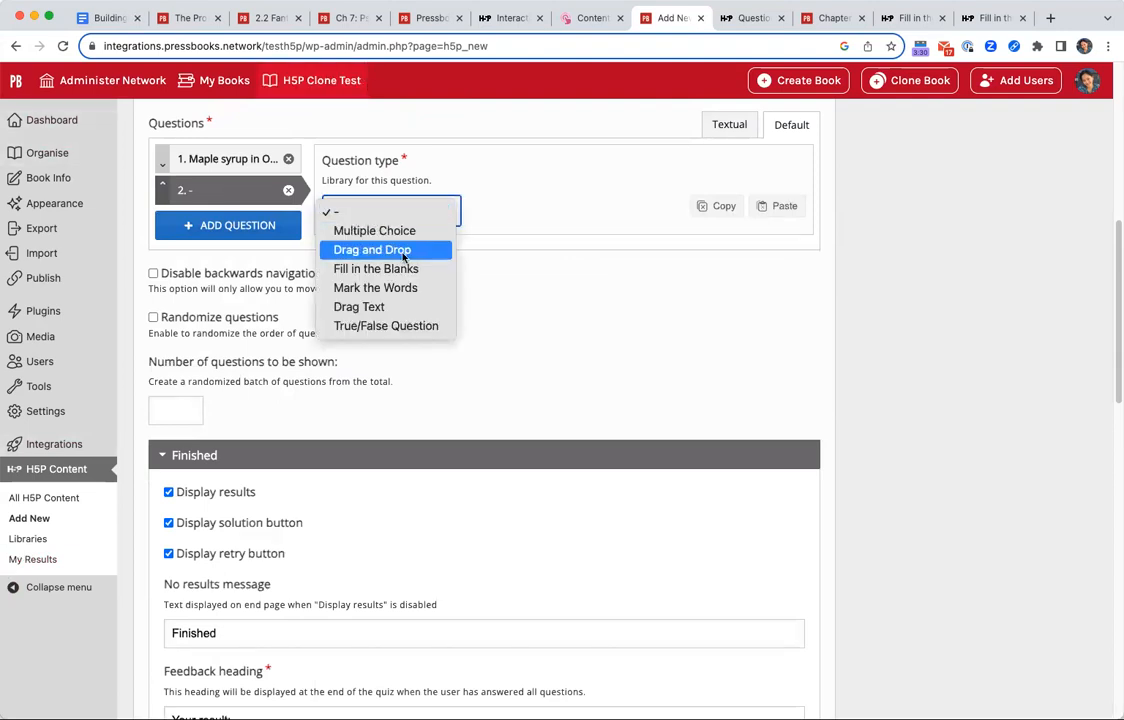
click(378, 231)
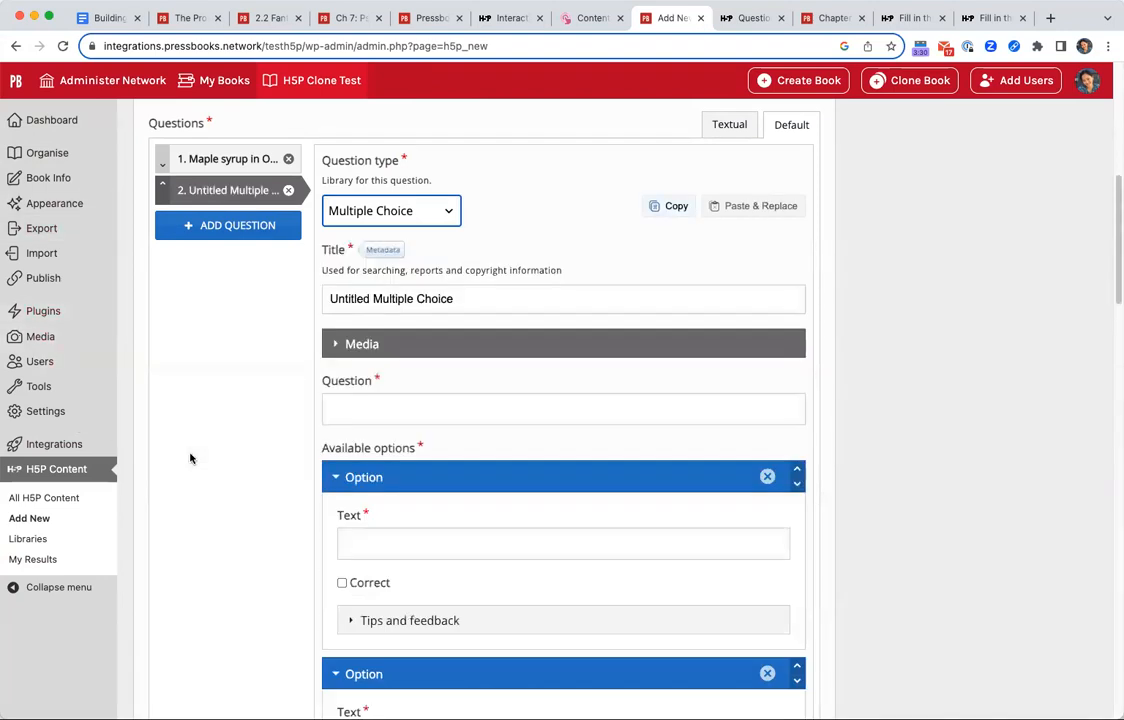
Paste the question beginning "Which famous group of indigenous people from Ontario is renowned for their intricate beadwork and quillwork" as the second question's text.
scroll(237, 461, down, 2)
click(464, 283)
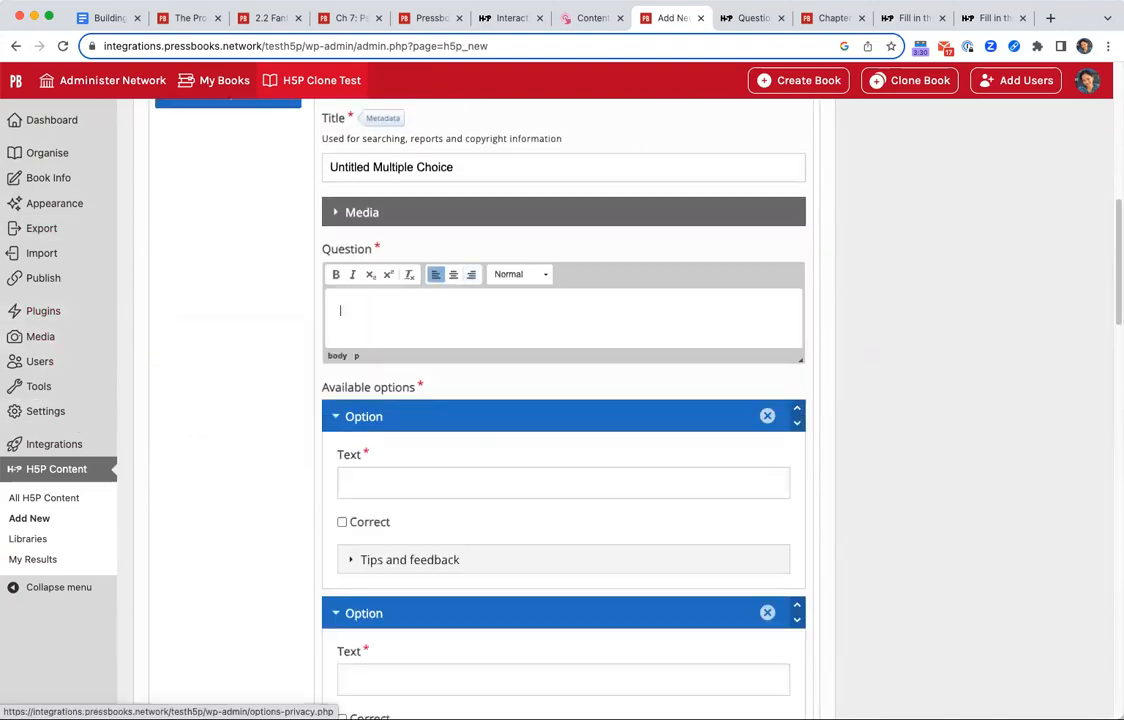
key(super+Tab)
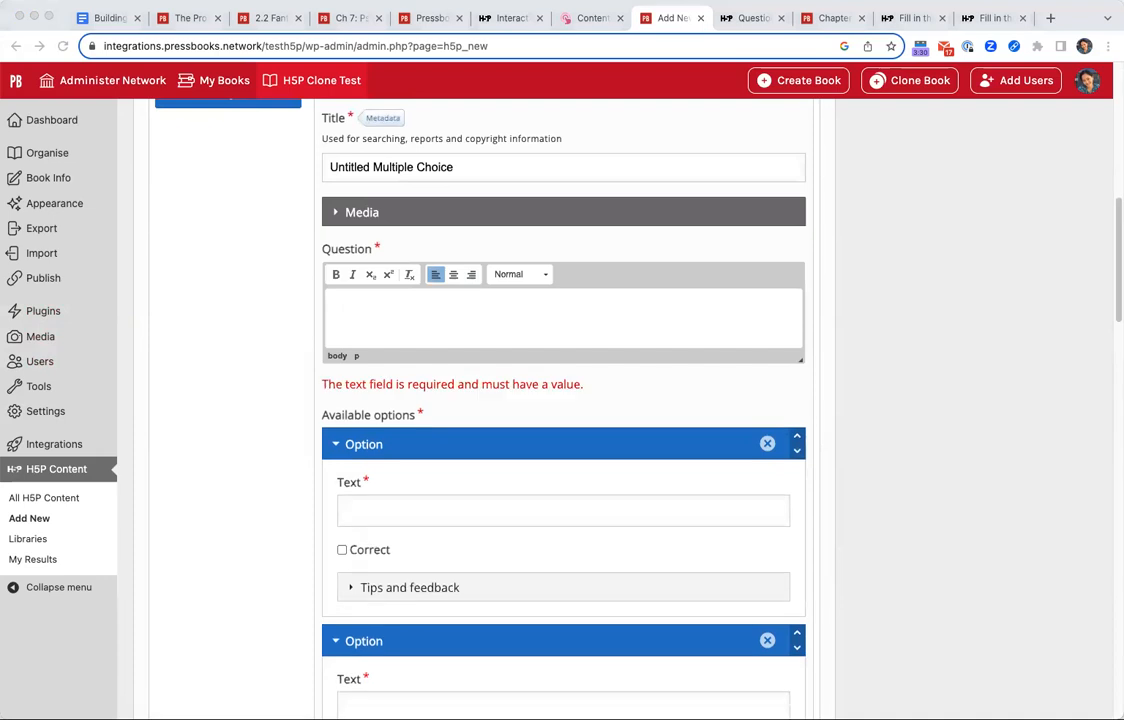
click(389, 319)
text(Which famous group of indigenous people from Ontario is renowned for their intricate beadwork and quillwork, often depicting elements from nature in their artistic creations?)
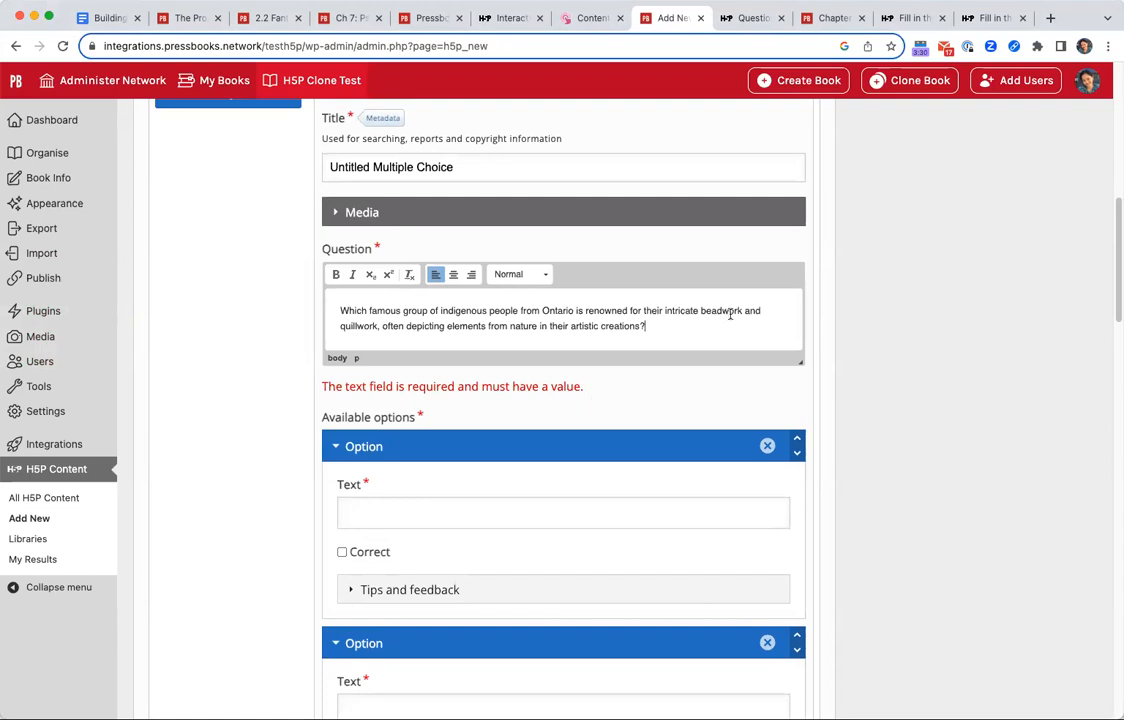
Title the multiple-choice question "Indigenous groups of Ontario".
triple_click(424, 164)
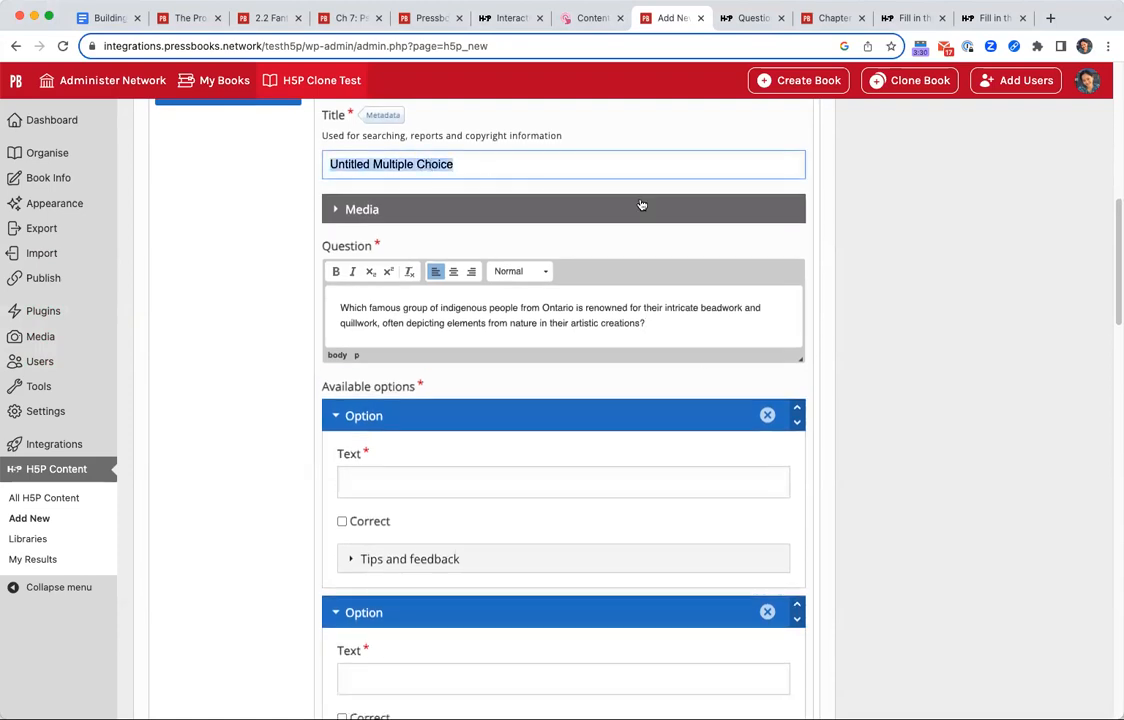
key(BackSpace)
text(Indgeni)
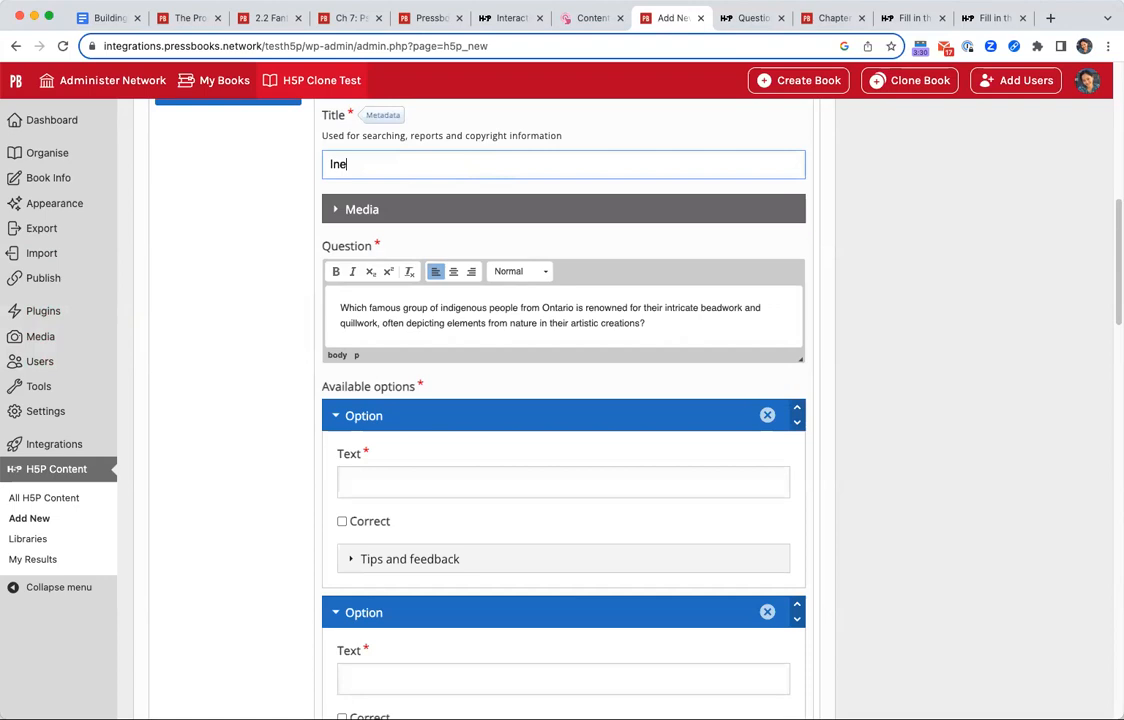
key(BackSpace)
key(BackSpace)
key(BackSpace)
key(BackSpace)
text(igenous groups of Ontario)
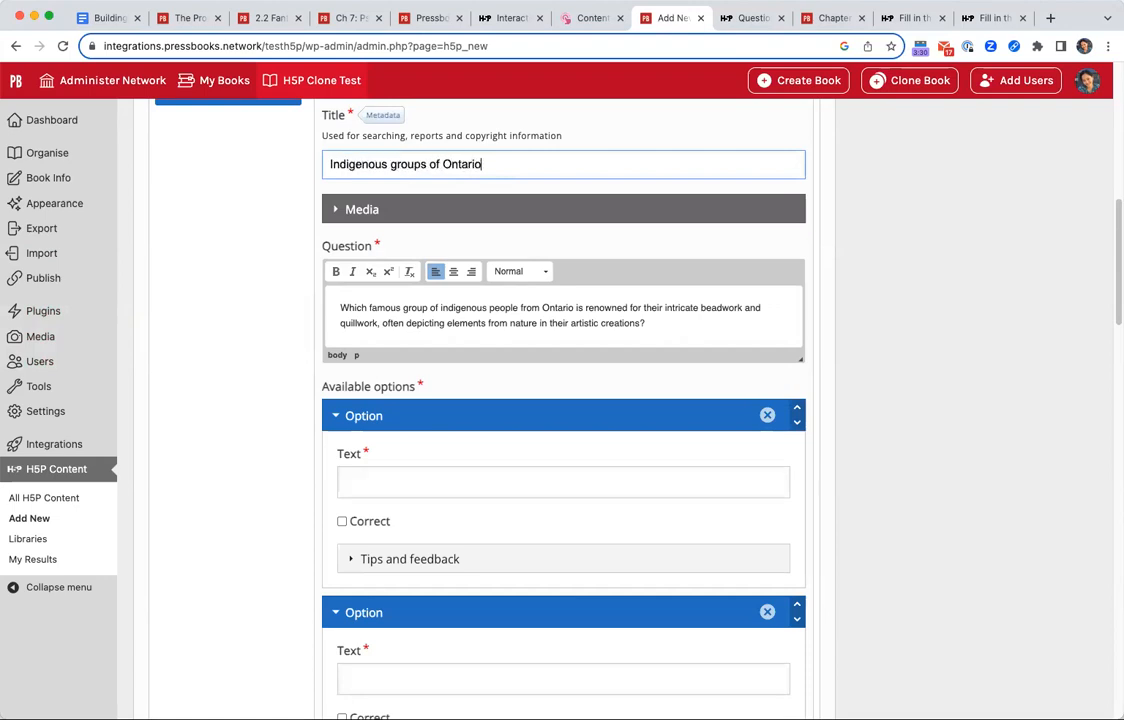
click(718, 309)
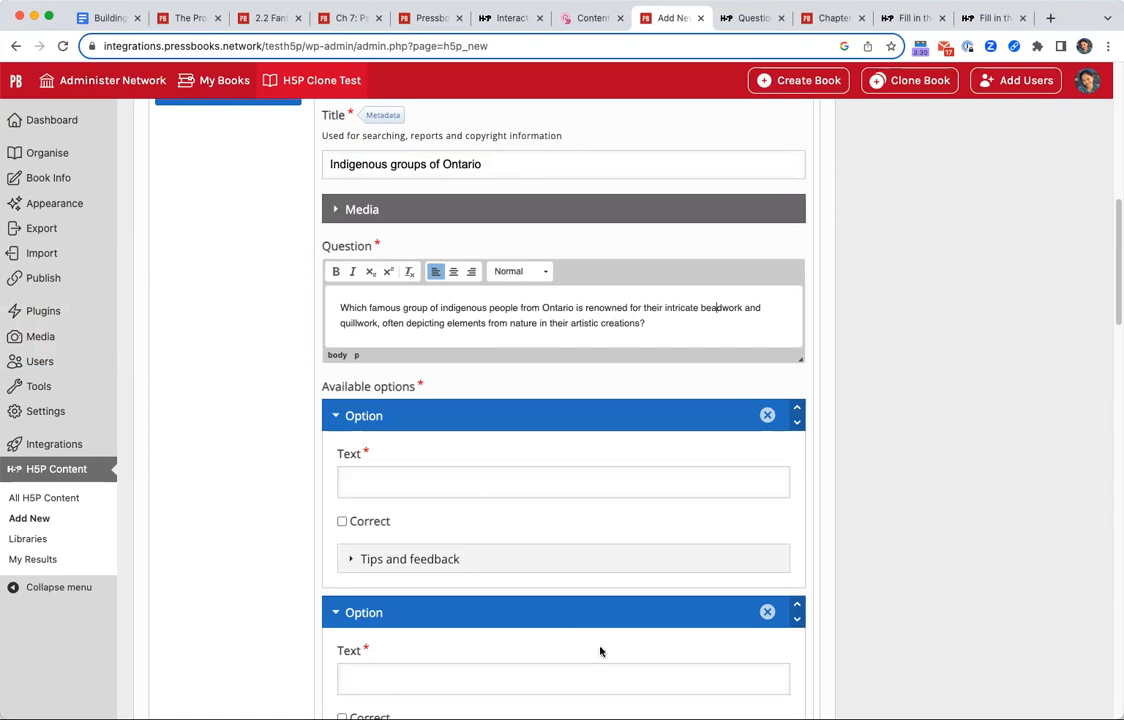
Enter "A) Haida" as the text of the first answer option.
scroll(557, 391, down, 2)
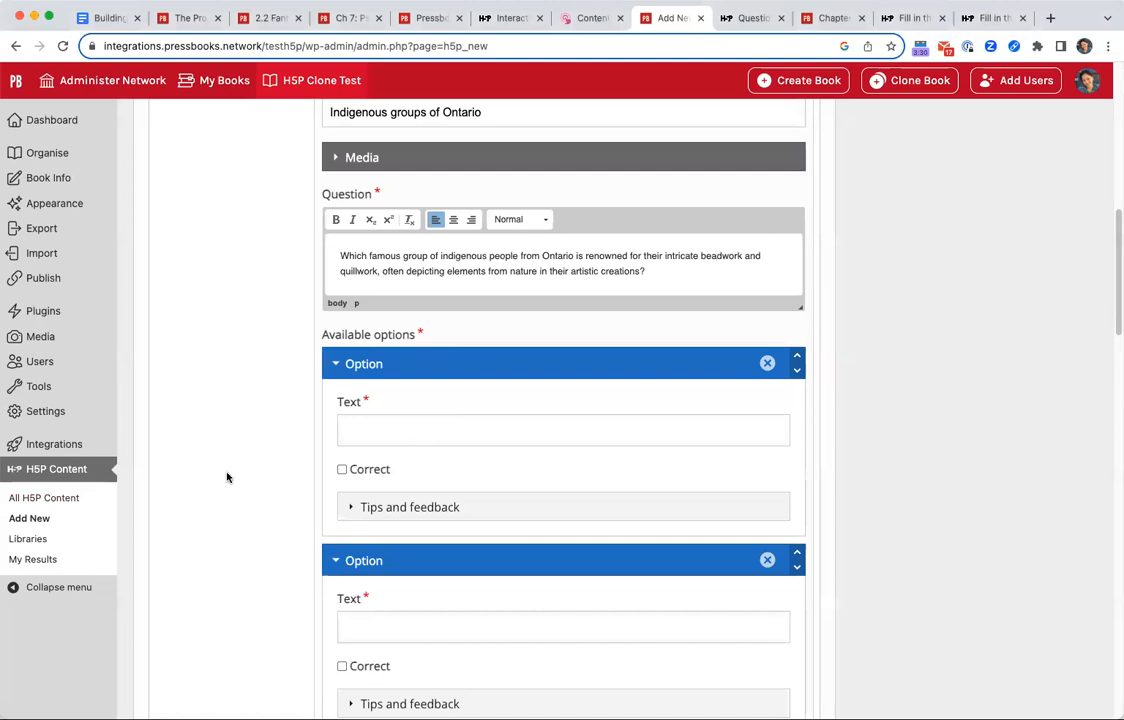
click(410, 436)
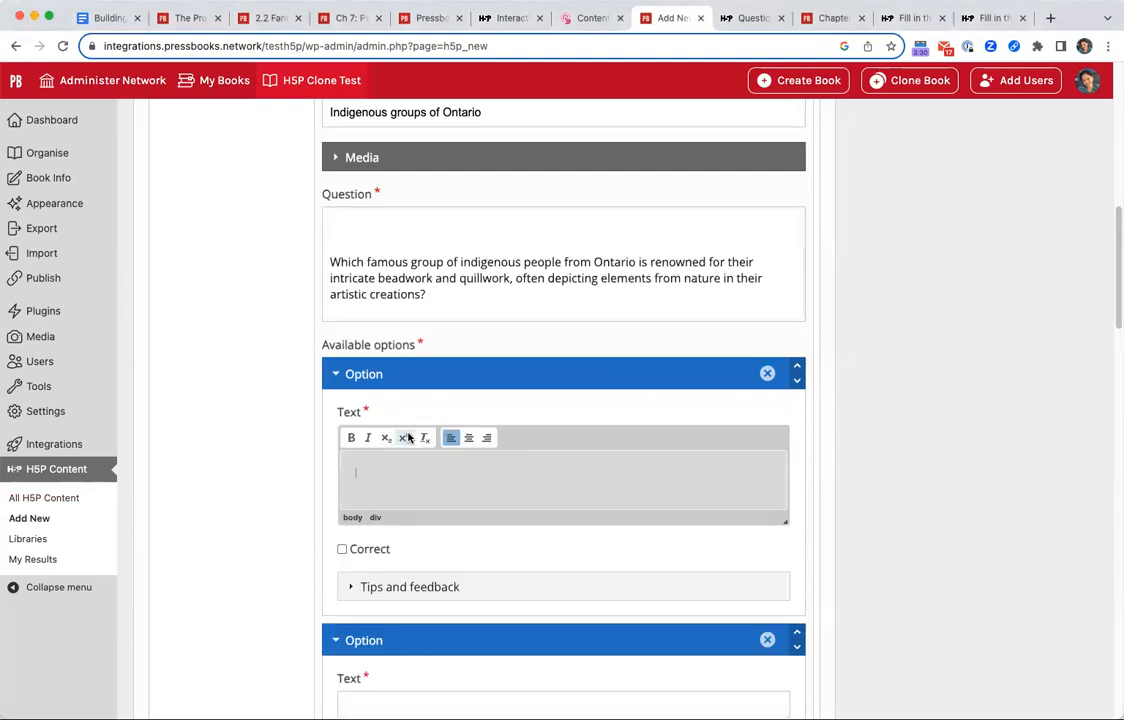
text(A) Haida)
scroll(878, 494, down, 2)
Enter "B) Ojibwe (Anishinaabe)" as the second answer option, pasting the group's name after the letter.
click(557, 605)
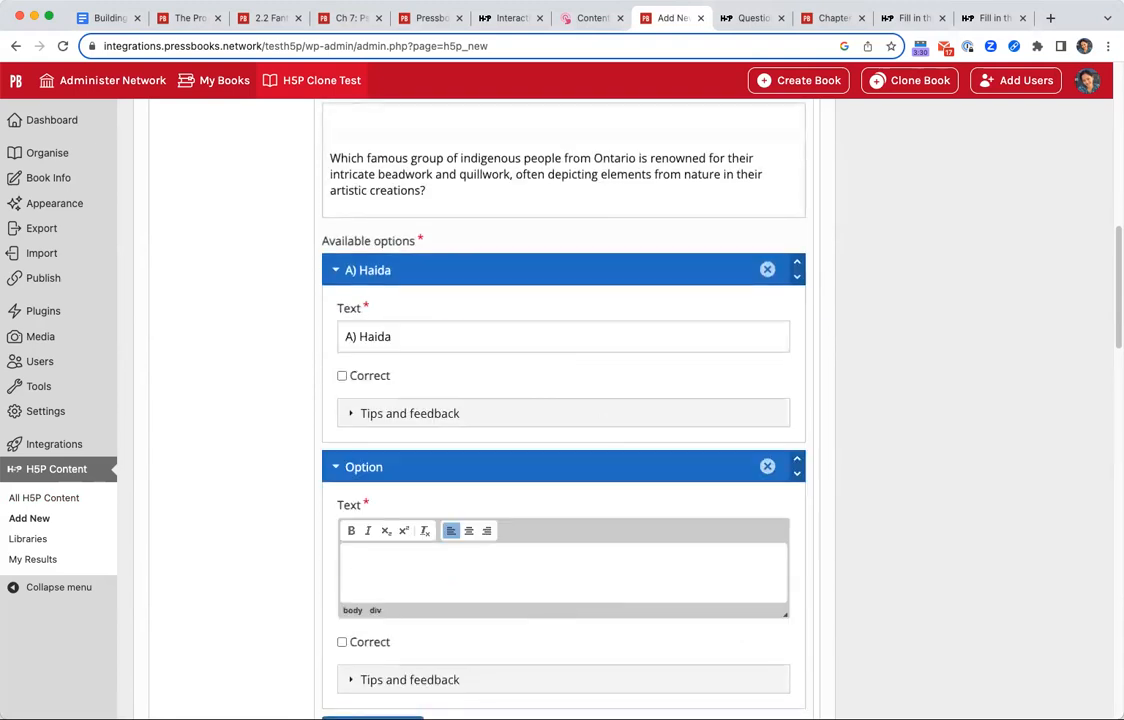
key(super+Tab)
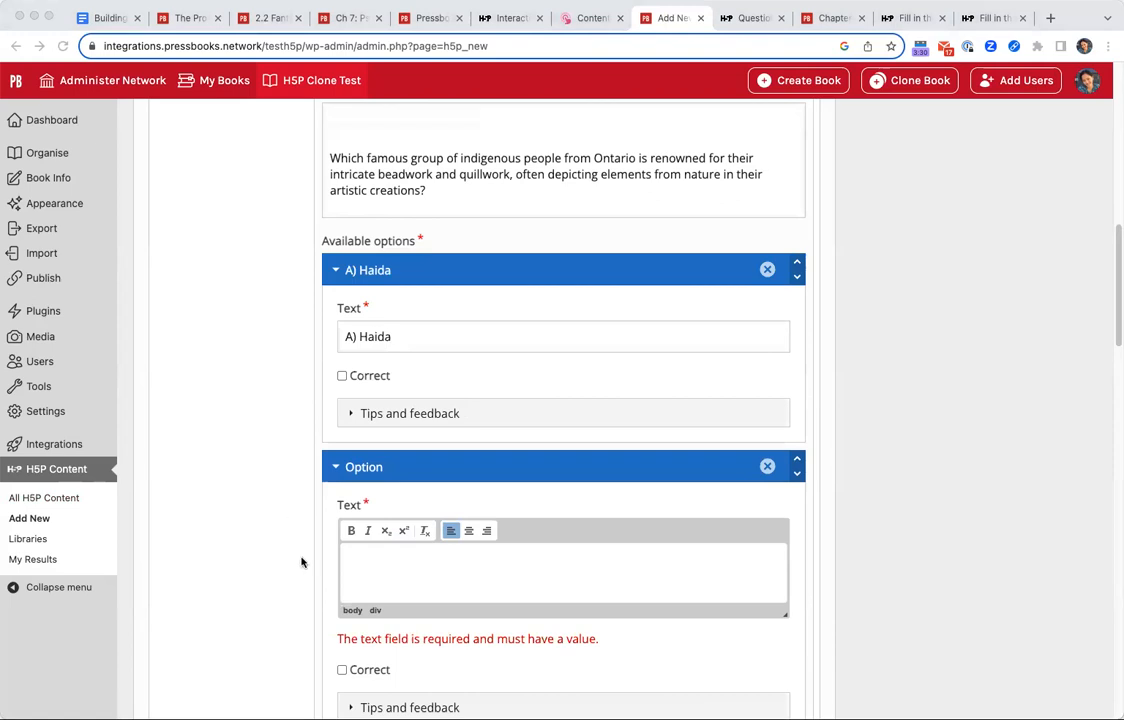
click(521, 580)
text(B))
text(Ojibwe (Anishinaabe))
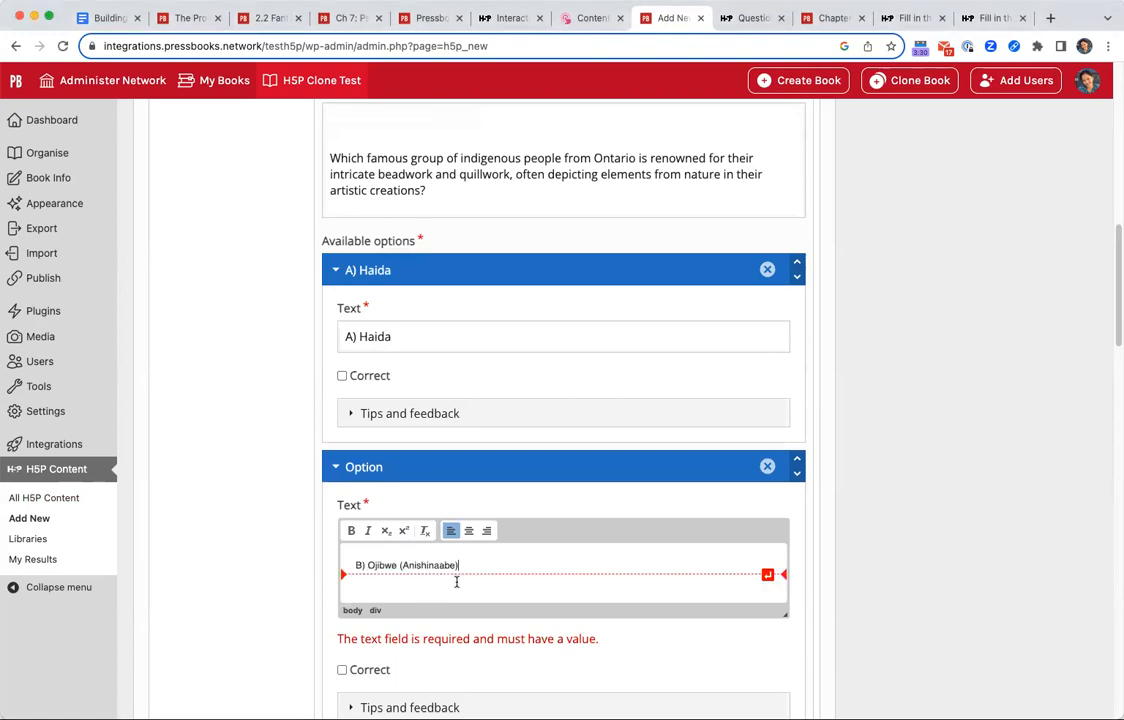
Add a third answer option, "C) Inuit", and mark the Ojibwe (Anishinaabe) option as correct.
scroll(454, 582, down, 3)
scroll(452, 625, down, 3)
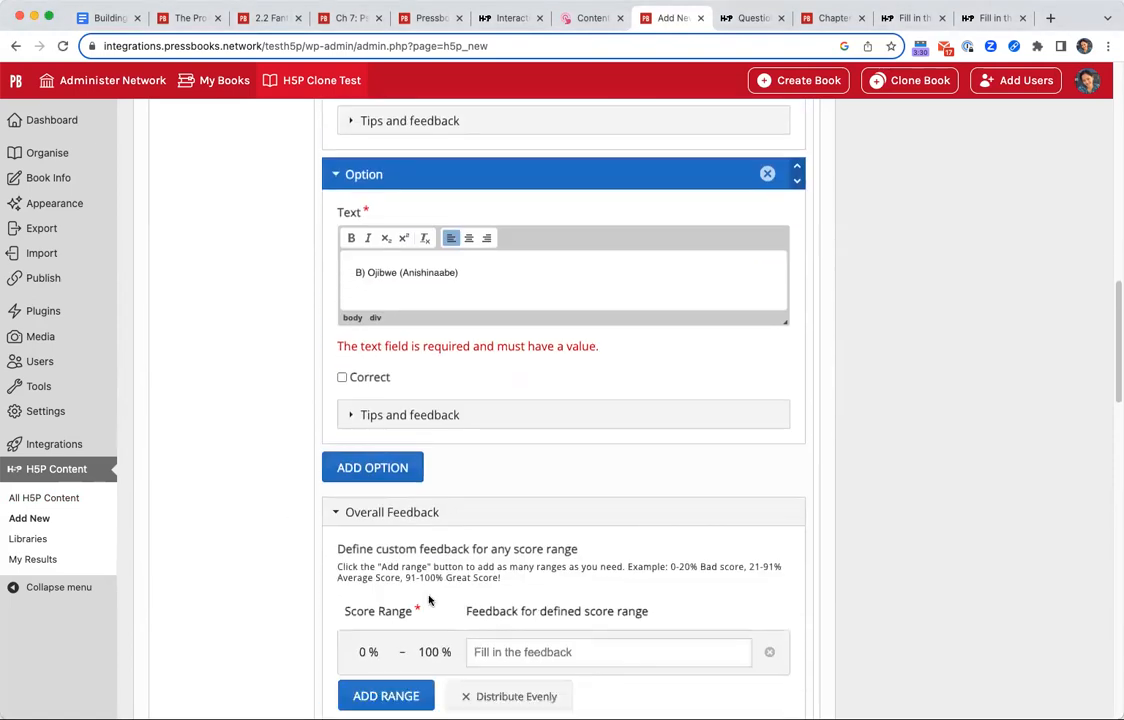
click(372, 467)
click(398, 505)
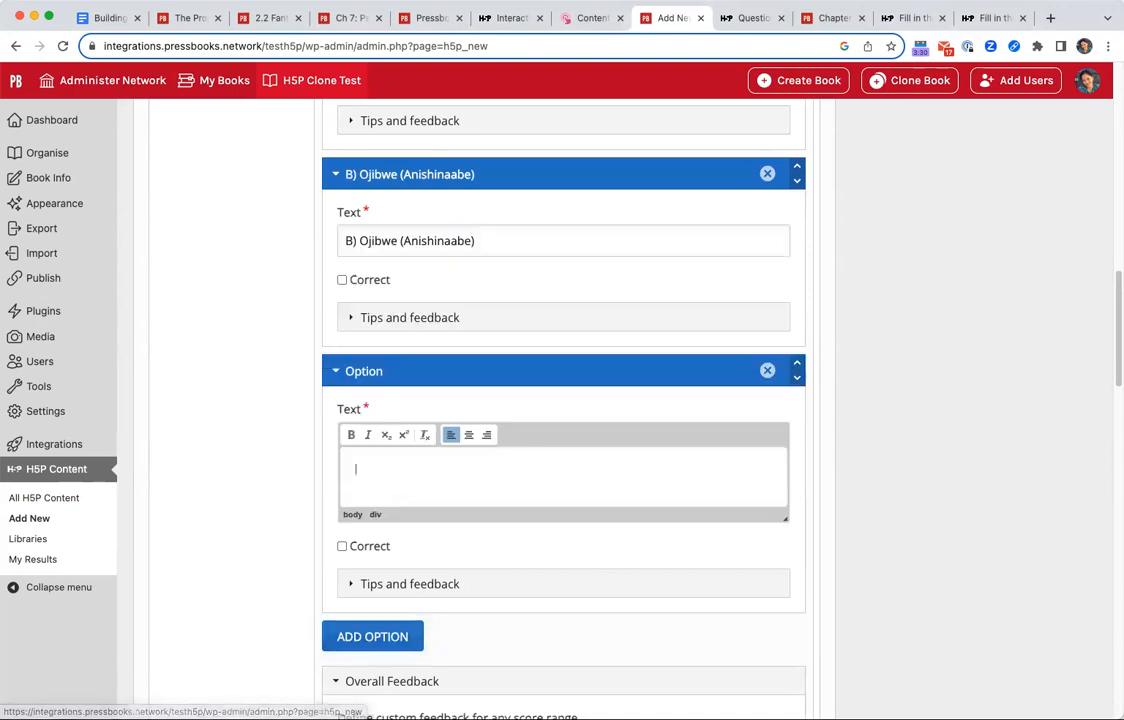
key(super+Tab)
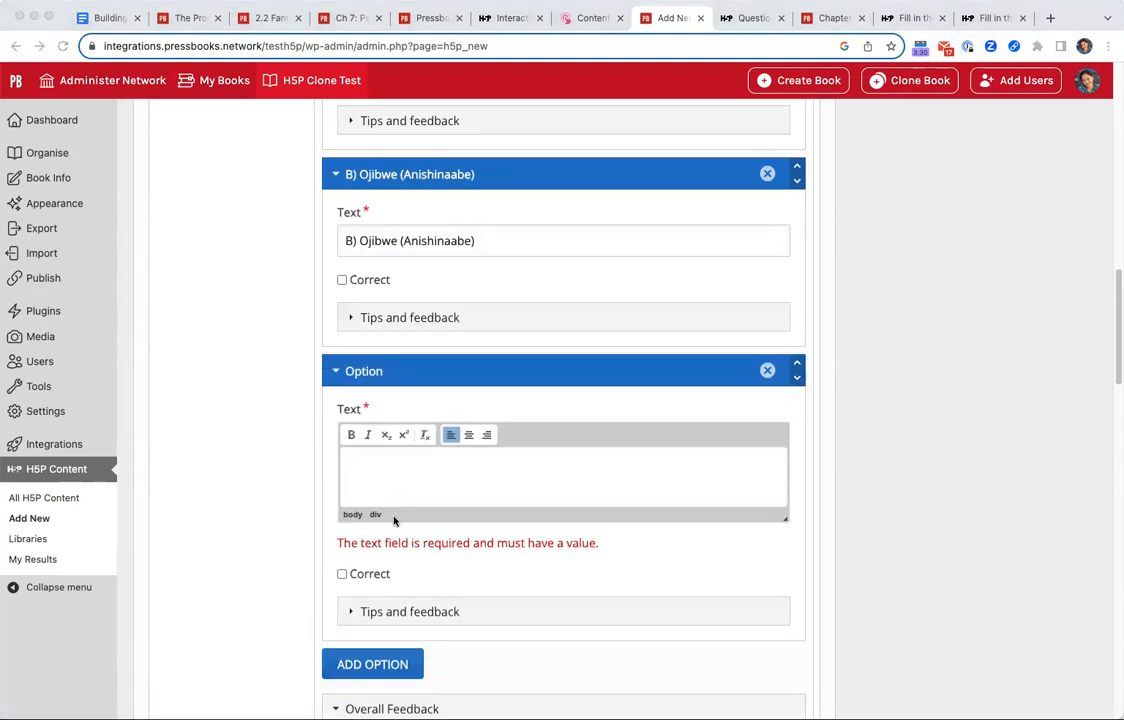
click(400, 475)
text(C) Inuit)
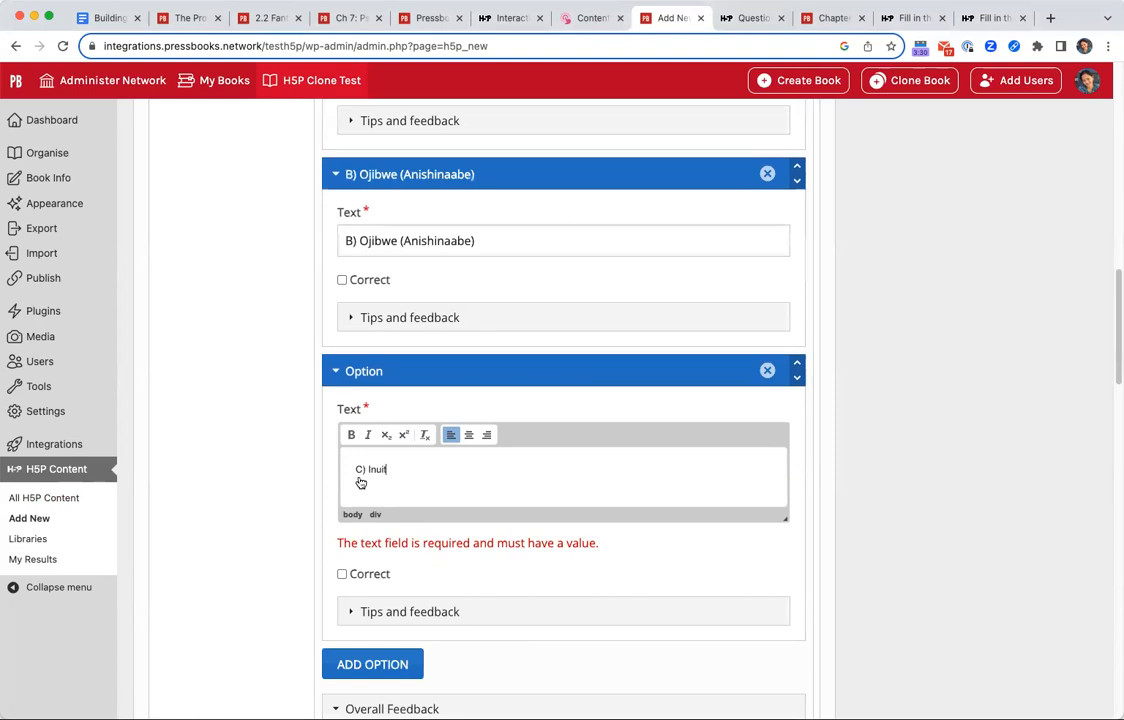
click(342, 280)
For the Haida option, set the message displayed if selected to "Try again. The Haida are from British Columbia.".
scroll(296, 276, up, 3)
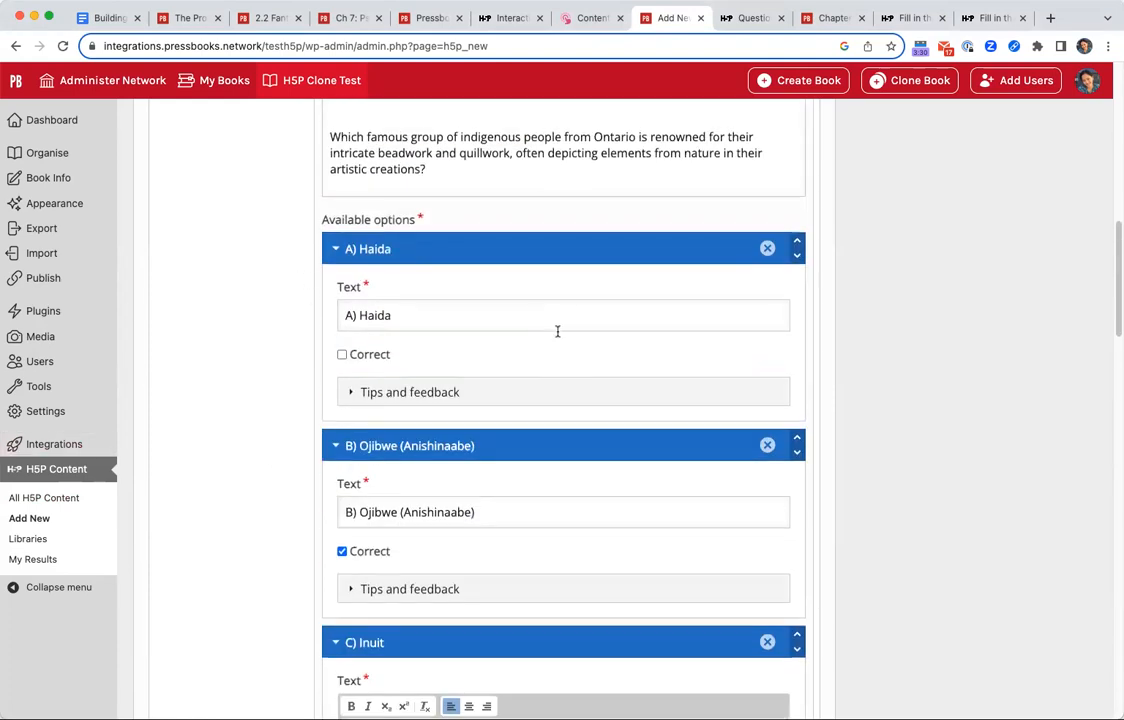
click(416, 393)
scroll(748, 597, down, 3)
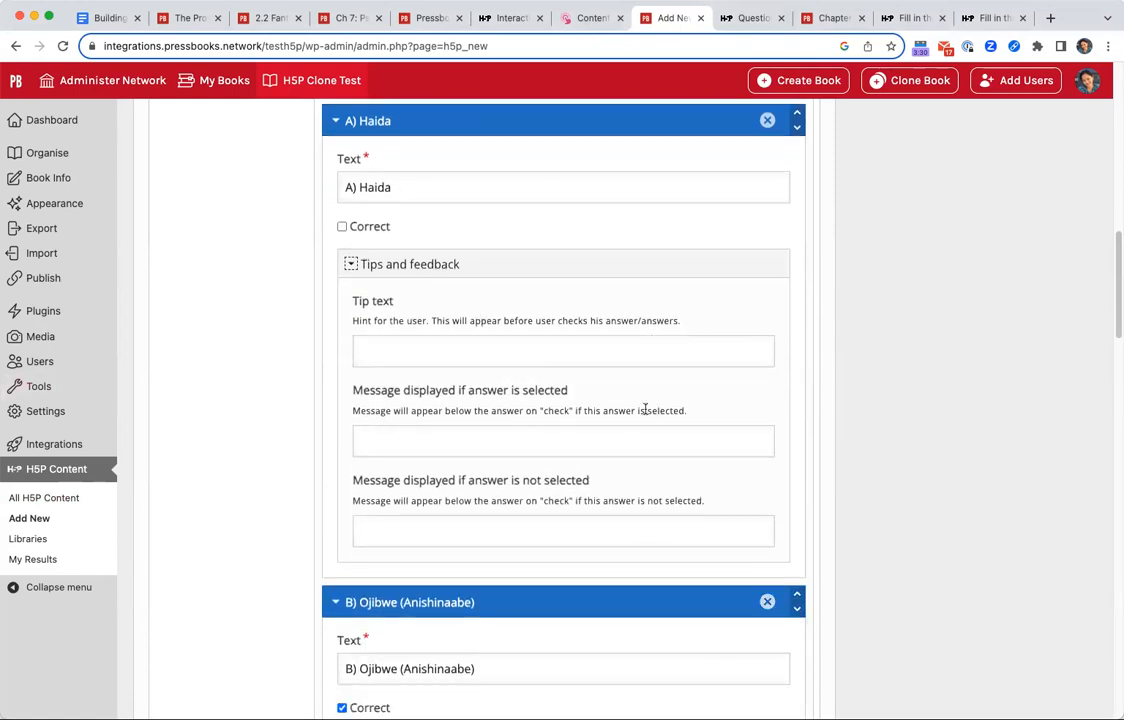
click(622, 440)
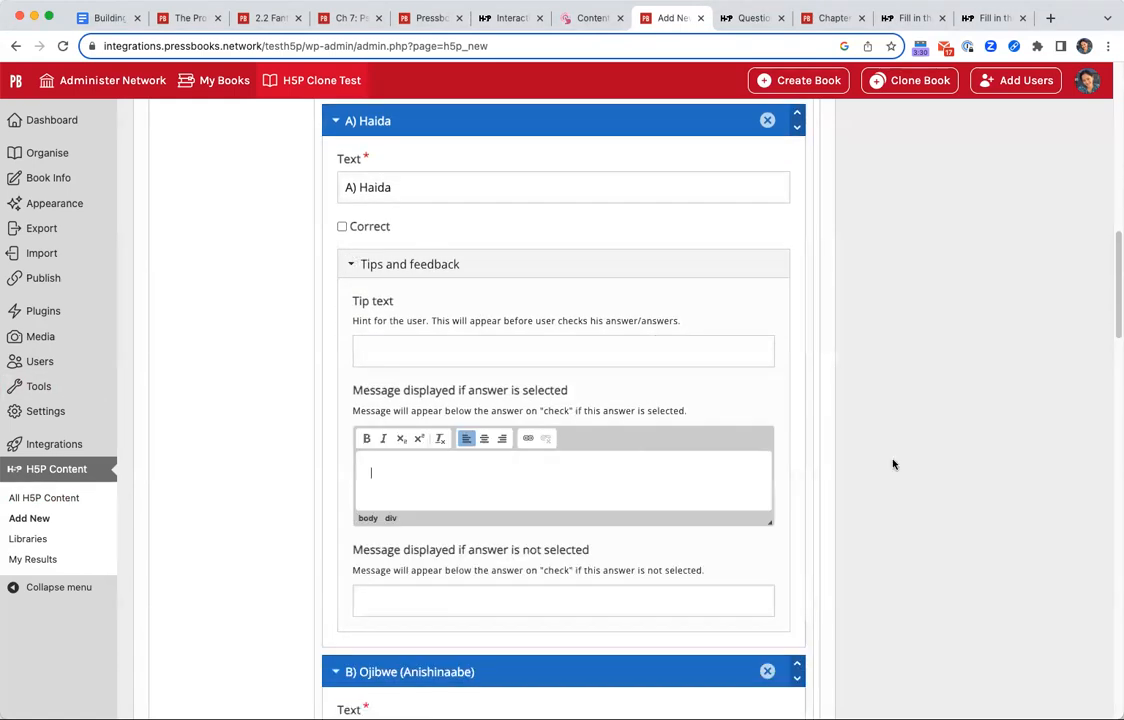
text(Try again. This group)
key(BackSpace)
key(BackSpace)
key(BackSpace)
key(BackSpace)
key(BackSpace)
key(BackSpace)
key(BackSpace)
key(BackSpace)
text(e Haide a)
text(are from )
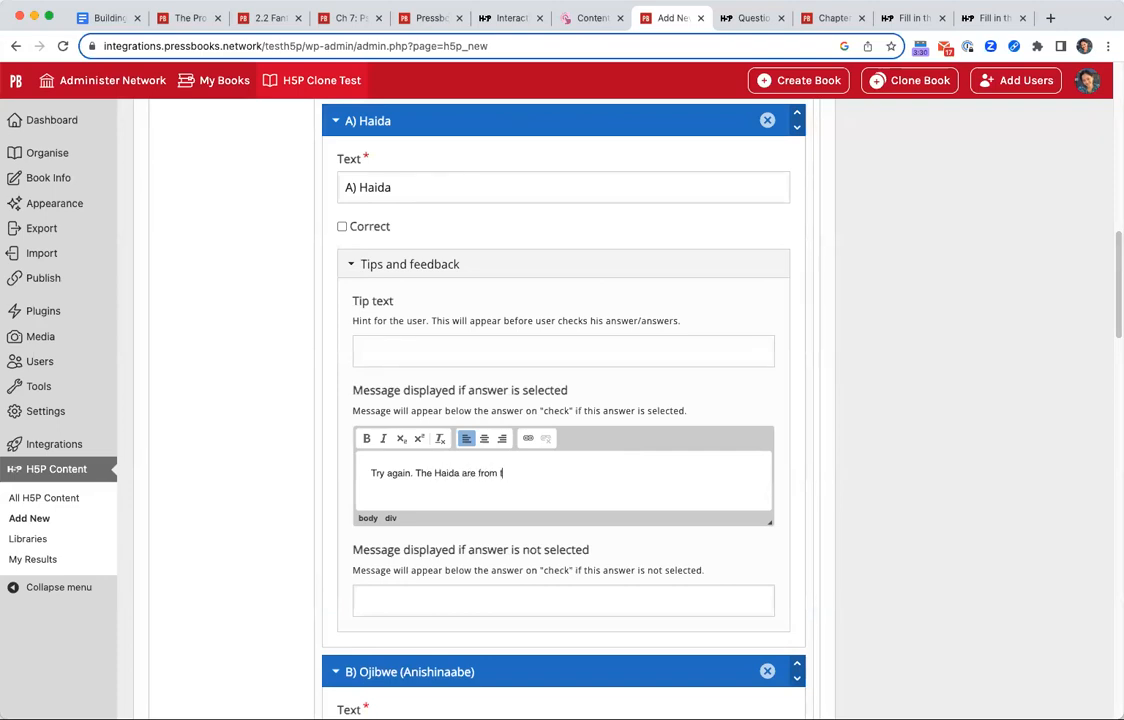
text(BriBritish Columbia.)
scroll(980, 450, down, 5)
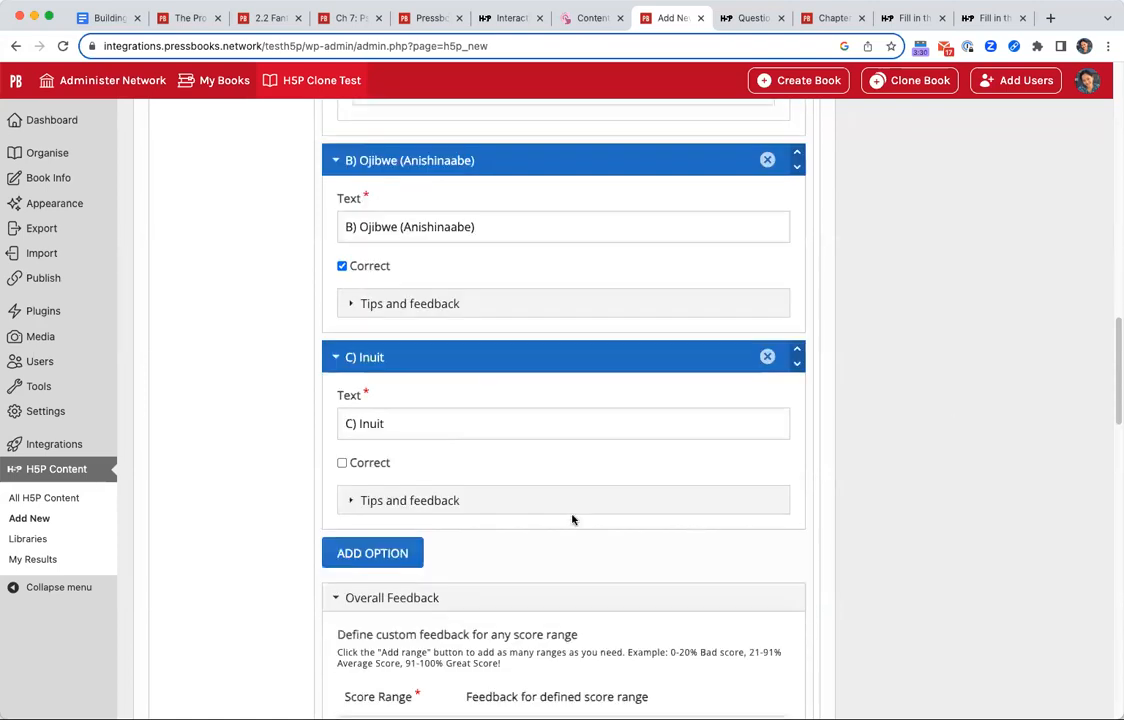
For the Inuit option, set the message displayed if selected to "Try again. This group is from Canada's Arctic.".
click(482, 500)
scroll(490, 520, down, 1)
click(498, 593)
scroll(498, 560, down, 2)
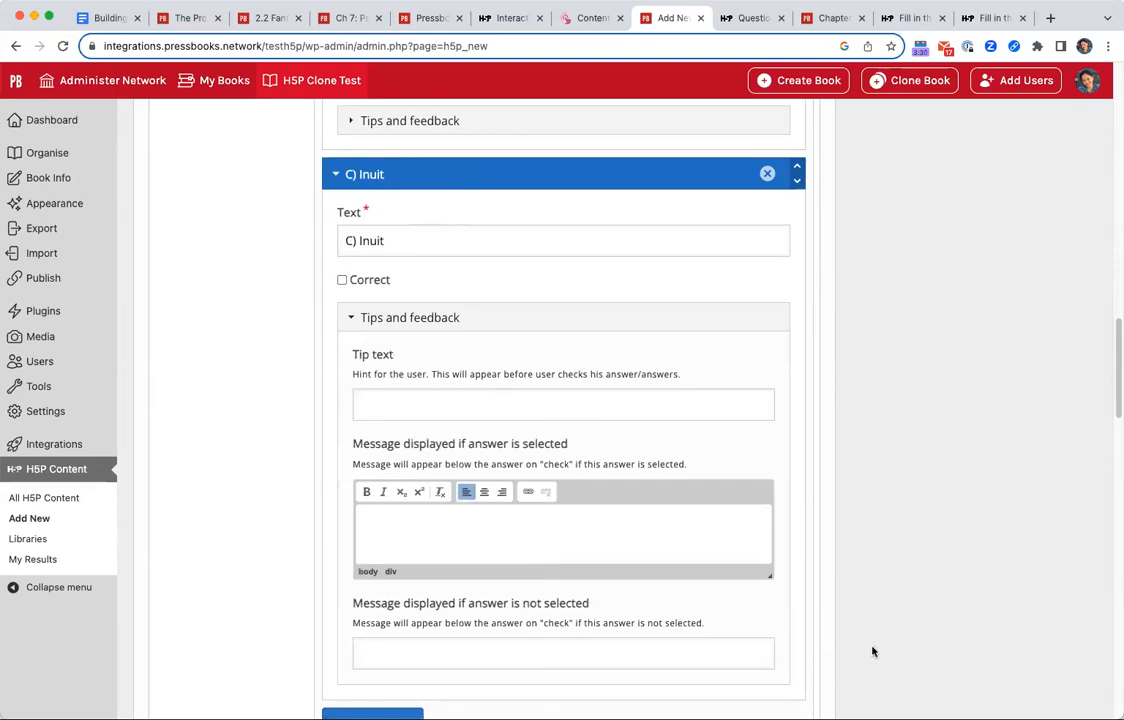
text(Th)
key(BackSpace)
key(BackSpace)
key(BackSpace)
key(BackSpace)
text(Try again. This group is from)
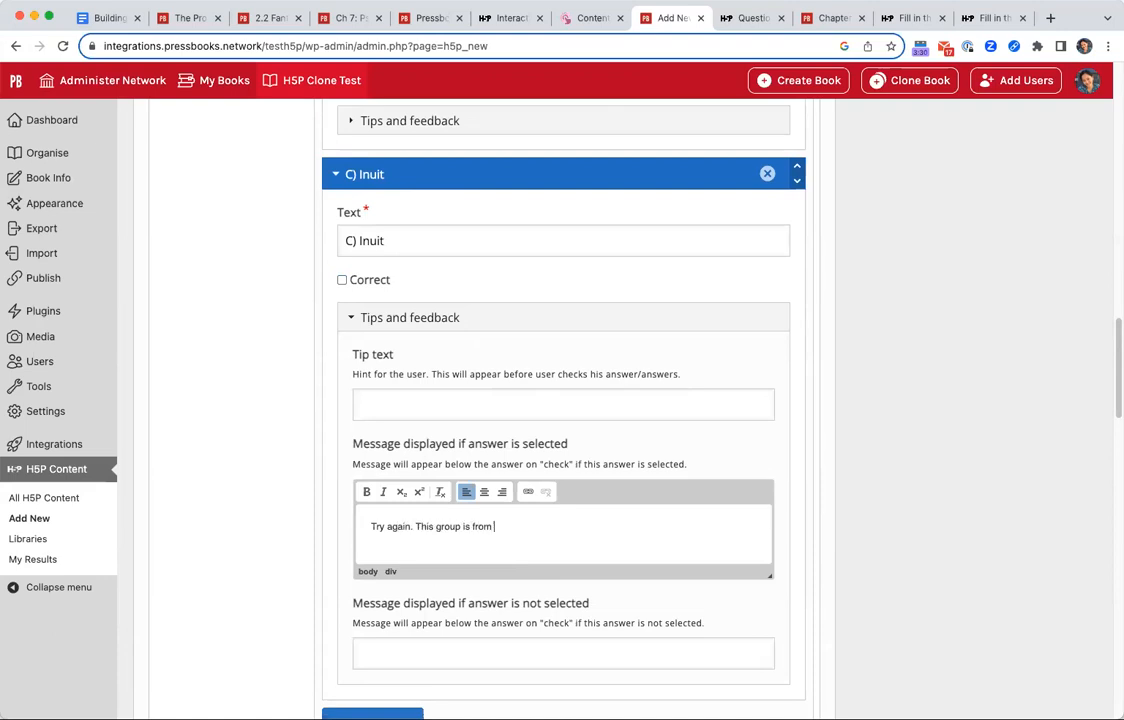
text( Canada's Arctic.)
scroll(866, 582, down, 4)
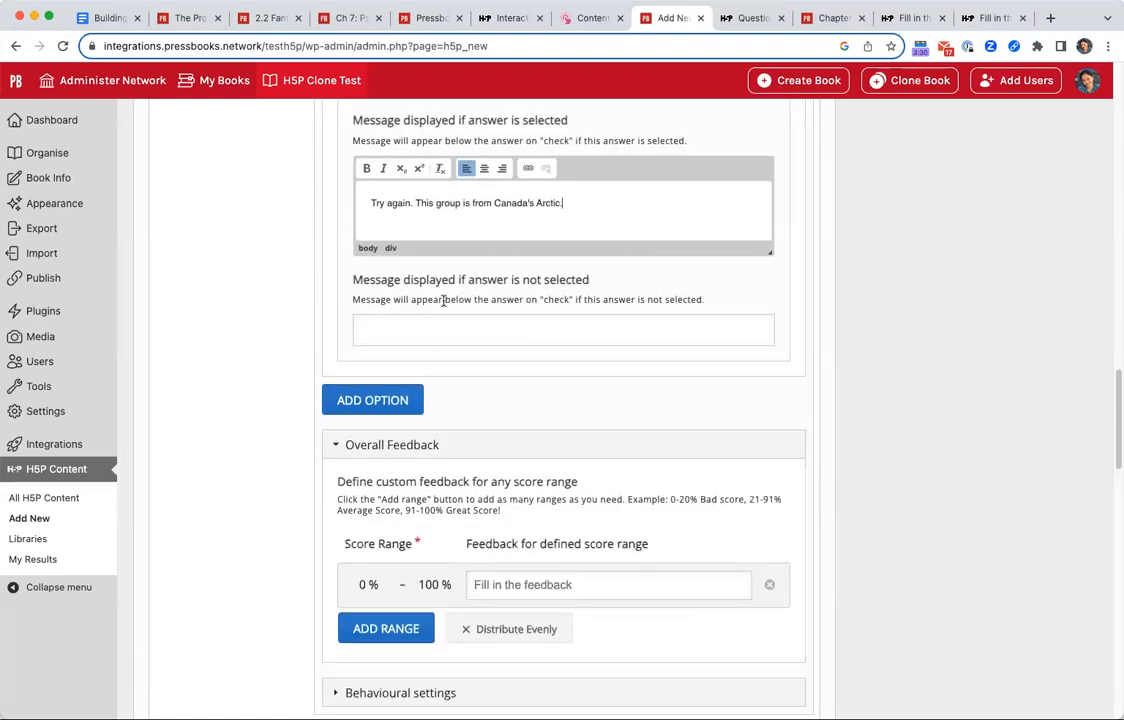
Divide the multiple-choice question's overall feedback into four evenly distributed score ranges, confirming the redistribution.
scroll(610, 580, down, 2)
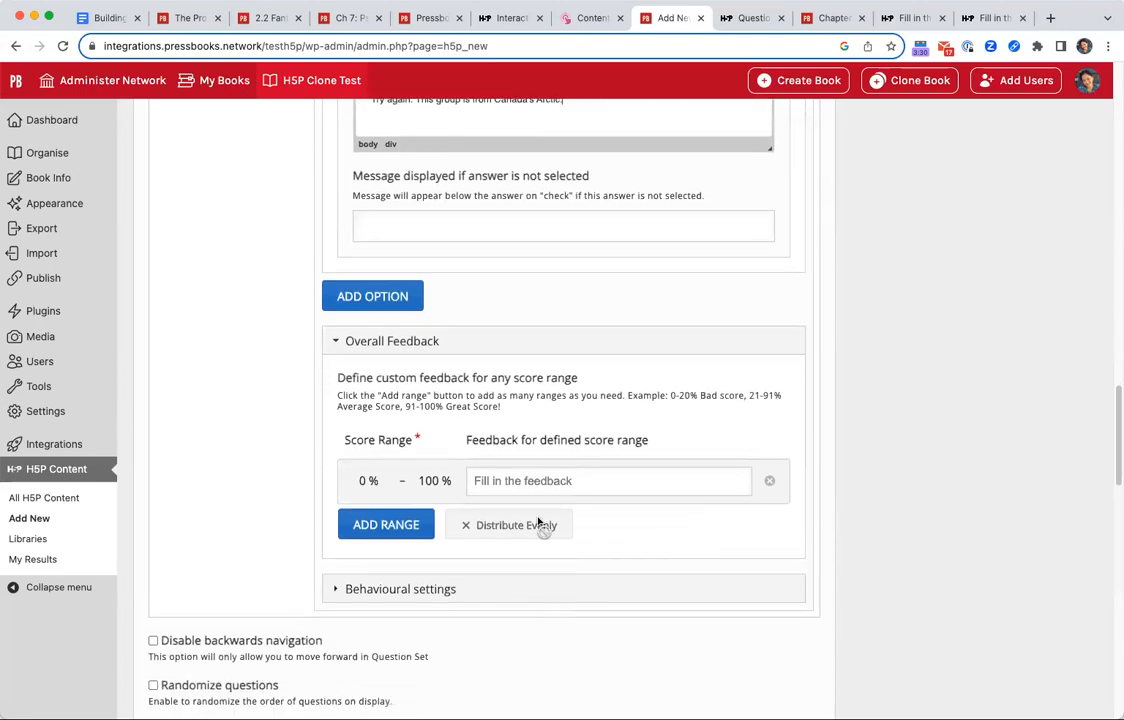
click(398, 528)
click(427, 579)
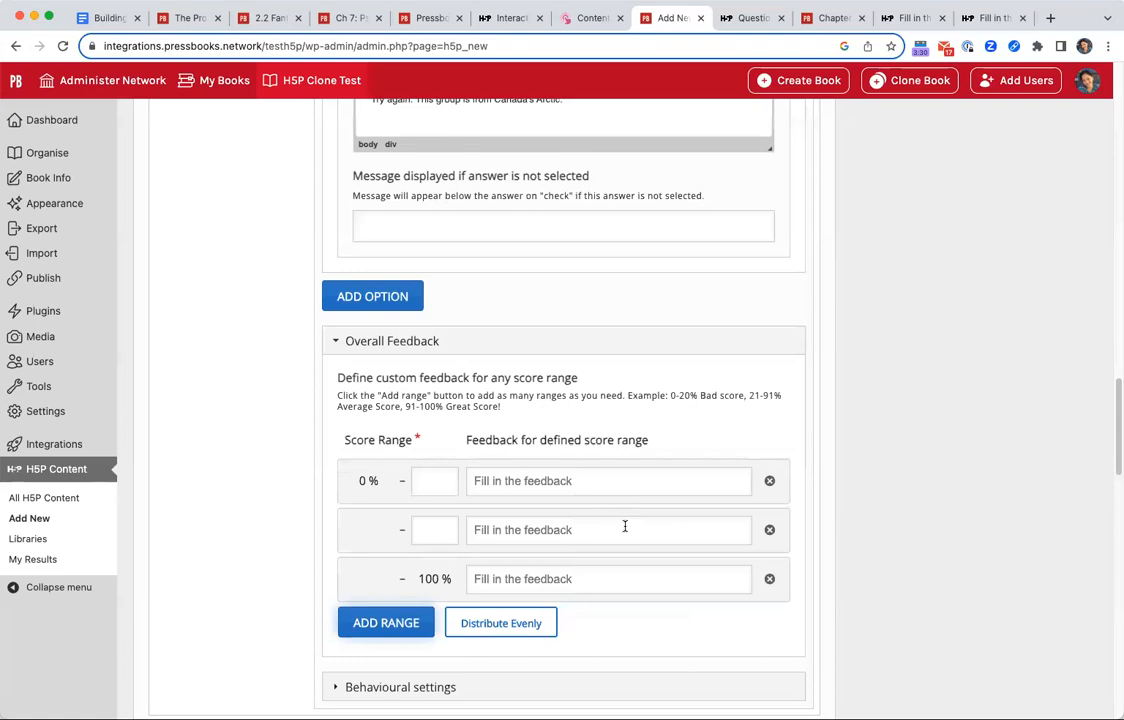
click(530, 624)
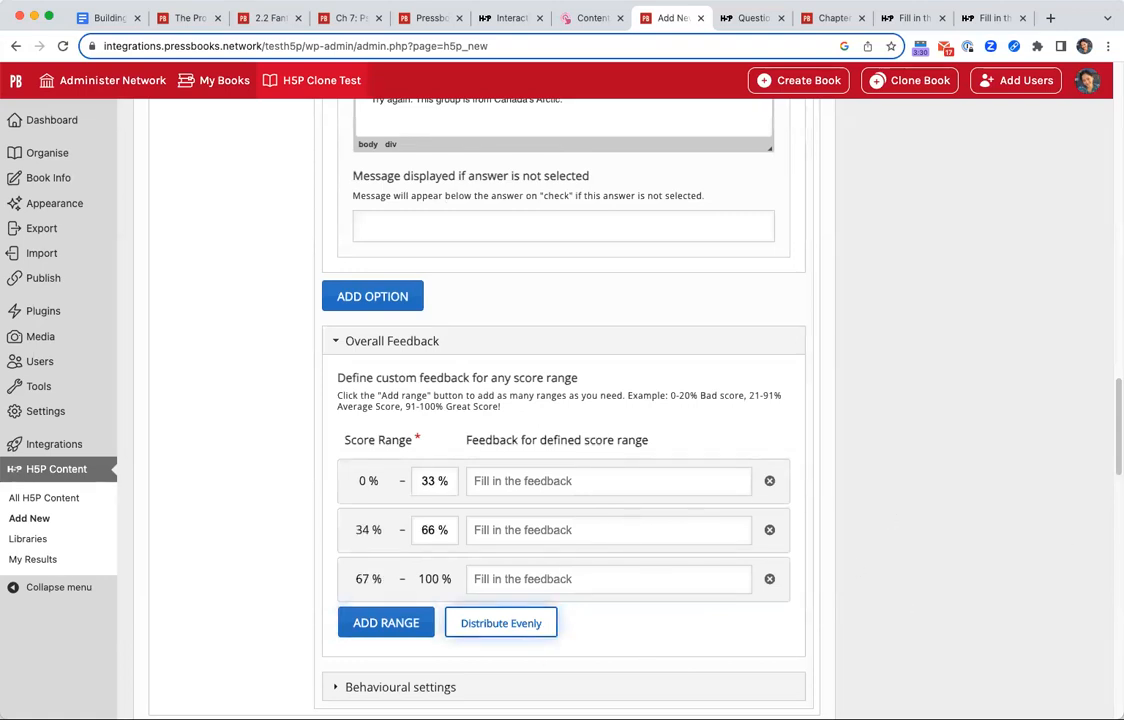
click(423, 628)
click(535, 672)
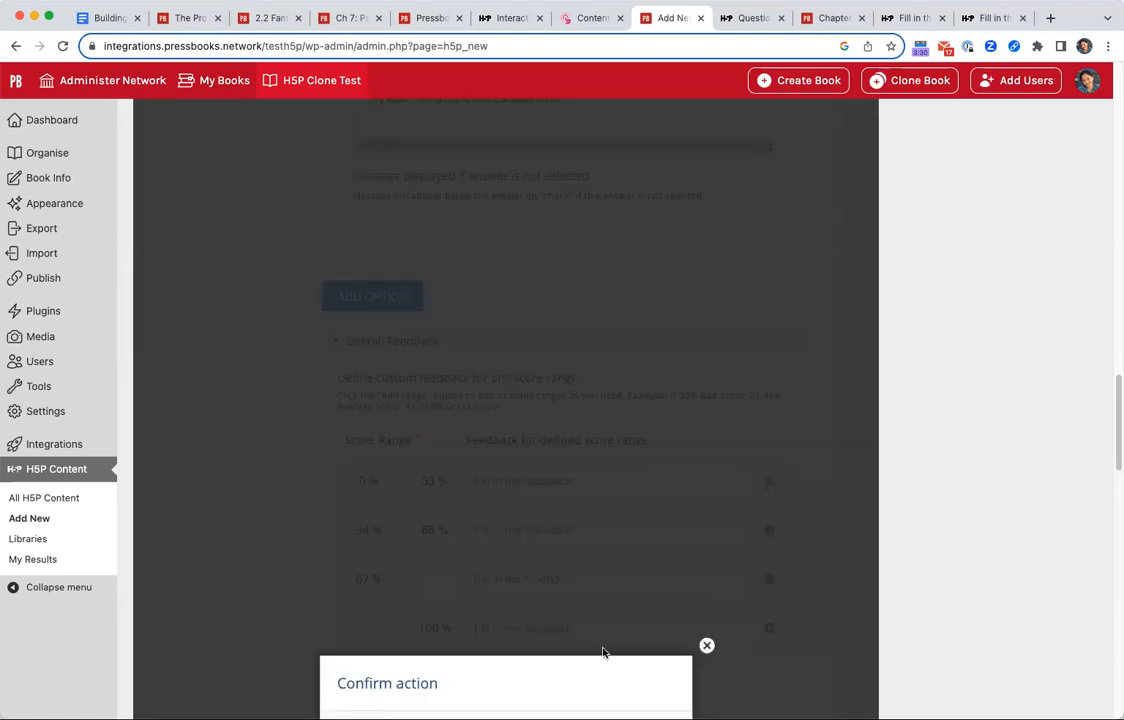
click(631, 488)
scroll(979, 610, up, 2)
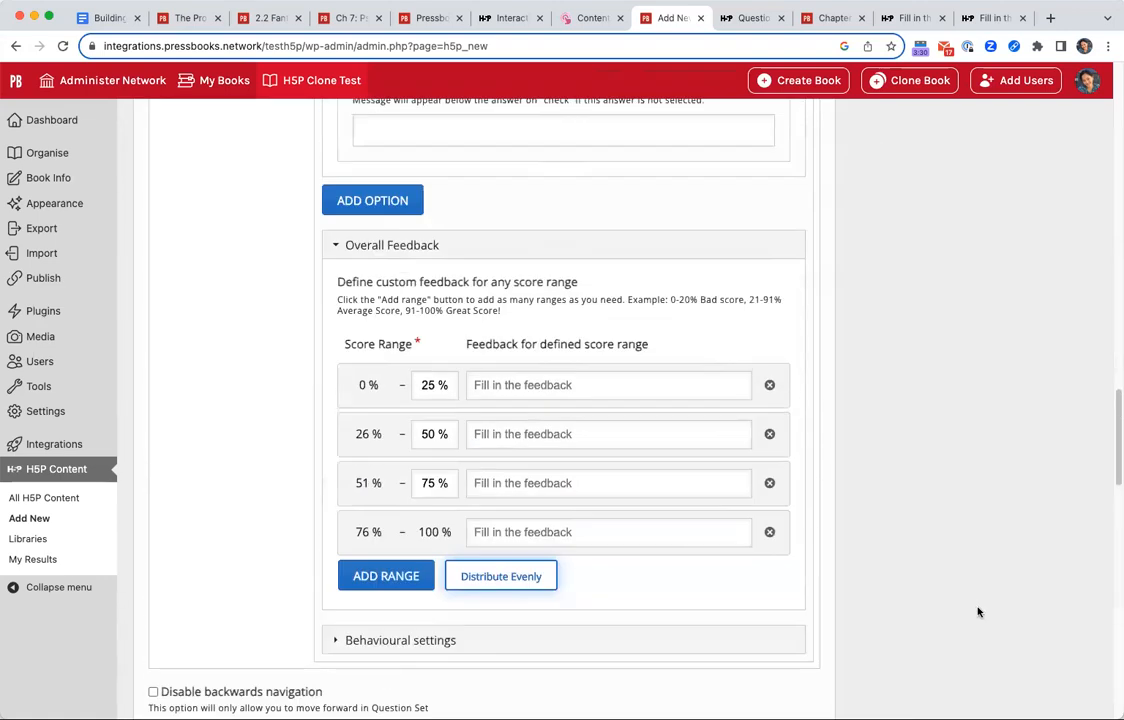
Expand the multiple-choice question's behavioural settings and look over them and the quiz's finishing options.
scroll(1005, 606, down, 4)
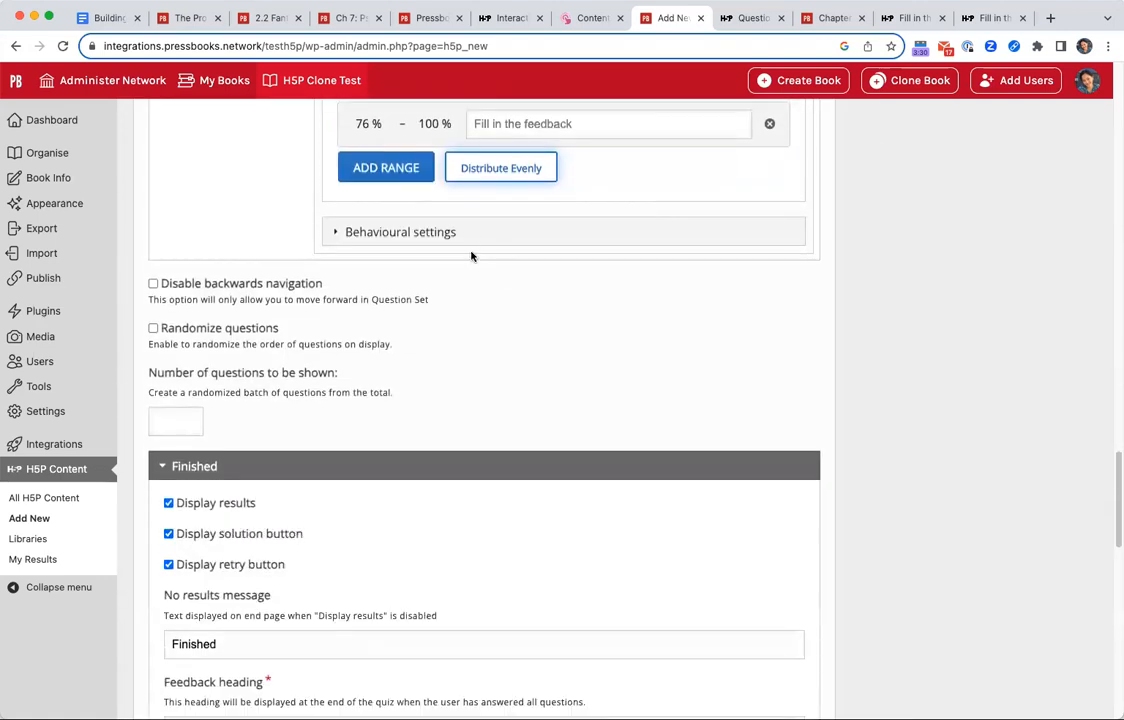
click(412, 231)
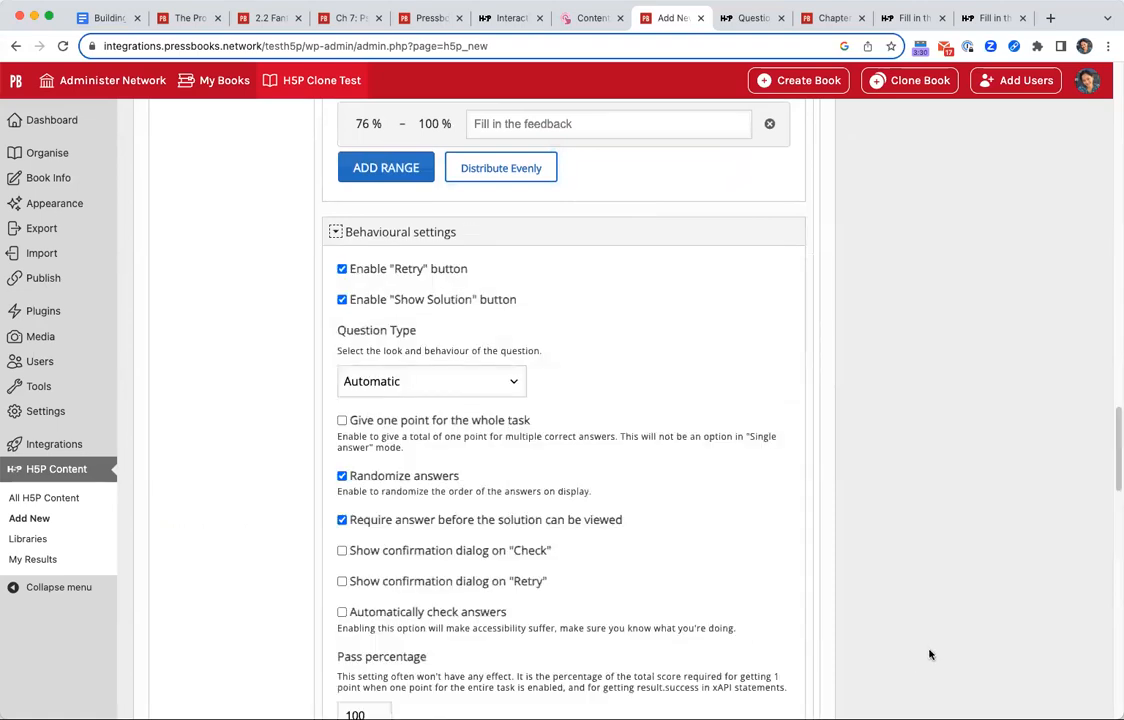
scroll(928, 652, down, 5)
scroll(935, 653, down, 3)
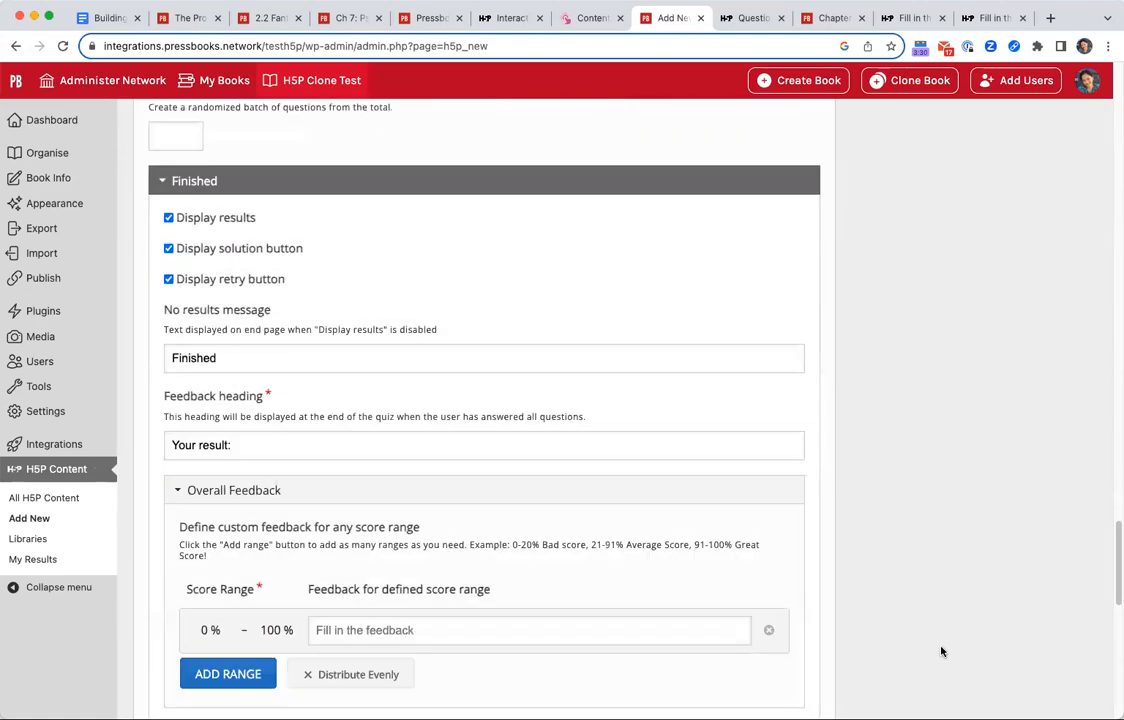
scroll(942, 644, down, 3)
Split the whole quiz's overall feedback into two evenly distributed score ranges, 0–50% and 51–100%.
scroll(682, 484, up, 3)
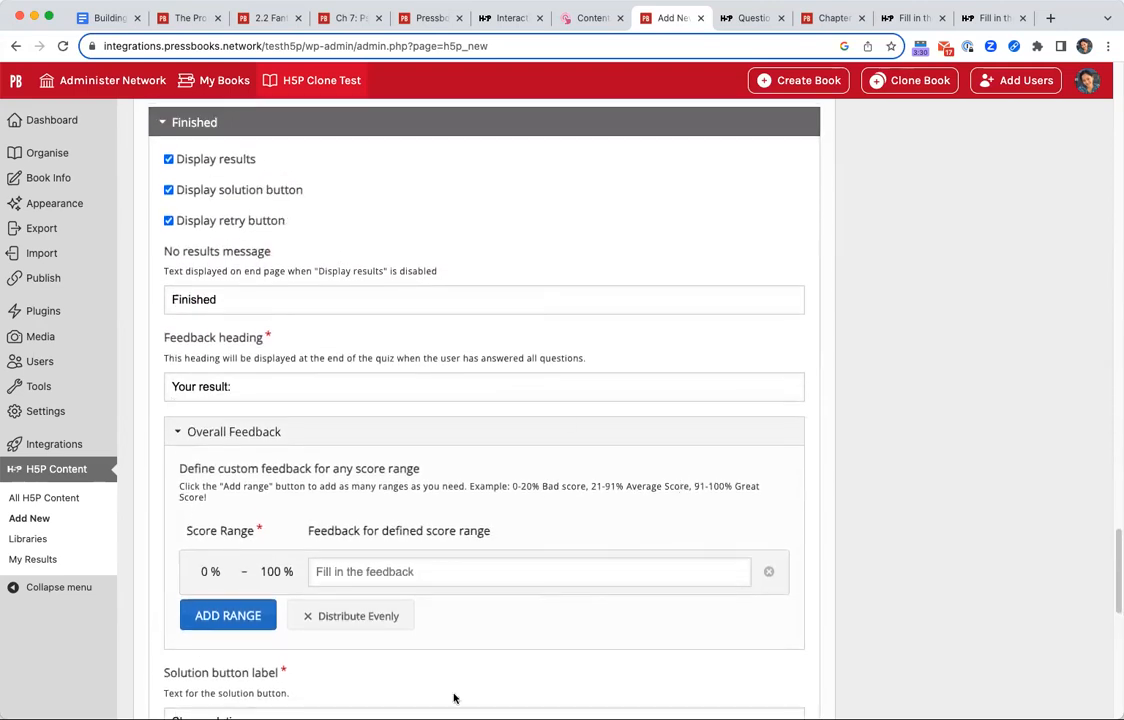
click(228, 615)
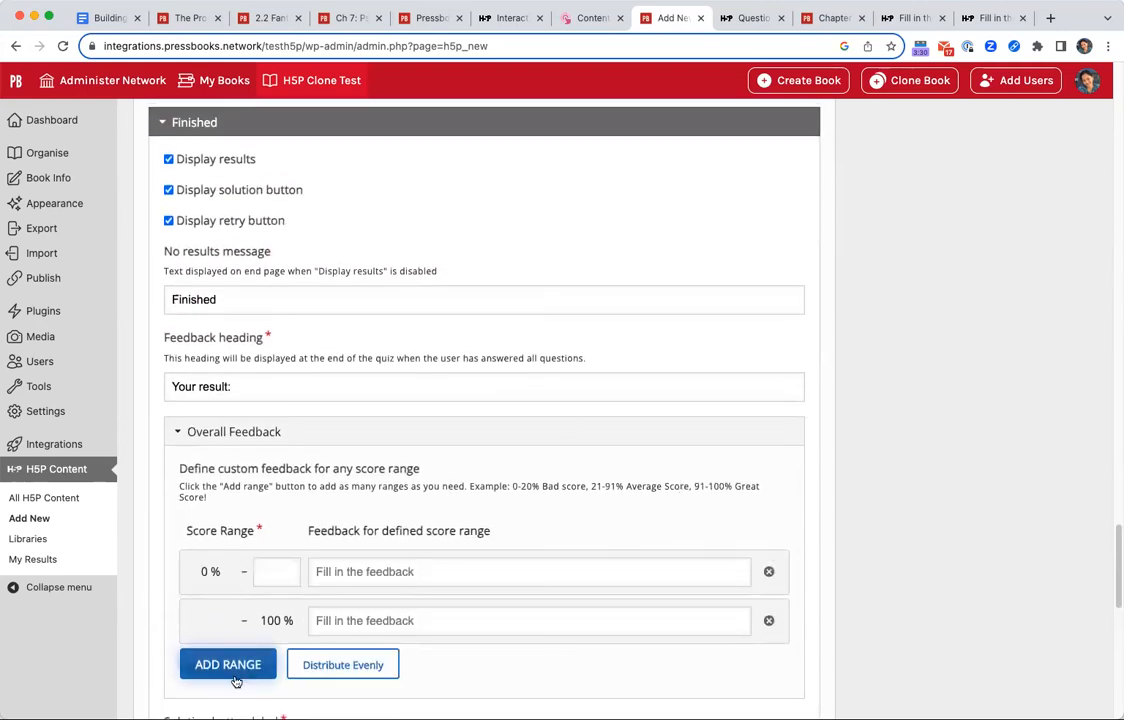
click(290, 668)
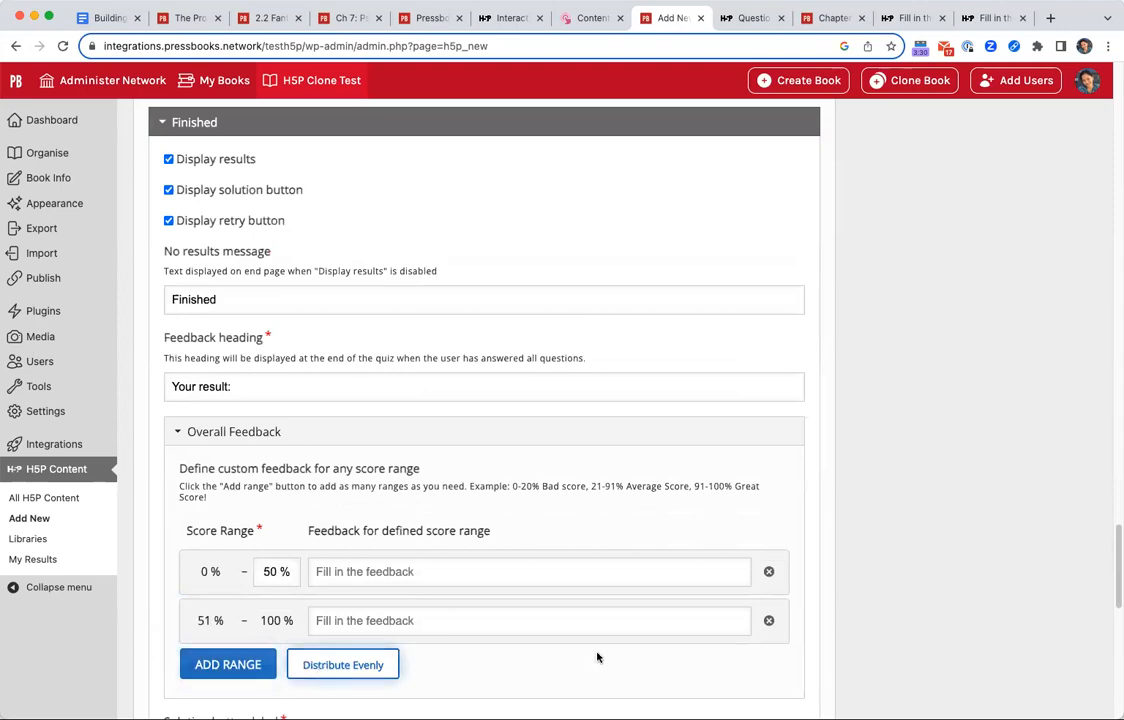
Set the feedback for 0–50% to "Sorry, you fail." and for 51–100% to "Congrats, you pass!".
click(447, 571)
text(Sorry, you fail.)
key(Tab)
key(Tab)
text(C)
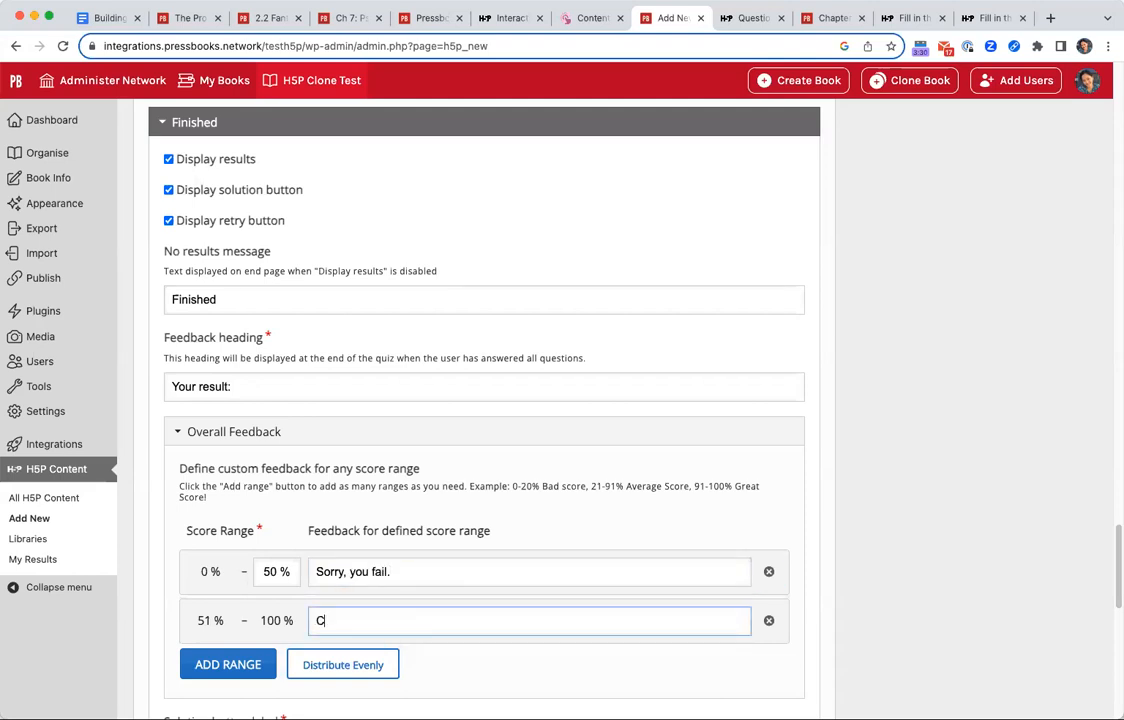
text(ongrats, you pass!)
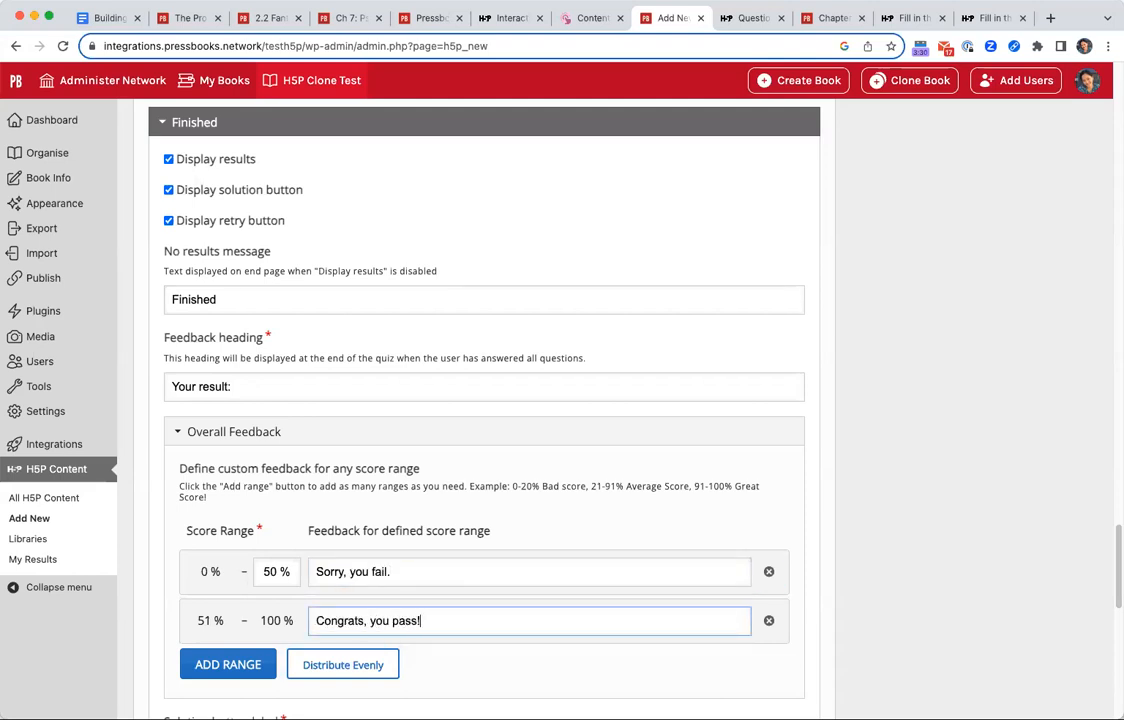
Look over the remaining quiz settings and create the Question Set.
scroll(615, 519, down, 3)
scroll(614, 496, down, 2)
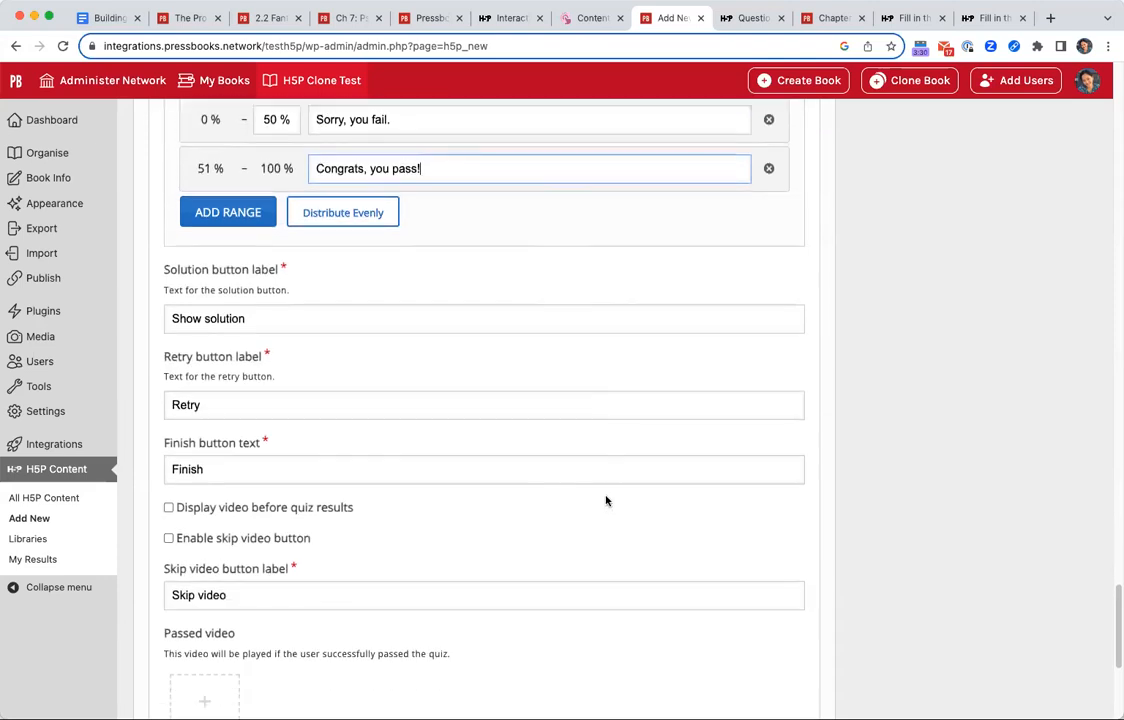
scroll(595, 509, down, 2)
scroll(594, 510, down, 2)
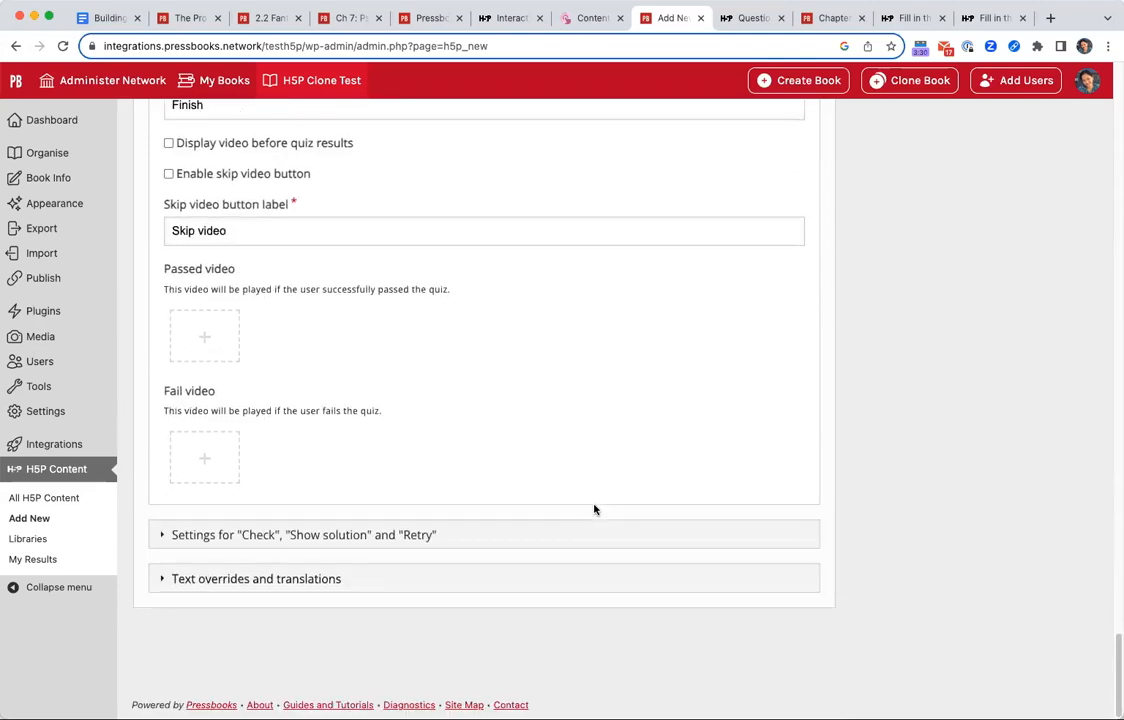
scroll(597, 509, up, 3)
scroll(598, 510, up, 20)
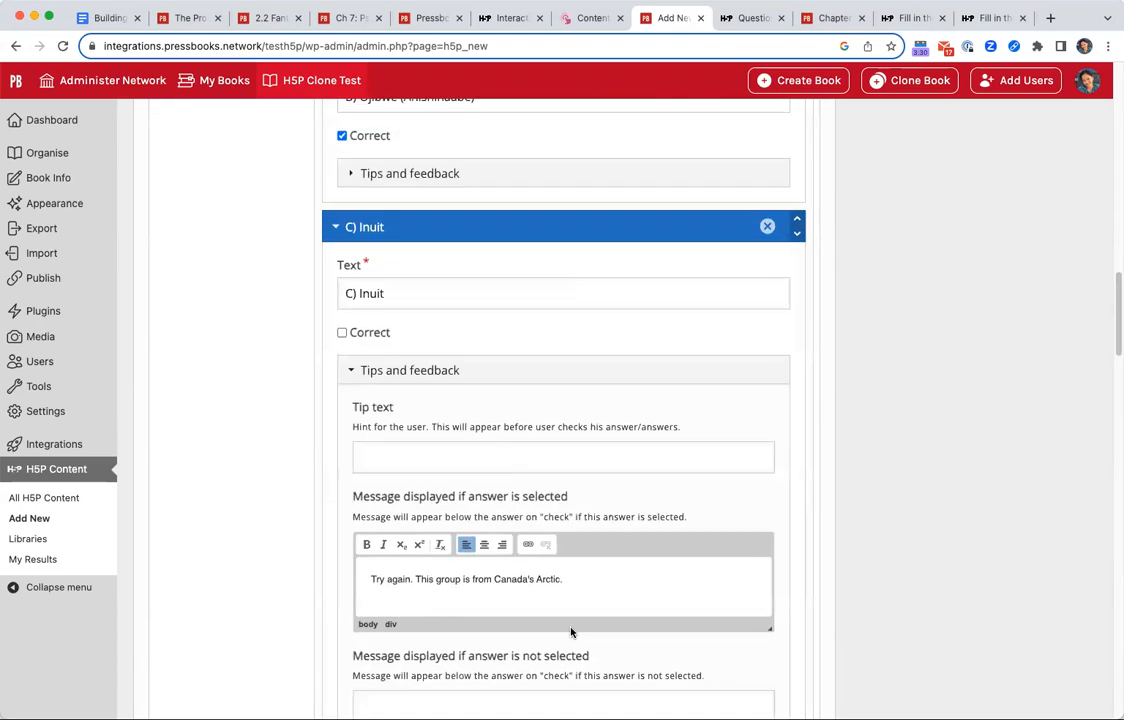
scroll(631, 326, up, 2)
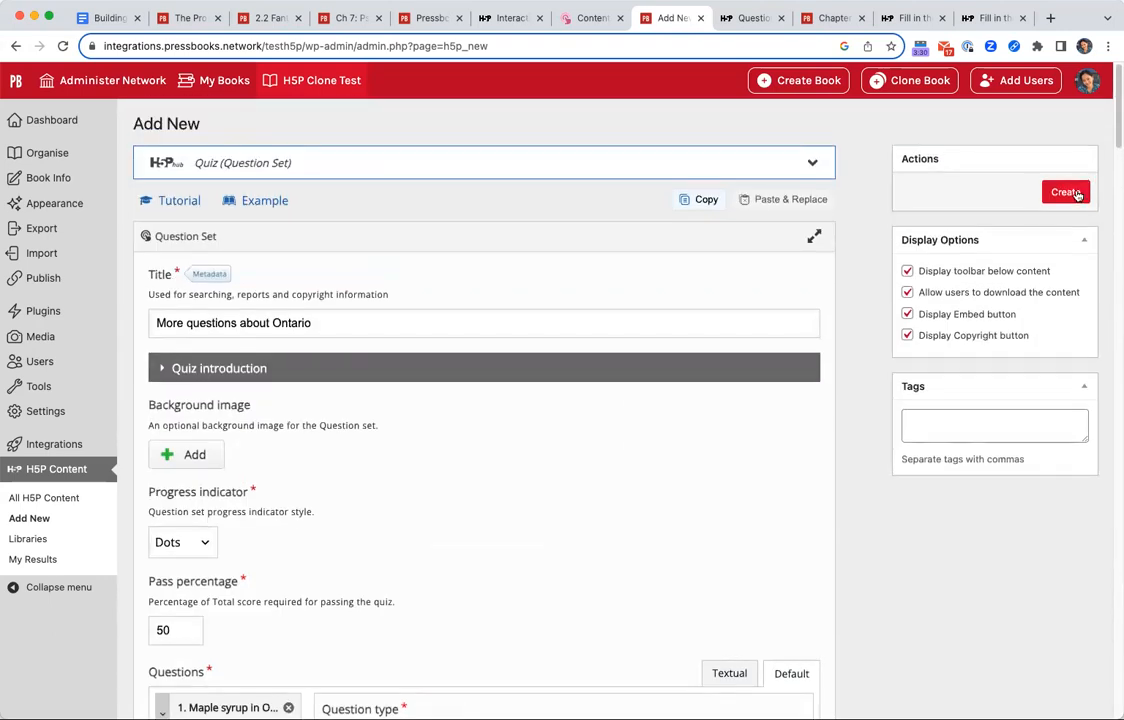
click(1079, 193)
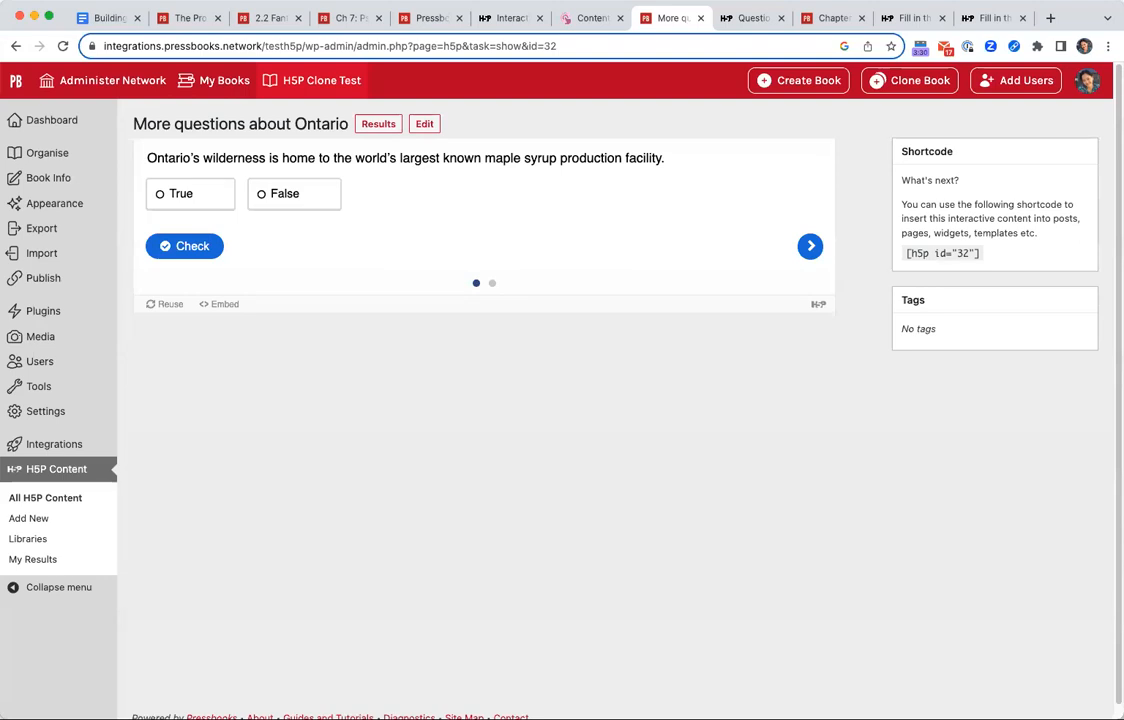
Test the maple syrup question by answering True, checking it and highlighting the feedback text.
click(196, 200)
click(202, 256)
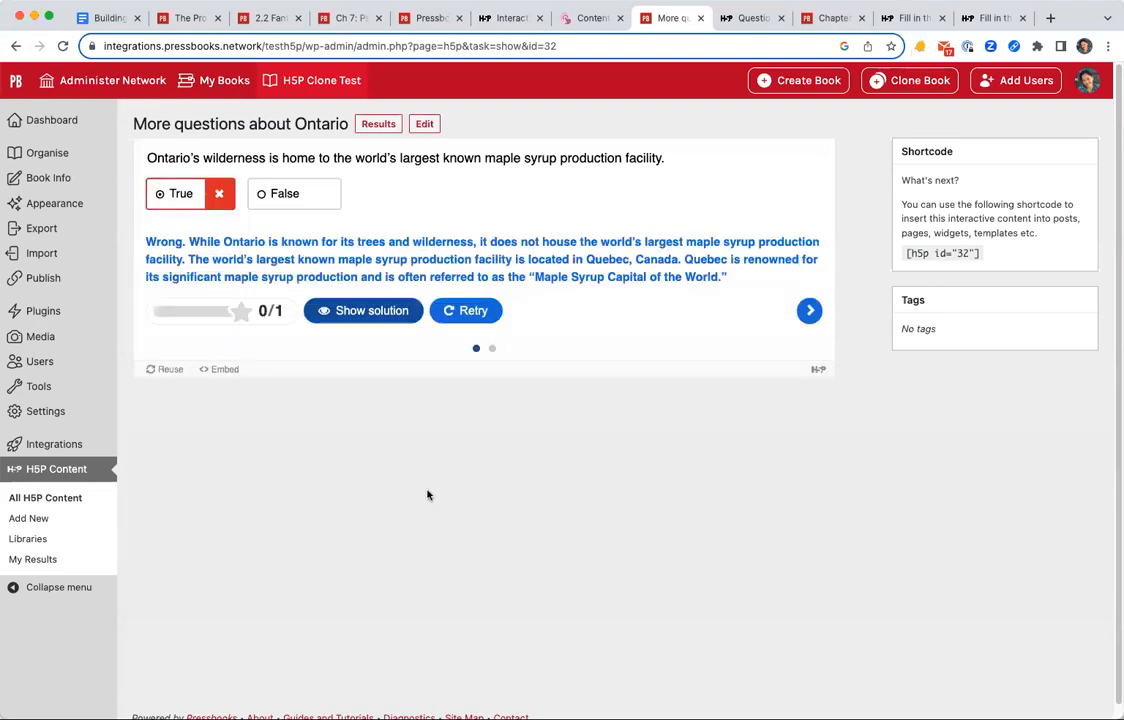
triple_click(293, 238)
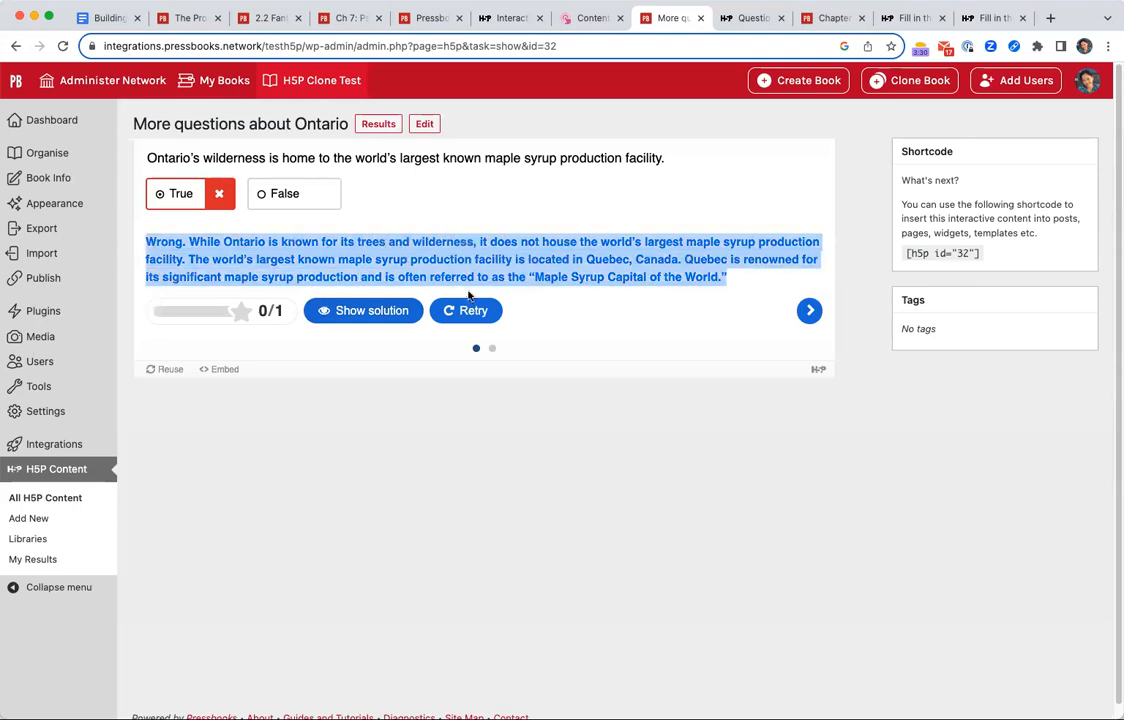
Retry the maple syrup question with False, check the answer and highlight the start of its feedback.
click(452, 313)
click(284, 195)
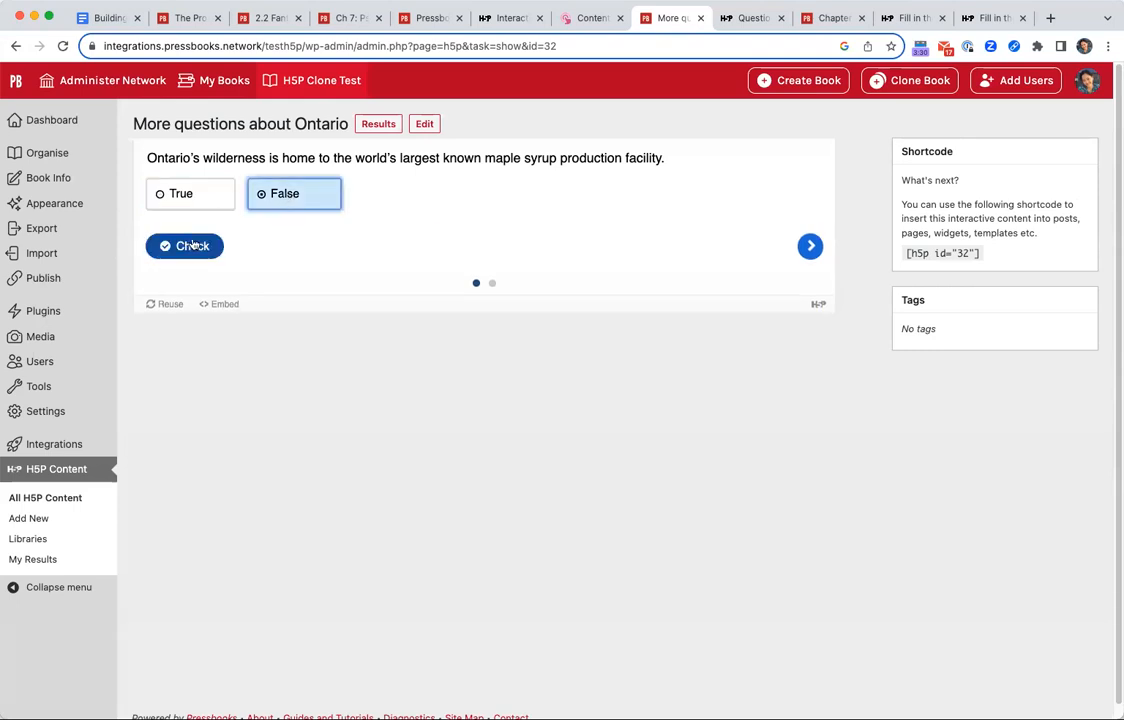
click(183, 243)
drag(146, 241, 514, 262)
click(531, 263)
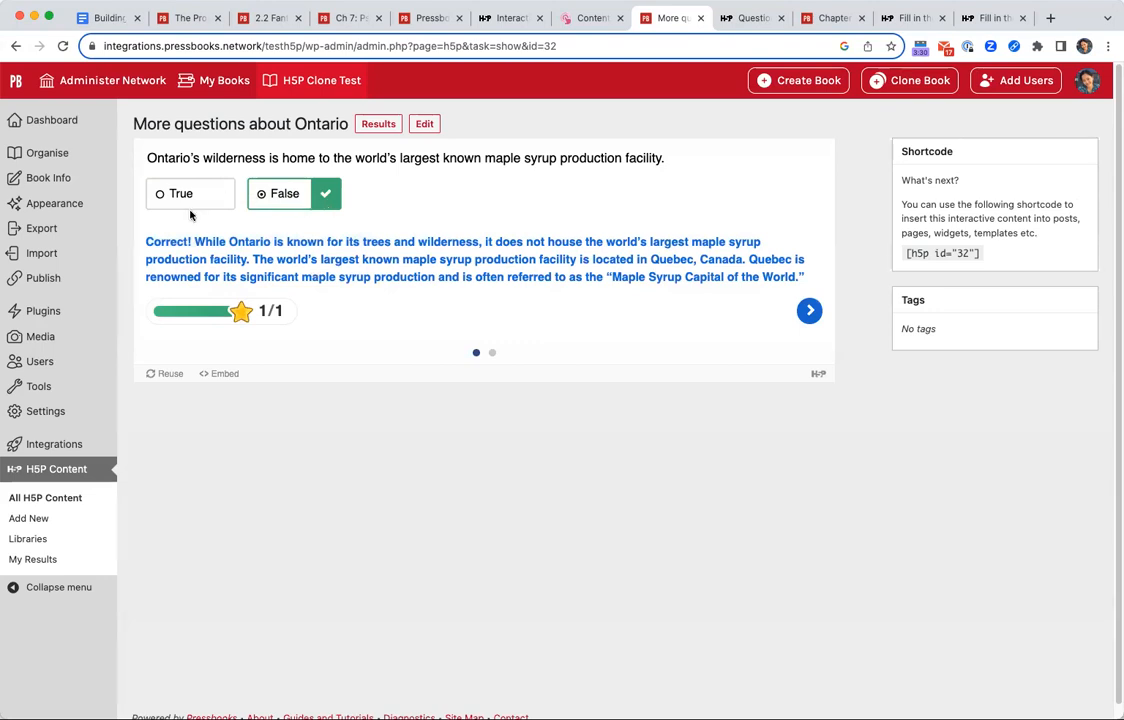
drag(147, 241, 172, 244)
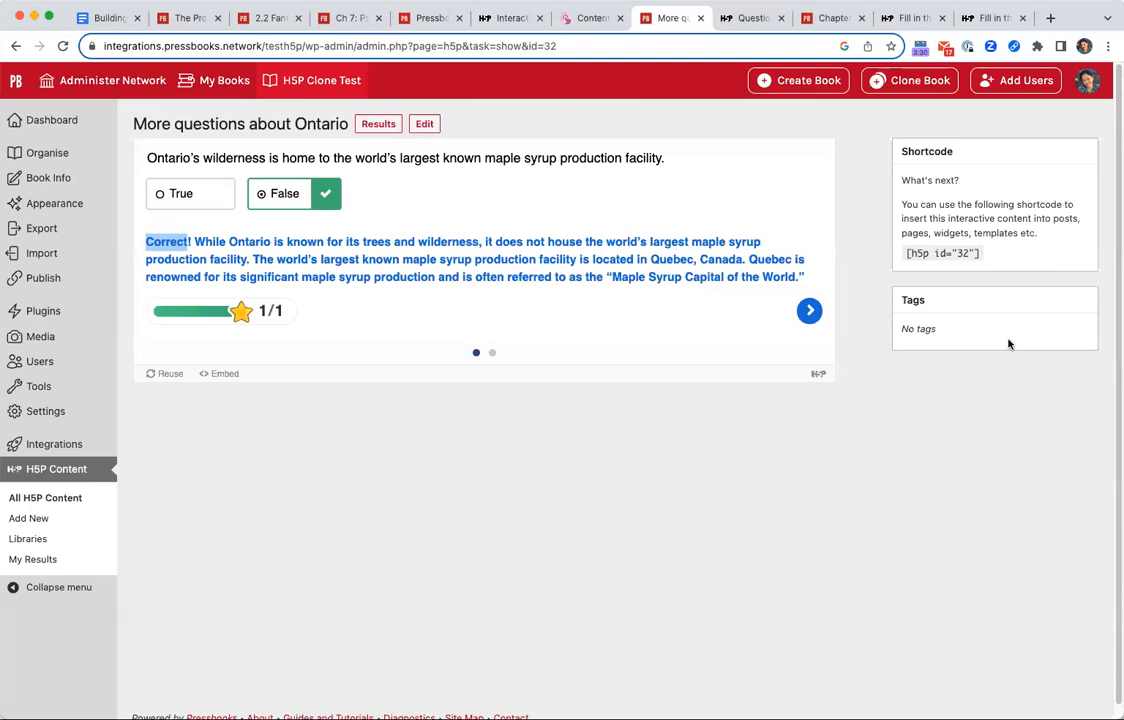
Go to the Indigenous groups question, answer it with Haida, check it and highlight the feedback.
click(809, 311)
click(240, 229)
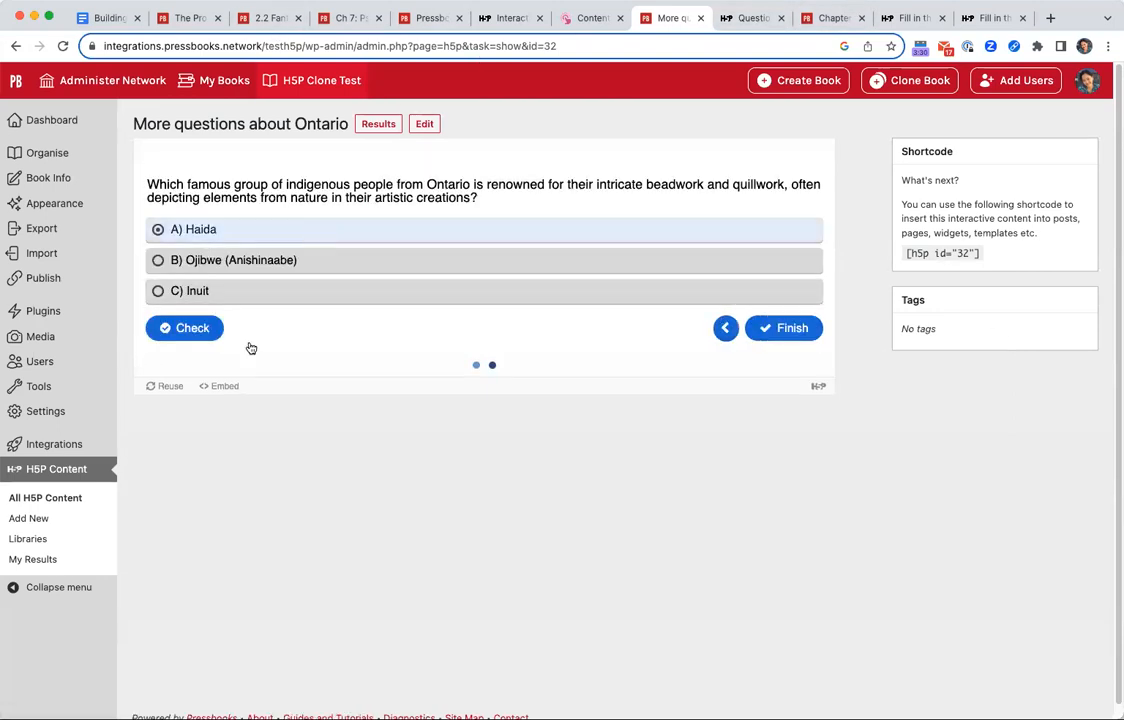
click(190, 330)
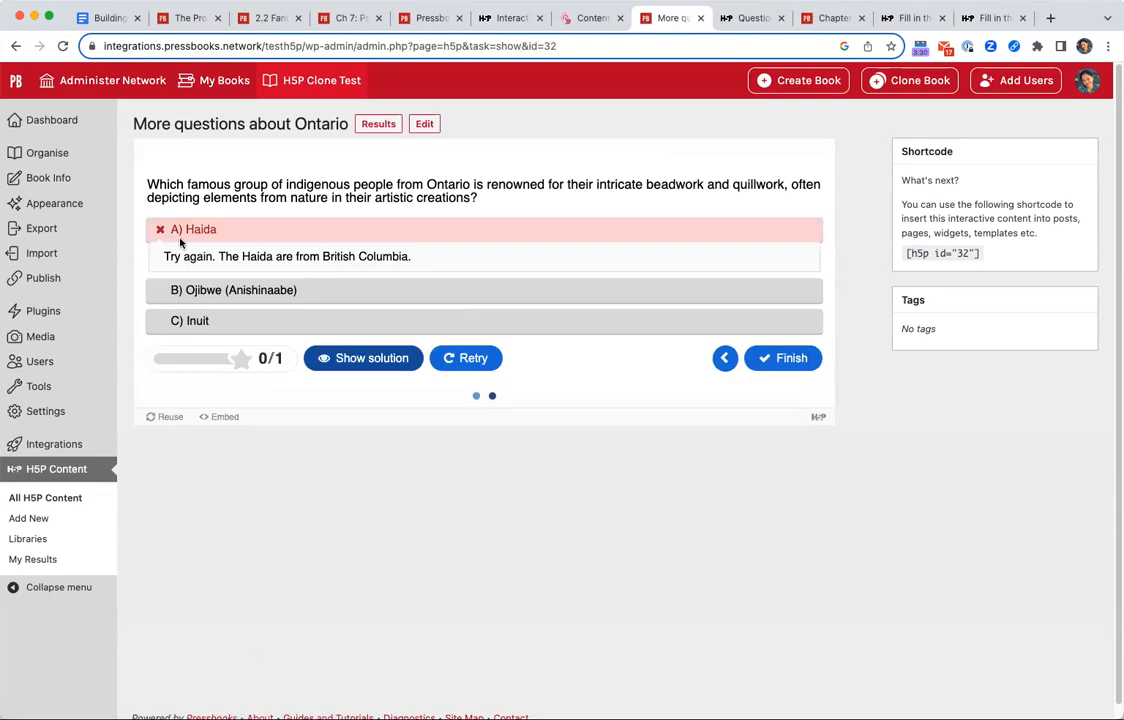
drag(170, 231, 298, 248)
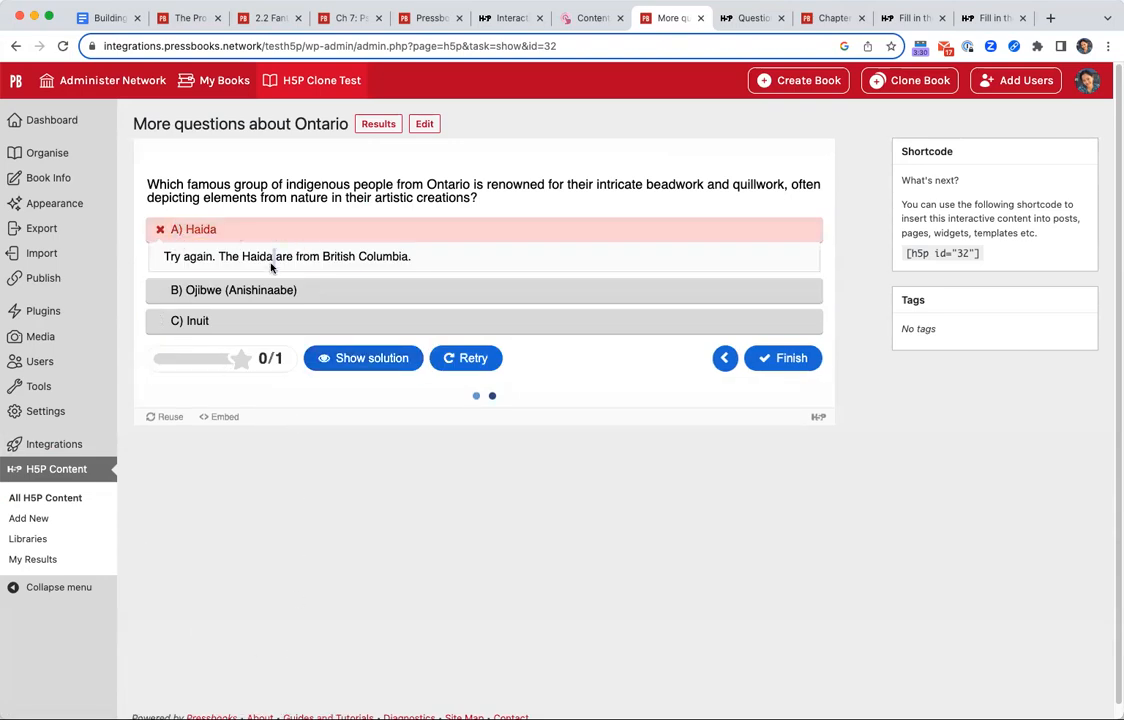
triple_click(272, 257)
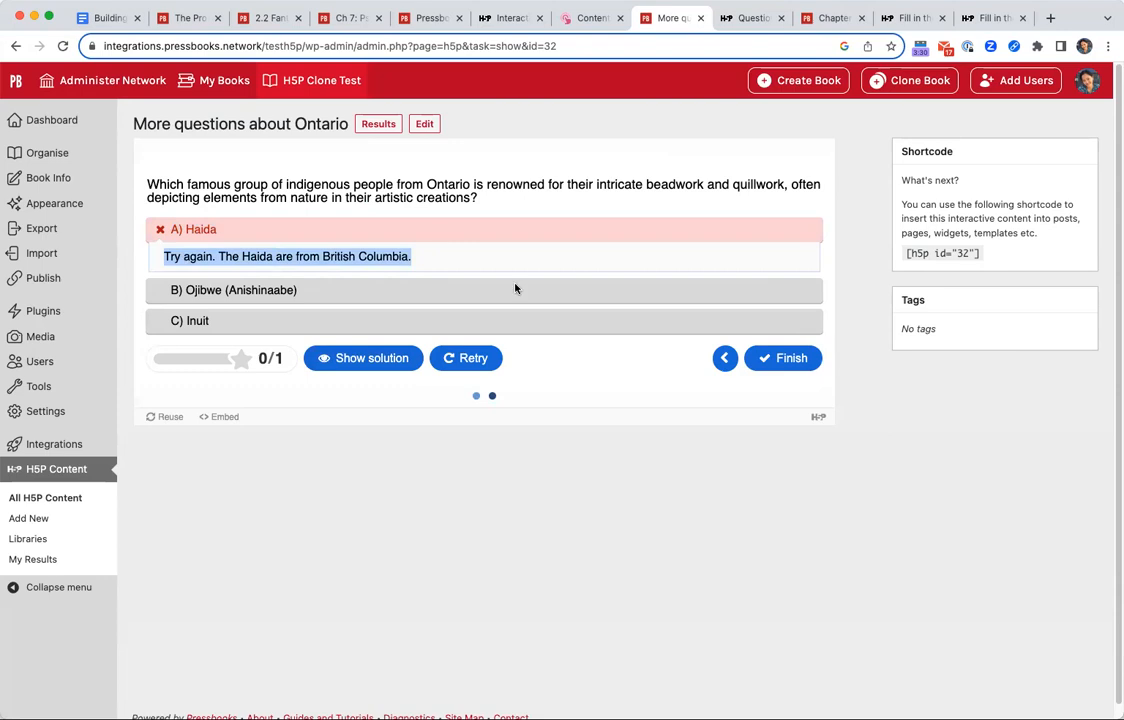
Retry the Indigenous groups question and check the Haida option once more.
click(447, 352)
click(298, 257)
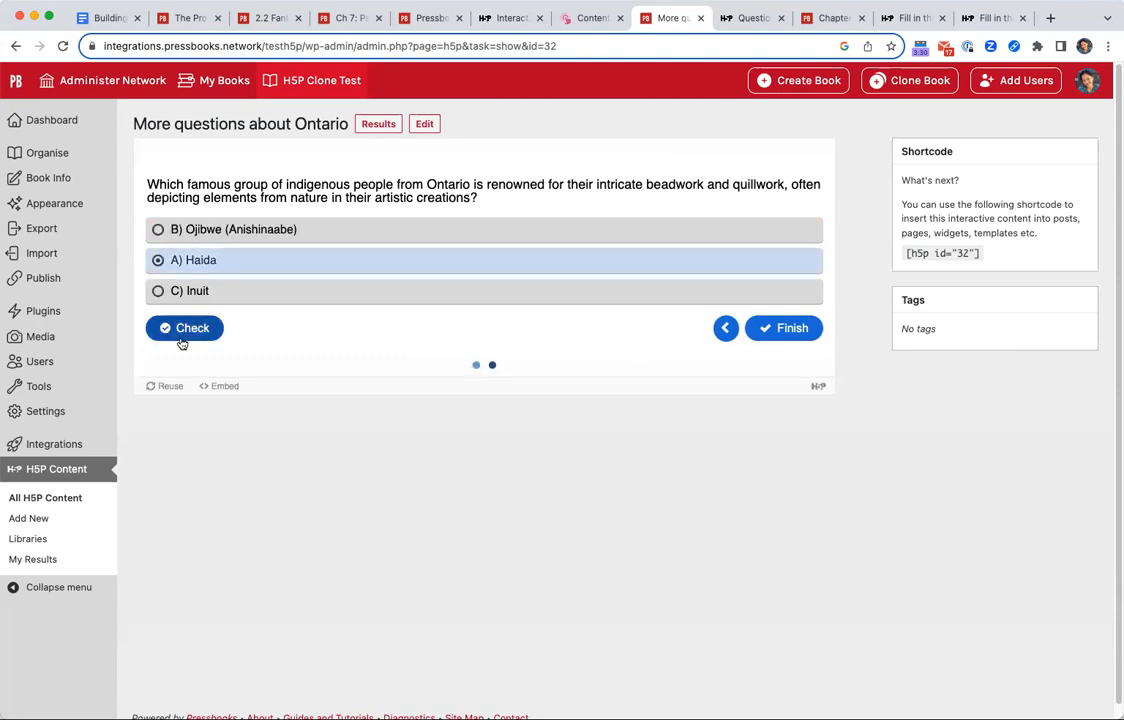
click(181, 333)
Retry the Indigenous groups question with Ojibwe (Anishinaabe), check the answer and finish the quiz.
click(490, 361)
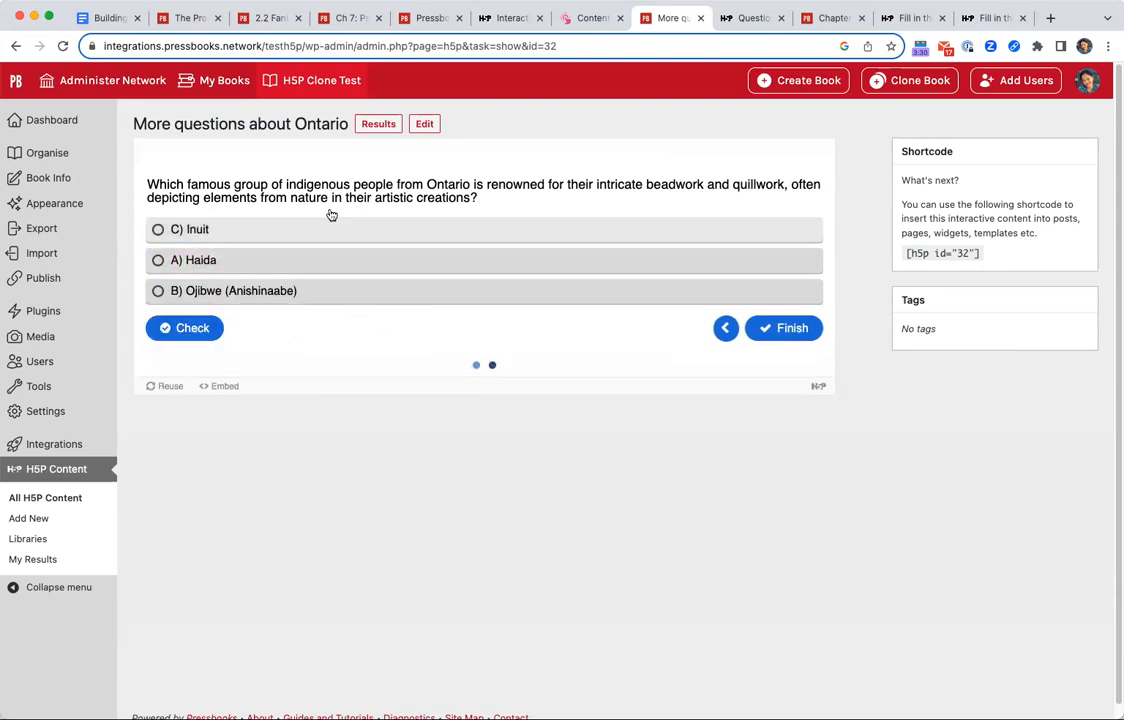
click(205, 290)
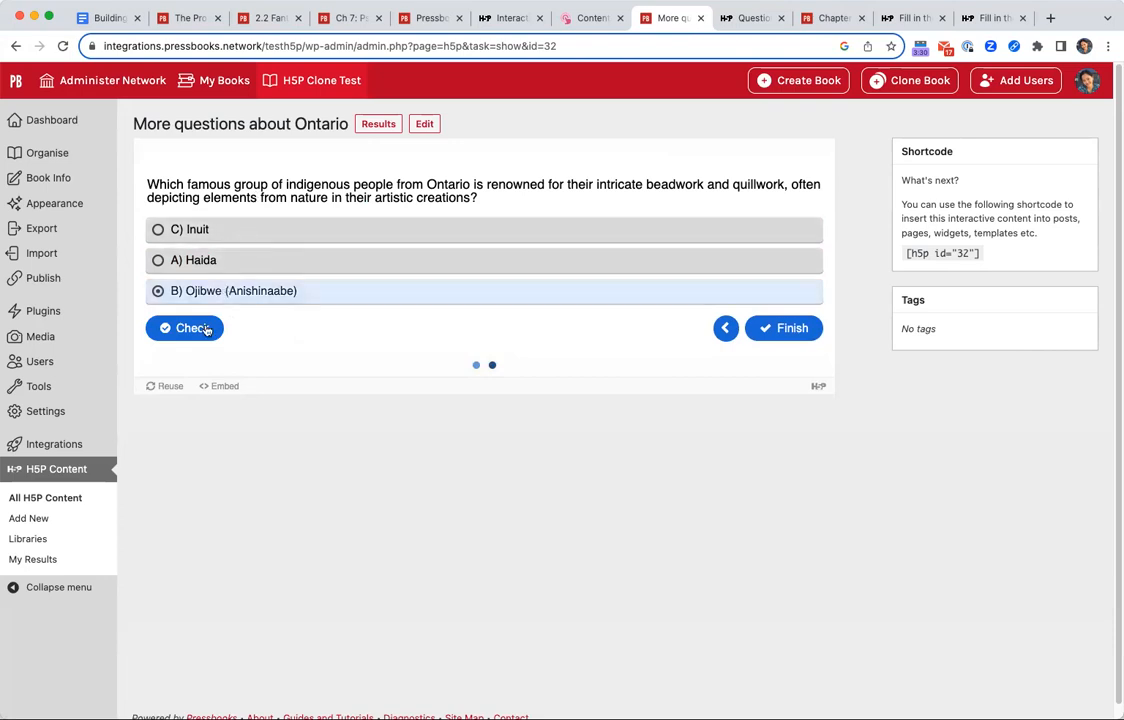
click(192, 328)
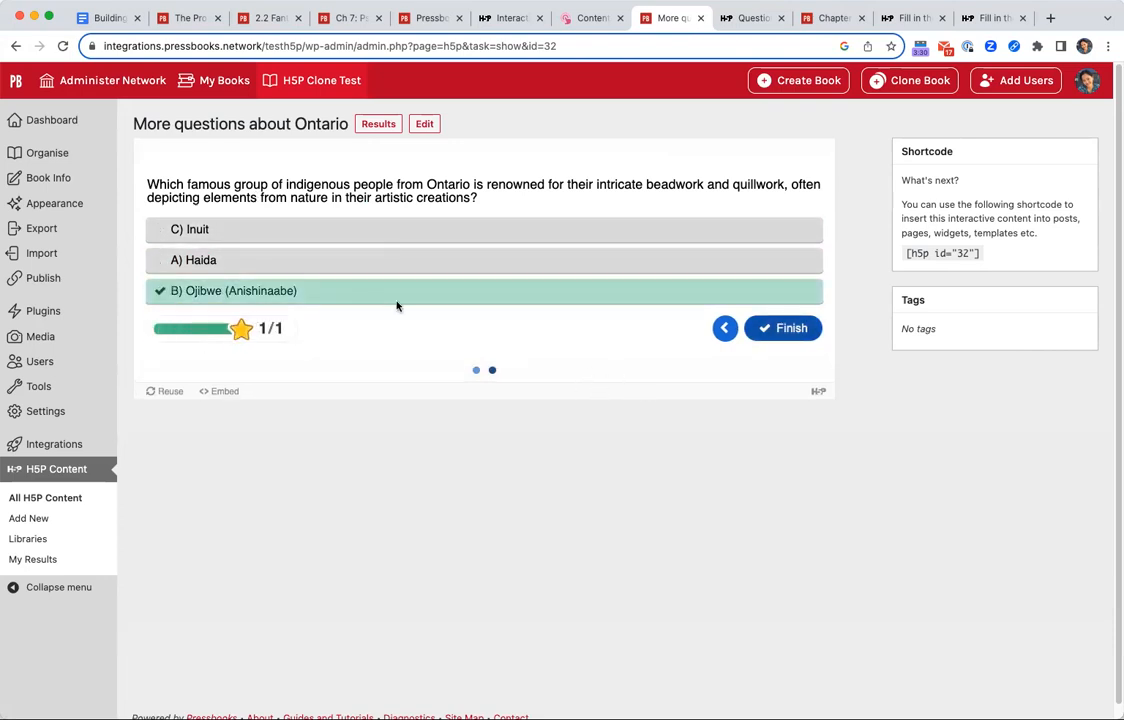
click(787, 327)
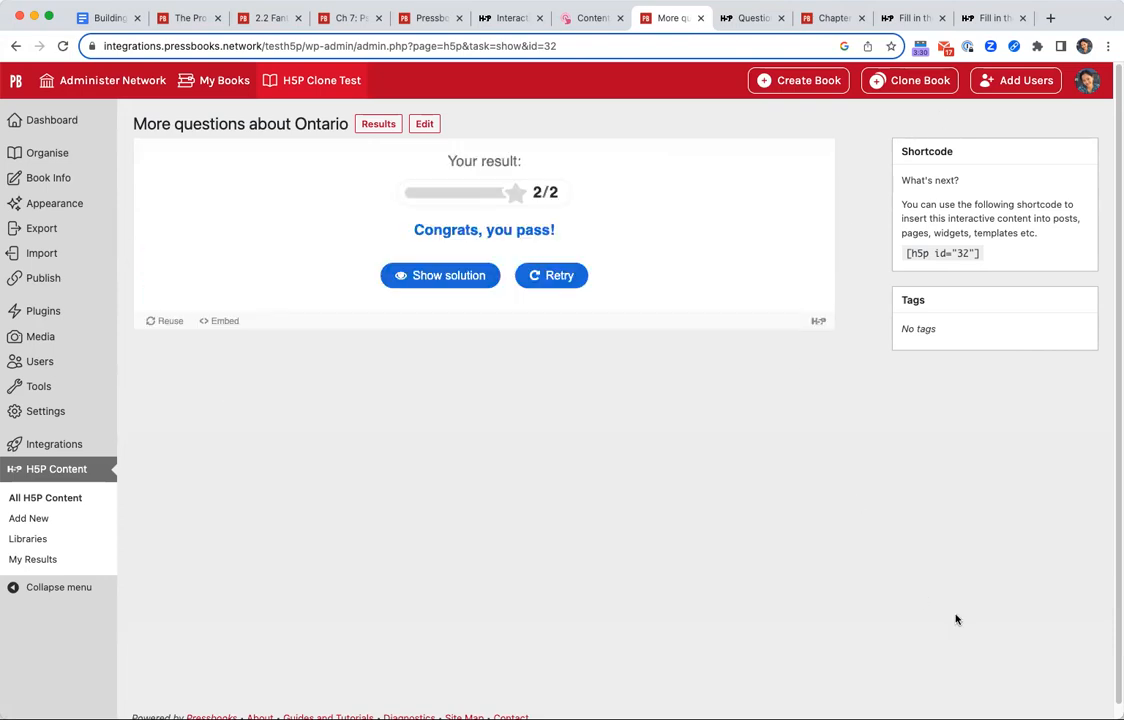
Highlight the congratulations message in the quiz result, then clear the highlight.
drag(414, 232, 695, 253)
click(717, 252)
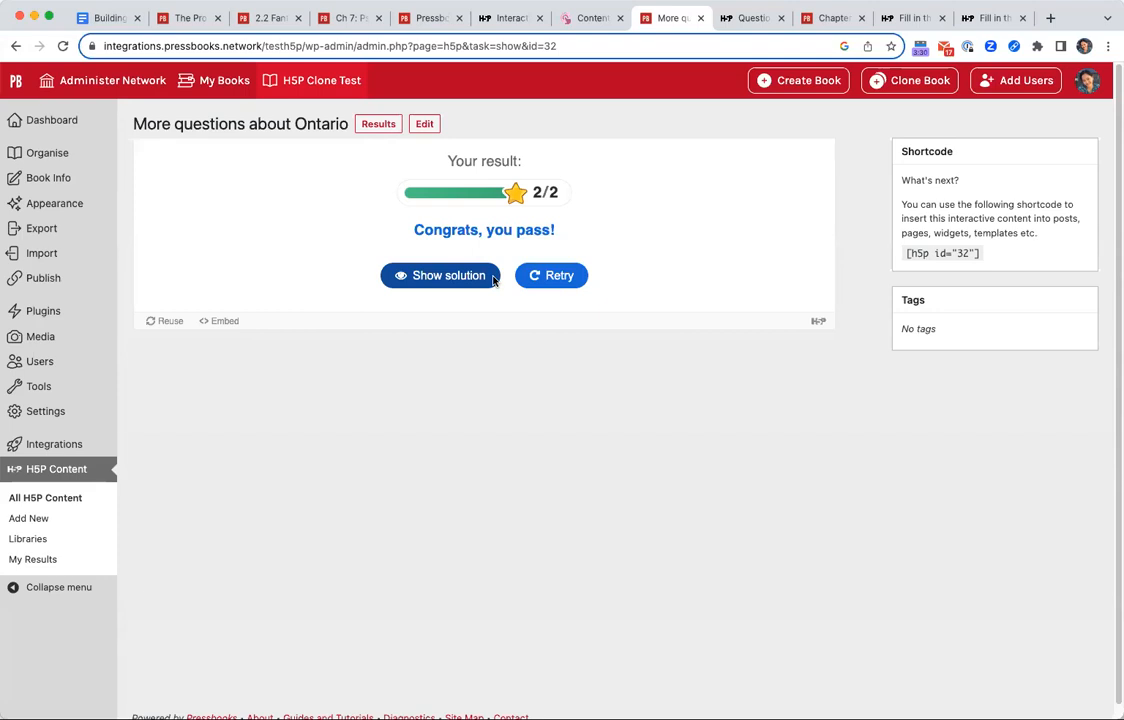
Switch to the digestion and absorption chapter and open the Nutrition Essentials book's home page.
click(183, 17)
scroll(960, 441, up, 5)
scroll(960, 441, up, 12)
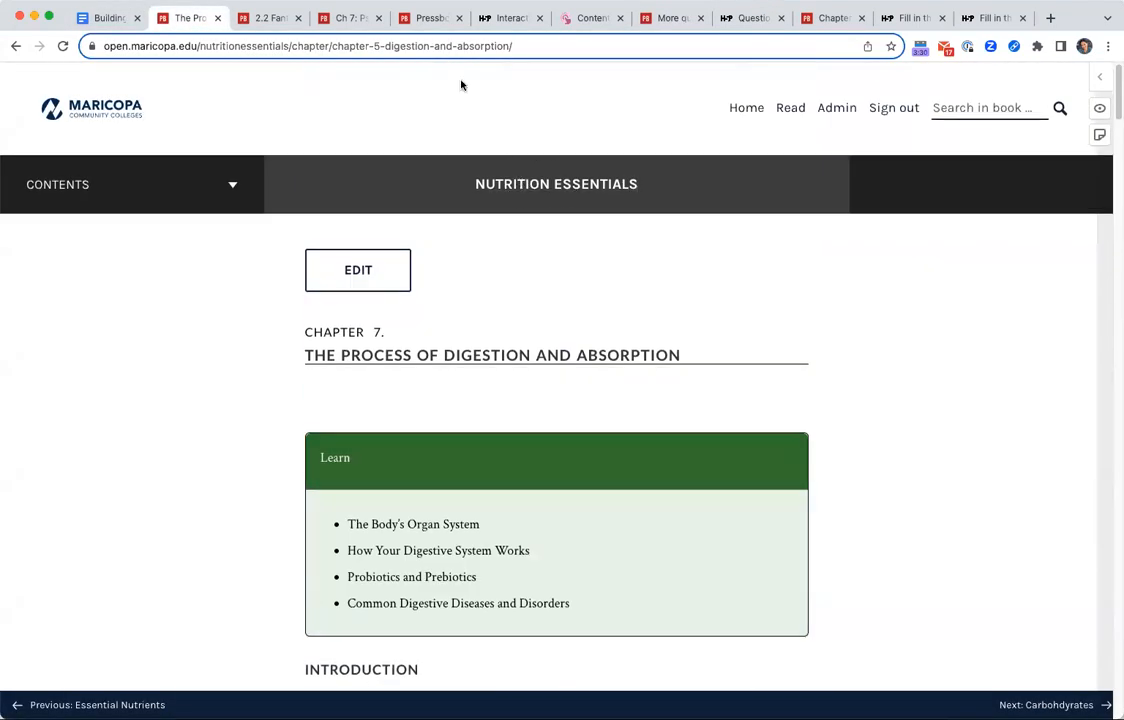
click(553, 170)
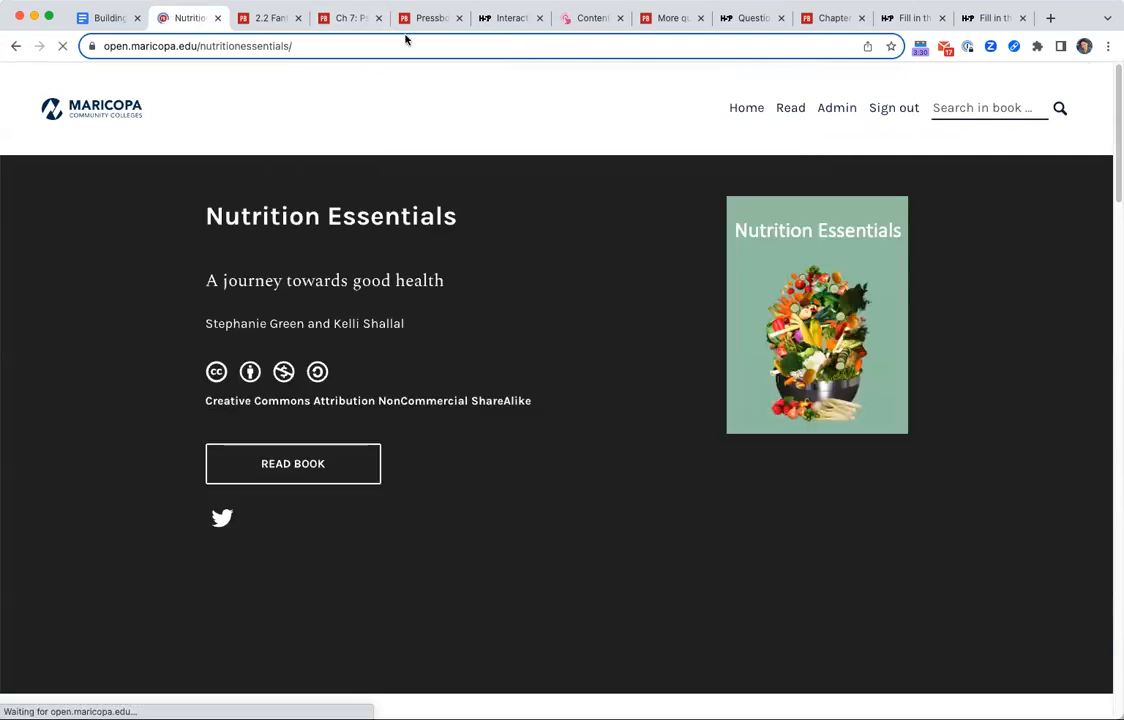
Examine the book's Creative Commons licence, highlighting its NonCommercial and ShareAlike terms.
triple_click(390, 400)
click(565, 406)
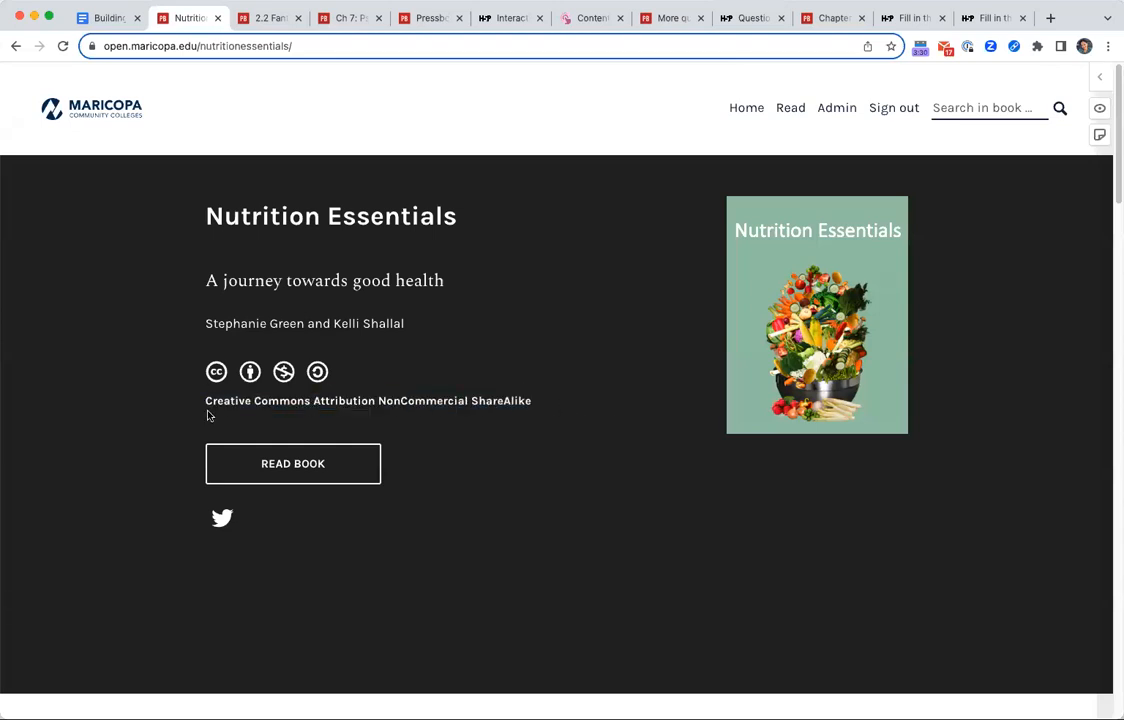
double_click(421, 400)
double_click(500, 400)
click(603, 418)
scroll(615, 439, down, 3)
scroll(620, 474, up, 3)
Browse the filtered book results in the Pressbooks Directory as far as The Story of Dinosaurs.
click(441, 18)
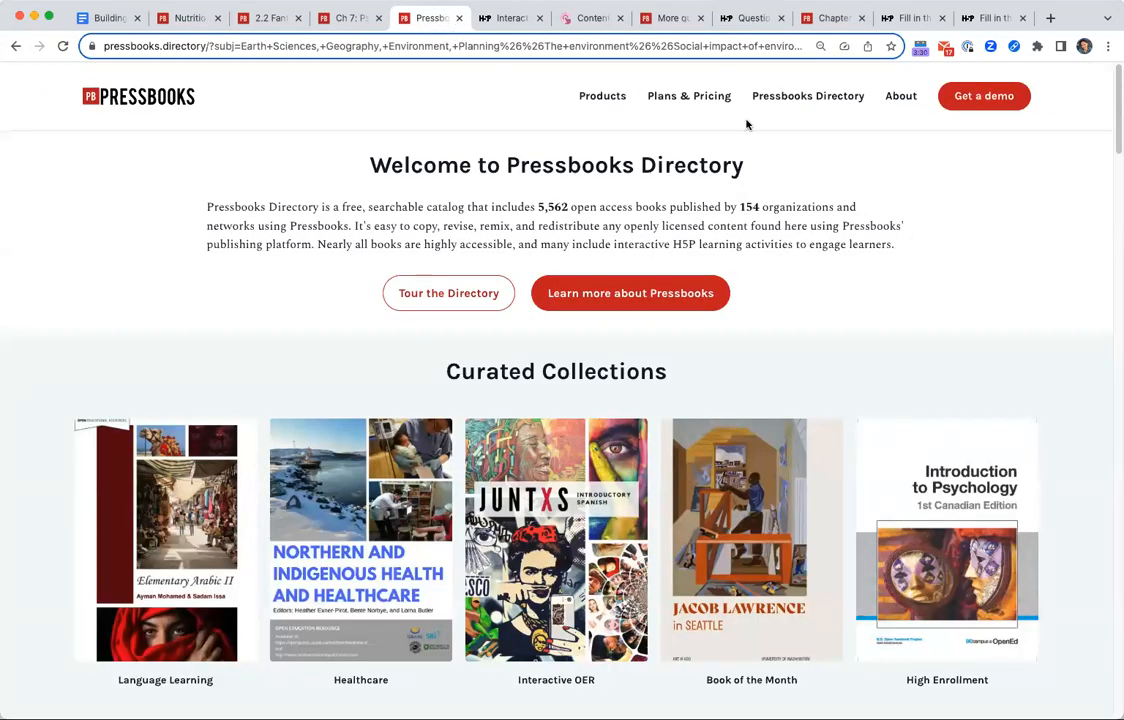
scroll(666, 228, down, 3)
scroll(666, 228, up, 3)
scroll(848, 458, down, 3)
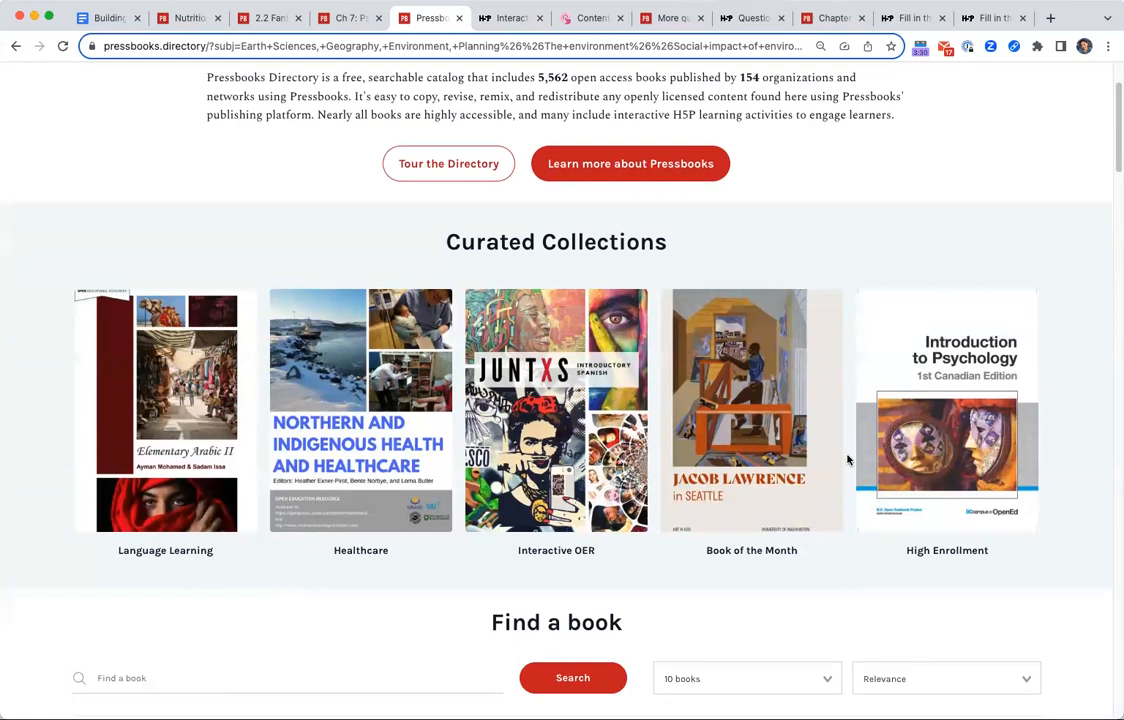
scroll(564, 514, down, 5)
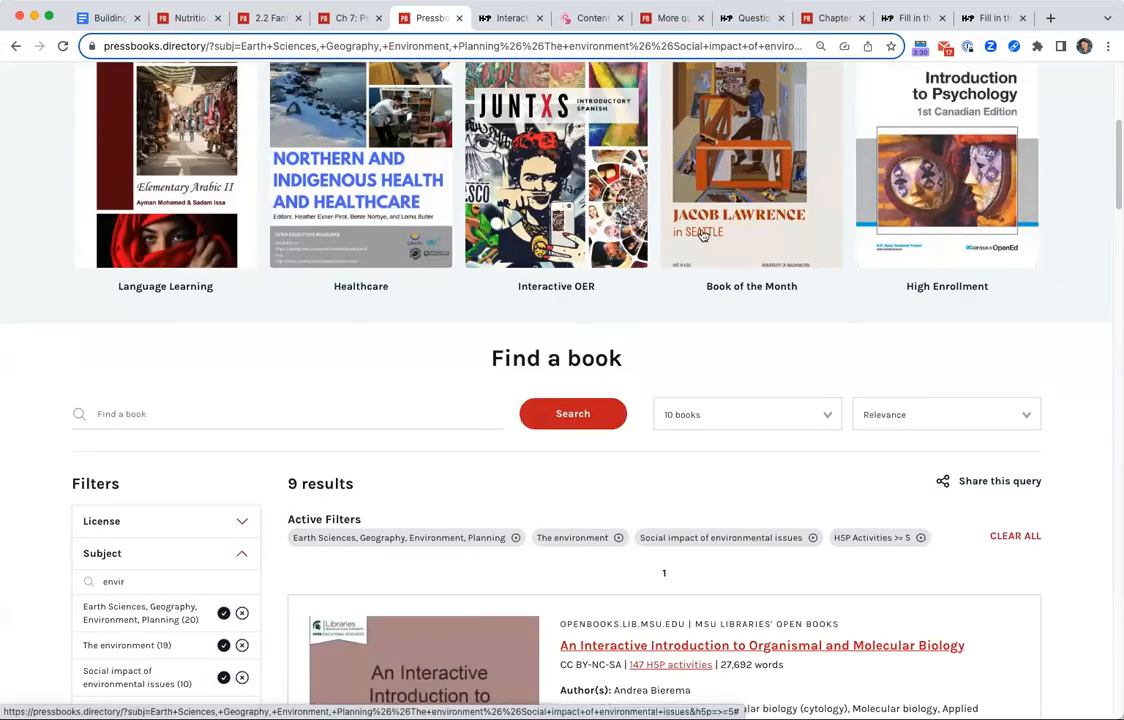
scroll(943, 514, down, 5)
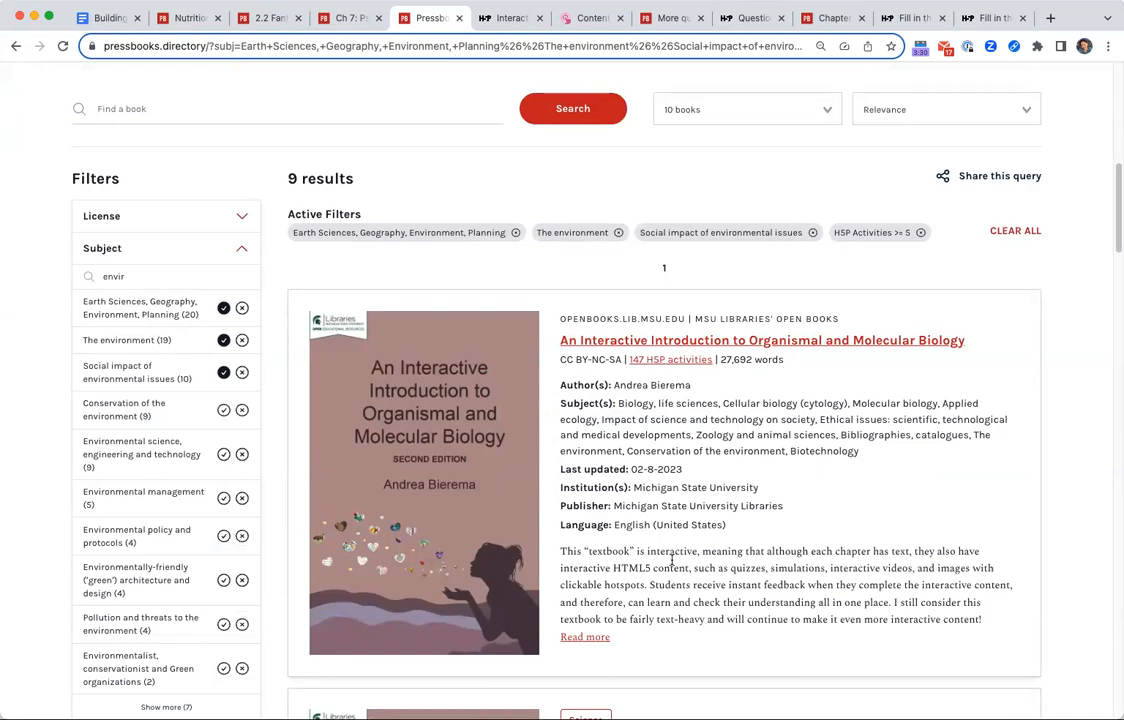
scroll(672, 560, down, 15)
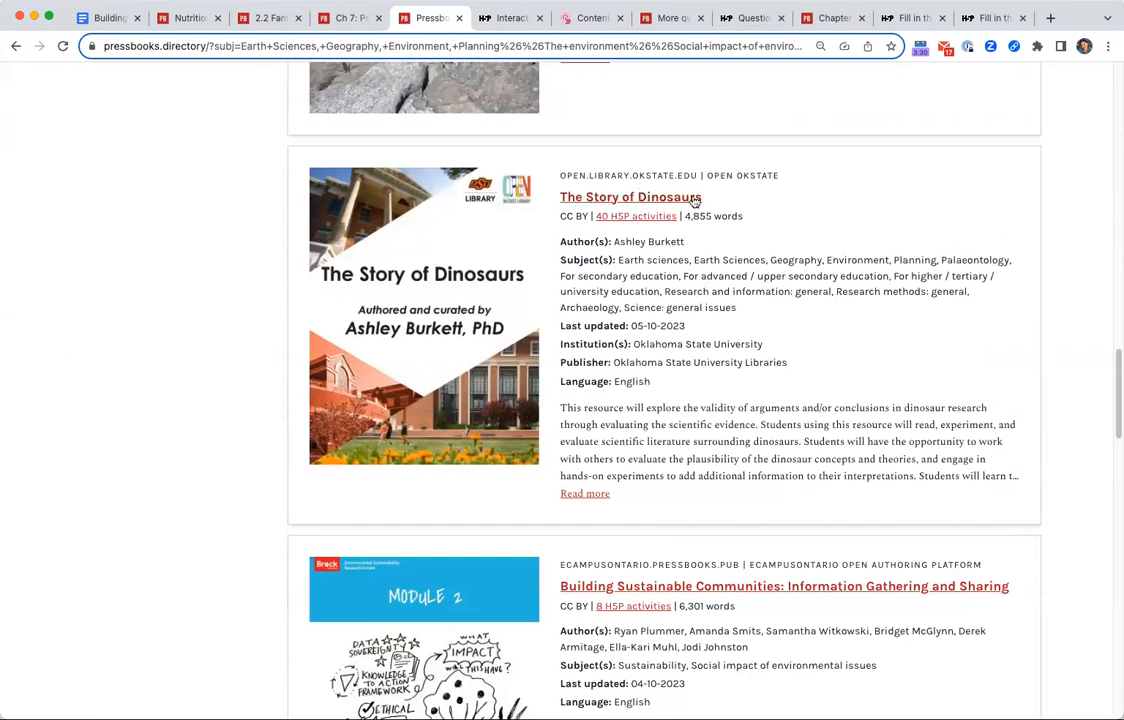
Open the H5P activities list of The Story of Dinosaurs in a new tab and switch to it.
drag(561, 217, 590, 217)
right_click(592, 215)
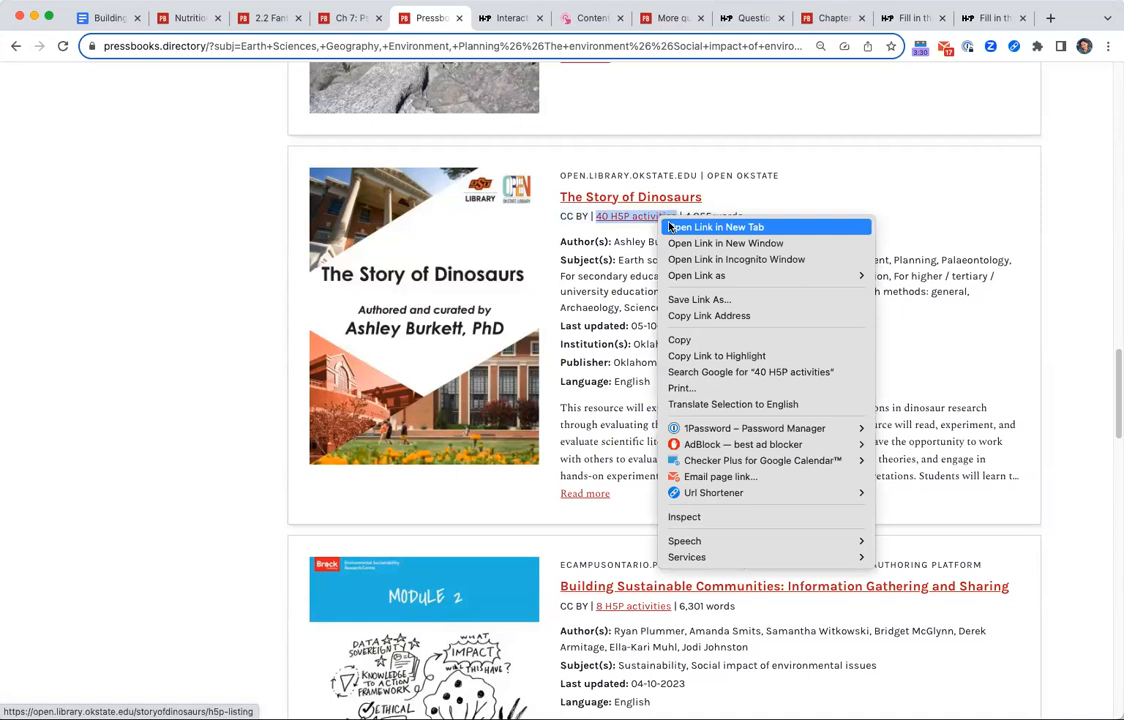
click(672, 226)
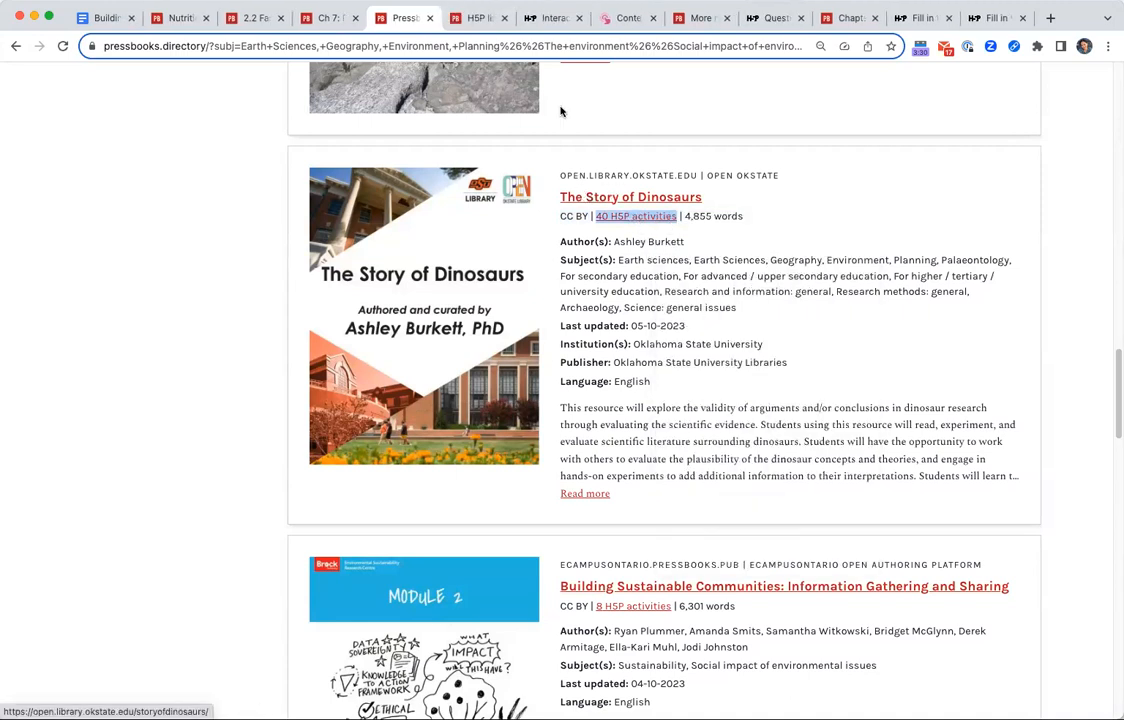
click(477, 18)
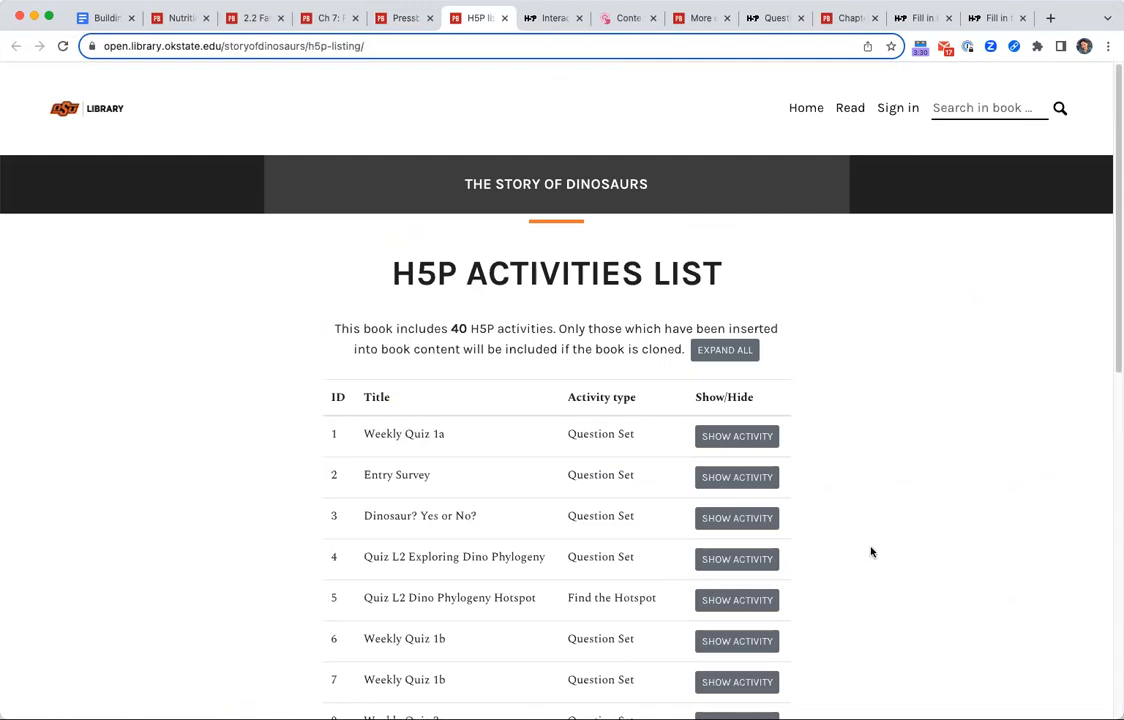
Show the Weekly Quiz 1a activity and page through to its fourth question.
click(754, 438)
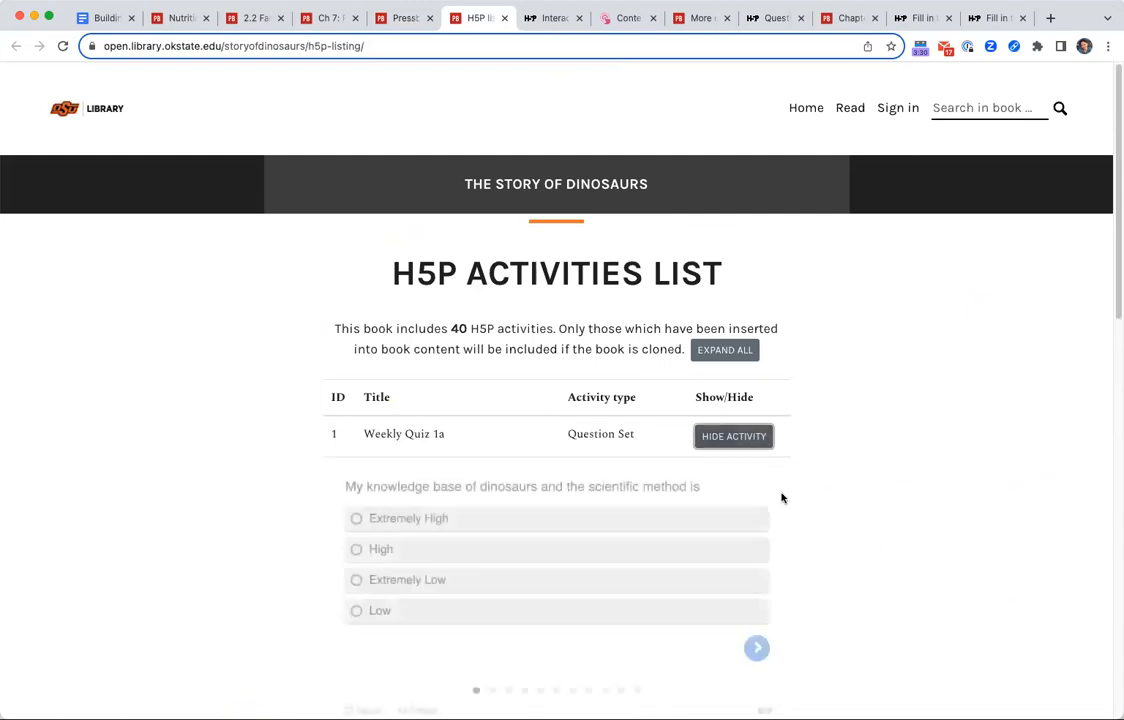
scroll(865, 560, down, 3)
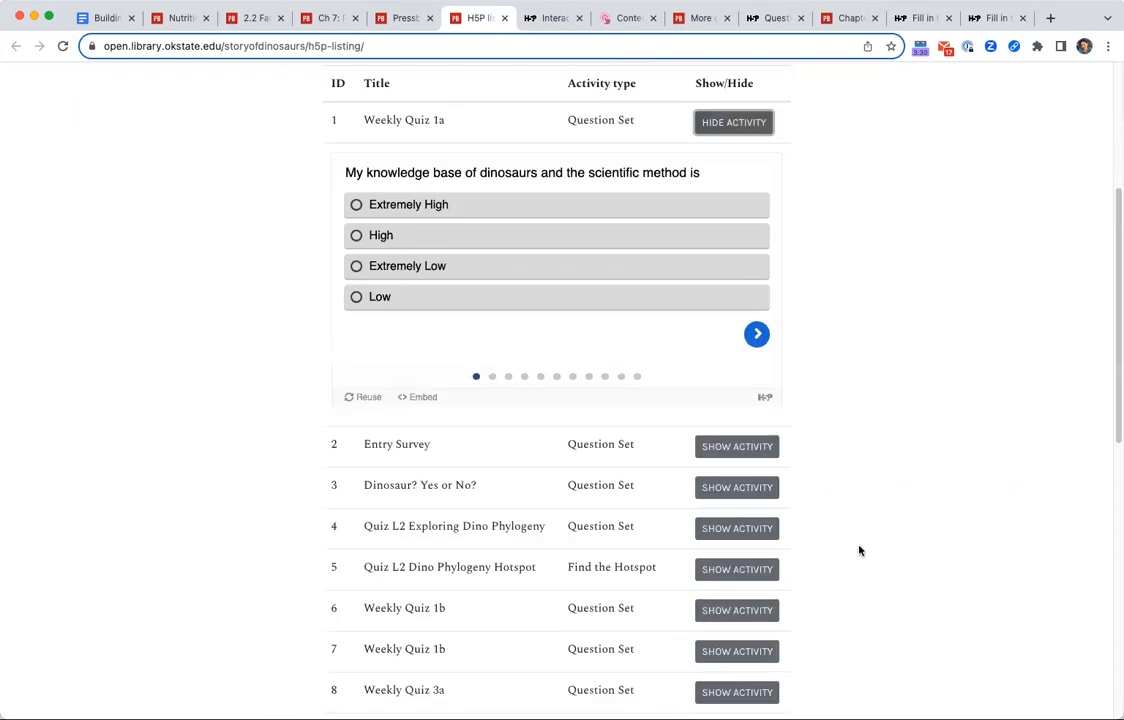
click(757, 334)
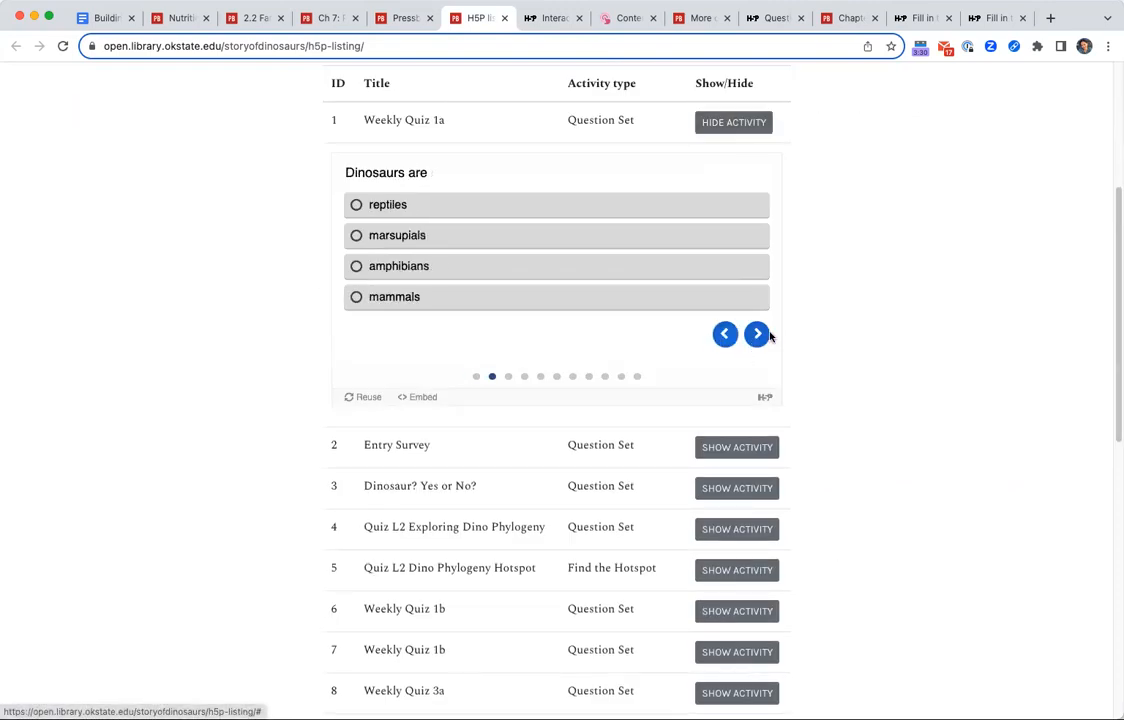
click(757, 334)
click(757, 334)
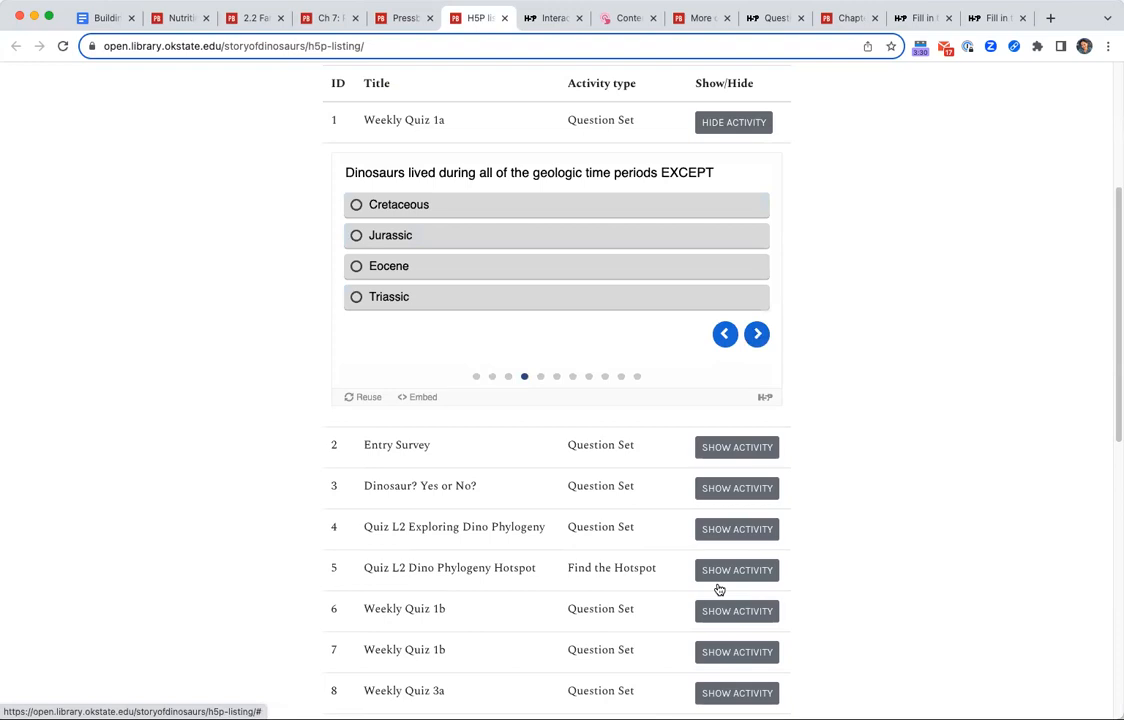
Show the "Dinosaur? Yes or No?" activity, answer Yes for animal #1, check it and advance to animal #2.
click(737, 489)
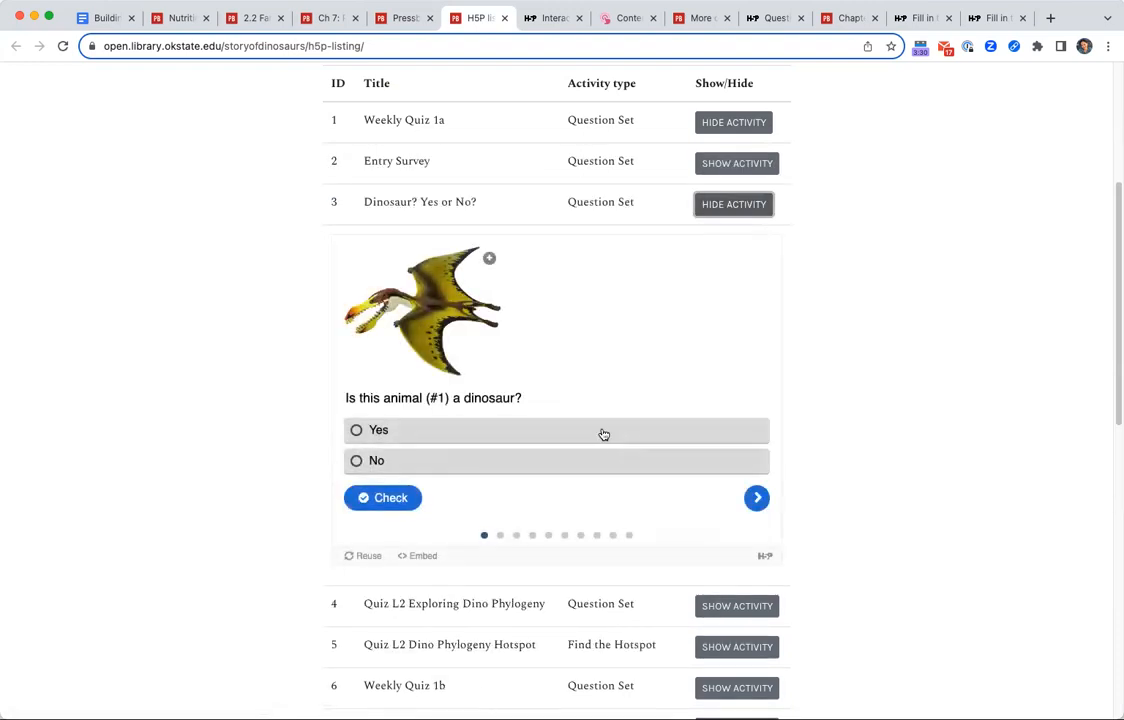
click(452, 431)
click(383, 497)
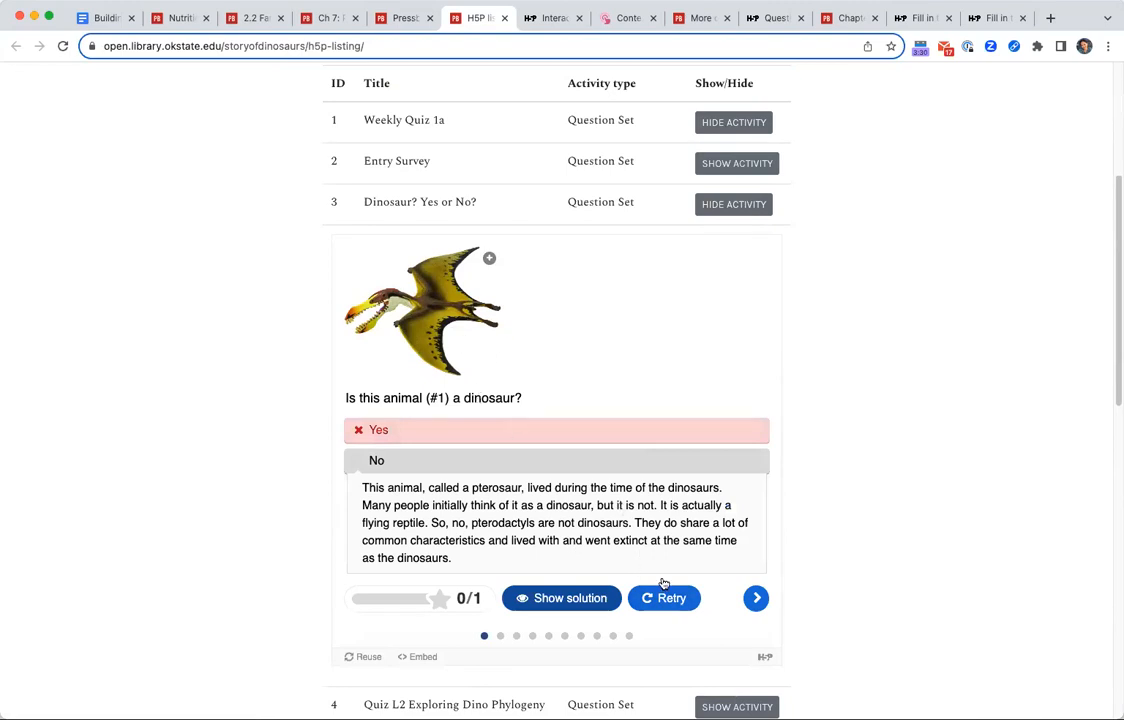
click(756, 598)
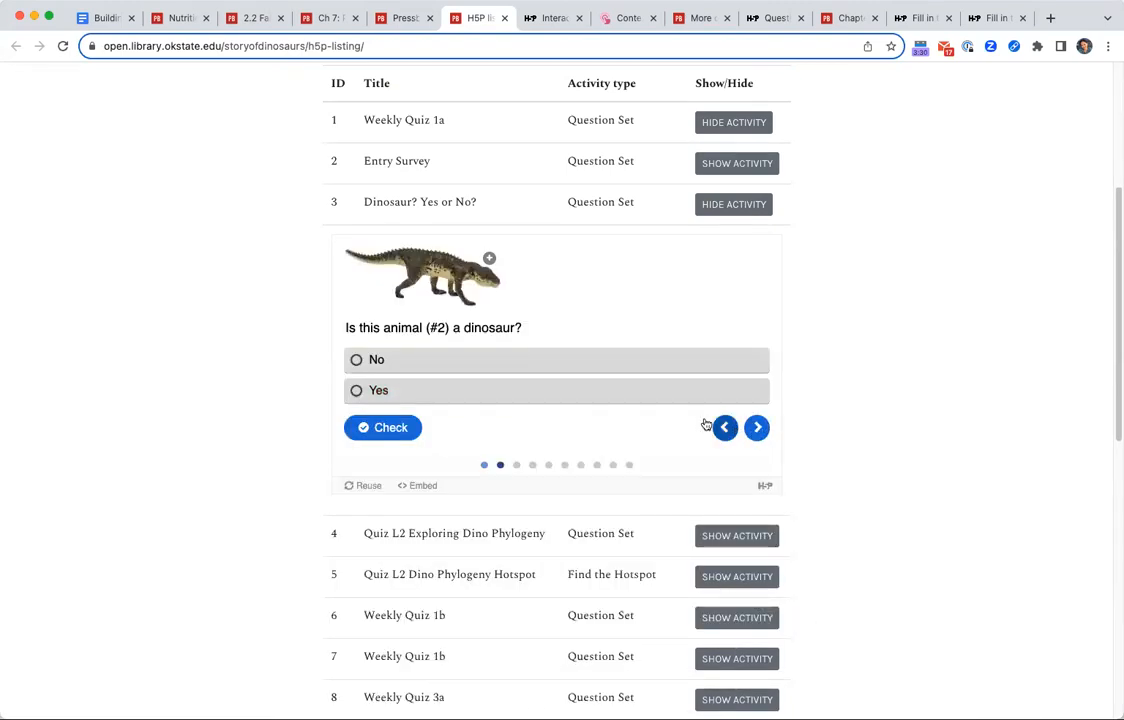
Download the "Dinosaur? Yes or No?" activity as an .h5p file for reuse.
scroll(628, 484, down, 5)
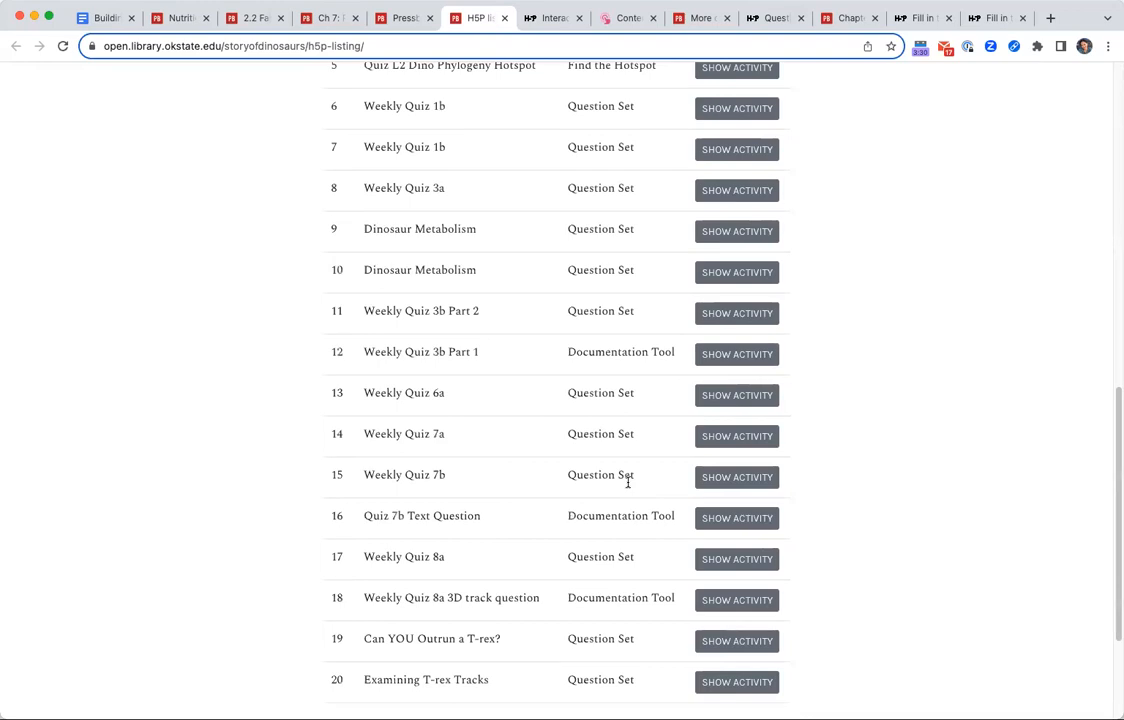
scroll(628, 484, up, 5)
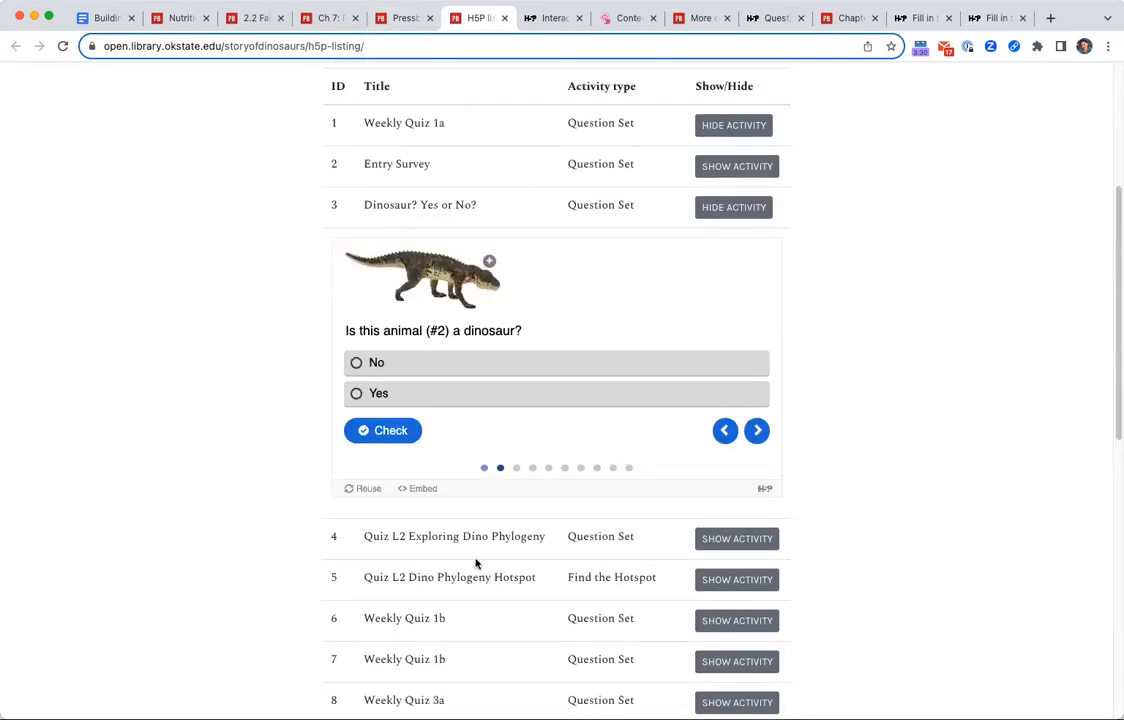
click(368, 488)
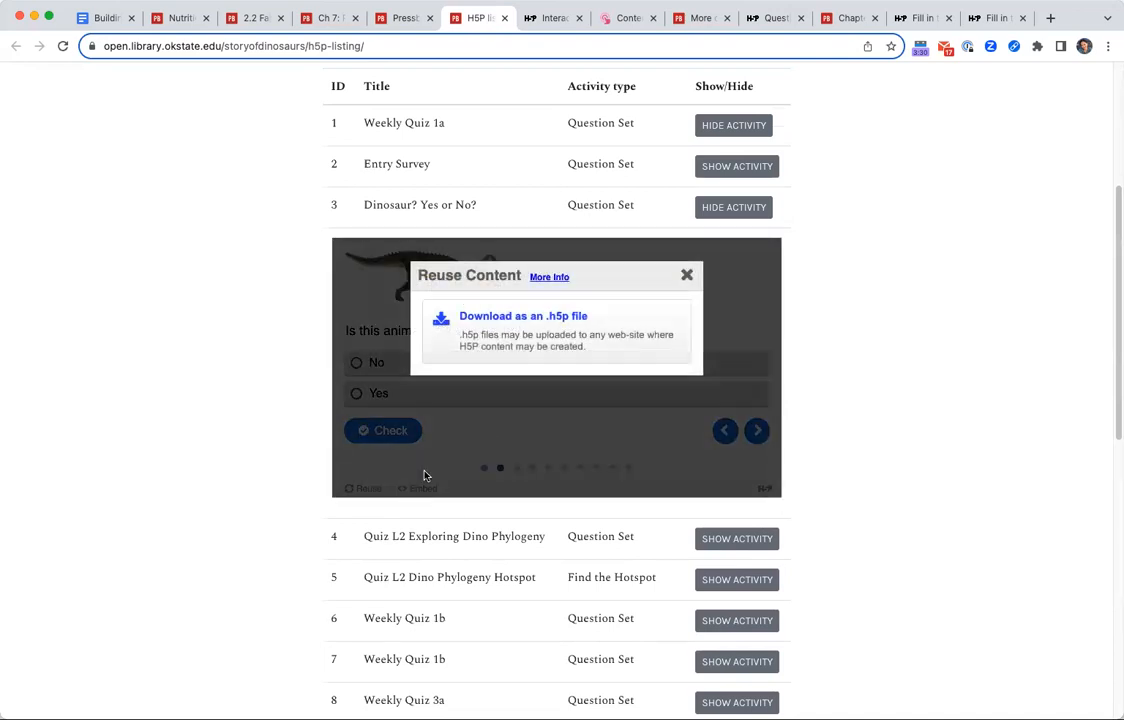
click(568, 335)
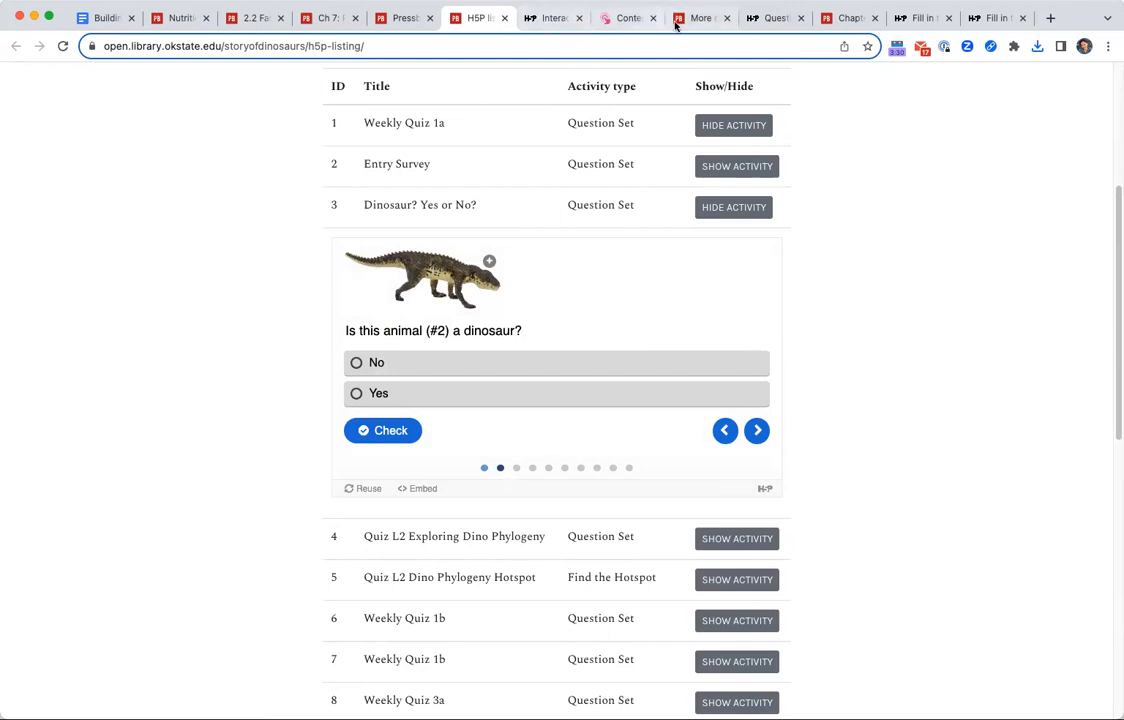
Add new H5P content in the H5P Clone Test book by uploading and using dinosaur-yes-or-no-3.h5p.
click(710, 22)
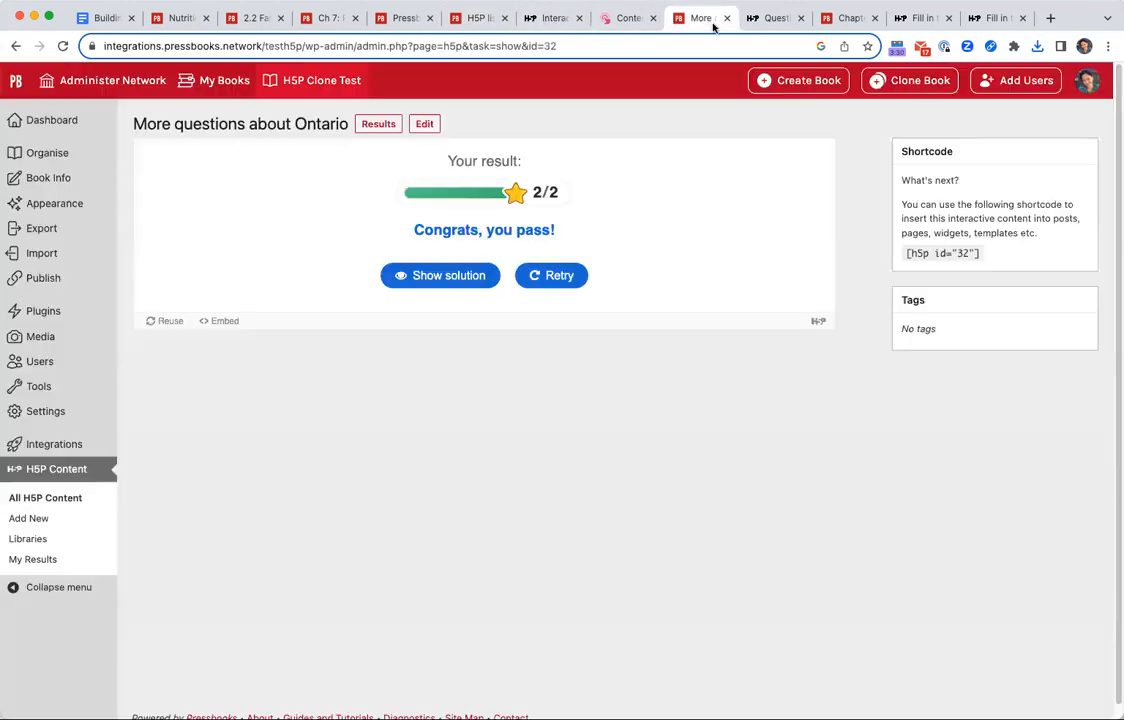
click(46, 518)
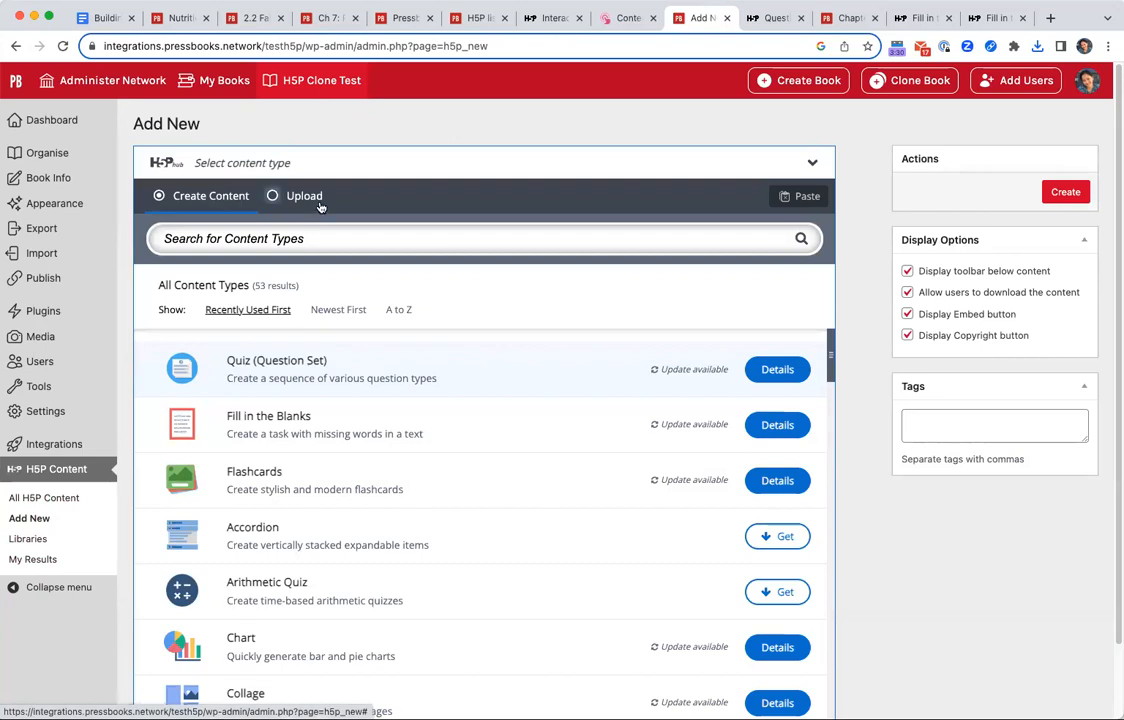
click(278, 190)
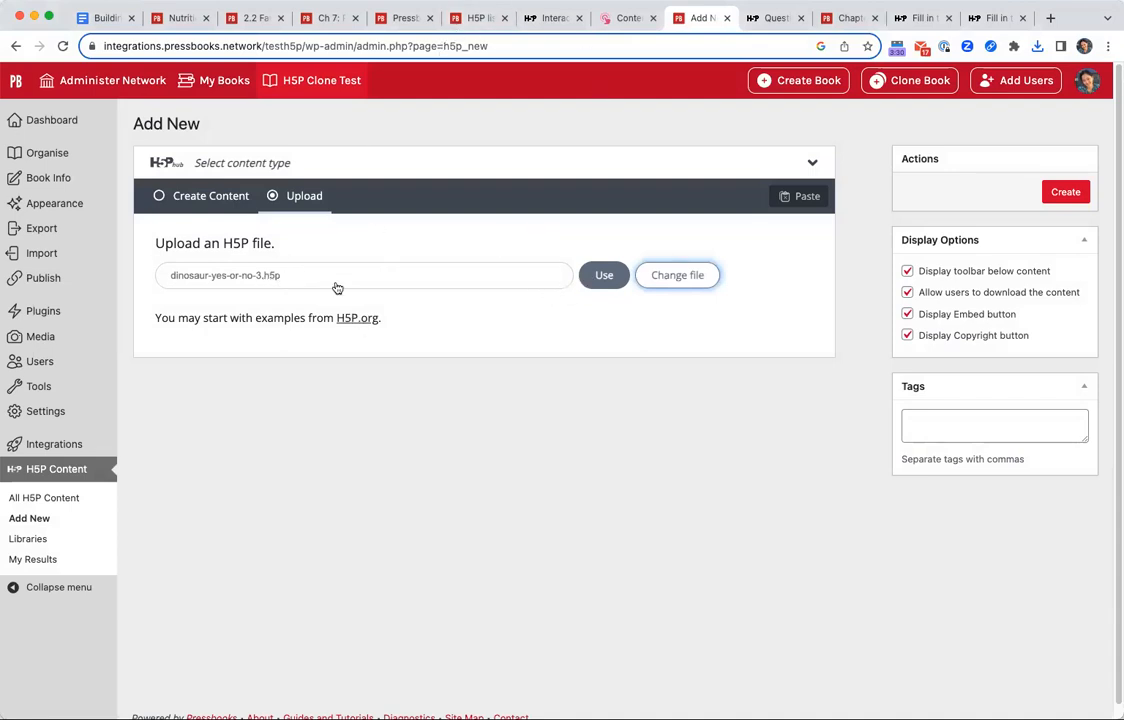
click(604, 277)
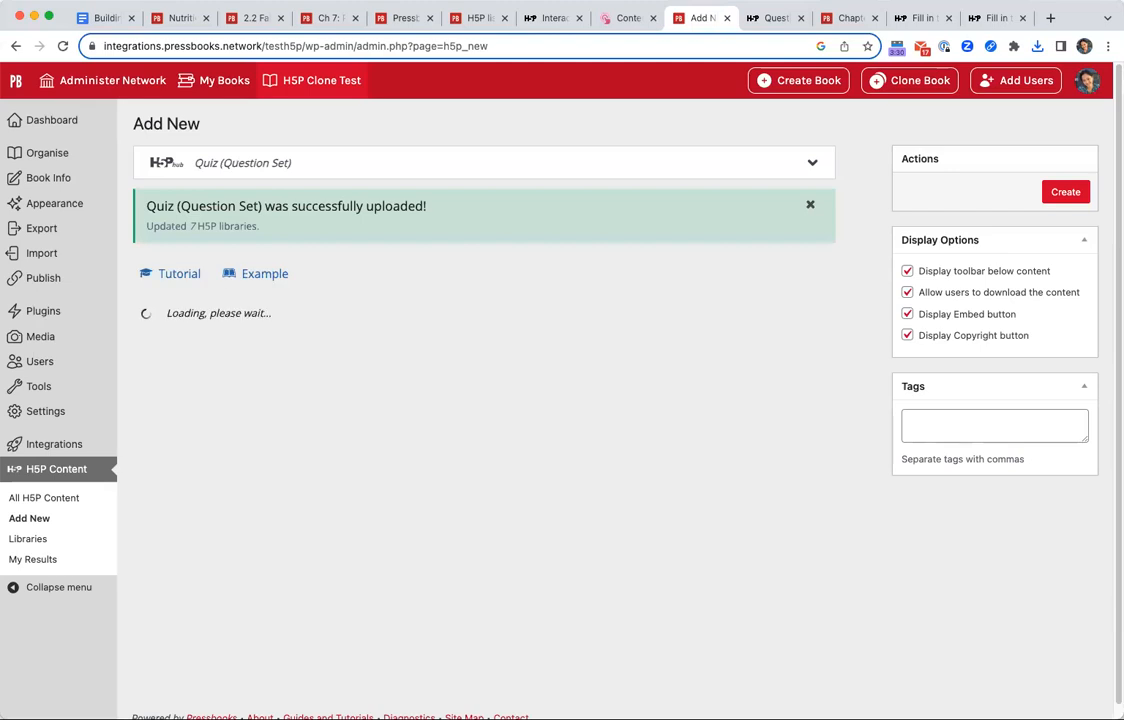
Review the imported quiz's question list and the answer options and feedback settings of its third question.
scroll(825, 496, down, 6)
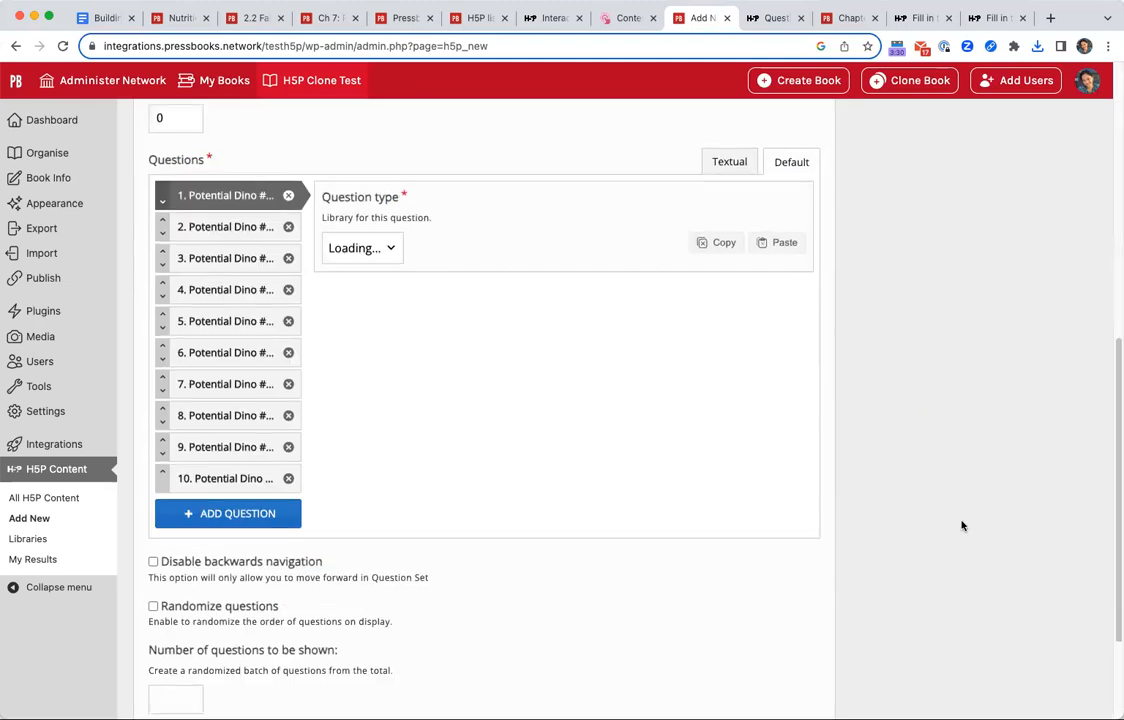
scroll(409, 268, up, 3)
click(225, 510)
click(230, 535)
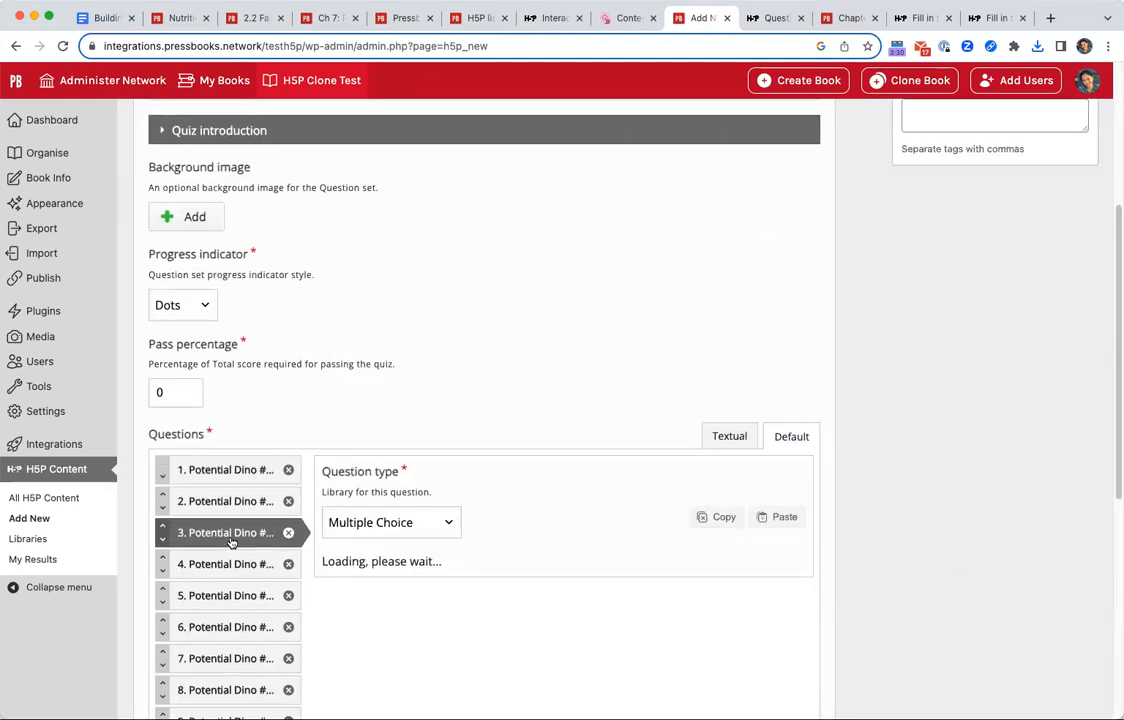
scroll(389, 580, down, 3)
scroll(261, 507, down, 6)
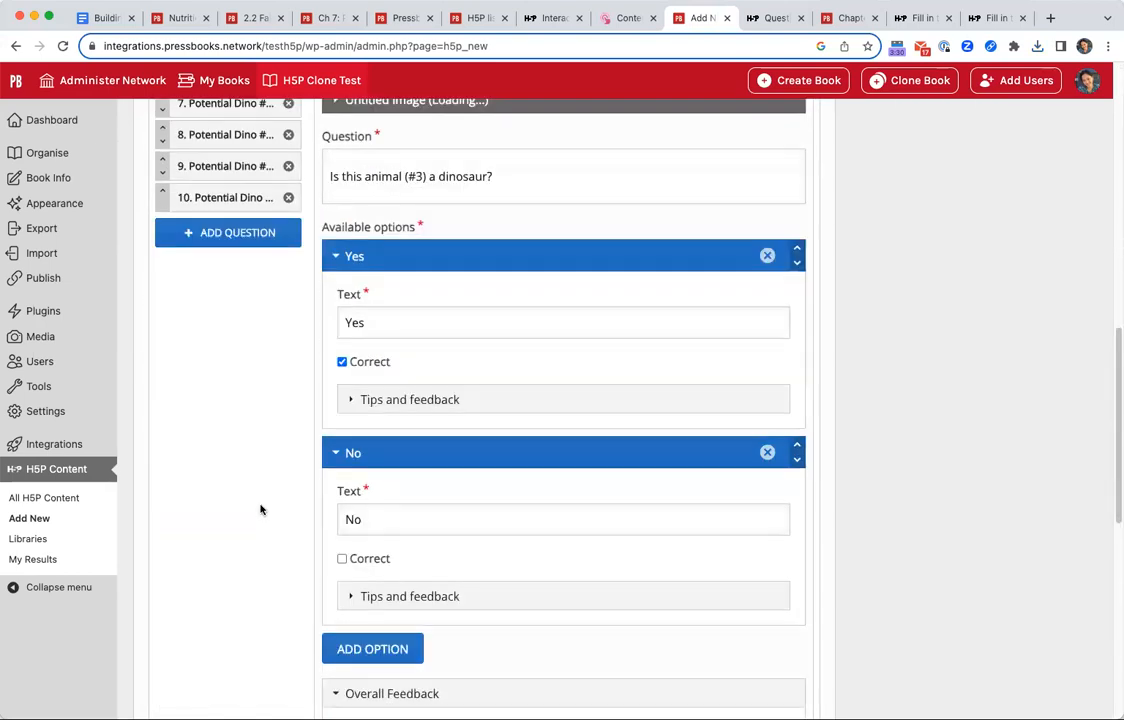
scroll(262, 508, down, 3)
Set the number of questions shown to 5, randomize questions, disable backwards navigation and create the quiz.
click(174, 500)
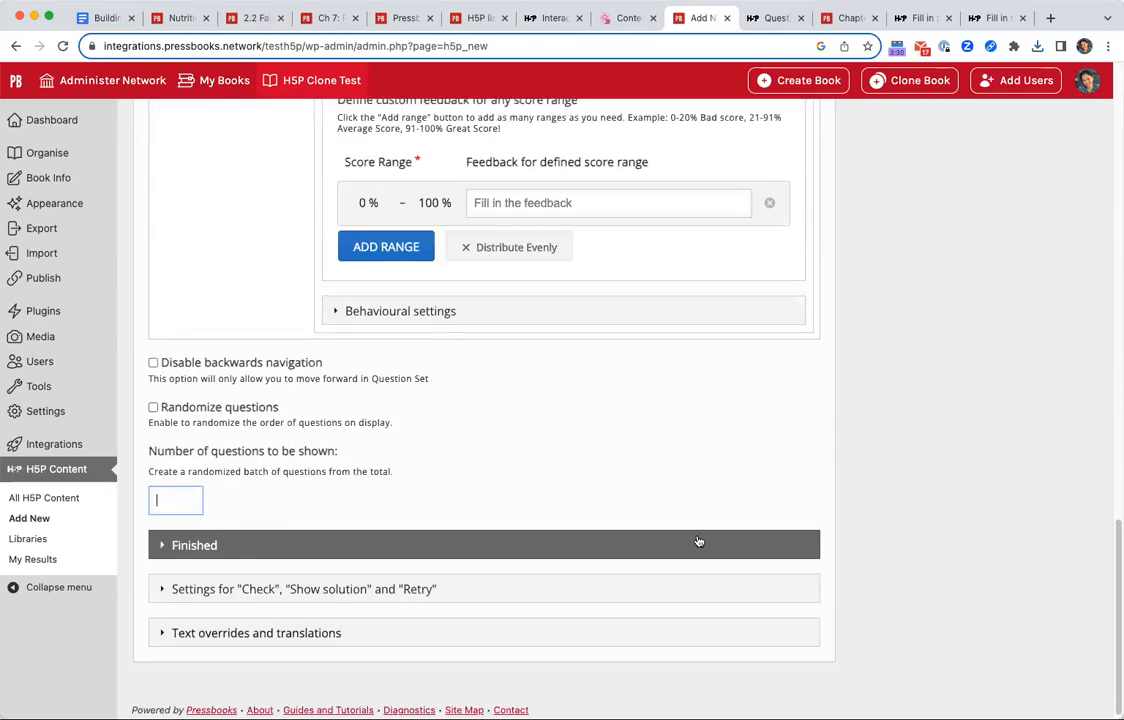
text(5)
click(253, 408)
click(286, 365)
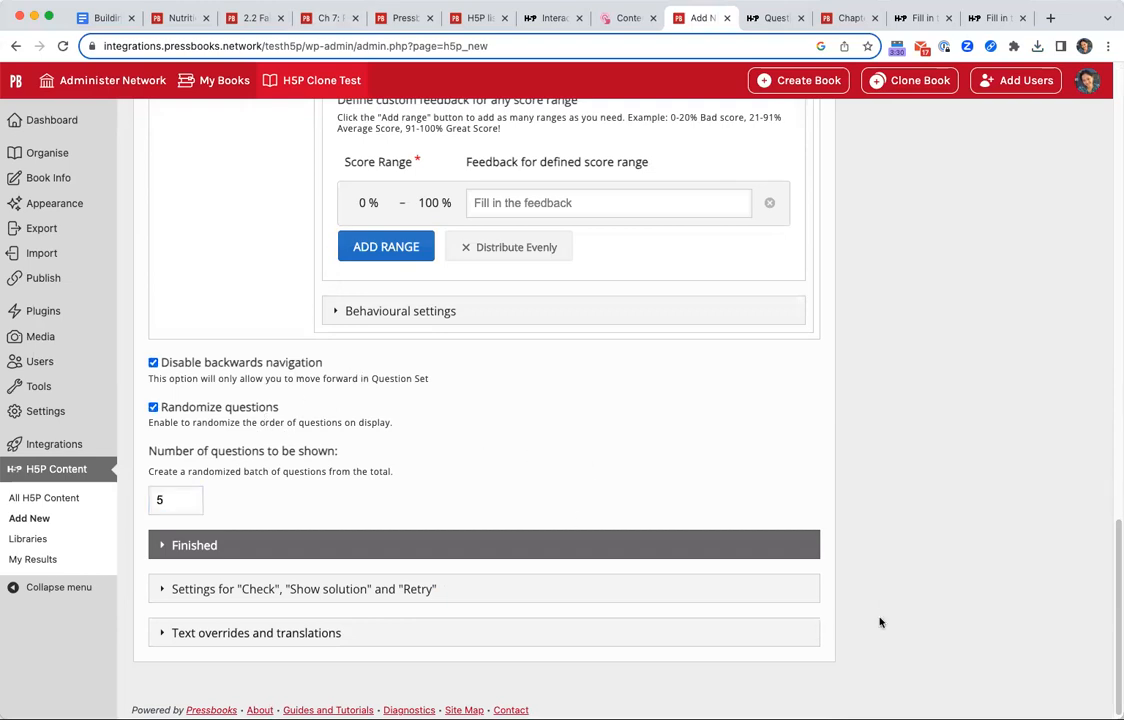
scroll(880, 622, up, 20)
click(1065, 192)
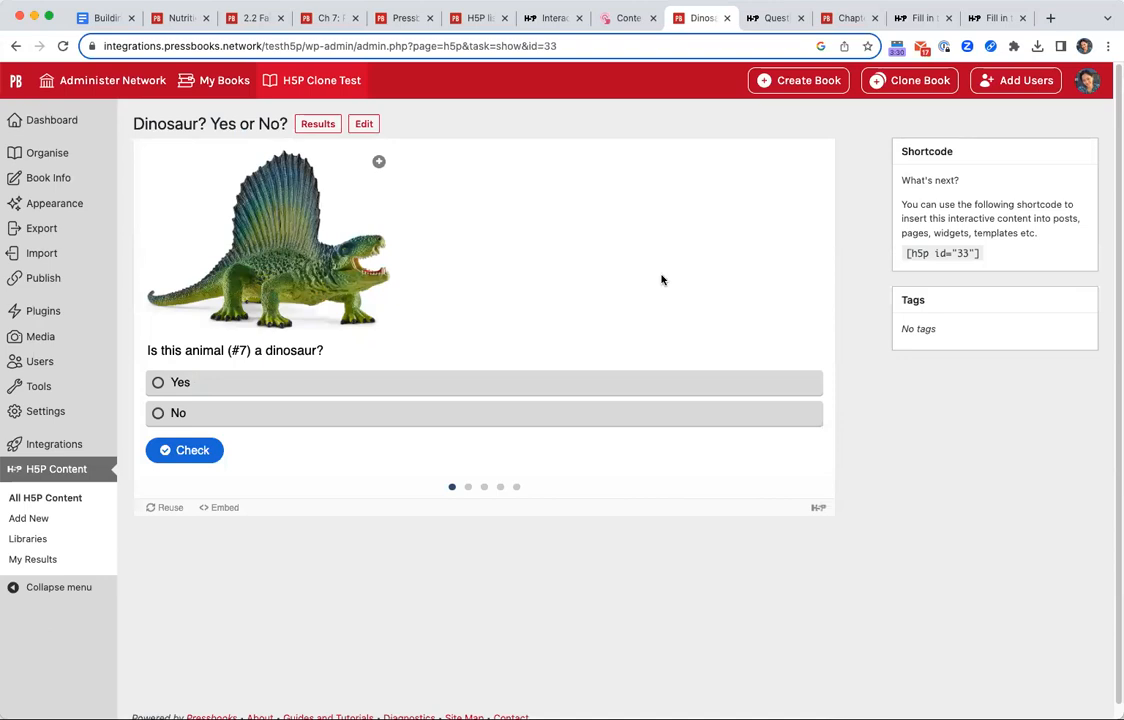
Answer No for animal #7, check it, advance to the next question and enlarge its animal image.
click(210, 412)
click(188, 450)
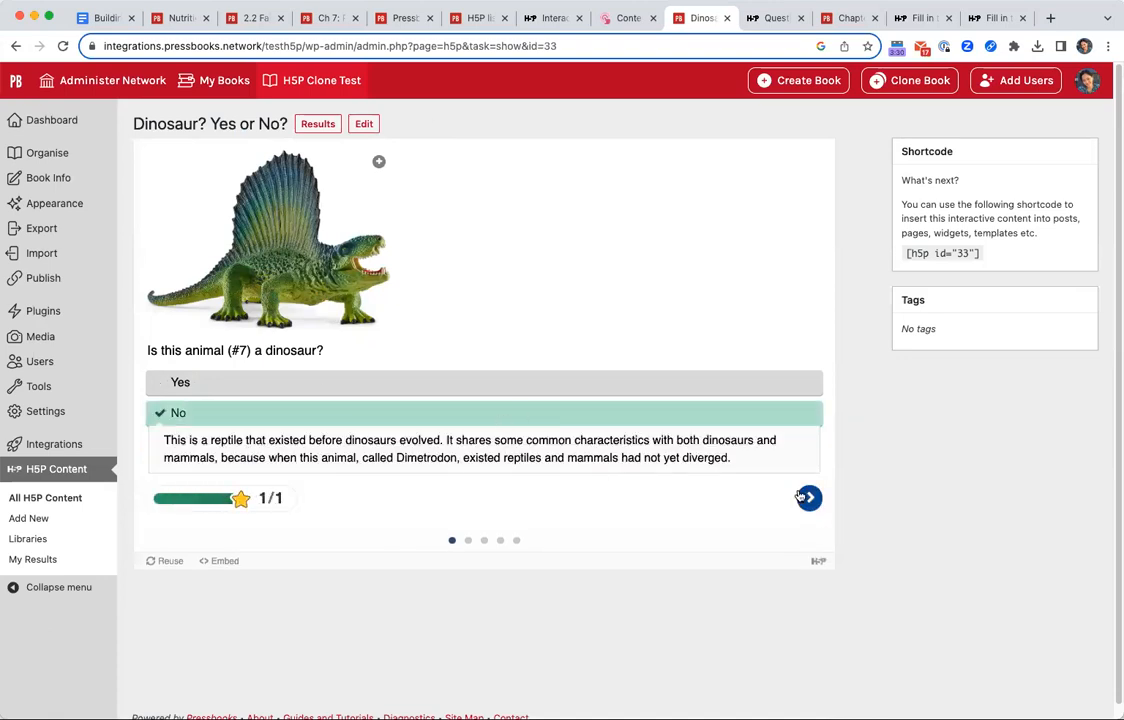
click(803, 497)
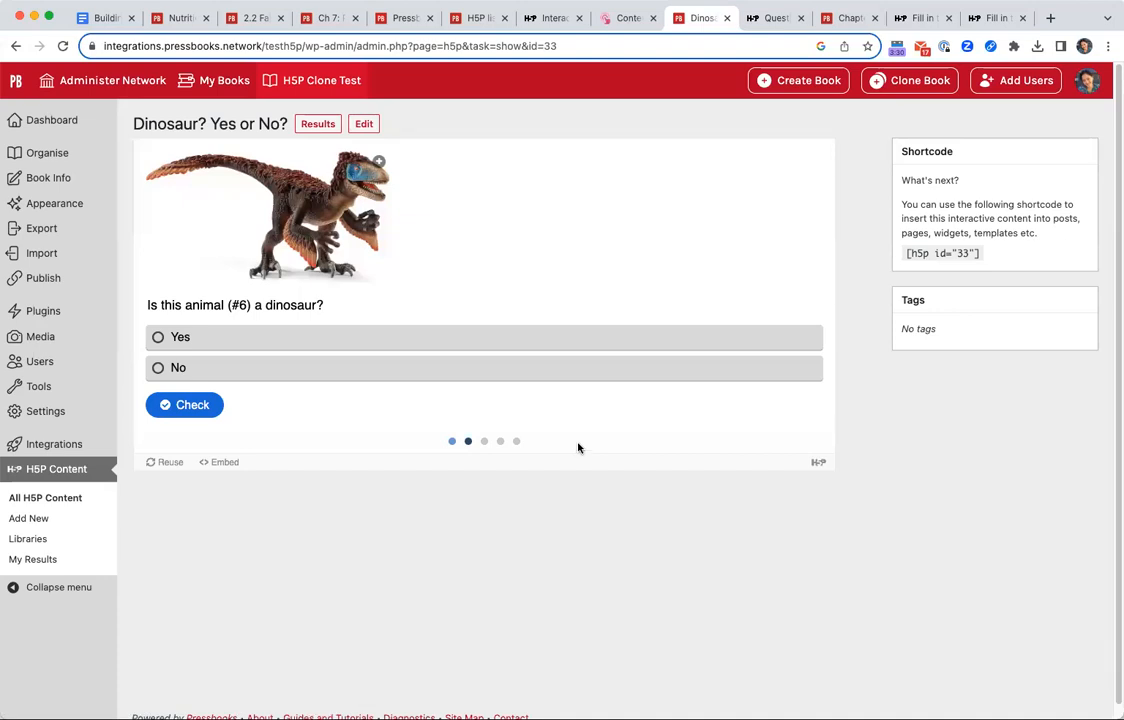
click(379, 161)
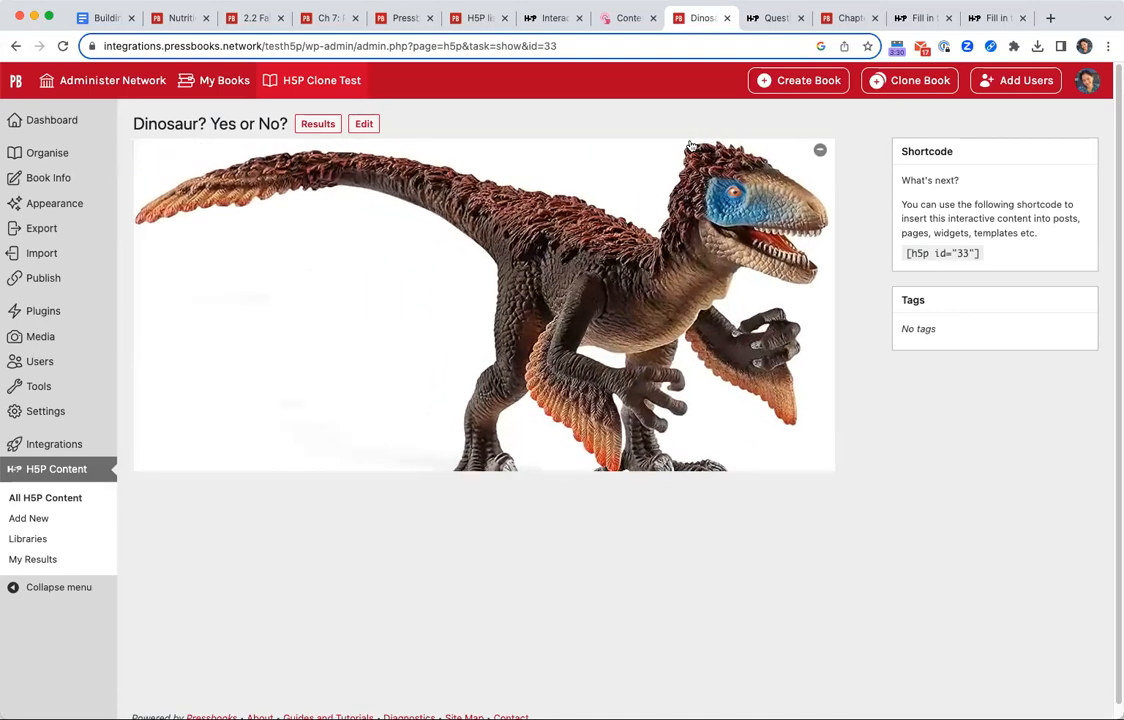
Close the enlarged image, then insert "Dinosaur? Yes or No?" and "More questions about Ontario" at the start of Chapter 1, above the Video: line.
click(823, 150)
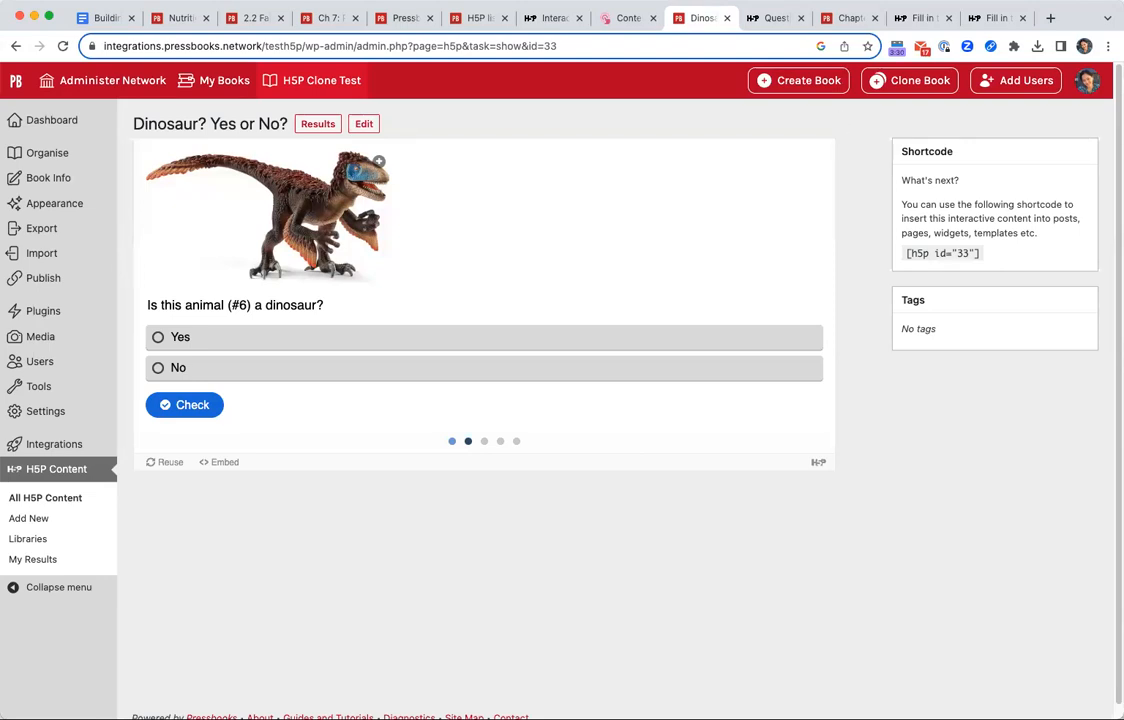
click(50, 160)
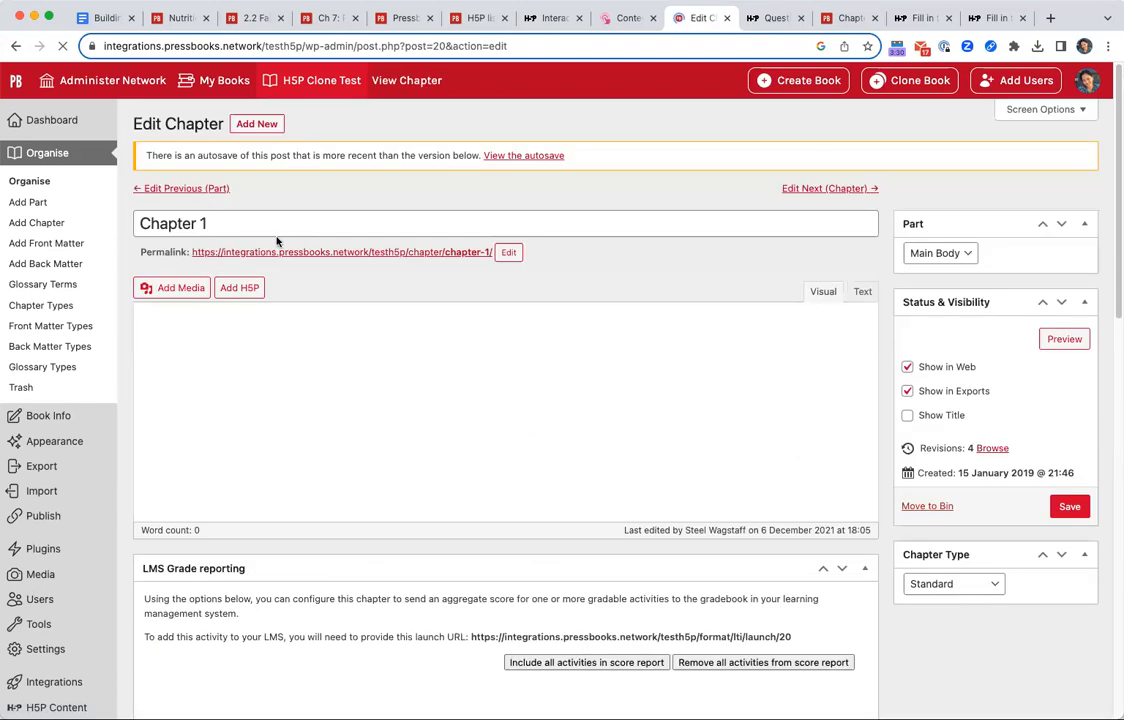
click(239, 287)
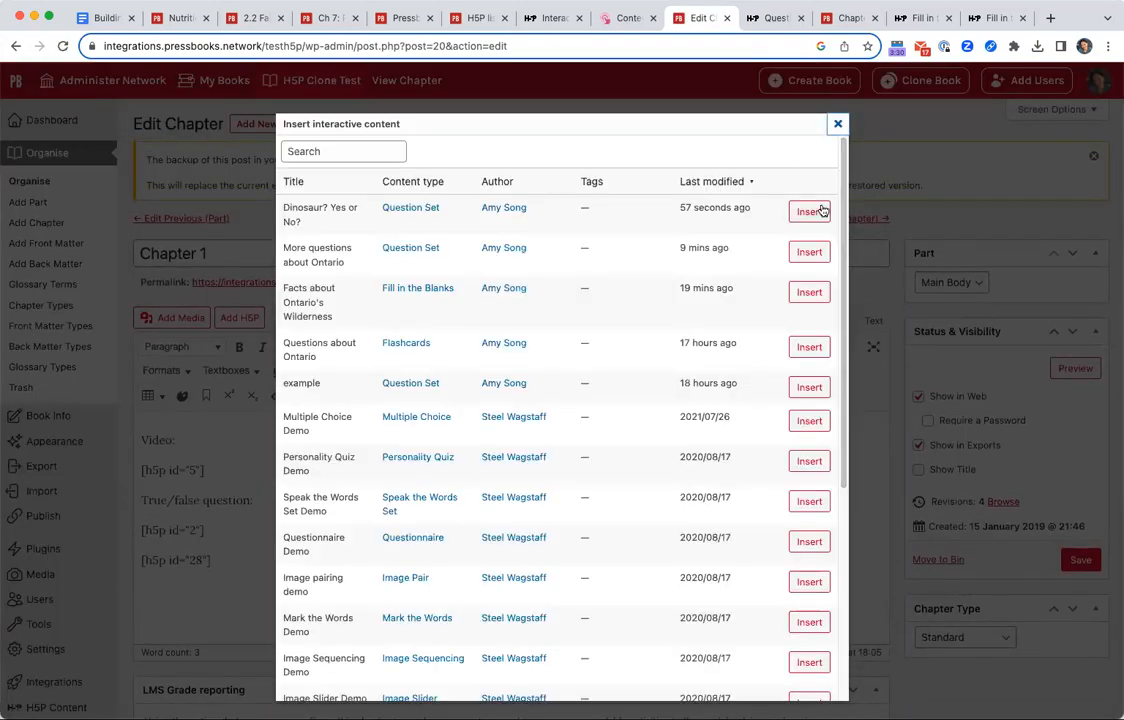
click(809, 211)
click(239, 317)
click(809, 253)
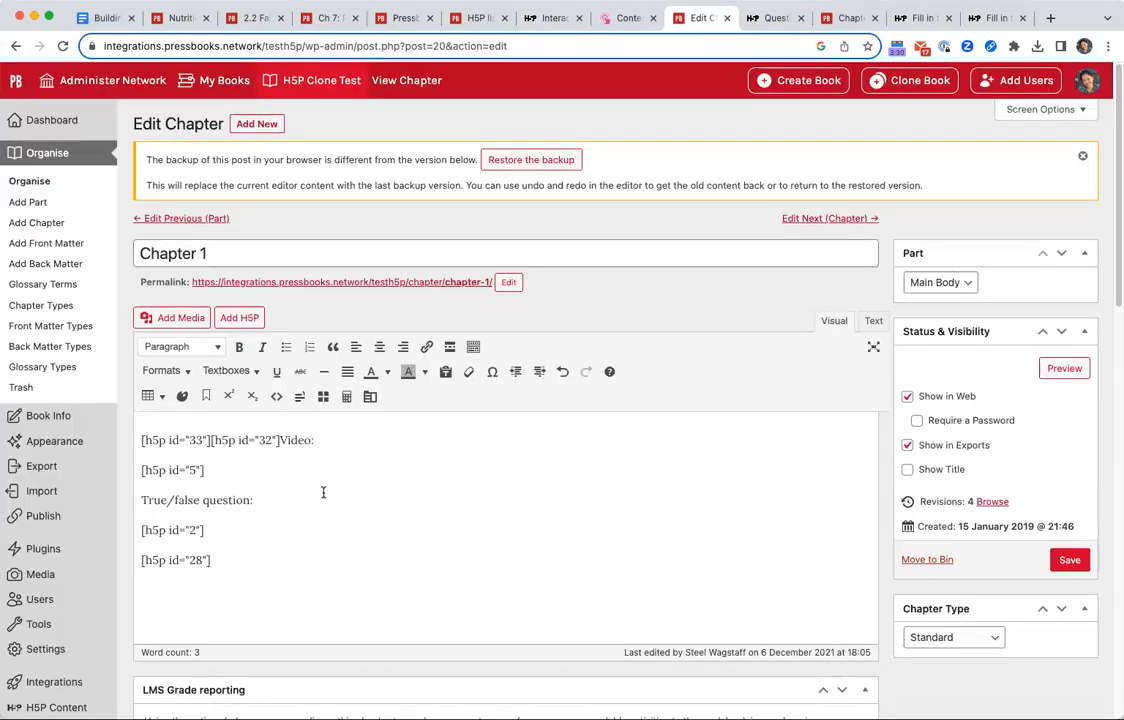
key(Return)
Preview Chapter 1 and look over the embedded dinosaur and Ontario question sets.
click(1064, 368)
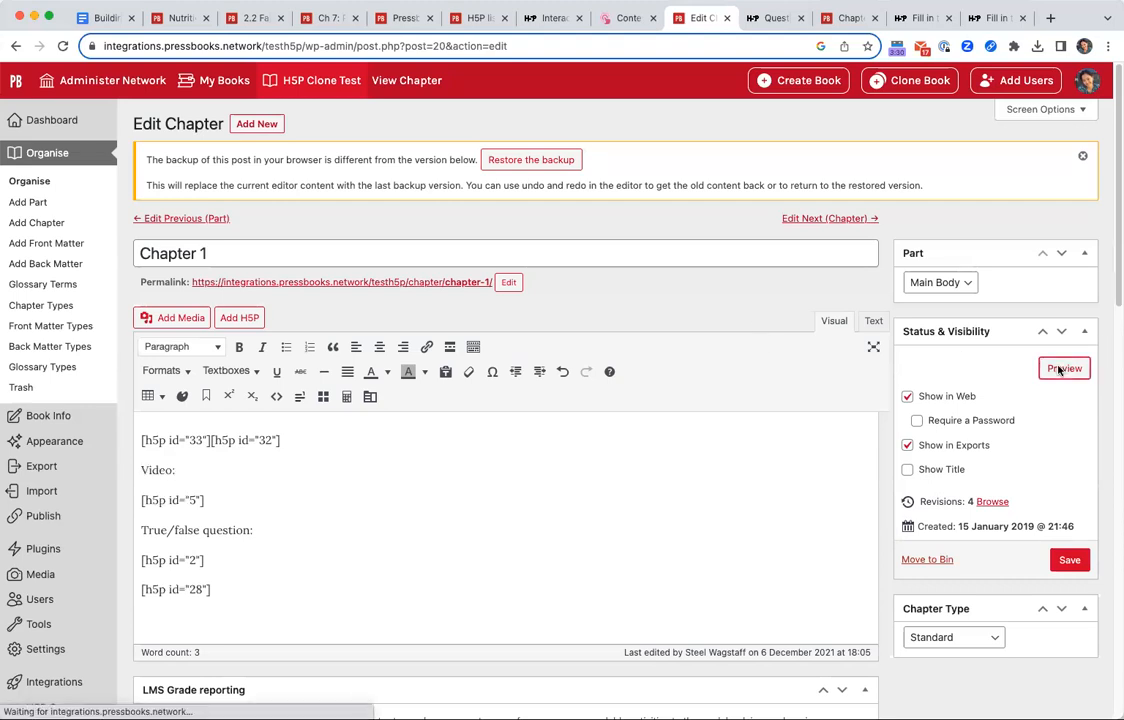
scroll(779, 539, down, 20)
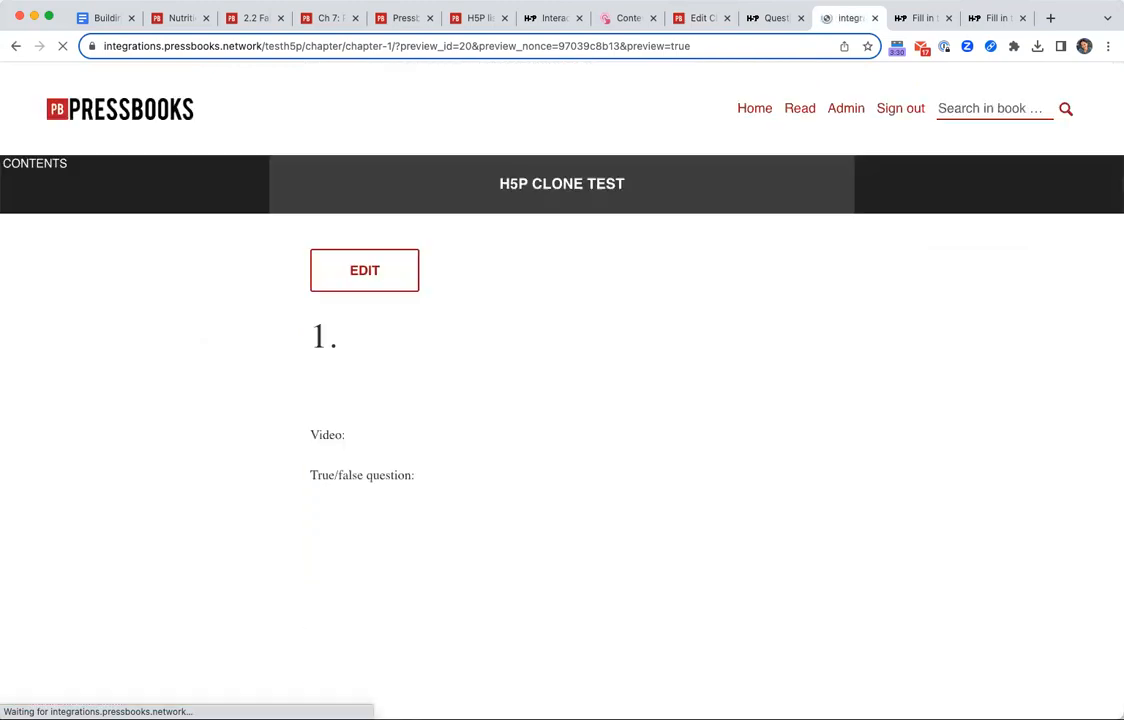
scroll(695, 482, down, 5)
scroll(763, 550, up, 2)
scroll(673, 474, down, 1)
scroll(673, 489, up, 4)
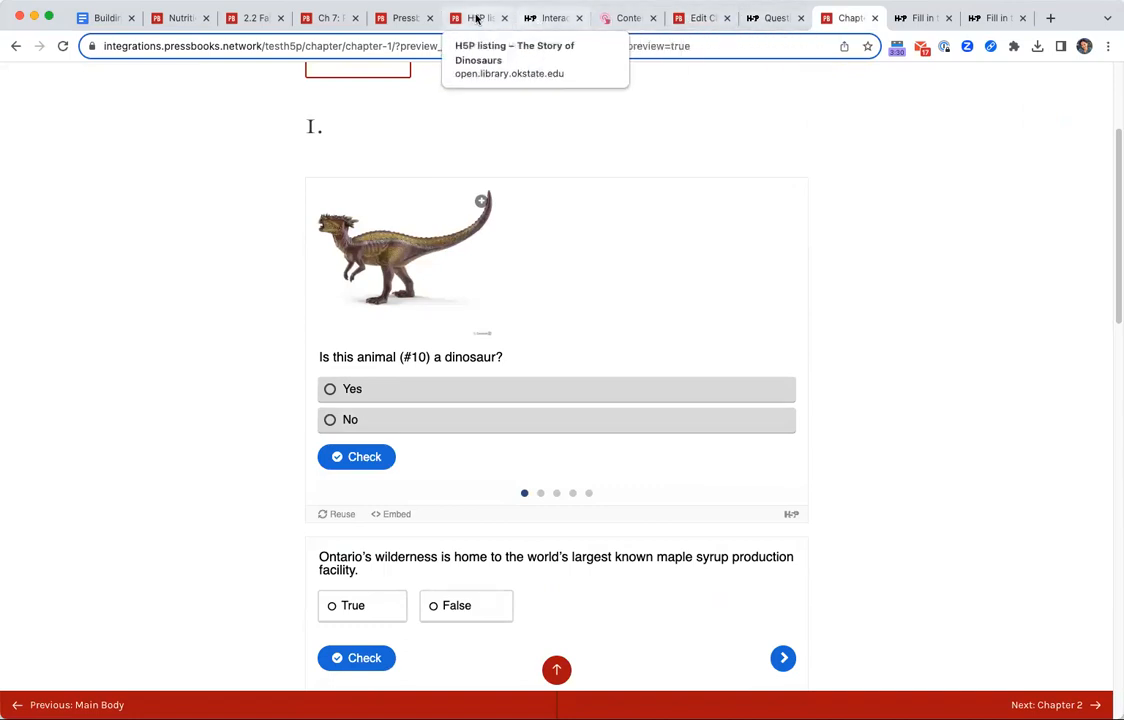
View The Story of Dinosaurs in the Pressbooks Directory, then highlight h5p-listing in the URL pattern of the Google Docs session guide.
click(418, 18)
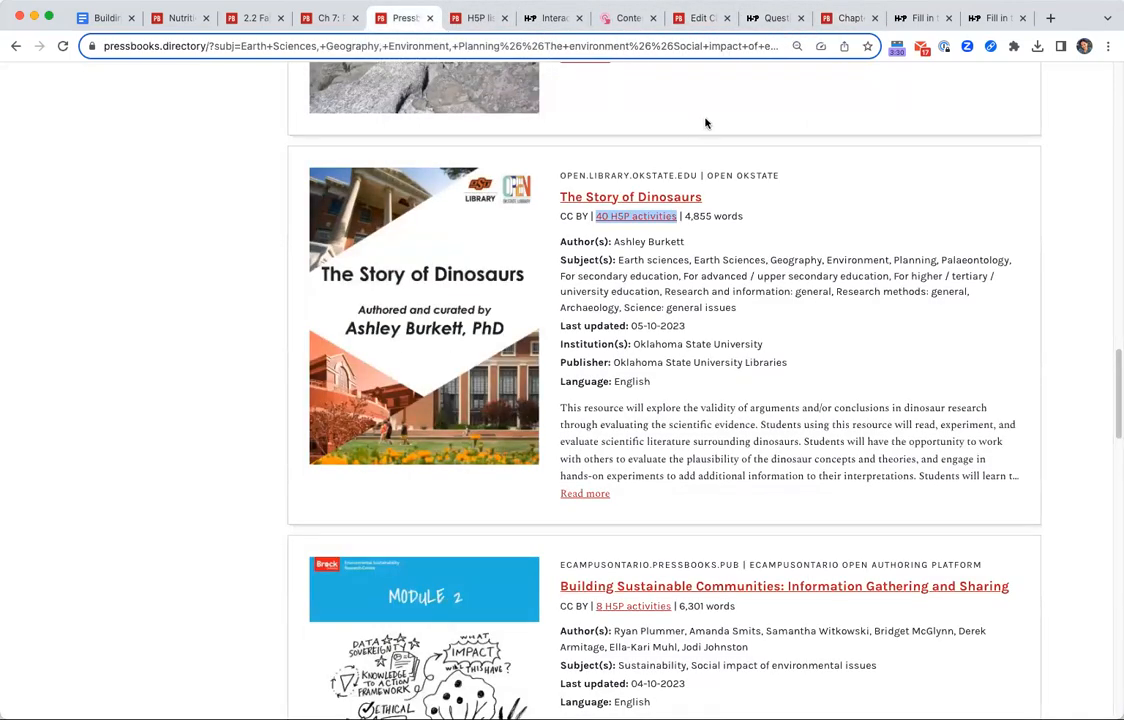
click(682, 242)
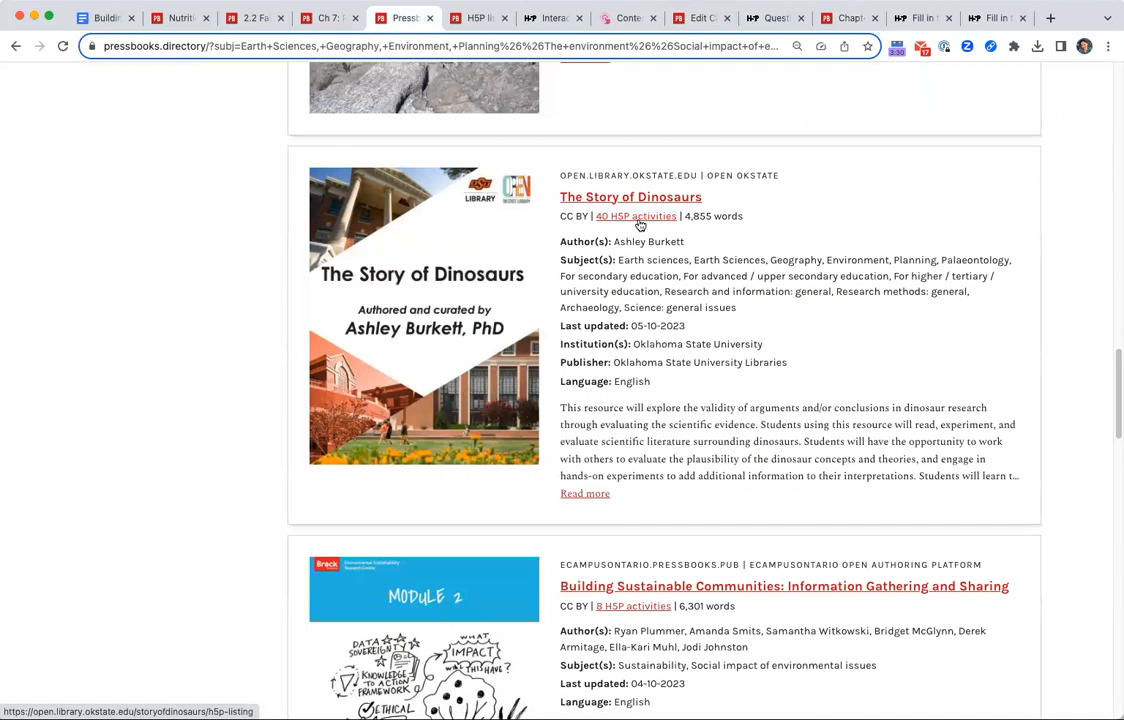
click(105, 19)
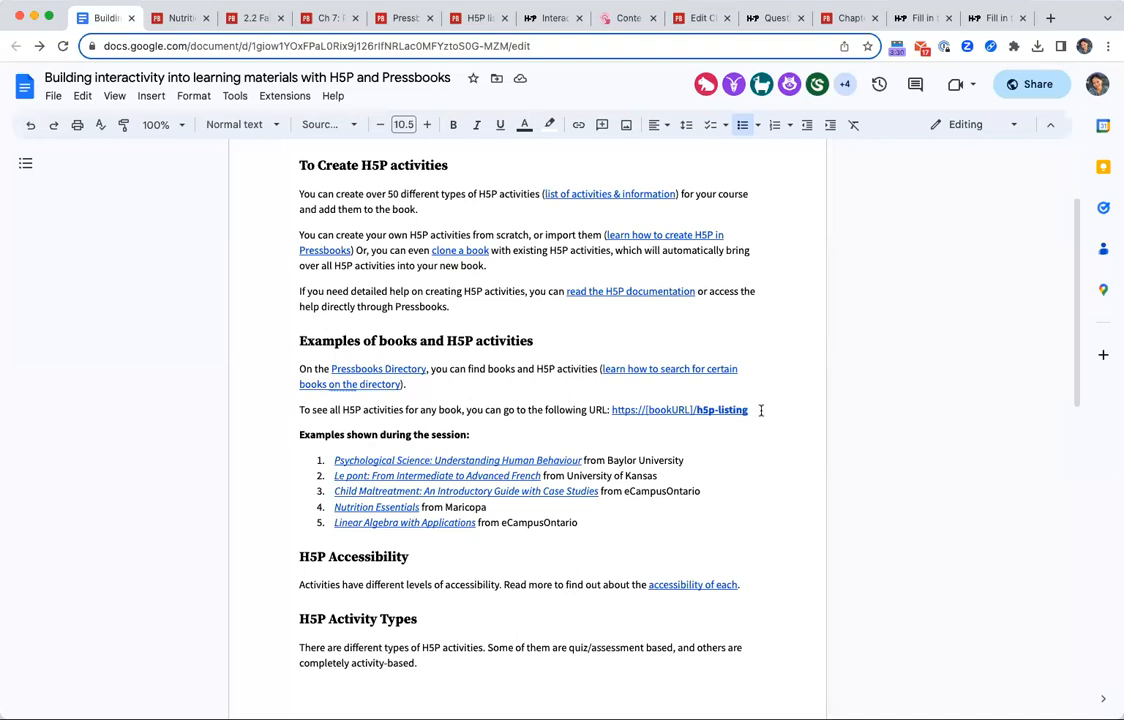
drag(752, 410, 638, 412)
click(643, 410)
drag(644, 410, 749, 410)
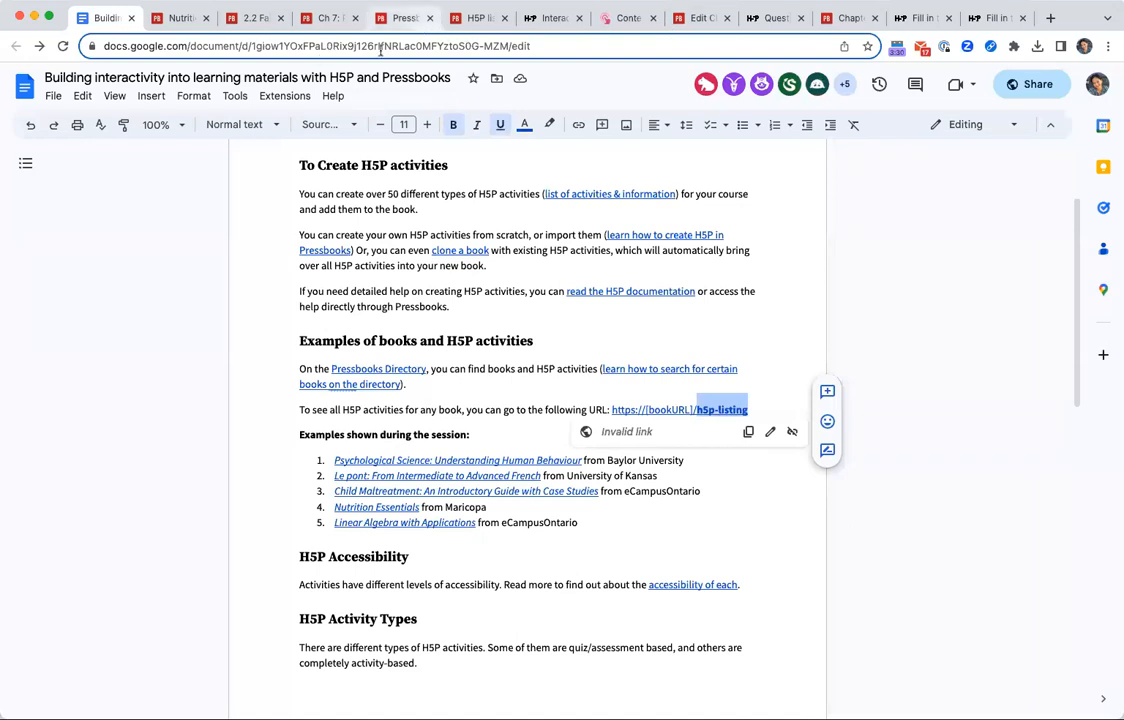
Examine the web address of The Story of Dinosaurs' H5P listing, highlighting the part that leads to its activities.
click(403, 17)
click(476, 17)
double_click(346, 51)
click(408, 56)
drag(258, 46, 461, 44)
click(471, 48)
Browse the filtered Pressbooks Directory results, comparing the licences and H5P activity links of the listed books.
click(402, 18)
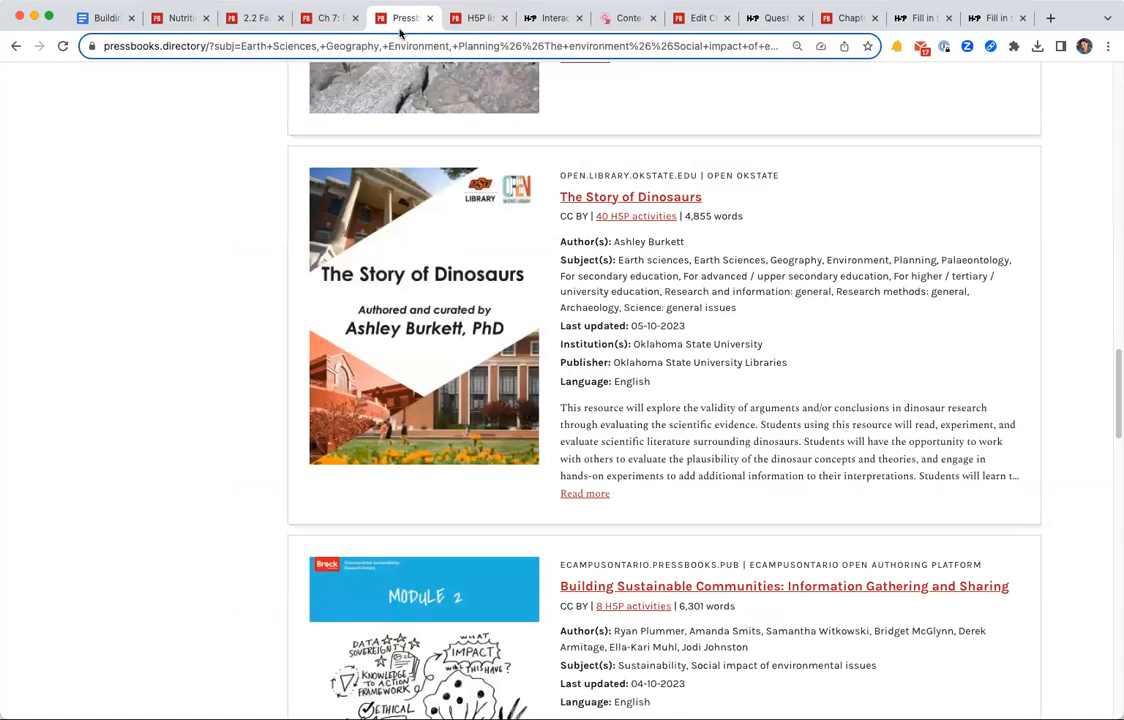
scroll(249, 184, up, 3)
scroll(396, 313, up, 5)
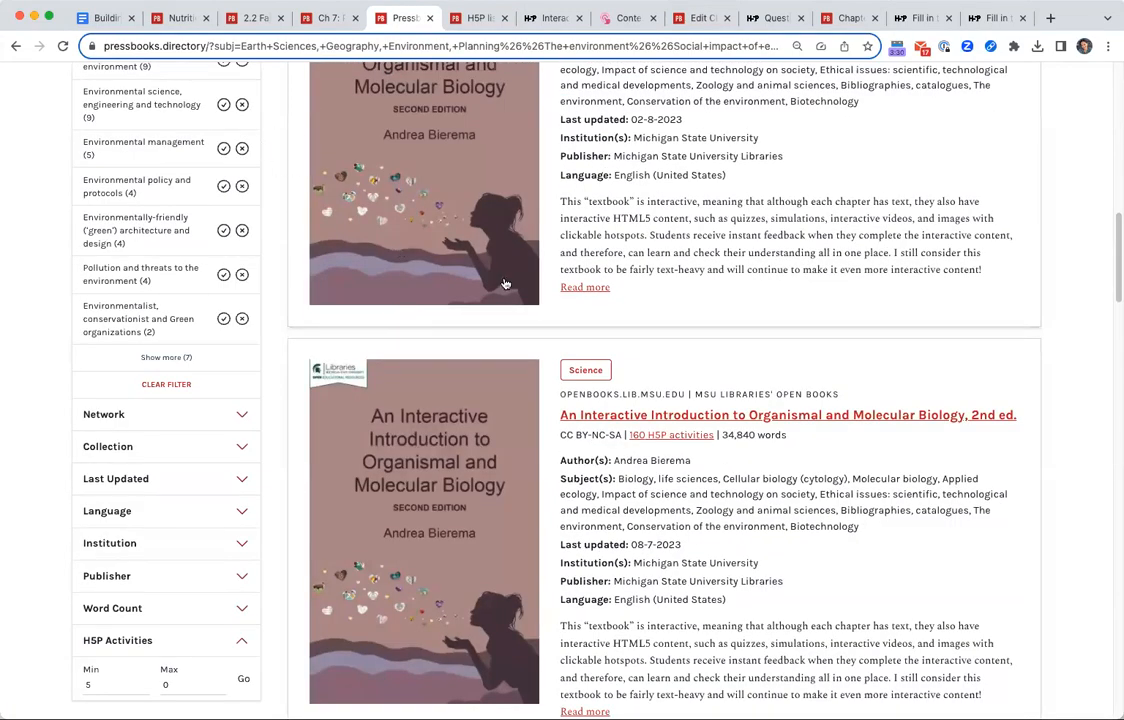
scroll(558, 282, down, 3)
scroll(556, 284, down, 3)
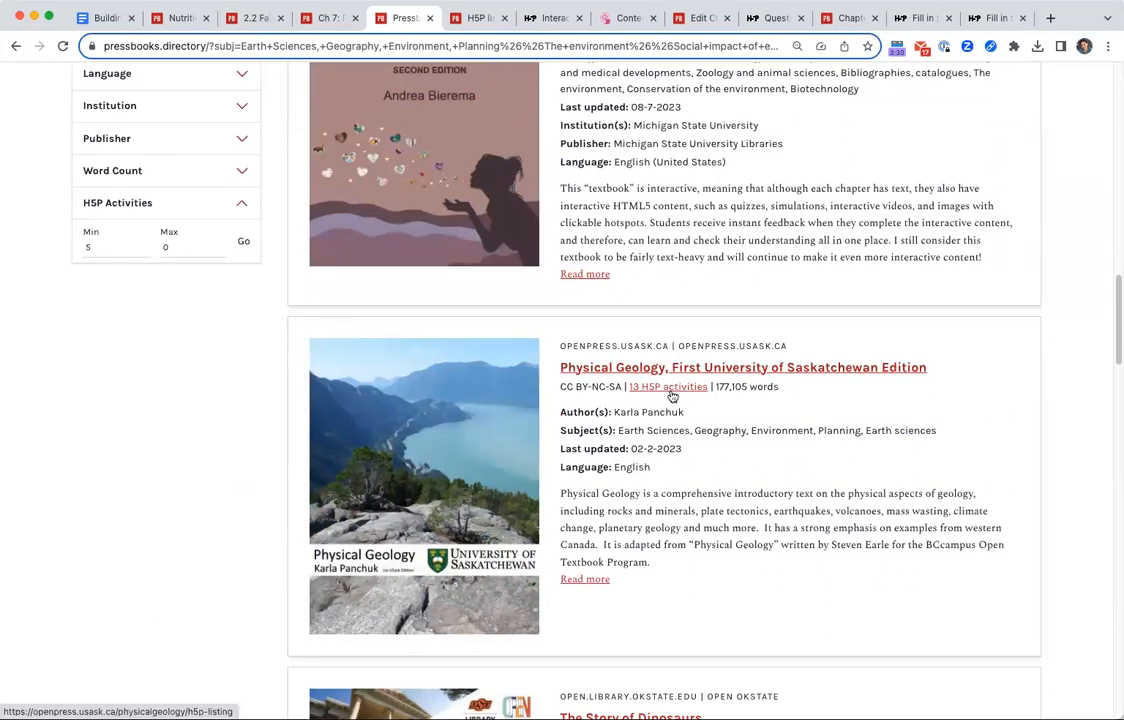
scroll(672, 396, up, 4)
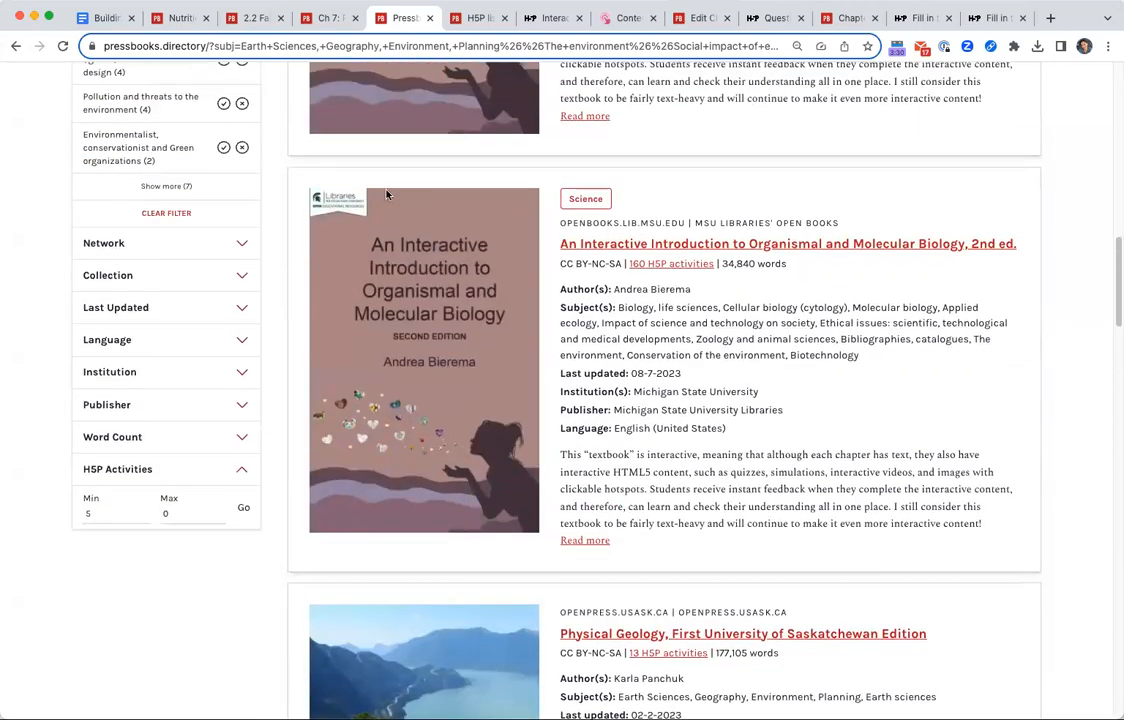
scroll(689, 271, up, 9)
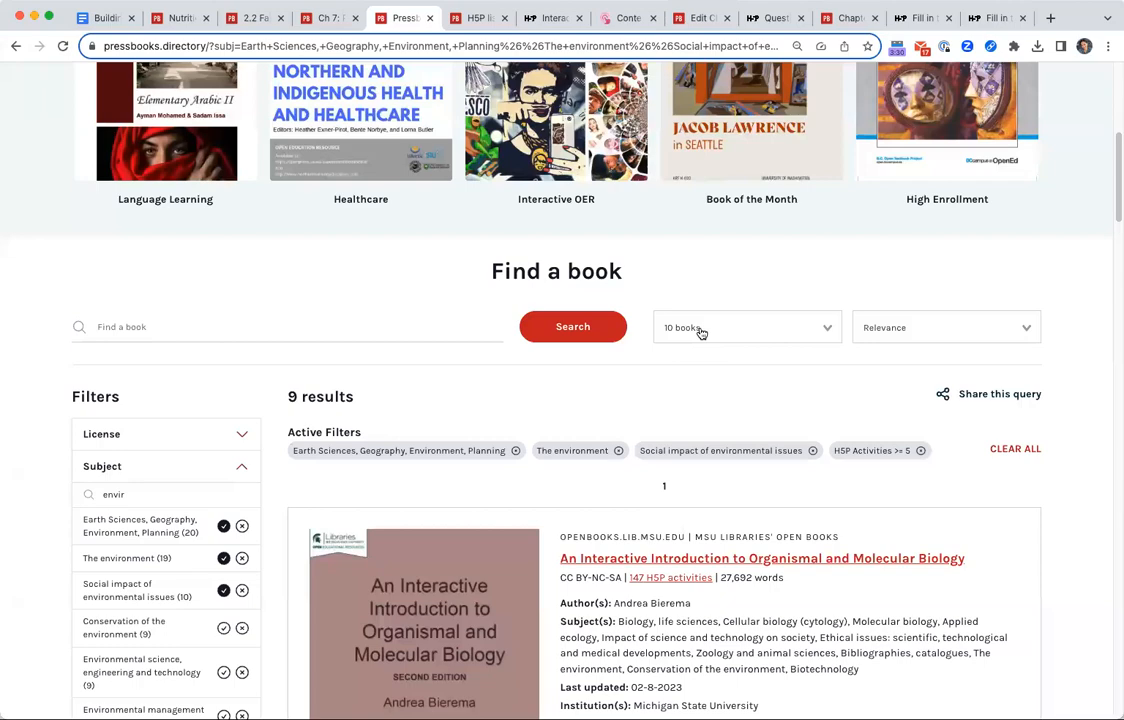
scroll(838, 424, down, 15)
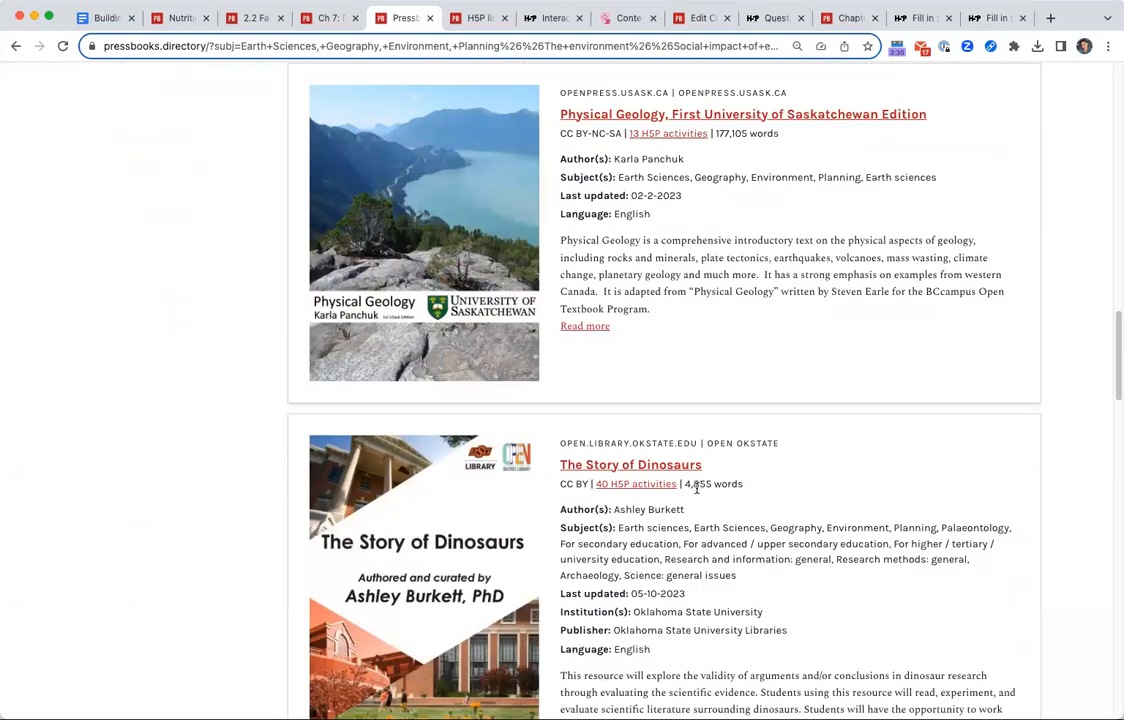
scroll(690, 488, down, 1)
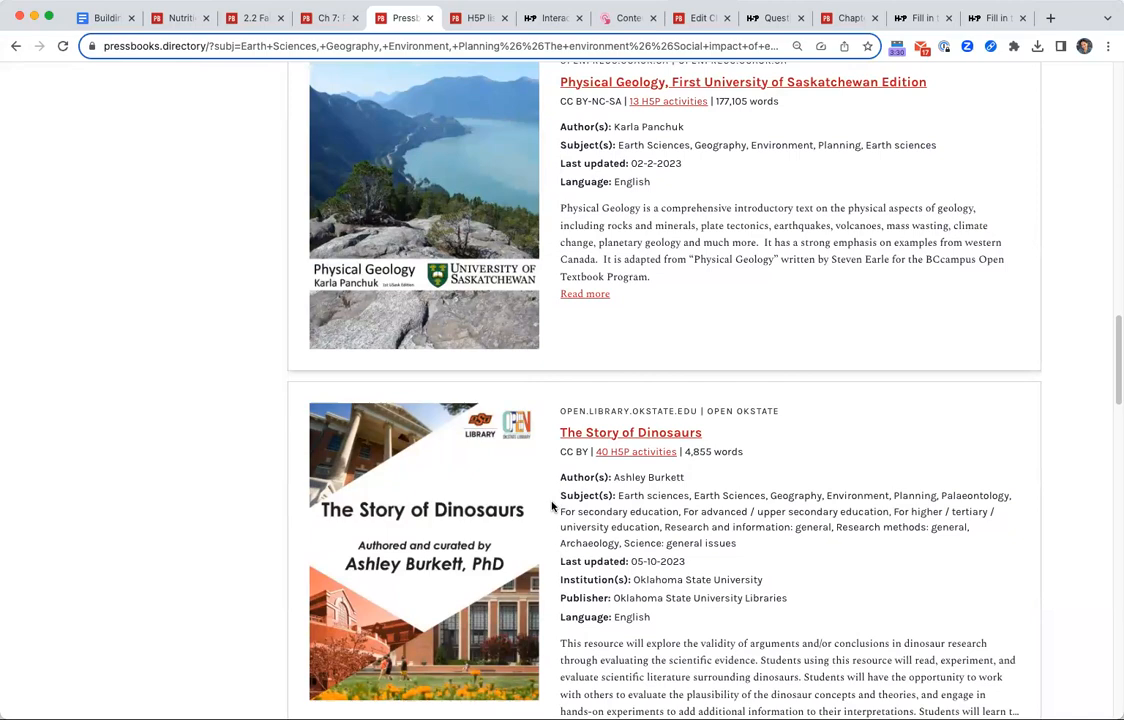
scroll(791, 338, down, 5)
scroll(803, 600, up, 2)
scroll(803, 398, up, 1)
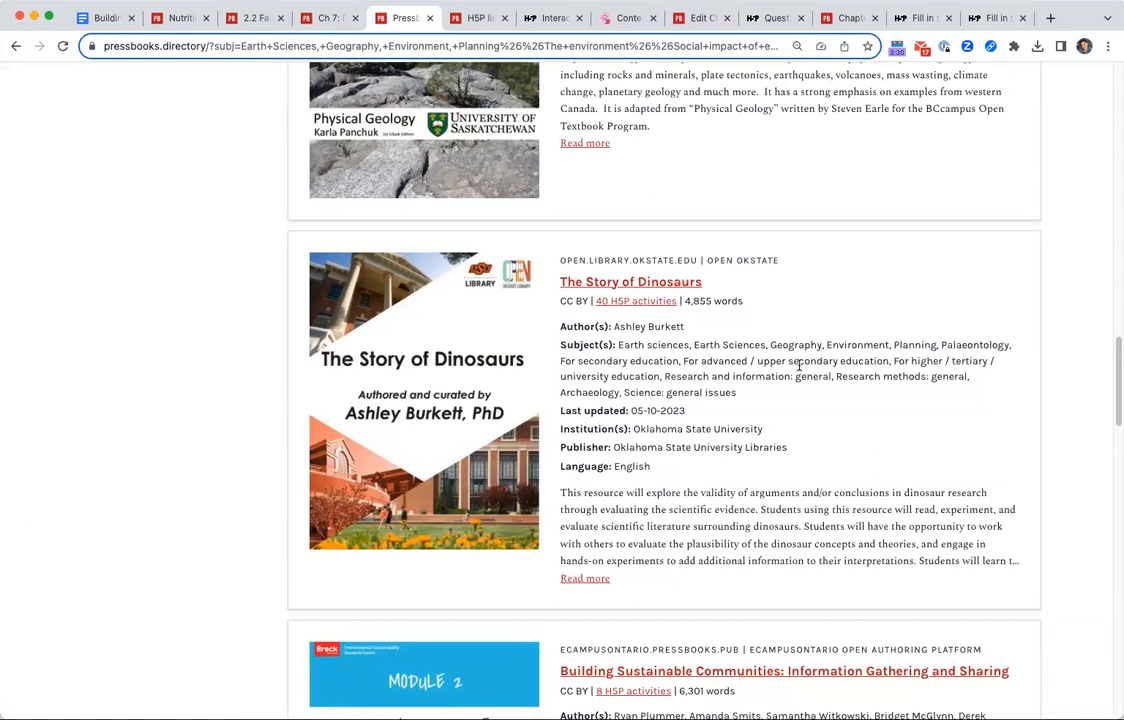
Point out the CC BY licence of The Story of Dinosaurs and expand the License filter options.
drag(589, 302, 555, 305)
click(564, 297)
scroll(594, 361, up, 10)
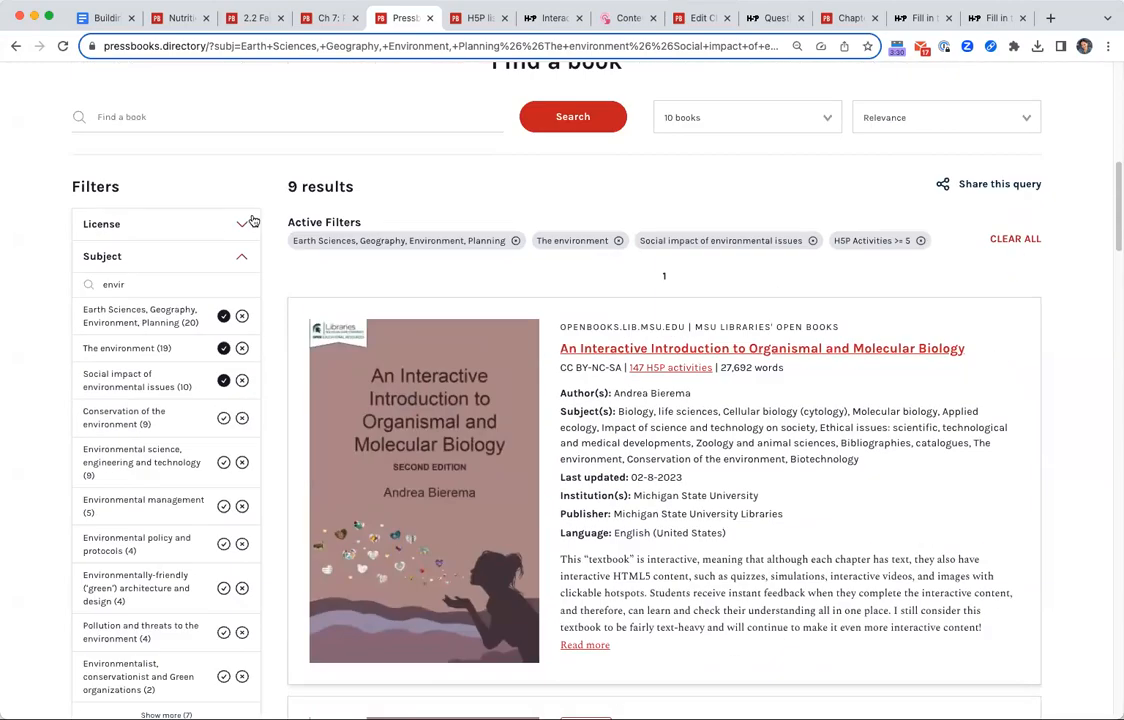
click(243, 223)
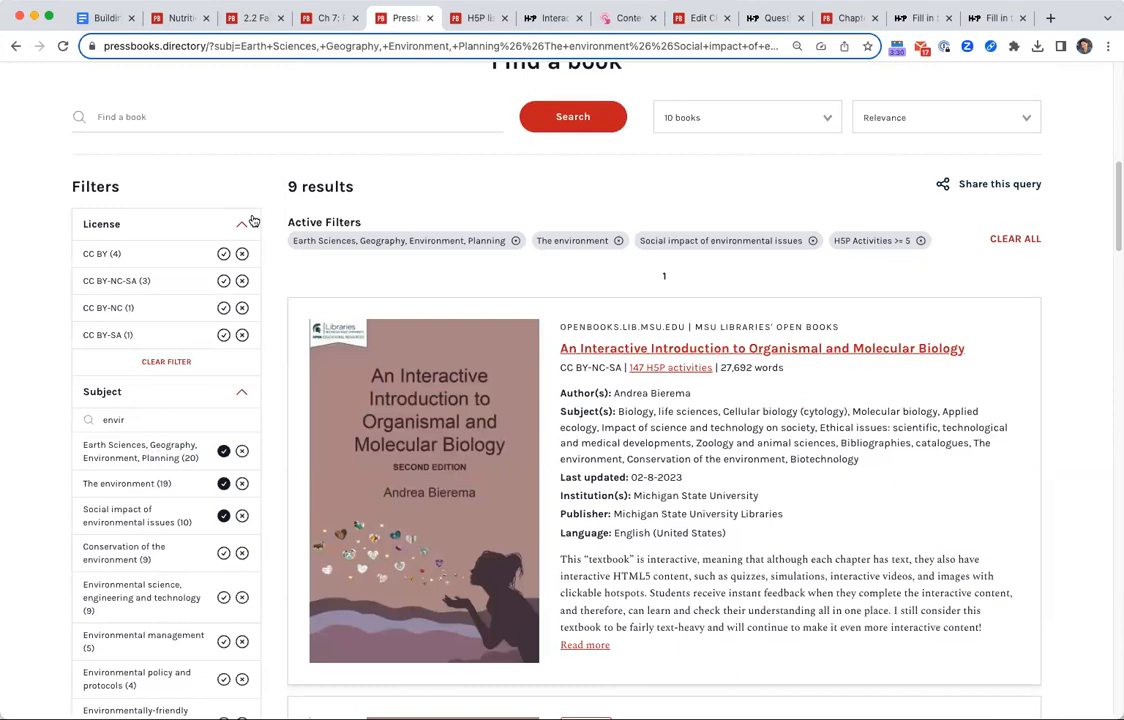
Review the top of The Story of Dinosaurs' H5P activities list, then return to the beginning of the Google Docs session guide.
click(478, 18)
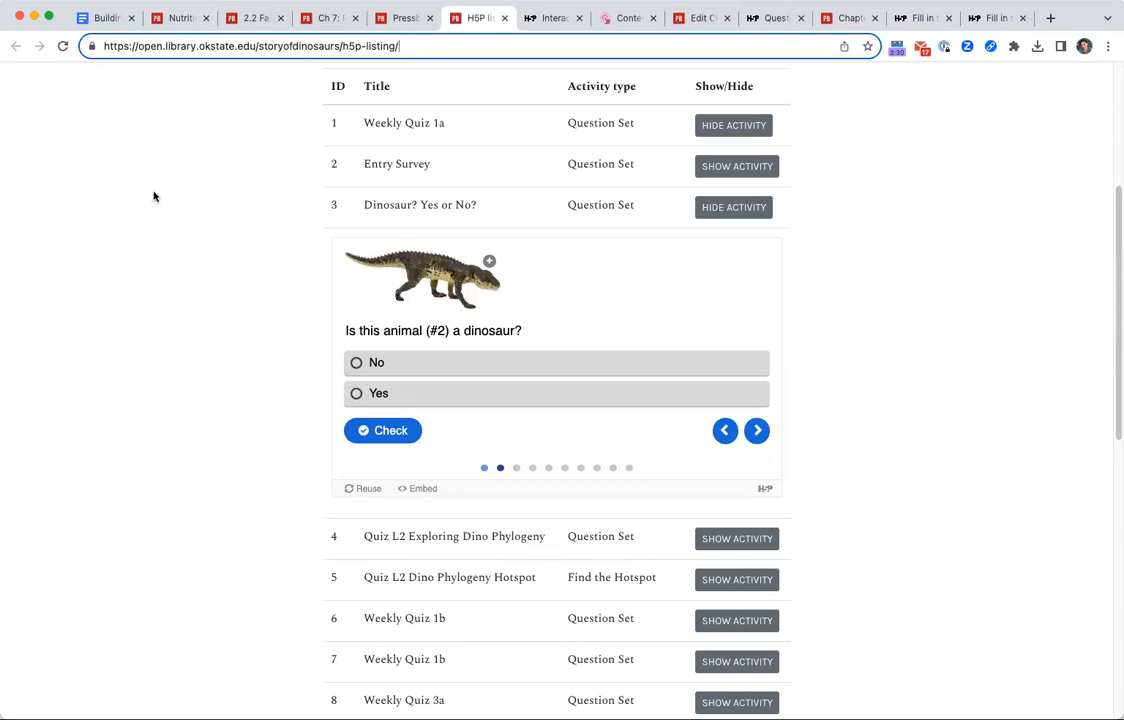
scroll(154, 196, up, 2)
scroll(154, 196, up, 3)
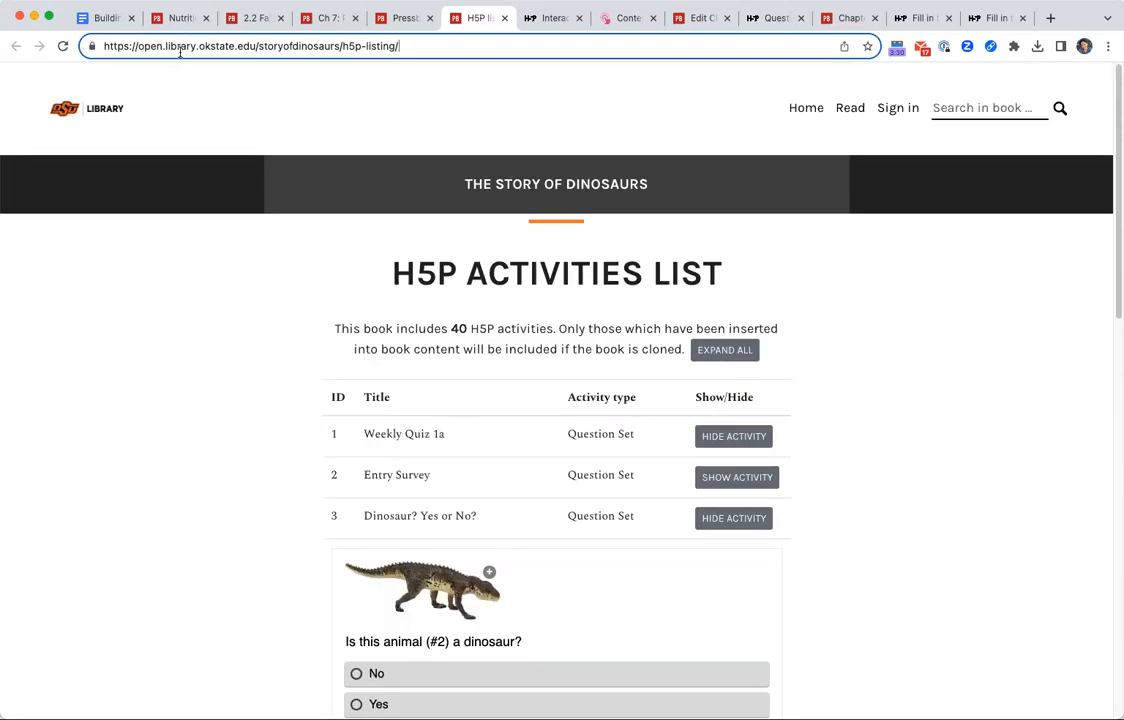
click(110, 29)
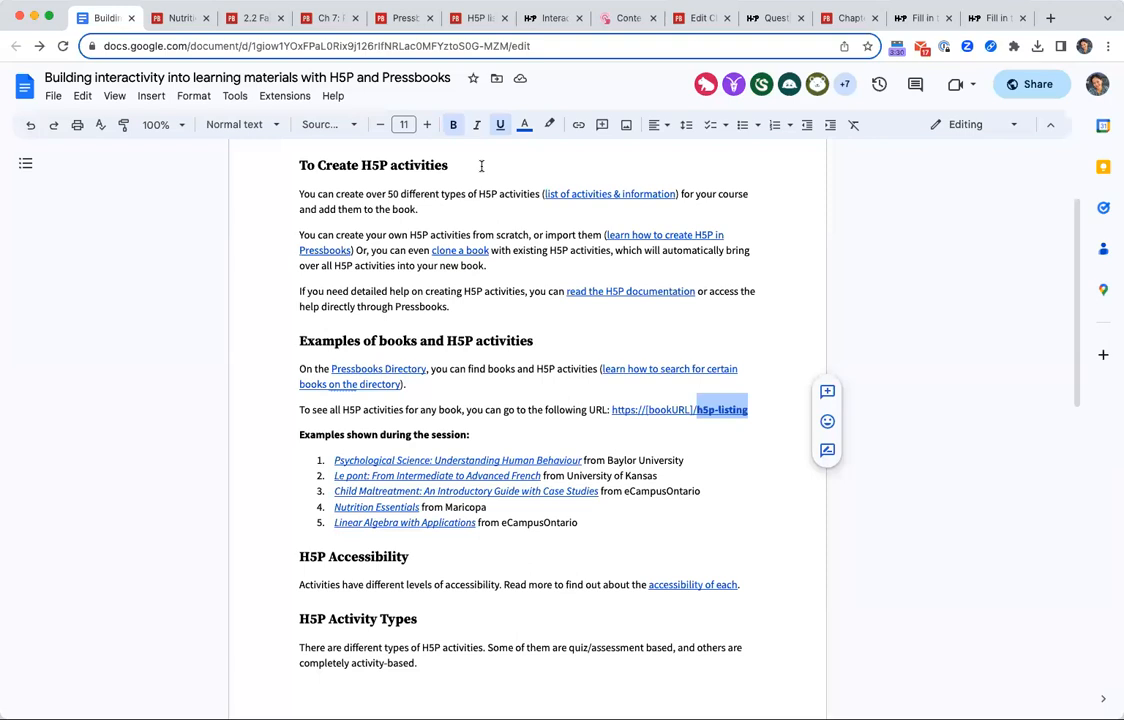
scroll(660, 322, up, 3)
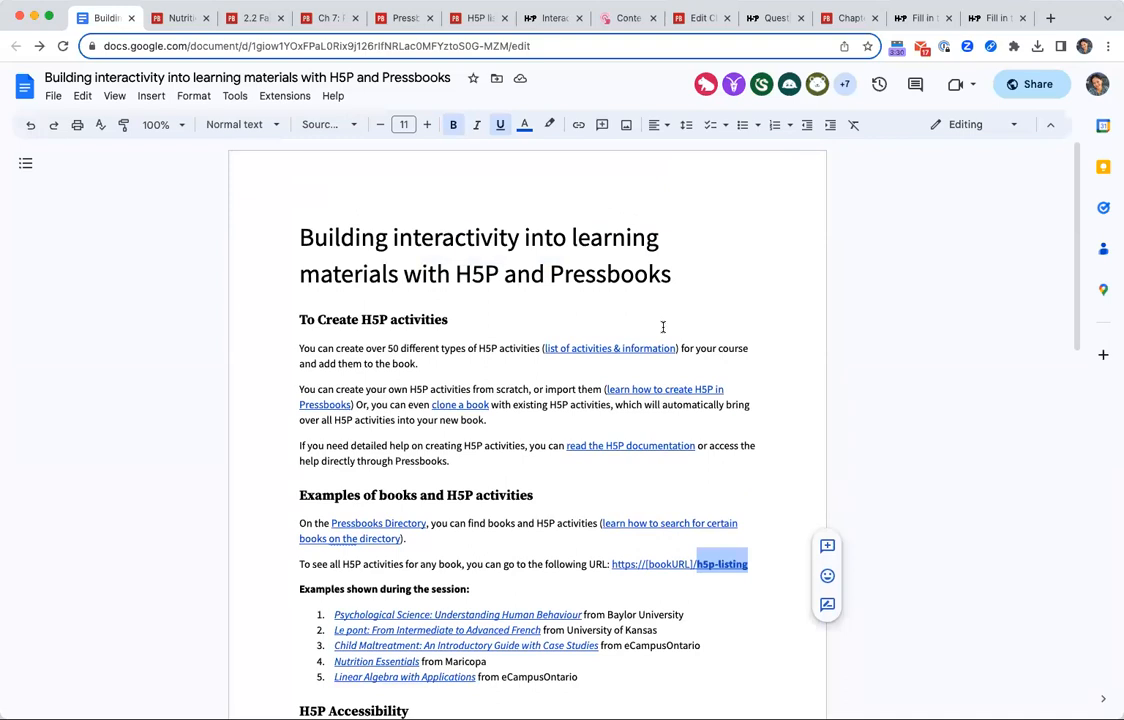